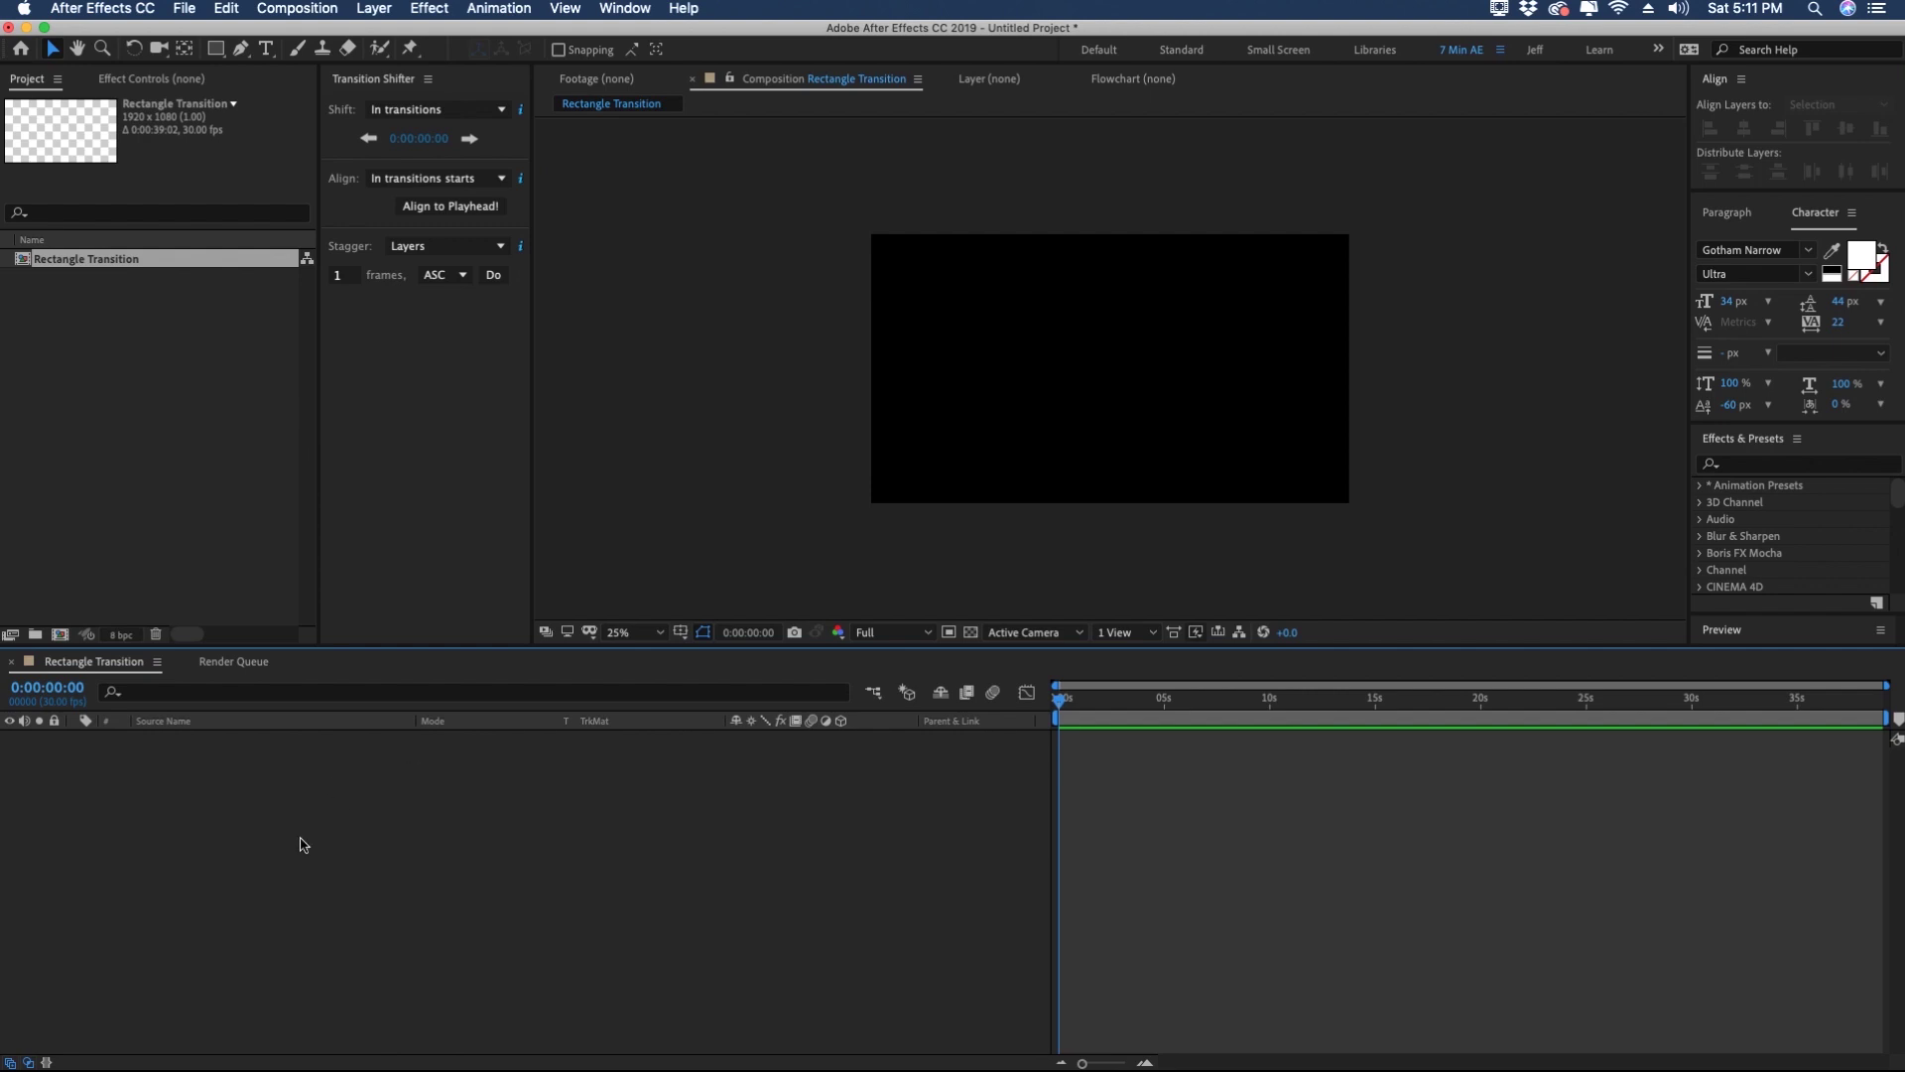
Step: Create a new shape layer in the composition and name it RECTANGLE TRANSITION
{"action": "right_click", "coordinate": [343, 842]}
{"action": "mouse_move", "coordinate": [380, 853]}
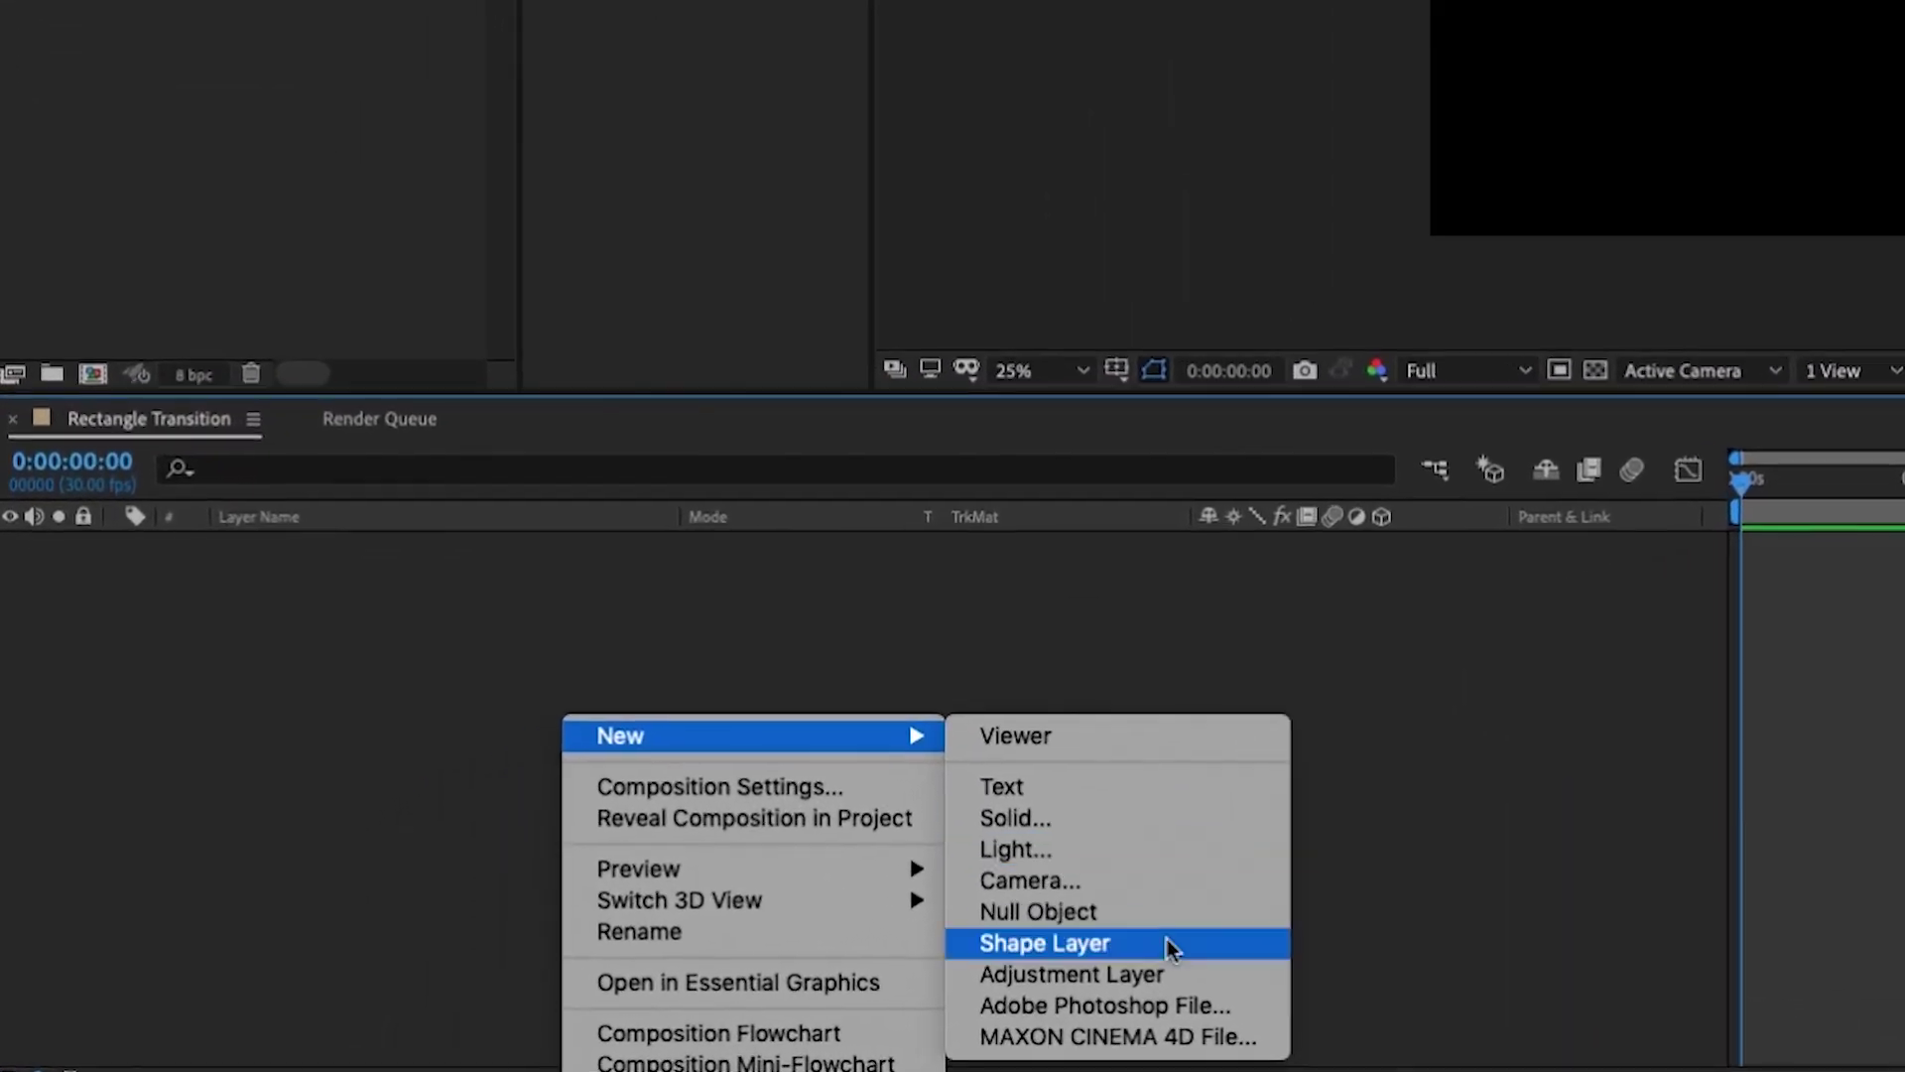
{"action": "left_click", "coordinate": [1171, 947]}
{"action": "key", "text": "Return"}
{"action": "type", "text": "R"}
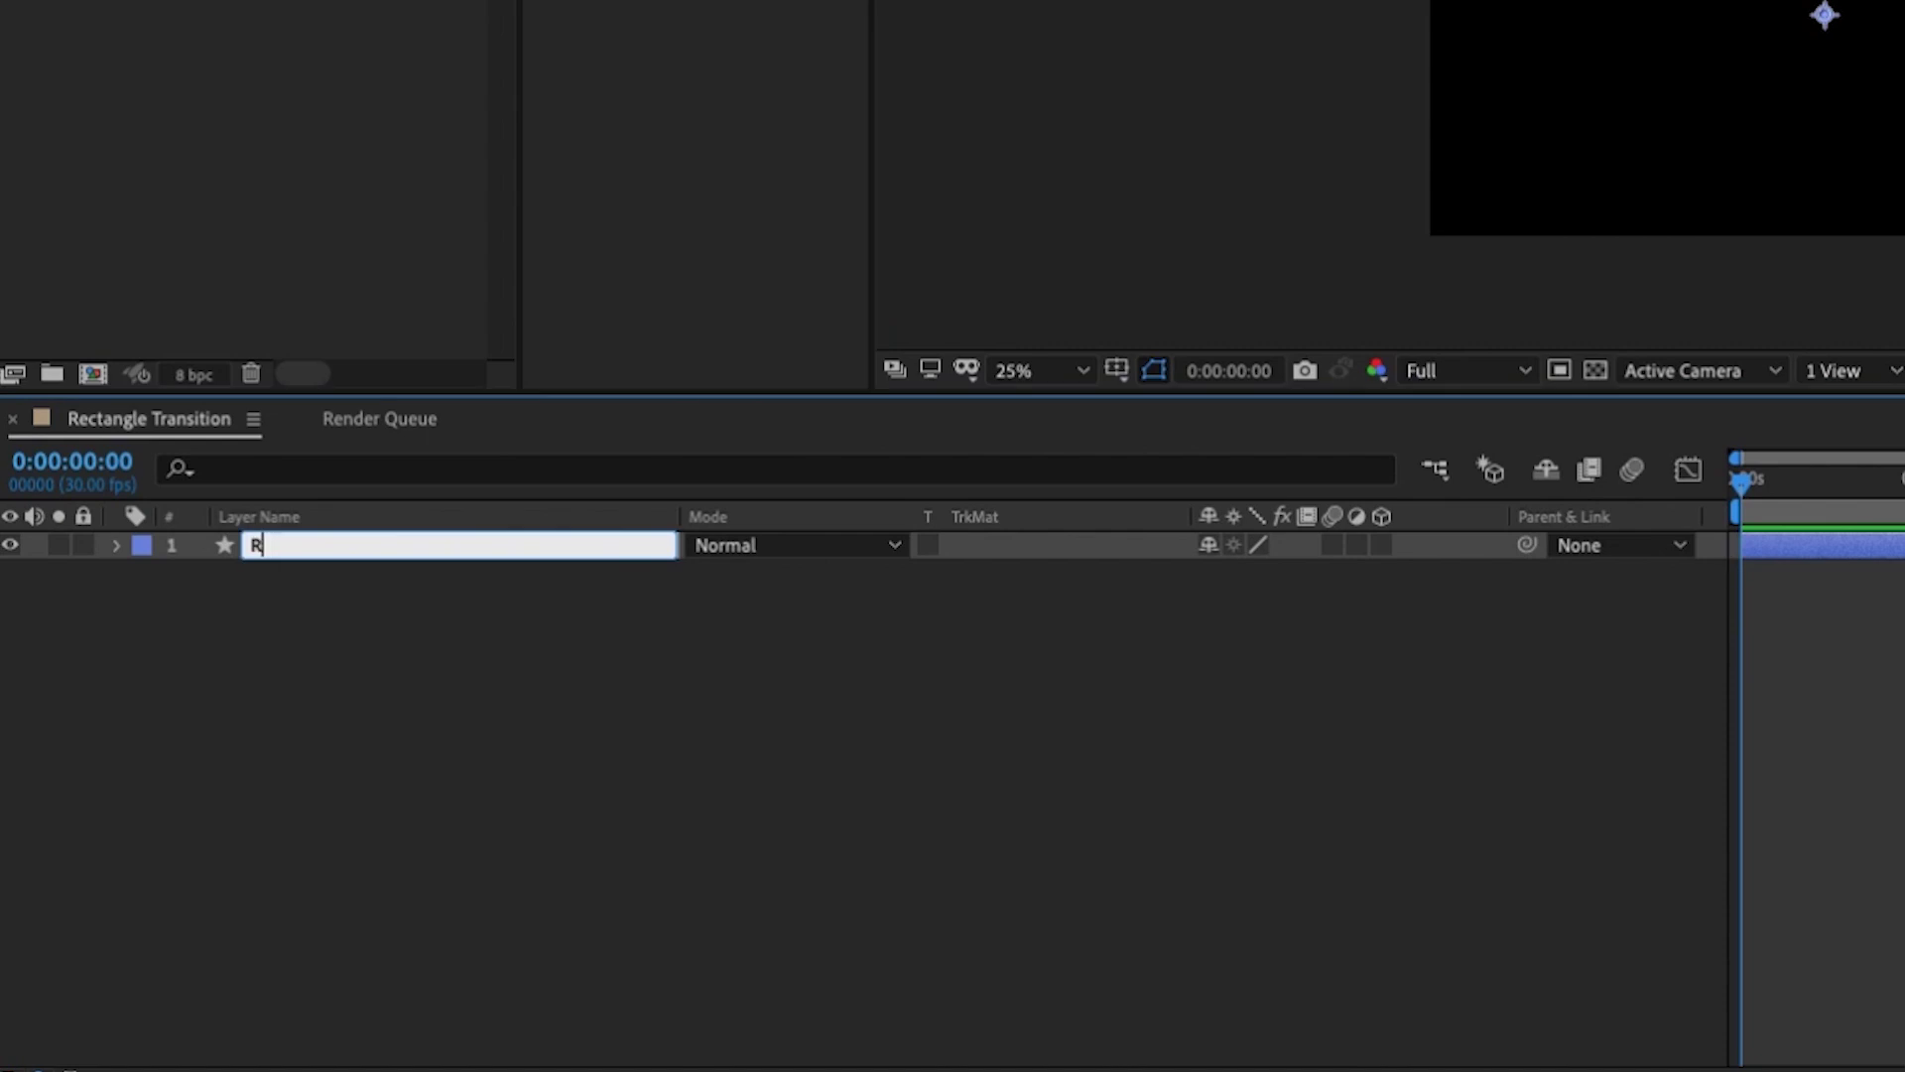
{"action": "type", "text": "ECTANGLE TRANSITIONS"}
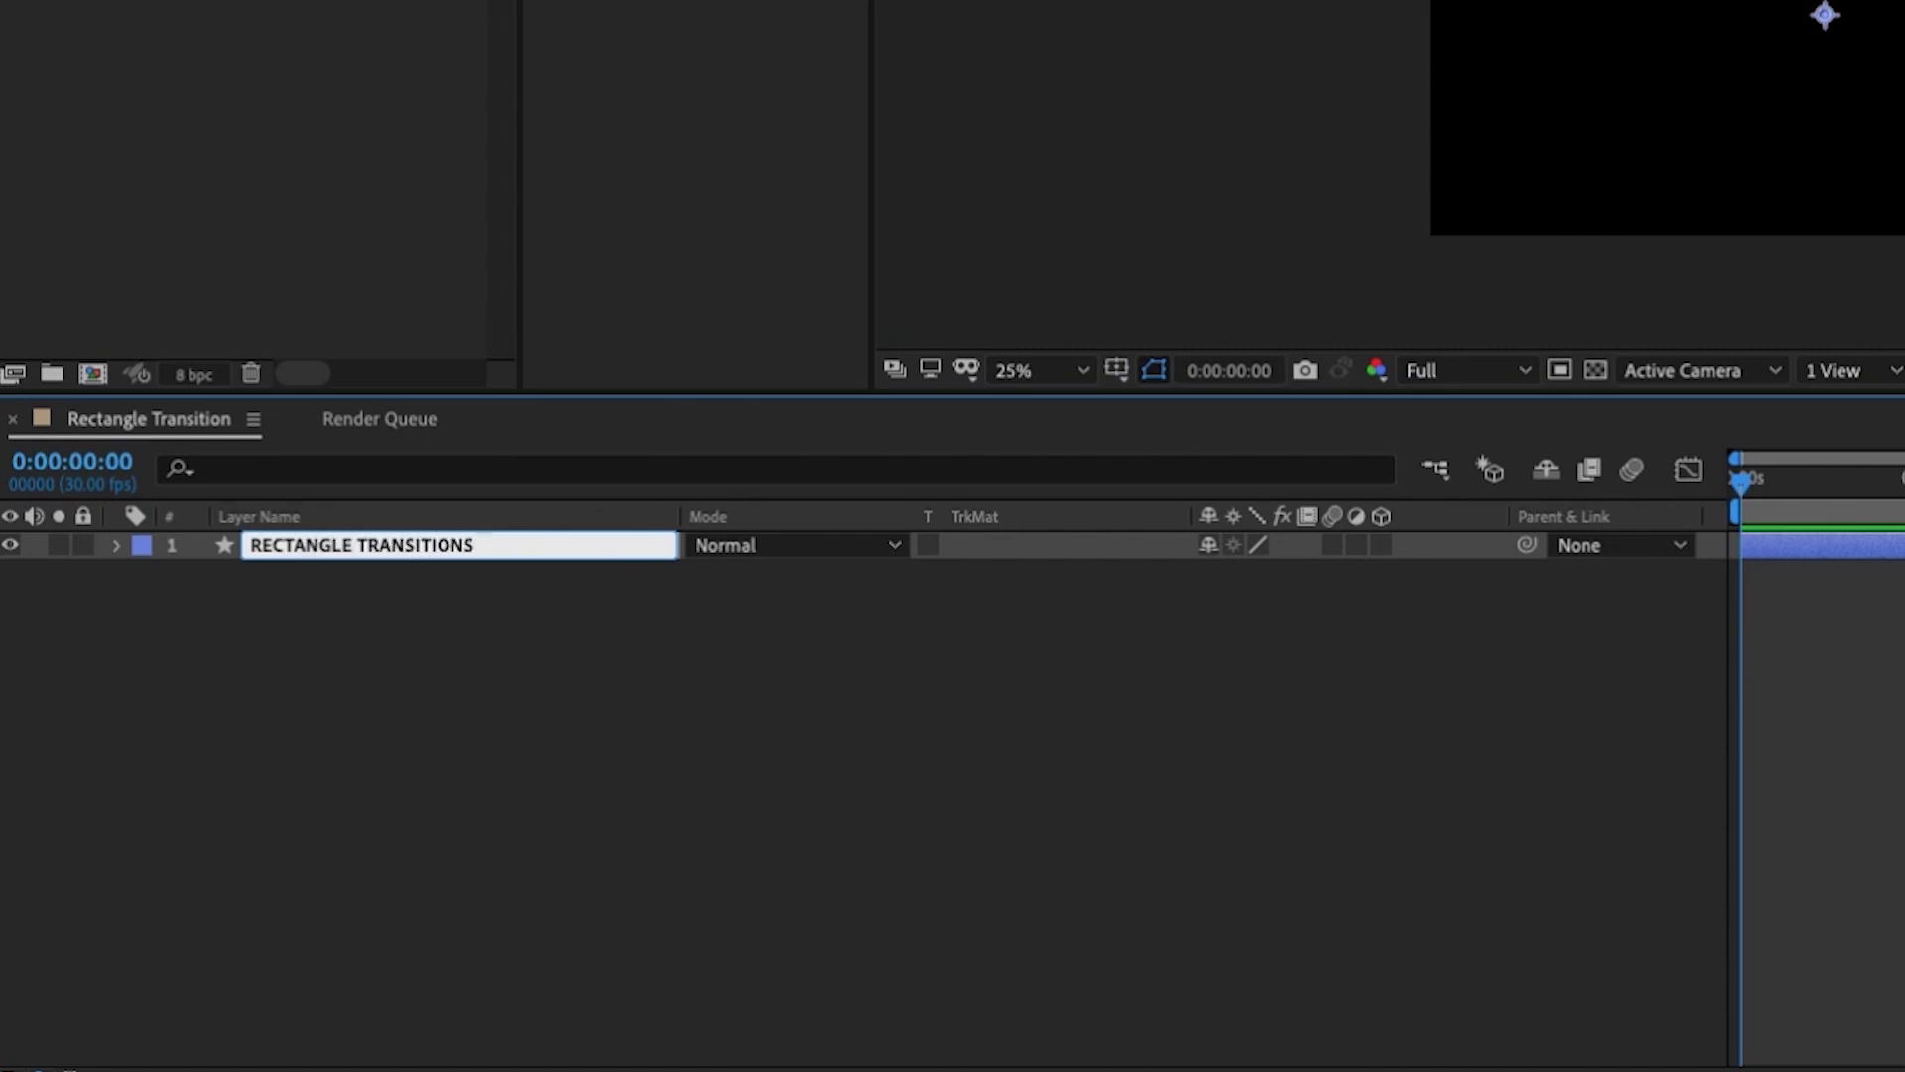
{"action": "key", "text": "Return"}
Step: Add an empty group to the RECTANGLE TRANSITION layer's contents and rename it DIVIDE
{"action": "left_click", "coordinate": [116, 545]}
{"action": "left_click", "coordinate": [1491, 575]}
{"action": "left_click", "coordinate": [1565, 437]}
{"action": "key", "text": "Return"}
{"action": "type", "text": "DIVIDE"}
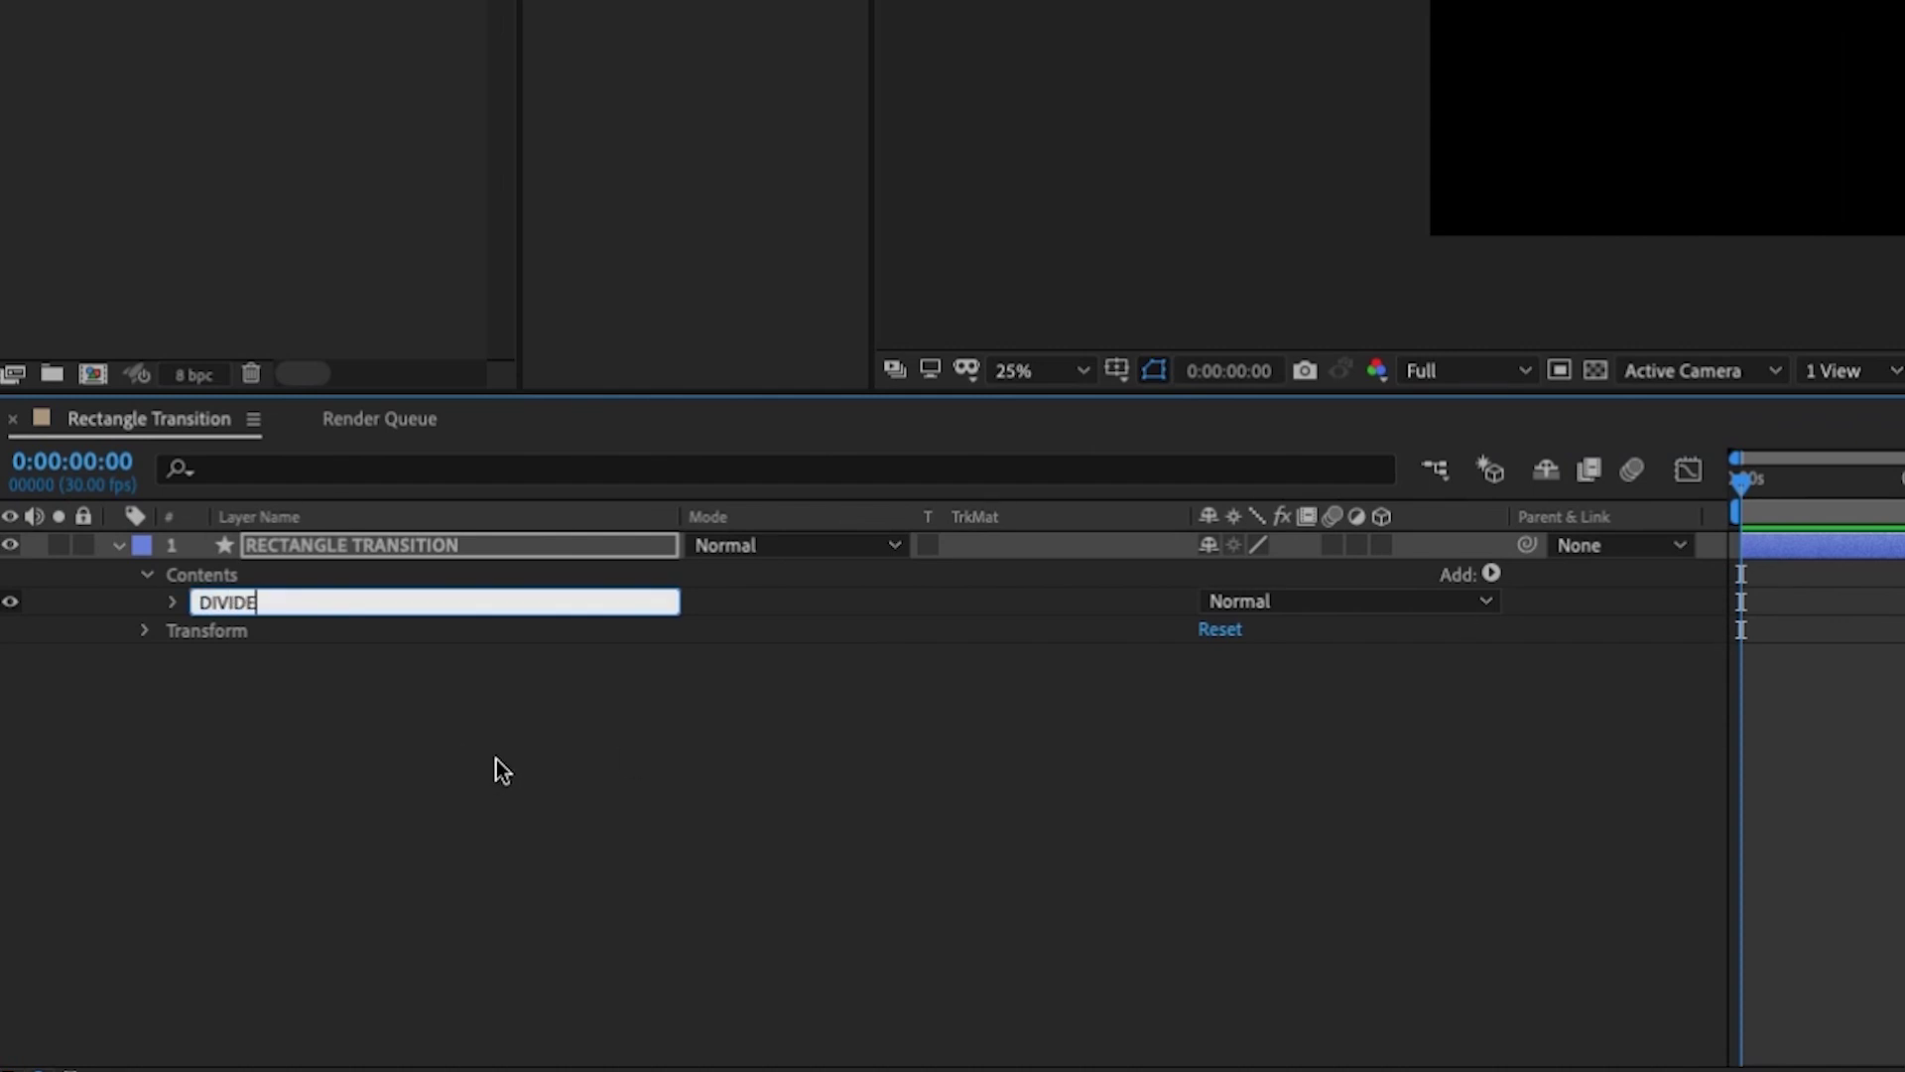
{"action": "key", "text": "Return"}
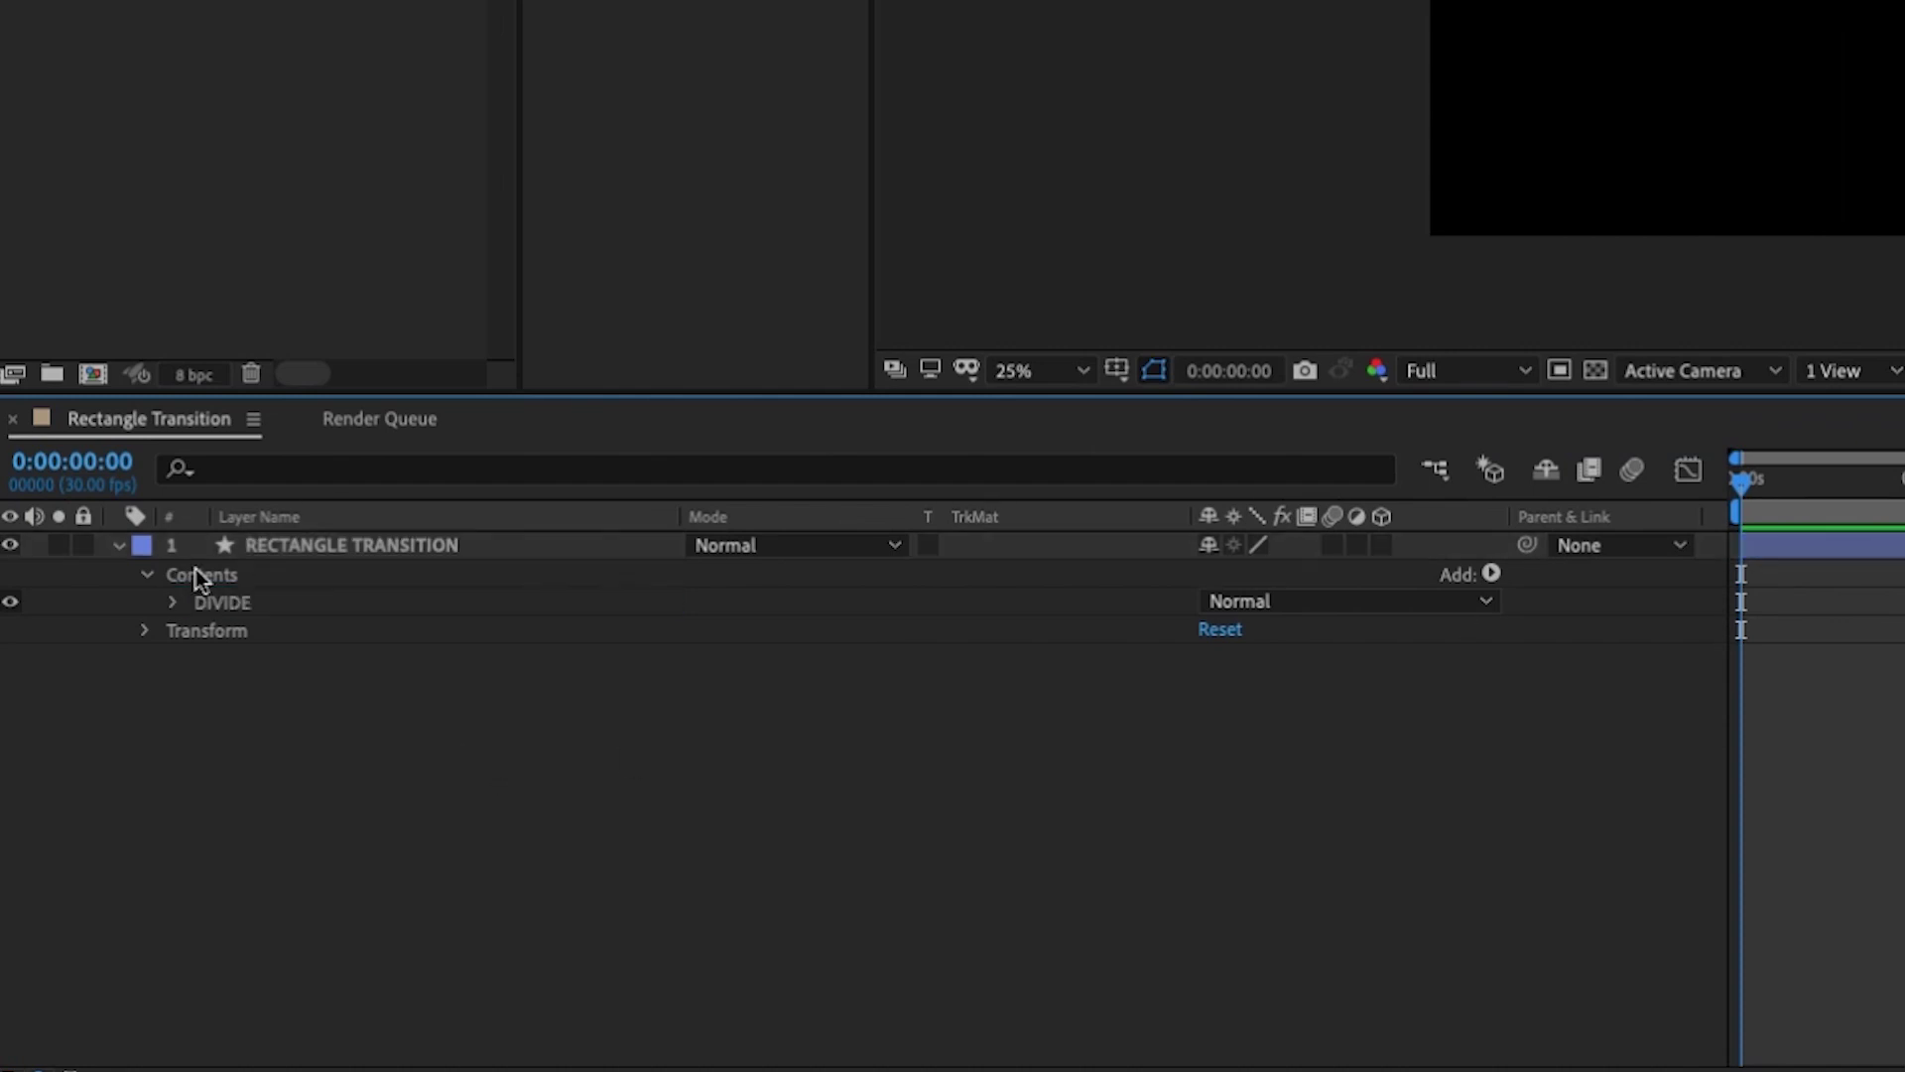
Step: Add an empty group nested inside the DIVIDE group and rename it 01
{"action": "left_click", "coordinate": [238, 603]}
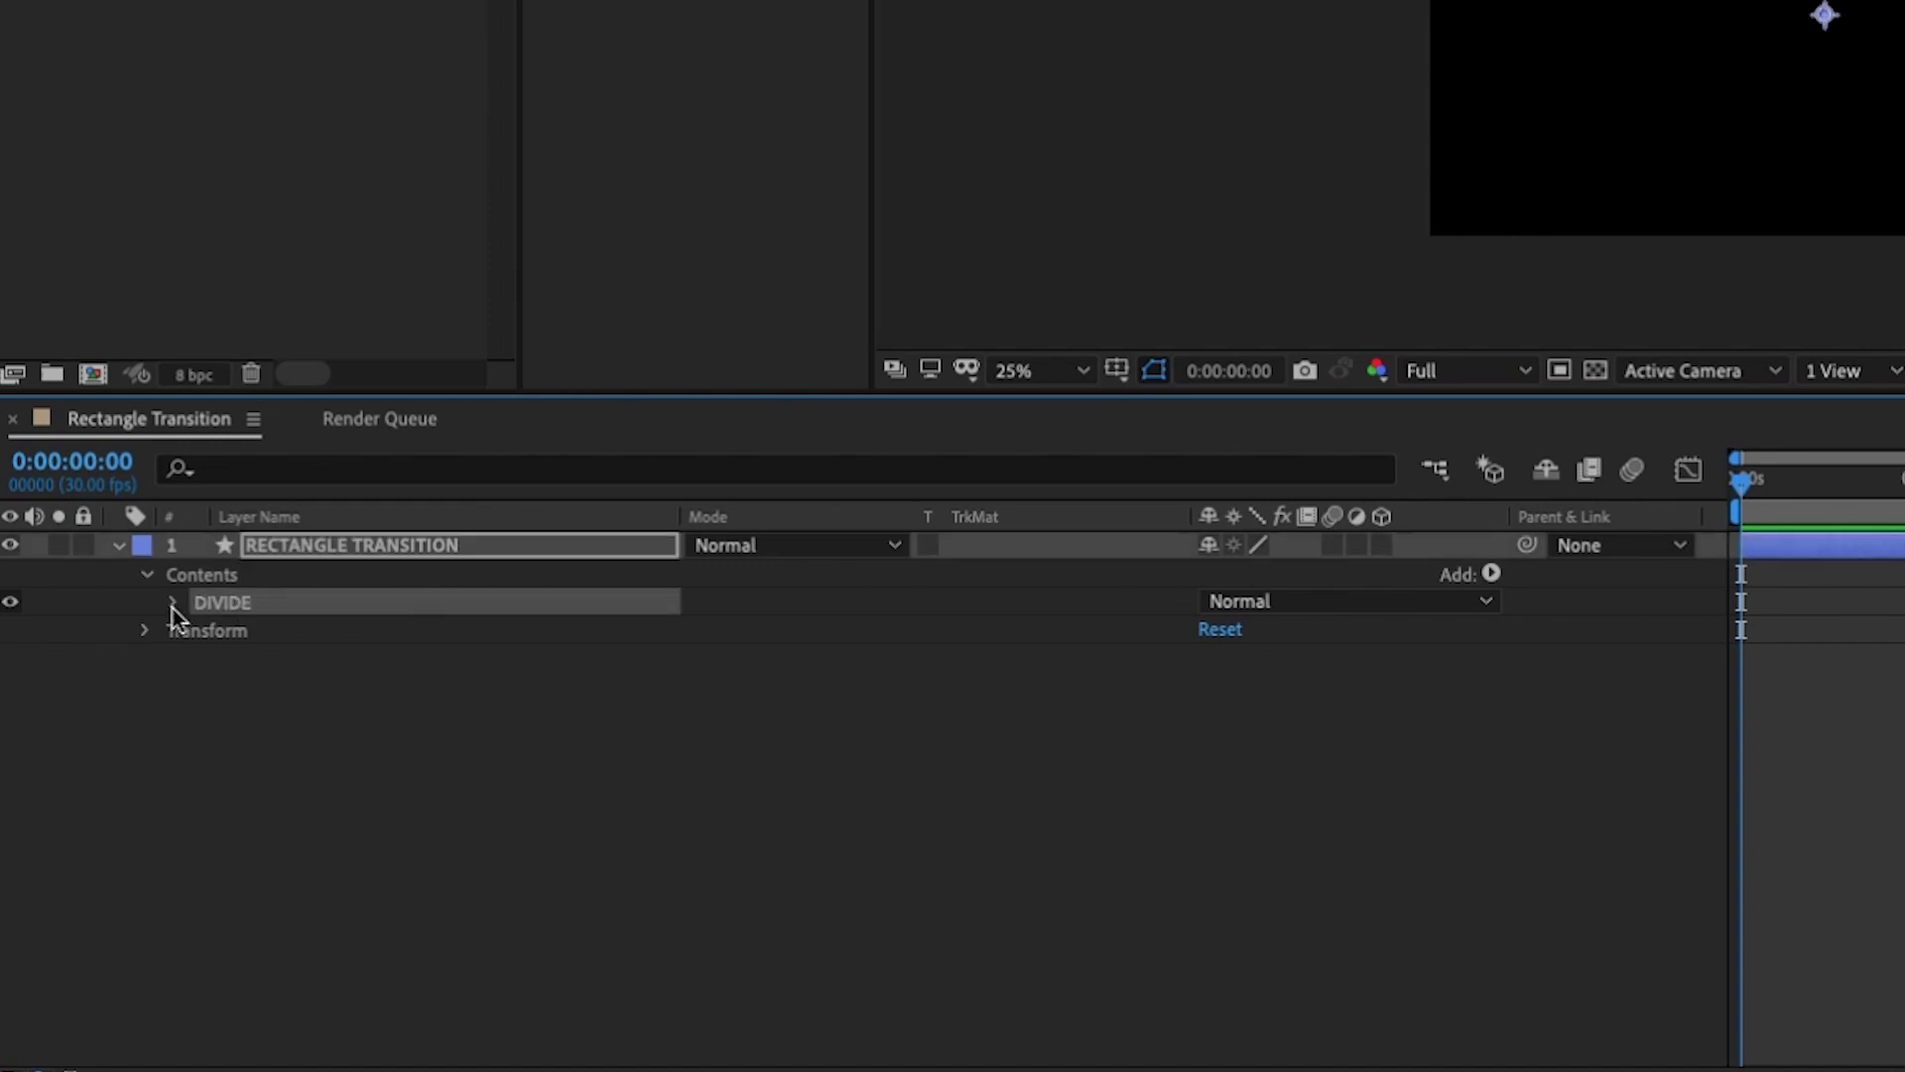
{"action": "left_click", "coordinate": [173, 602]}
{"action": "left_click", "coordinate": [1491, 574]}
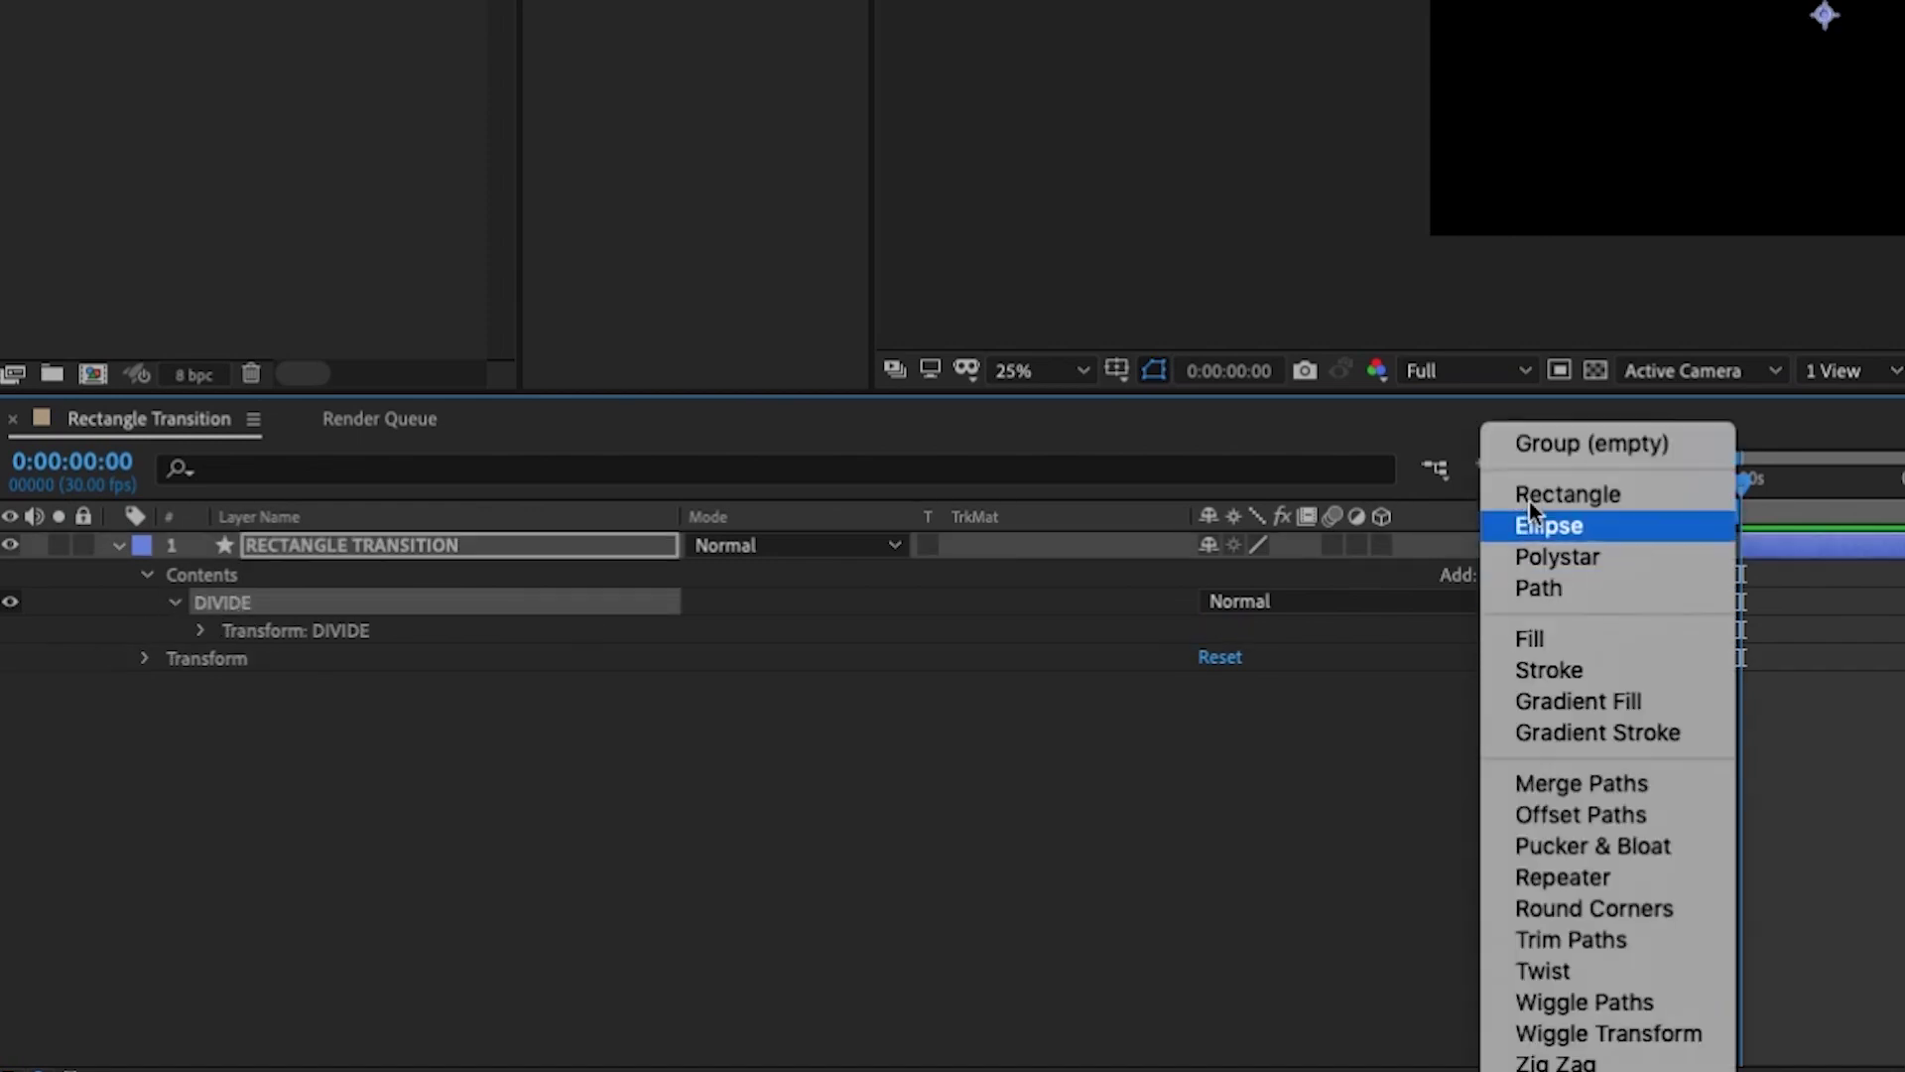
{"action": "left_click", "coordinate": [1548, 441]}
{"action": "key", "text": "Return"}
{"action": "type", "text": "01"}
{"action": "key", "text": "Return"}
Step: Add a rectangle path and a fill to group 01, and expand the rectangle path's properties
{"action": "left_click", "coordinate": [201, 629]}
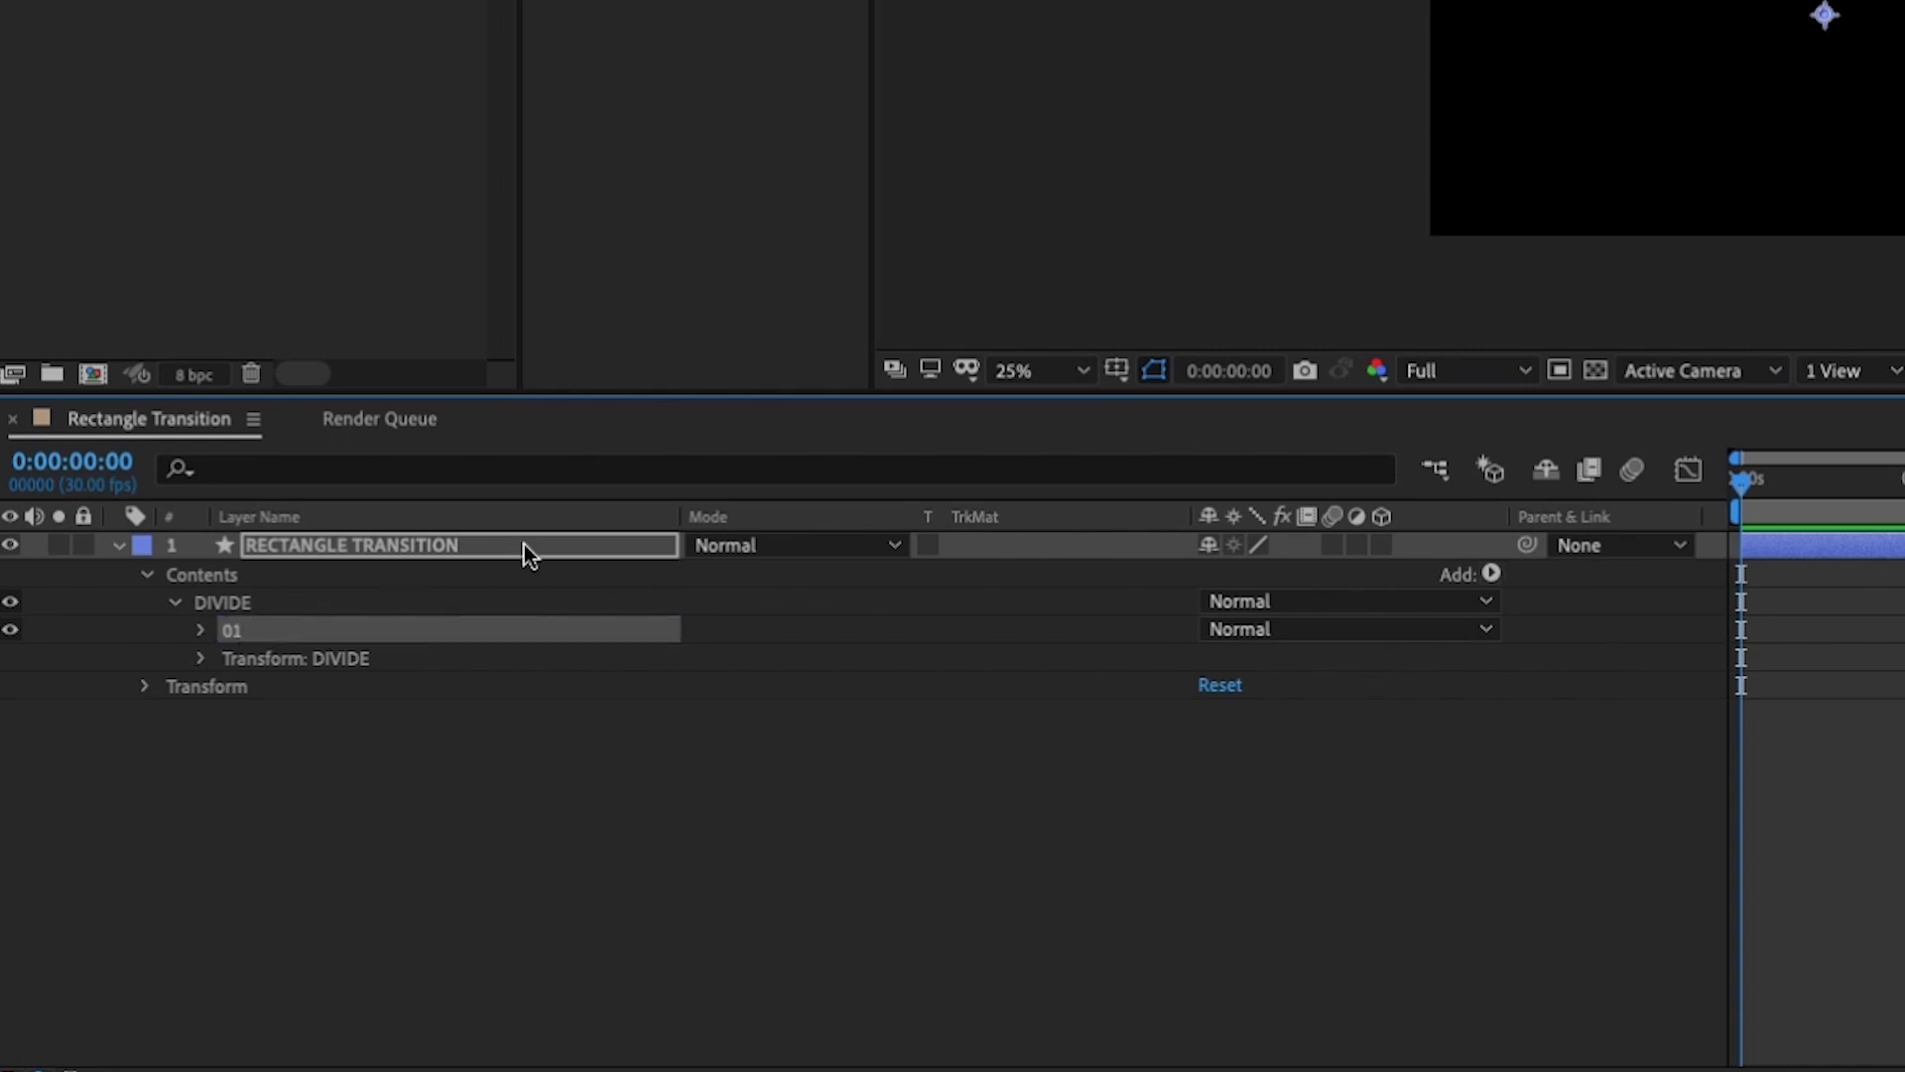
{"action": "left_click", "coordinate": [1486, 575]}
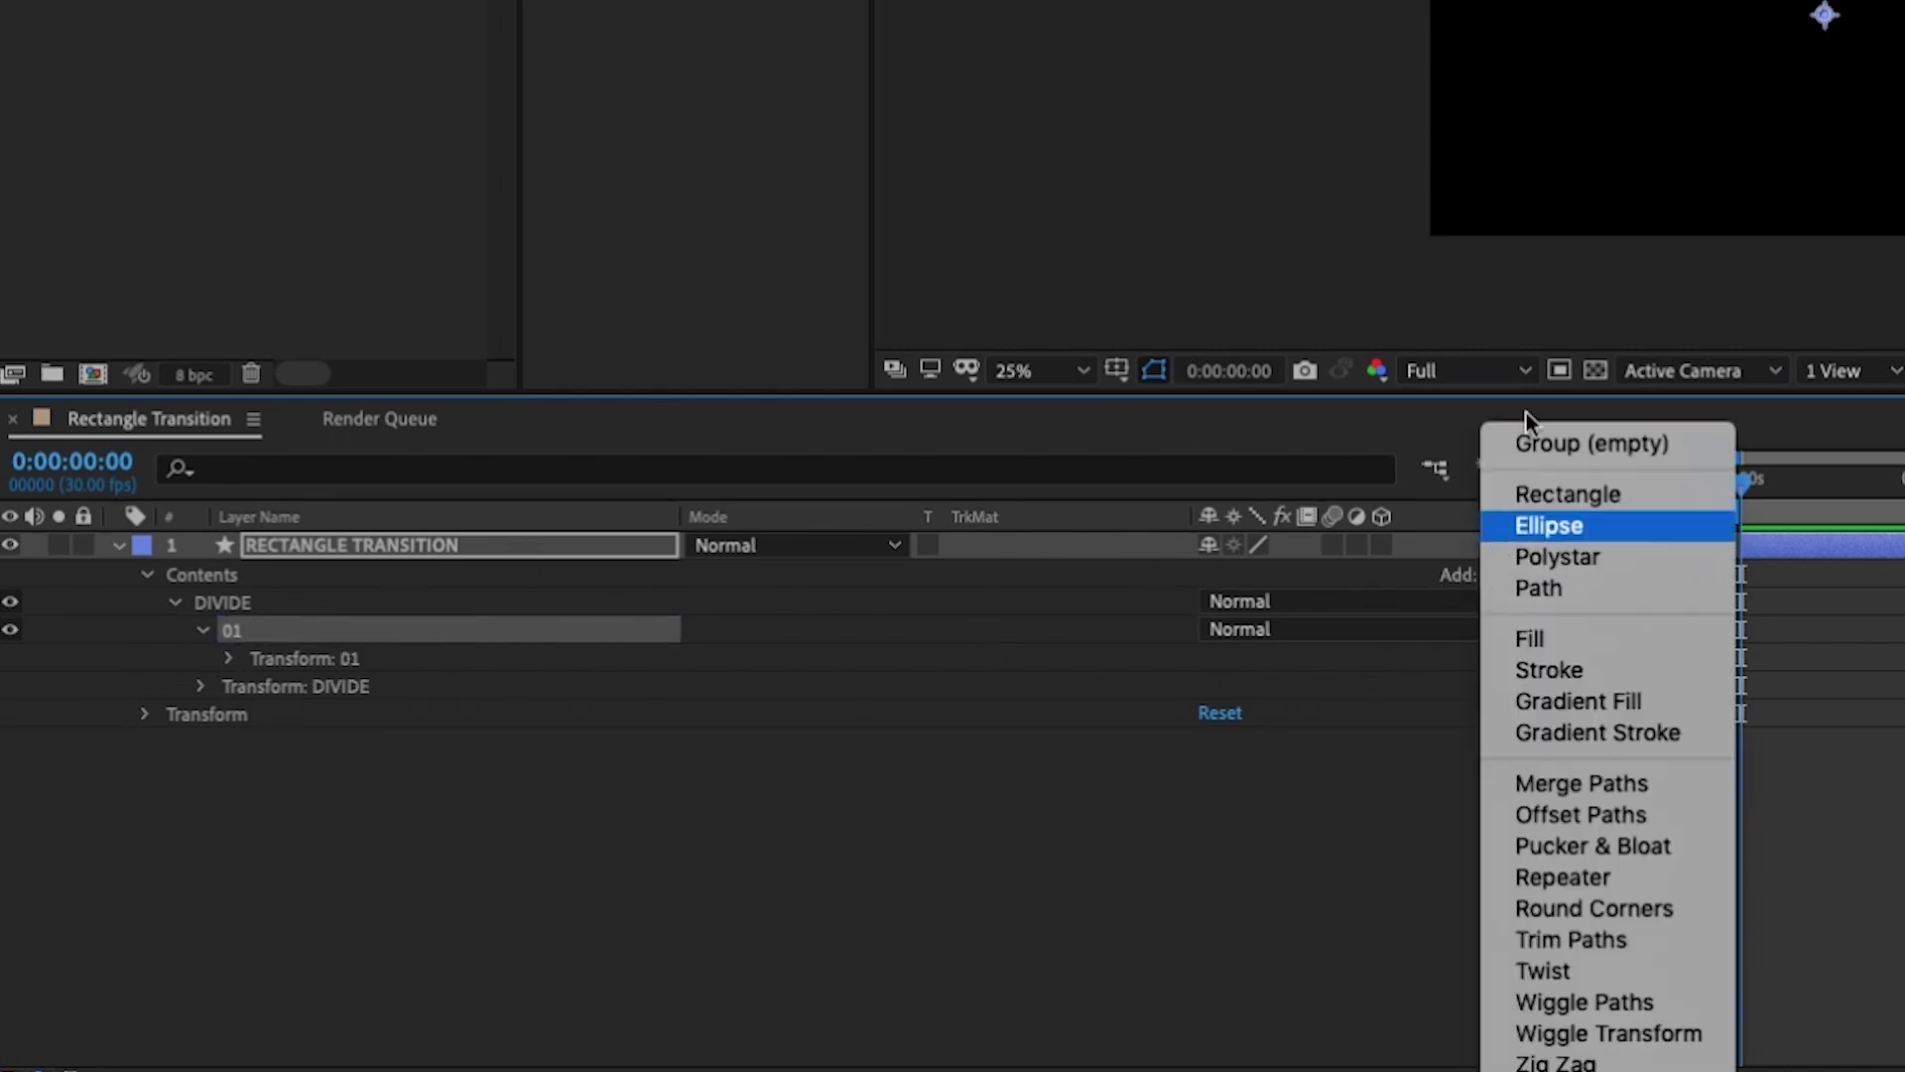
{"action": "left_click", "coordinate": [1569, 496]}
{"action": "left_click", "coordinate": [1491, 576]}
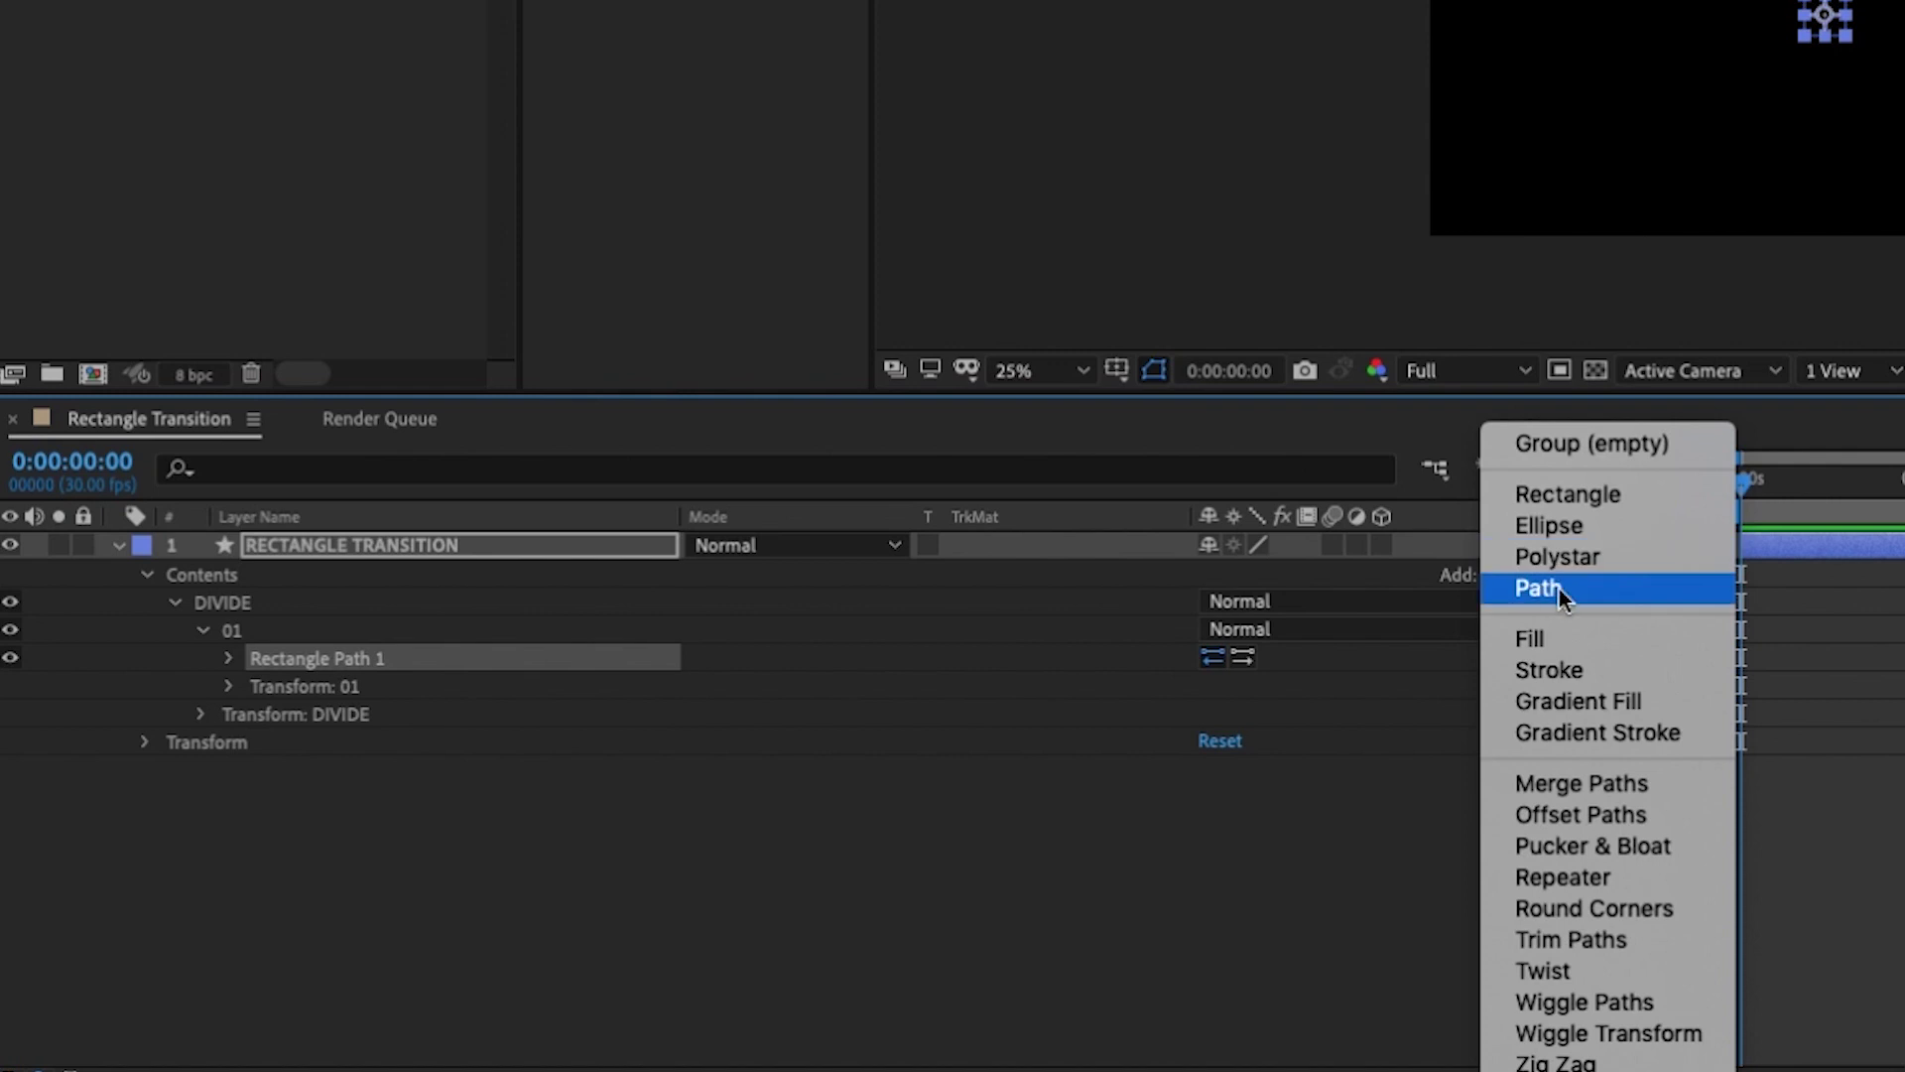
{"action": "left_click", "coordinate": [1544, 643]}
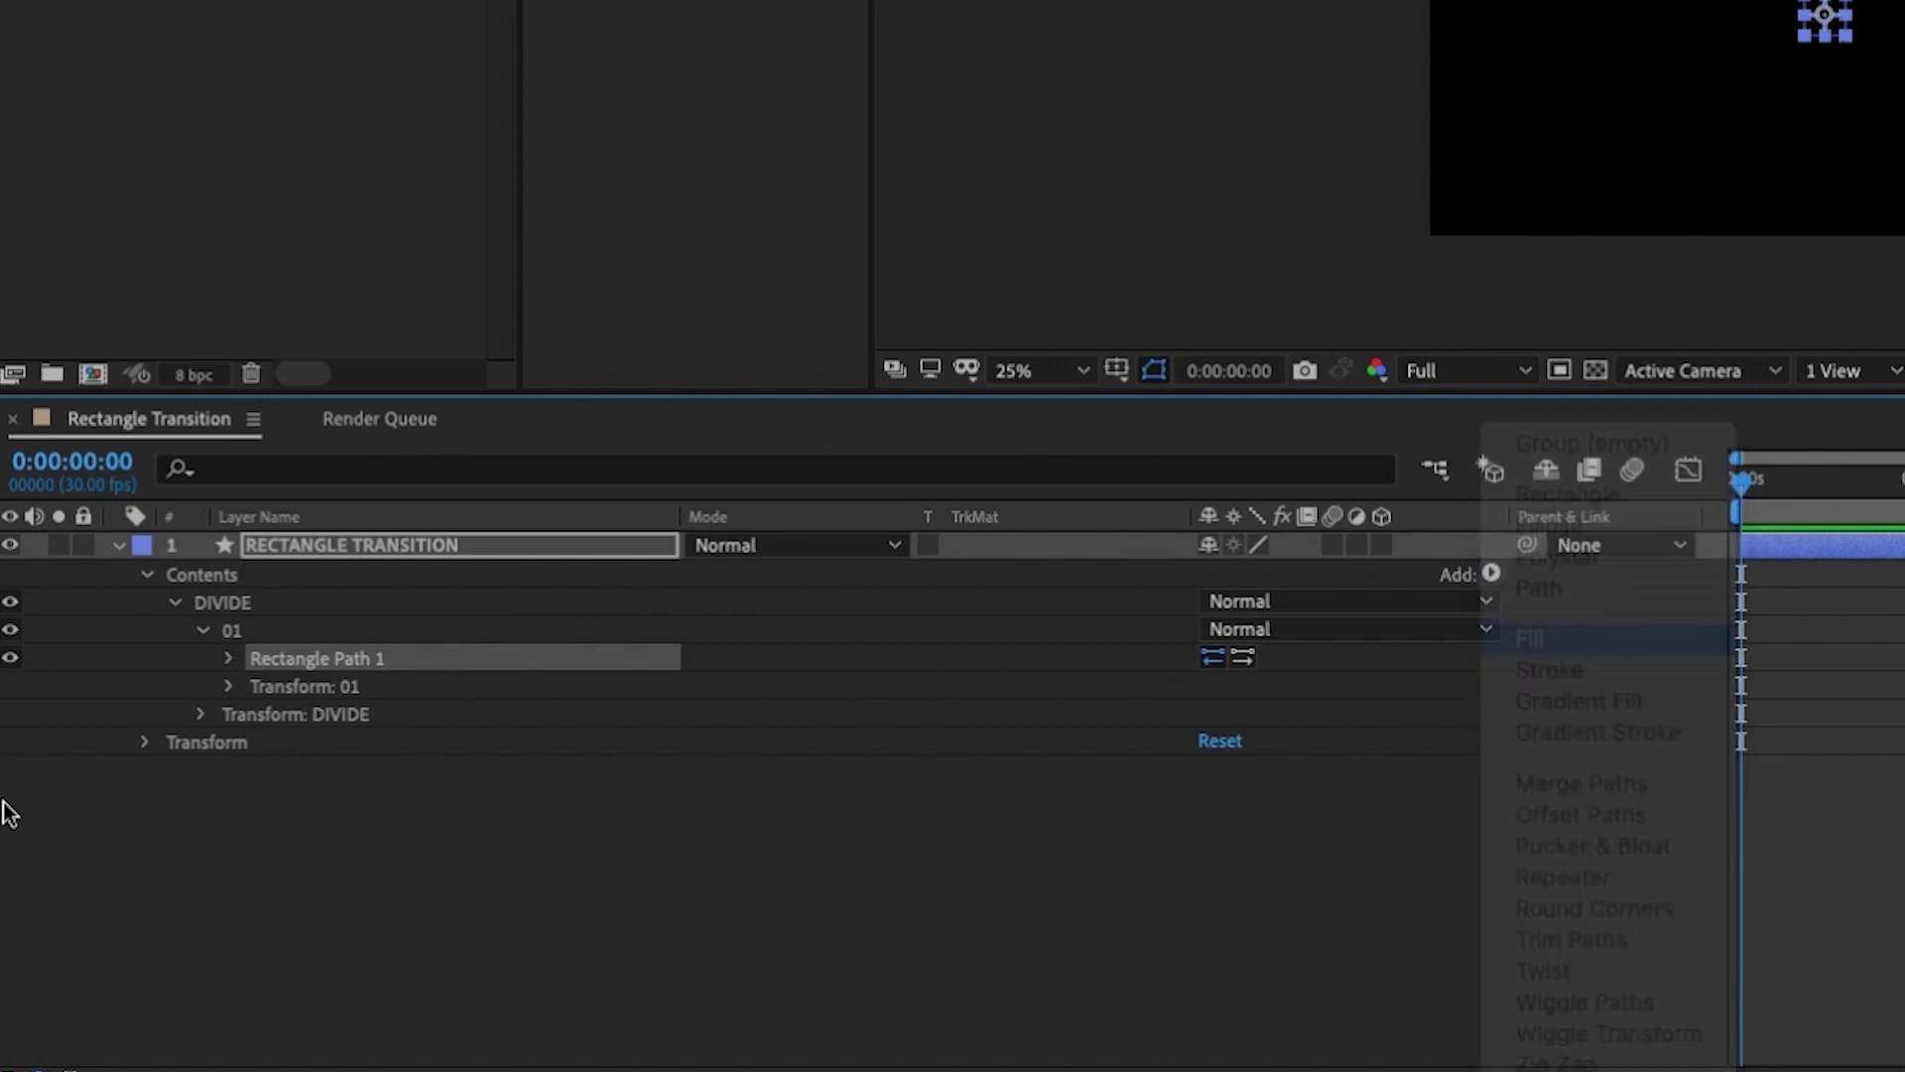
{"action": "left_click", "coordinate": [228, 660]}
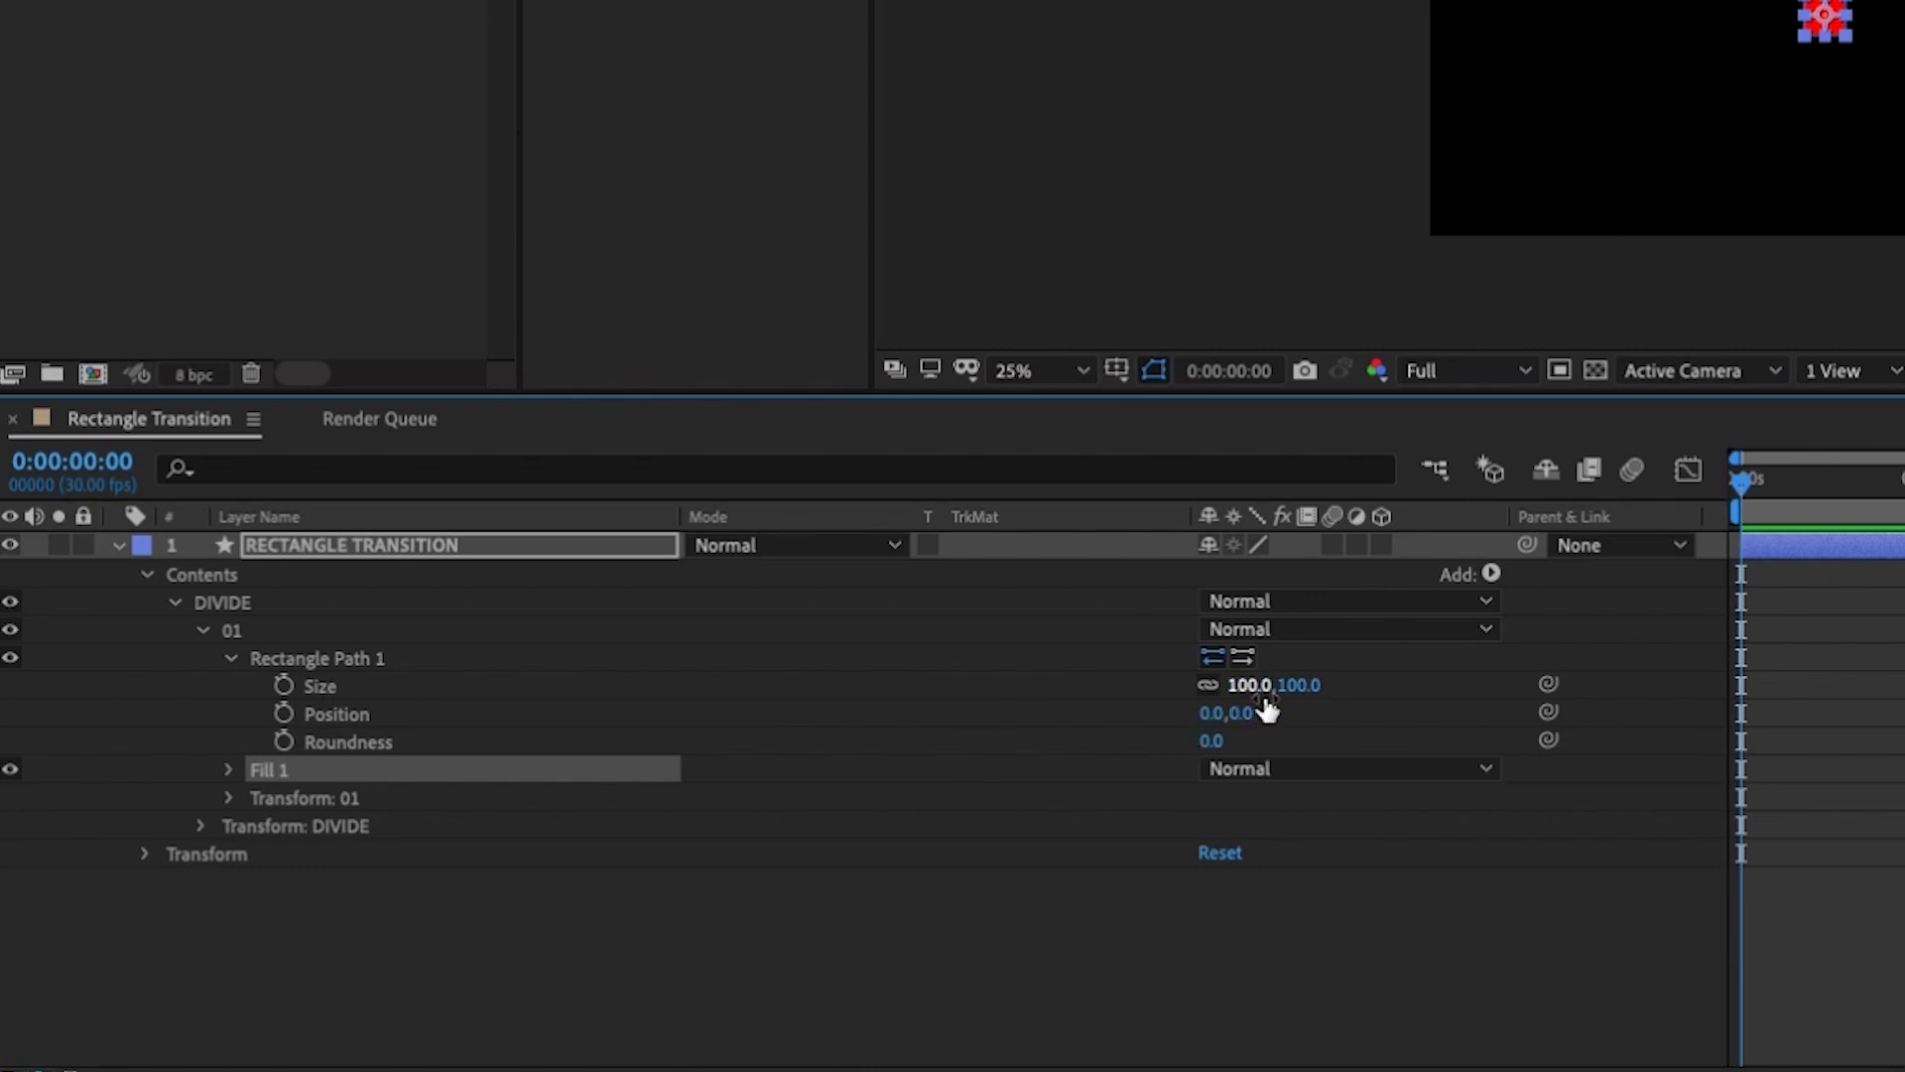
Step: Try stretching the whole layer horizontally through its transform Scale with the proportions unlinked
{"action": "left_click", "coordinate": [357, 548]}
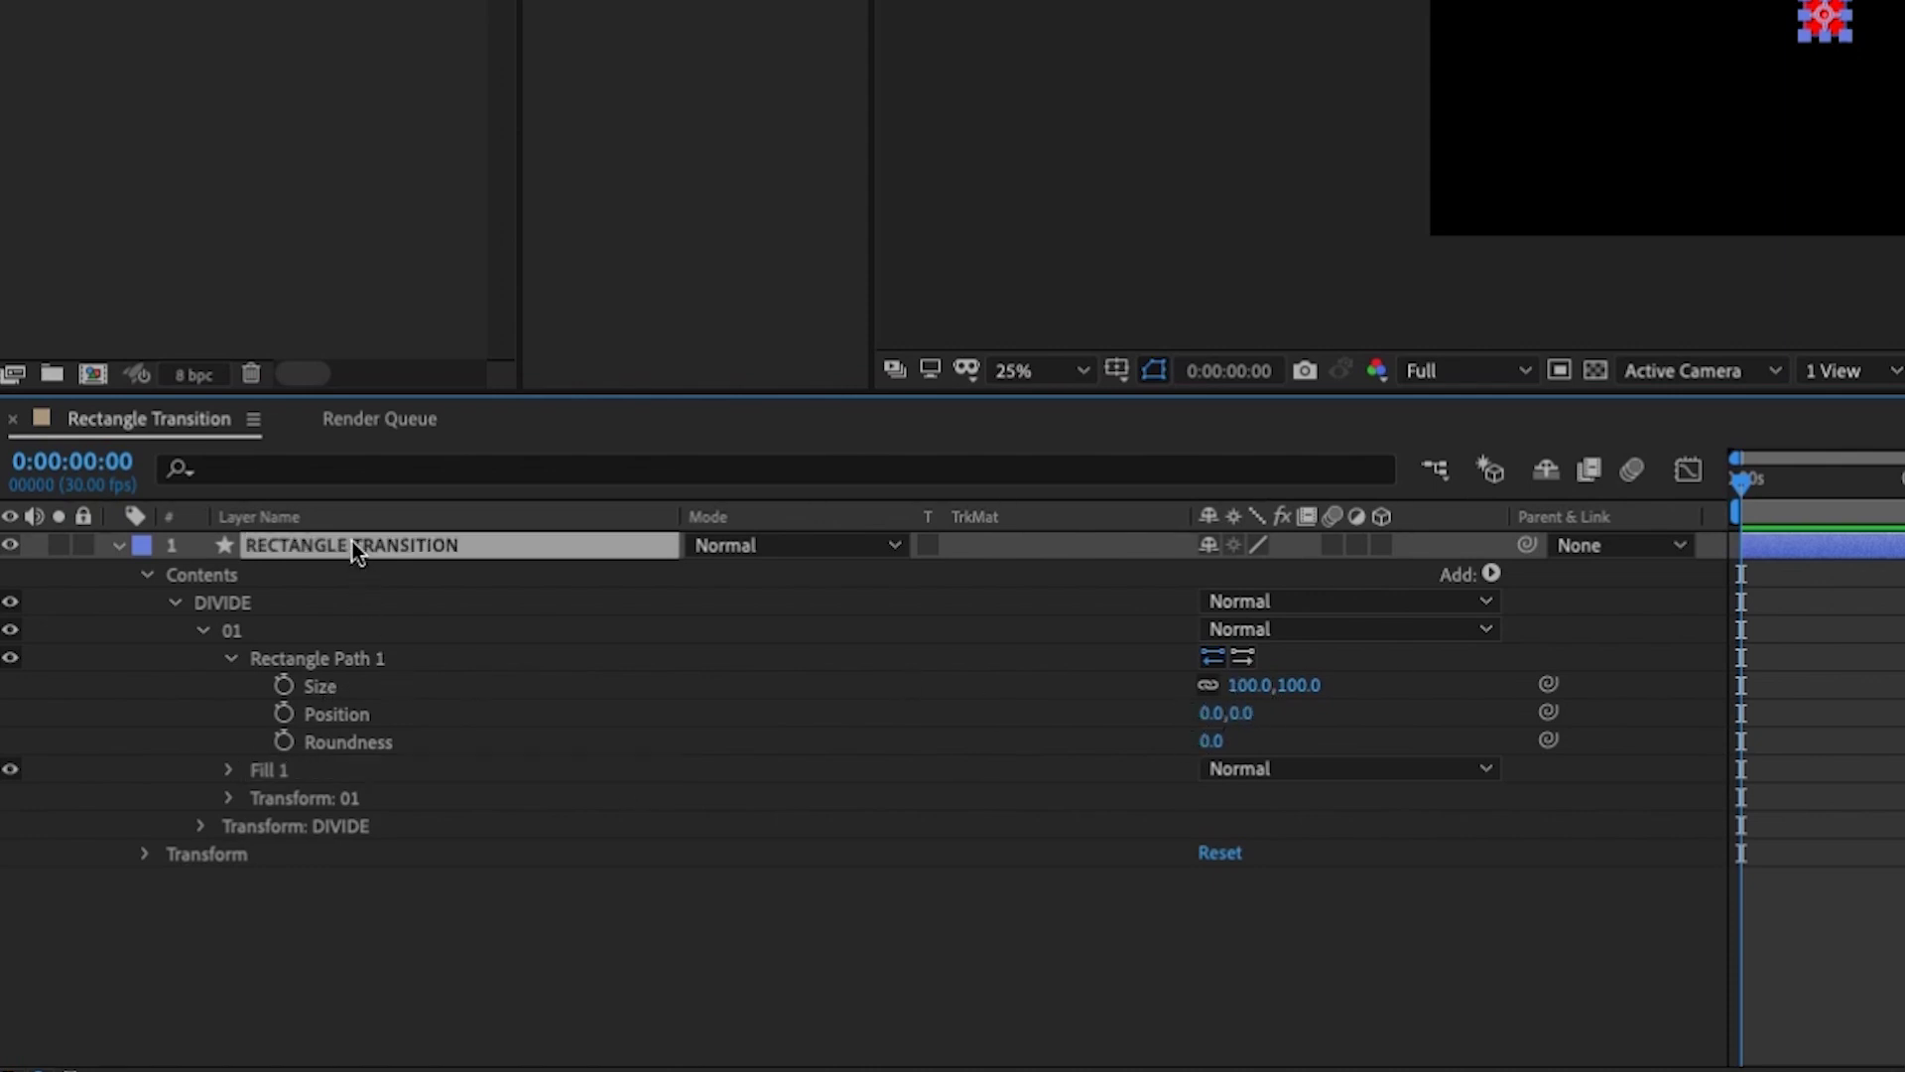
{"action": "left_click", "coordinate": [146, 855]}
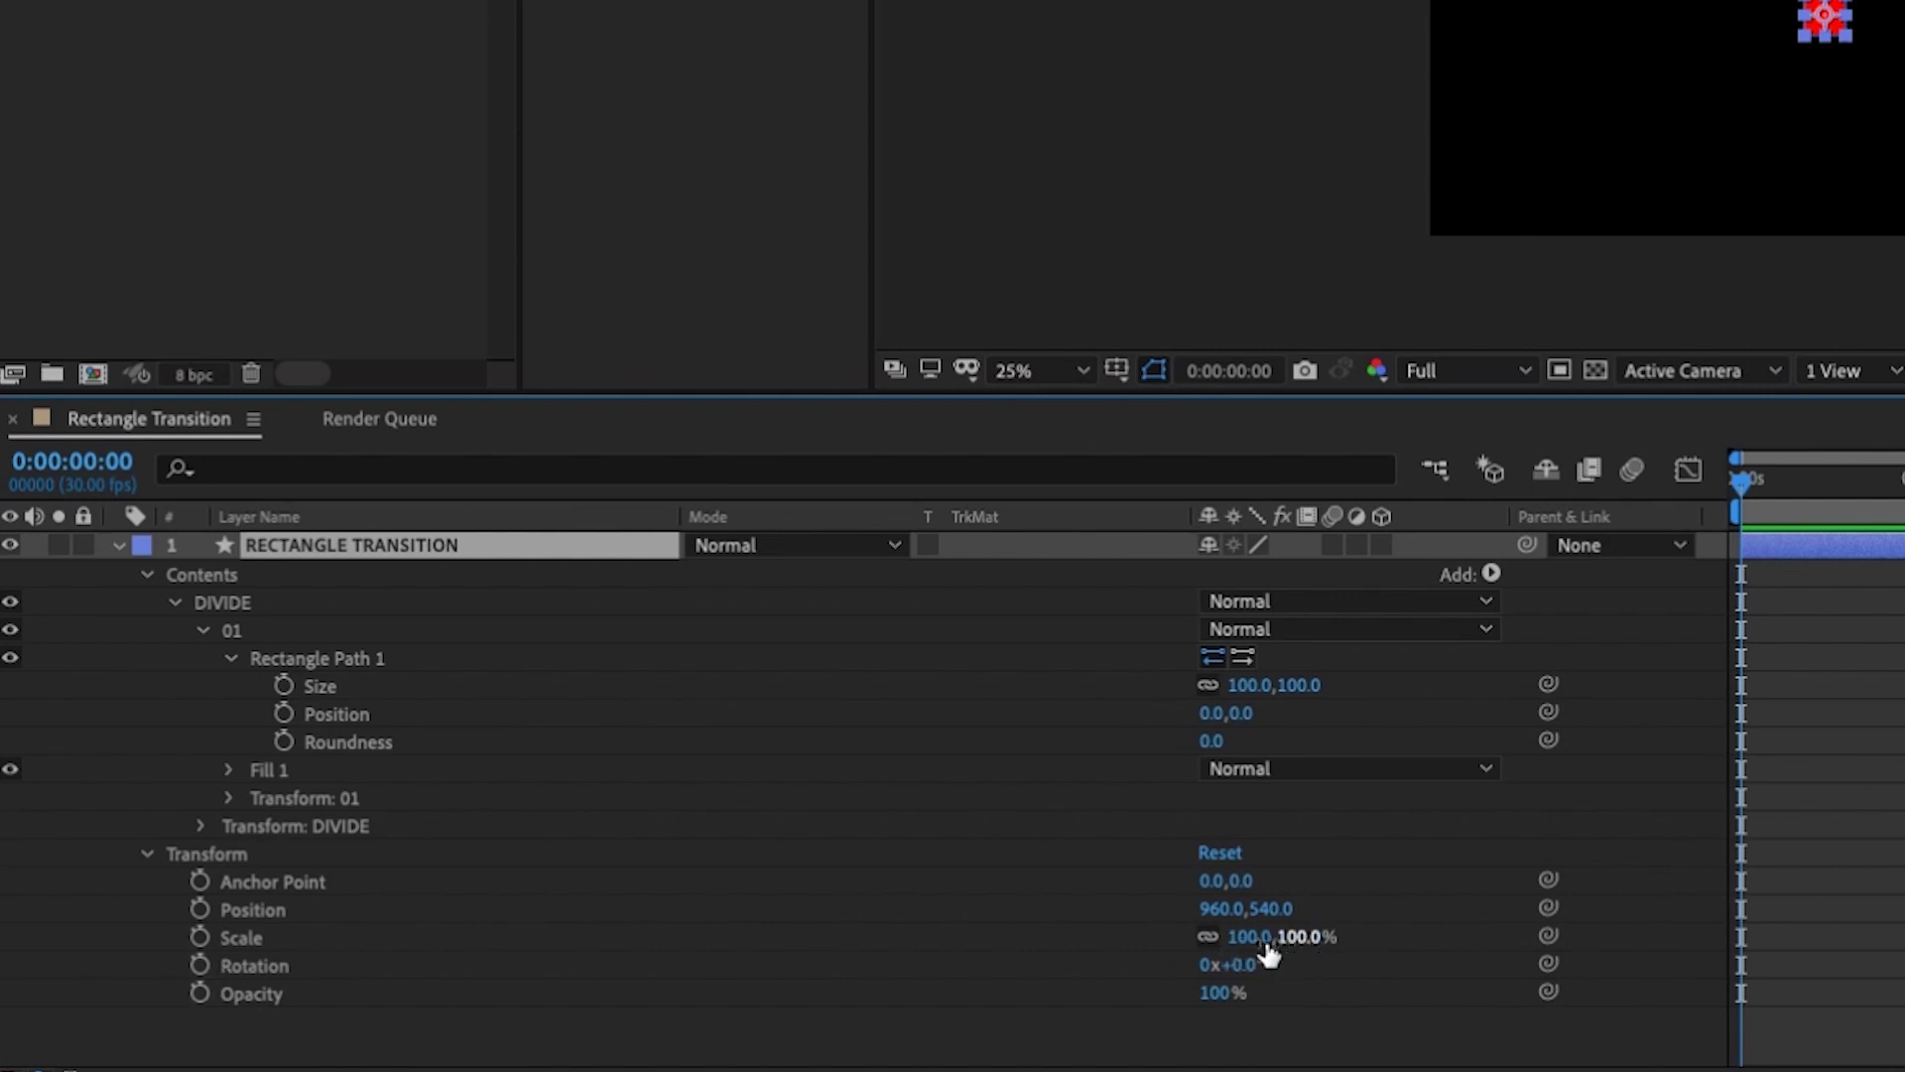
{"action": "left_click", "coordinate": [1208, 938]}
{"action": "left_click_drag", "start_coordinate": [1241, 947], "coordinate": [1556, 937]}
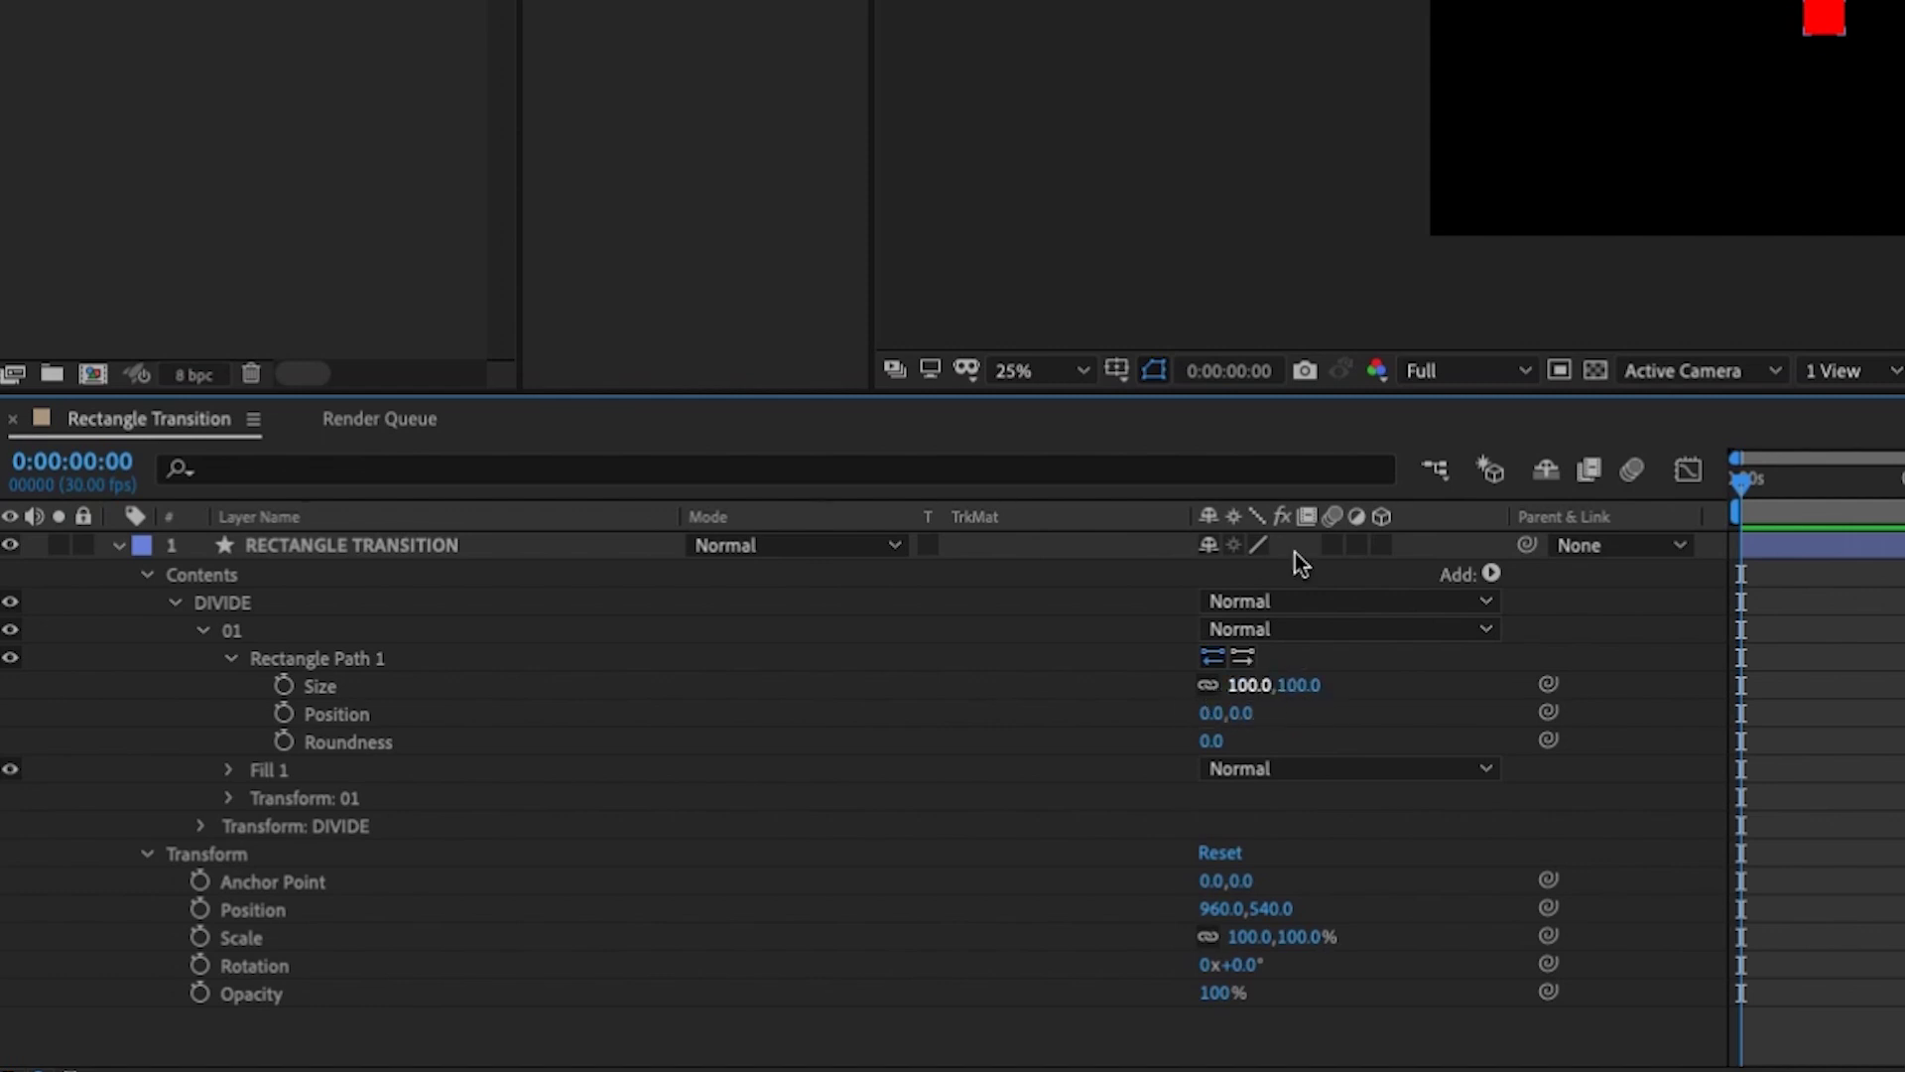
Step: Unlink the rectangle path's size proportions and set its size to 1920 by 1080
{"action": "left_click", "coordinate": [1207, 687]}
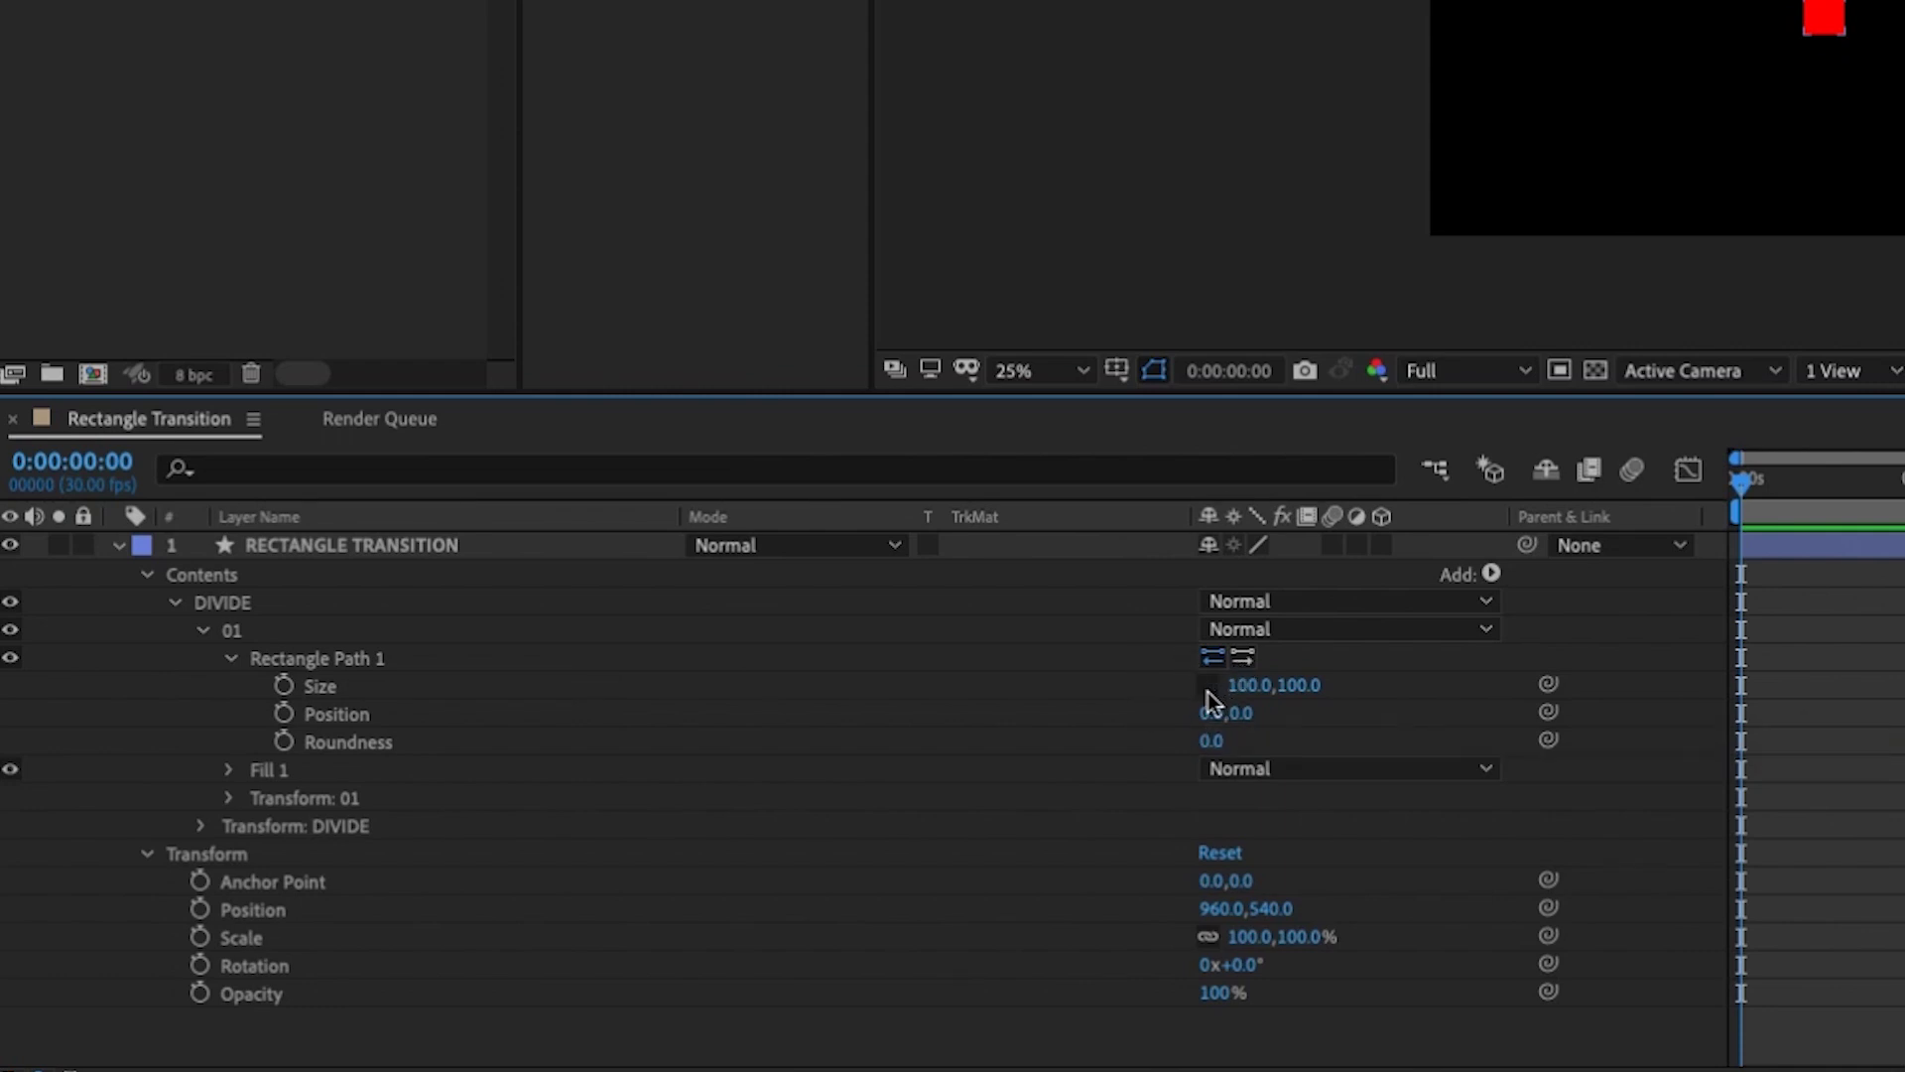
{"action": "left_click", "coordinate": [1254, 685]}
{"action": "type", "text": "1920"}
{"action": "key", "text": "Tab"}
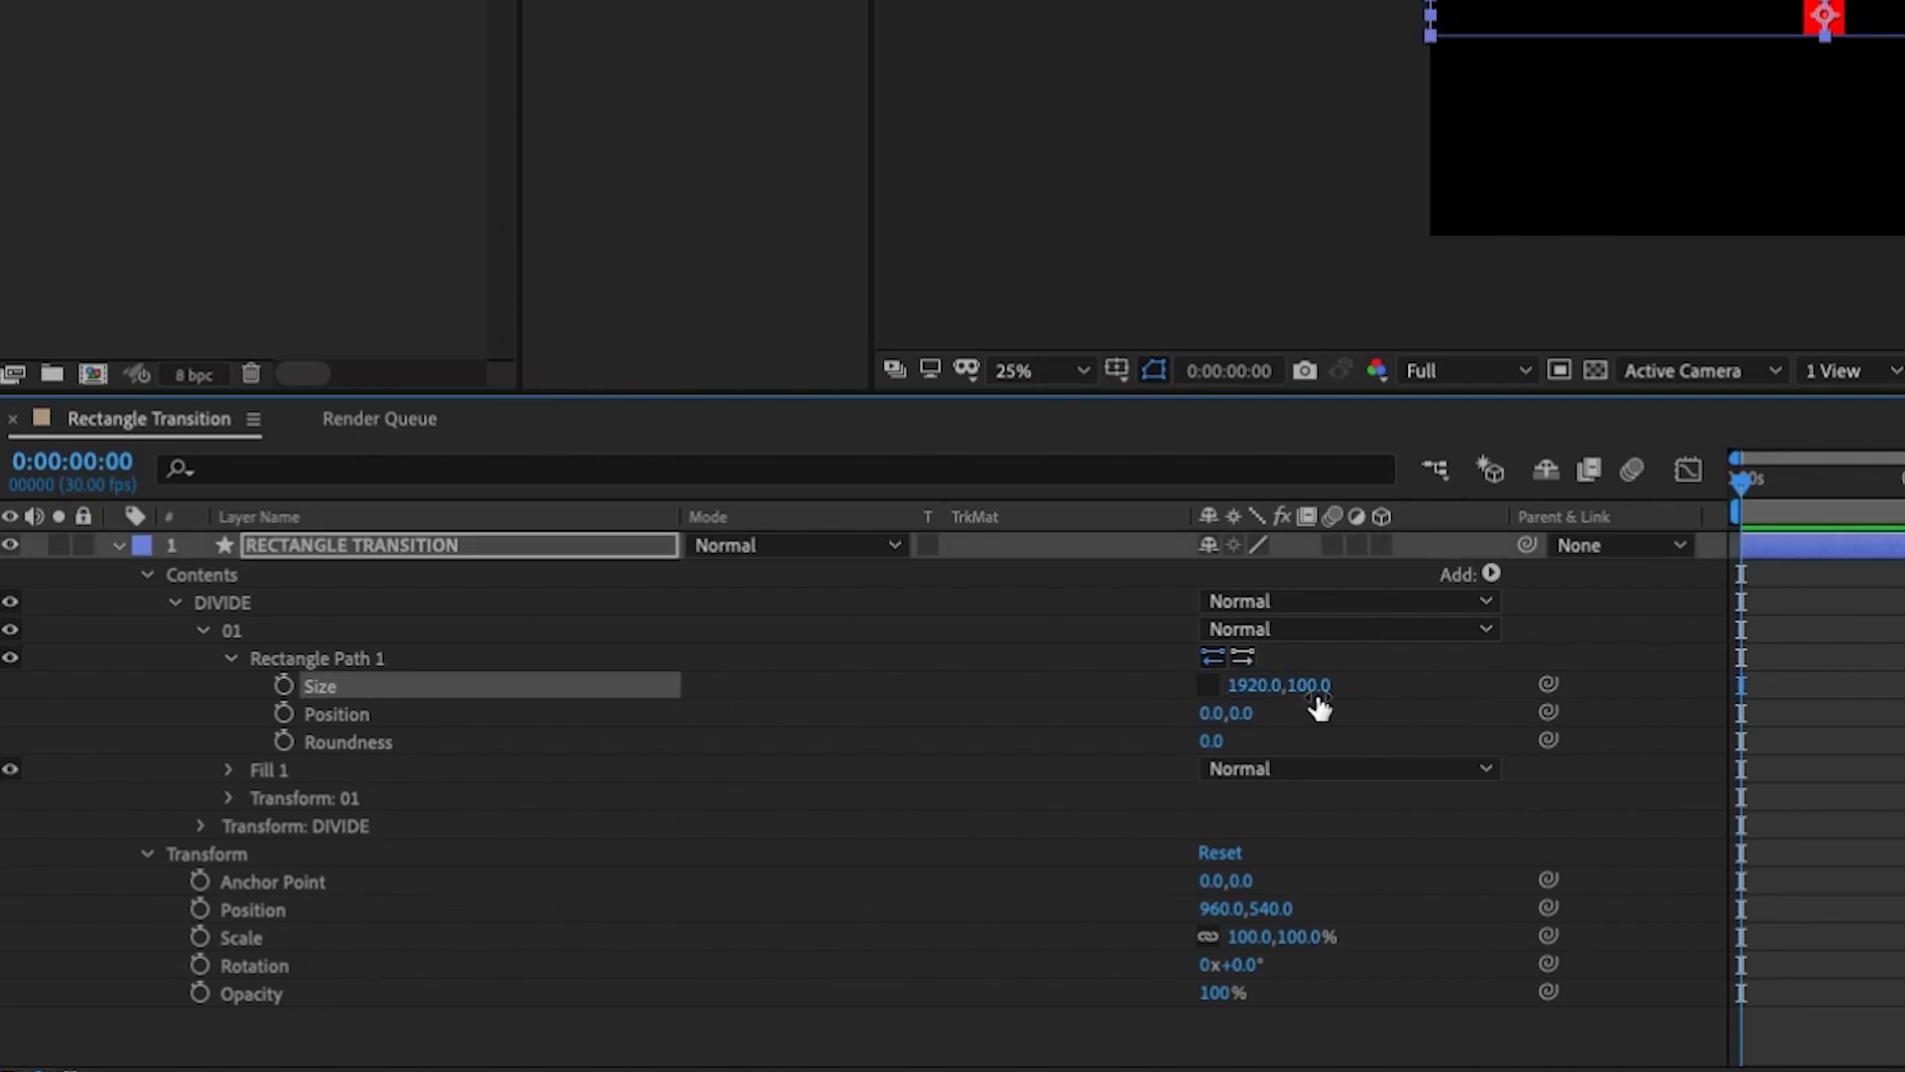
{"action": "type", "text": "1080"}
{"action": "key", "text": "Return"}
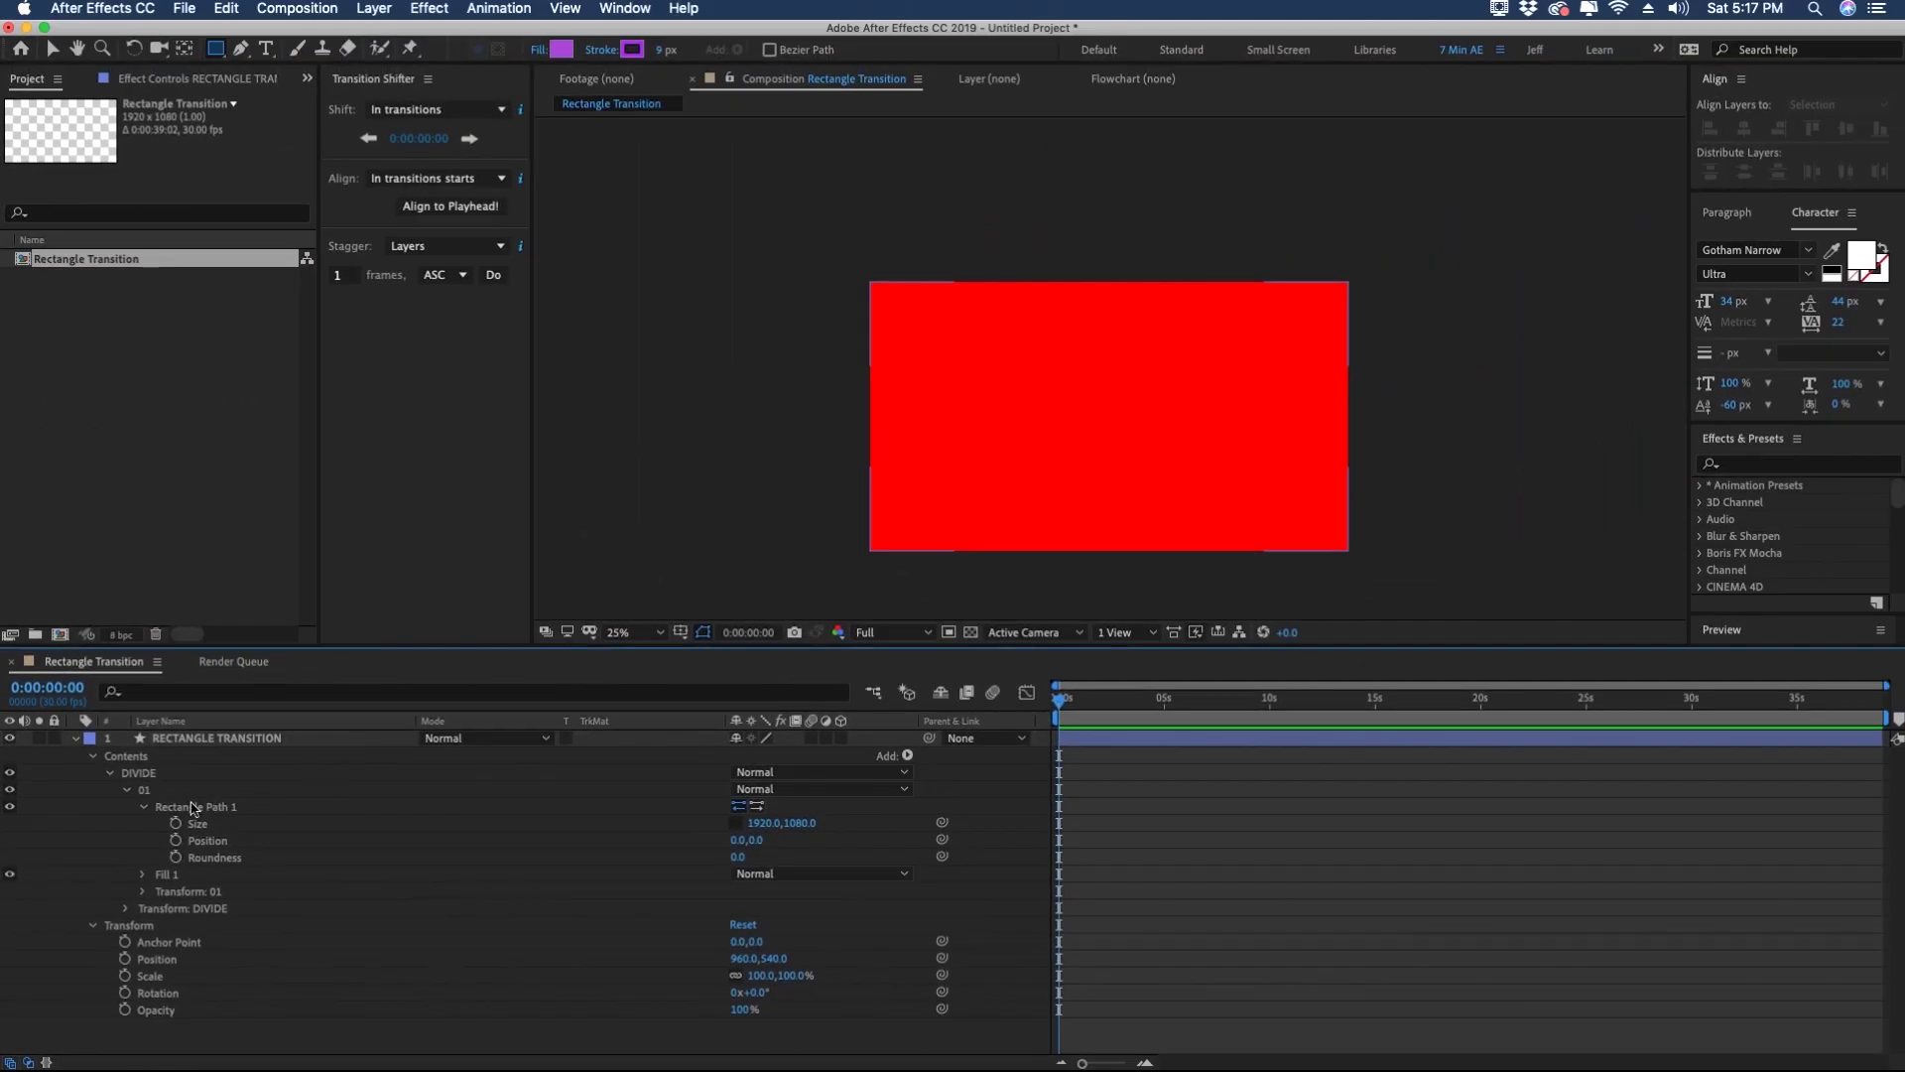
Step: Expand the Transform: 01 properties of group 01 and select its Anchor Point
{"action": "left_click", "coordinate": [157, 799]}
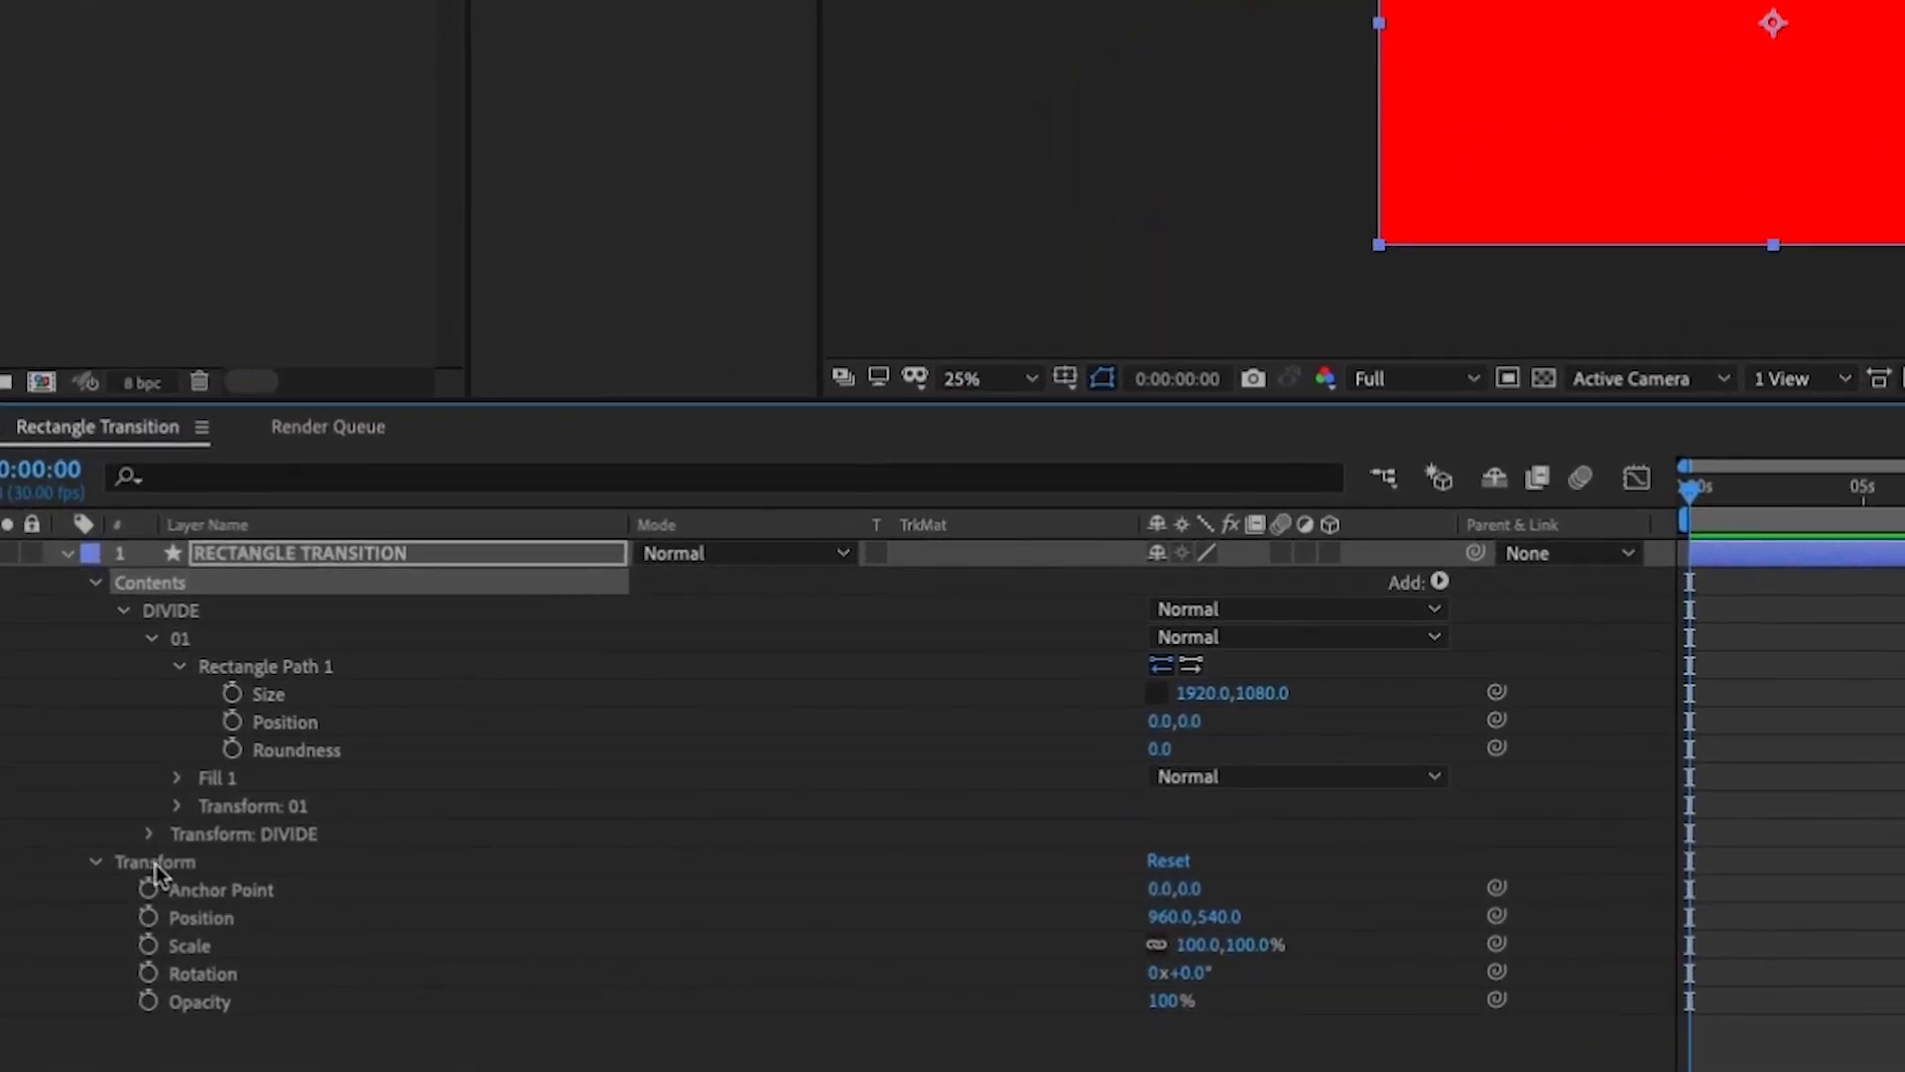
{"action": "left_click", "coordinate": [272, 553]}
{"action": "left_click", "coordinate": [155, 863]}
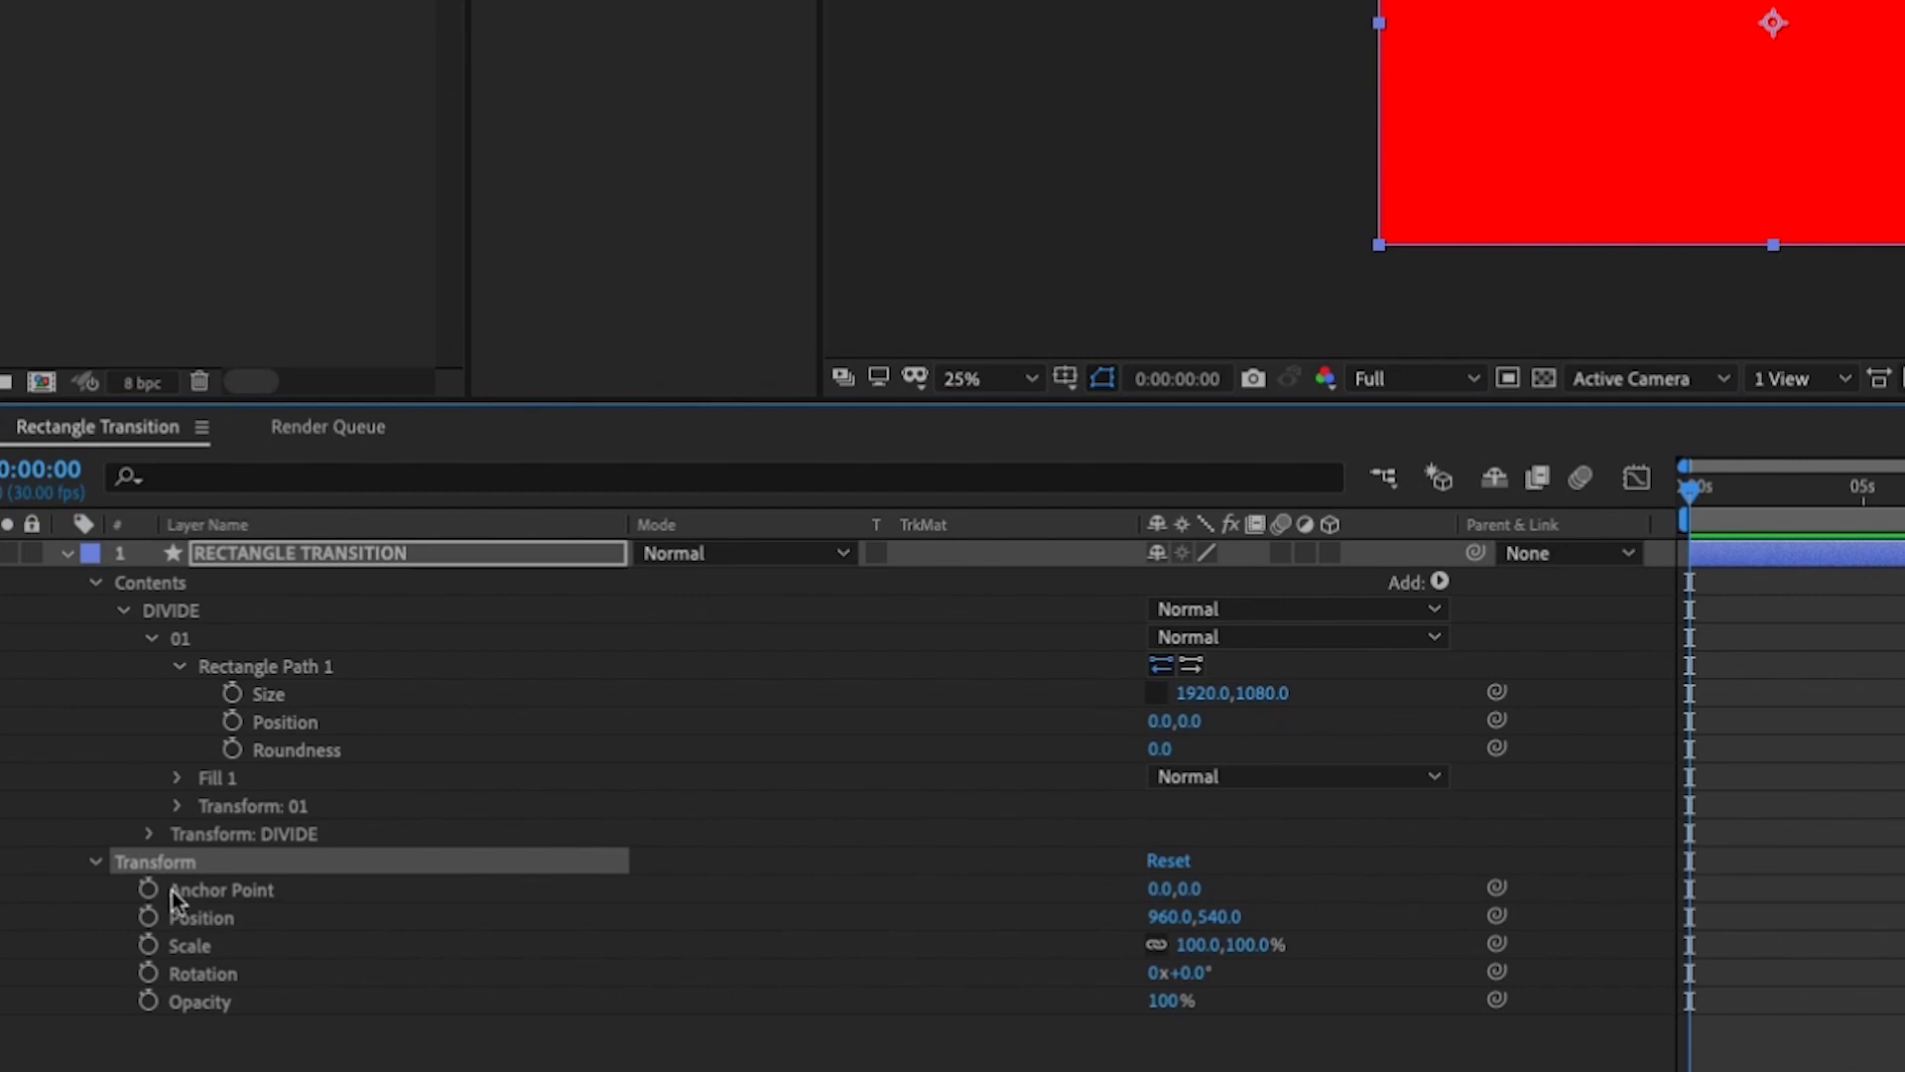
{"action": "left_click", "coordinate": [183, 645]}
{"action": "left_click", "coordinate": [177, 805]}
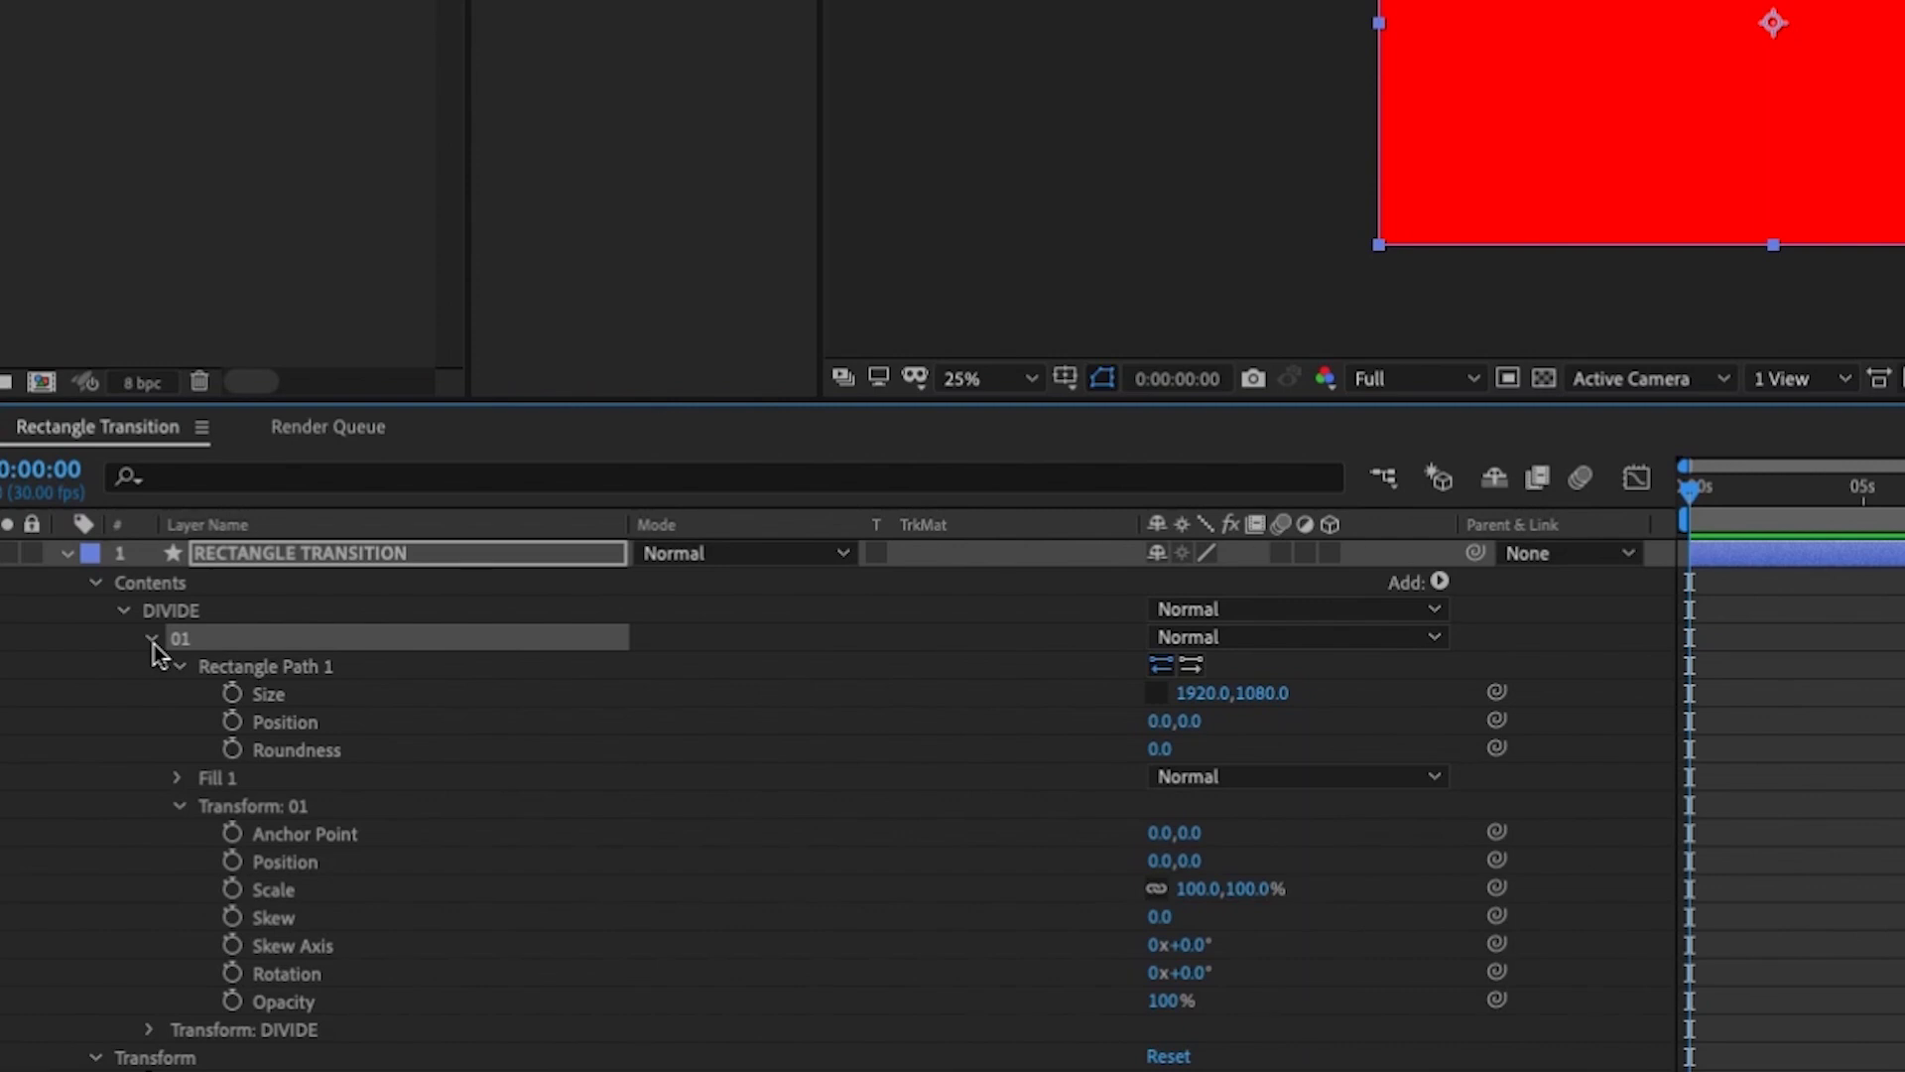
{"action": "left_click", "coordinate": [255, 806]}
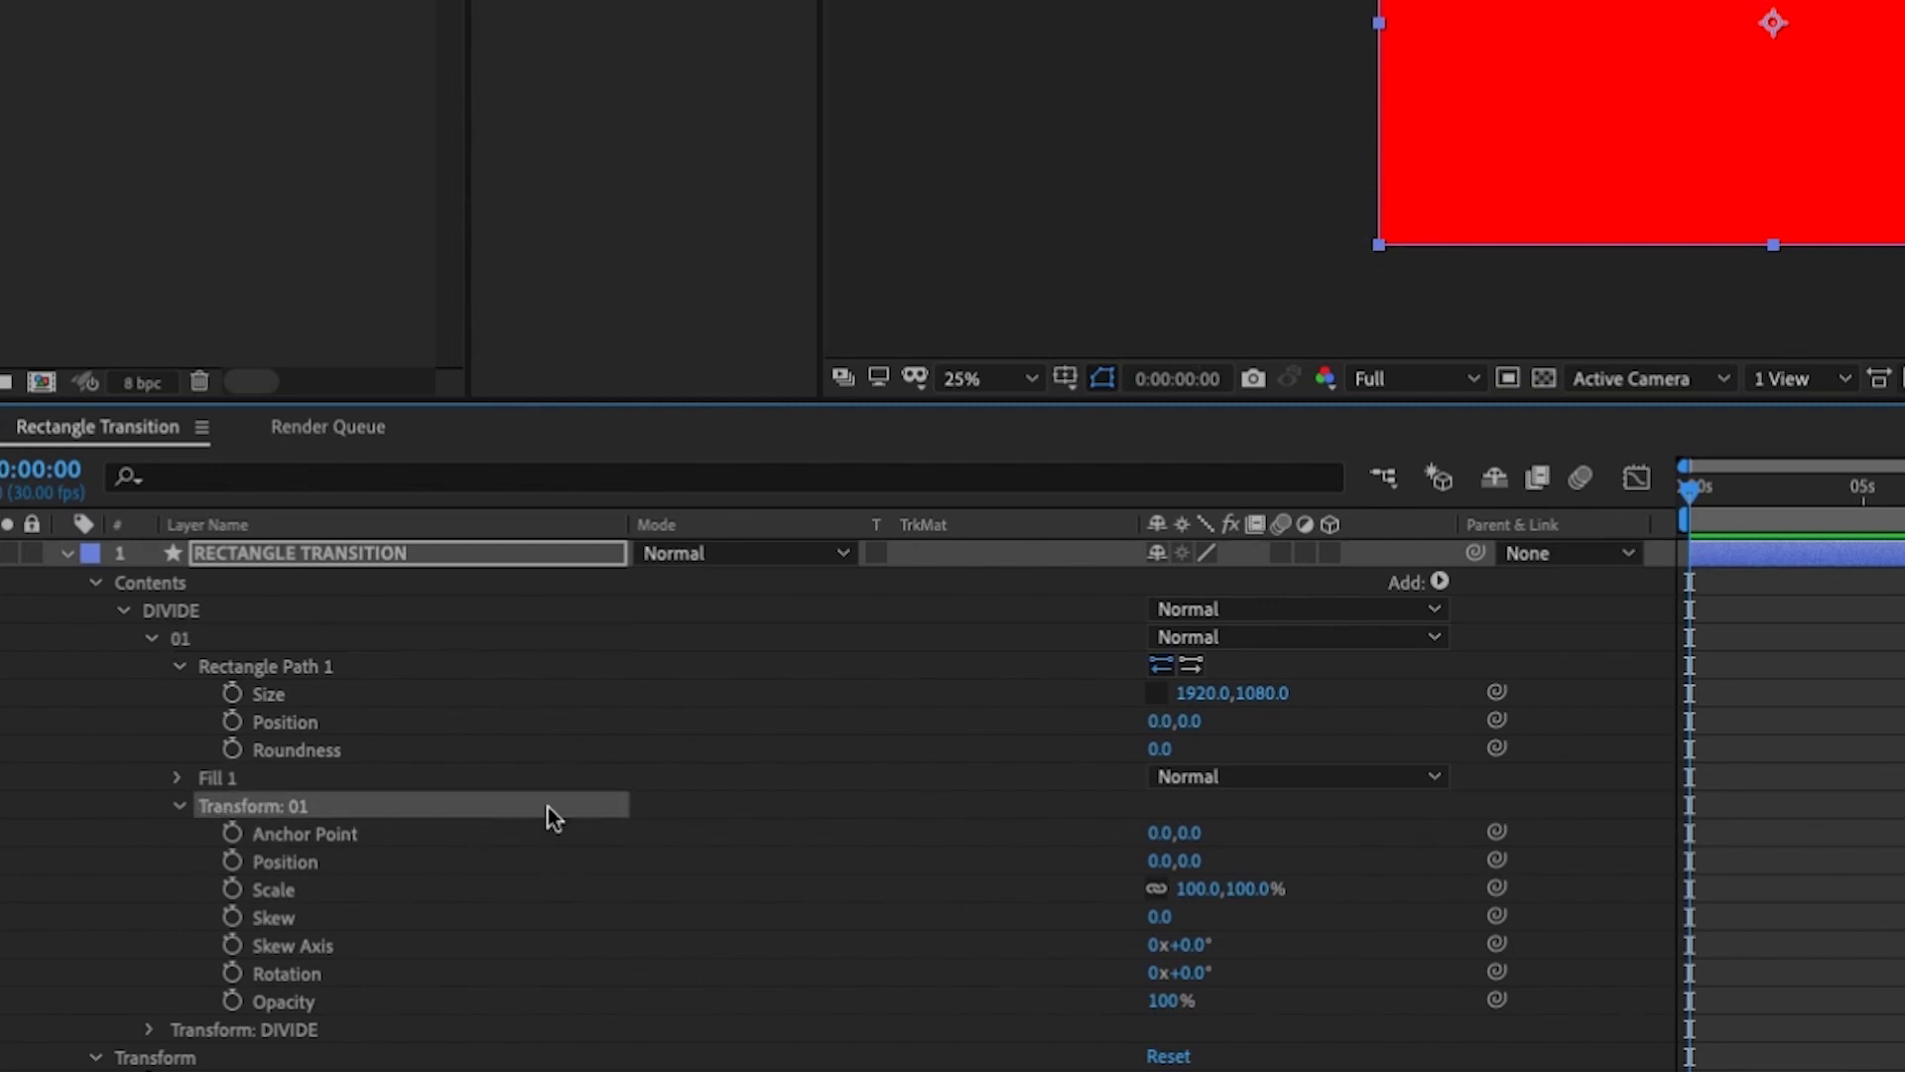
{"action": "left_click", "coordinate": [322, 836]}
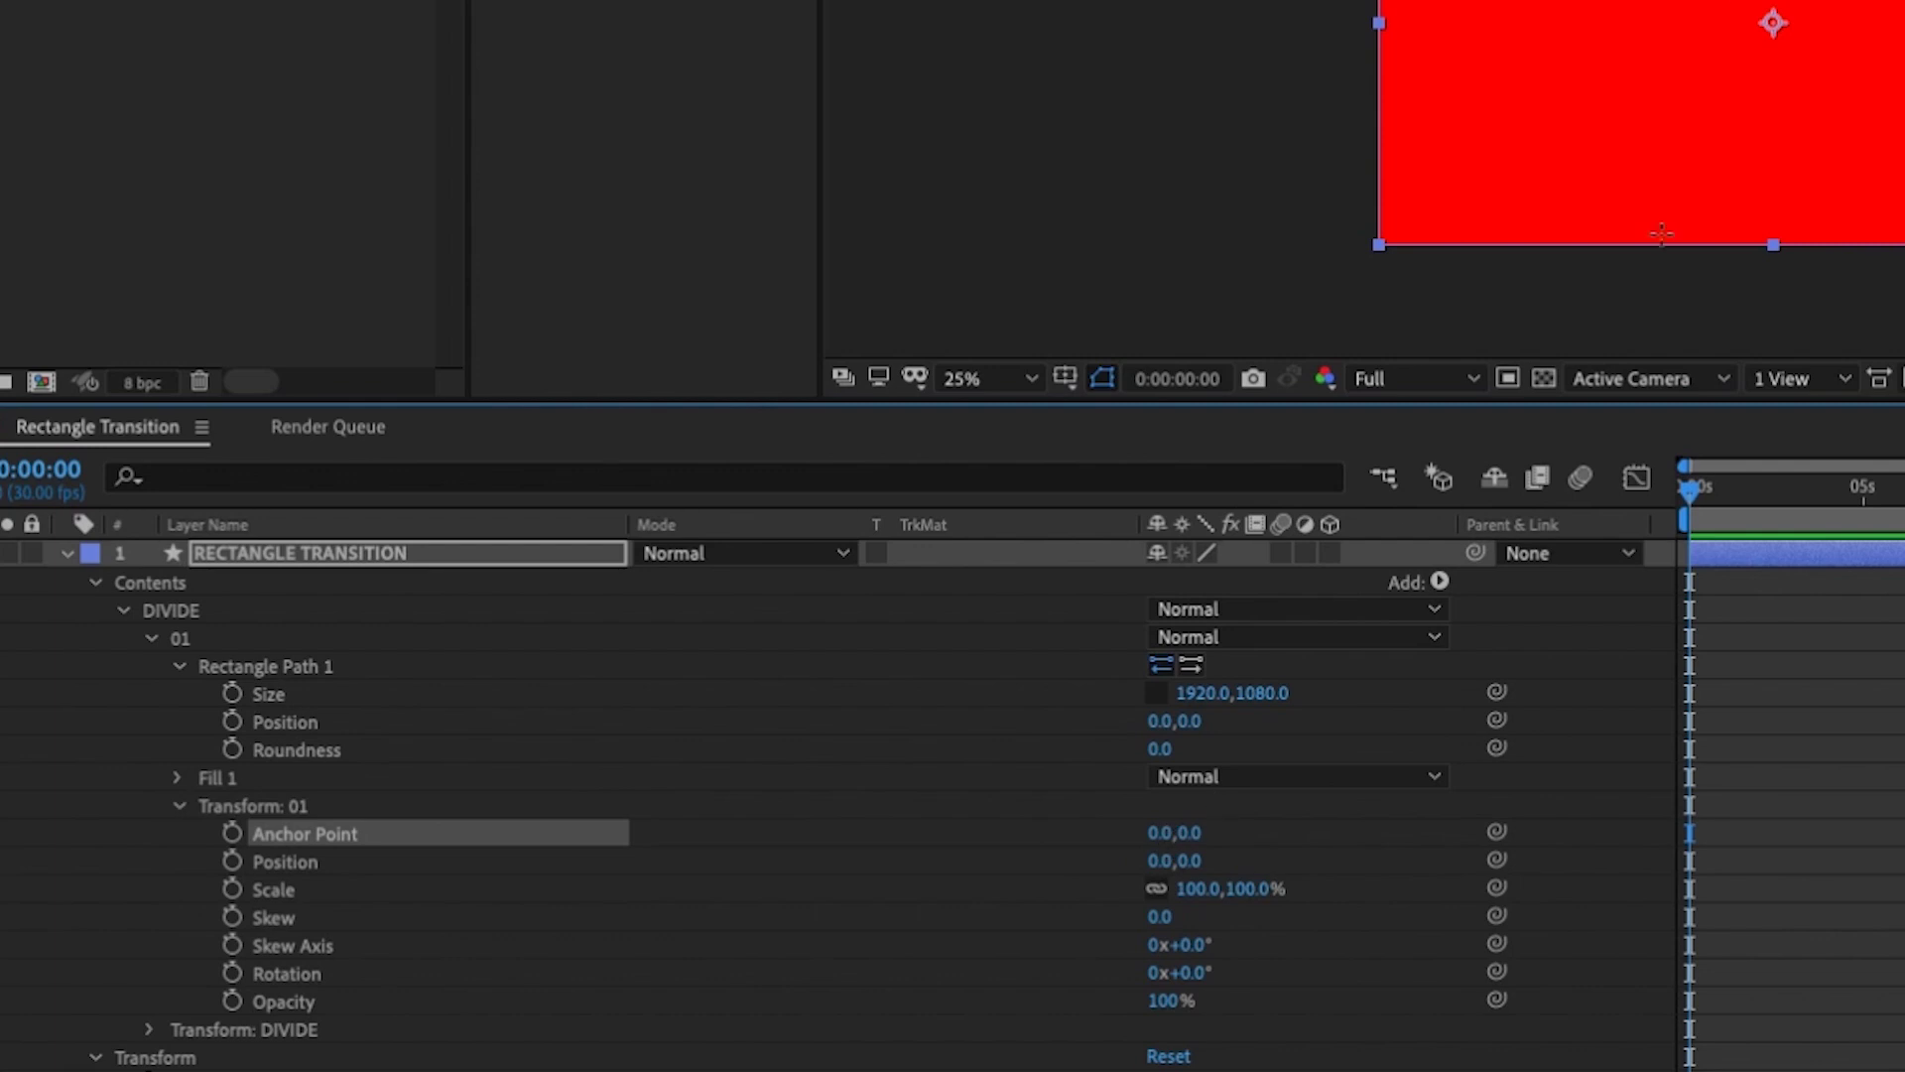
Step: Set group 01's transform Anchor Point to -960, 540
{"action": "left_click", "coordinate": [1159, 832]}
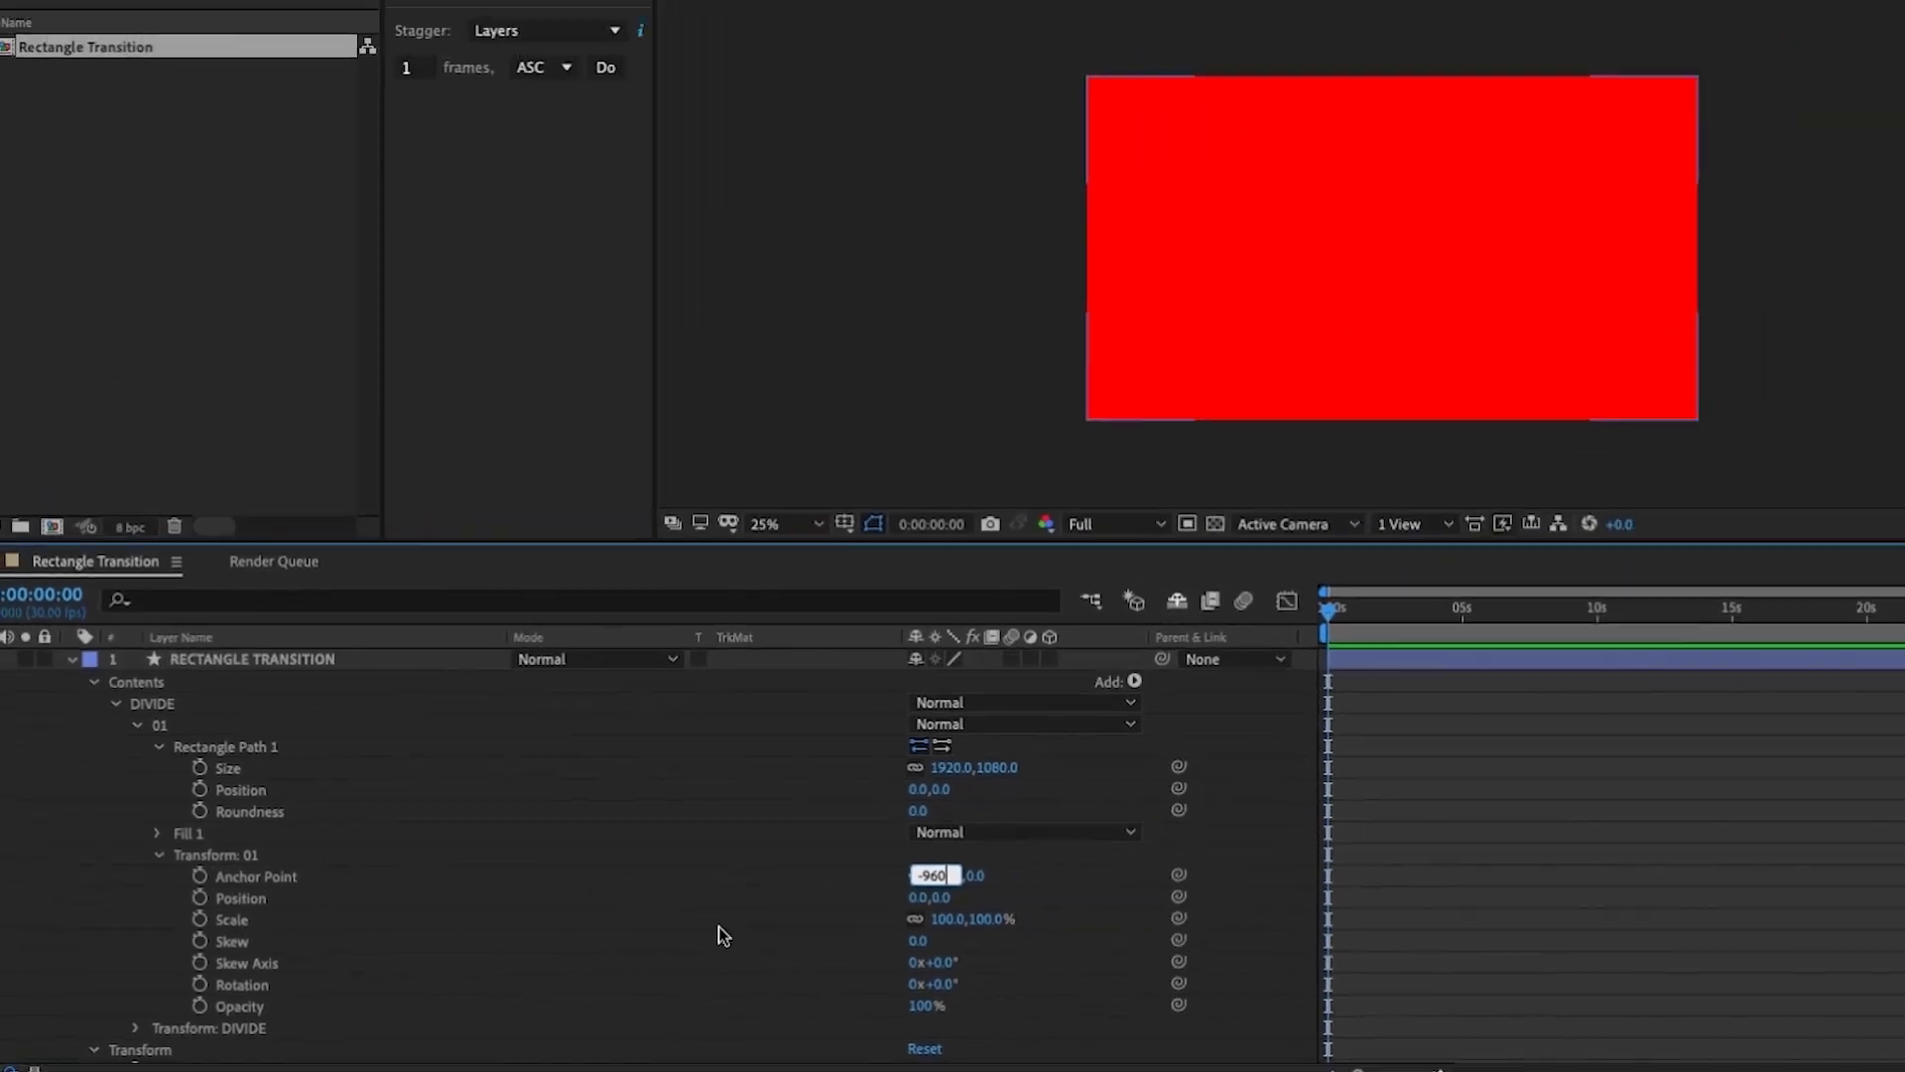
{"action": "type", "text": "-960"}
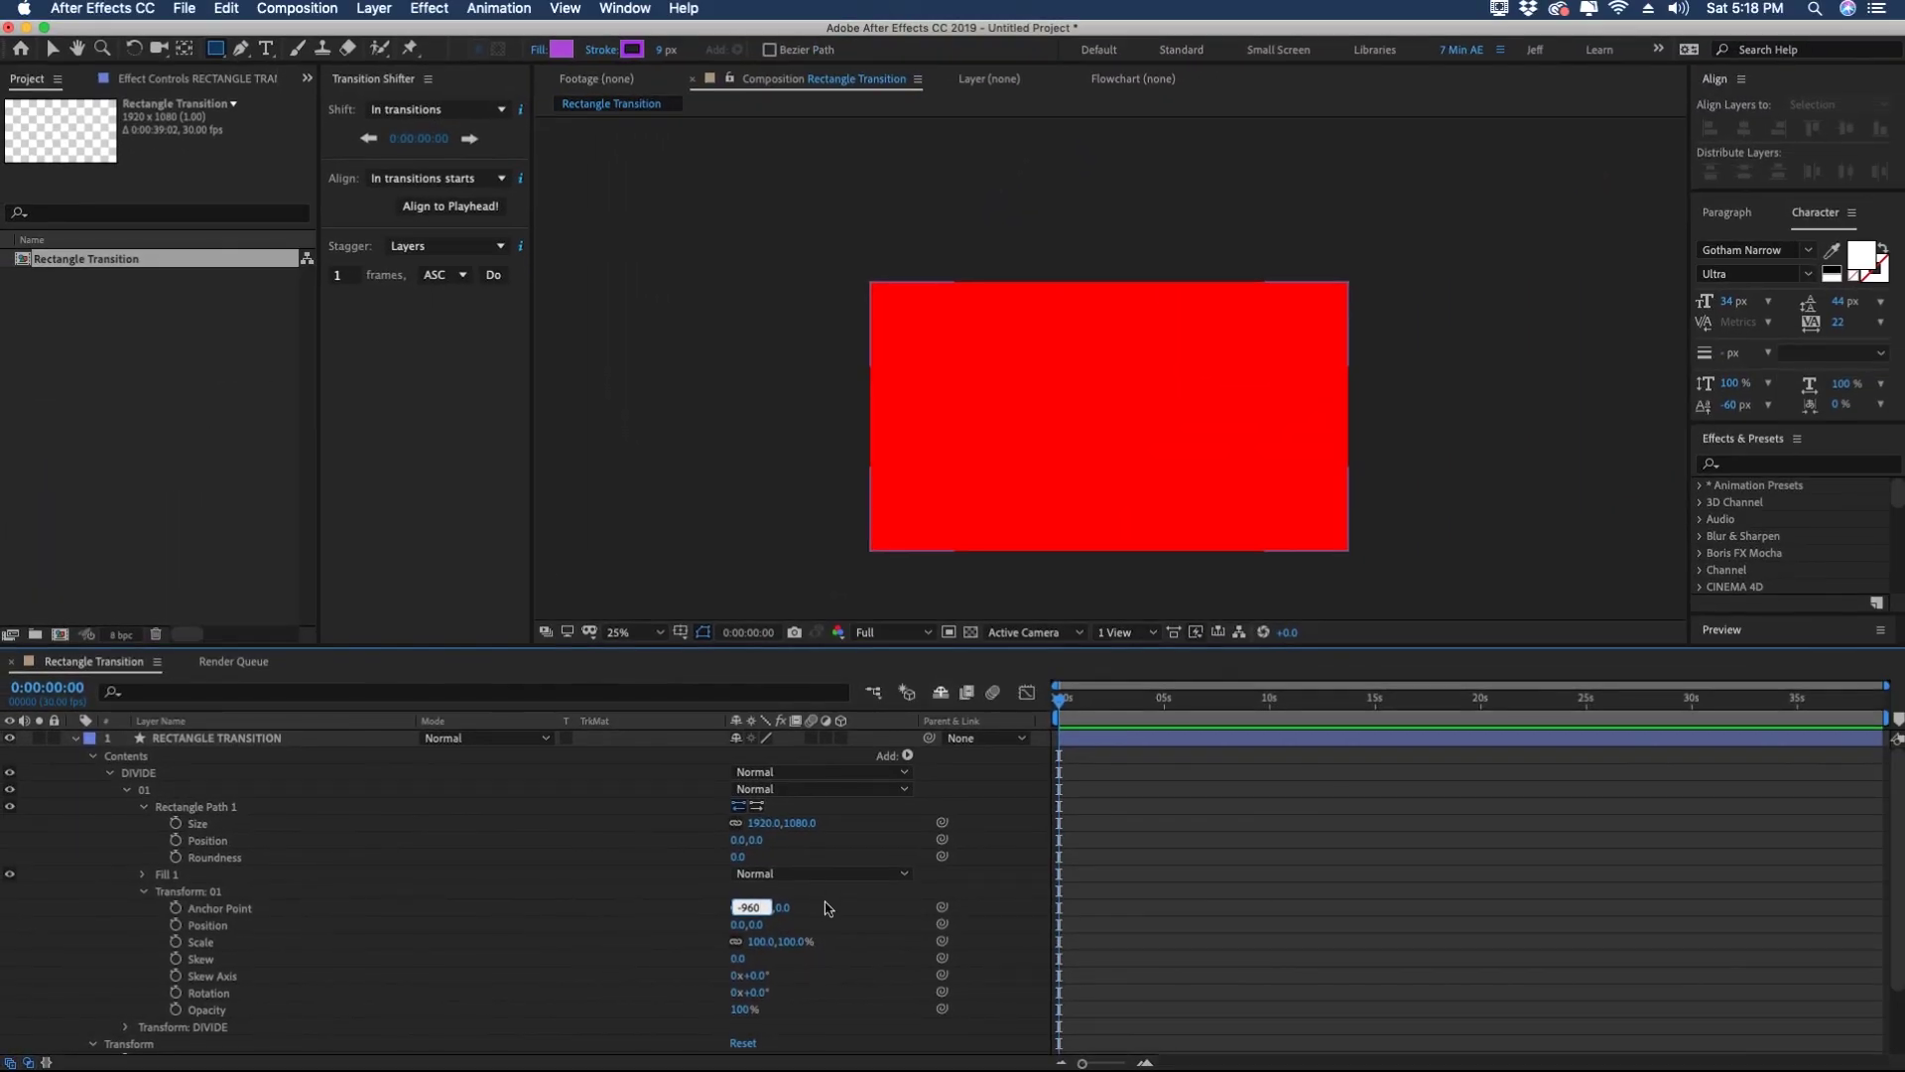
{"action": "key", "text": "Return"}
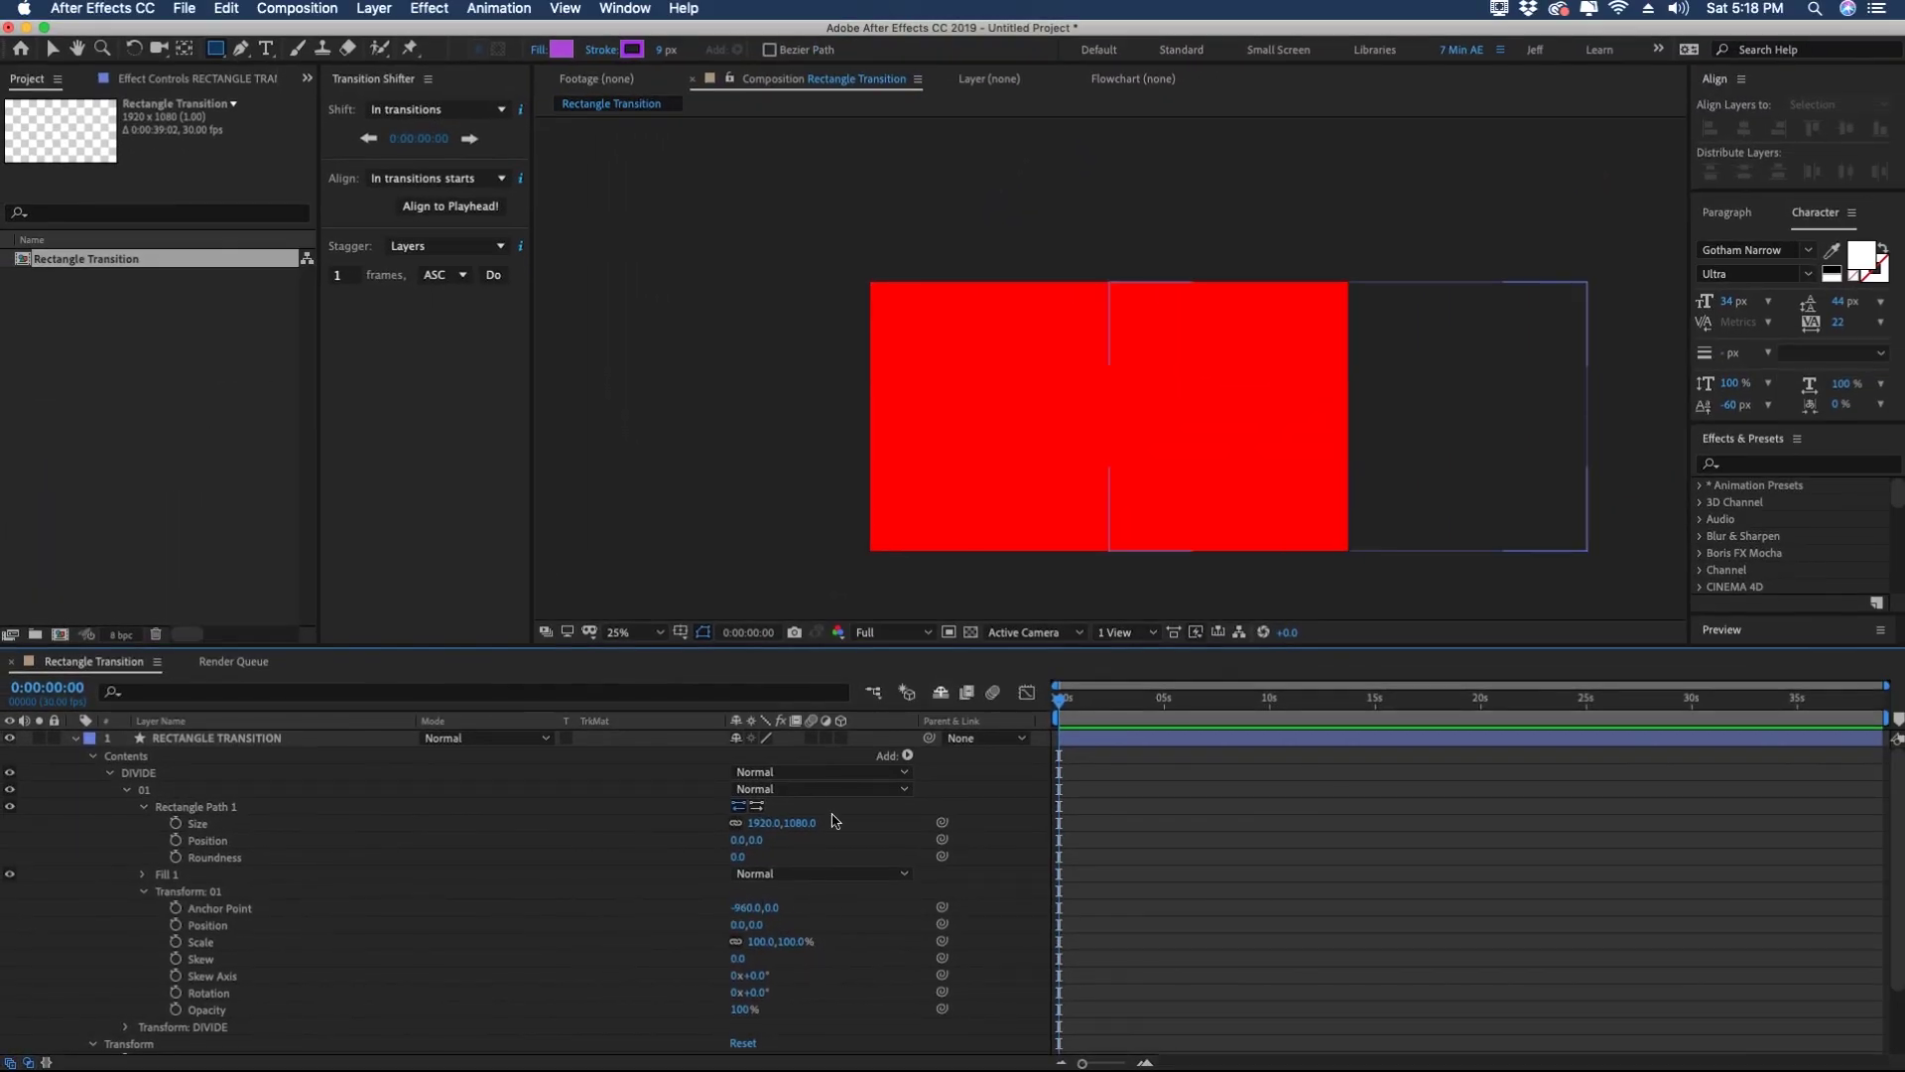
{"action": "left_click", "coordinate": [777, 907]}
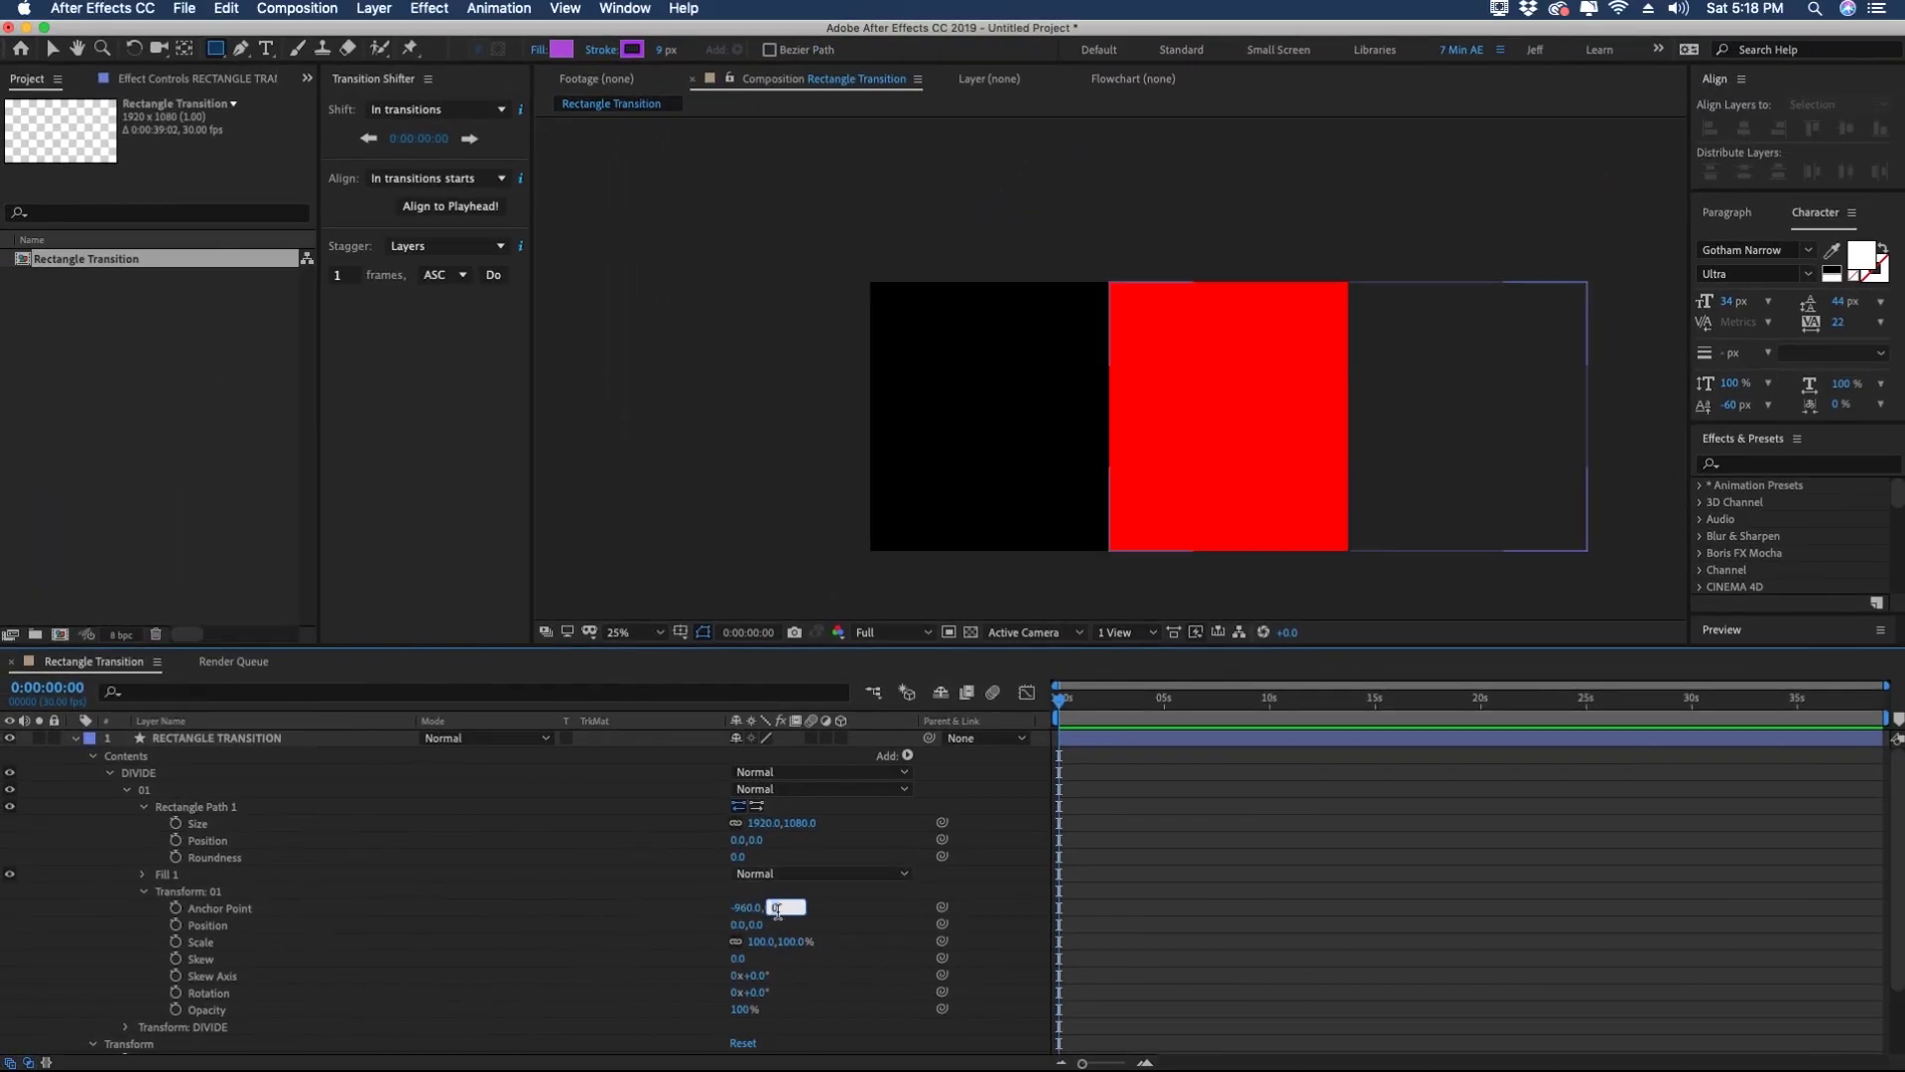
{"action": "type", "text": "540"}
{"action": "key", "text": "Return"}
Step: Try moving group 01's anchor point slightly inward from the rectangle's lower-left corner with the Pan Behind tool, and undo the move
{"action": "key", "text": "/"}
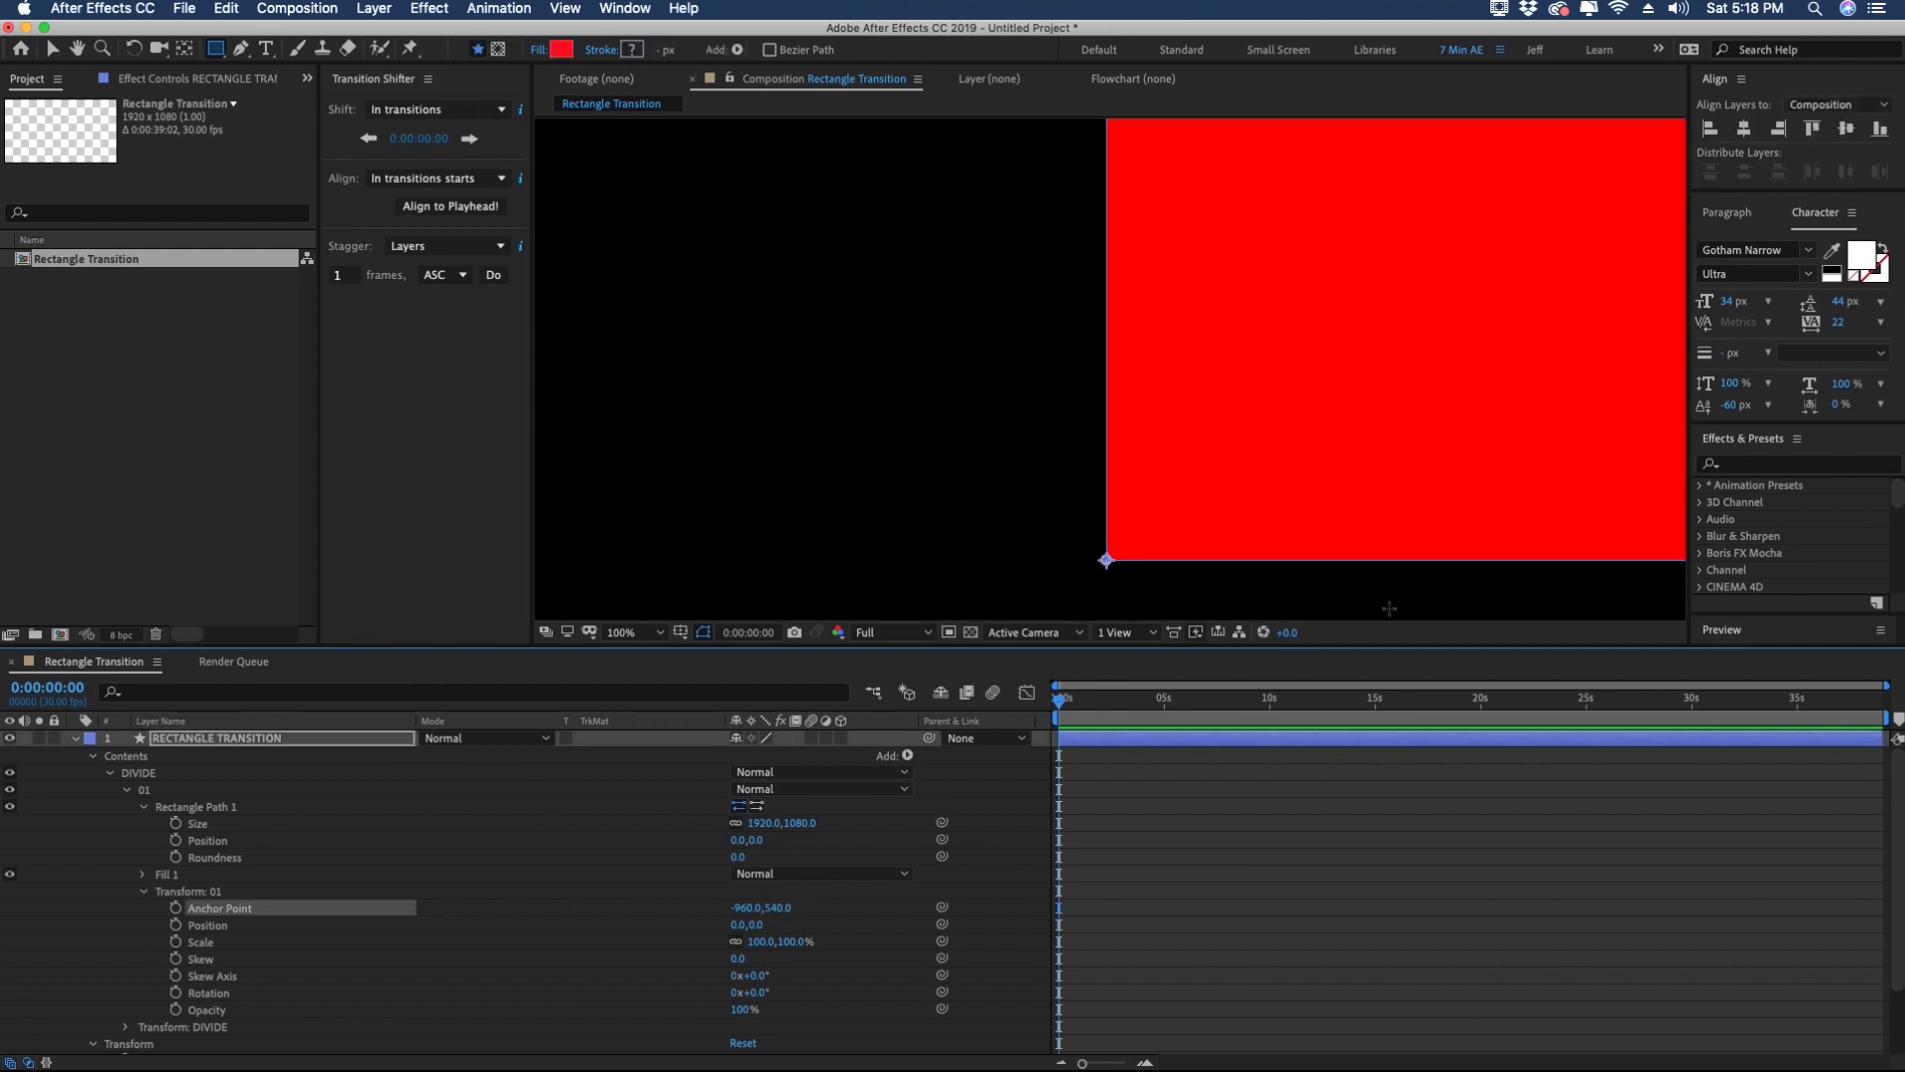
{"action": "key", "text": "y"}
{"action": "left_click_drag", "start_coordinate": [1106, 560], "coordinate": [1127, 530]}
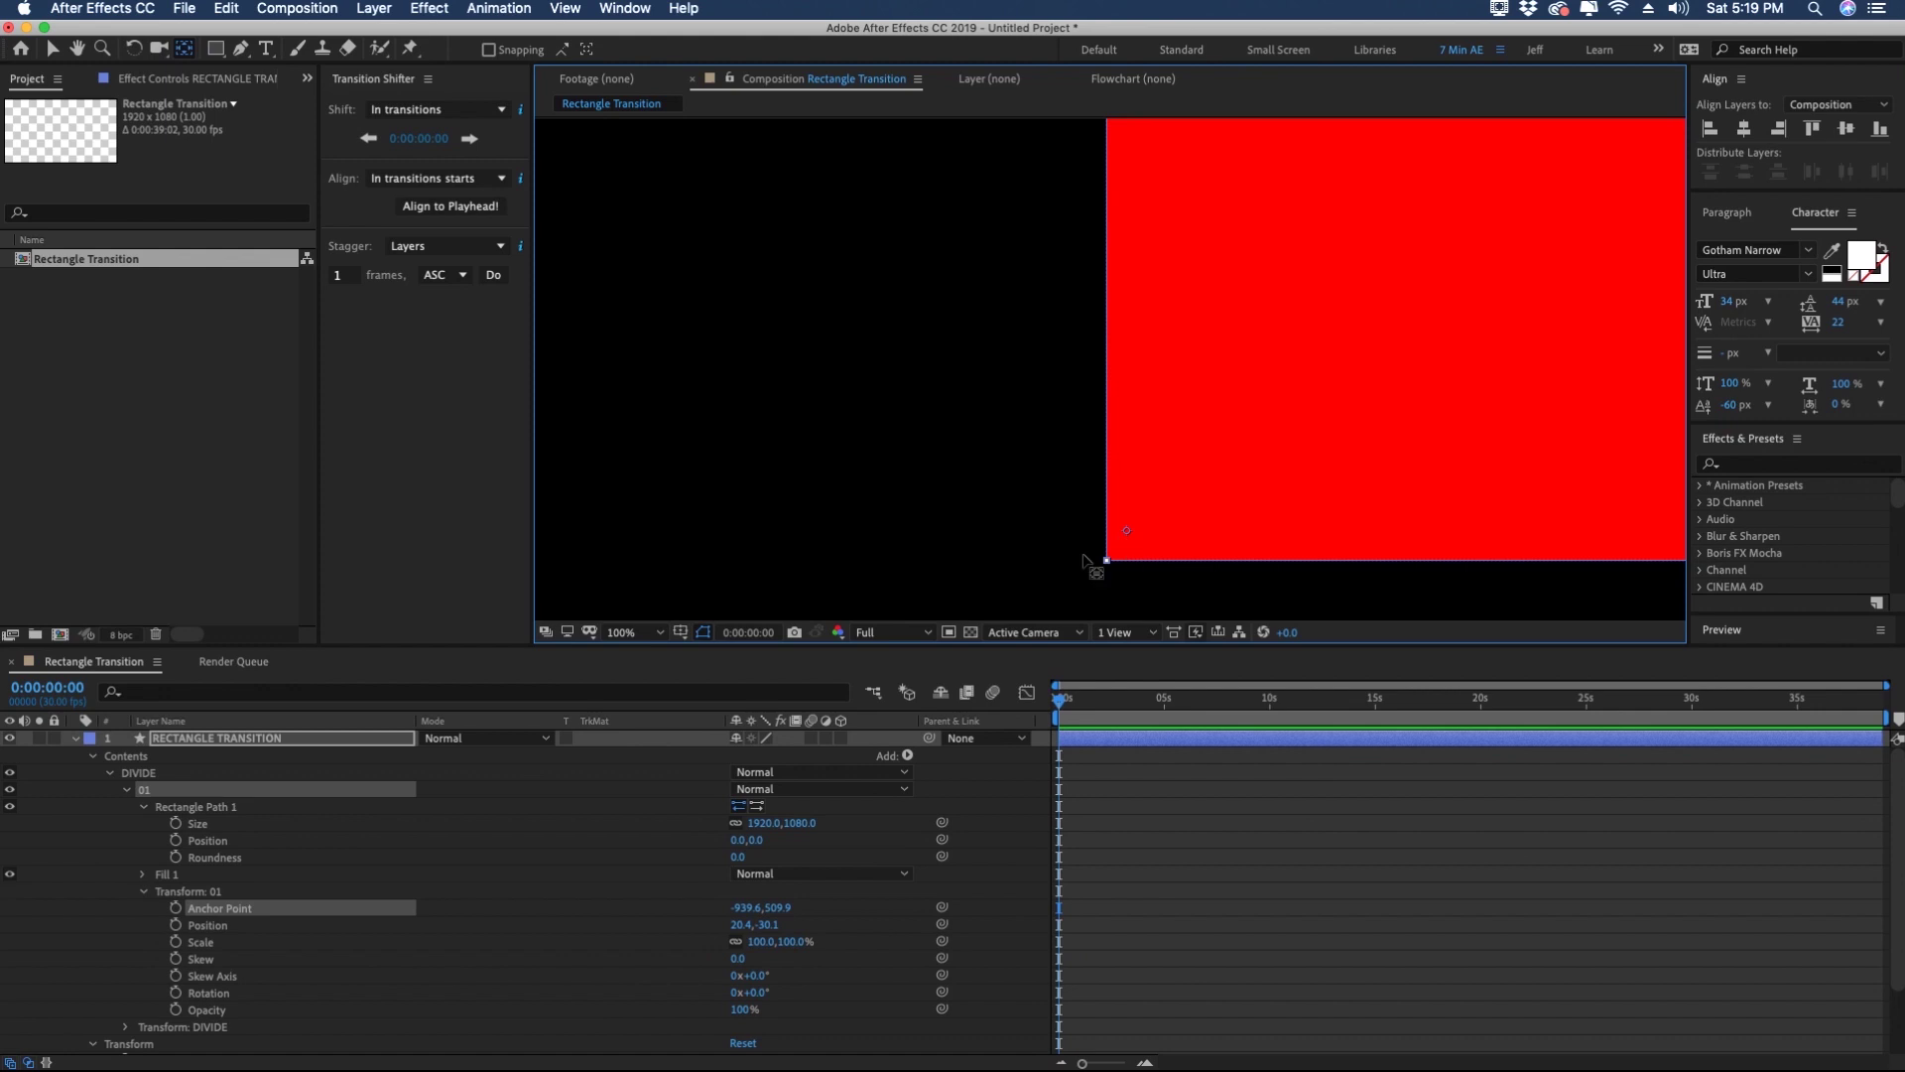
{"action": "left_click", "coordinate": [228, 742]}
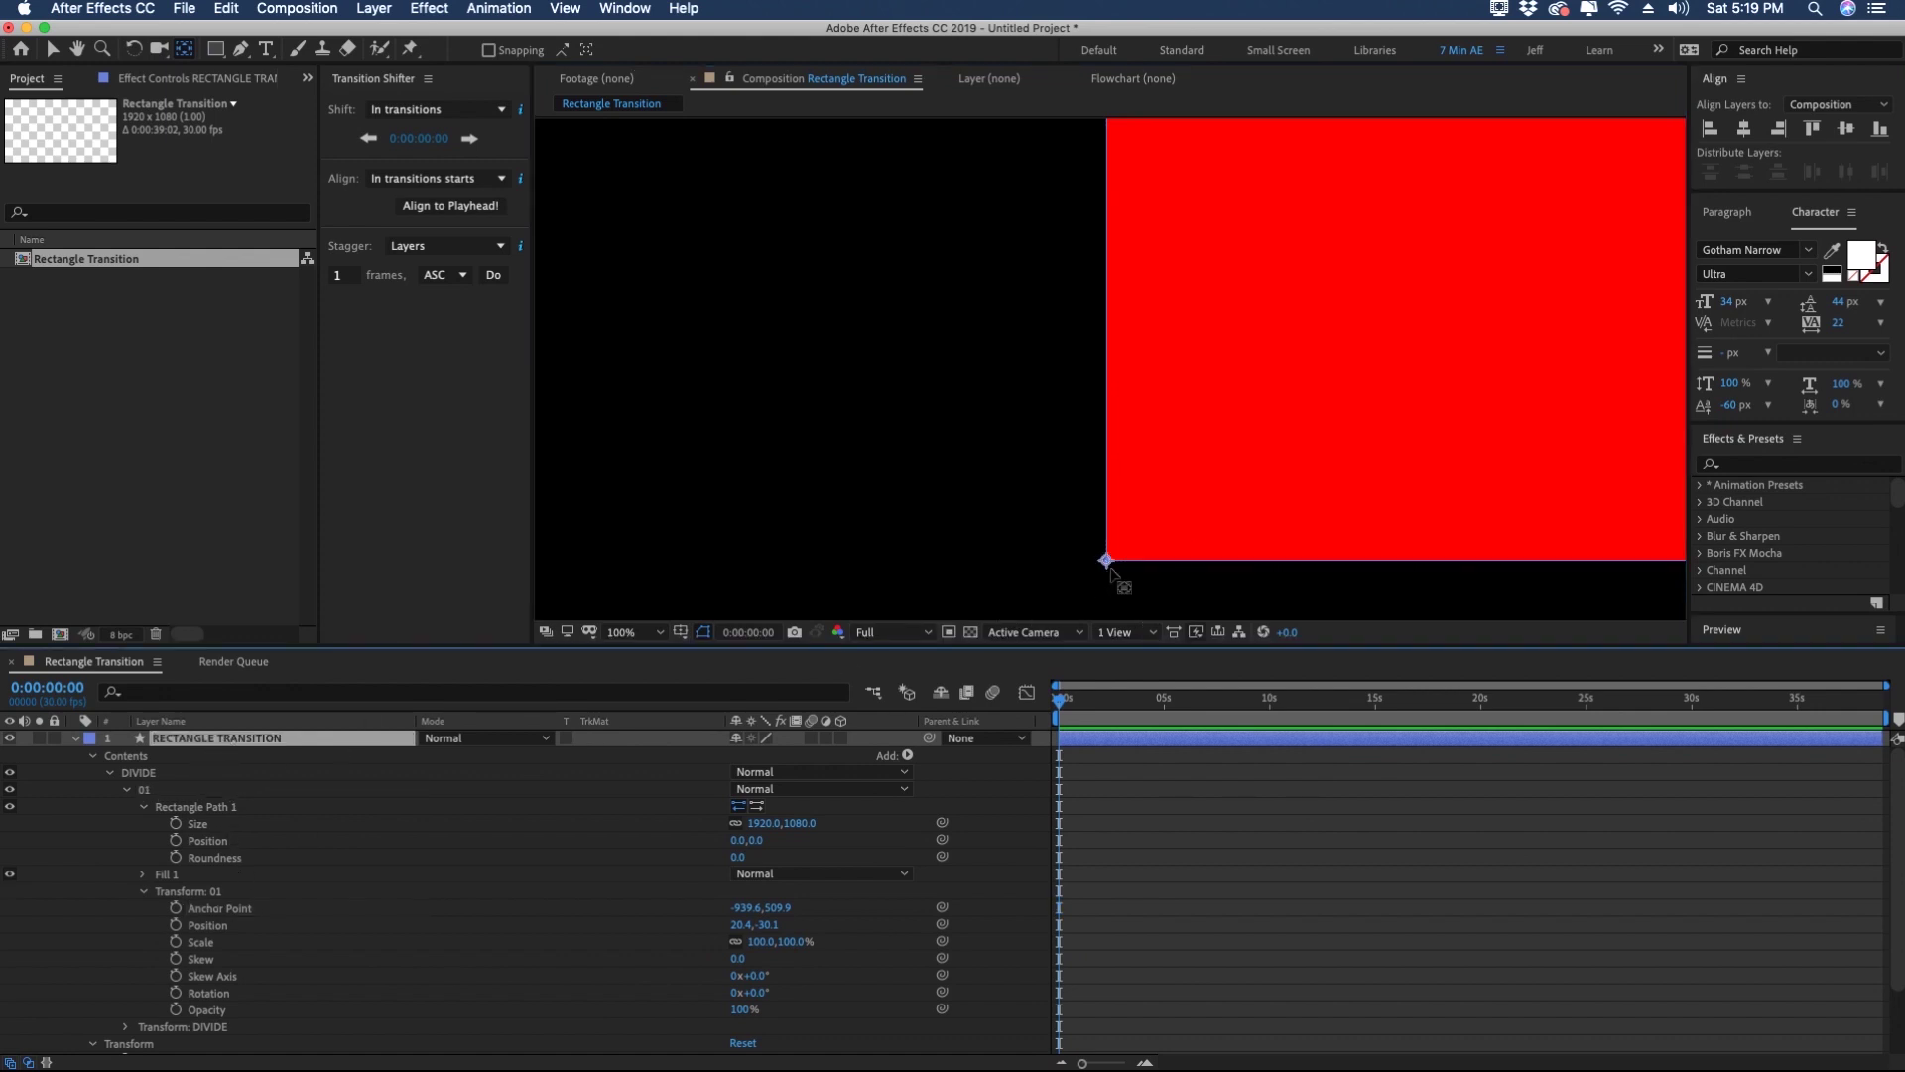
{"action": "left_click", "coordinate": [145, 790]}
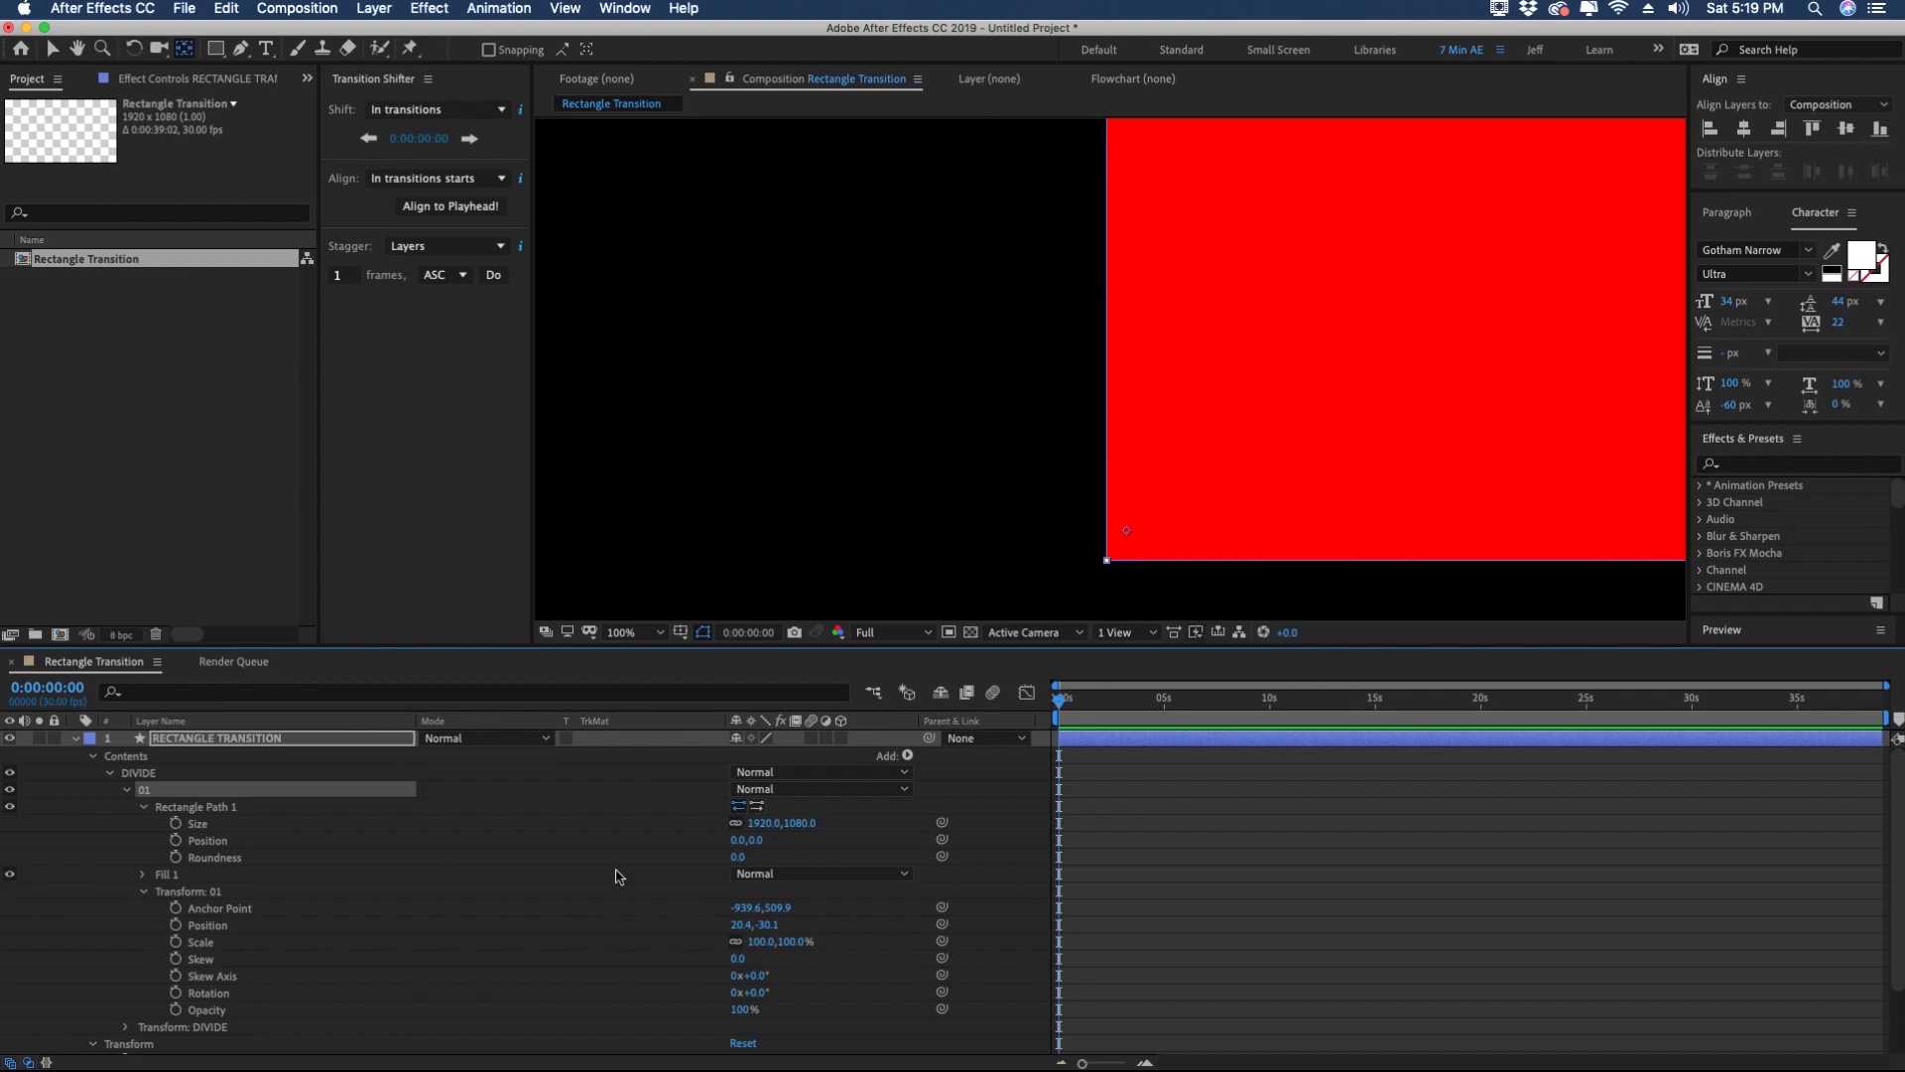
{"action": "key", "text": "super+z"}
{"action": "key", "text": "comma"}
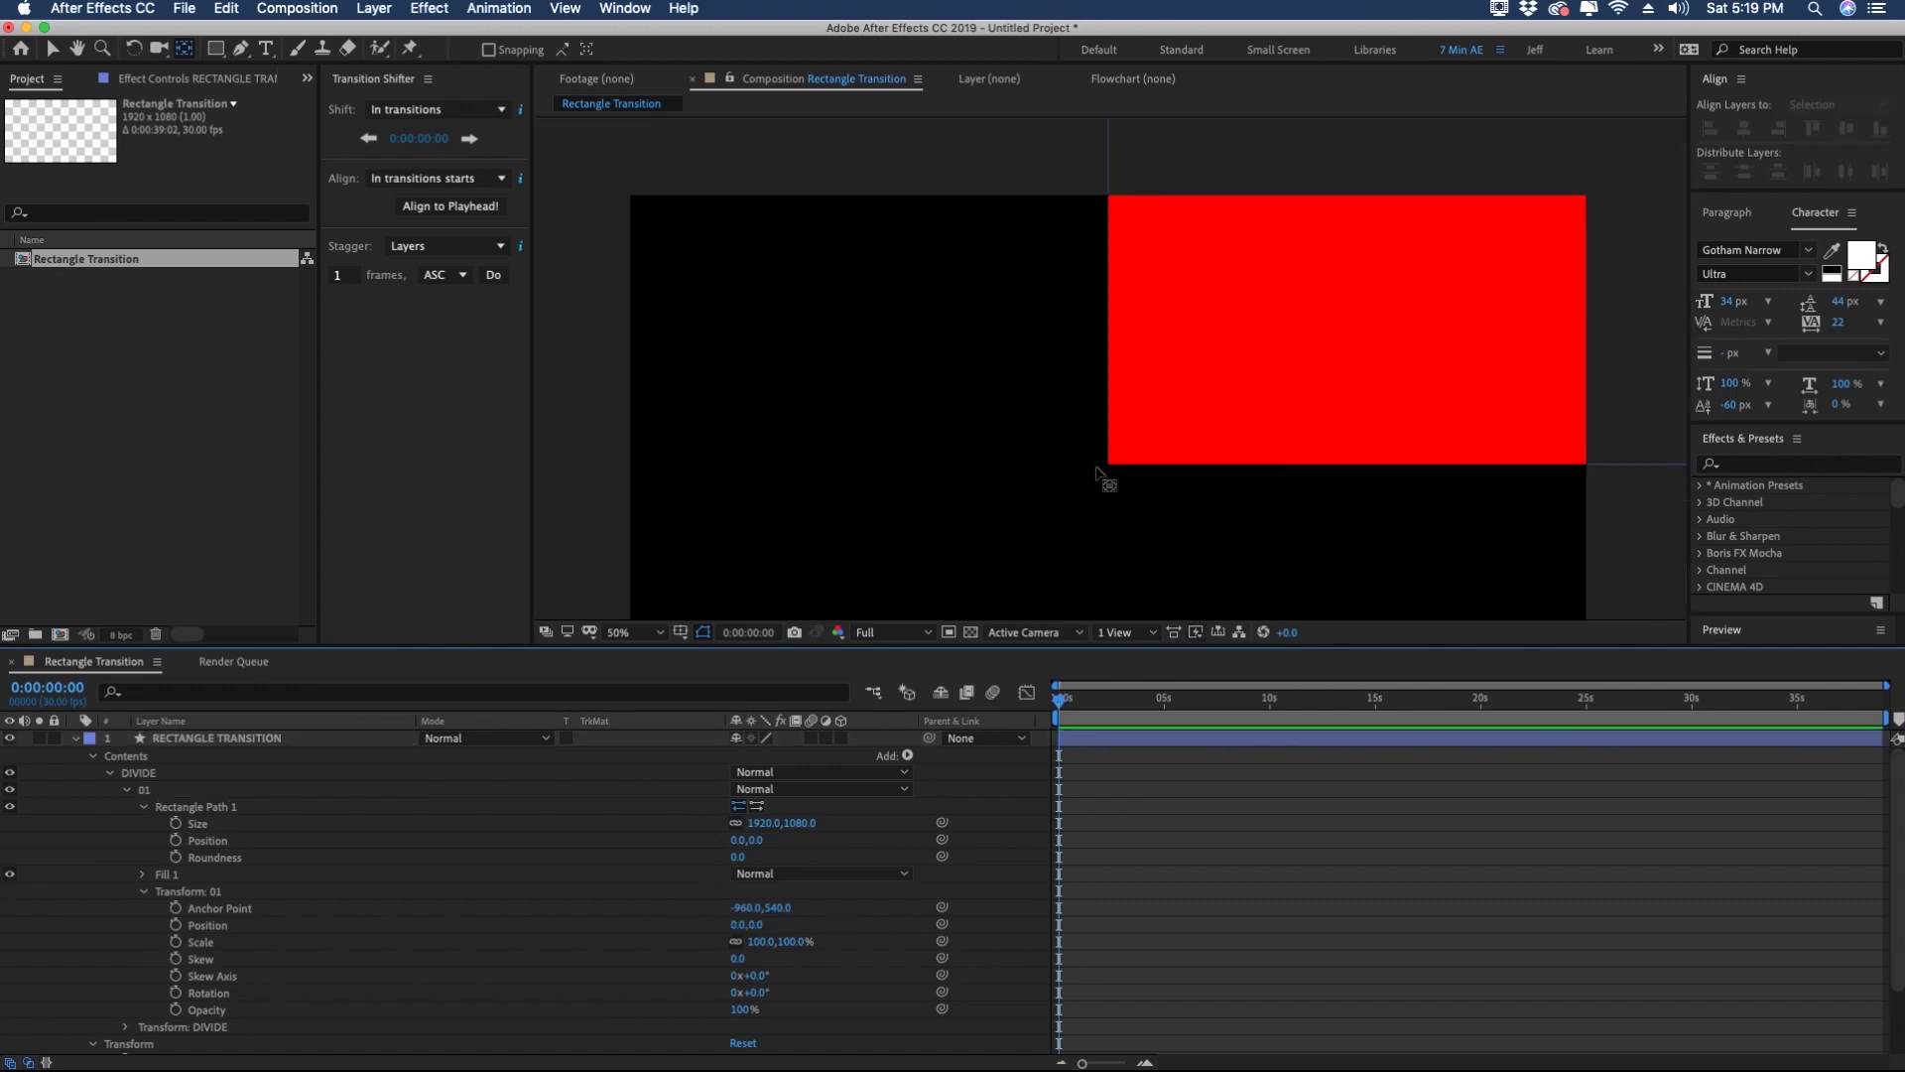
{"action": "scroll", "coordinate": [1097, 474], "scroll_direction": "down", "scroll_amount": 2}
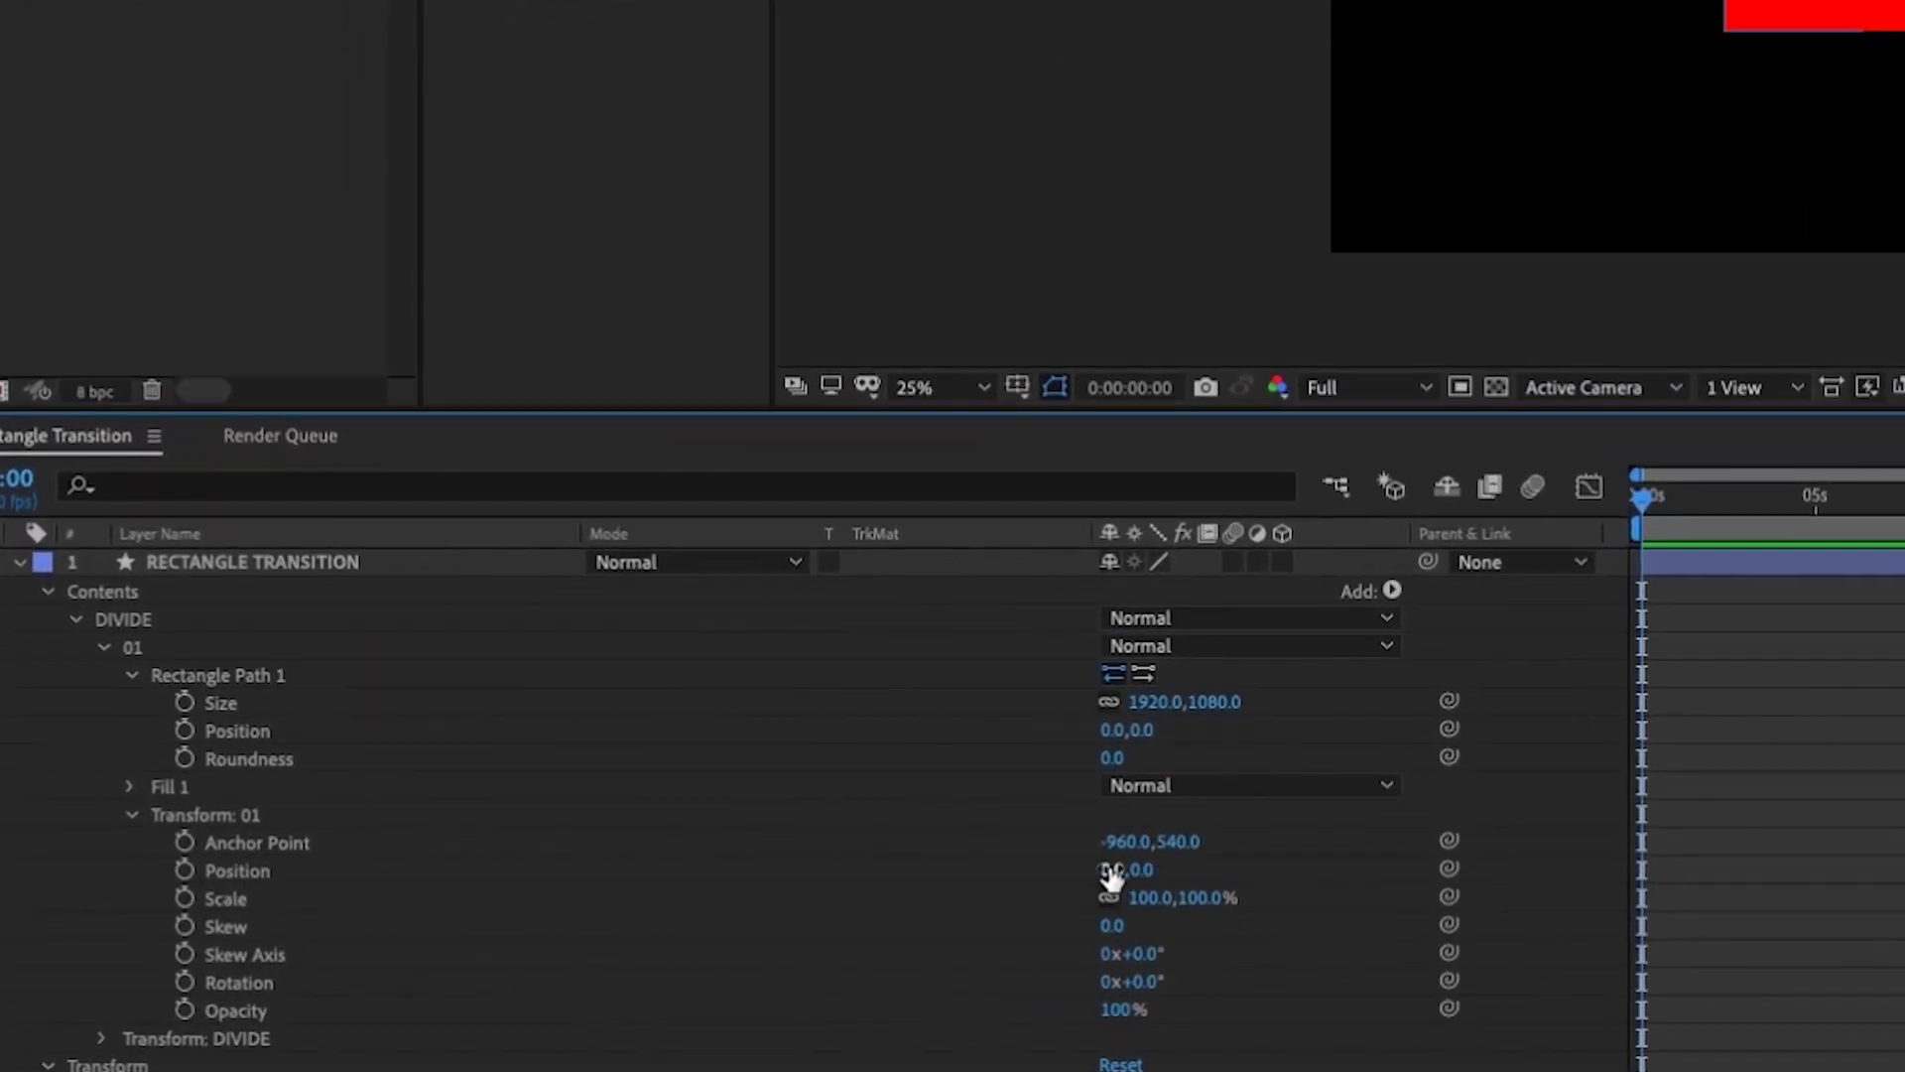
Step: Set group 01's transform Position to -960, 540
{"action": "left_click", "coordinate": [1111, 870]}
{"action": "type", "text": "-960"}
{"action": "key", "text": "Return"}
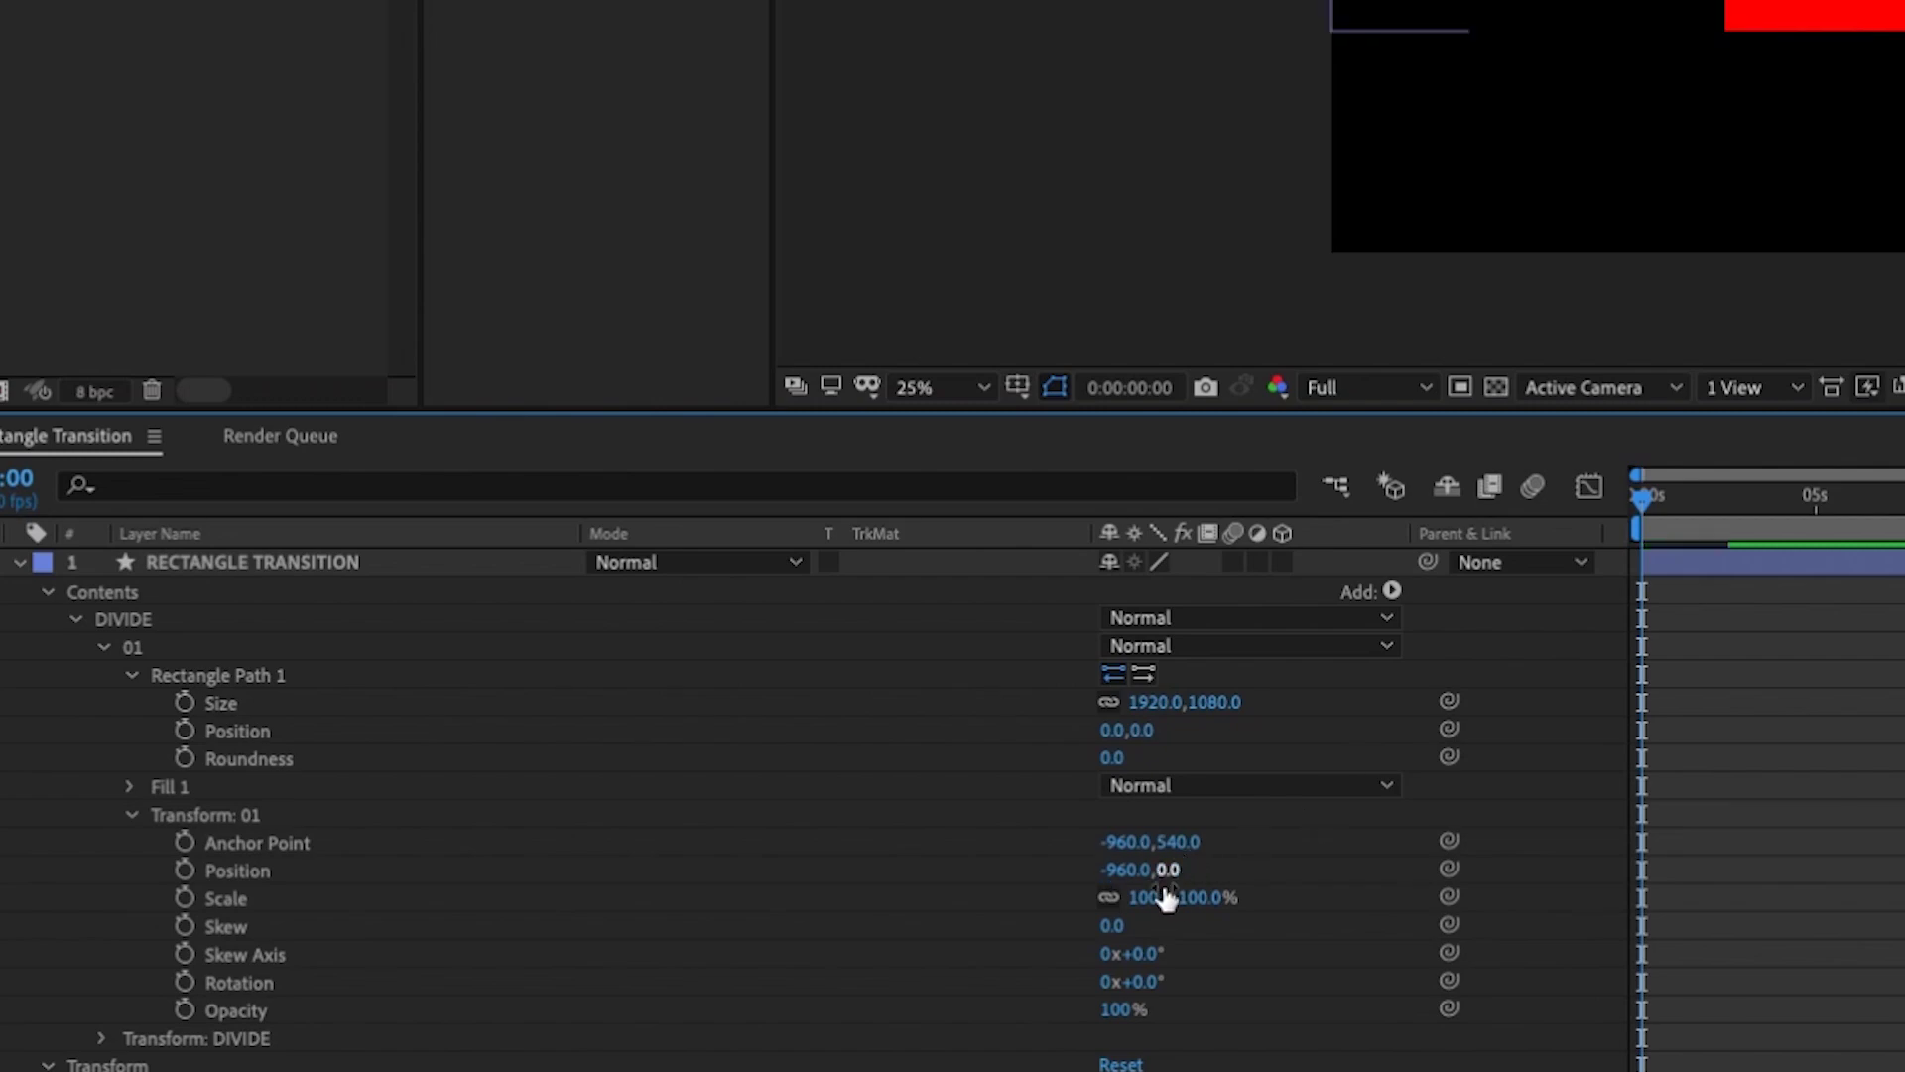
{"action": "left_click", "coordinate": [1186, 869]}
{"action": "type", "text": "540"}
{"action": "key", "text": "Return"}
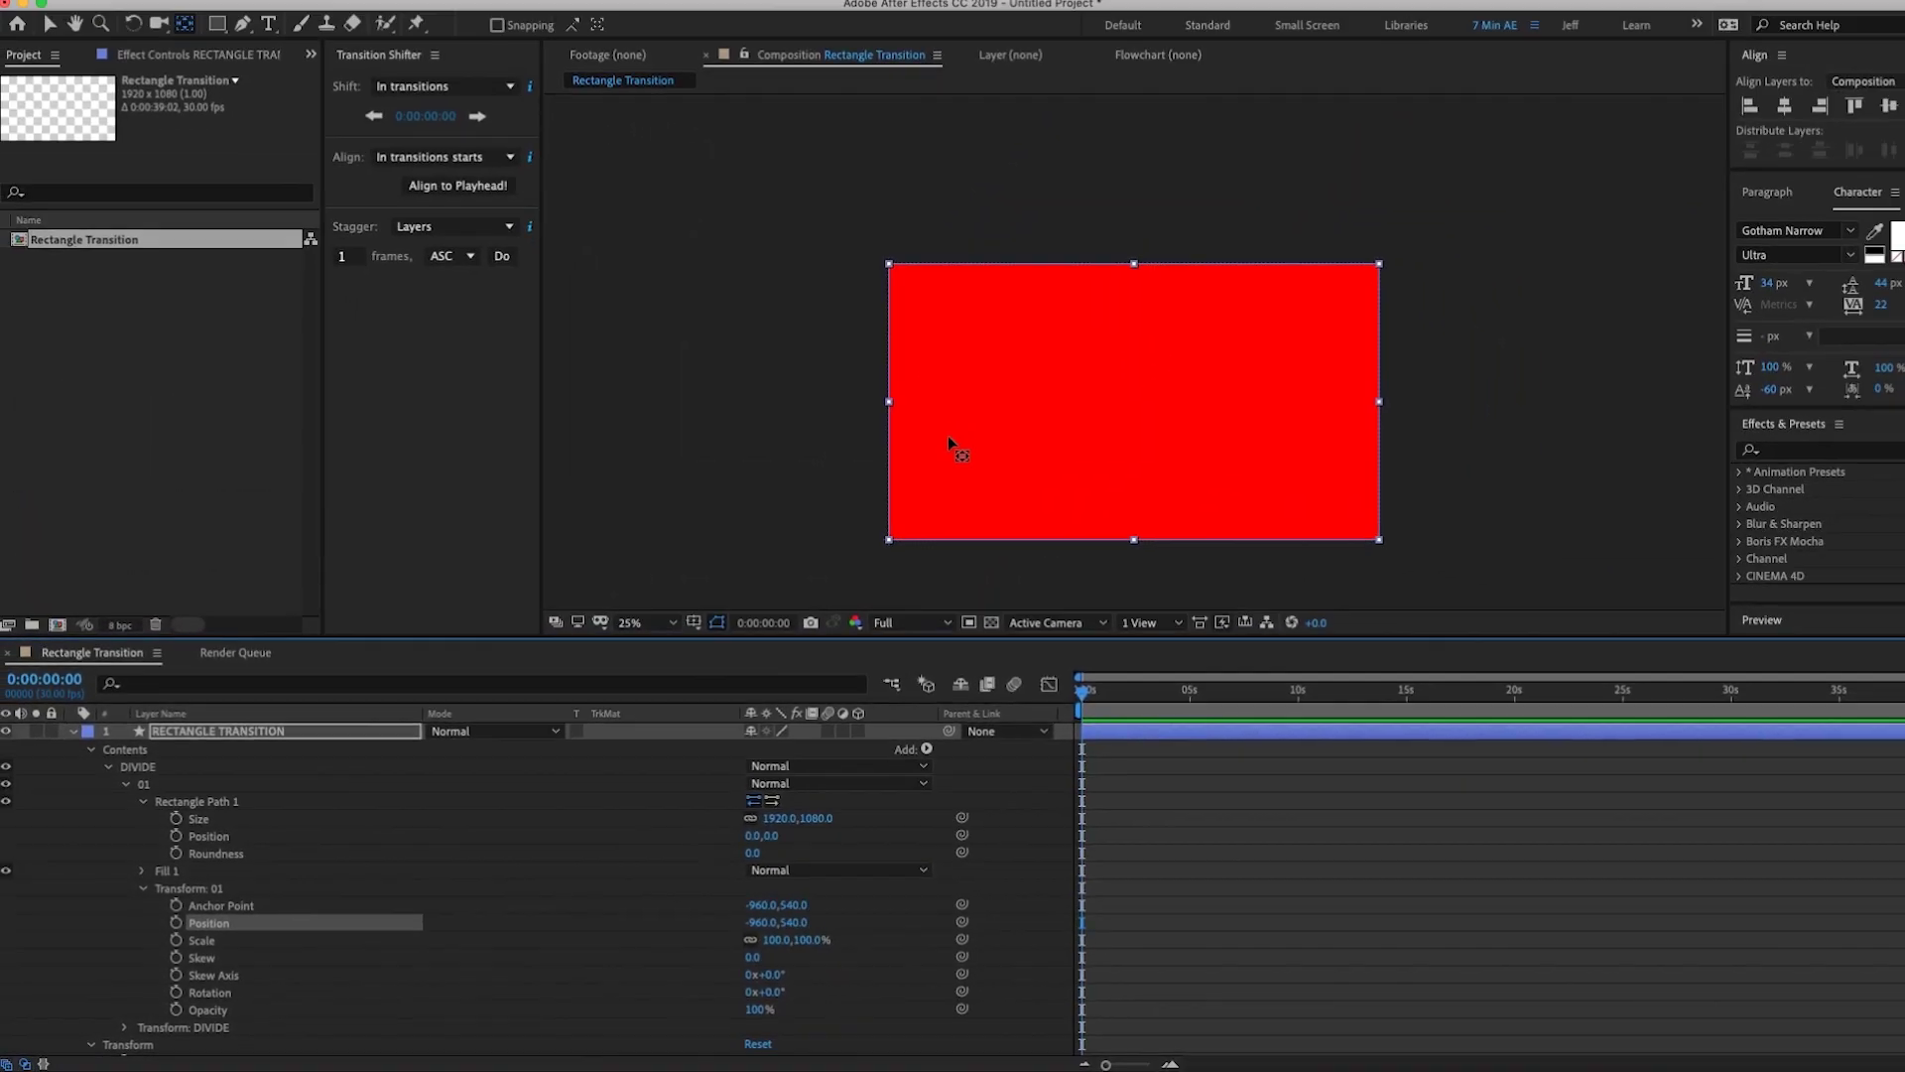
Step: Add a Rotation keyframe to group 01's transform at the composition start and set it to -90°
{"action": "left_click", "coordinate": [143, 791]}
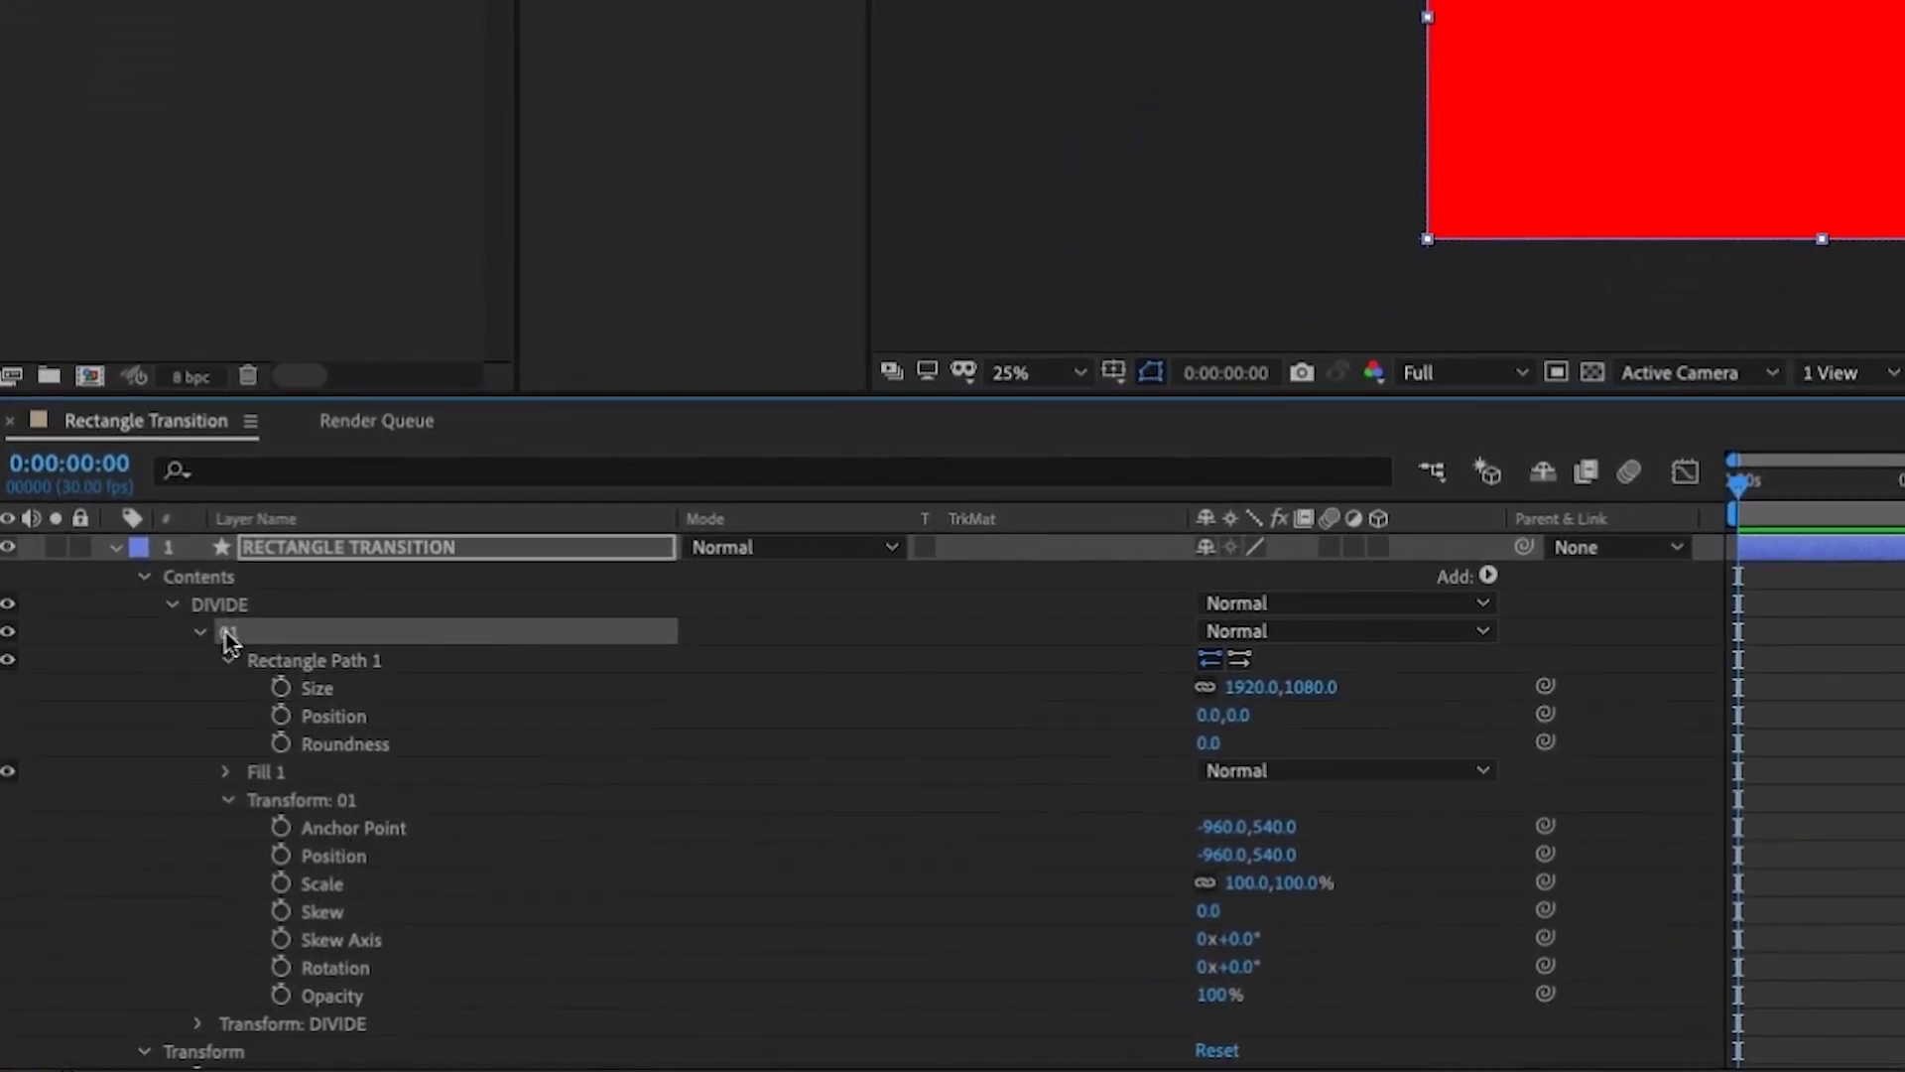
{"action": "left_click", "coordinate": [282, 969]}
{"action": "left_click", "coordinate": [1252, 966]}
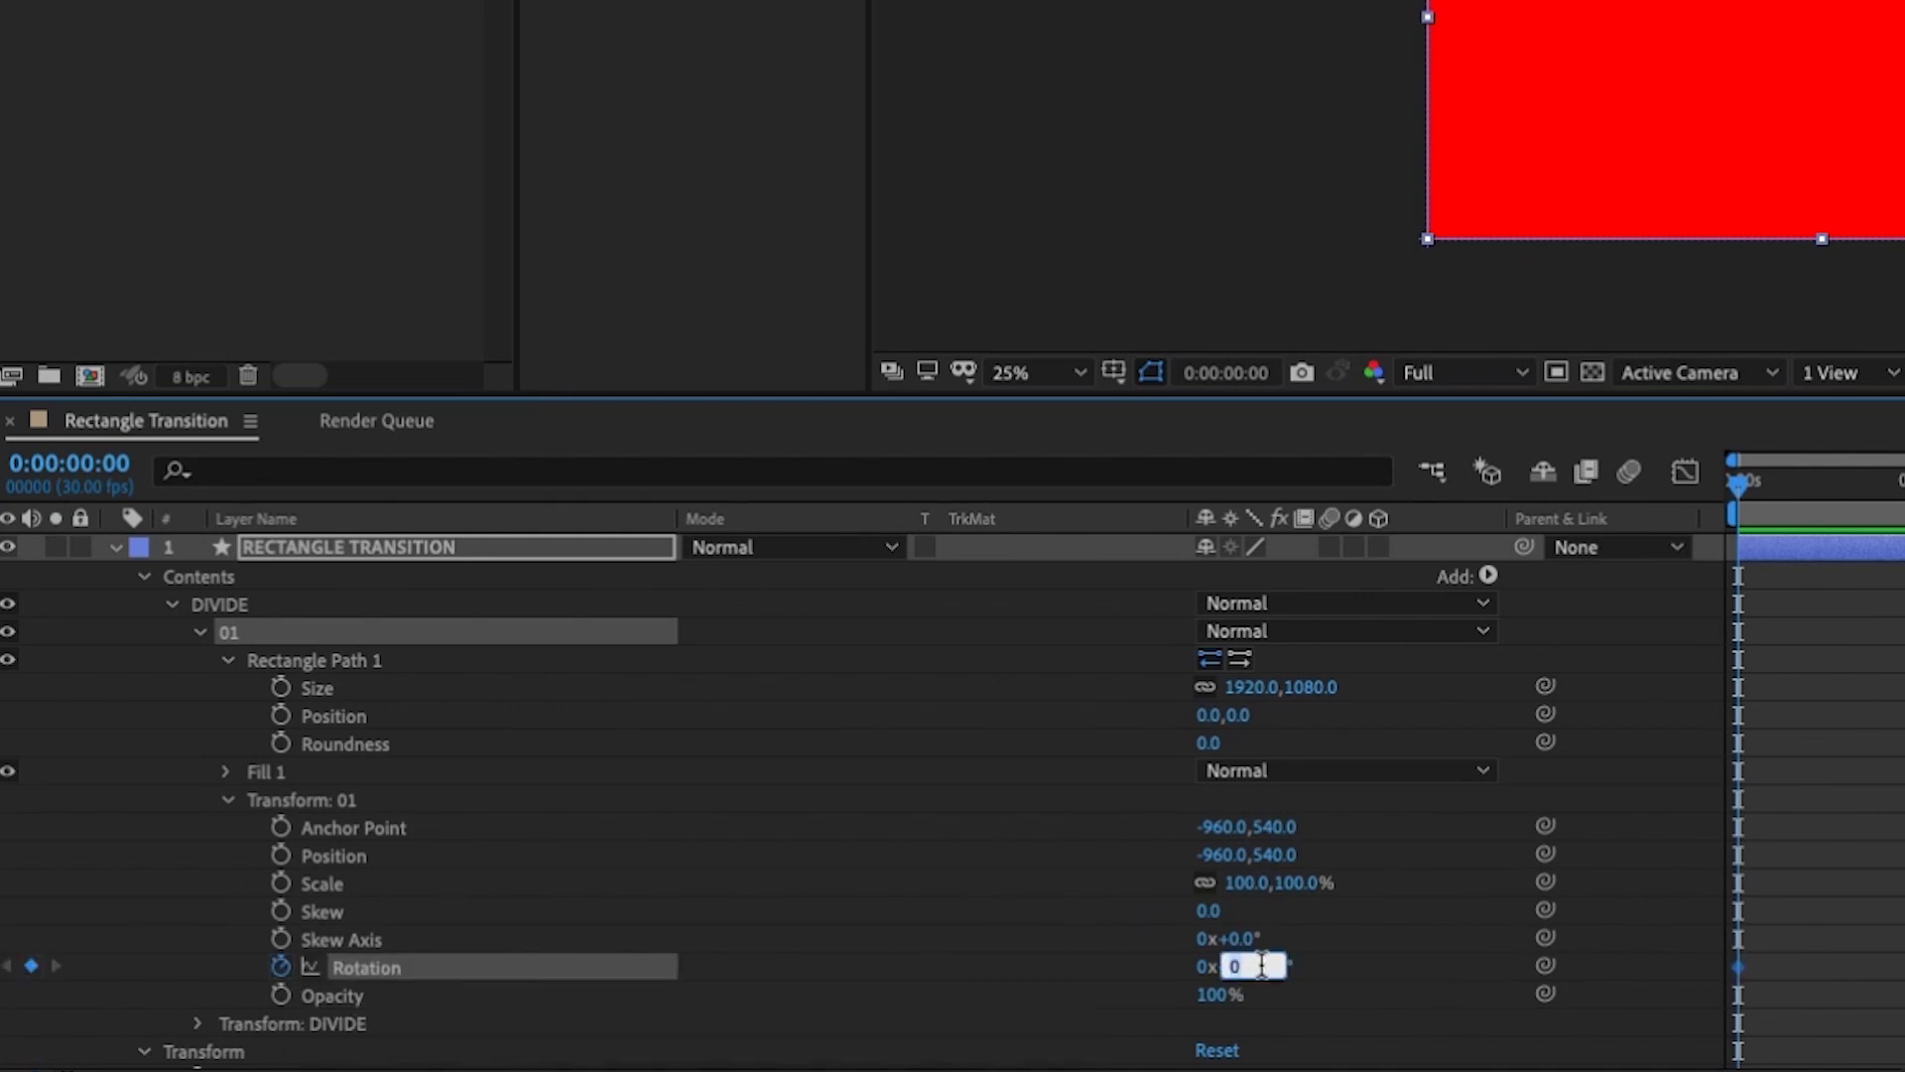
{"action": "type", "text": "-90"}
{"action": "left_click", "coordinate": [1425, 881]}
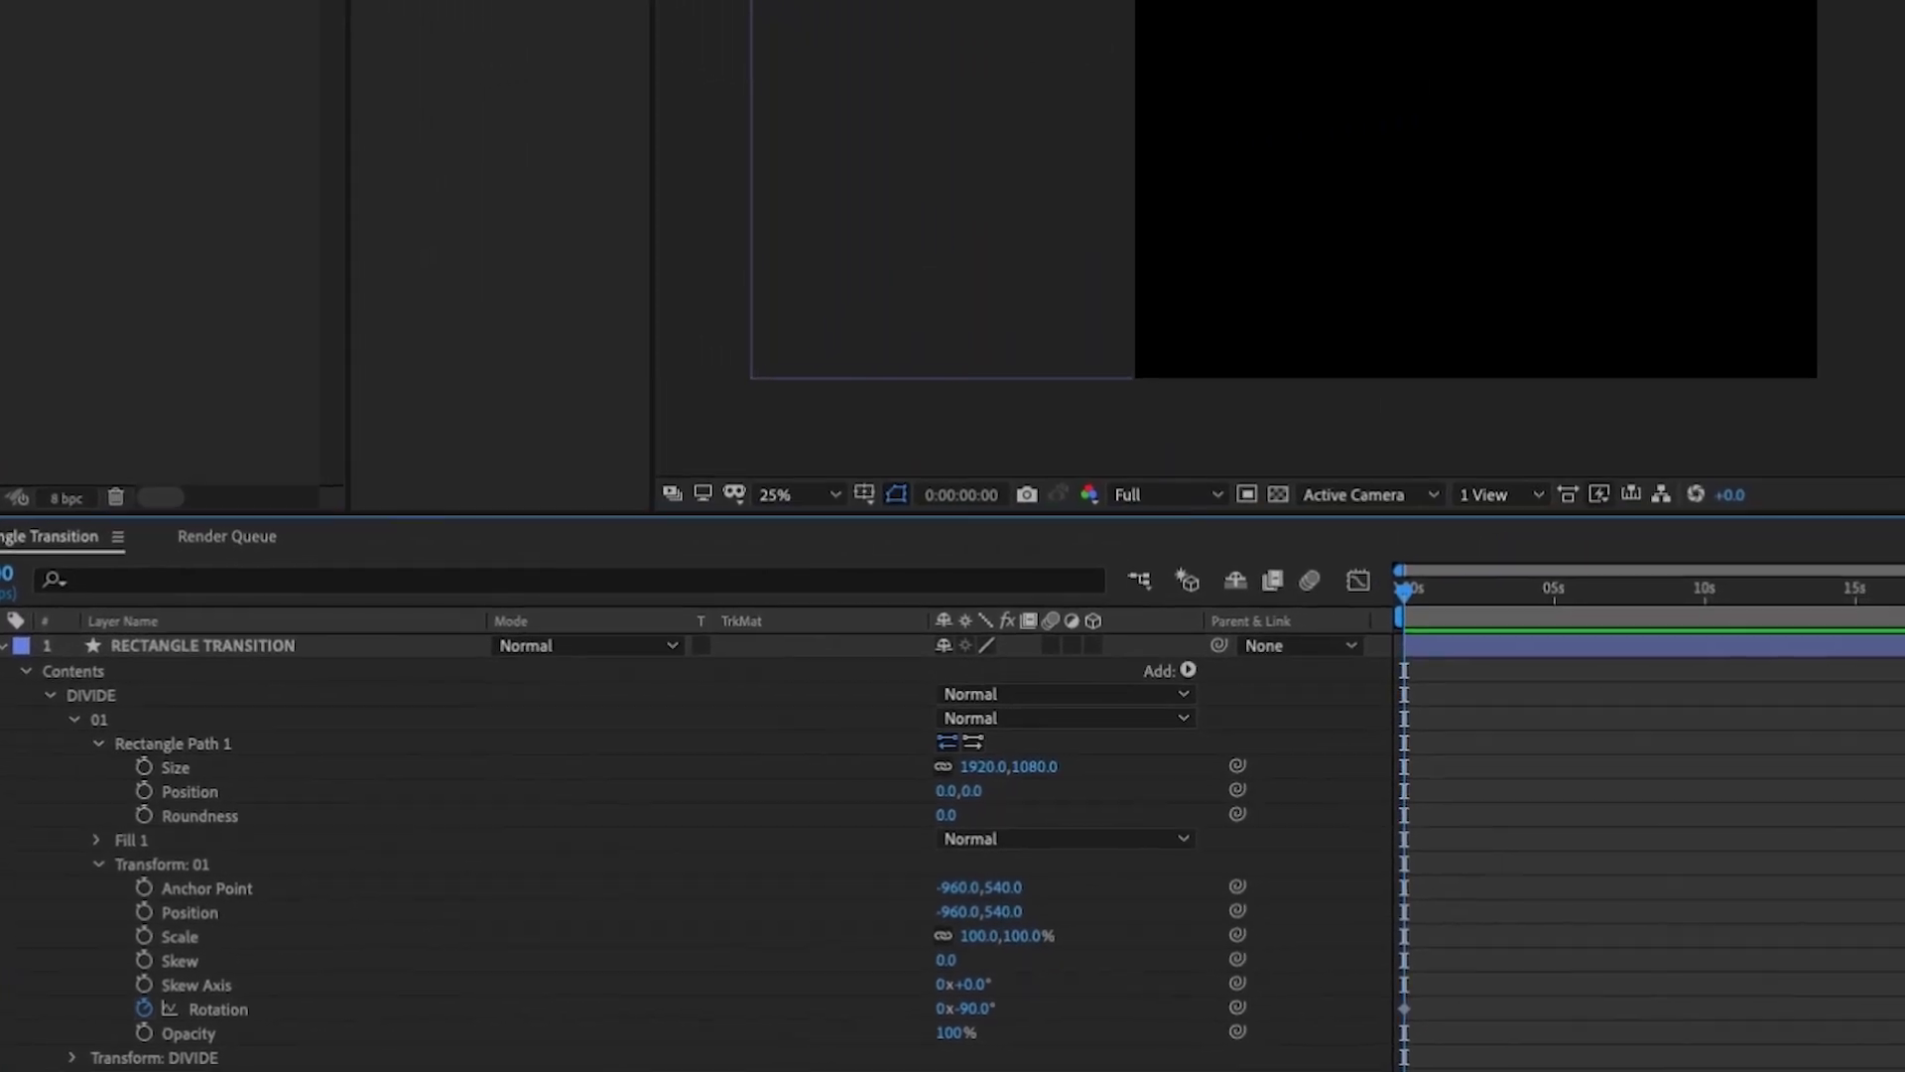
Step: Add a second Rotation keyframe for group 01 at 0:00:00:15 with a value of 0°
{"action": "key", "text": "shift+Page_Down"}
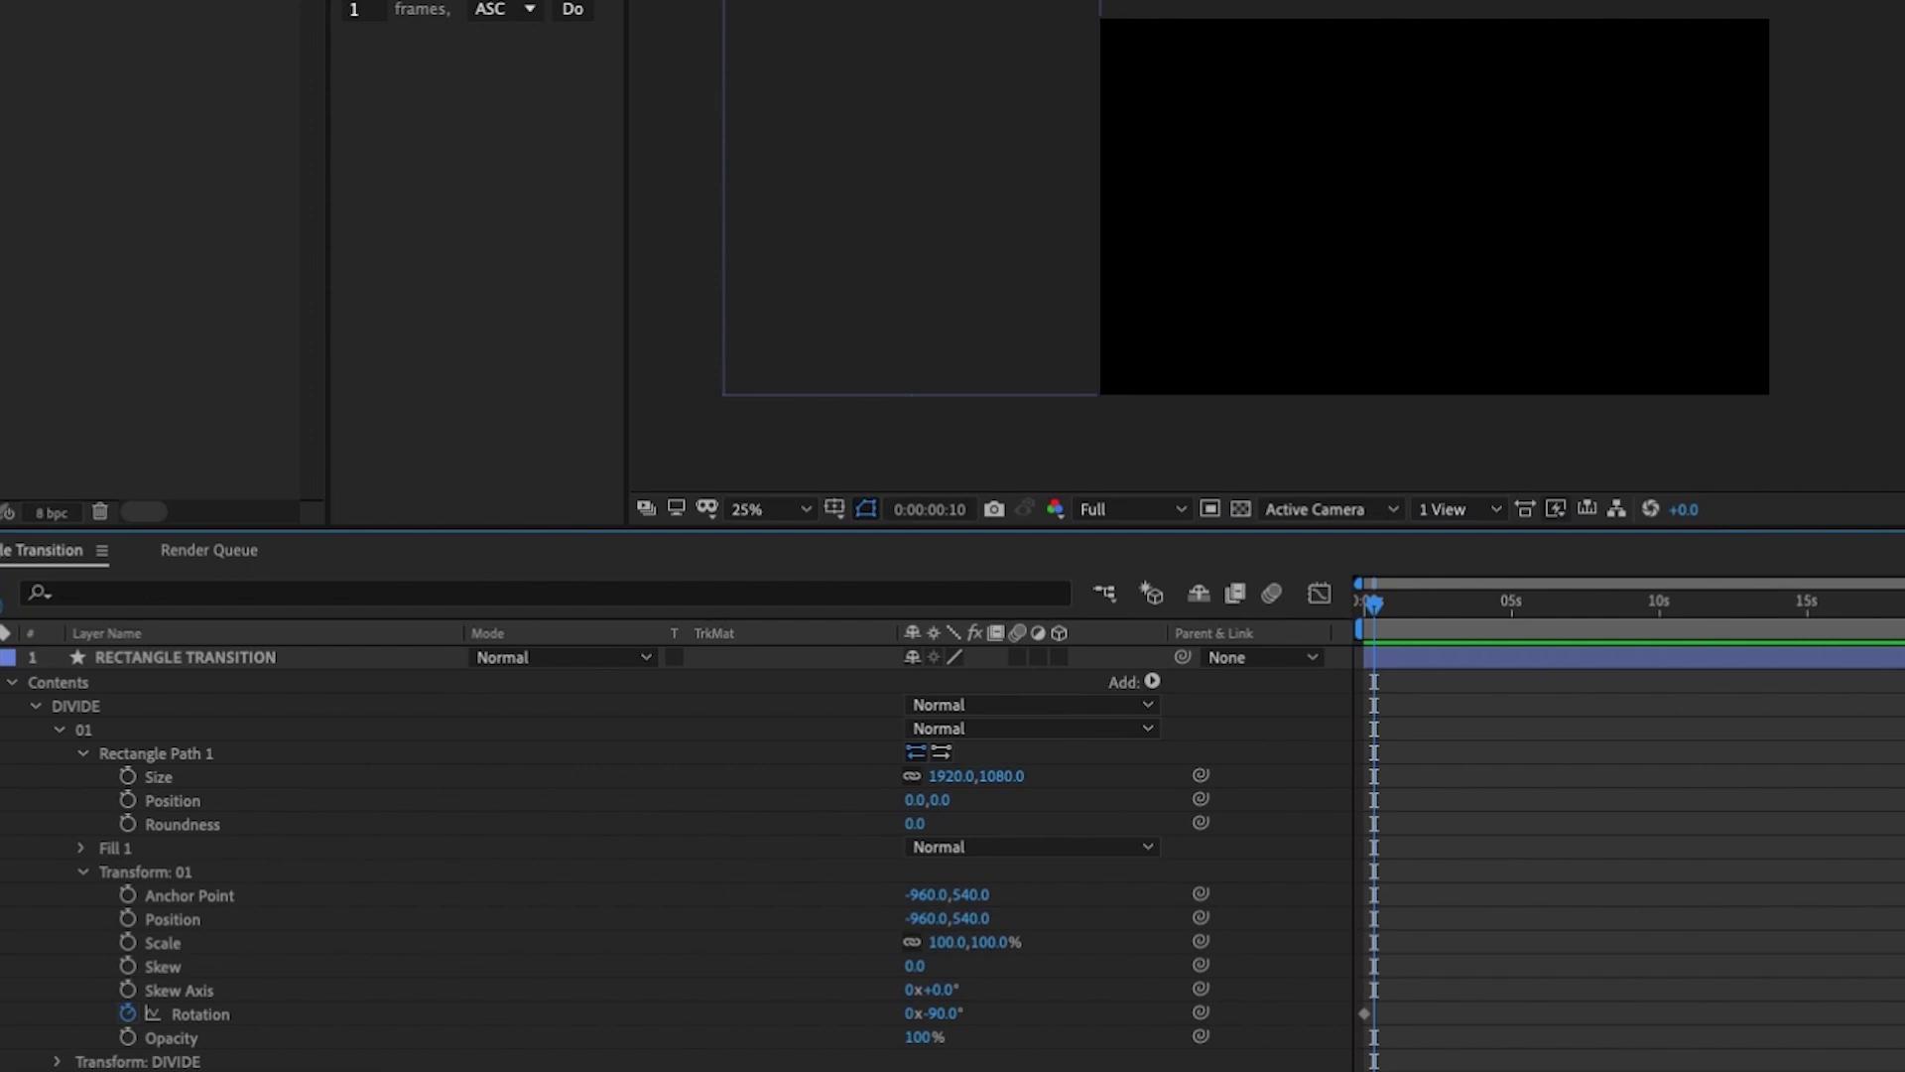
{"action": "key", "text": "Page_Down"}
{"action": "key", "text": "Page_Down"}
{"action": "key", "text": "Page_Down"}
{"action": "key", "text": "Page_Down"}
{"action": "key", "text": "Page_Down"}
{"action": "left_click_drag", "start_coordinate": [1904, 583], "coordinate": [1862, 584]}
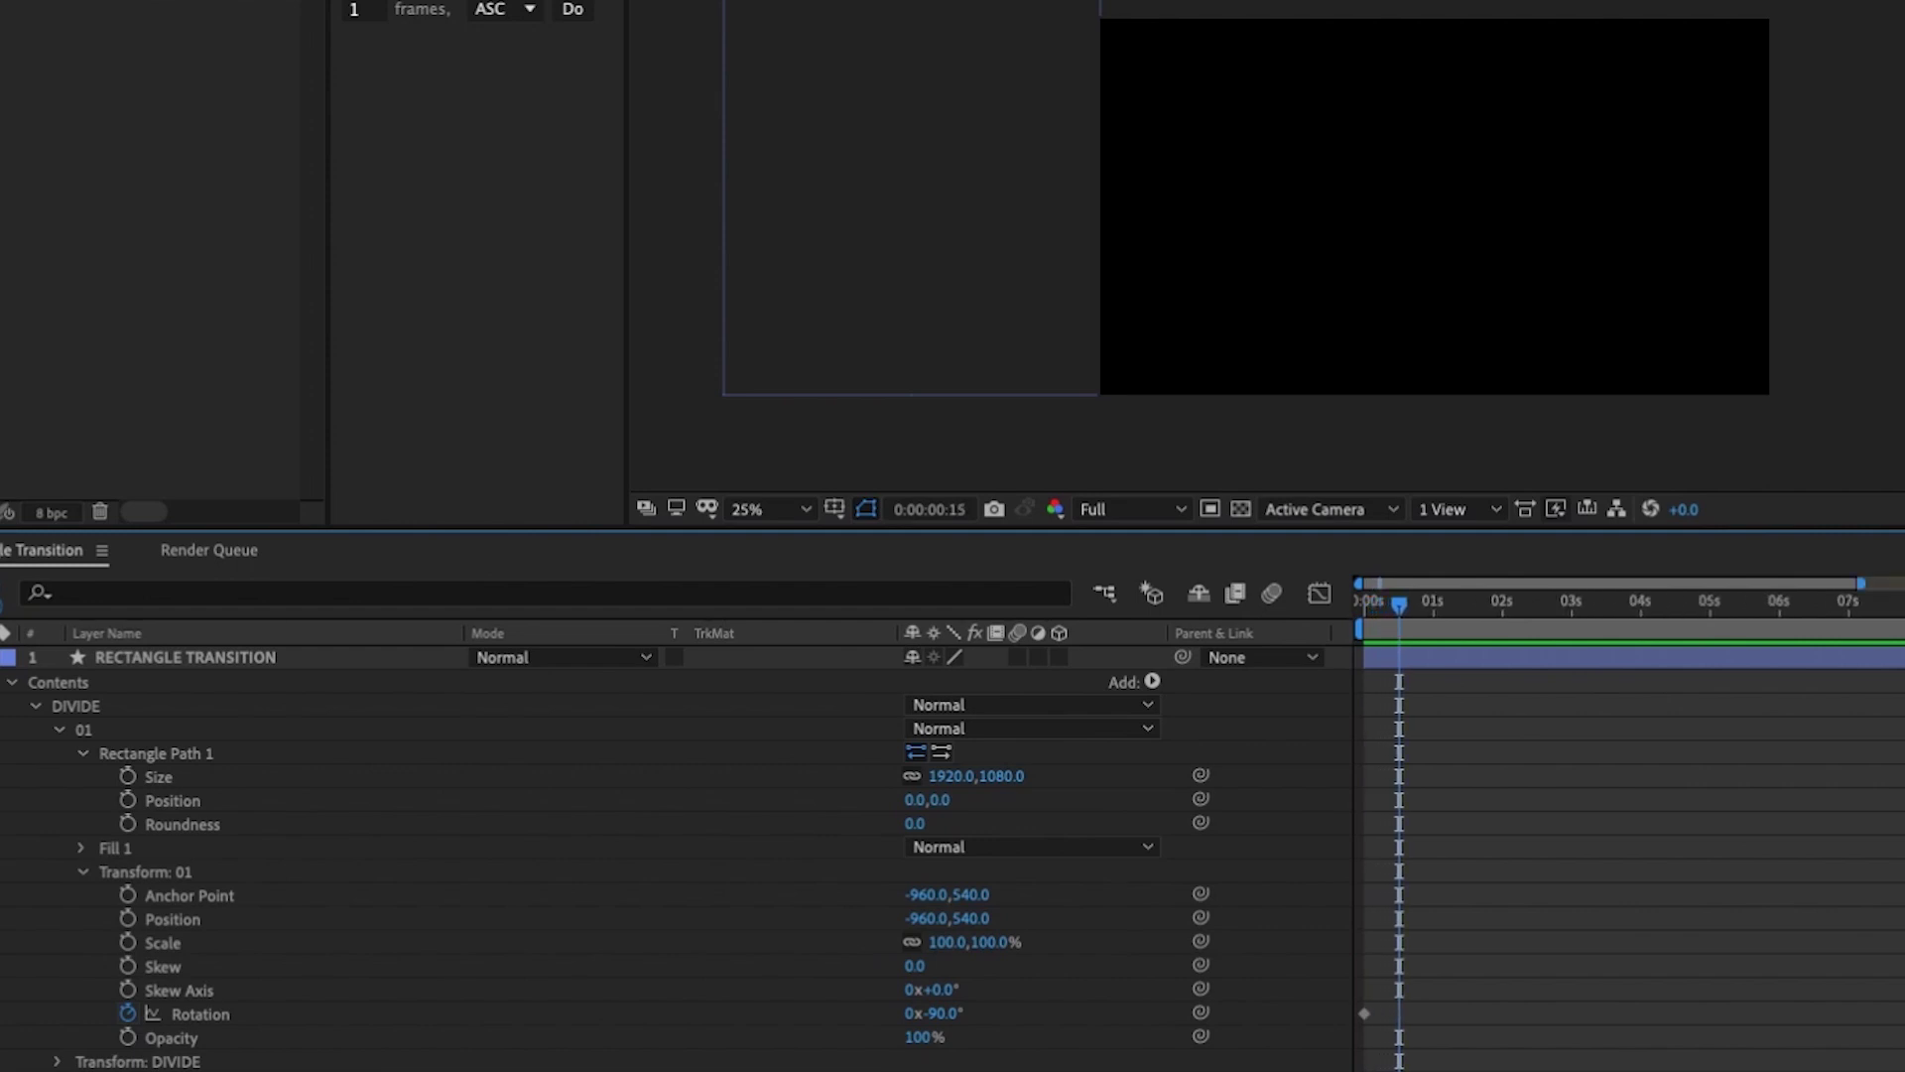
{"action": "key", "text": "equal"}
{"action": "left_click", "coordinate": [947, 1012]}
{"action": "type", "text": "0"}
{"action": "key", "text": "Return"}
Step: End the work area at 0:00:06:01 and trim the composition to the work area
{"action": "key", "text": "Page_Down"}
{"action": "key", "text": "Page_Down"}
{"action": "key", "text": "Page_Down"}
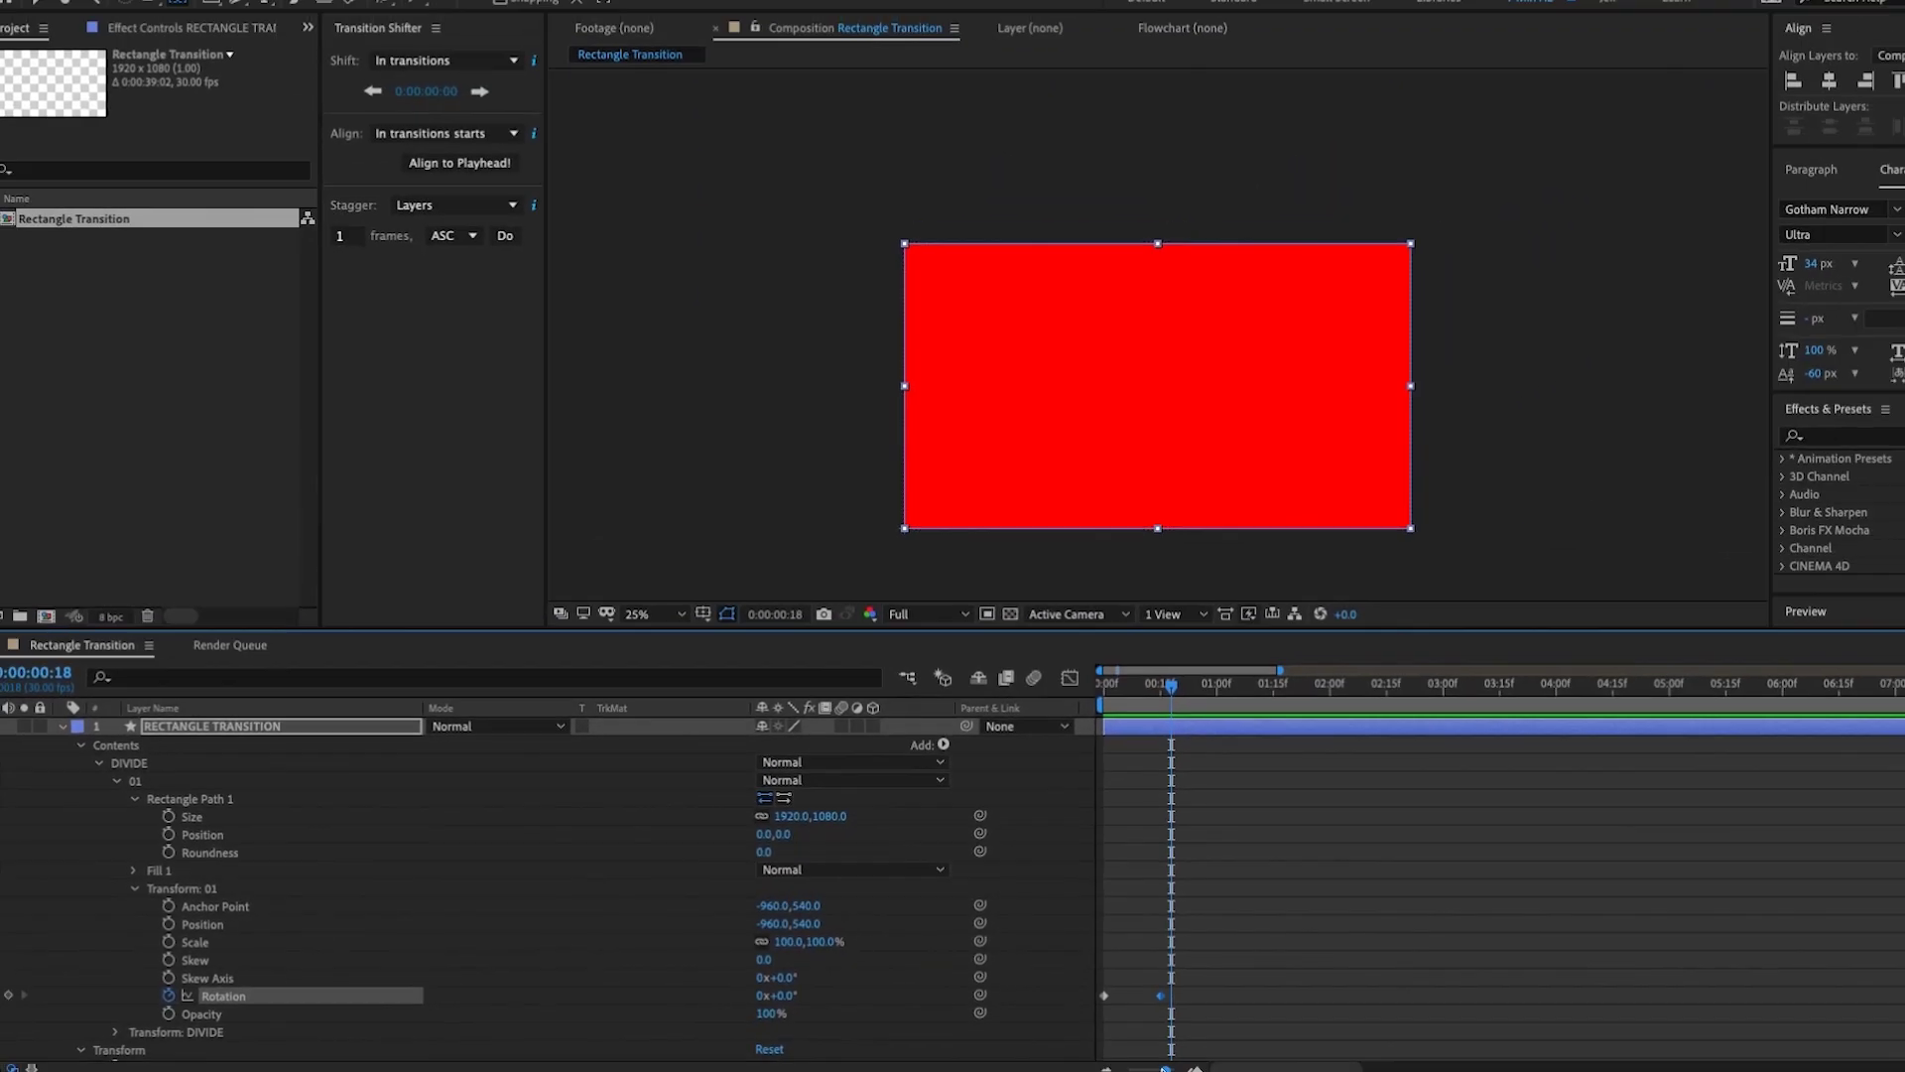
{"action": "key", "text": "minus"}
{"action": "key", "text": "minus"}
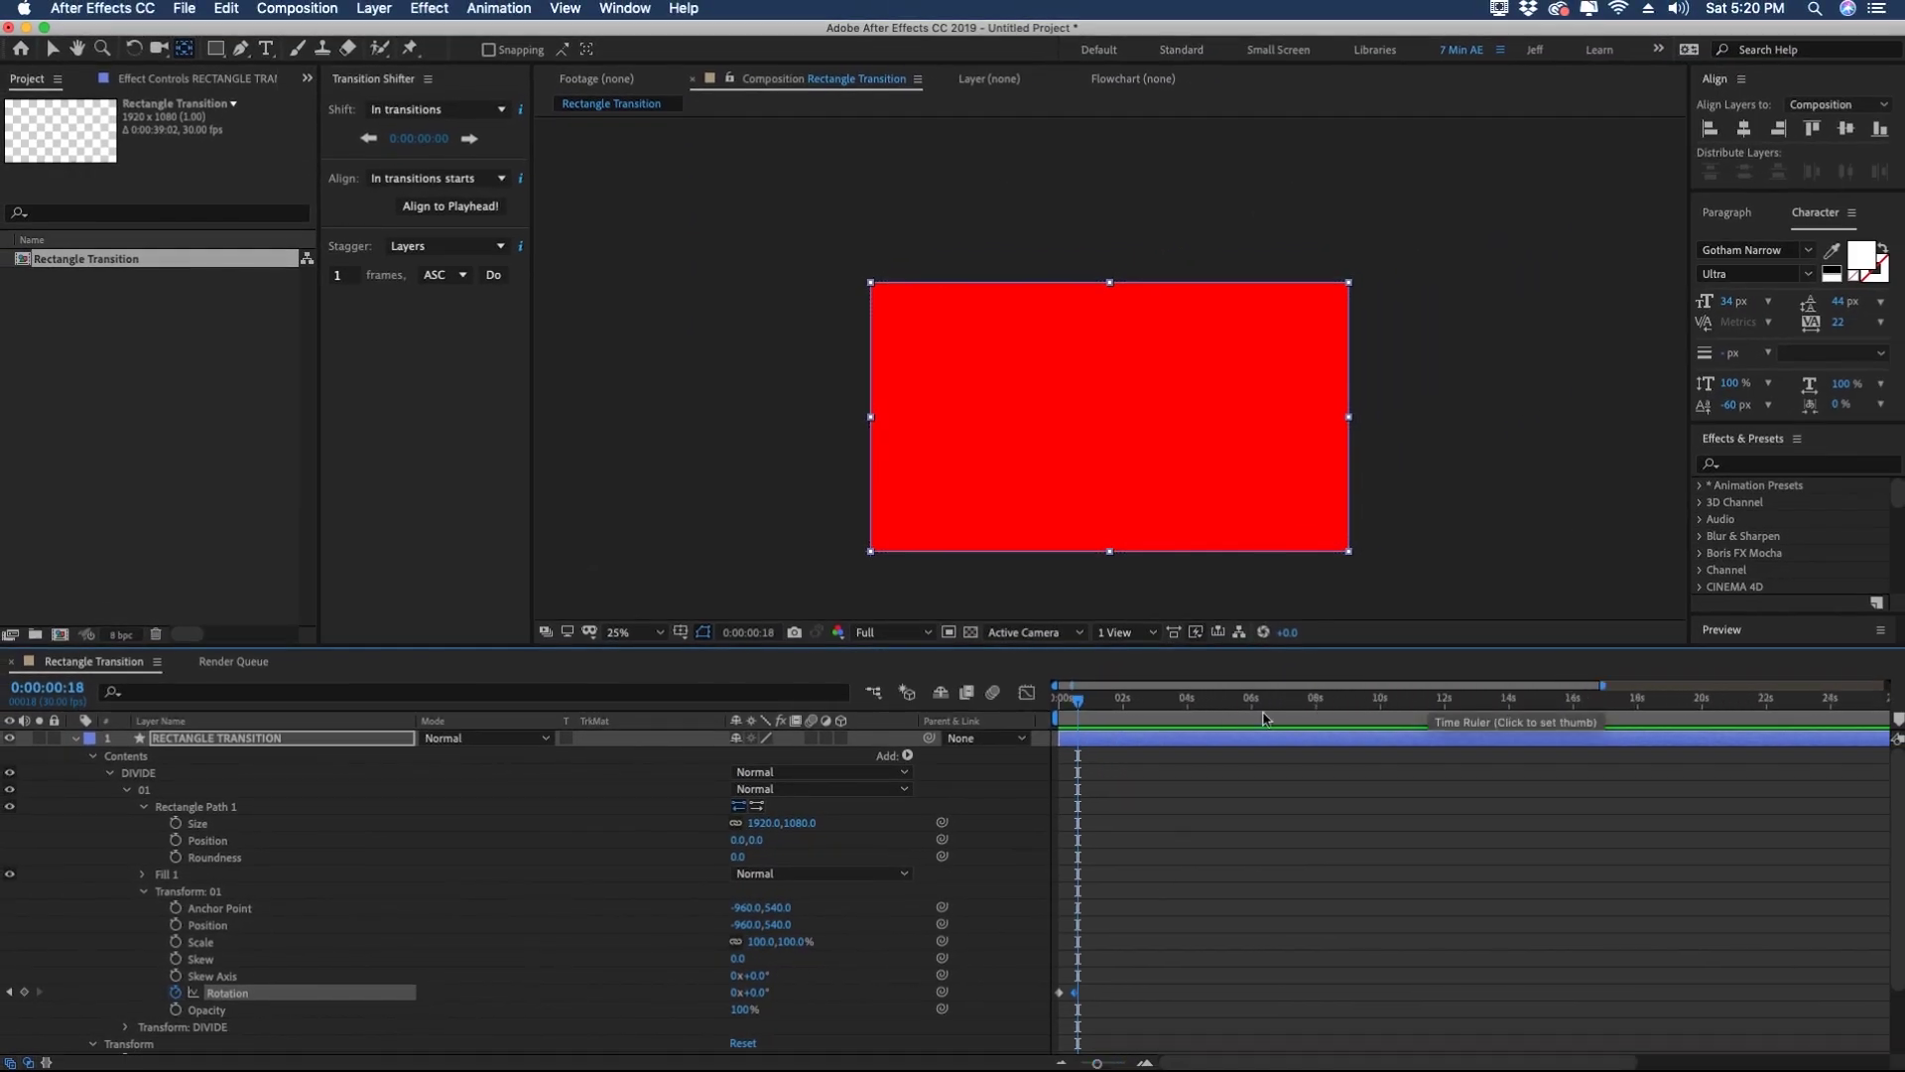
{"action": "key", "text": "equal"}
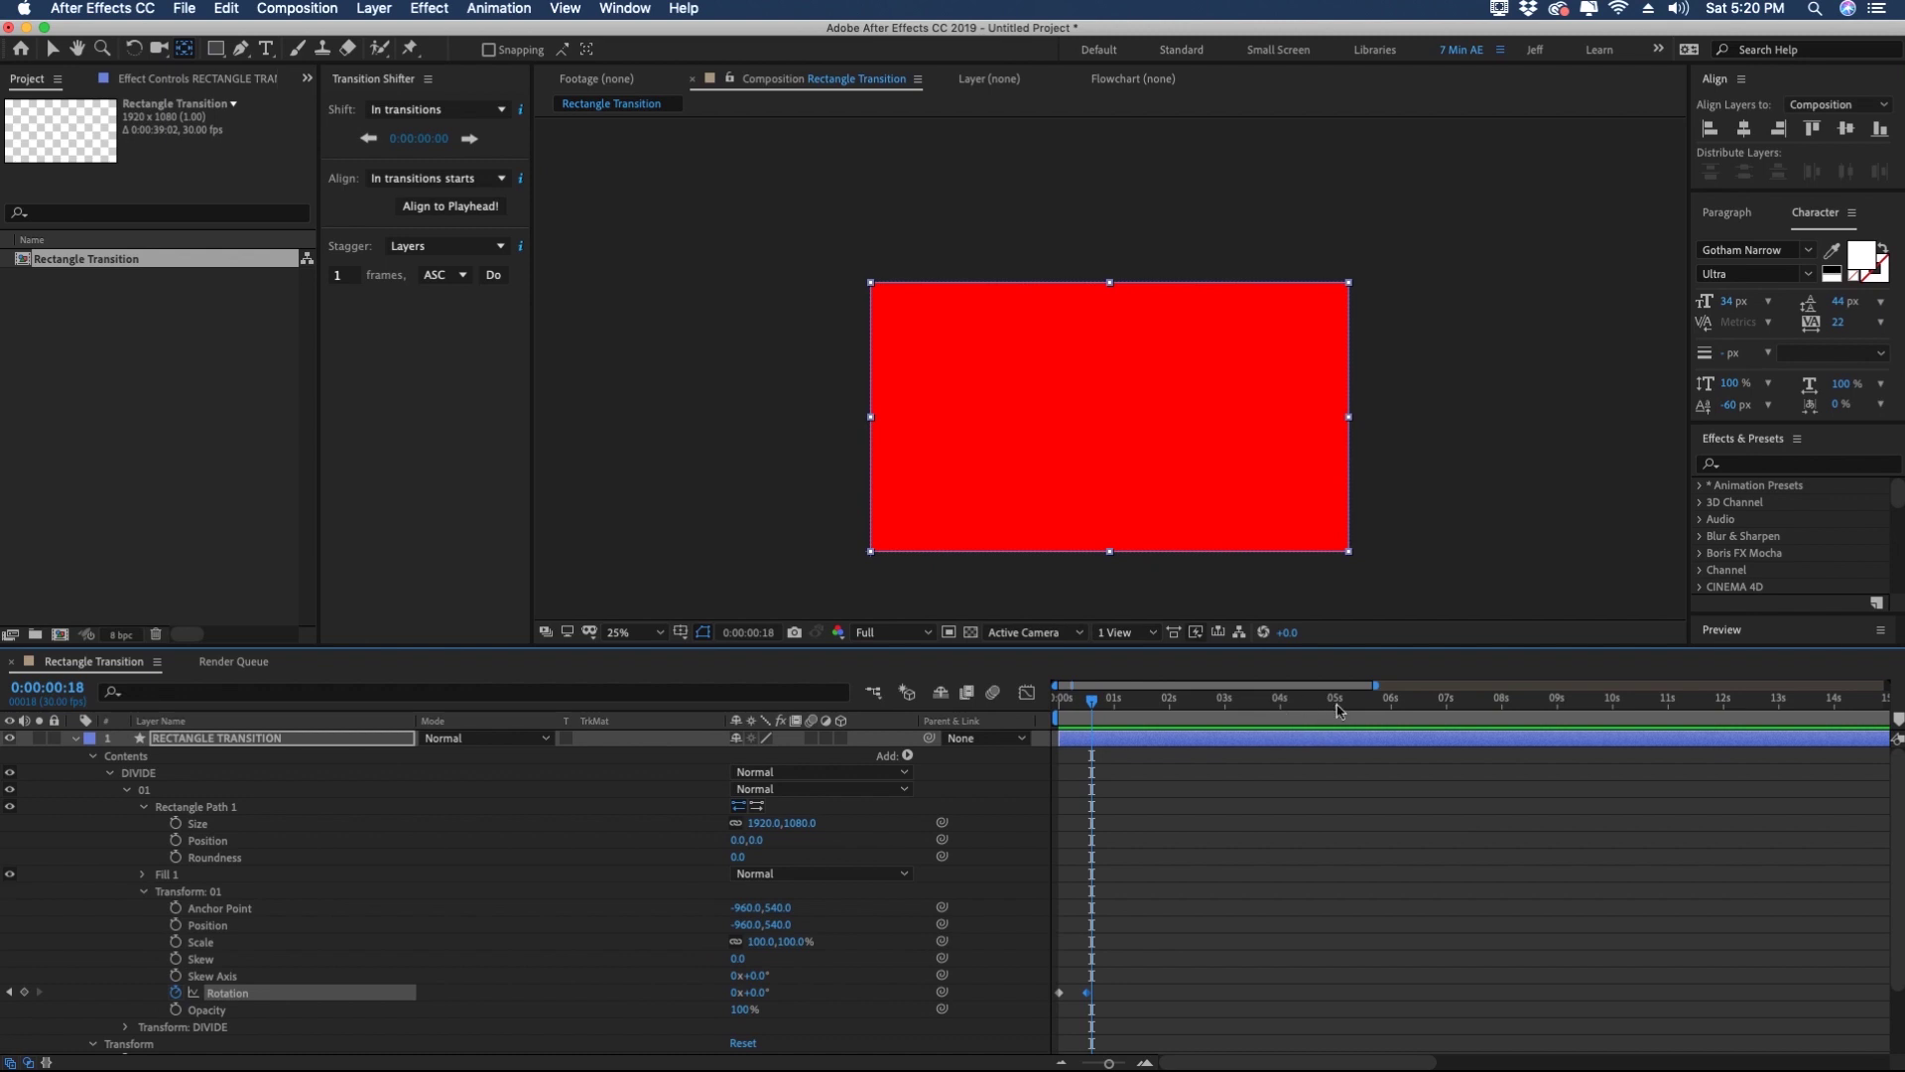
{"action": "left_click", "coordinate": [1392, 704]}
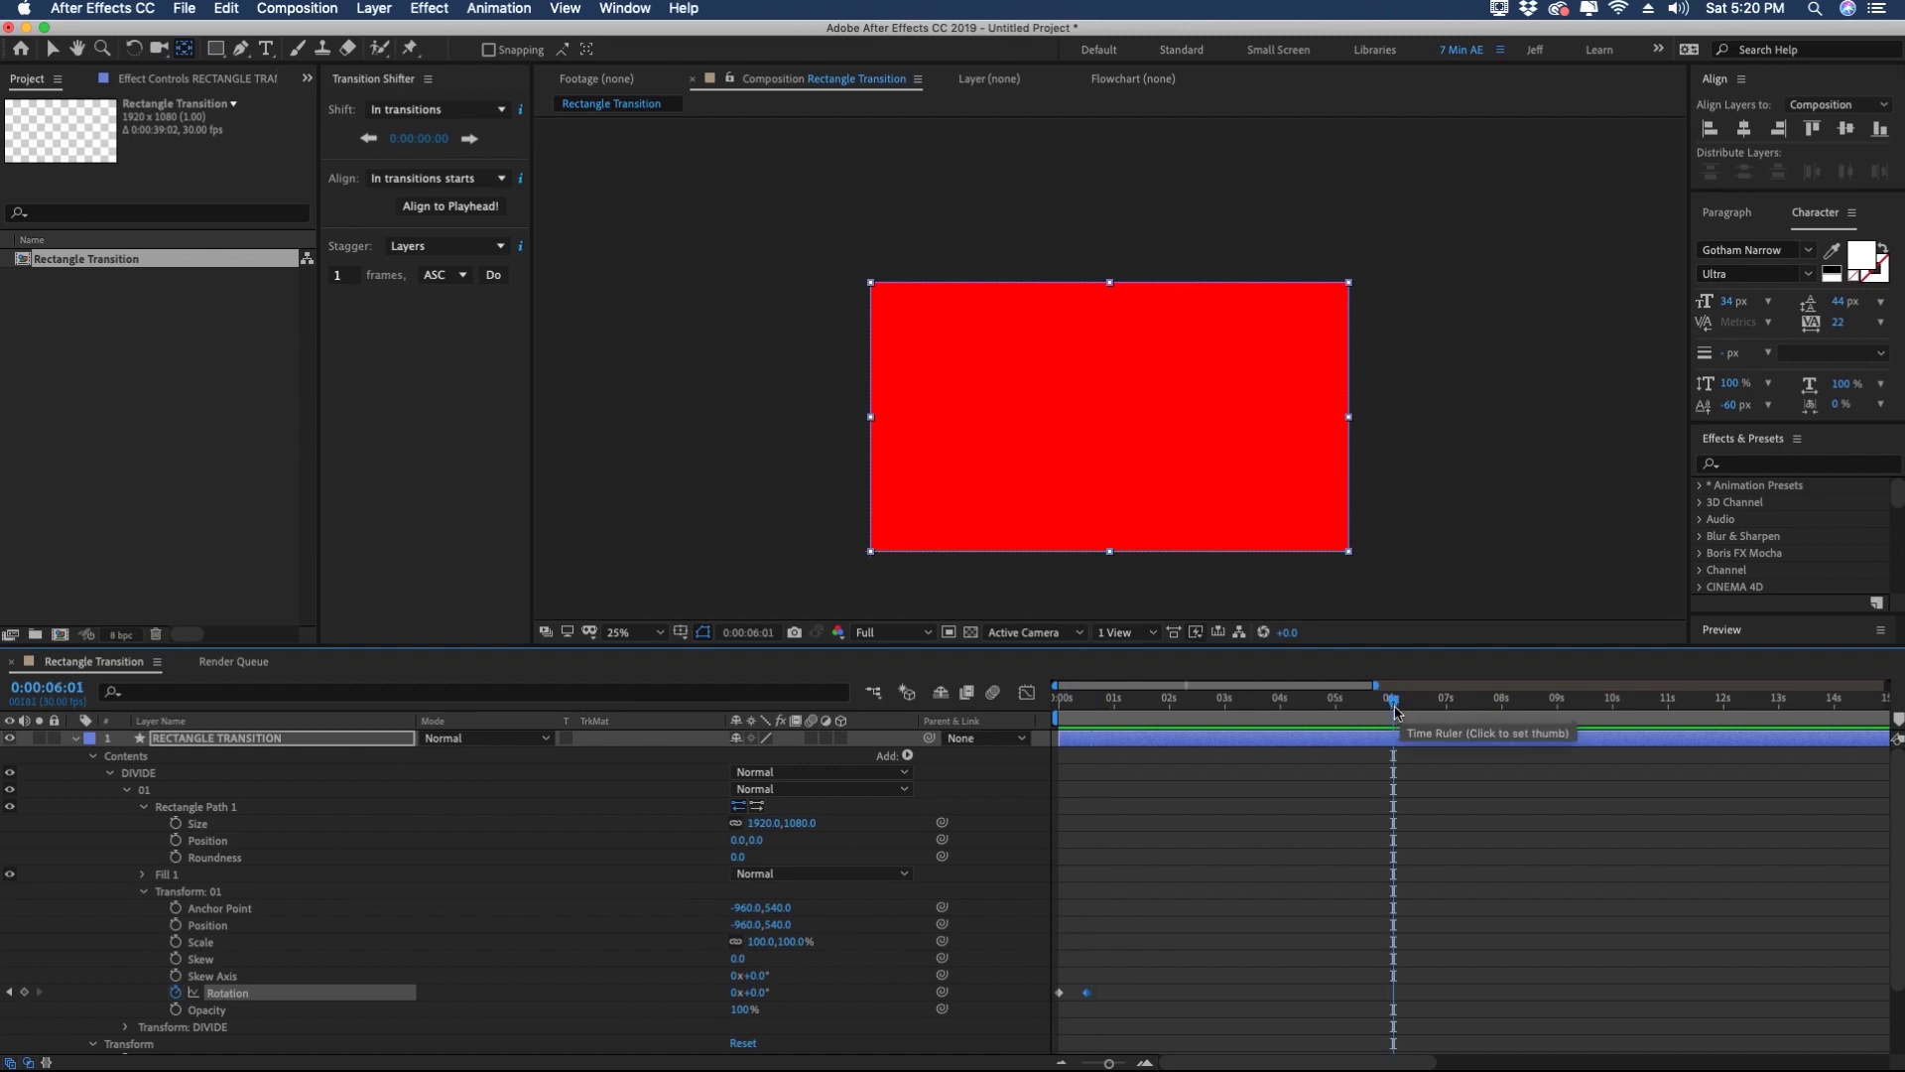
{"action": "right_click", "coordinate": [1300, 716]}
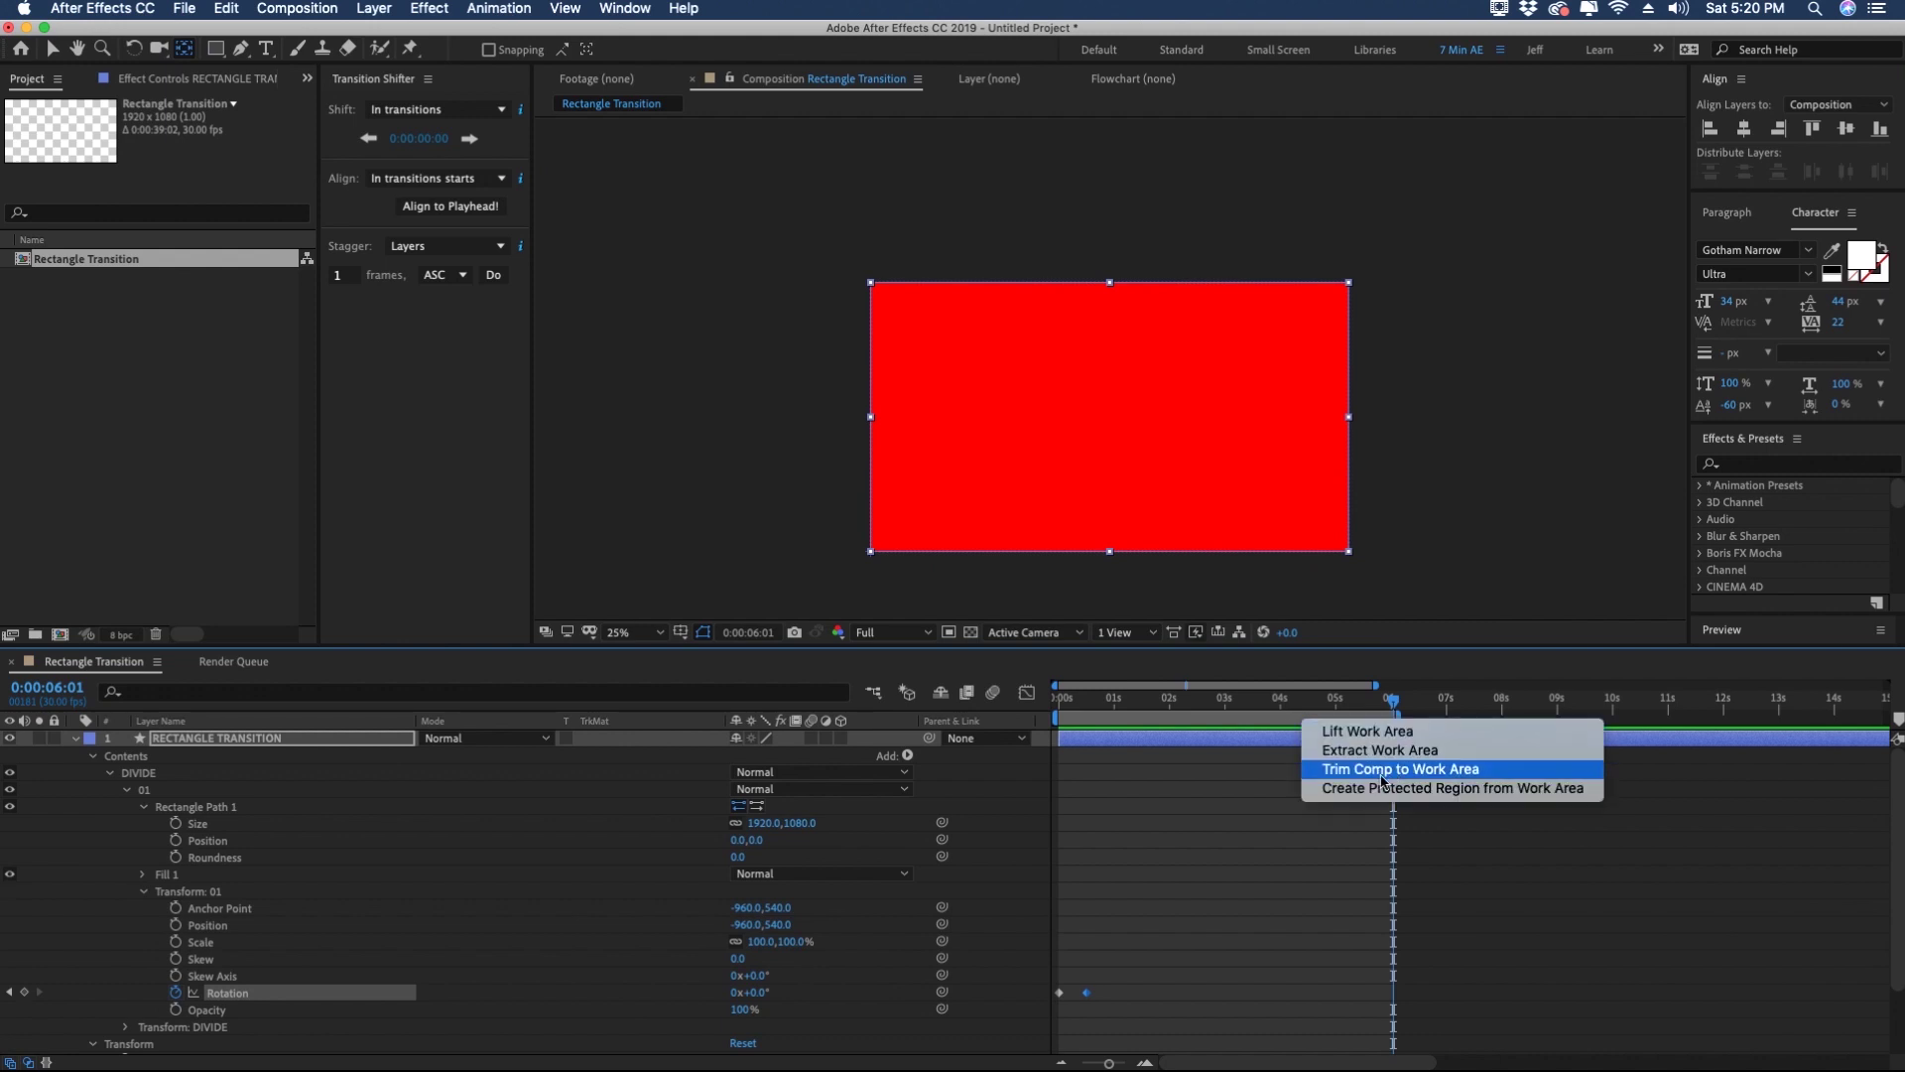
{"action": "left_click", "coordinate": [1382, 769]}
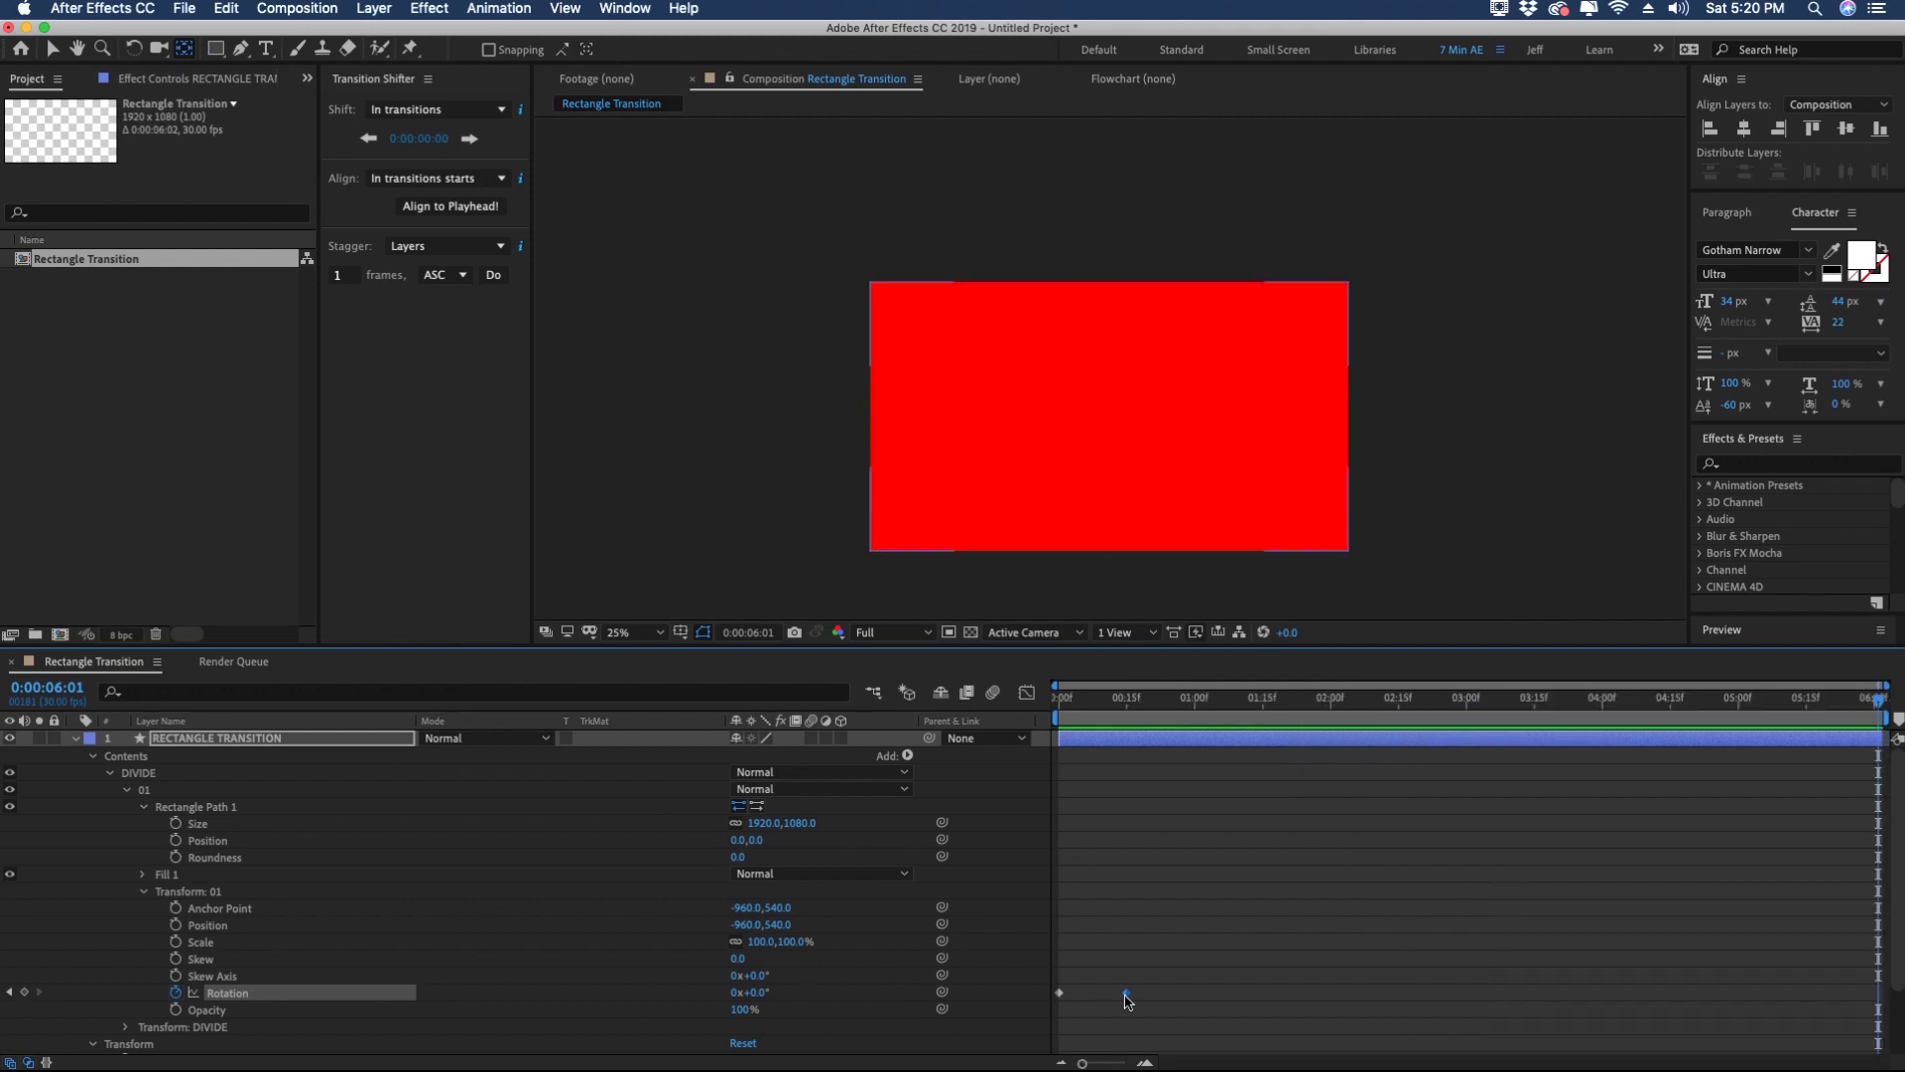
Step: Ease into group 01's second Rotation keyframe and extend its incoming handle in the speed graph for a fast start and slow finish
{"action": "right_click", "coordinate": [1128, 992]}
{"action": "mouse_move", "coordinate": [1198, 1053]}
{"action": "left_click", "coordinate": [1409, 960]}
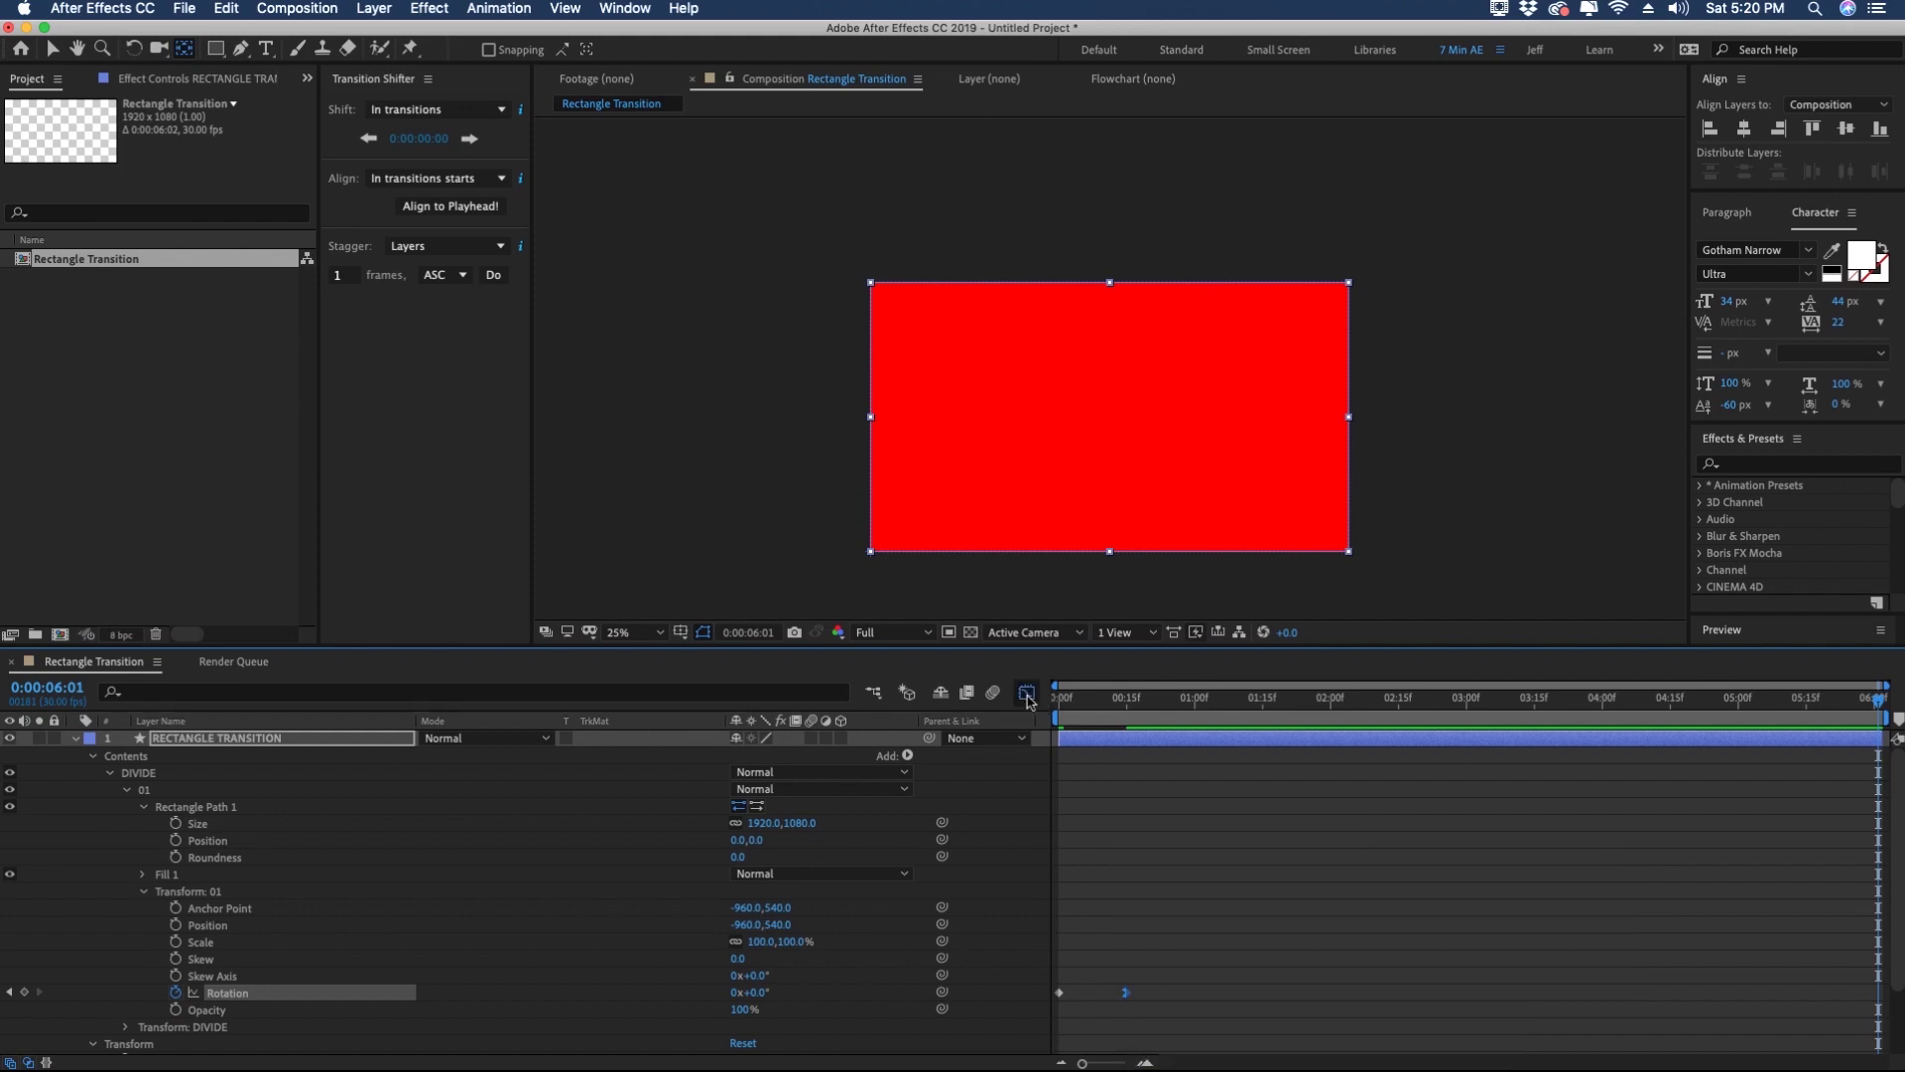
{"action": "left_click", "coordinate": [1027, 692]}
{"action": "left_click_drag", "start_coordinate": [1115, 1004], "coordinate": [1087, 1004]}
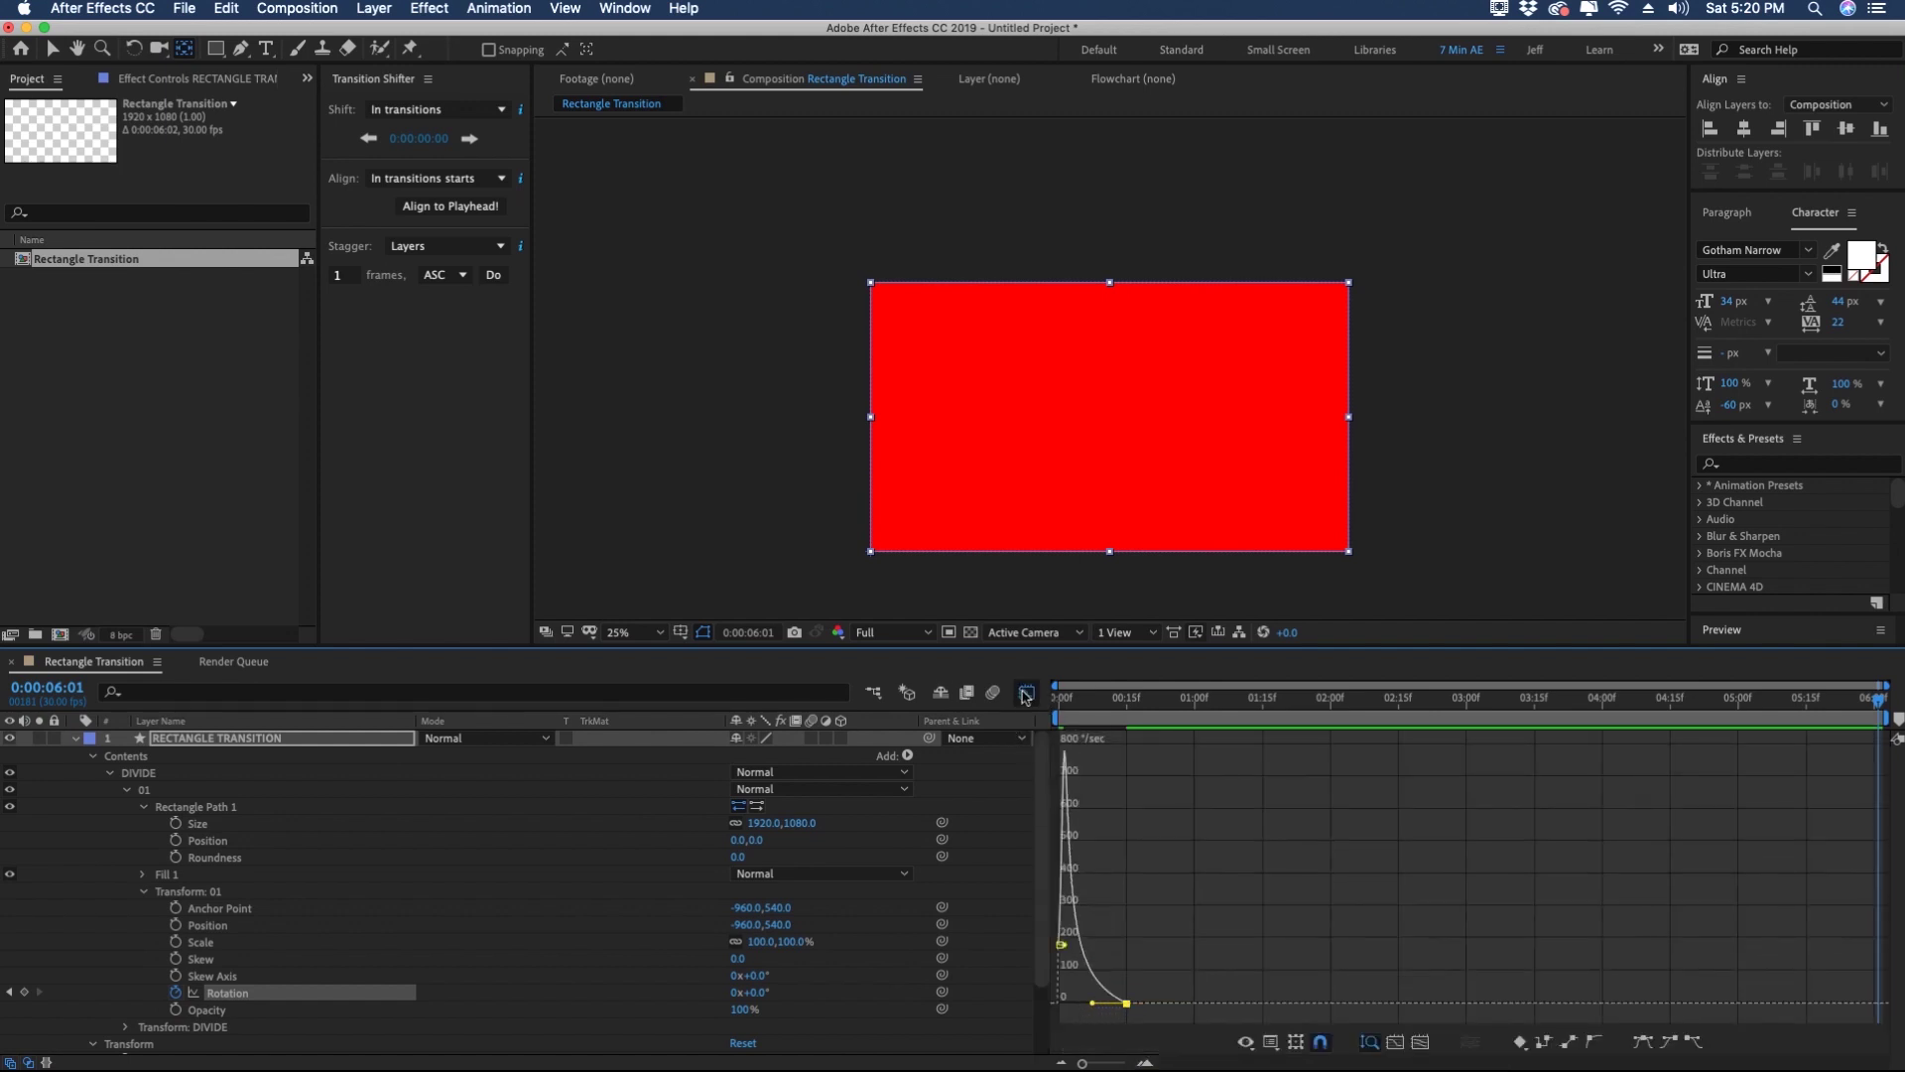
{"action": "left_click", "coordinate": [1025, 692]}
Step: Preview the eased rotation from the composition start and park the playhead at 0:00:00:15
{"action": "left_click_drag", "start_coordinate": [1121, 701], "coordinate": [1038, 710]}
{"action": "key", "text": "space"}
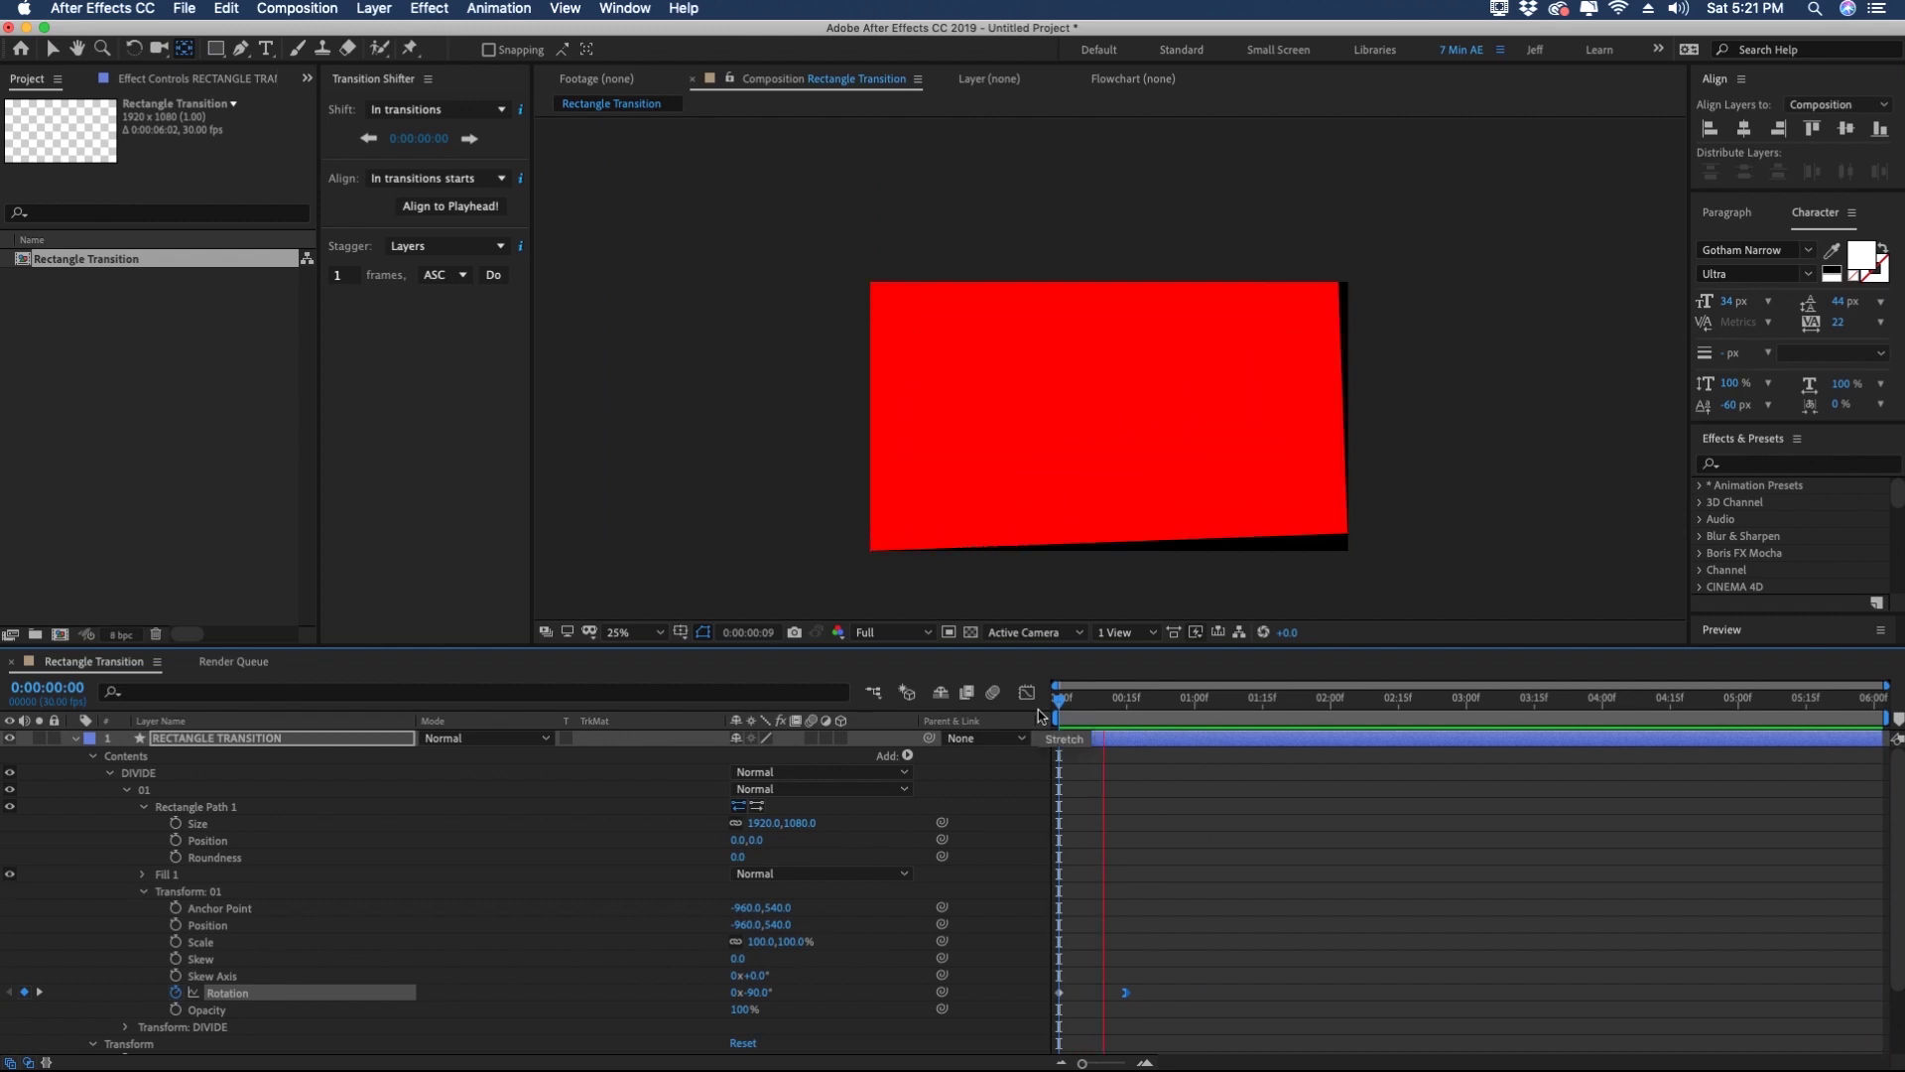
{"action": "left_click_drag", "start_coordinate": [1101, 705], "coordinate": [1126, 707]}
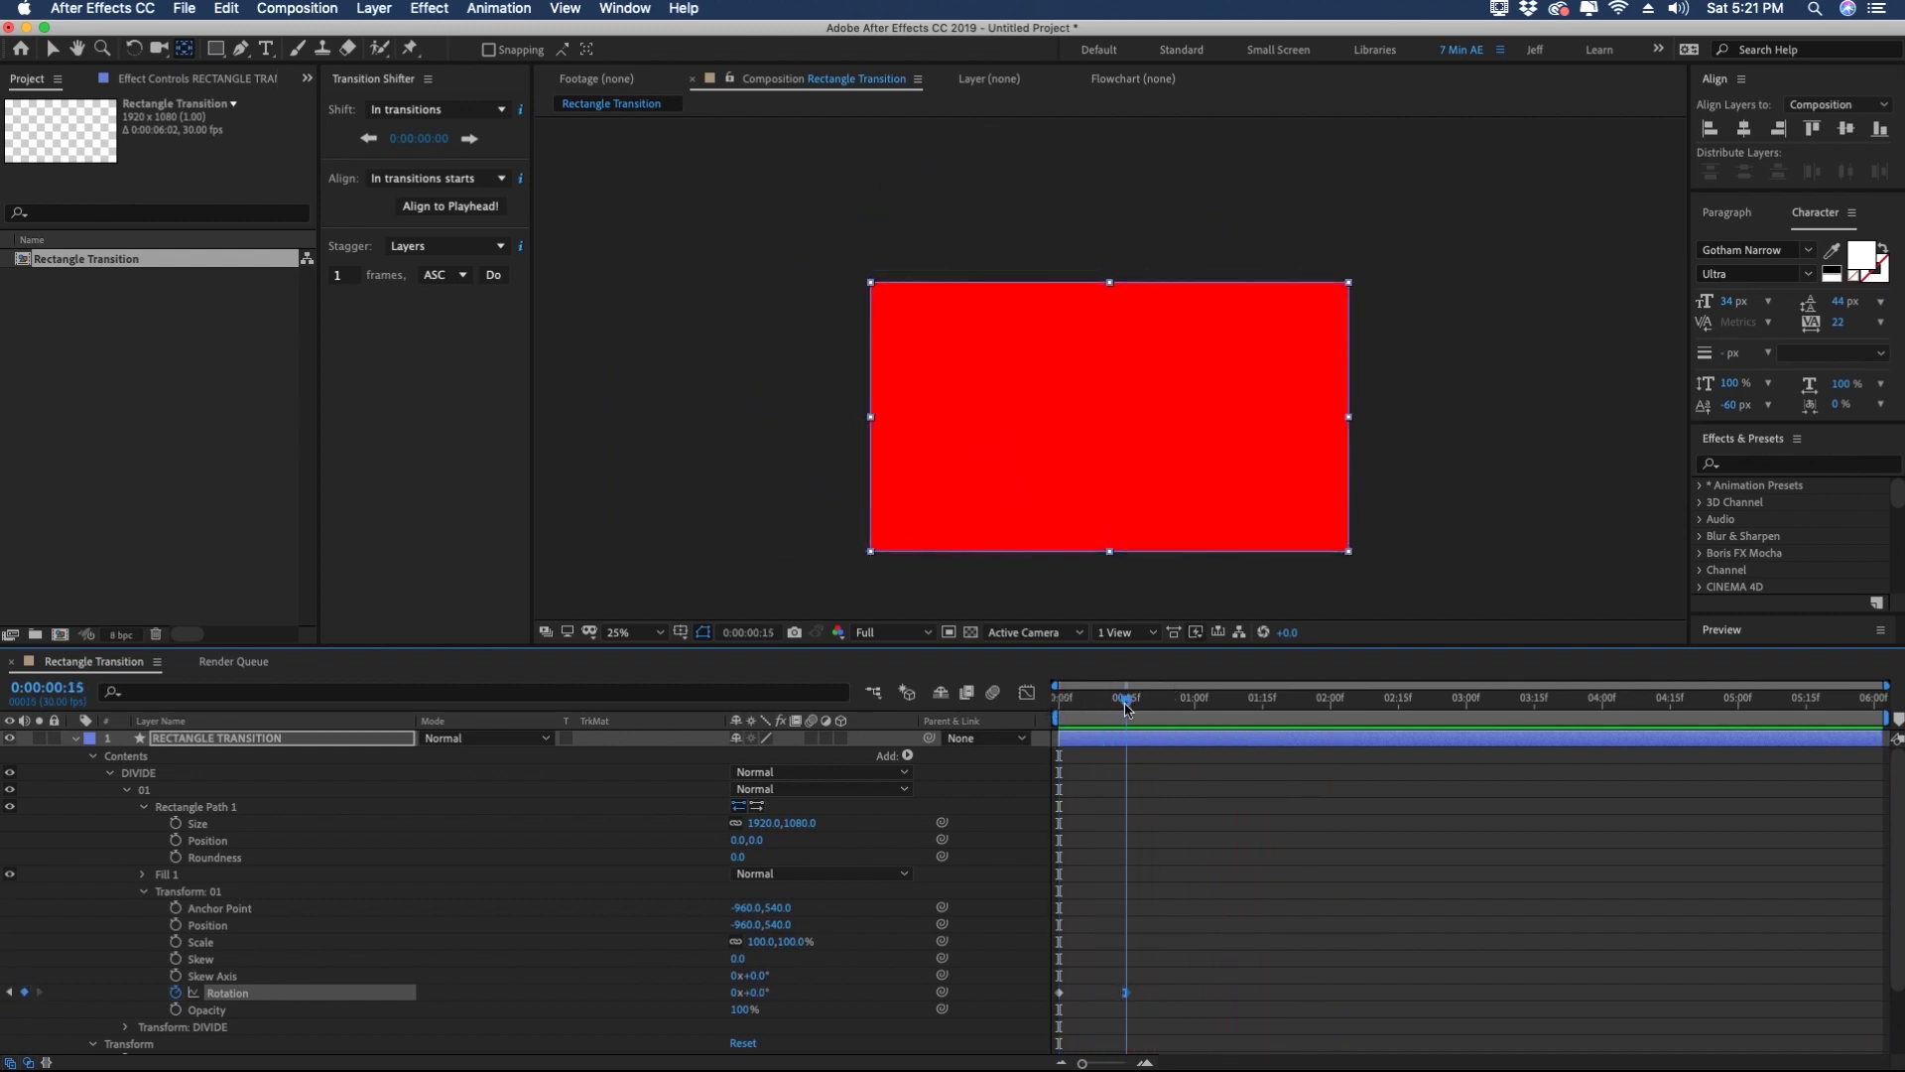
Step: Collapse group 01 and duplicate it four times inside DIVIDE to make groups 02 to 05
{"action": "left_click", "coordinate": [145, 790]}
{"action": "left_click", "coordinate": [127, 790]}
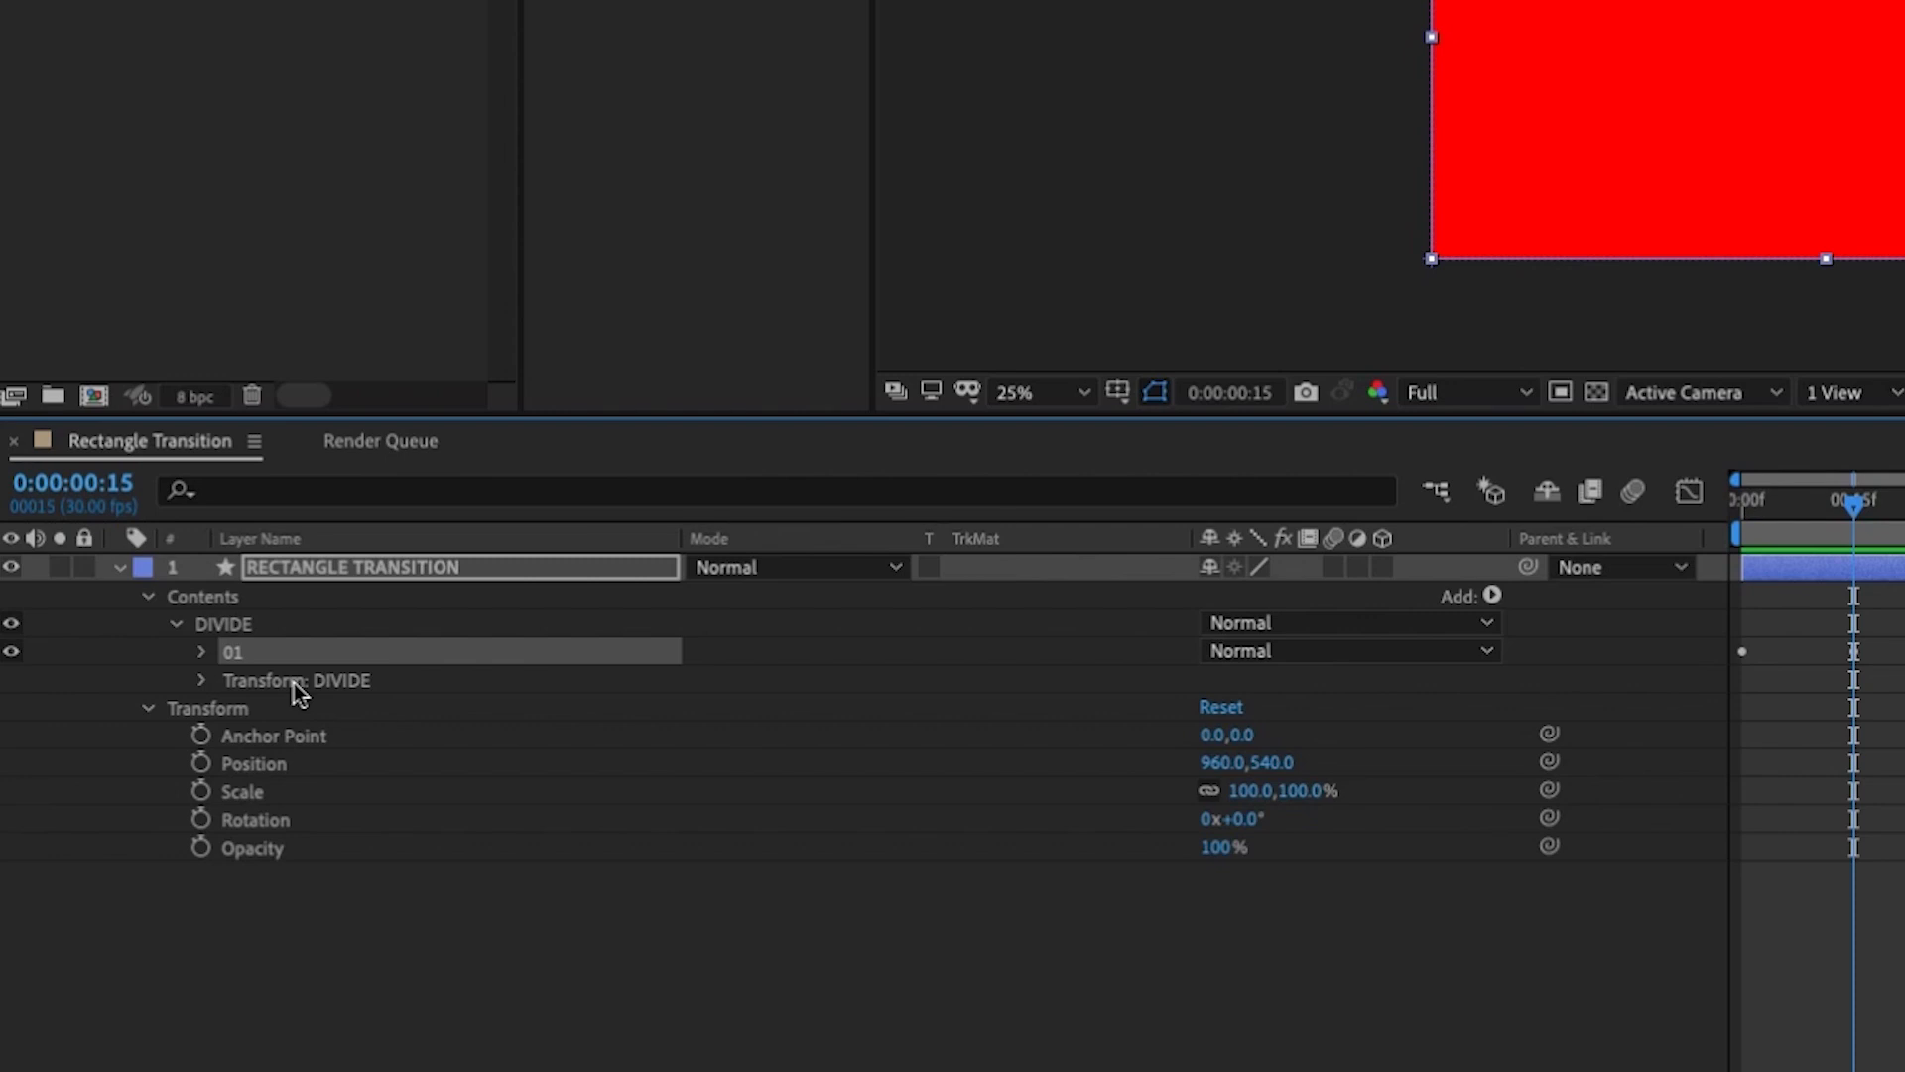
{"action": "left_click", "coordinate": [226, 628]}
{"action": "left_click", "coordinate": [230, 656]}
{"action": "key", "text": "ctrl+d"}
{"action": "key", "text": "ctrl+d"}
{"action": "key", "text": "ctrl+d"}
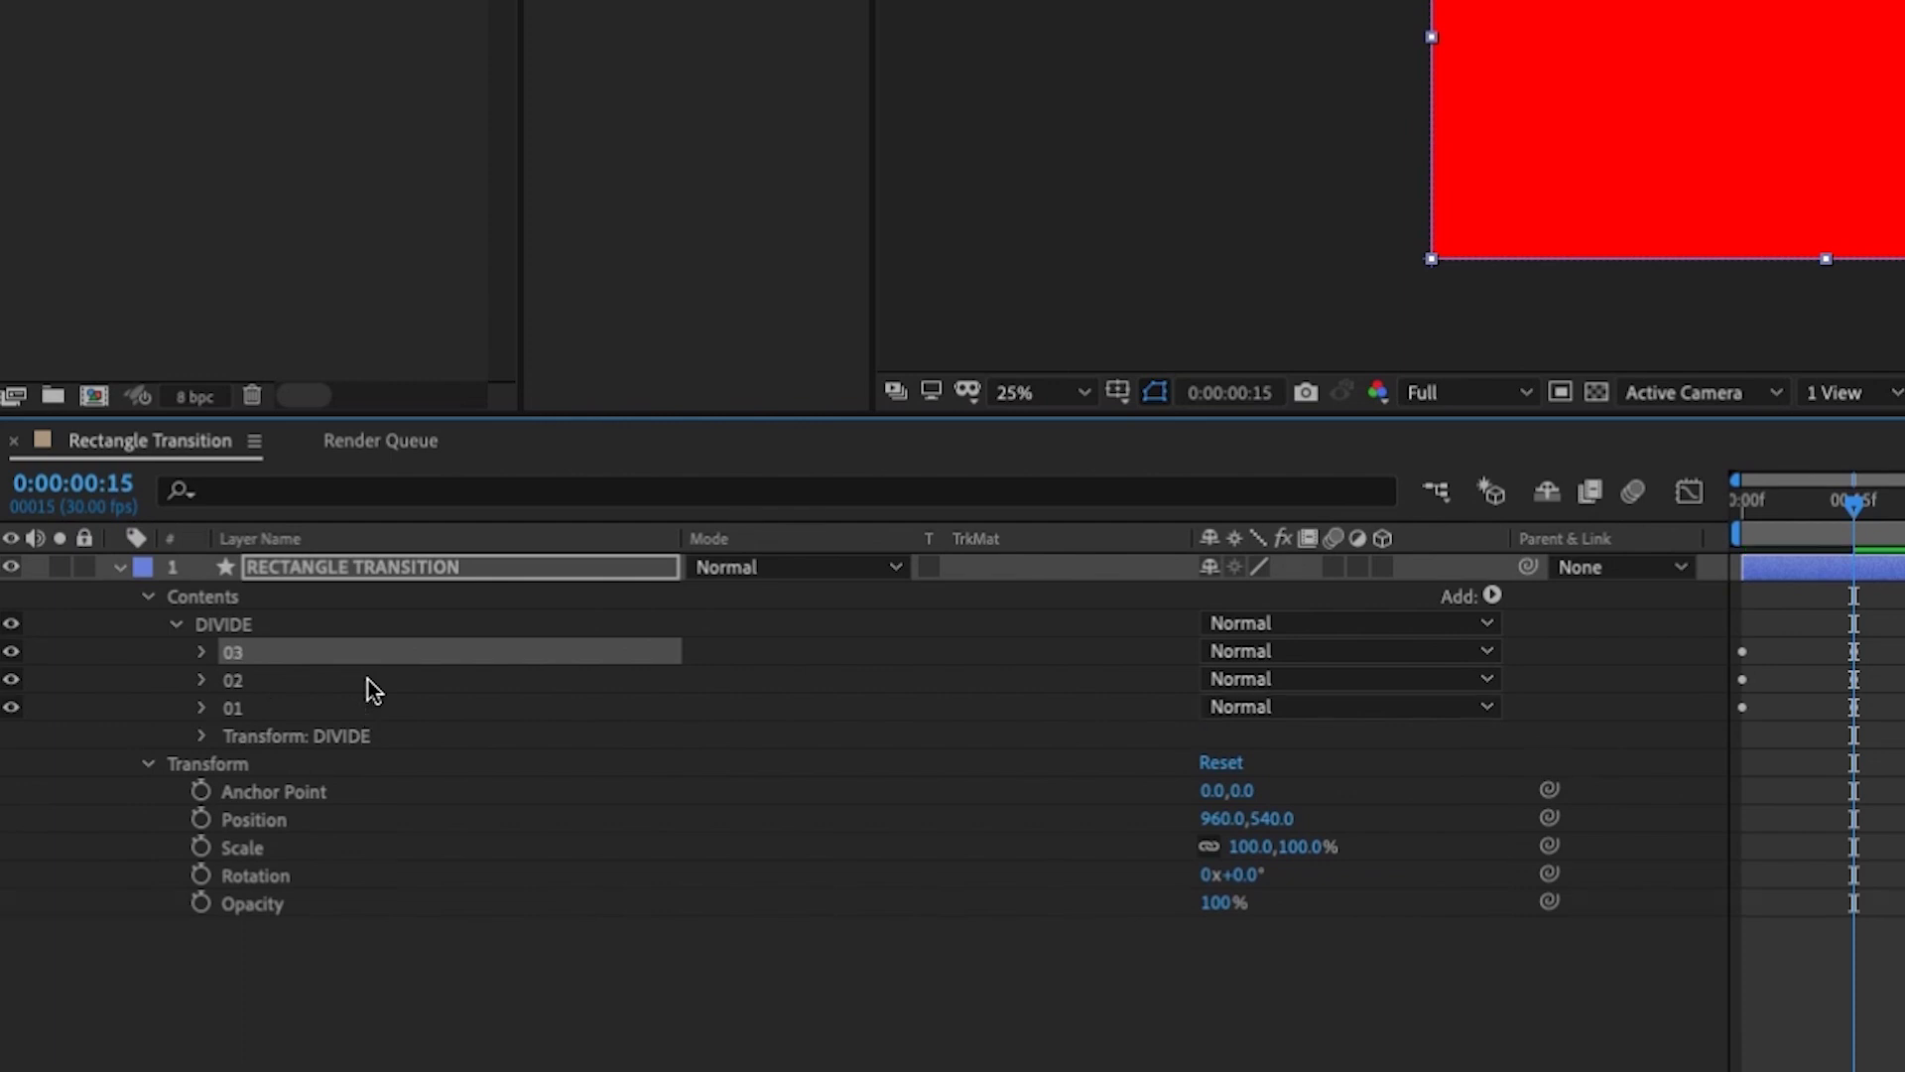
{"action": "key", "text": "ctrl+d"}
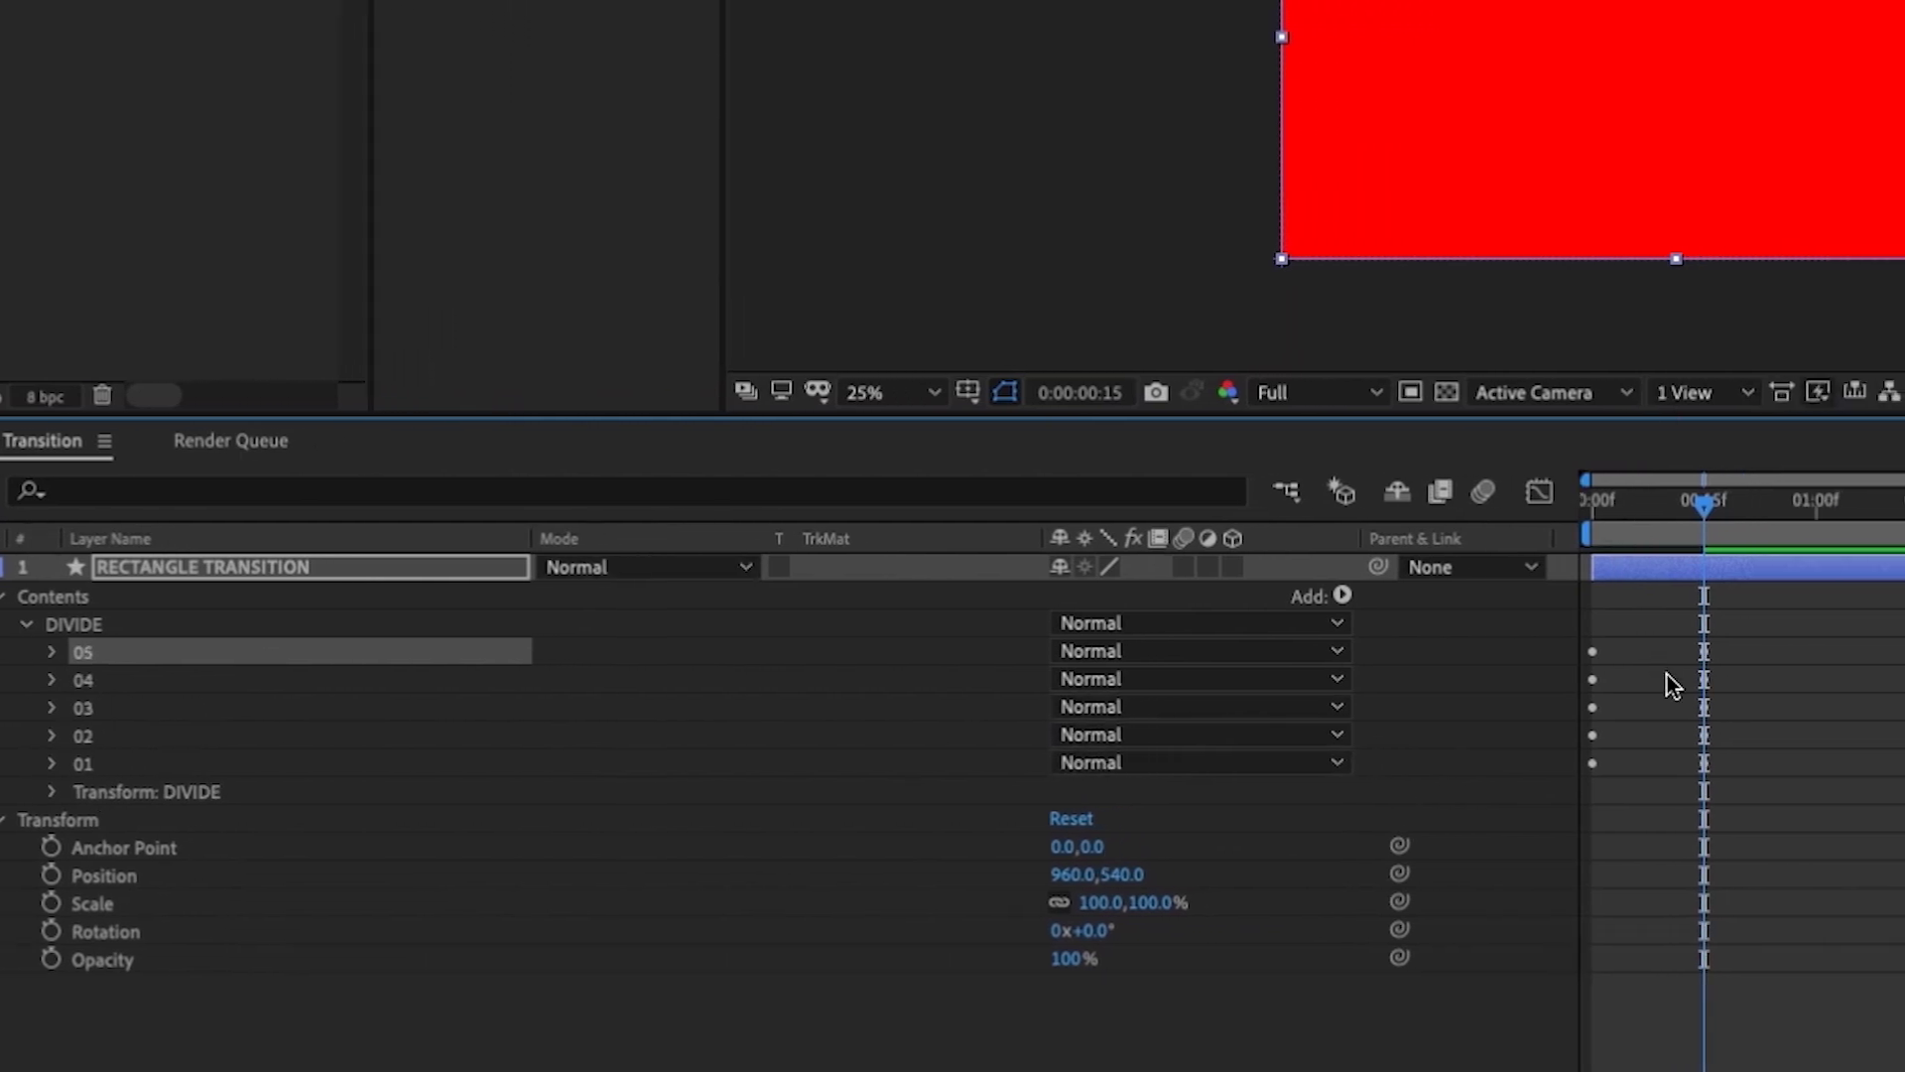
Step: Return to the composition start and show only the keyframed properties of the RECTANGLE TRANSITION layer
{"action": "left_click_drag", "start_coordinate": [1718, 502], "coordinate": [1765, 502]}
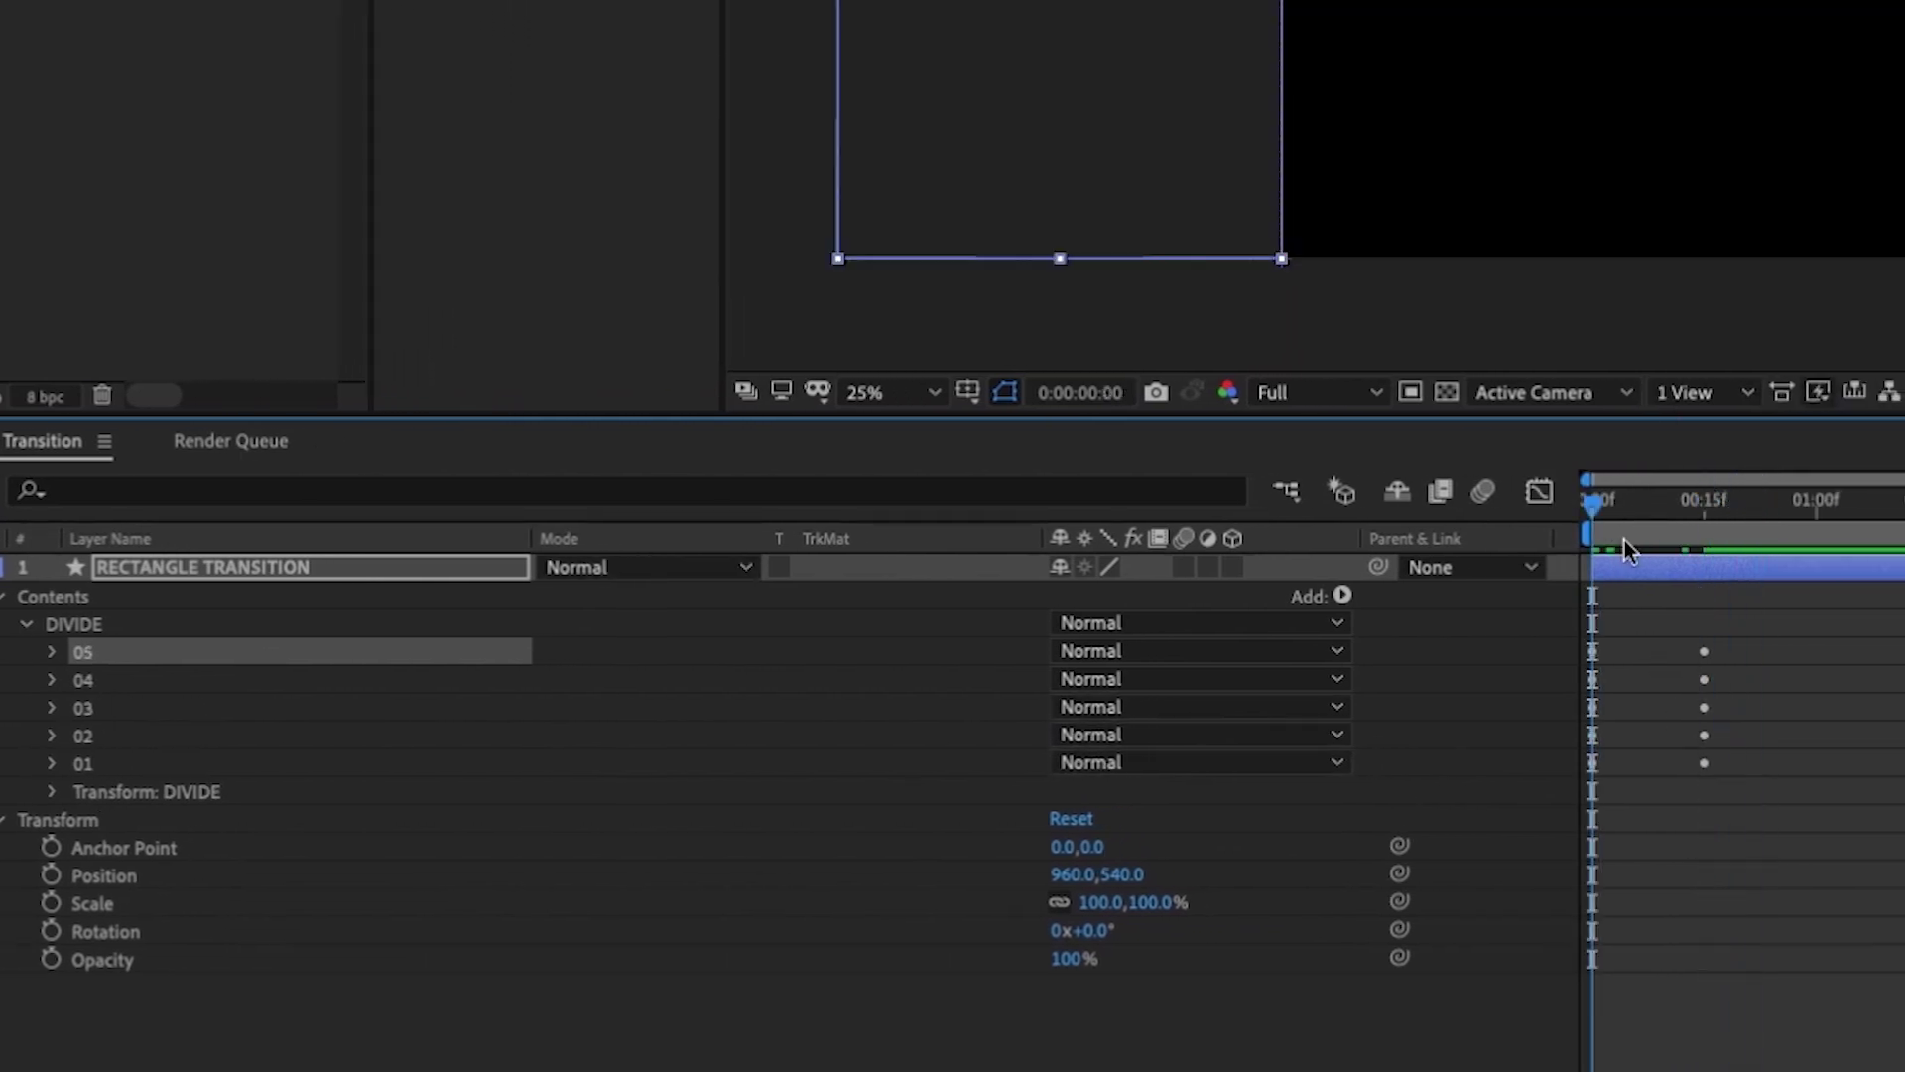
{"action": "key", "text": "u"}
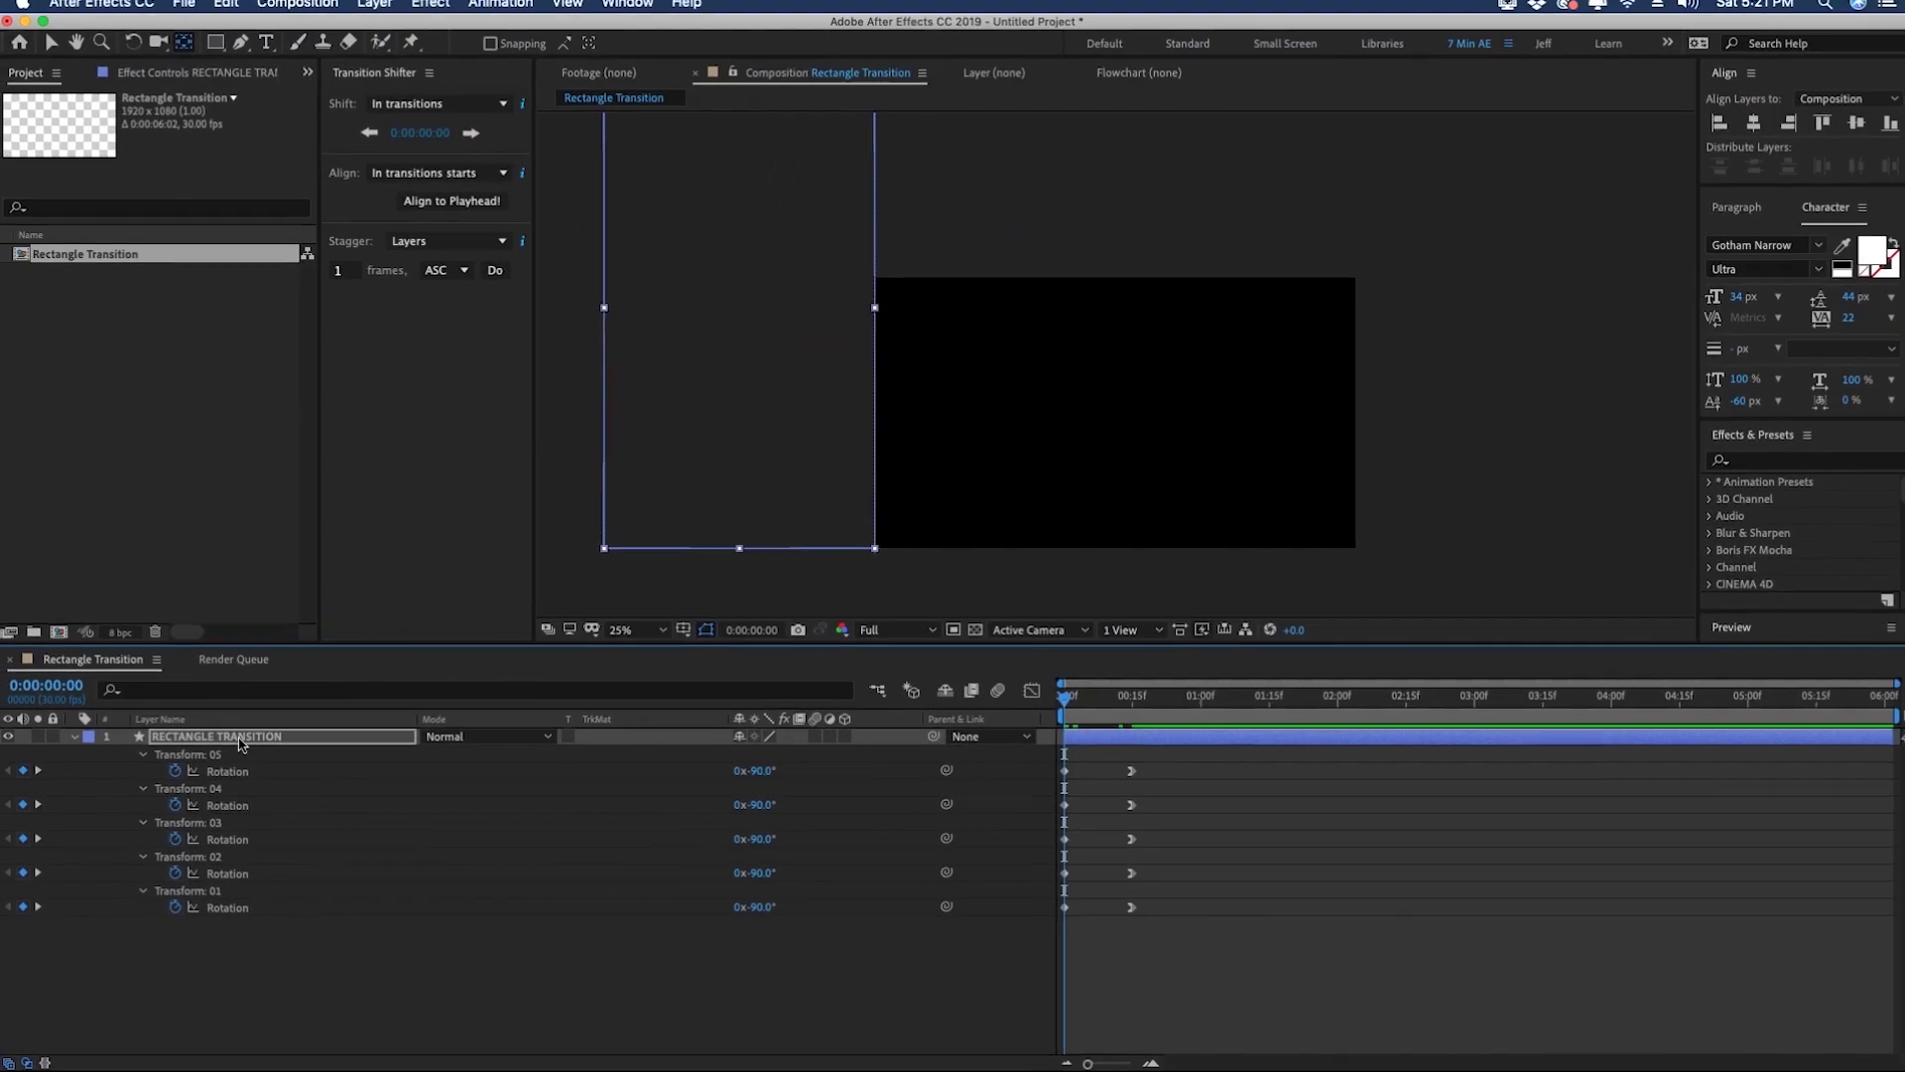
{"action": "left_click_drag", "start_coordinate": [1084, 1063], "coordinate": [1100, 1063]}
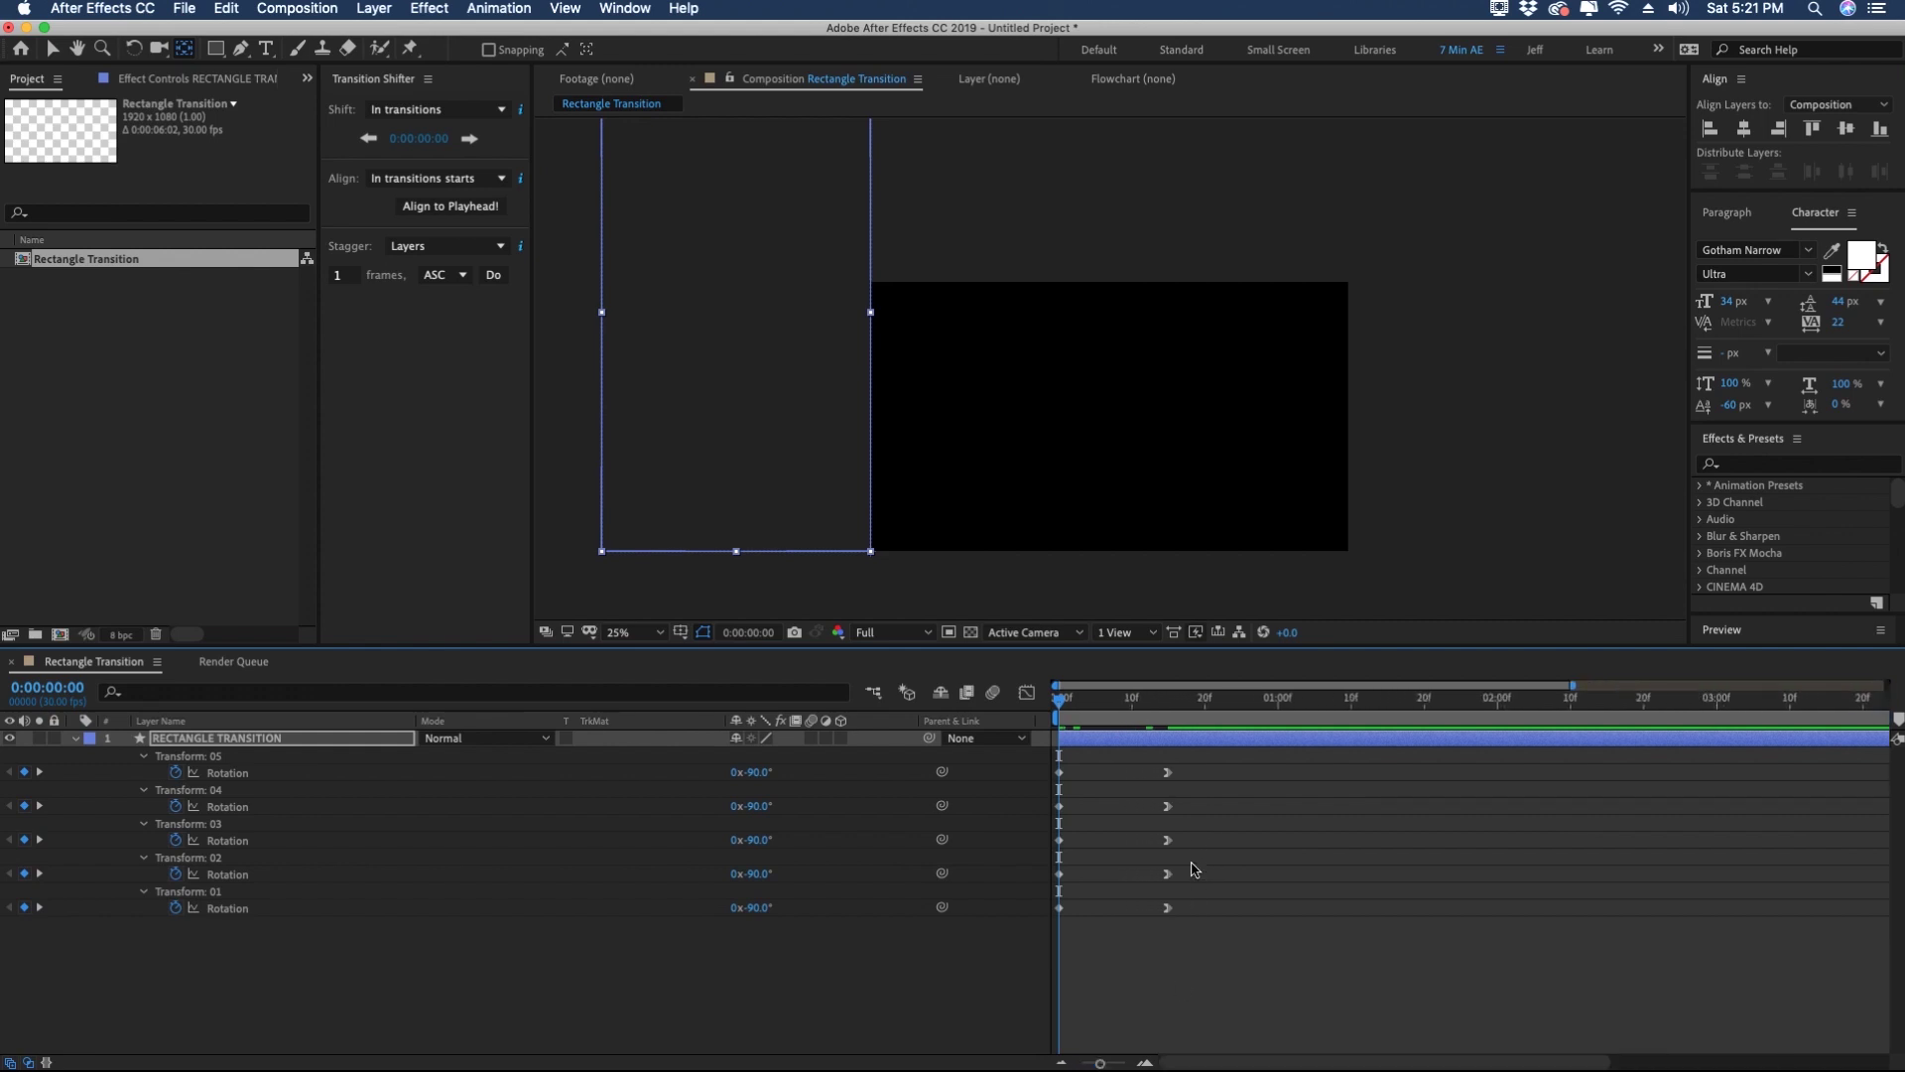
Step: Shift both Rotation keyframes of group 02 so they start at frame 3
{"action": "key", "text": "Page_Down"}
{"action": "key", "text": "Page_Down"}
{"action": "key", "text": "Page_Down"}
{"action": "left_click_drag", "start_coordinate": [1182, 868], "coordinate": [1072, 888]}
{"action": "left_click_drag", "start_coordinate": [1241, 864], "coordinate": [1081, 875]}
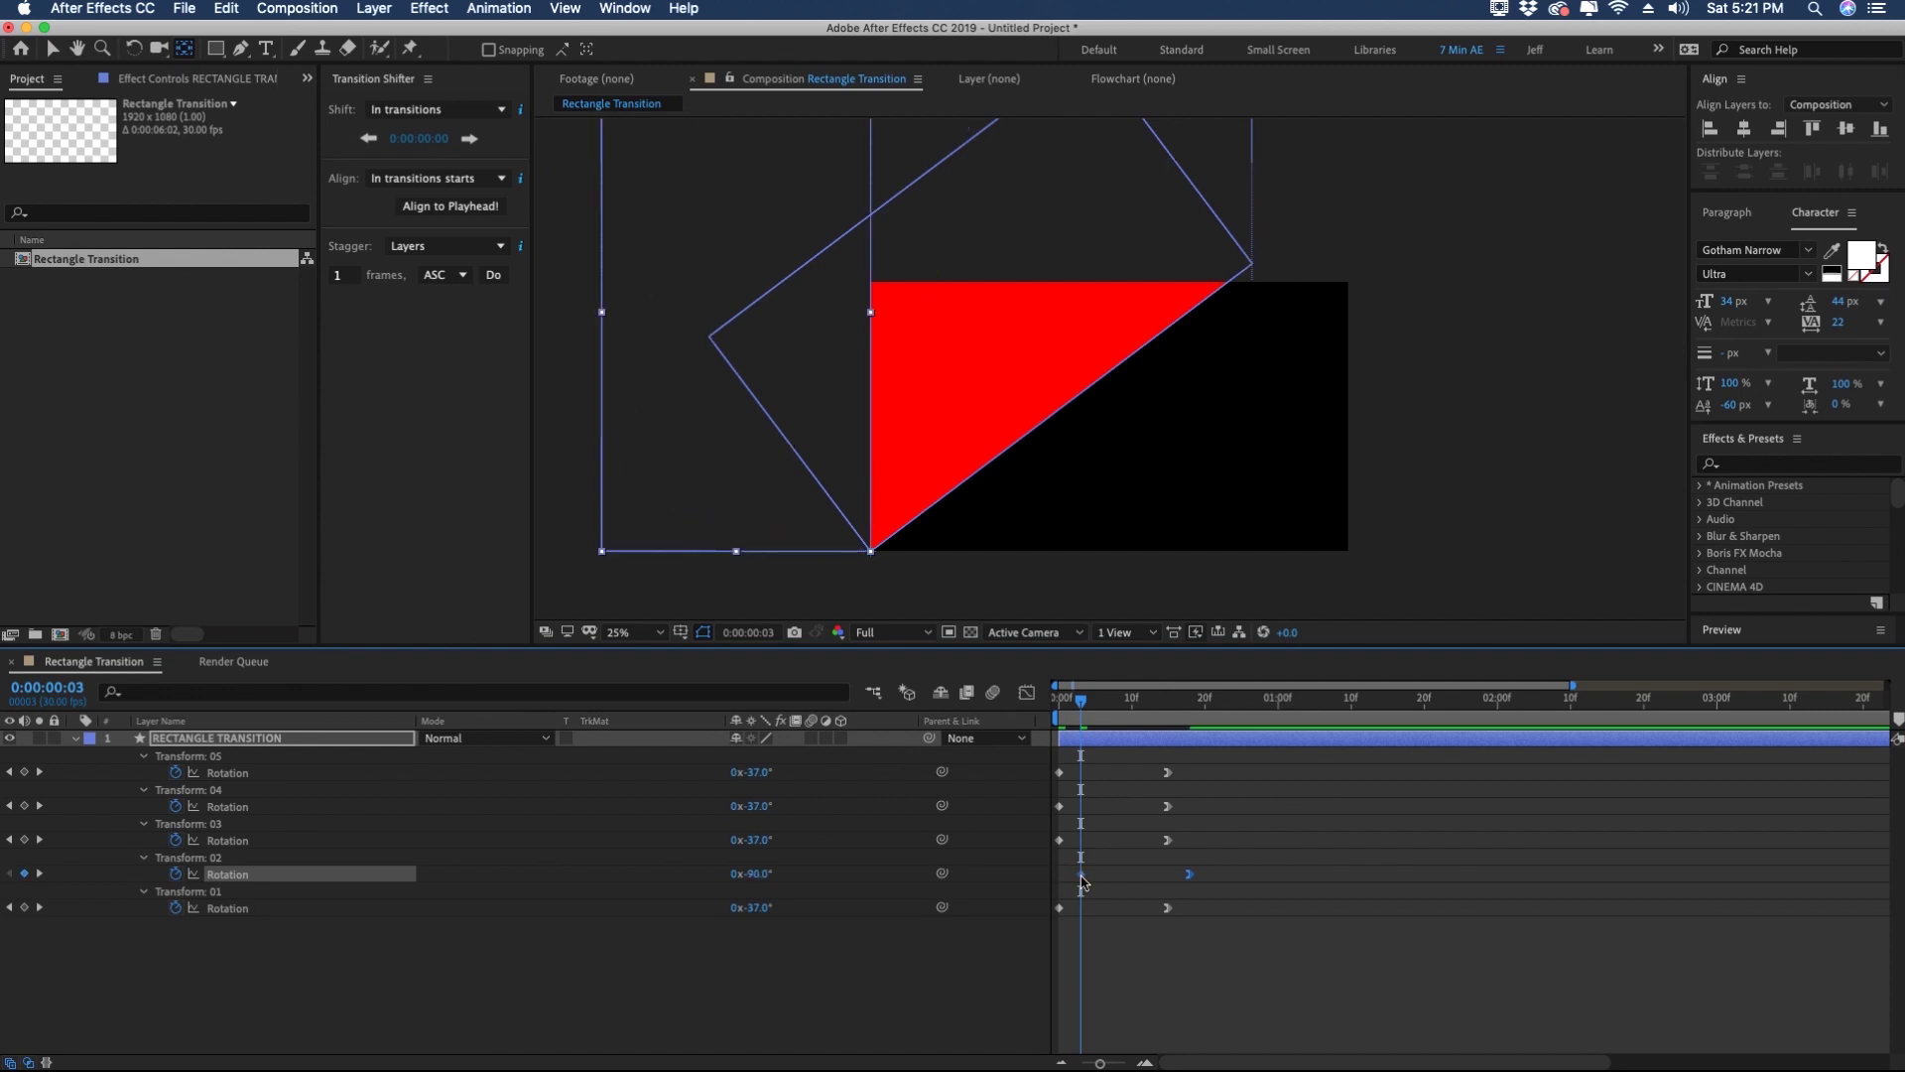
Step: Shift the Rotation keyframes of group 03 to start at frame 6 and those of group 04 to start at frame 9
{"action": "key", "text": "Page_Down"}
{"action": "key", "text": "Page_Down"}
{"action": "key", "text": "Page_Down"}
{"action": "left_click_drag", "start_coordinate": [1184, 835], "coordinate": [1053, 814]}
{"action": "key", "text": "Page_Down"}
{"action": "key", "text": "Page_Down"}
{"action": "key", "text": "Page_Down"}
{"action": "left_click_drag", "start_coordinate": [1059, 808], "coordinate": [1124, 811]}
Step: Shift both Rotation keyframes of group 05 so they start at frame 12
{"action": "key", "text": "Page_Down"}
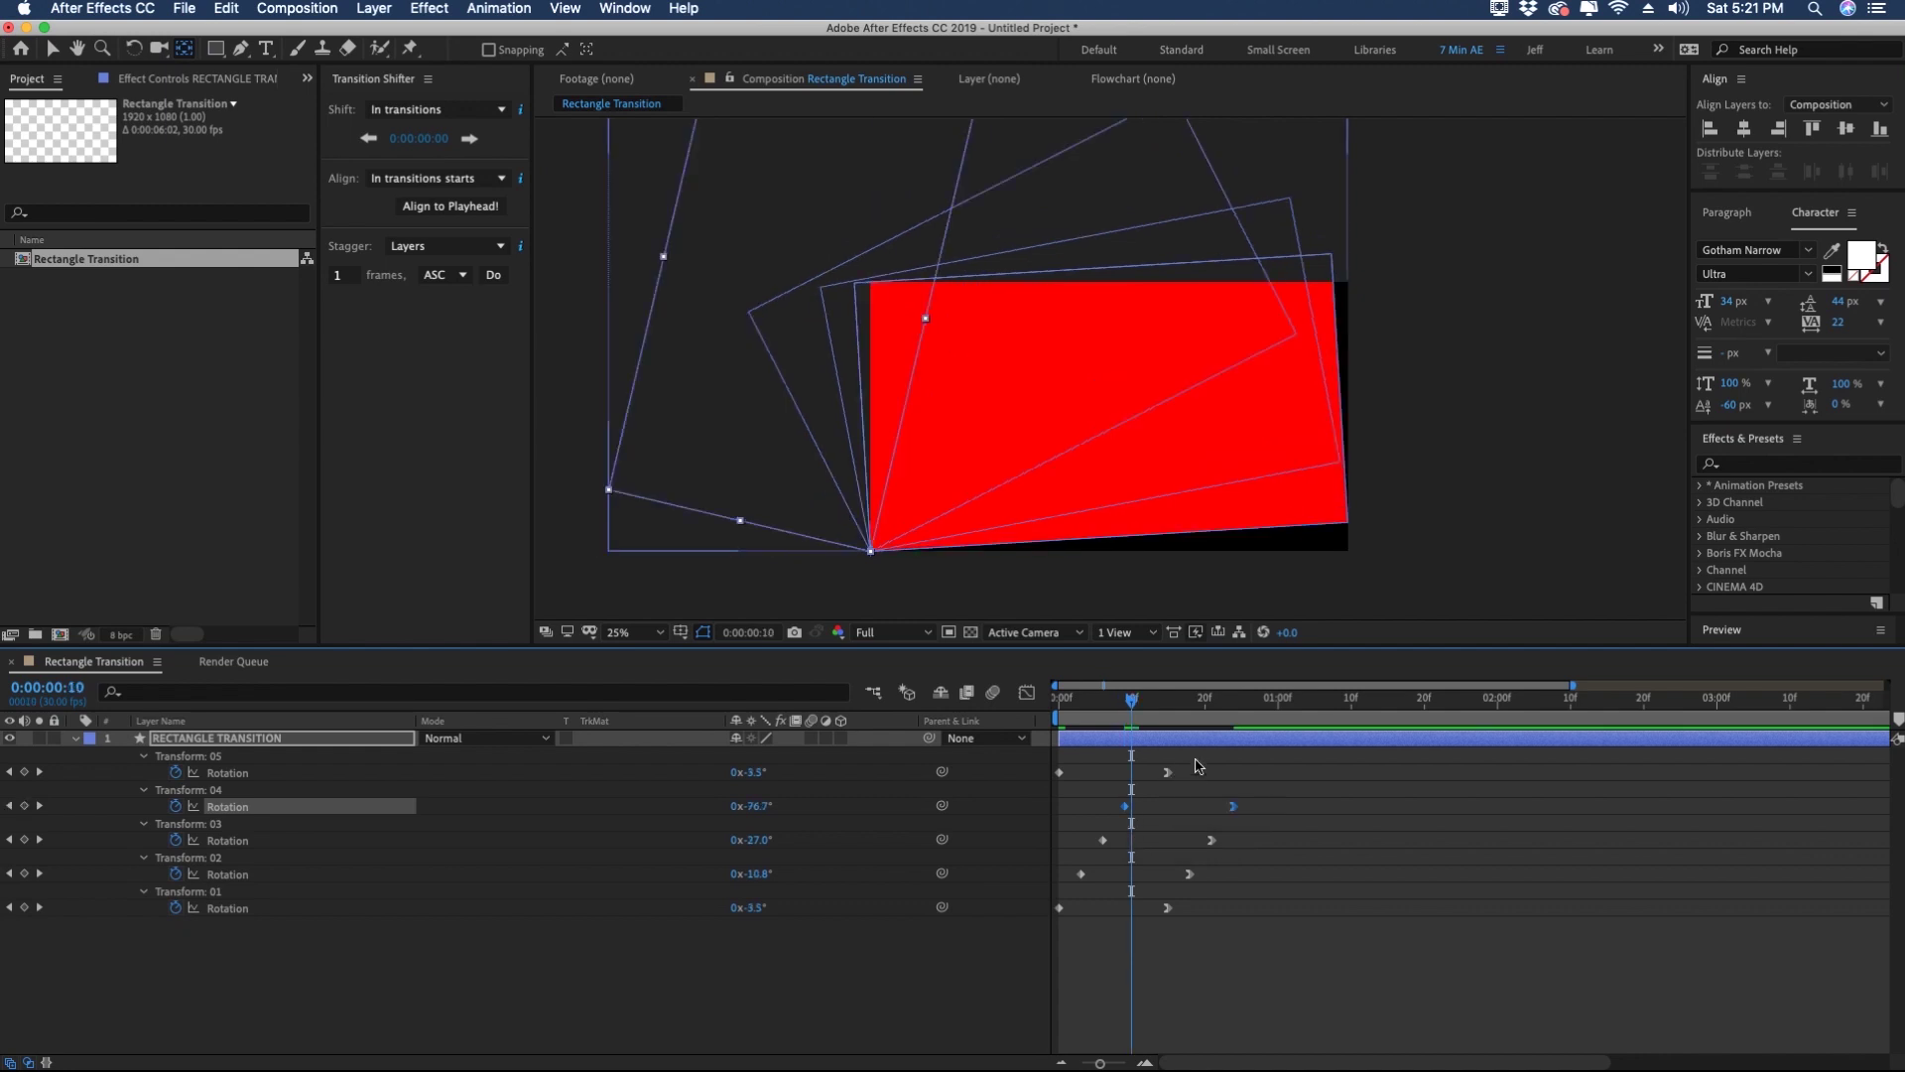
{"action": "left_click_drag", "start_coordinate": [1198, 761], "coordinate": [1051, 791]}
{"action": "left_click_drag", "start_coordinate": [1076, 783], "coordinate": [1146, 781]}
Step: Preview the staggered rectangle rotation from the composition start and return to frame 0
{"action": "left_click_drag", "start_coordinate": [1079, 702], "coordinate": [1034, 712]}
{"action": "key", "text": "space"}
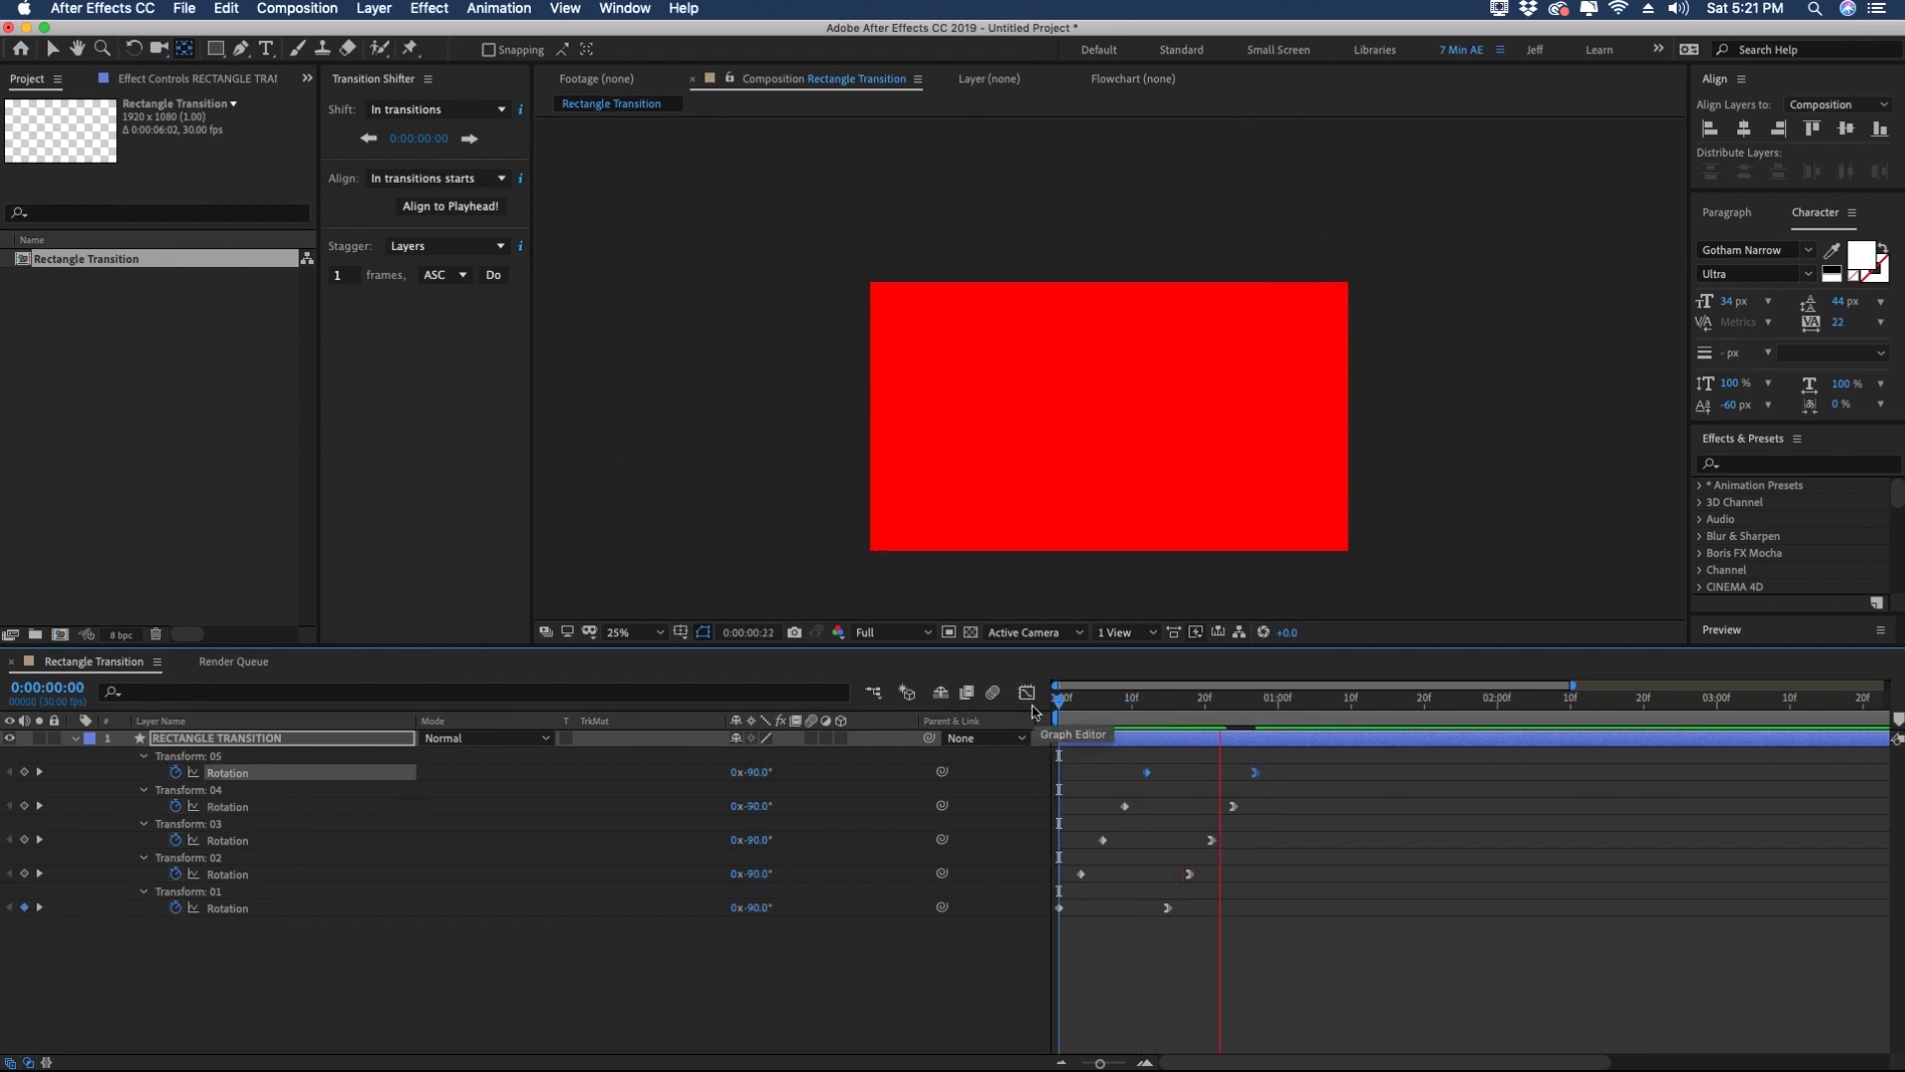
{"action": "key", "text": "space"}
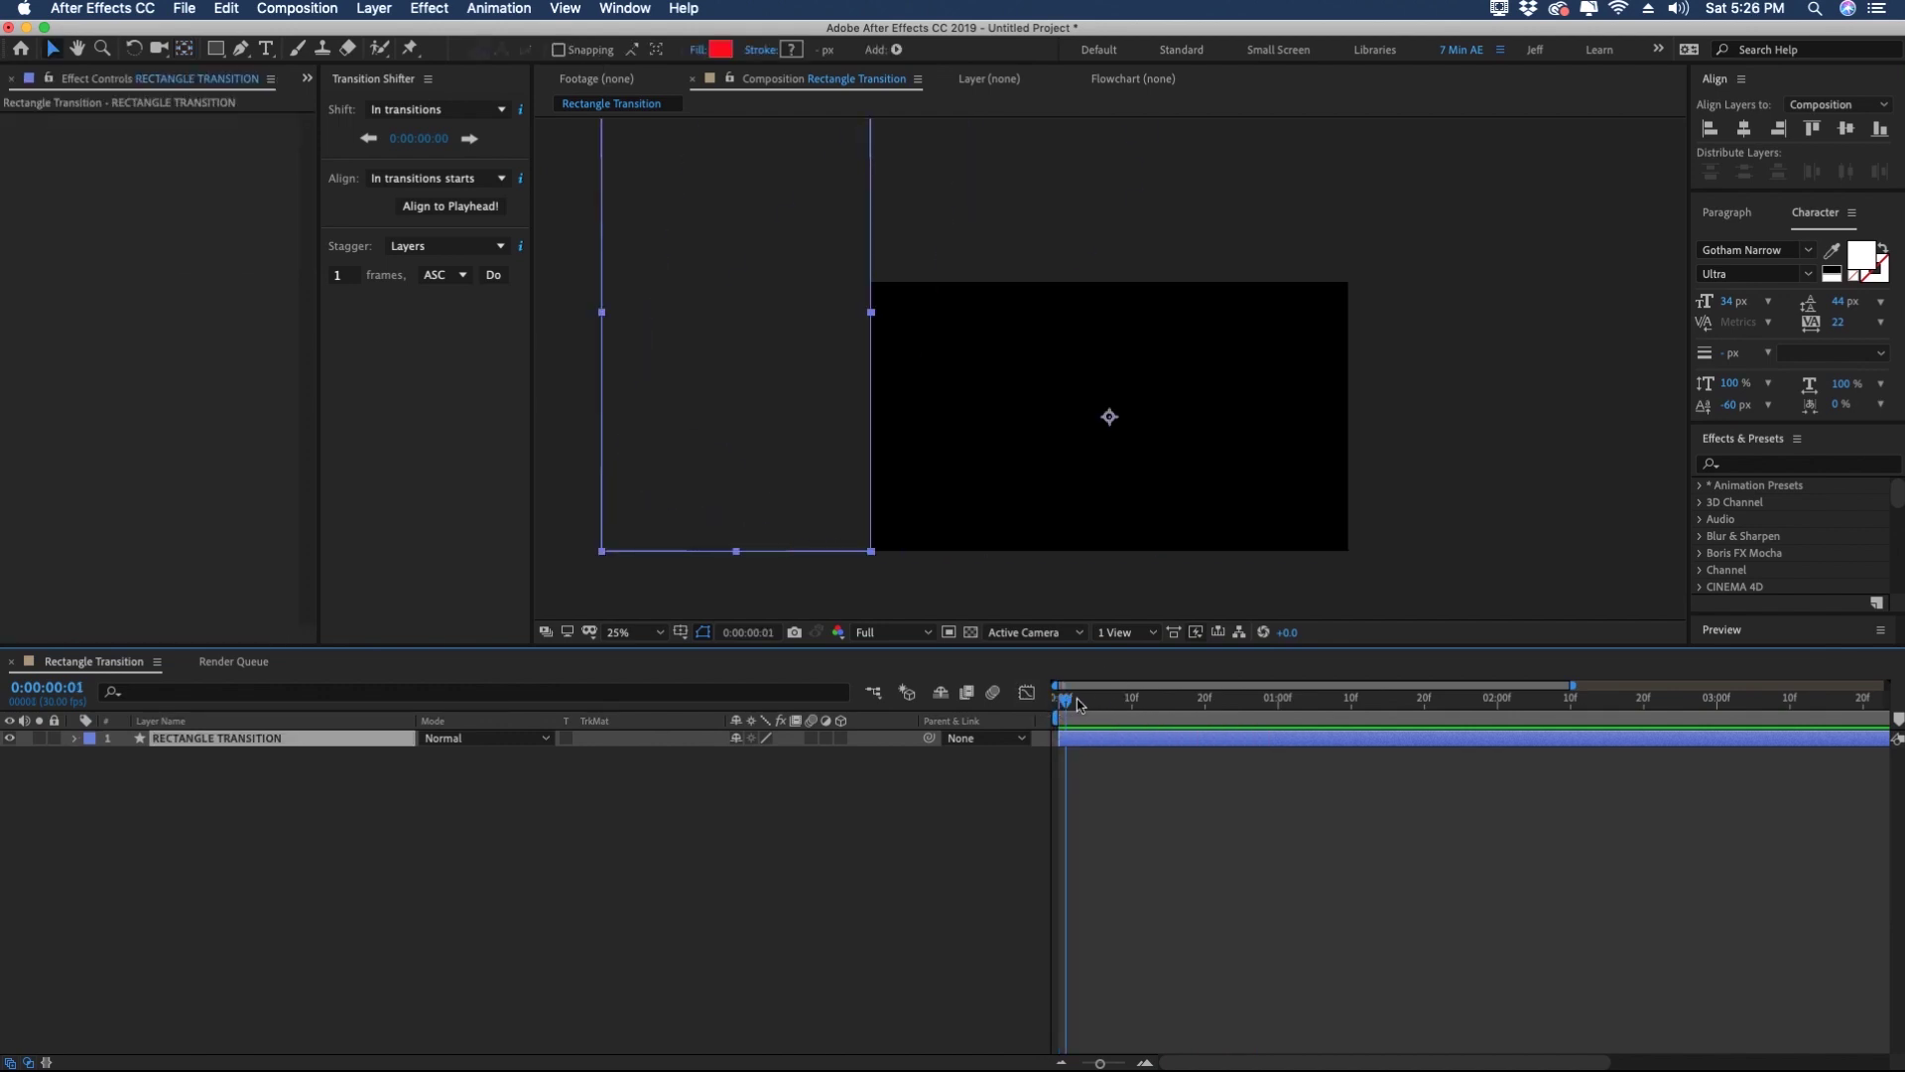
{"action": "mouse_move", "coordinate": [1079, 704]}
{"action": "left_mouse_down"}
{"action": "mouse_move", "coordinate": [1113, 705]}
{"action": "mouse_move", "coordinate": [1058, 706]}
{"action": "left_mouse_up"}
Step: Apply a Color Control expression effect to the RECTANGLE TRANSITION layer
{"action": "left_click", "coordinate": [441, 9]}
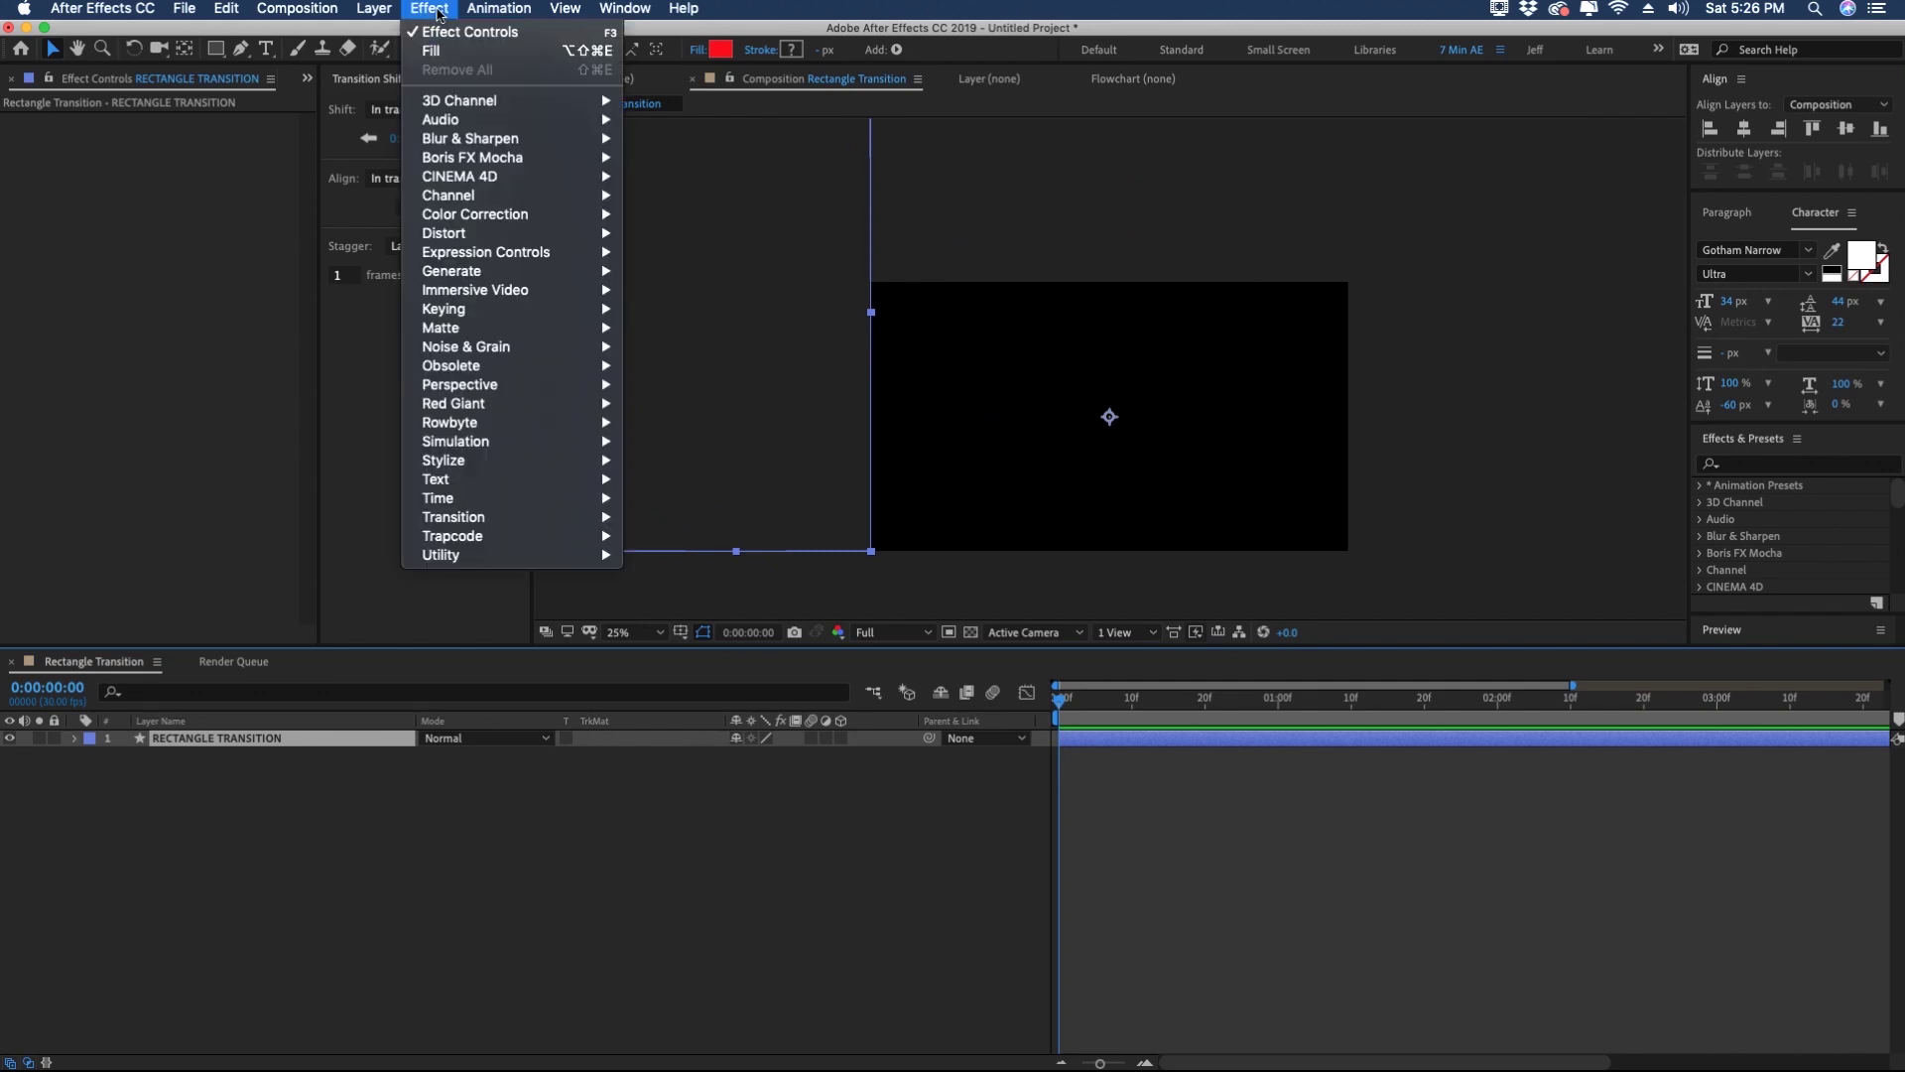
{"action": "mouse_move", "coordinate": [477, 256]}
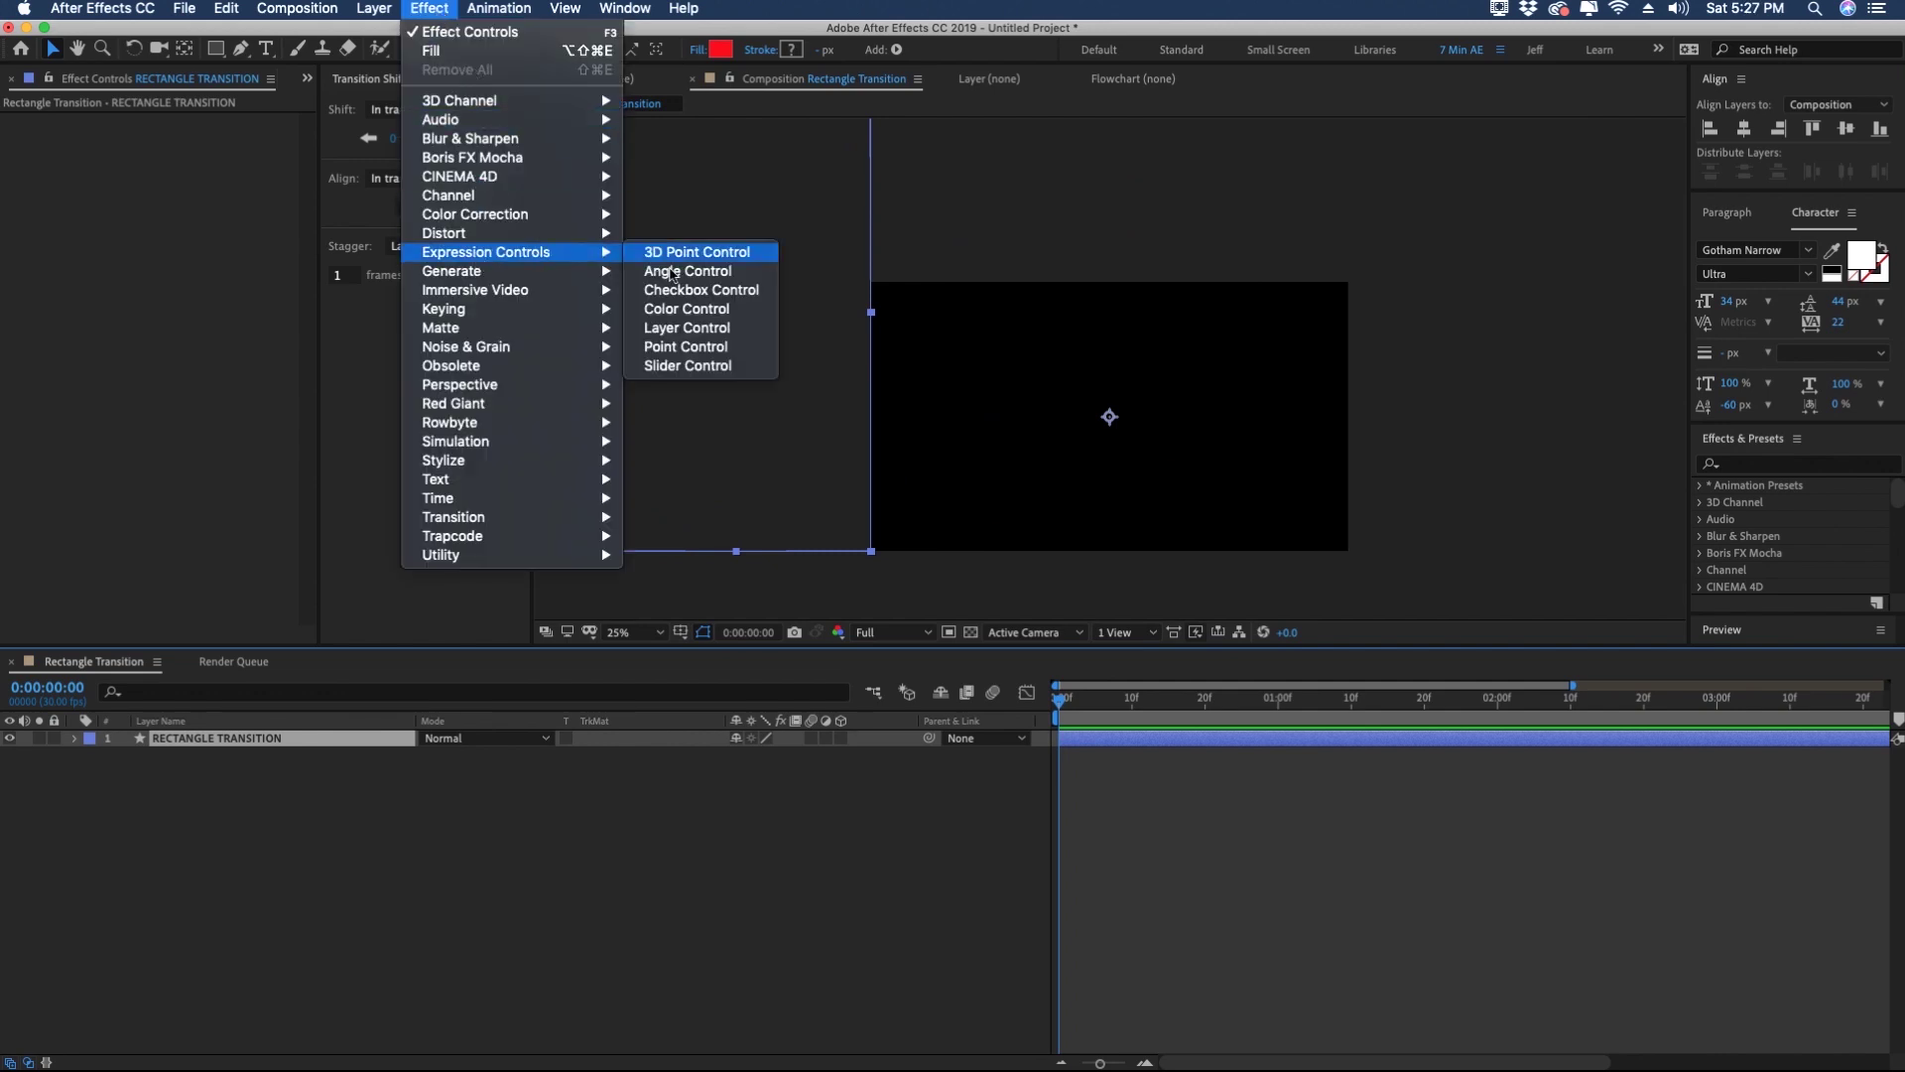
{"action": "left_click", "coordinate": [719, 304]}
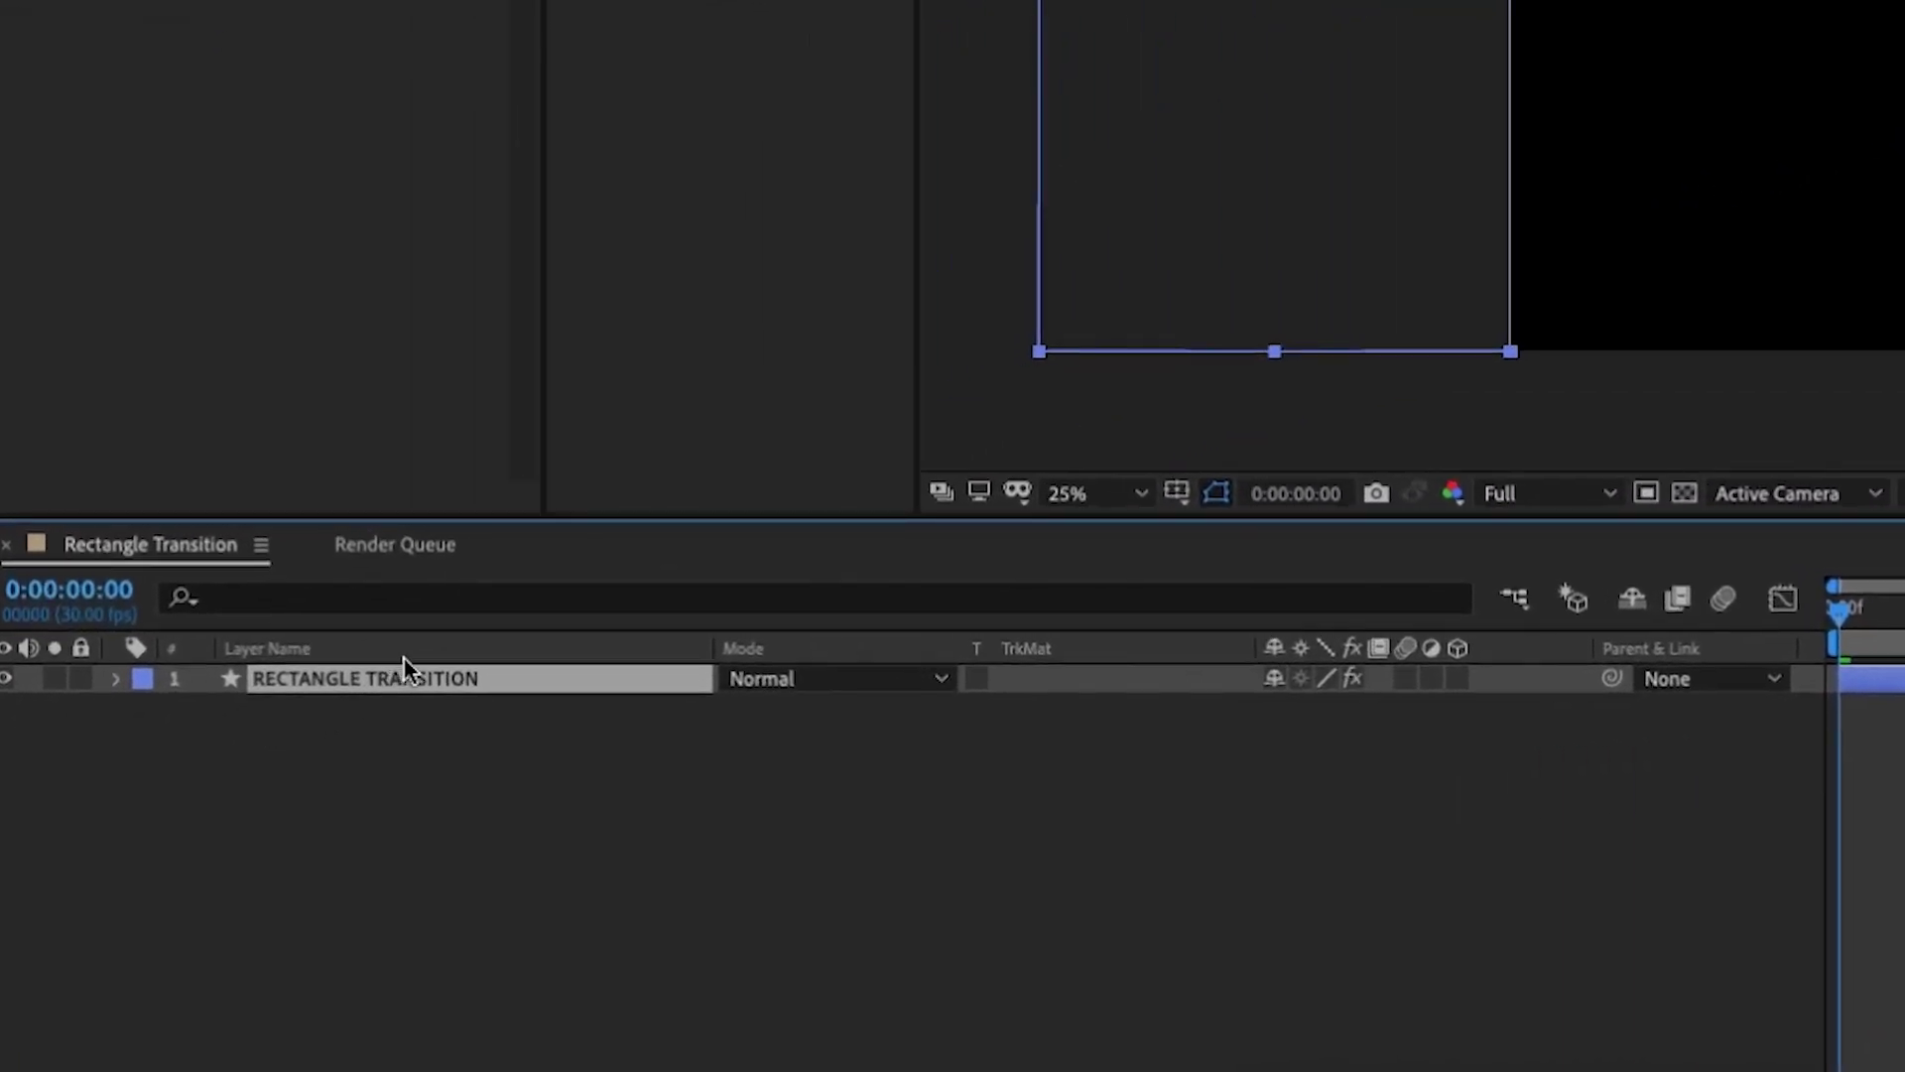
Step: Filter the timeline properties by "color" to list the fill colors of all groups
{"action": "left_click", "coordinate": [270, 606]}
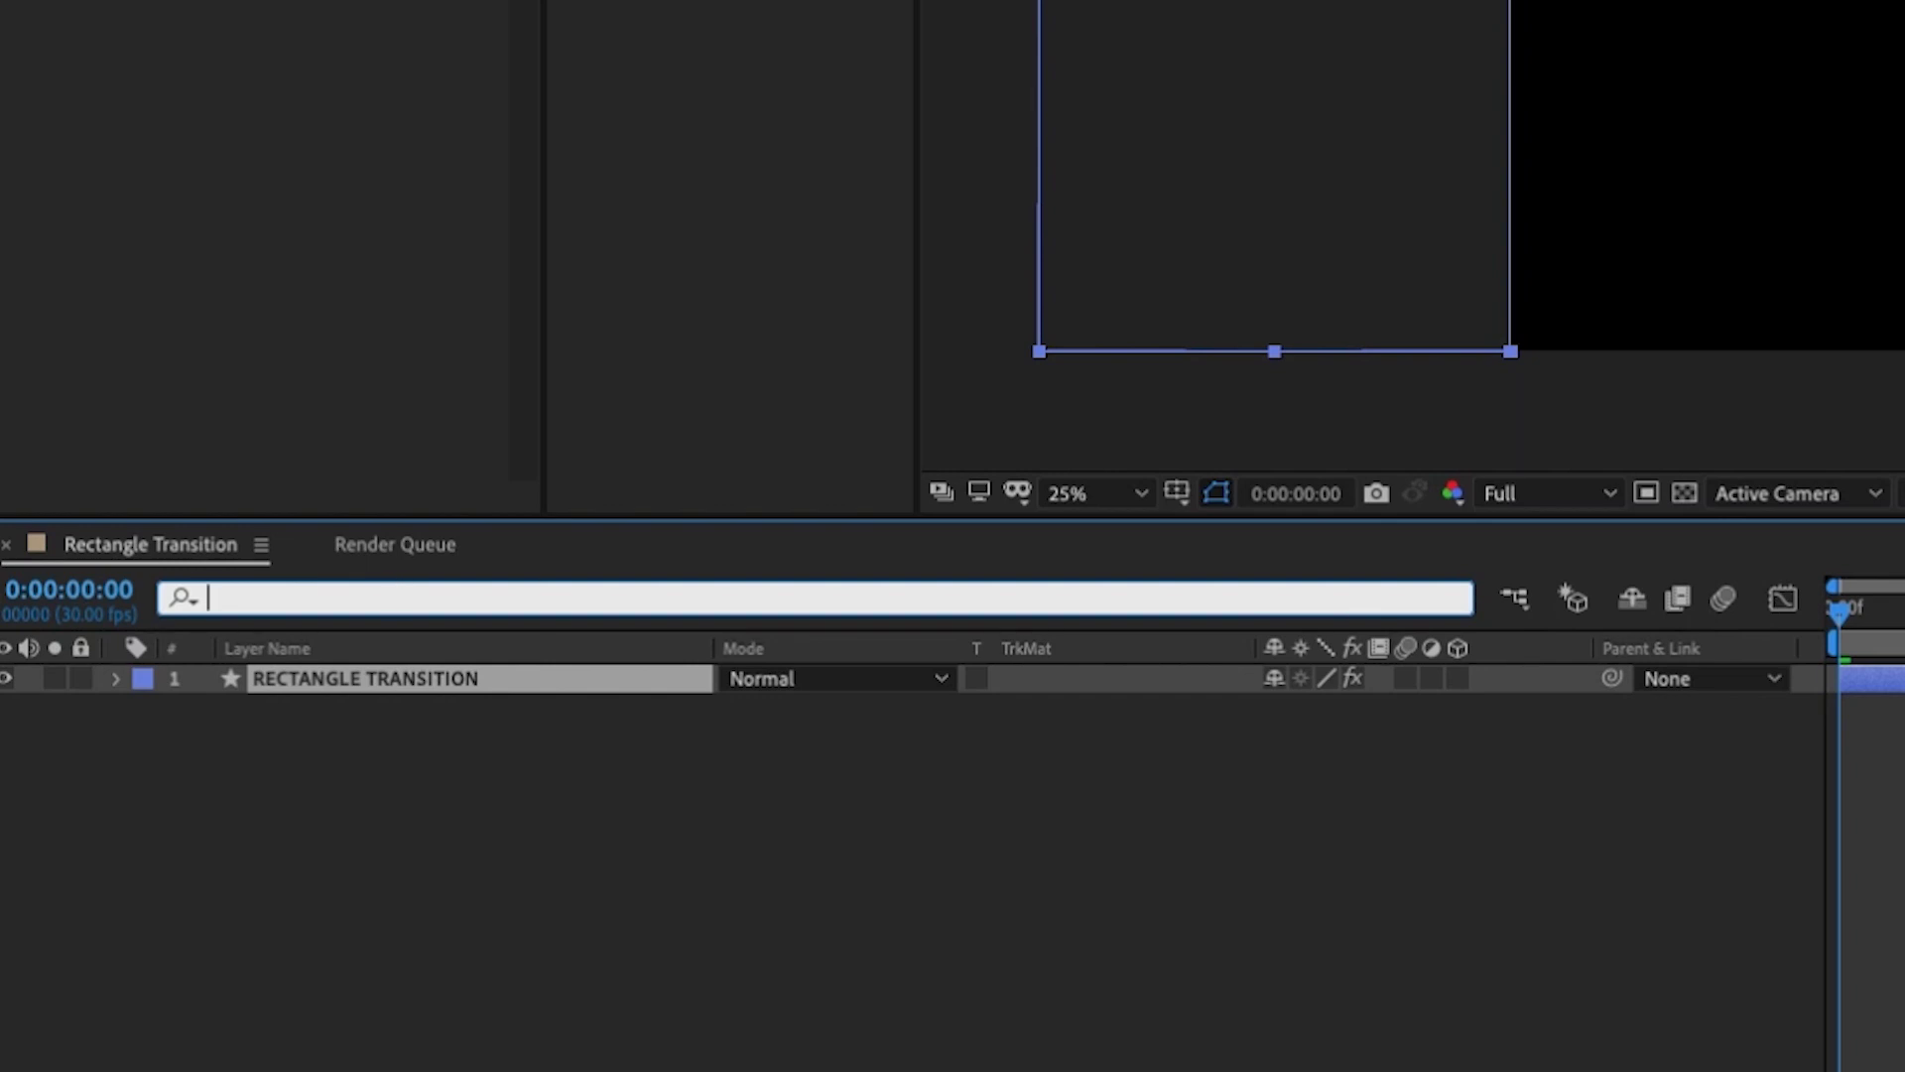
{"action": "type", "text": "colo"}
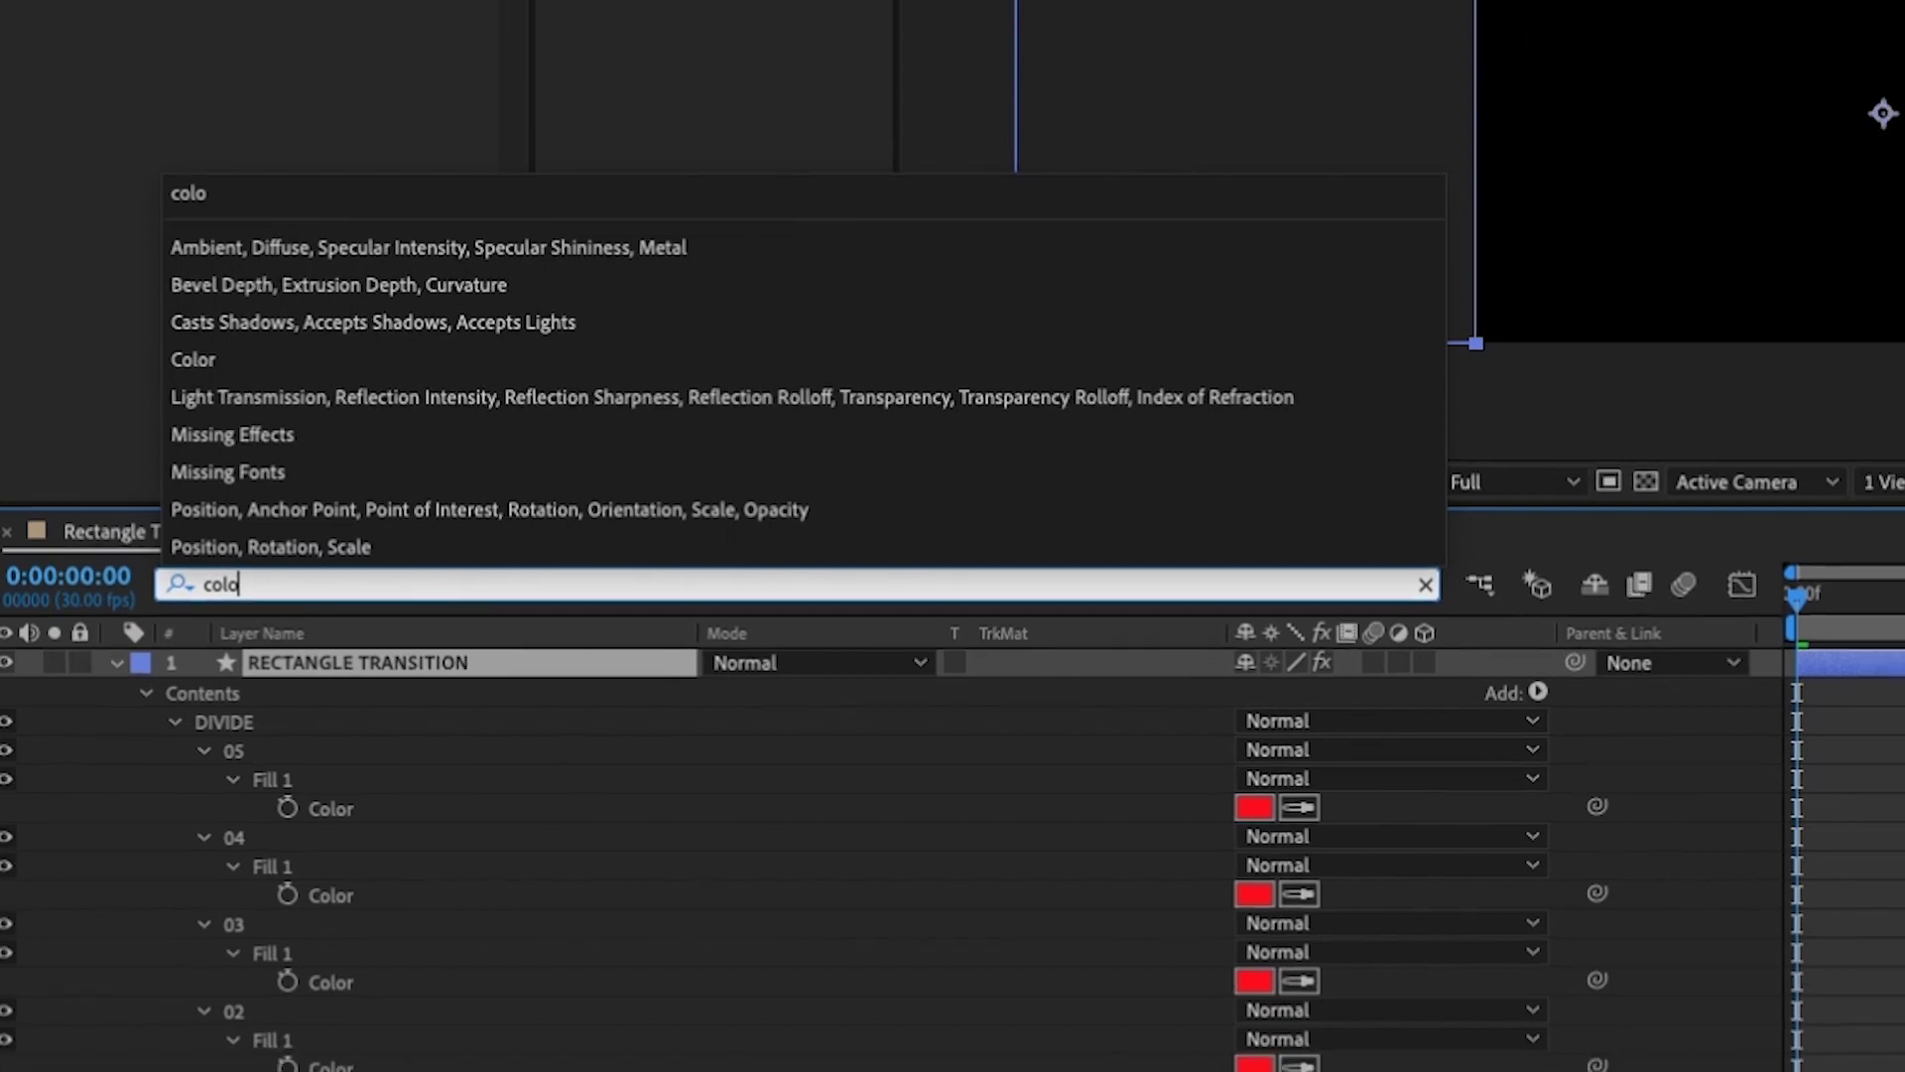
{"action": "type", "text": "r"}
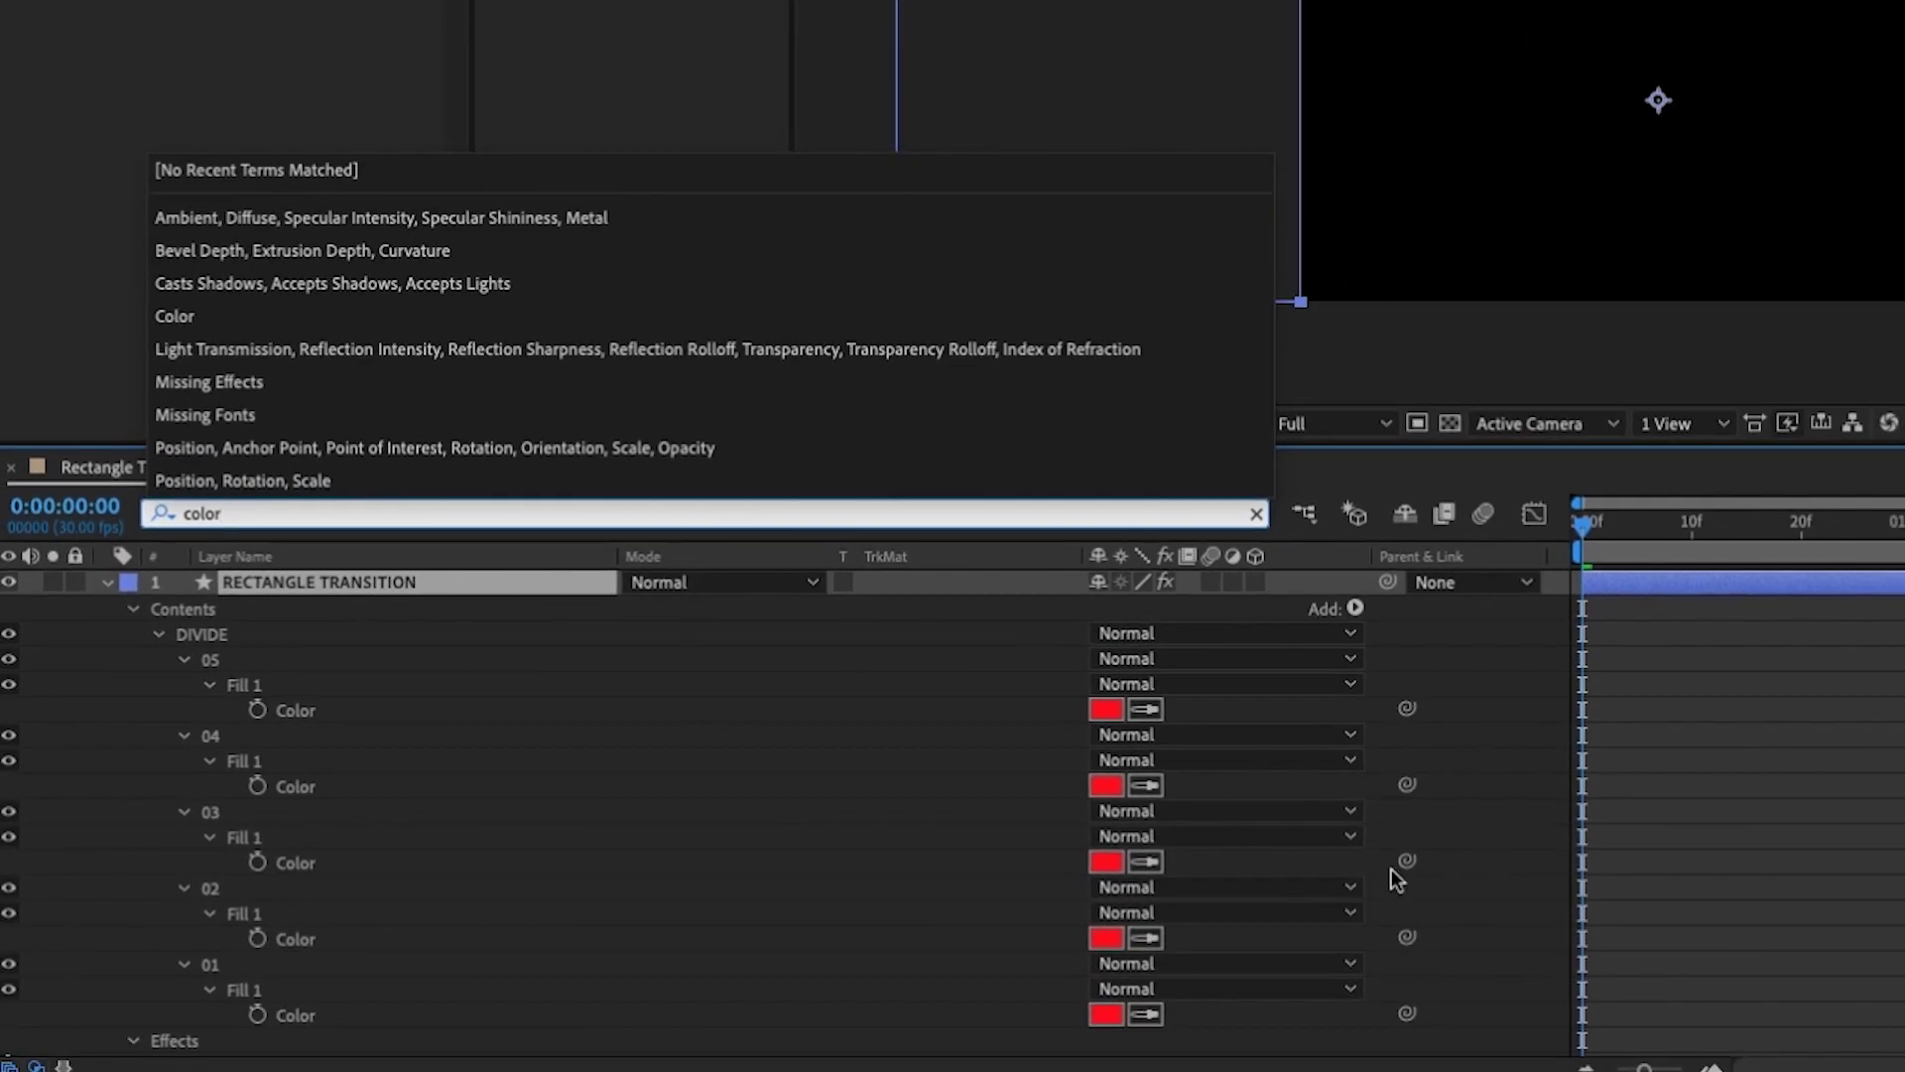
{"action": "left_click", "coordinate": [1515, 865]}
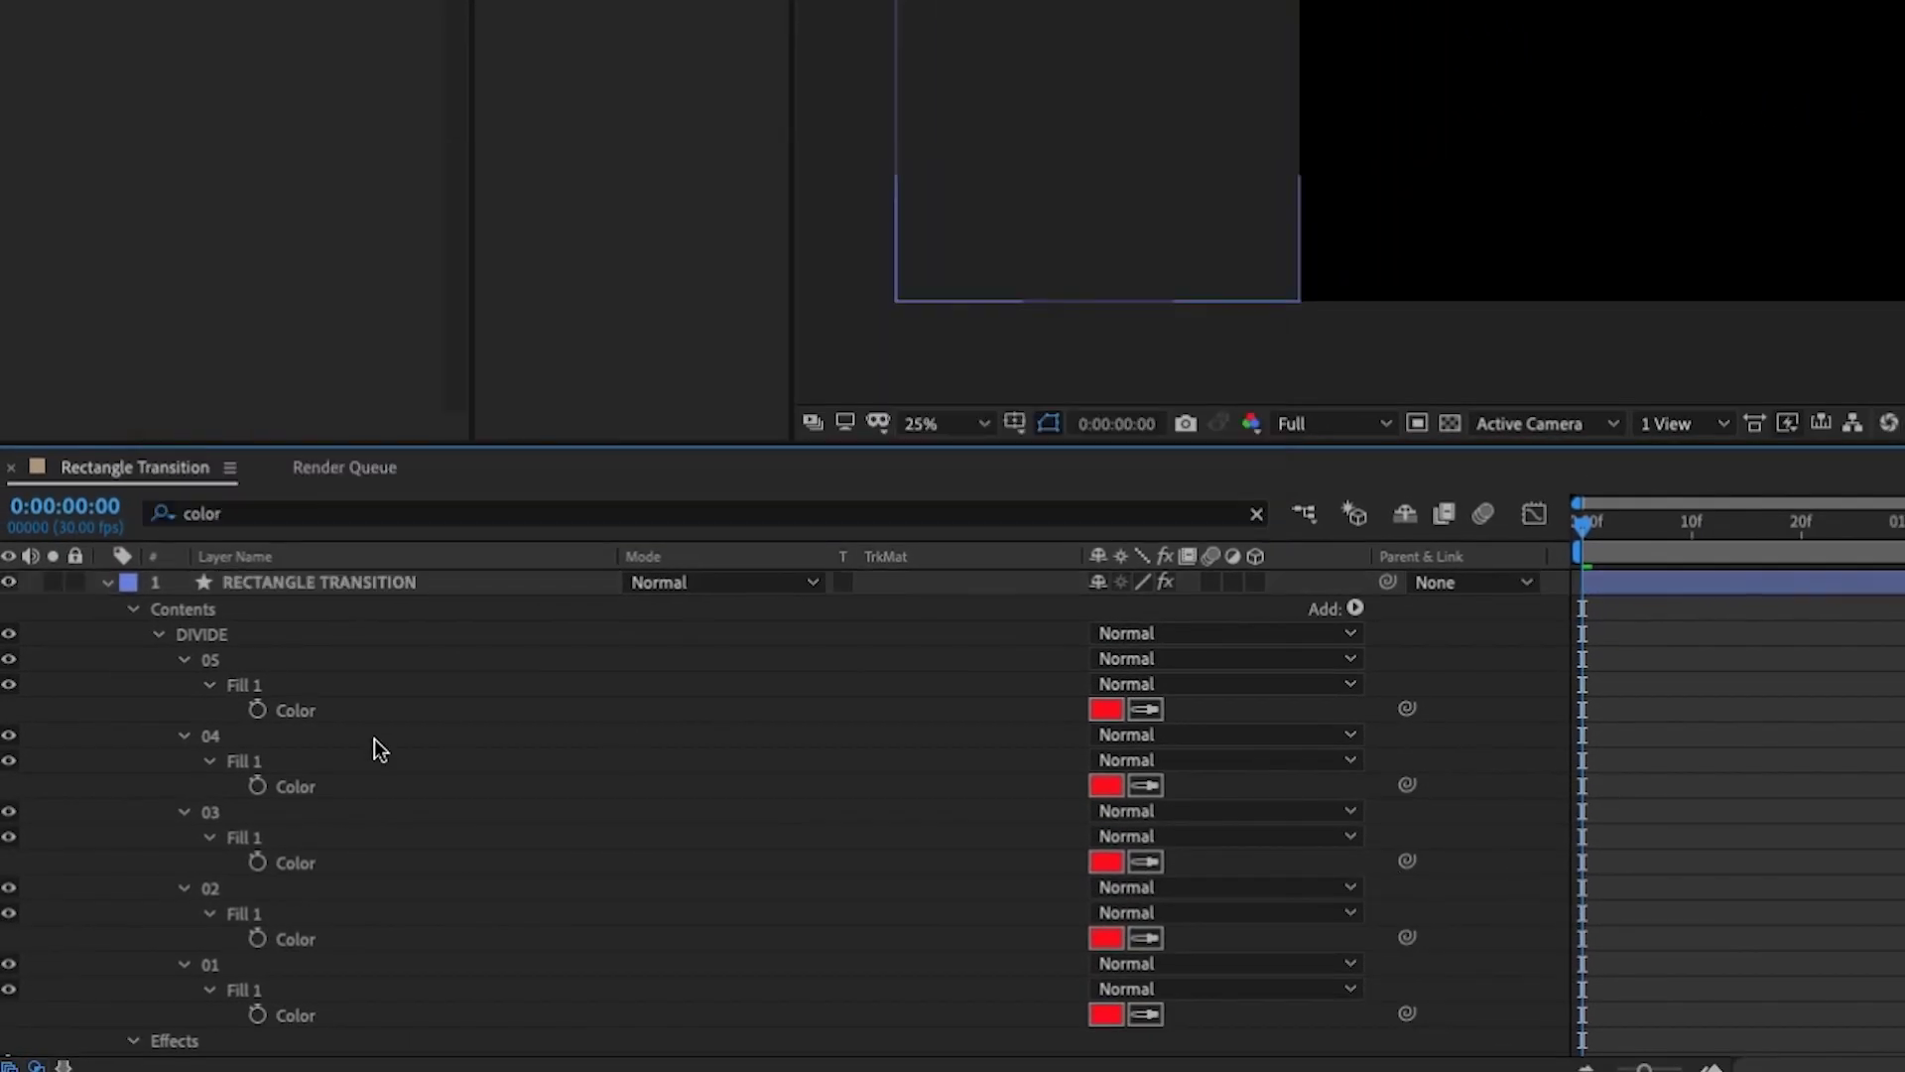
Step: Link the fill Color of groups 01, 02, 03 and 04 each to the fill Color of the group above it
{"action": "scroll", "coordinate": [380, 751], "scroll_direction": "down", "scroll_amount": 1}
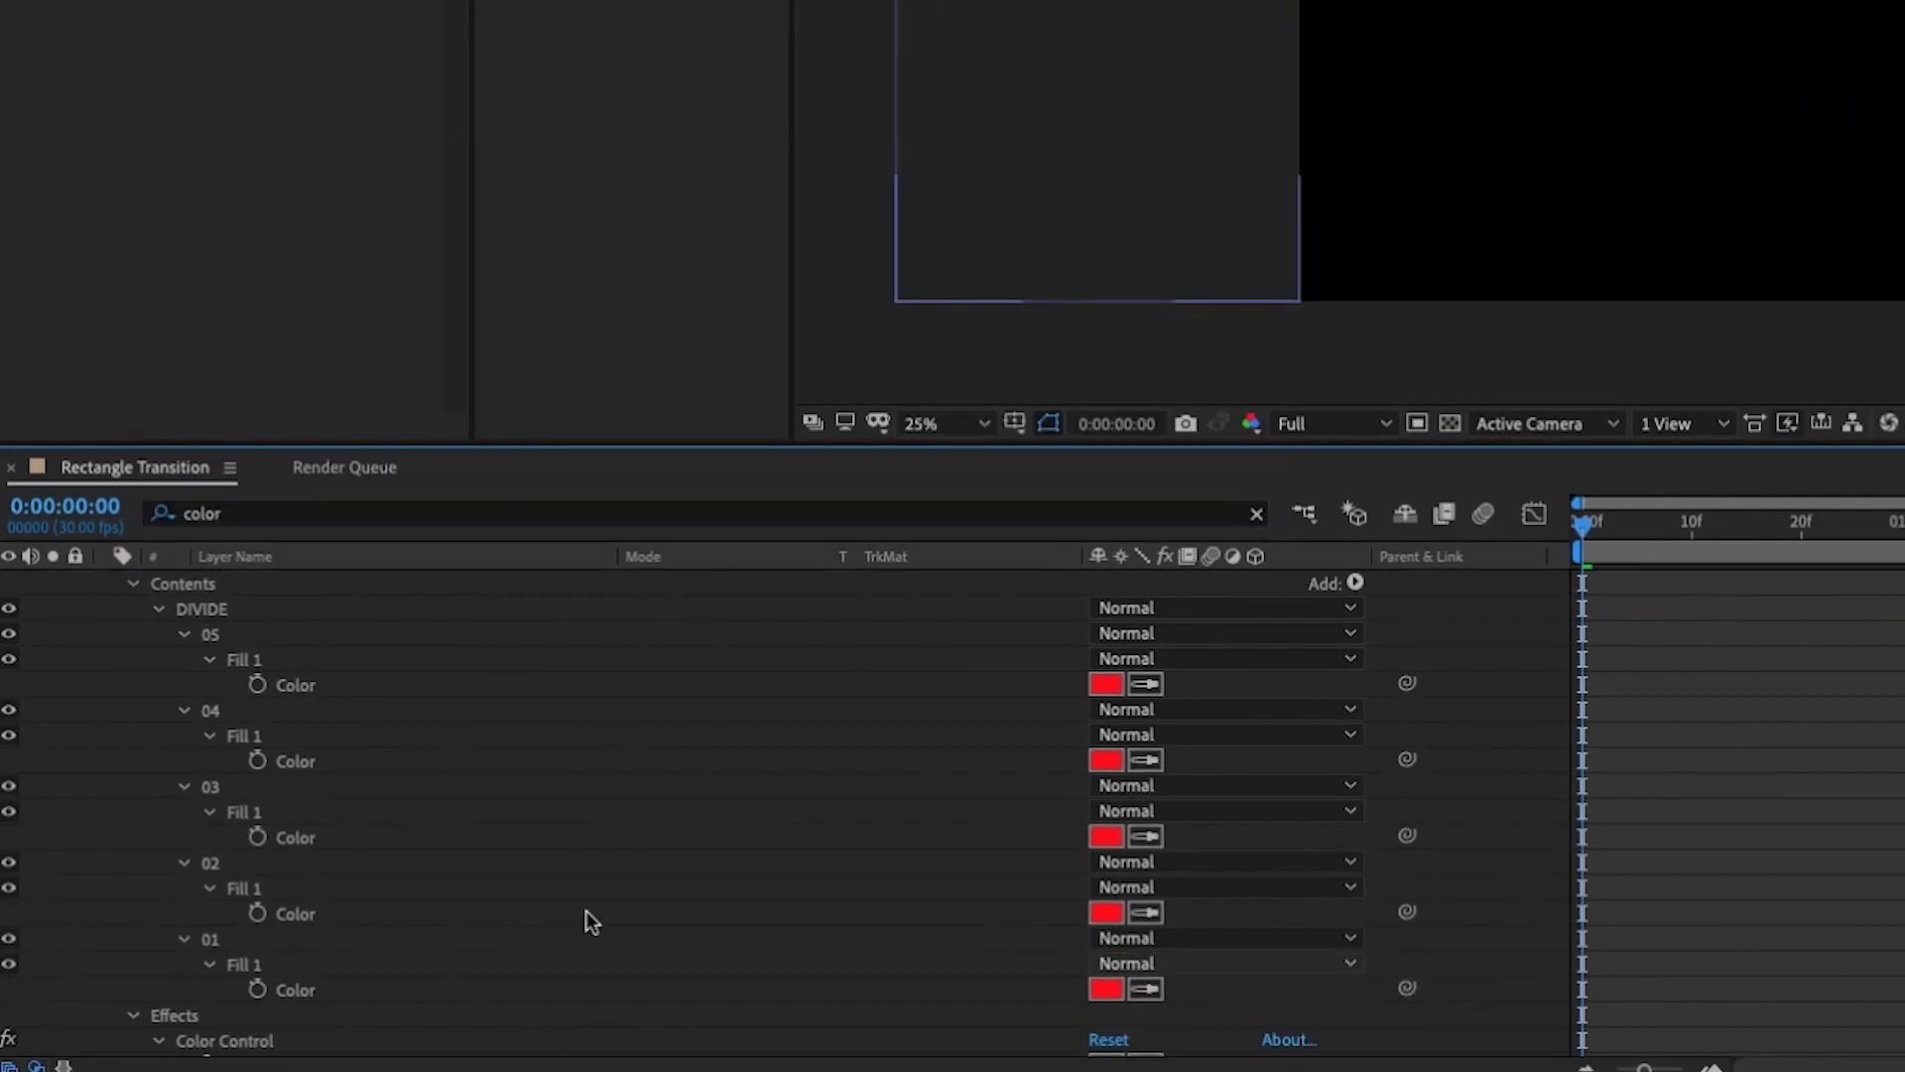
{"action": "left_click_drag", "start_coordinate": [1407, 988], "coordinate": [298, 912]}
{"action": "left_click_drag", "start_coordinate": [1417, 914], "coordinate": [296, 836]}
{"action": "left_click_drag", "start_coordinate": [1407, 836], "coordinate": [327, 762]}
{"action": "left_click_drag", "start_coordinate": [1407, 759], "coordinate": [306, 687]}
Step: Link group 05's fill Color to the Color property of the Color Control effect
{"action": "left_click_drag", "start_coordinate": [1409, 685], "coordinate": [113, 0]}
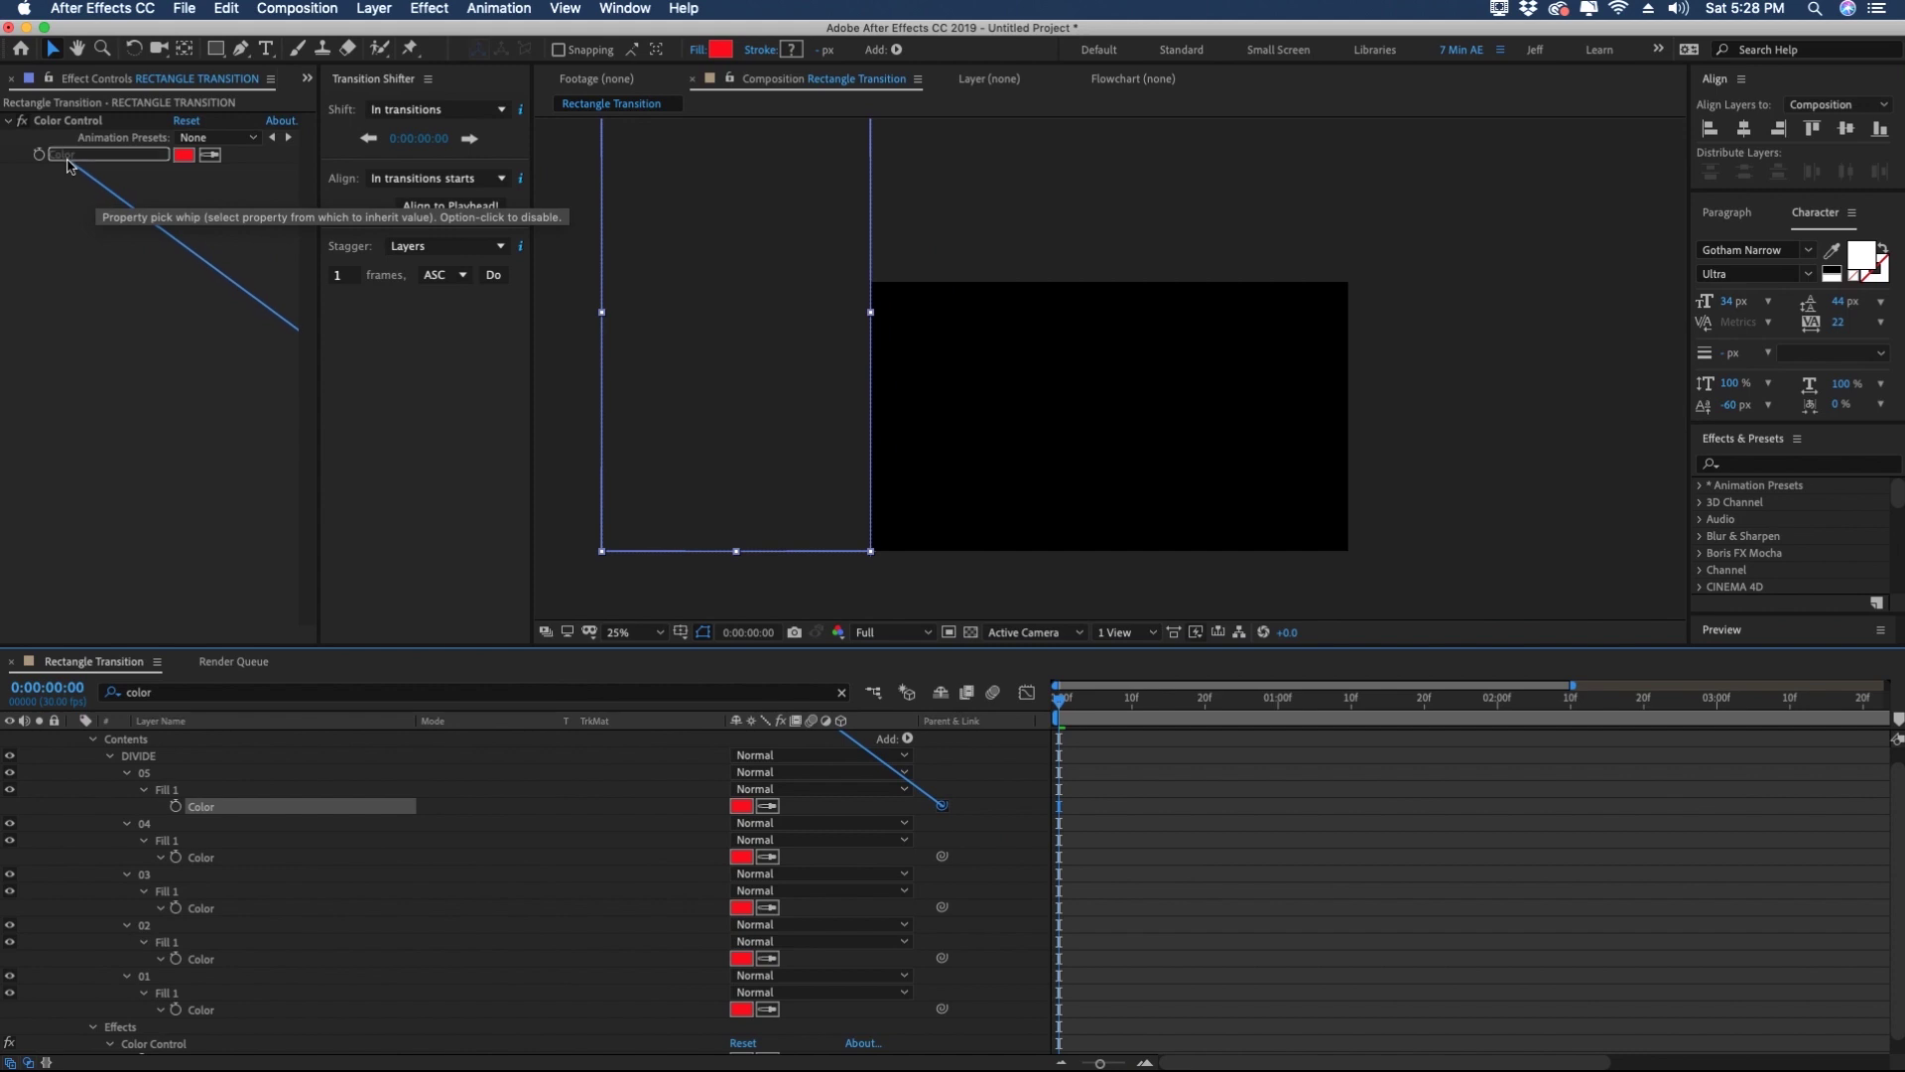
{"action": "left_click_drag", "start_coordinate": [68, 165], "coordinate": [67, 165]}
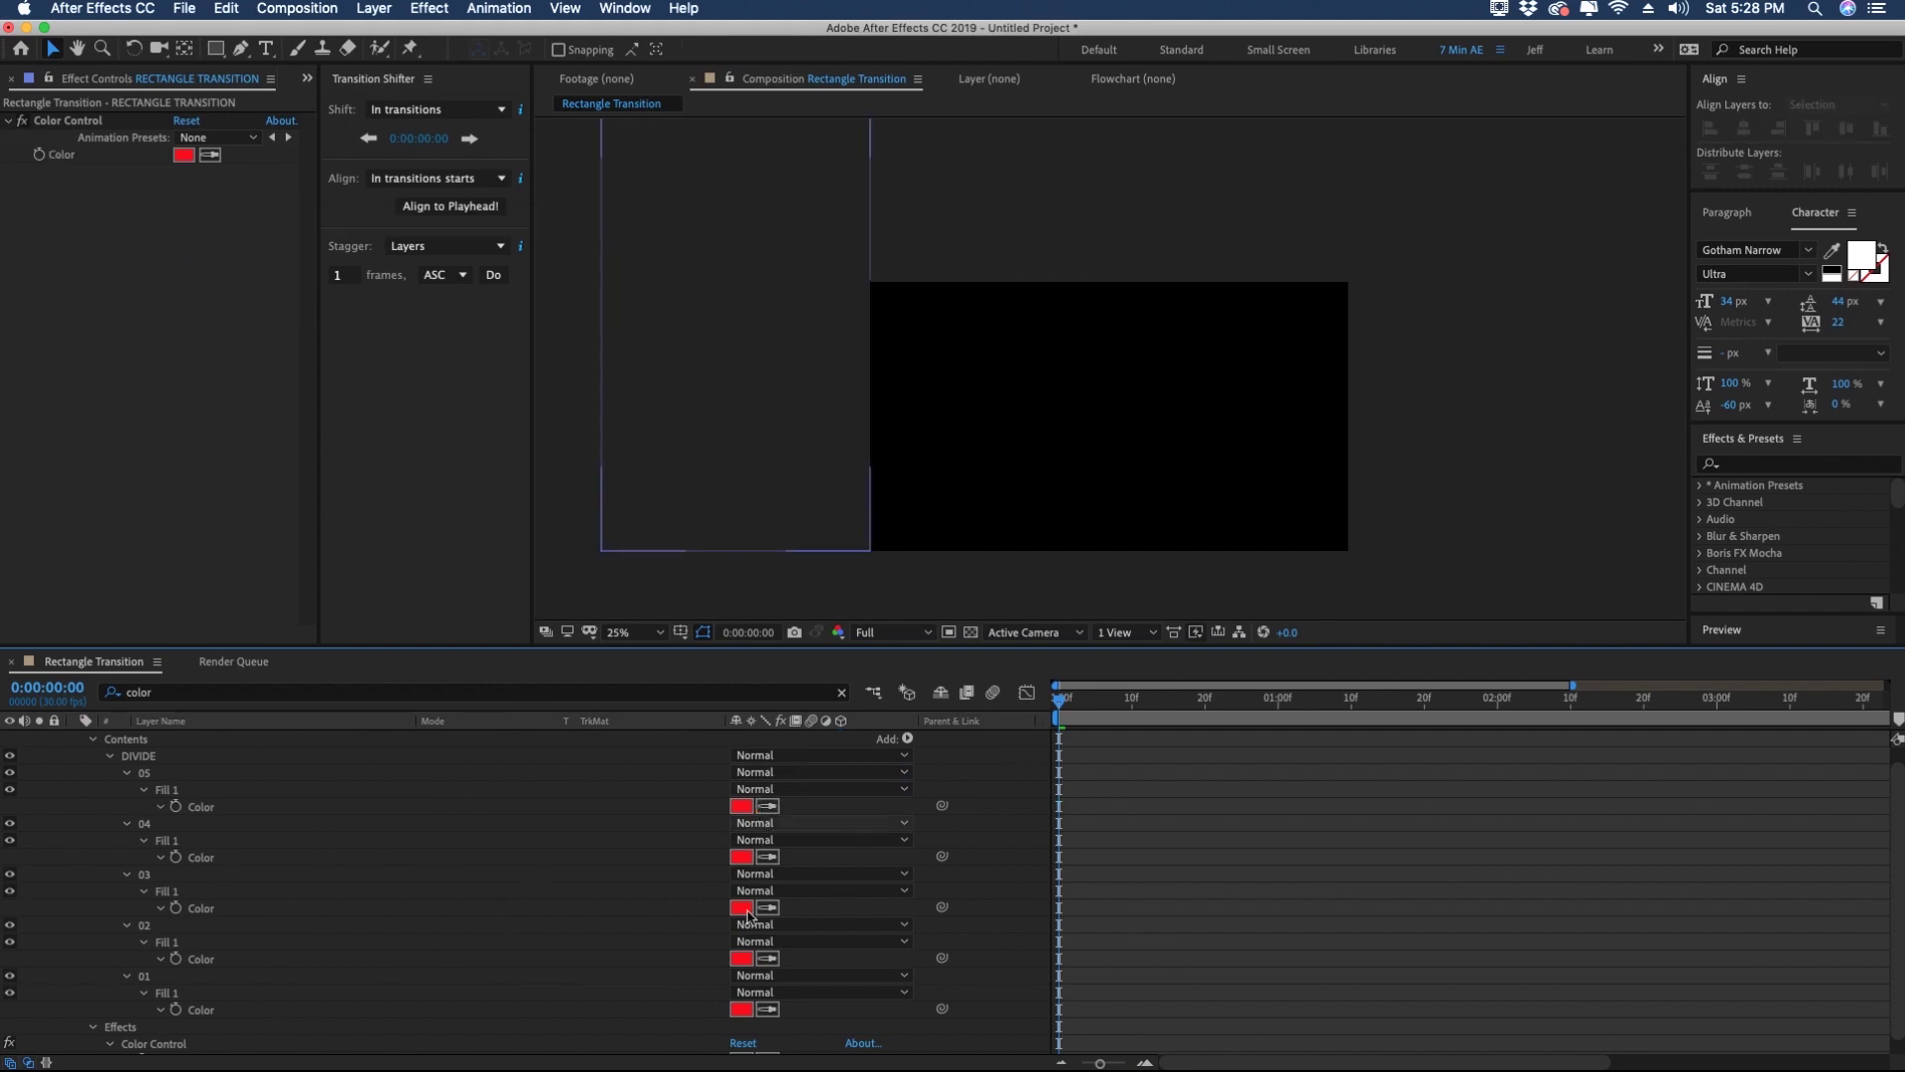
{"action": "scroll", "coordinate": [281, 722], "scroll_direction": "up", "scroll_amount": 1}
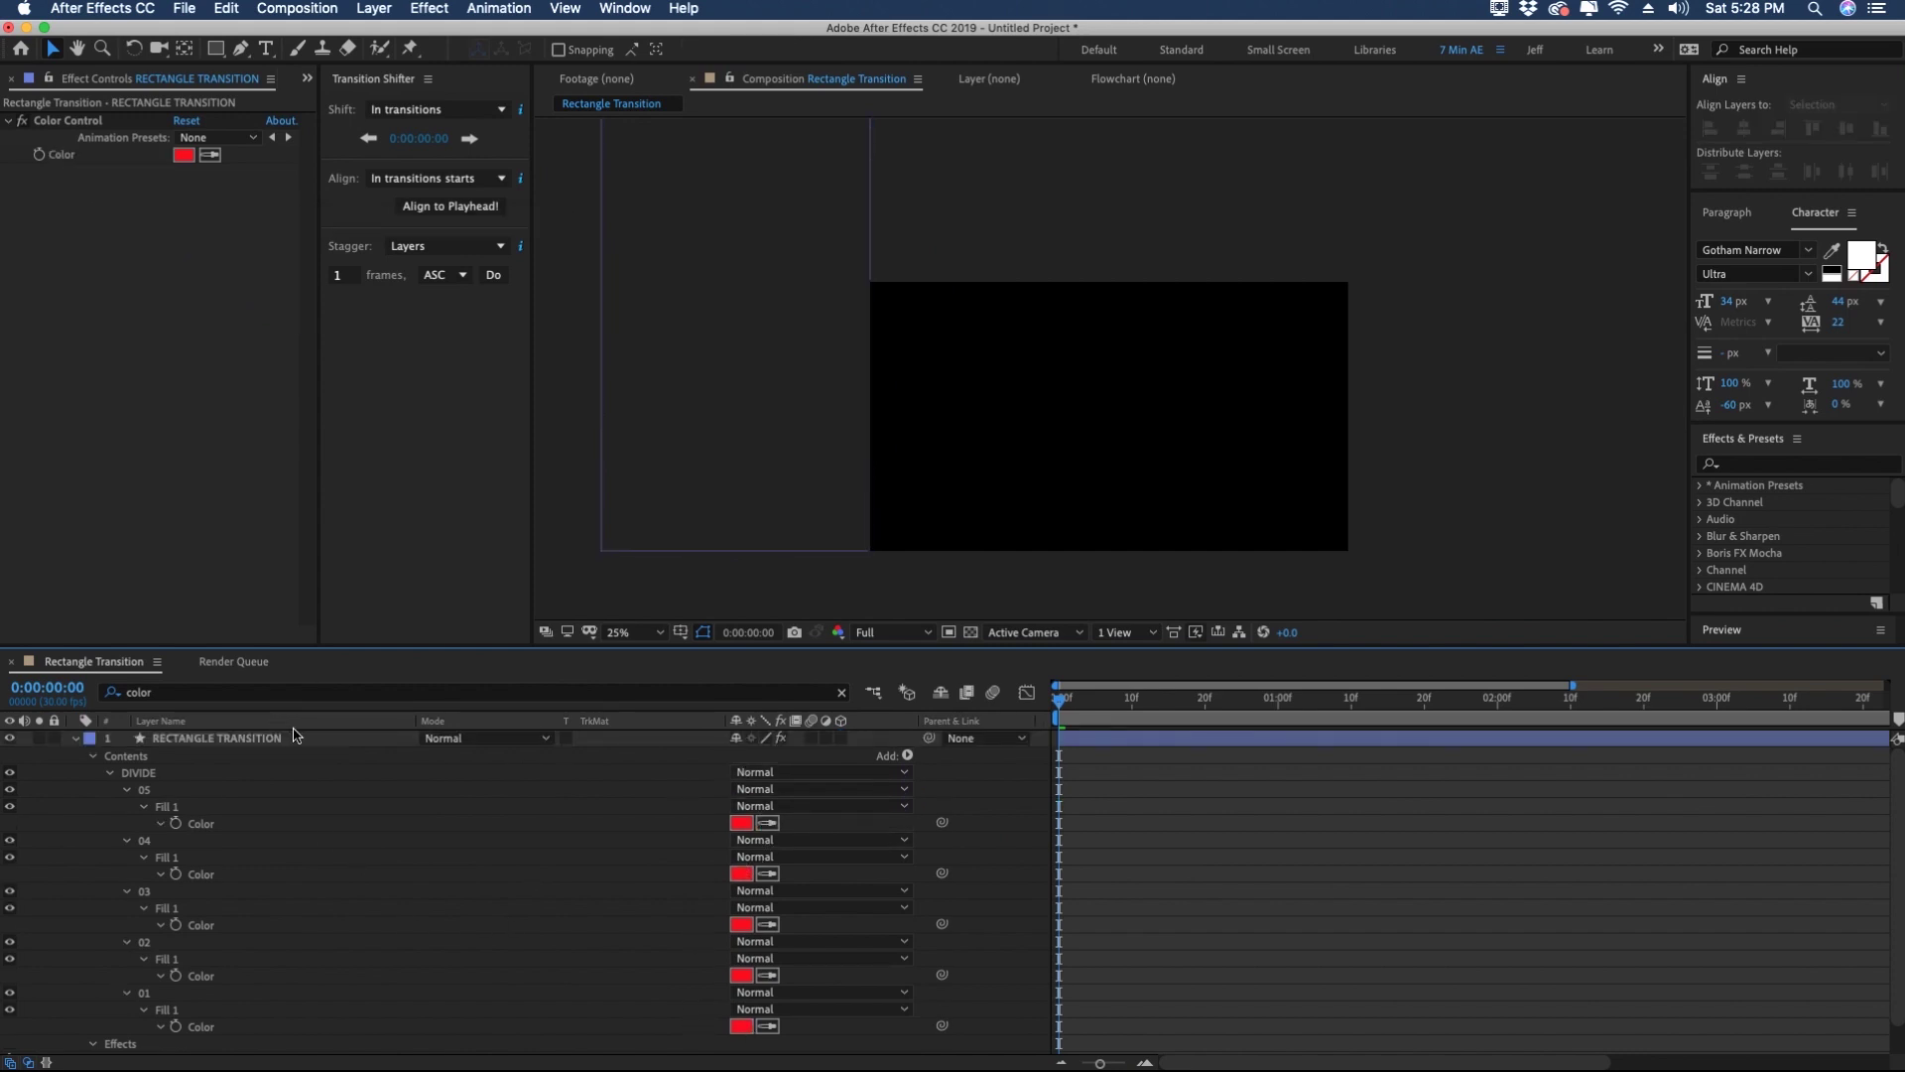
Step: Append /1.5 to the fill Color expressions of groups 01, 02, 03 and 04
{"action": "left_click", "coordinate": [294, 739]}
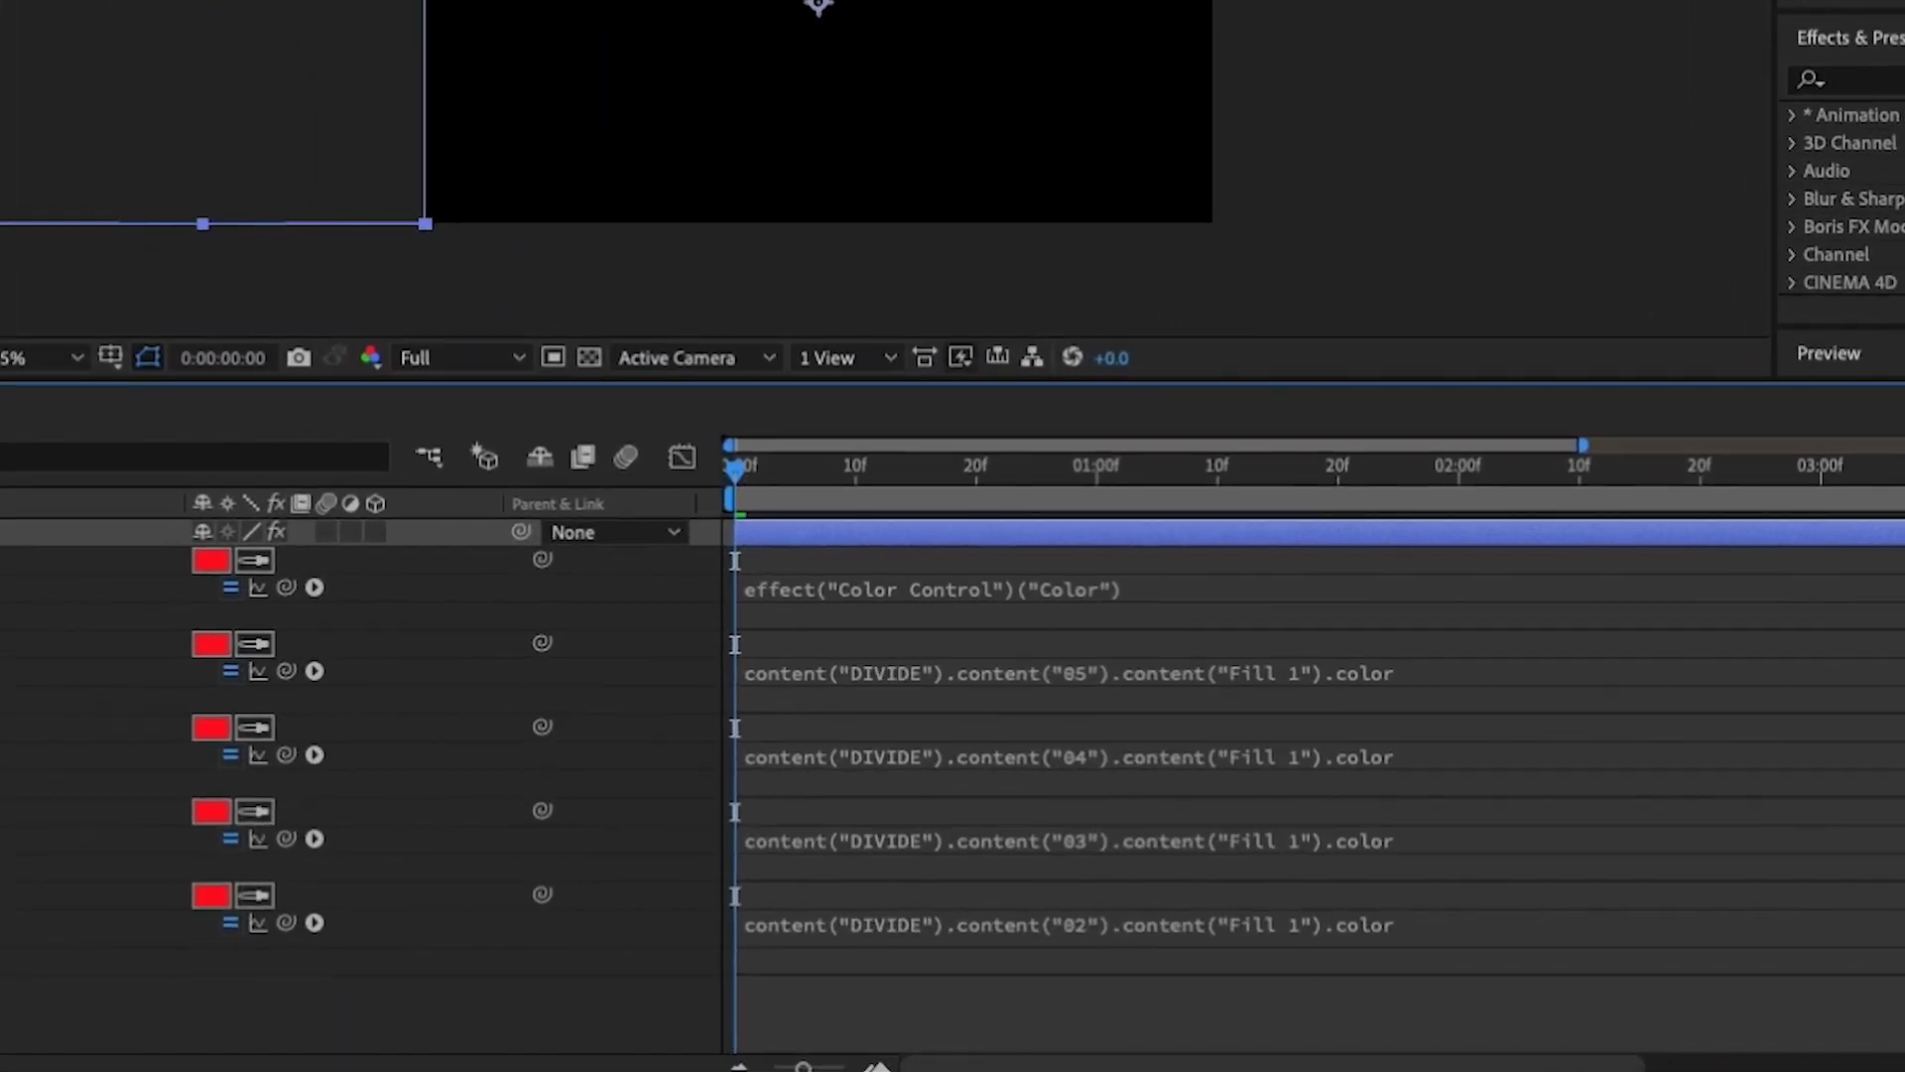
{"action": "left_click", "coordinate": [1456, 922]}
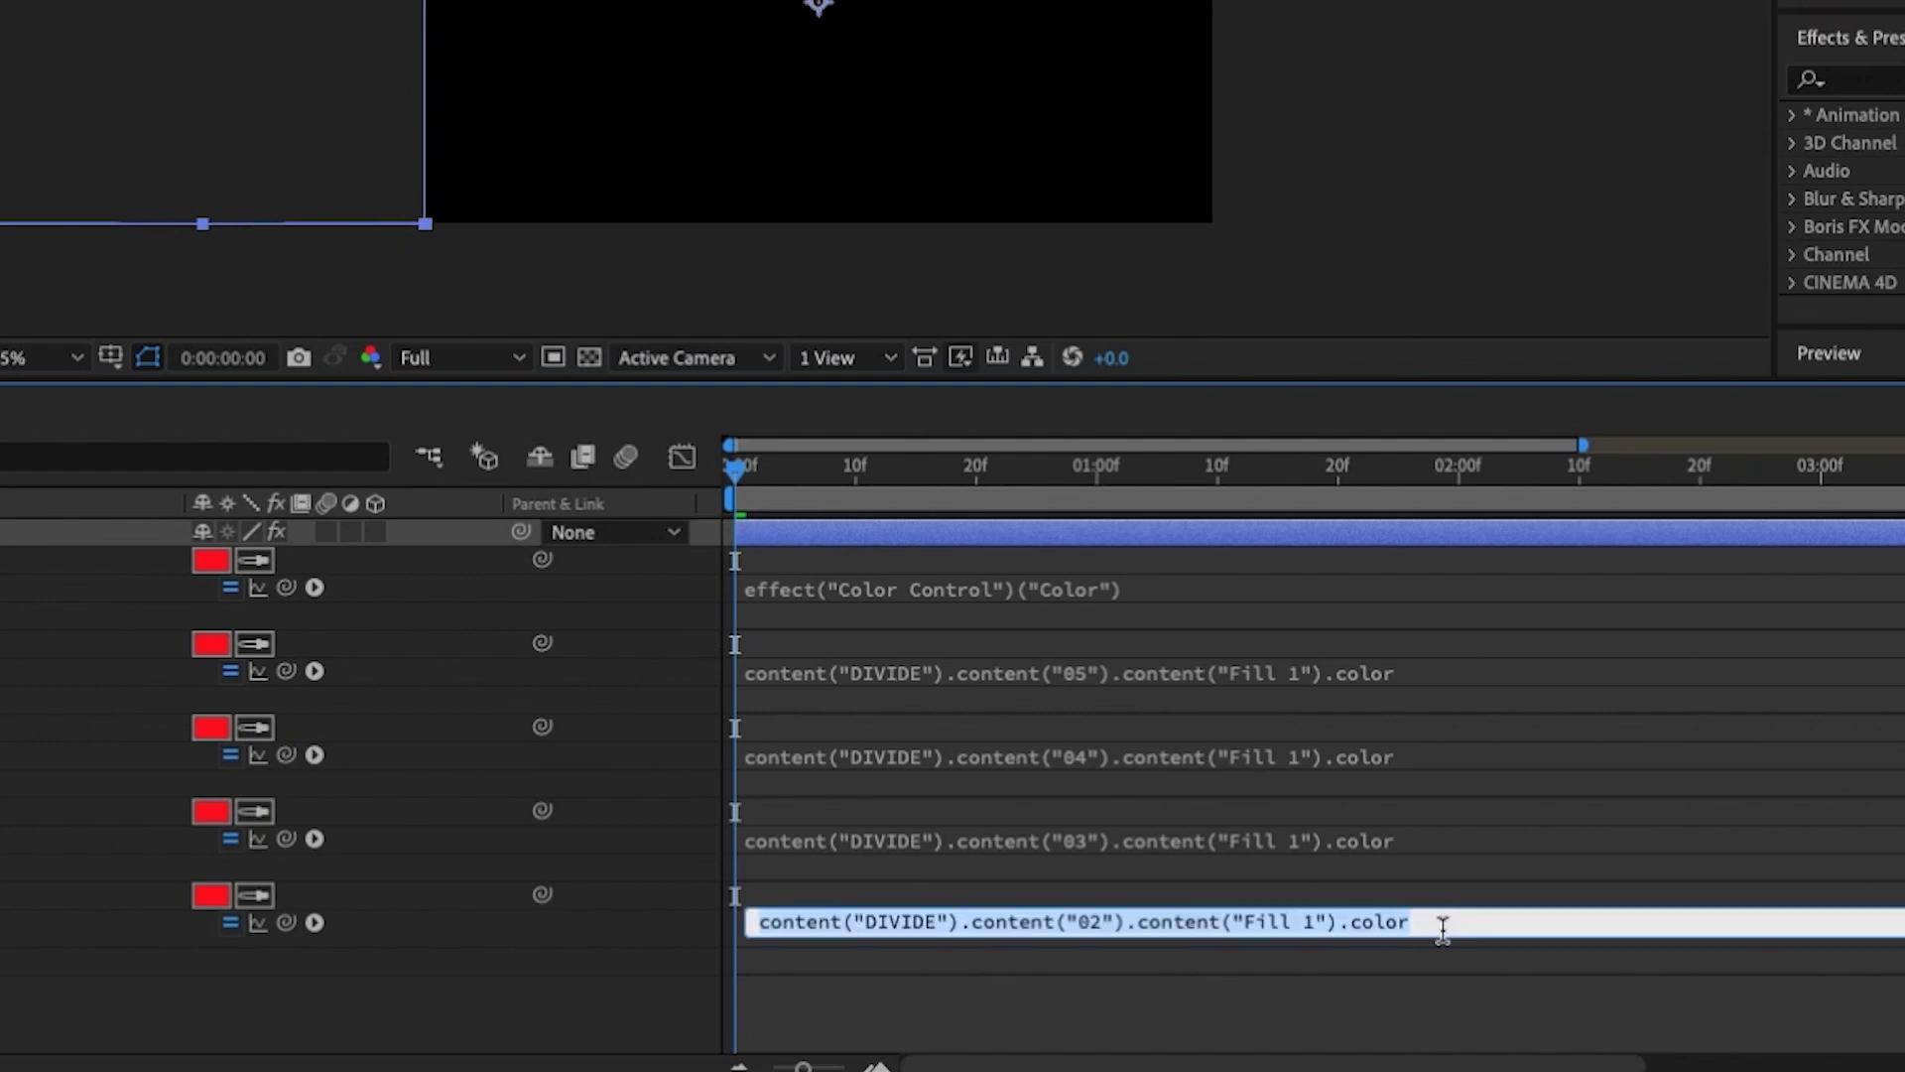
{"action": "left_click", "coordinate": [1444, 929]}
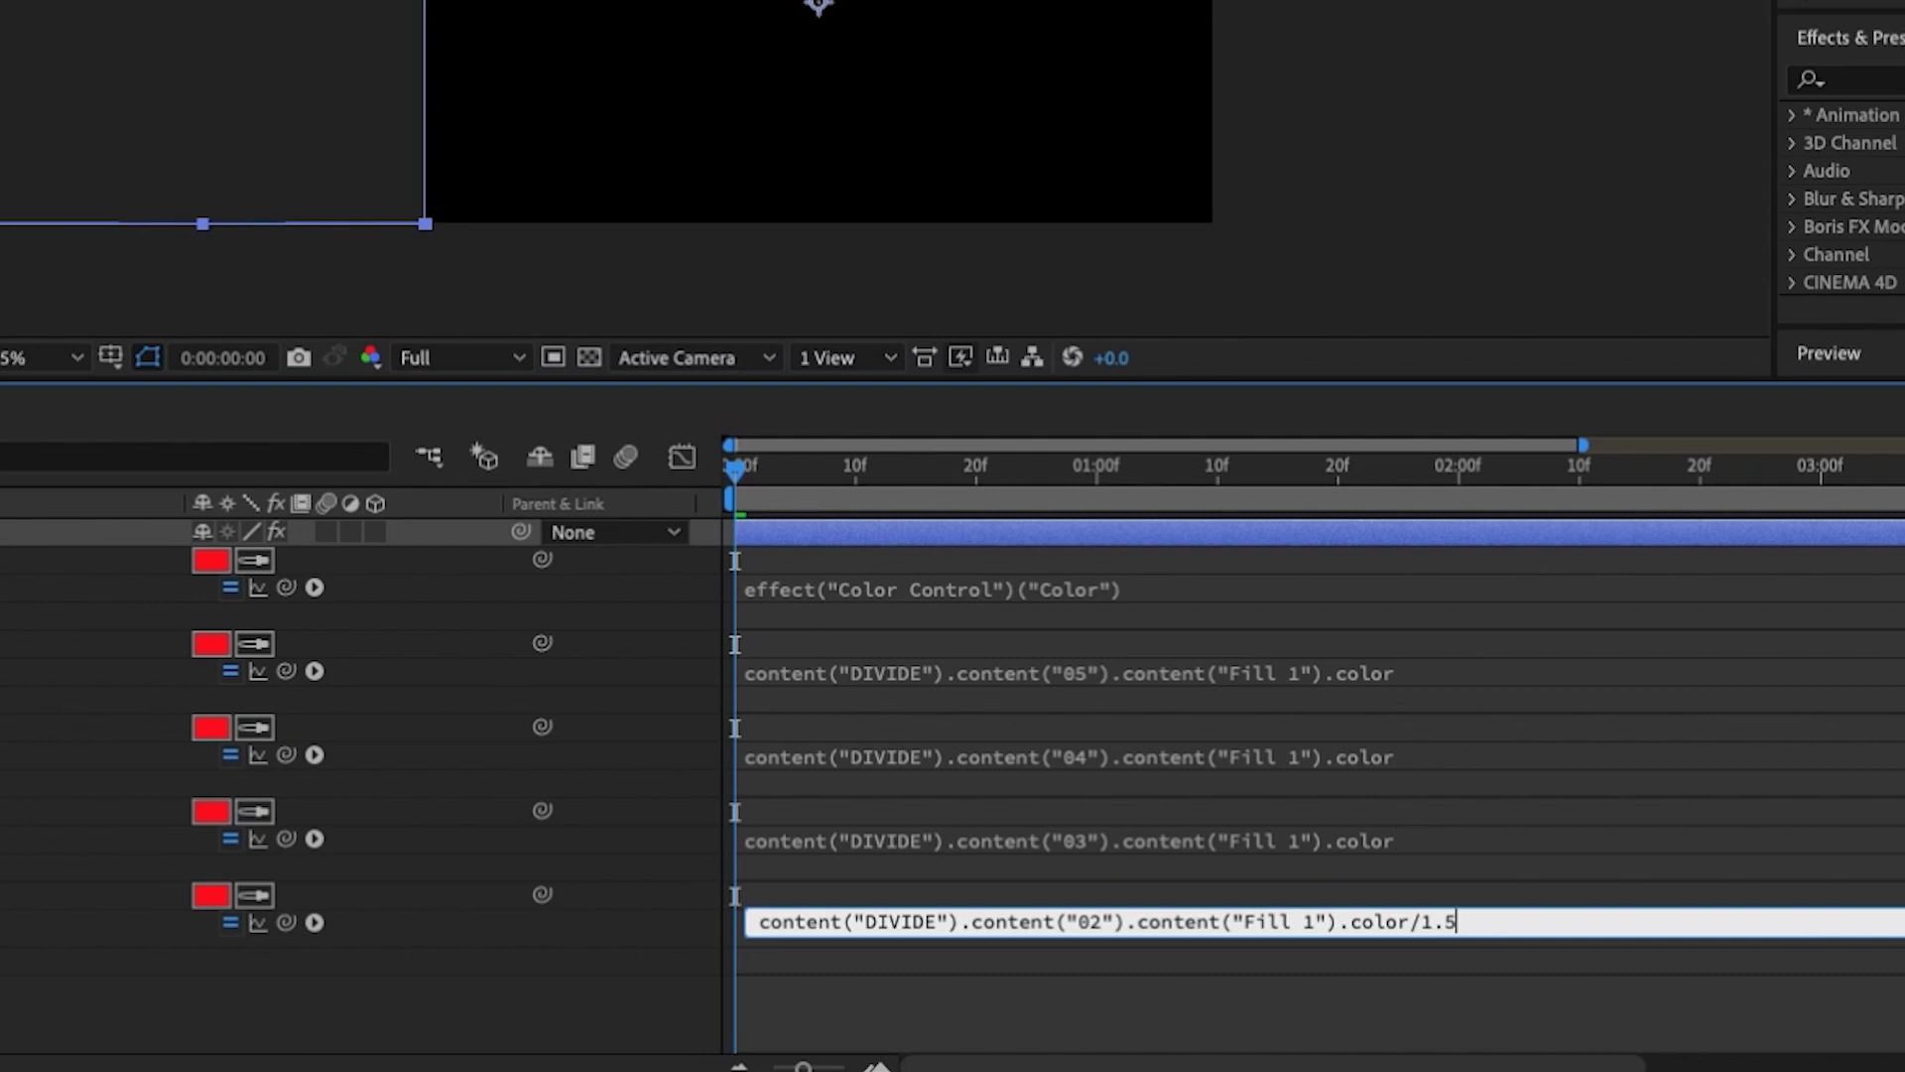
{"action": "left_click", "coordinate": [1463, 836]}
{"action": "left_click", "coordinate": [1505, 826]}
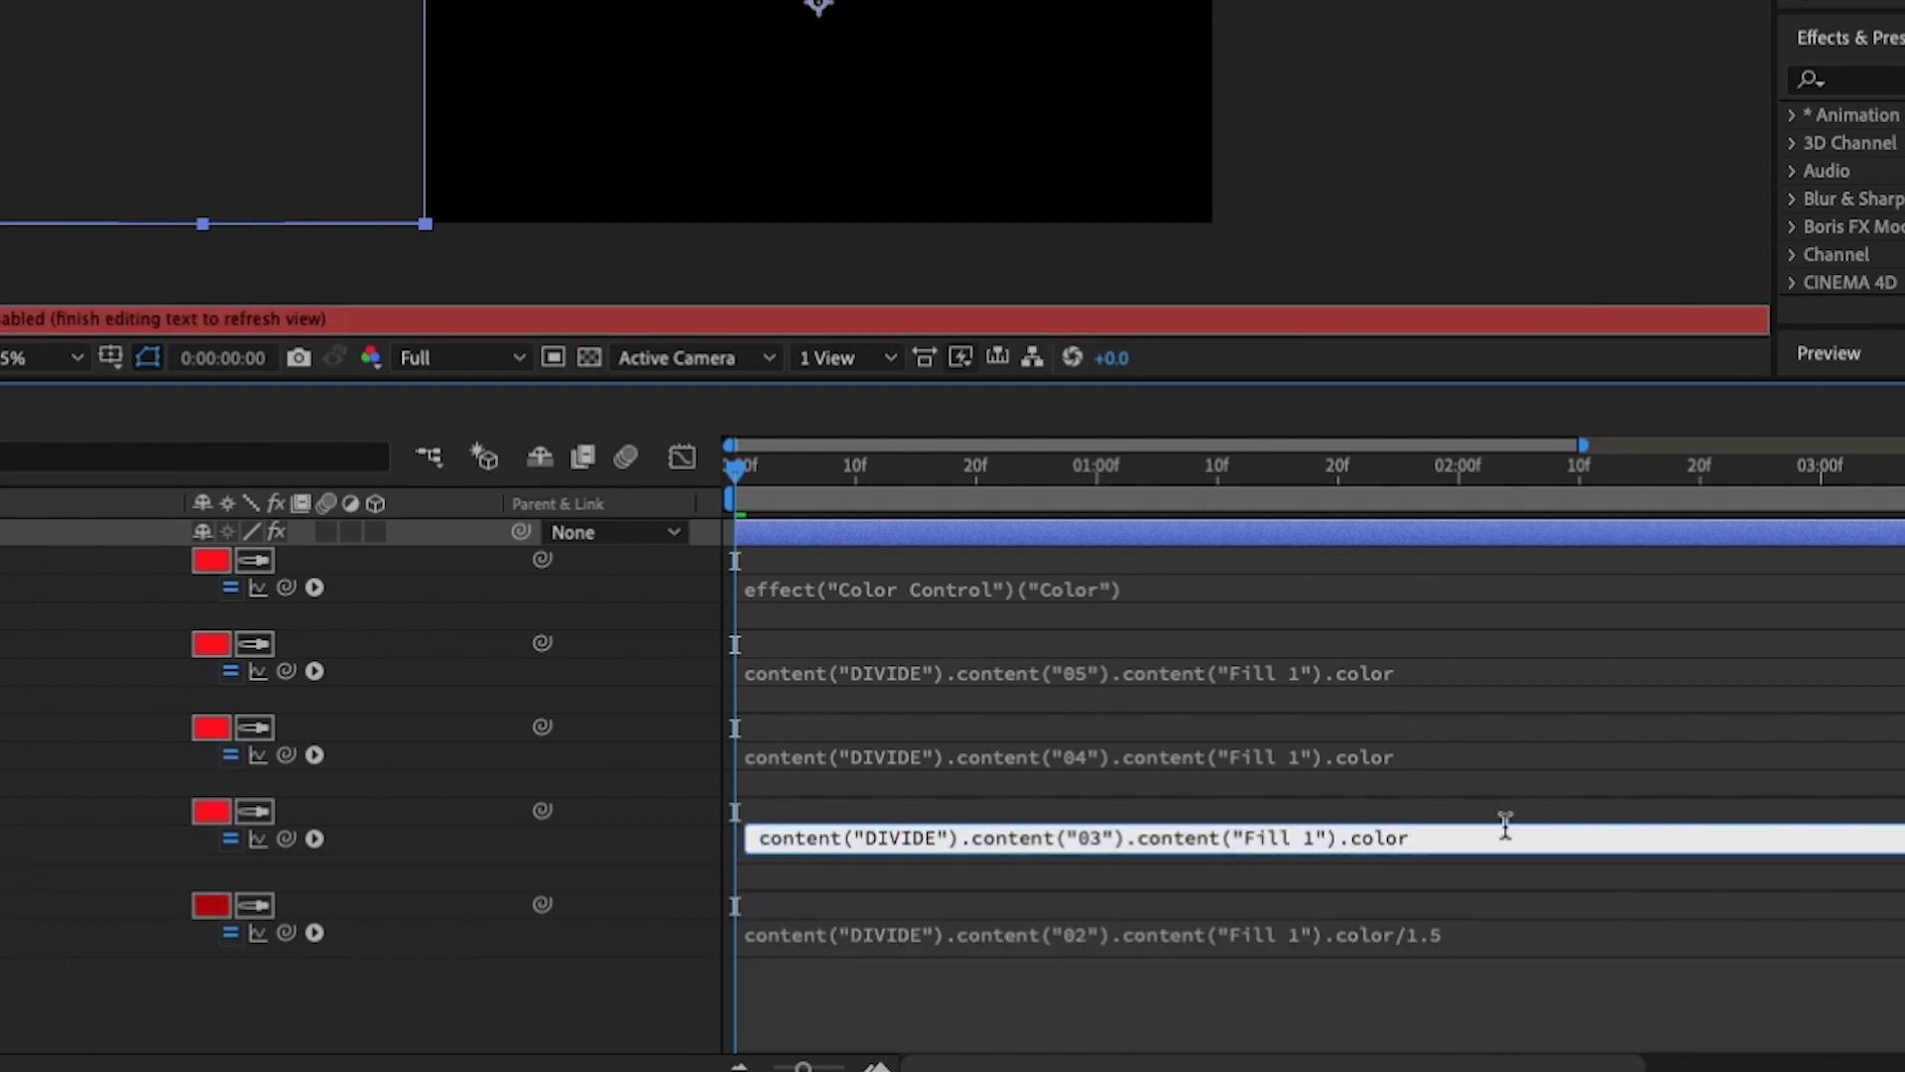
{"action": "left_click", "coordinate": [1467, 756]}
{"action": "left_click", "coordinate": [1466, 756]}
{"action": "left_click", "coordinate": [1454, 673]}
{"action": "left_click", "coordinate": [1454, 673]}
{"action": "type", "text": "/15"}
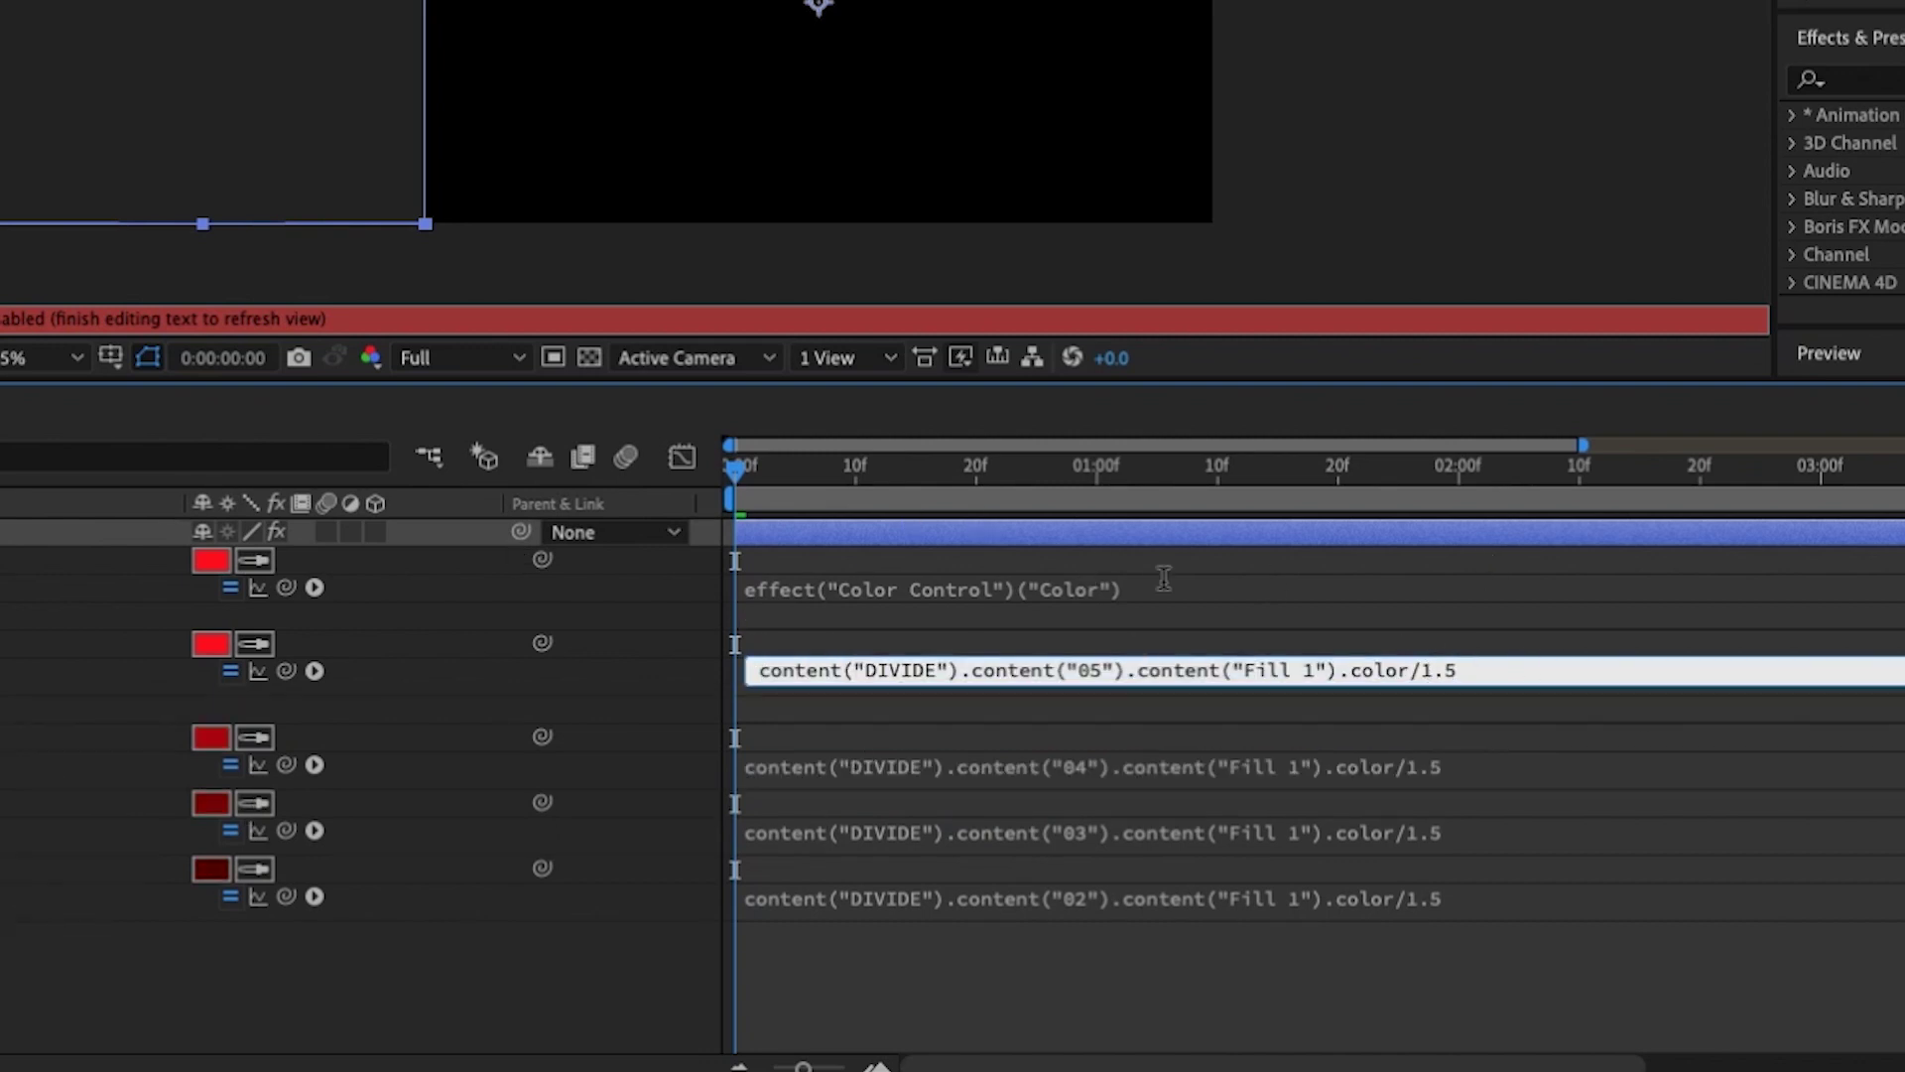
{"action": "left_click", "coordinate": [1114, 592]}
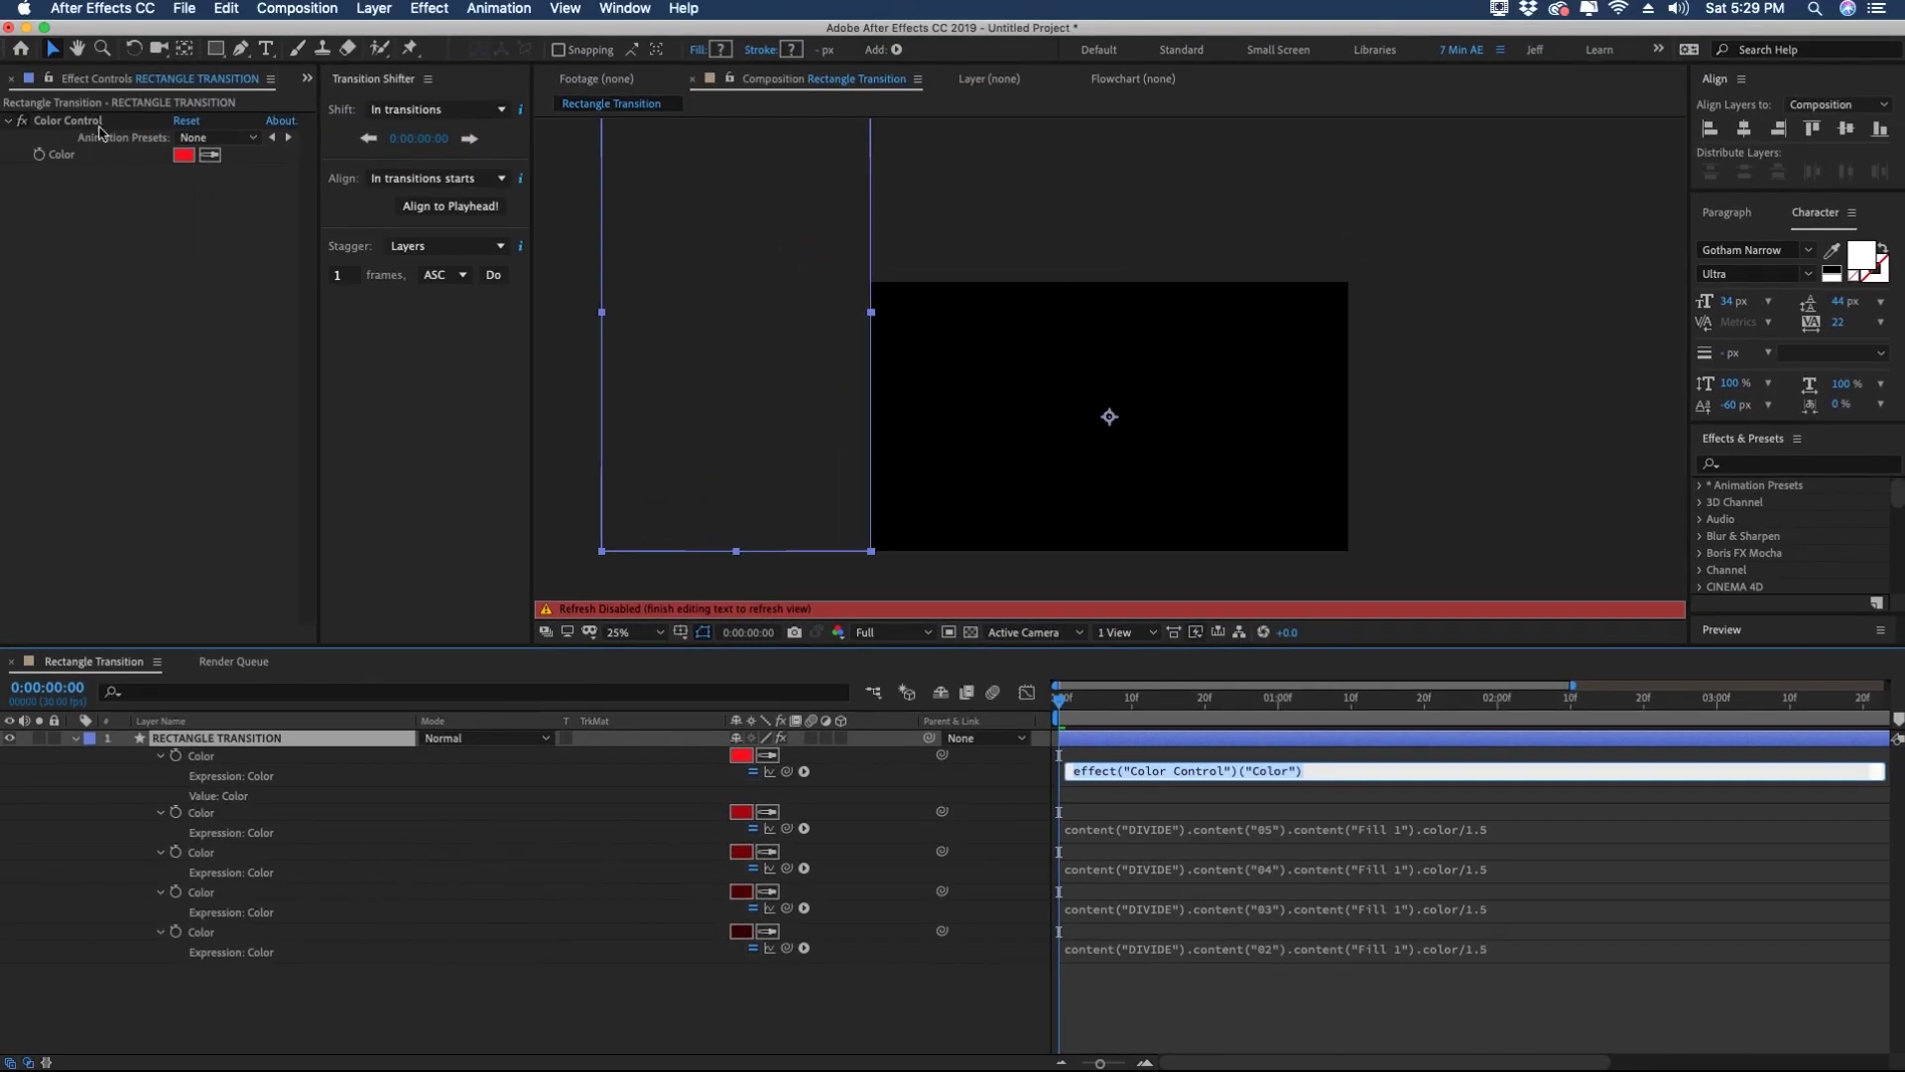
Step: With the playhead at 0:00:00:13, change the Color Control effect's Color to bright cyan
{"action": "left_click", "coordinate": [69, 122]}
{"action": "left_click", "coordinate": [429, 9]}
{"action": "left_click", "coordinate": [1060, 705]}
{"action": "left_click_drag", "start_coordinate": [1092, 705], "coordinate": [1153, 722]}
{"action": "left_click", "coordinate": [1139, 727]}
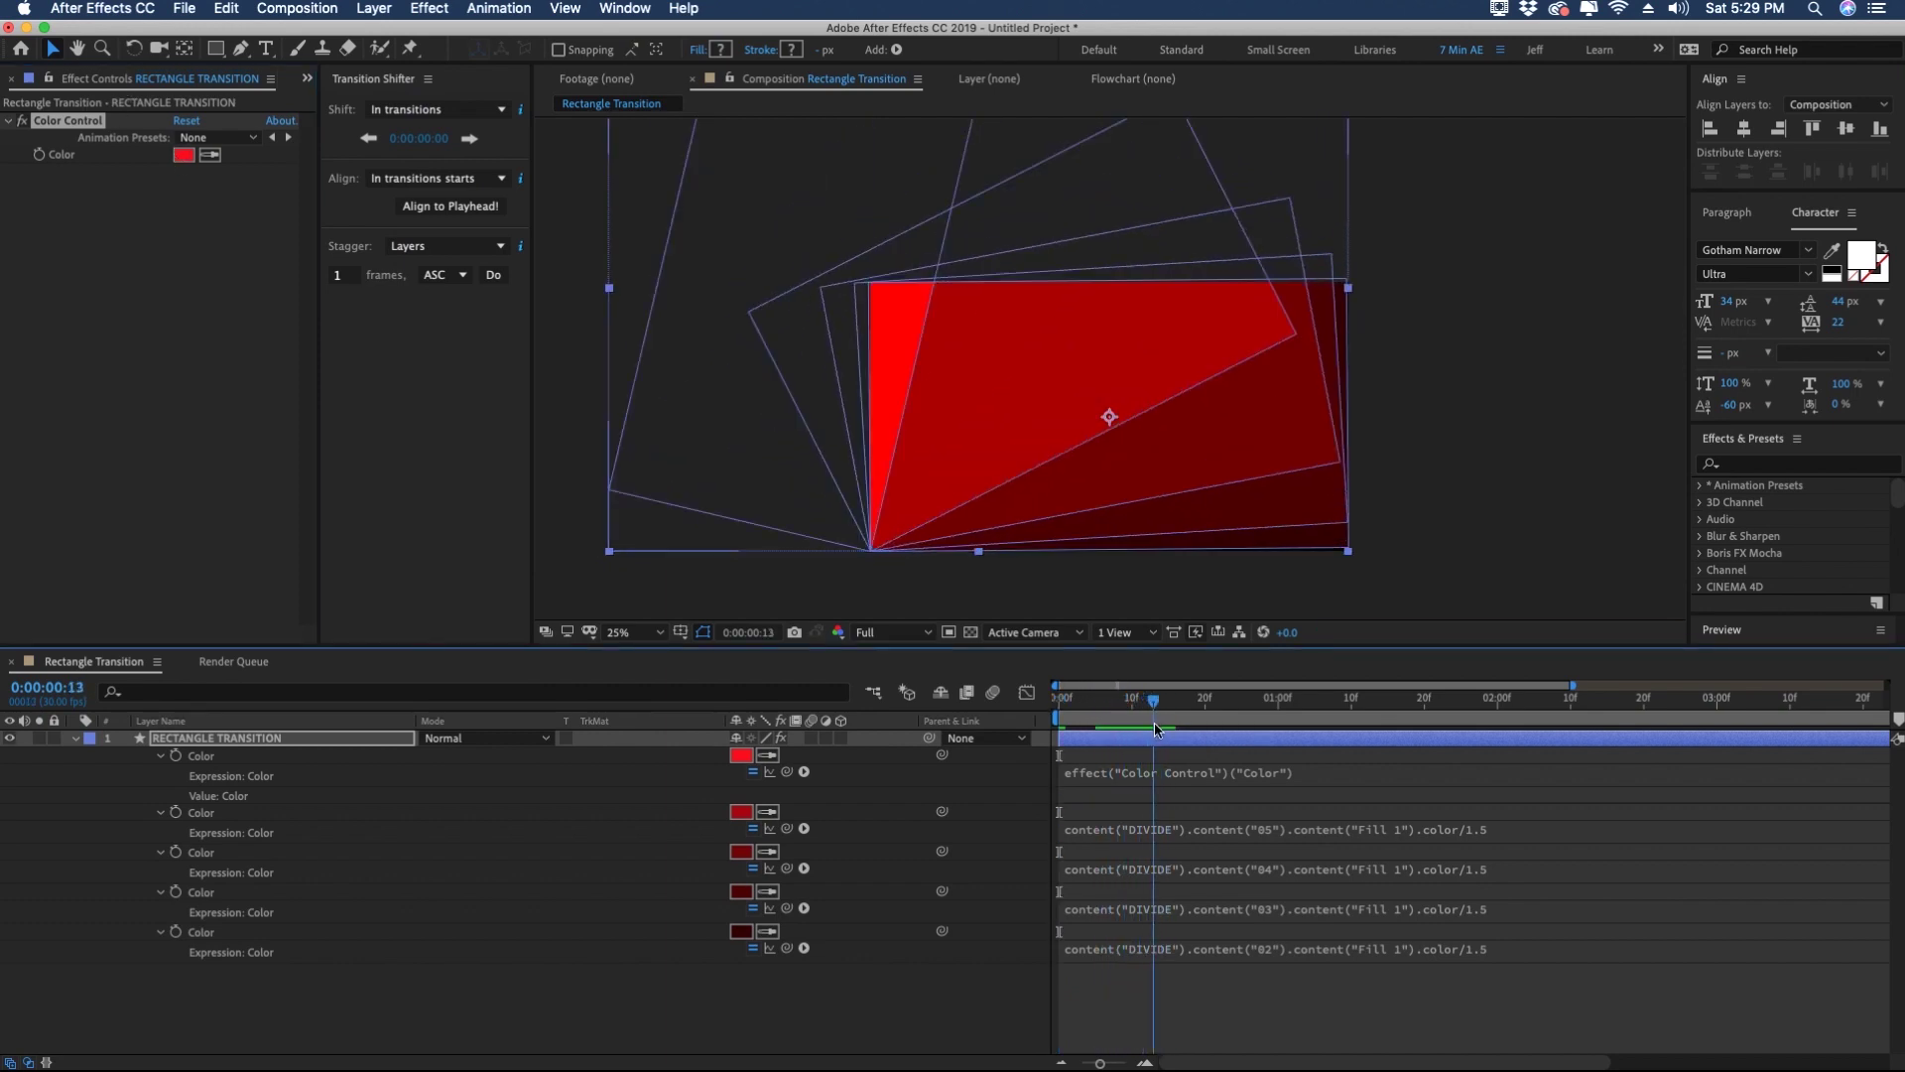
{"action": "left_click", "coordinate": [185, 155]}
{"action": "left_click", "coordinate": [276, 323]}
{"action": "mouse_move", "coordinate": [283, 322]}
{"action": "left_mouse_down"}
{"action": "mouse_move", "coordinate": [273, 145]}
{"action": "mouse_move", "coordinate": [2, 131]}
{"action": "mouse_move", "coordinate": [270, 409]}
{"action": "mouse_move", "coordinate": [12, 151]}
{"action": "left_mouse_up"}
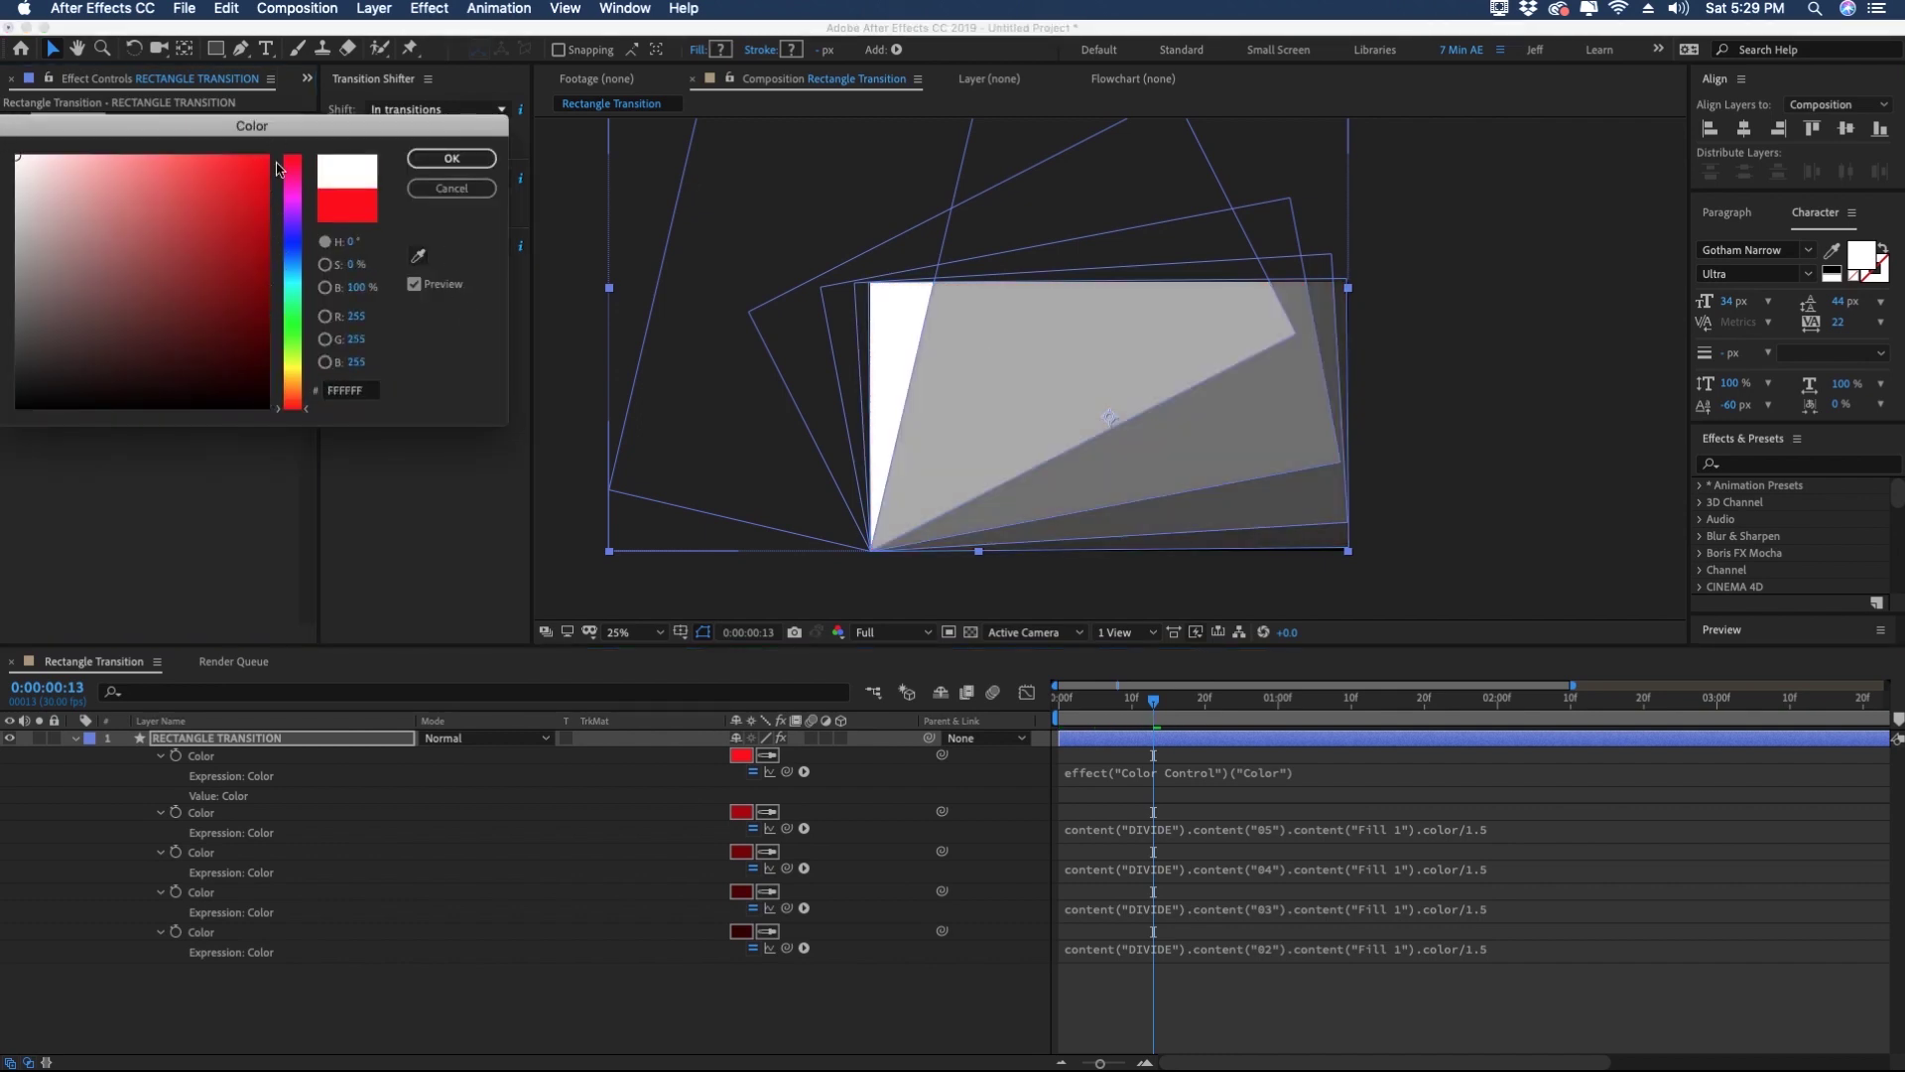
{"action": "left_click", "coordinate": [294, 322]}
{"action": "left_click_drag", "start_coordinate": [239, 192], "coordinate": [271, 153]}
{"action": "left_click_drag", "start_coordinate": [307, 320], "coordinate": [302, 286]}
{"action": "left_click", "coordinate": [451, 159]}
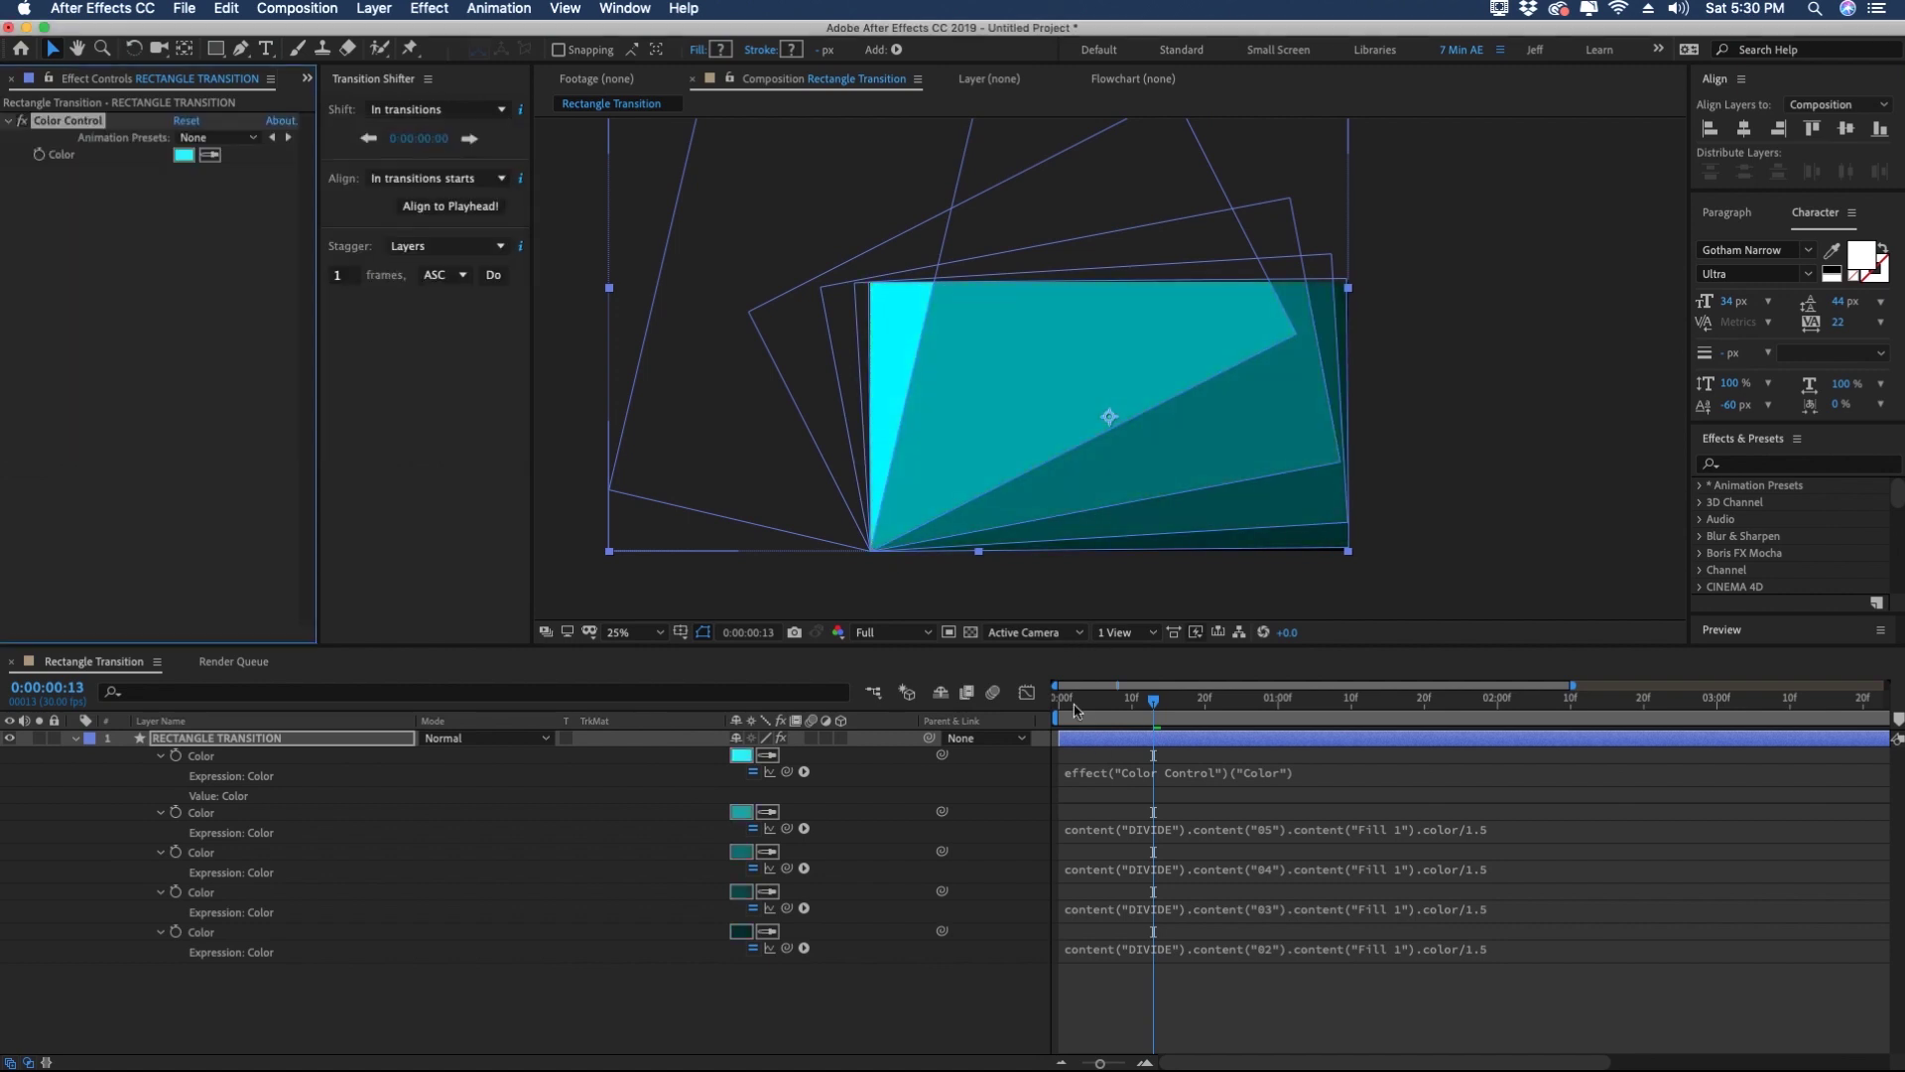
Step: Collapse groups 04, 03, 02 and 01 in the timeline and expand only group 05's Rectangle Path 1 properties
{"action": "key", "text": "Home"}
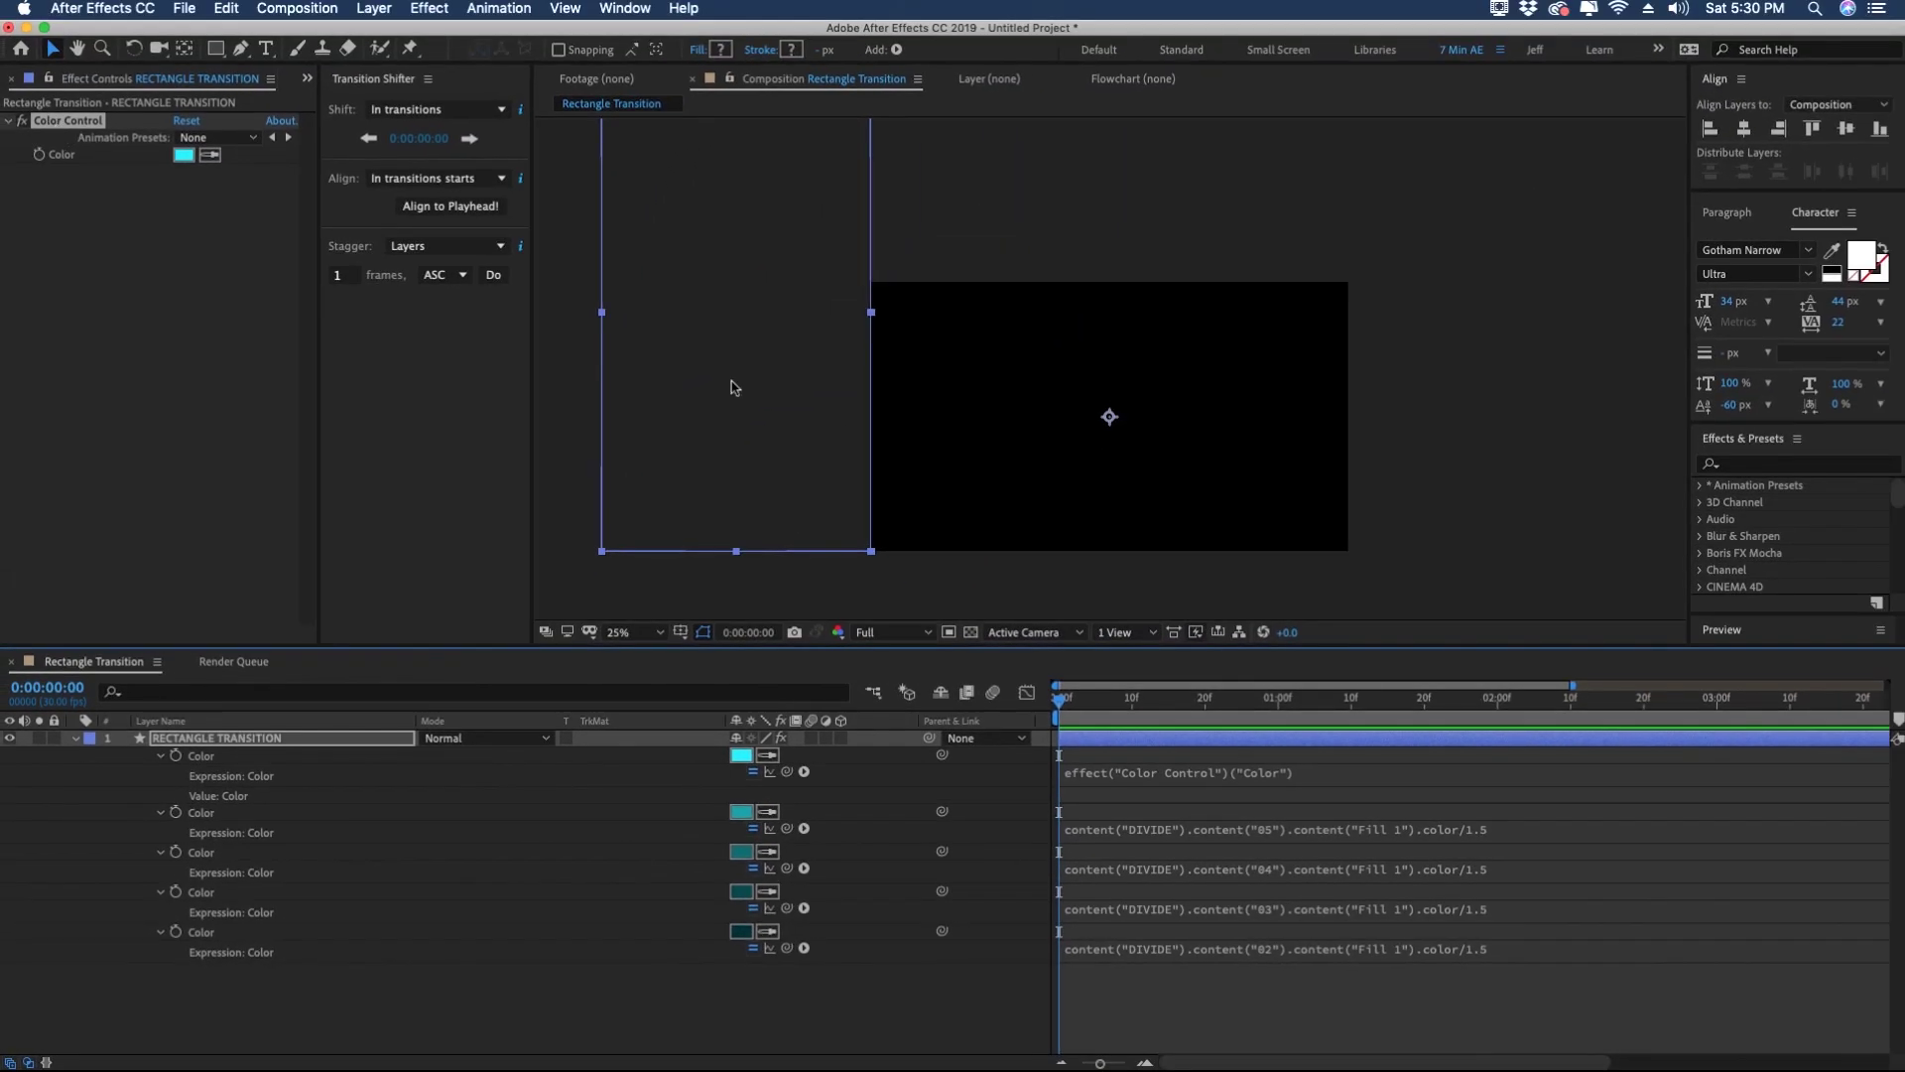
{"action": "mouse_move", "coordinate": [1132, 706]}
{"action": "left_mouse_down"}
{"action": "mouse_move", "coordinate": [1203, 712]}
{"action": "mouse_move", "coordinate": [1131, 709]}
{"action": "left_mouse_up"}
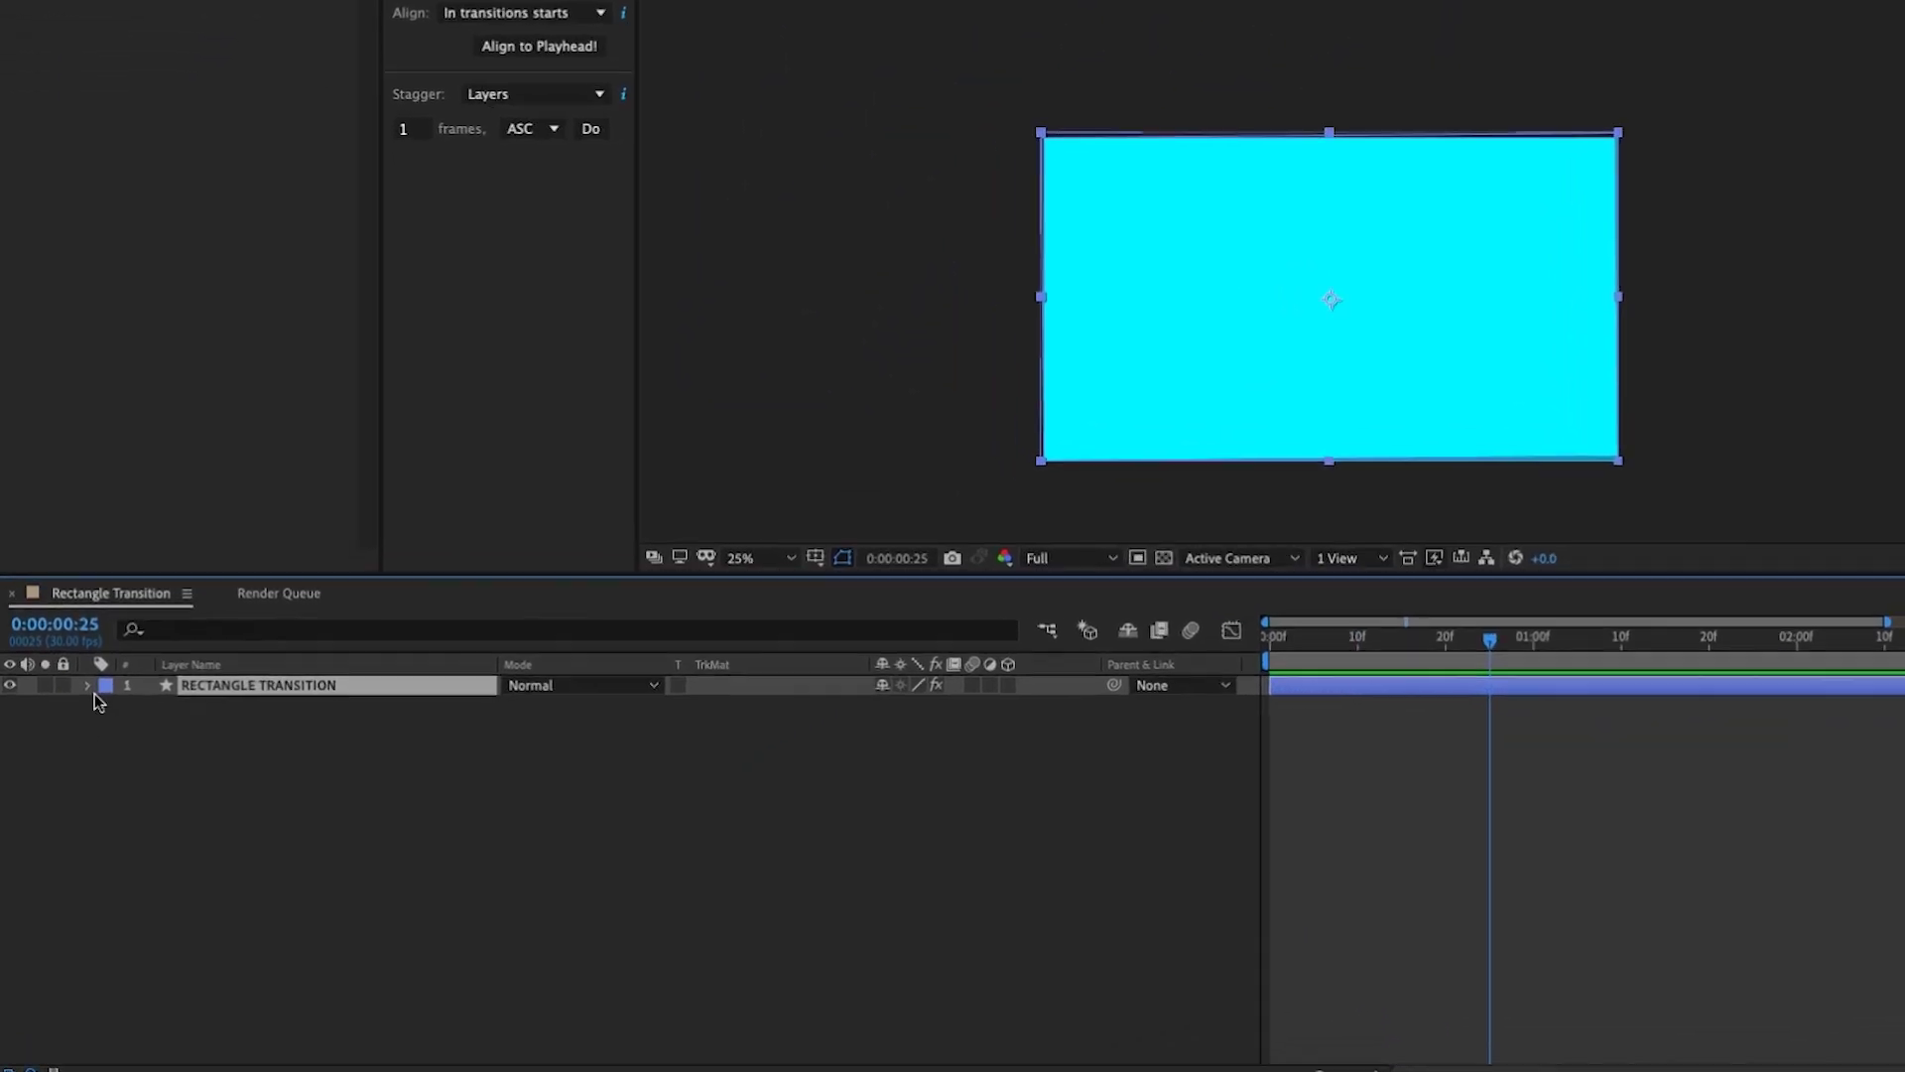
{"action": "left_click", "coordinate": [107, 611]}
{"action": "left_click", "coordinate": [181, 686]}
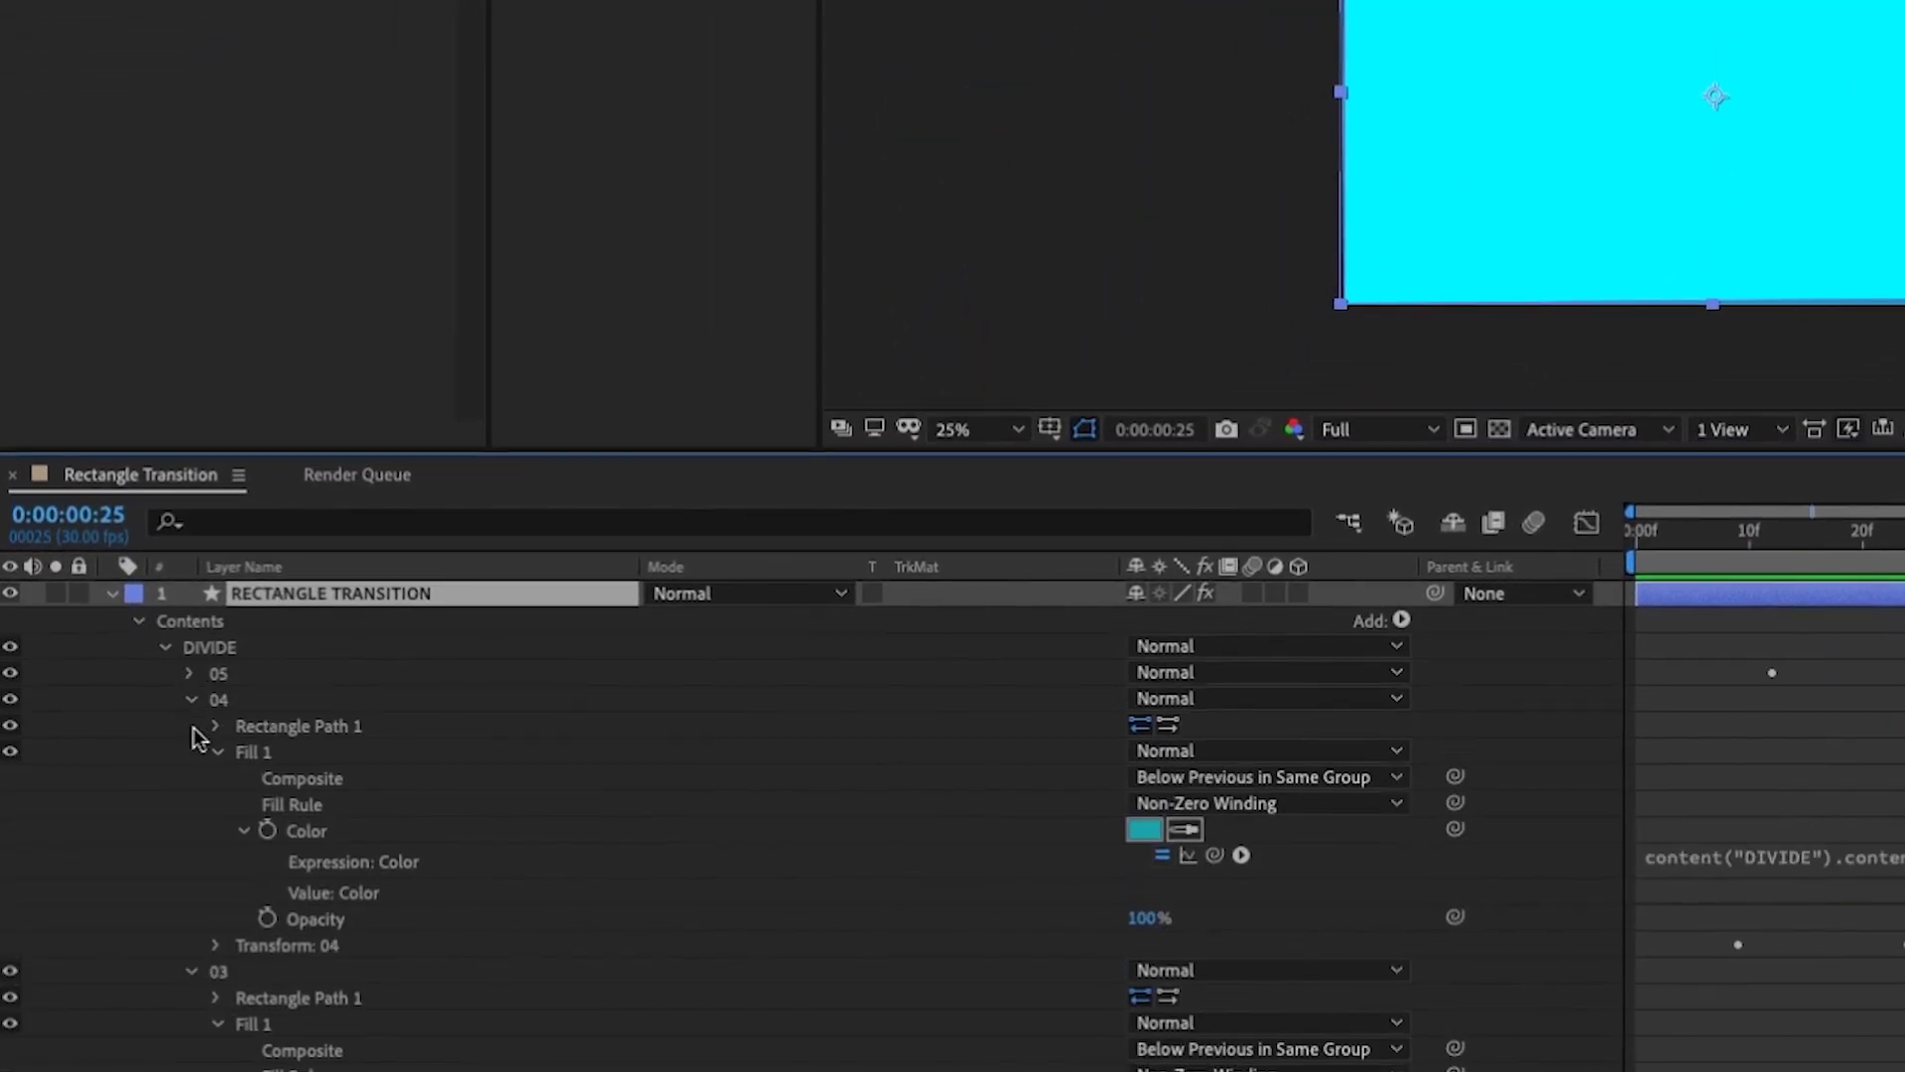
{"action": "left_click", "coordinate": [191, 700]}
{"action": "left_click", "coordinate": [191, 726]}
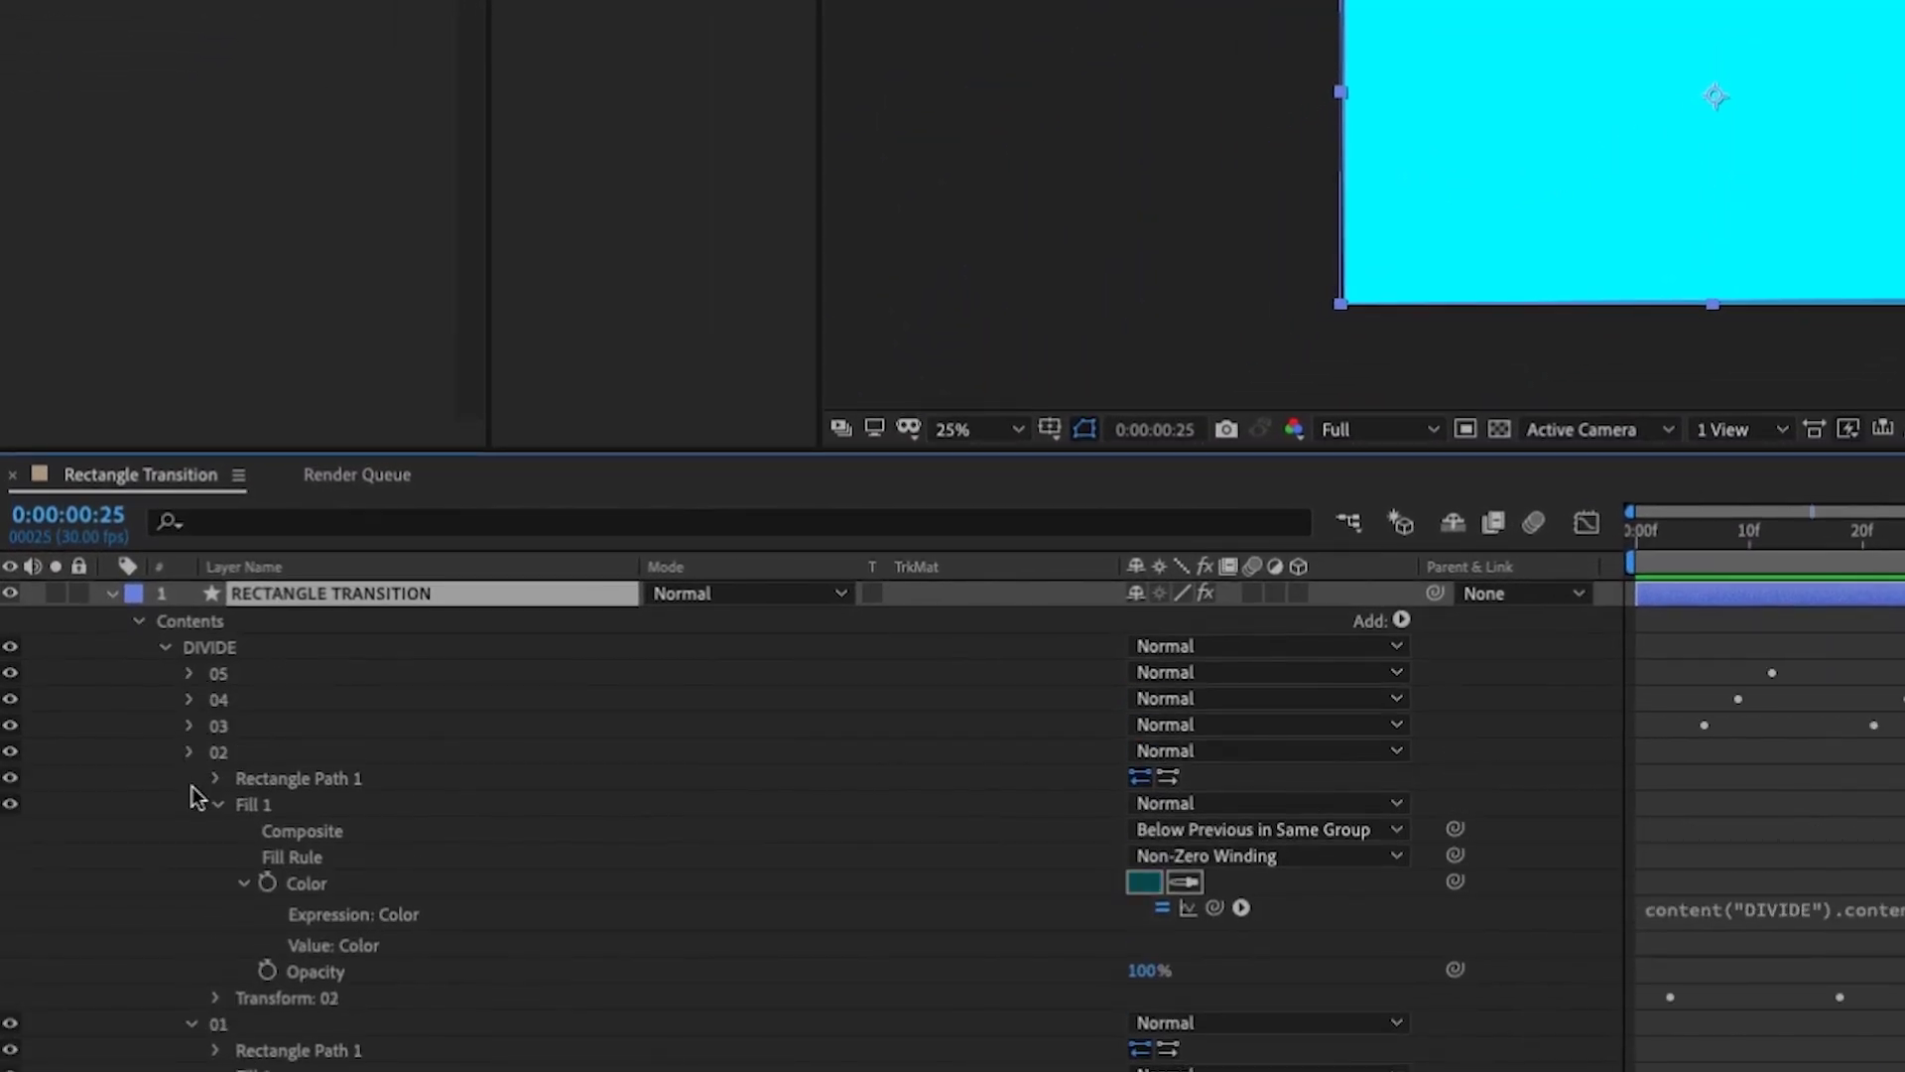
{"action": "left_click", "coordinate": [192, 751]}
{"action": "left_click", "coordinate": [192, 778]}
{"action": "left_click", "coordinate": [189, 673]}
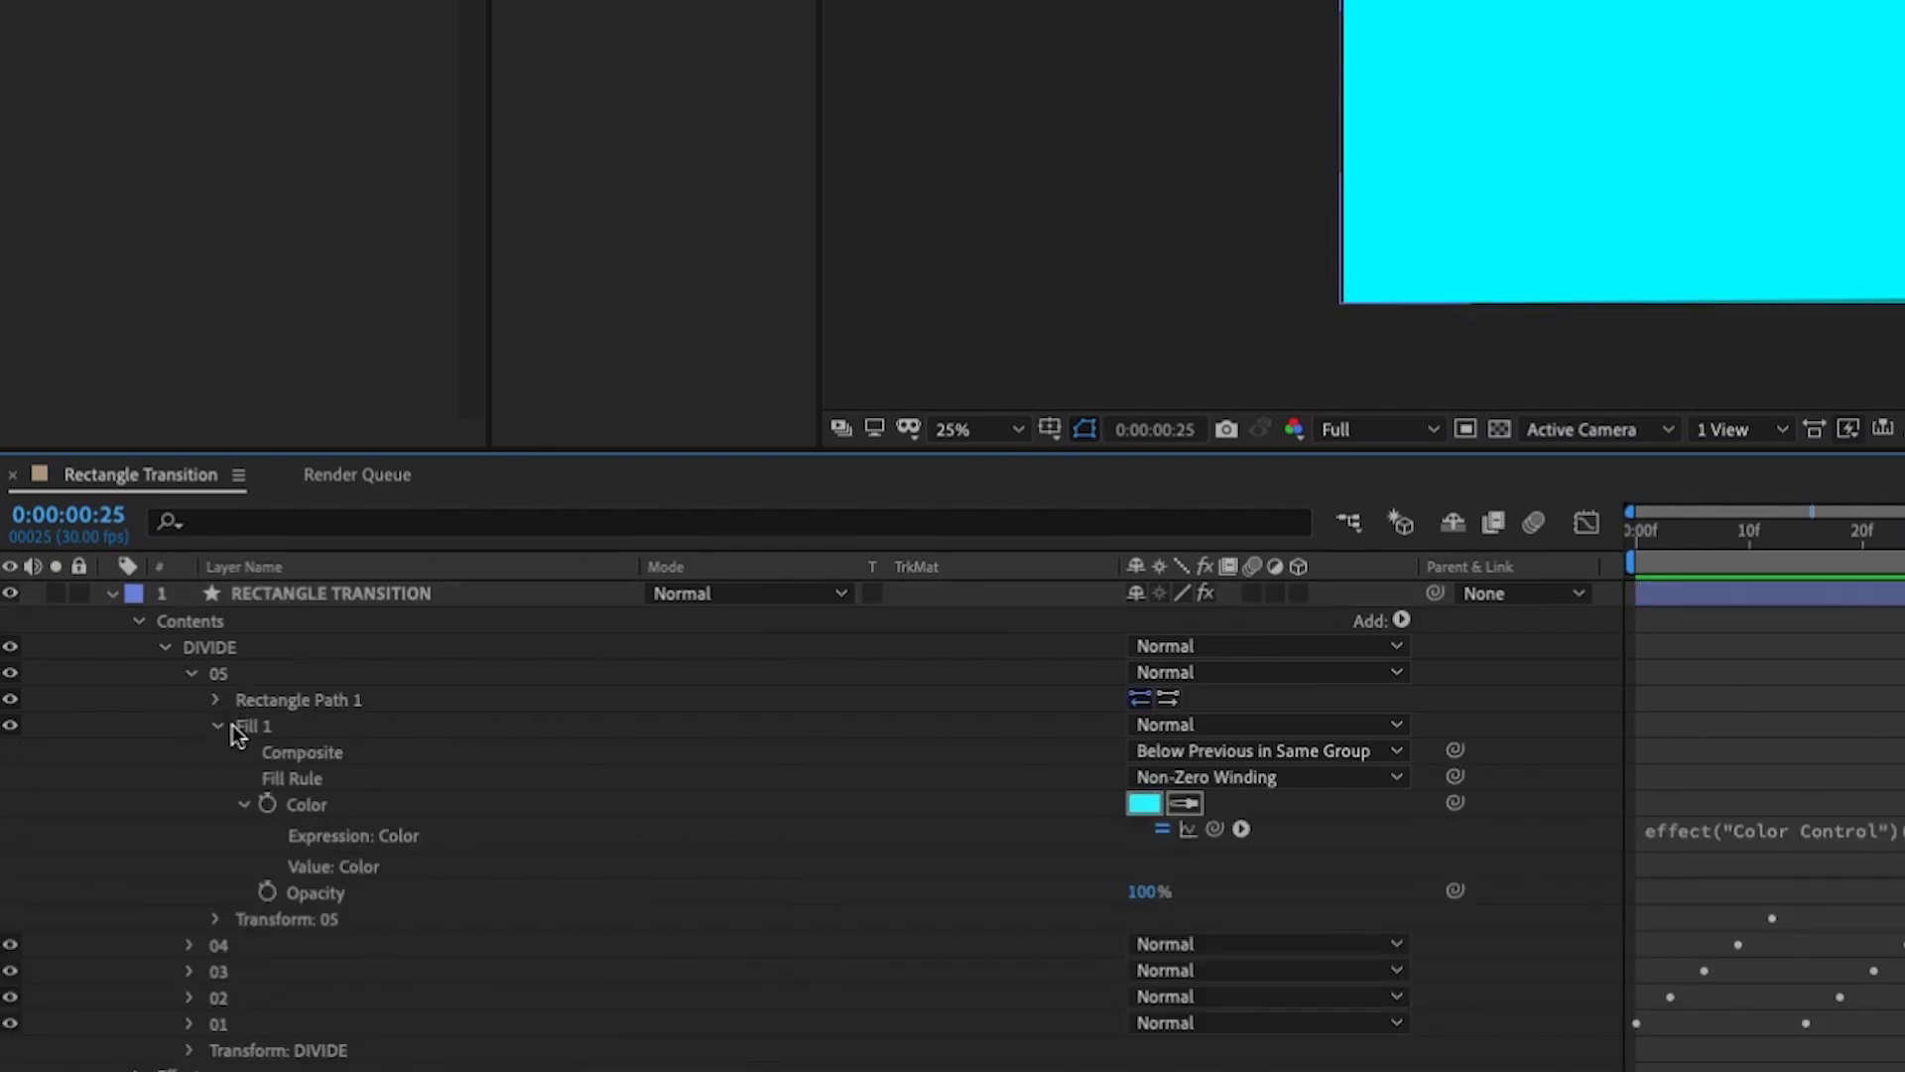
{"action": "left_click", "coordinate": [218, 725]}
{"action": "left_click", "coordinate": [216, 699]}
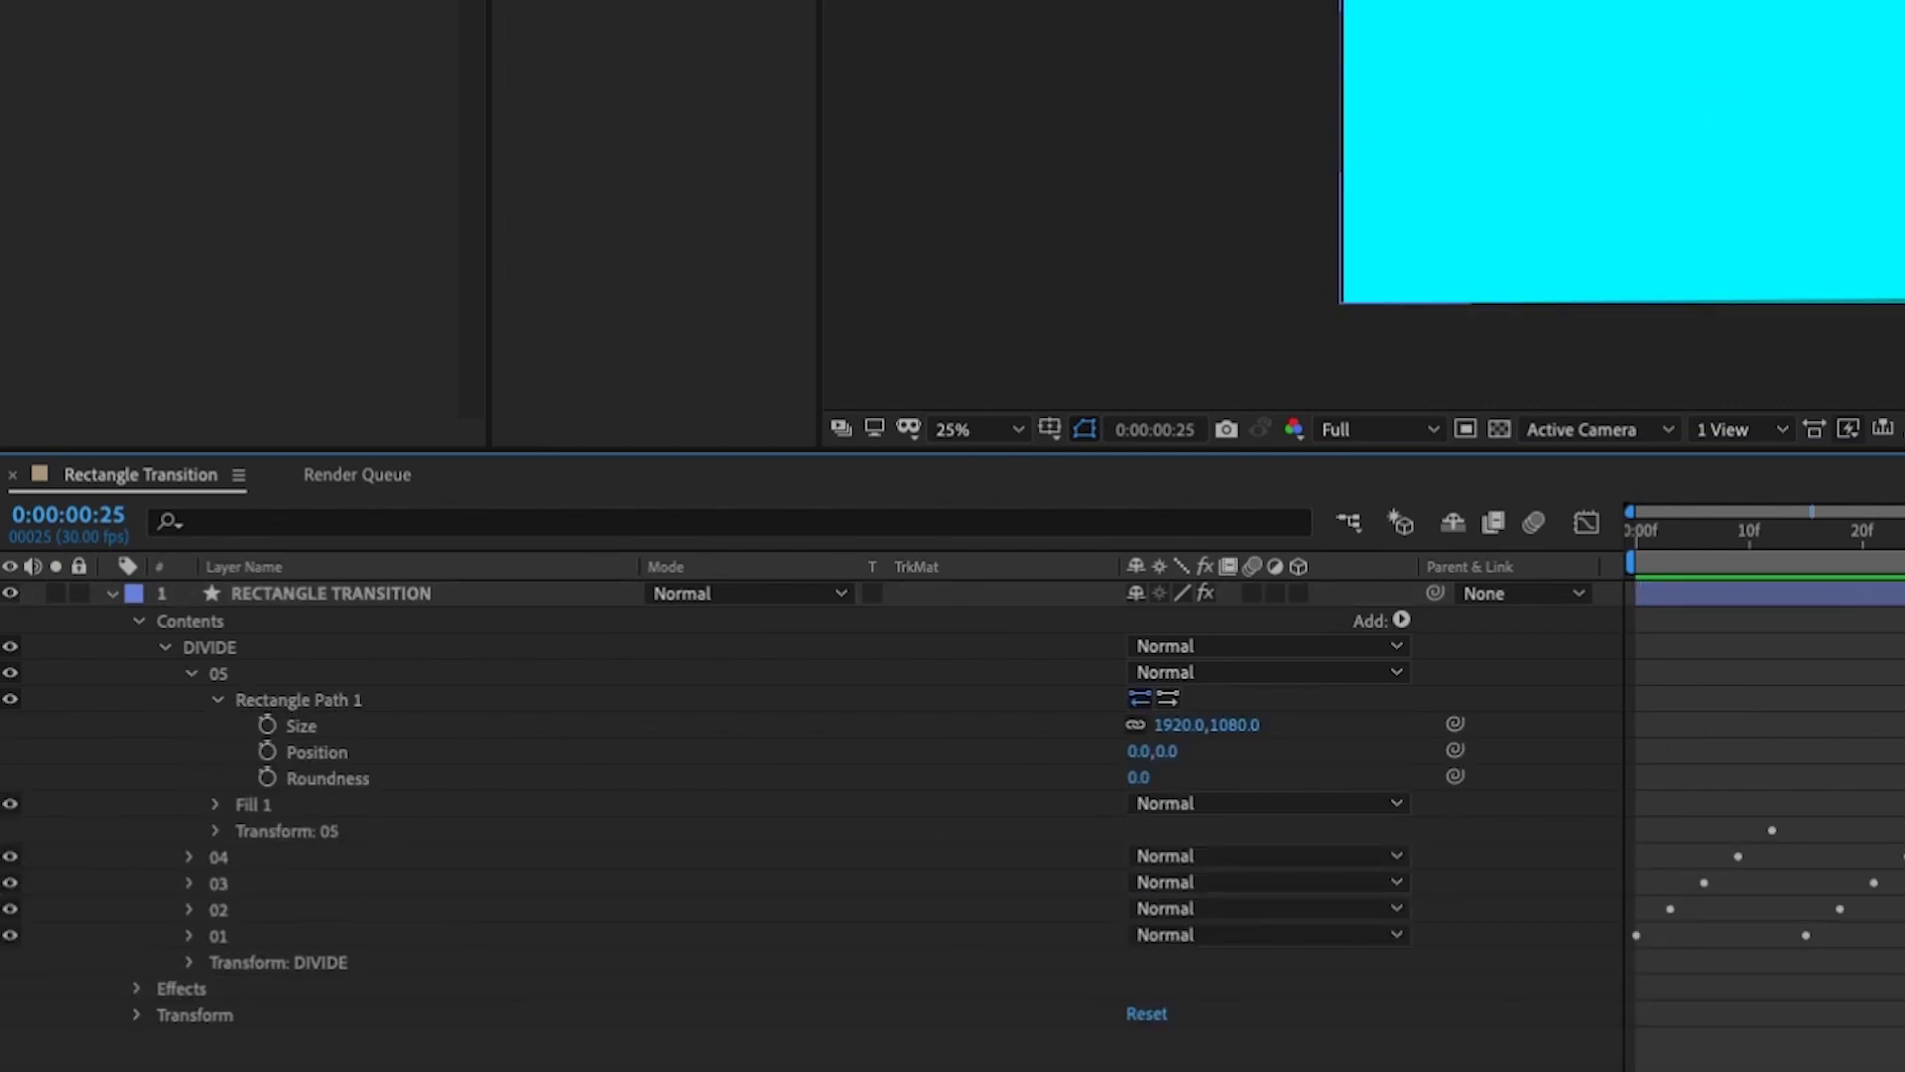
Step: Unlink the proportions of the Size property on group 05's Rectangle Path 1
{"action": "key", "text": "Page_Down"}
{"action": "key", "text": "Page_Down"}
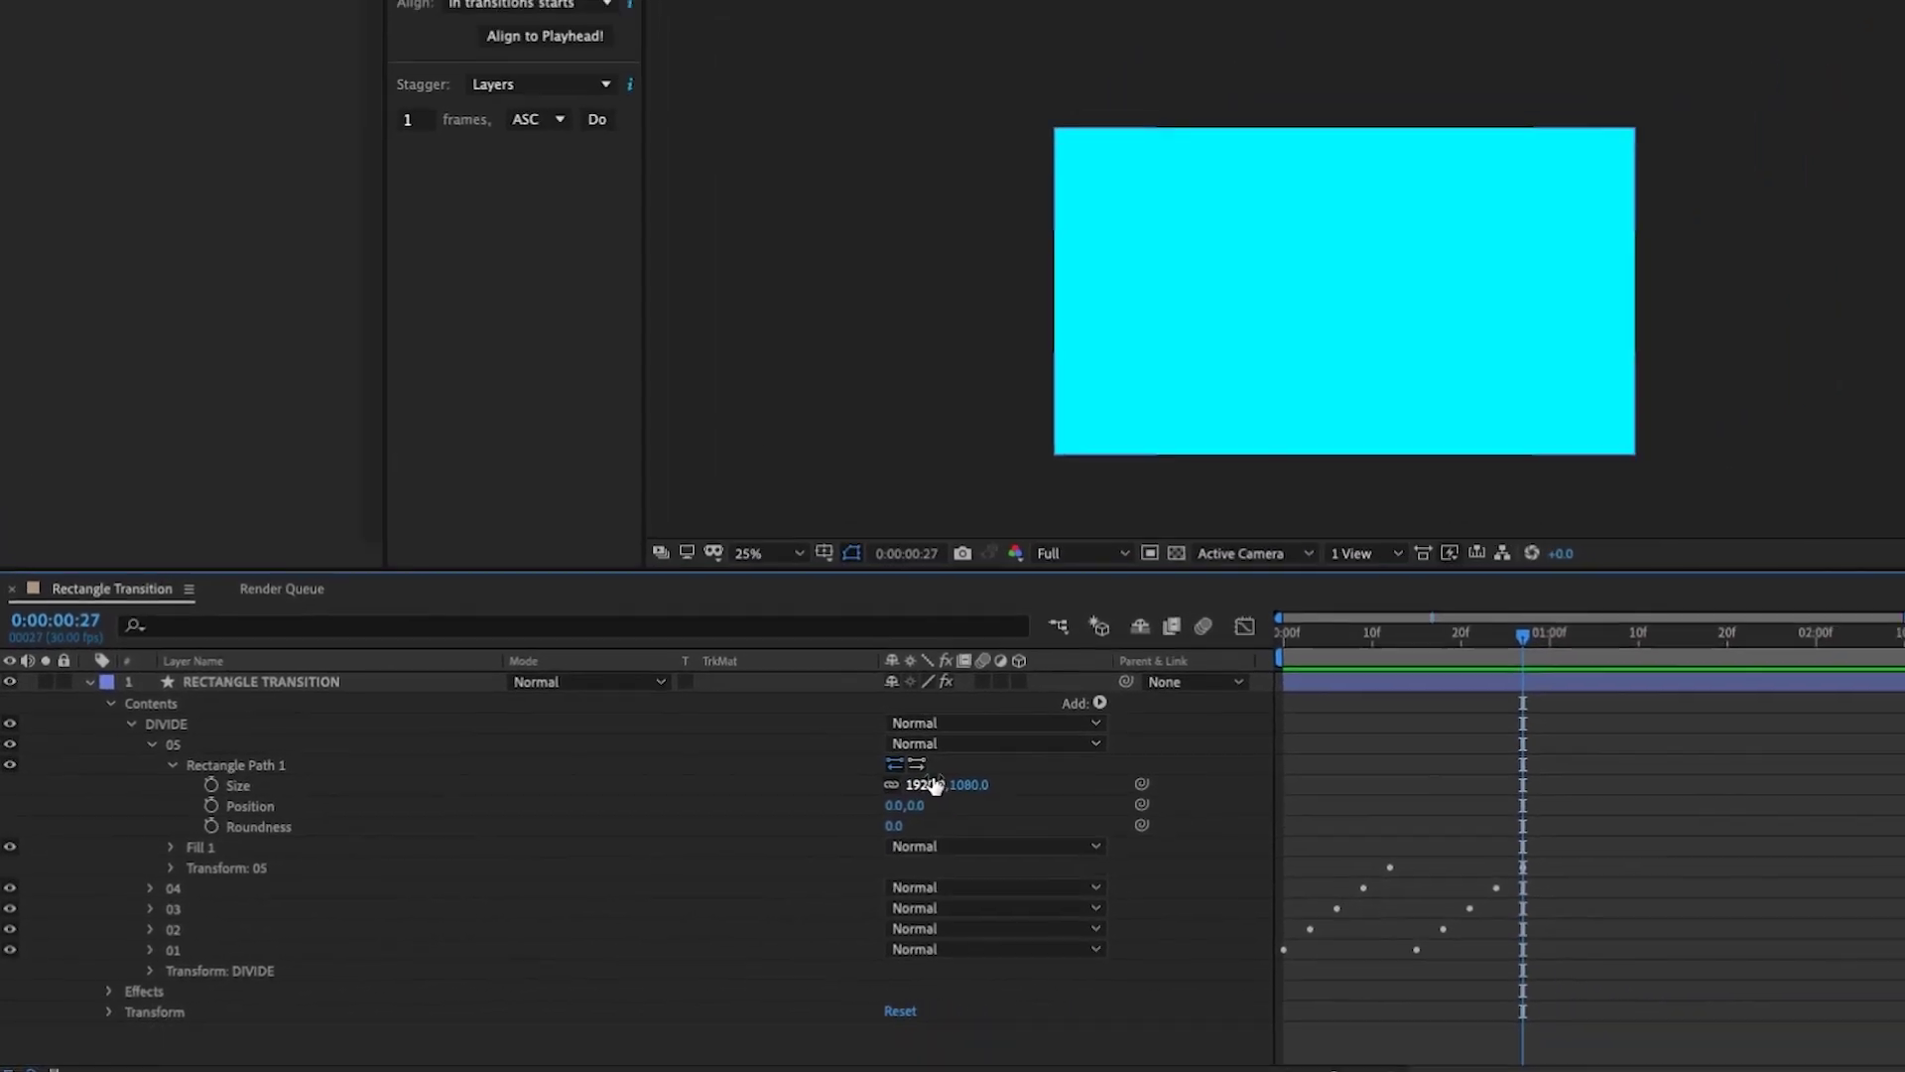
{"action": "left_click_drag", "start_coordinate": [935, 787], "coordinate": [782, 771]}
{"action": "left_click_drag", "start_coordinate": [647, 812], "coordinate": [710, 824]}
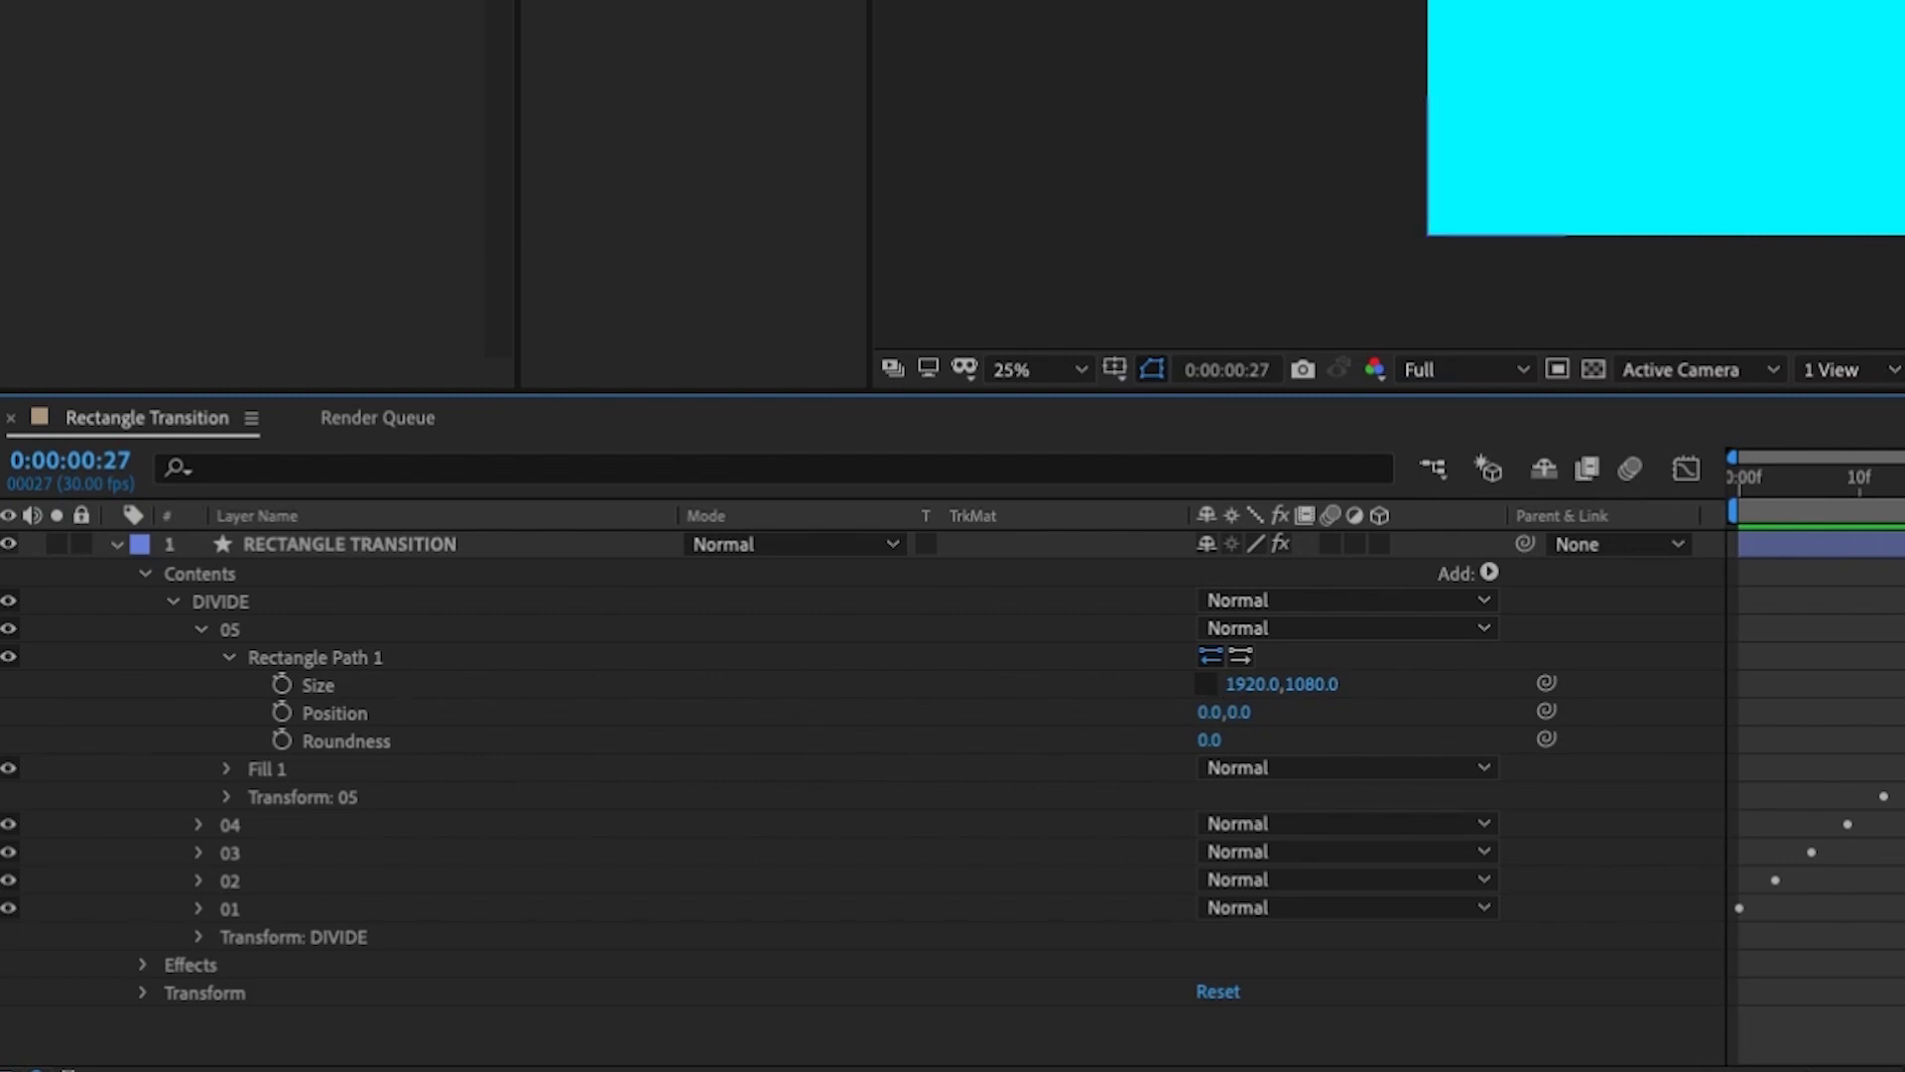
Step: Add a Size keyframe to group 05's Rectangle Path 1 at 0:00:01:00, three frames past its last rotation keyframe
{"action": "left_click_drag", "start_coordinate": [1739, 482], "coordinate": [1208, 482]}
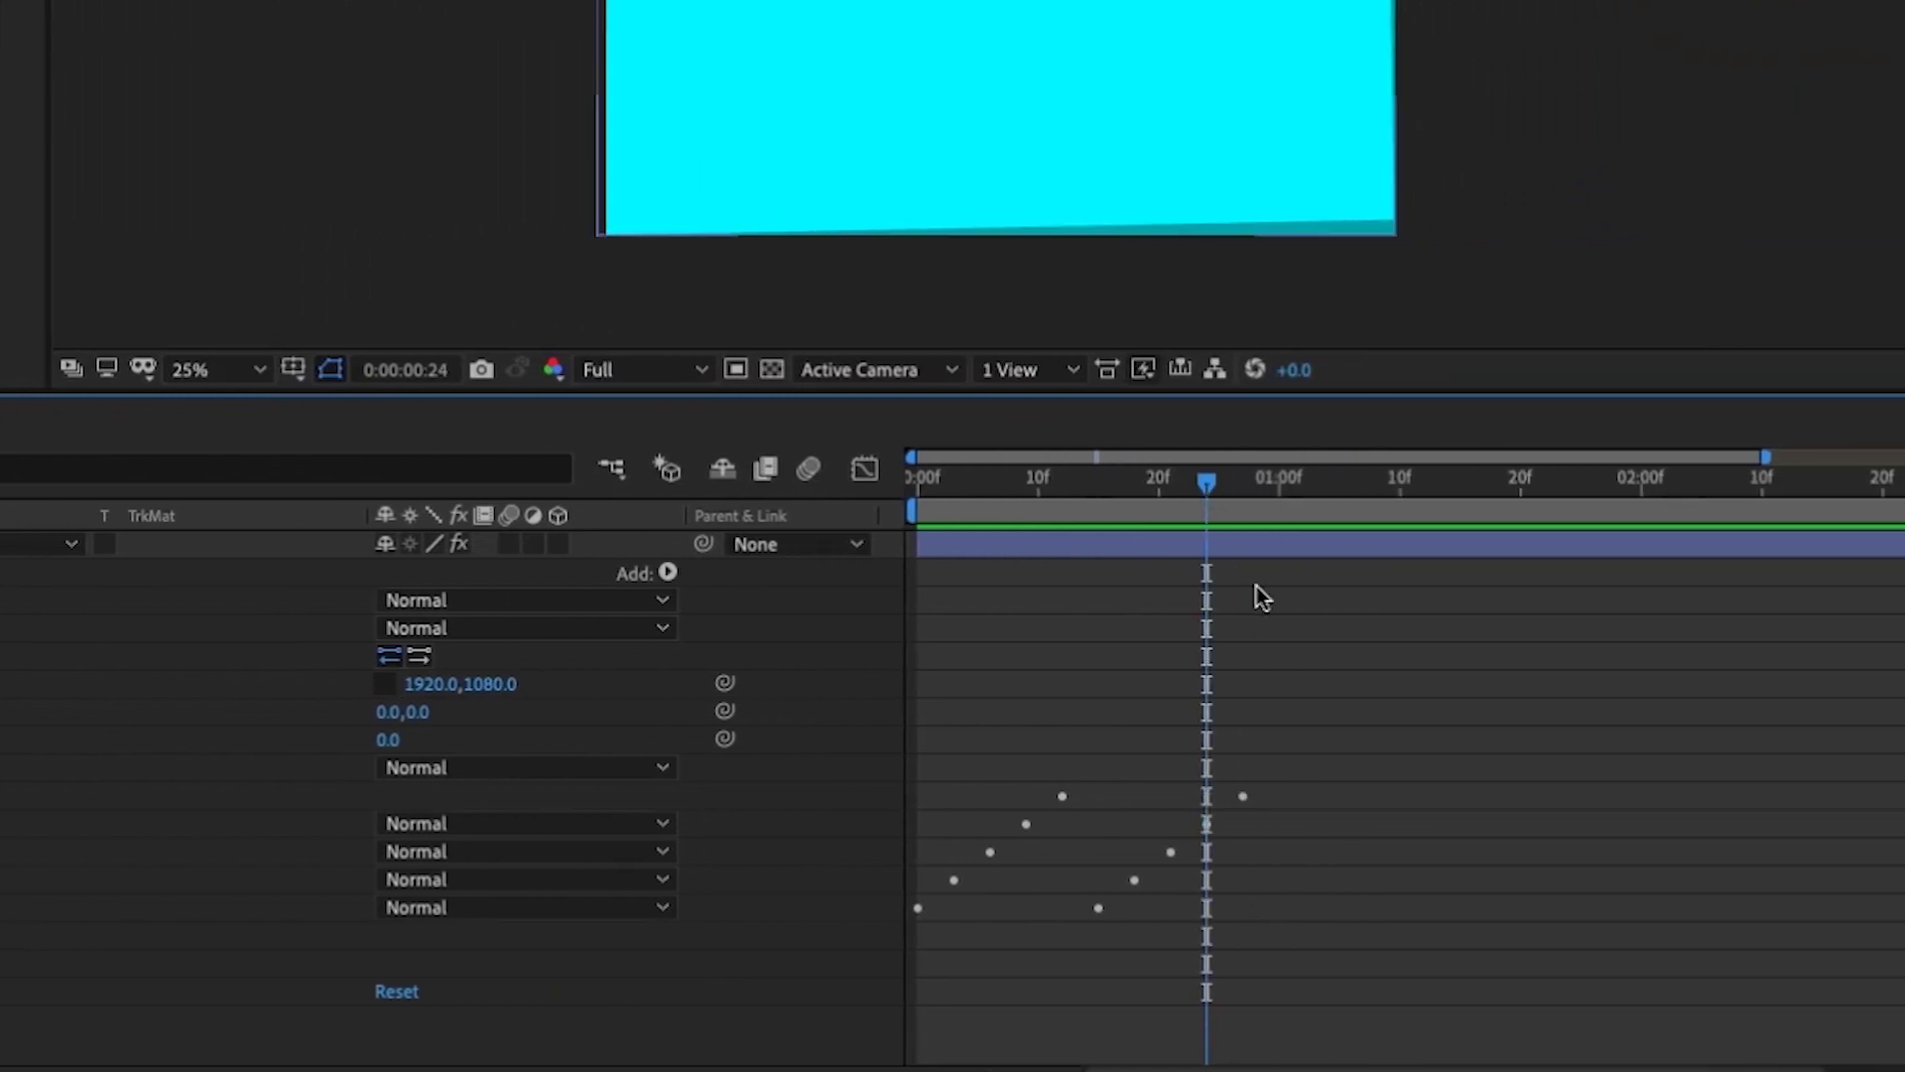
{"action": "left_click", "coordinate": [1242, 484]}
{"action": "key", "text": "Page_Down"}
{"action": "key", "text": "Page_Down"}
{"action": "key", "text": "Page_Down"}
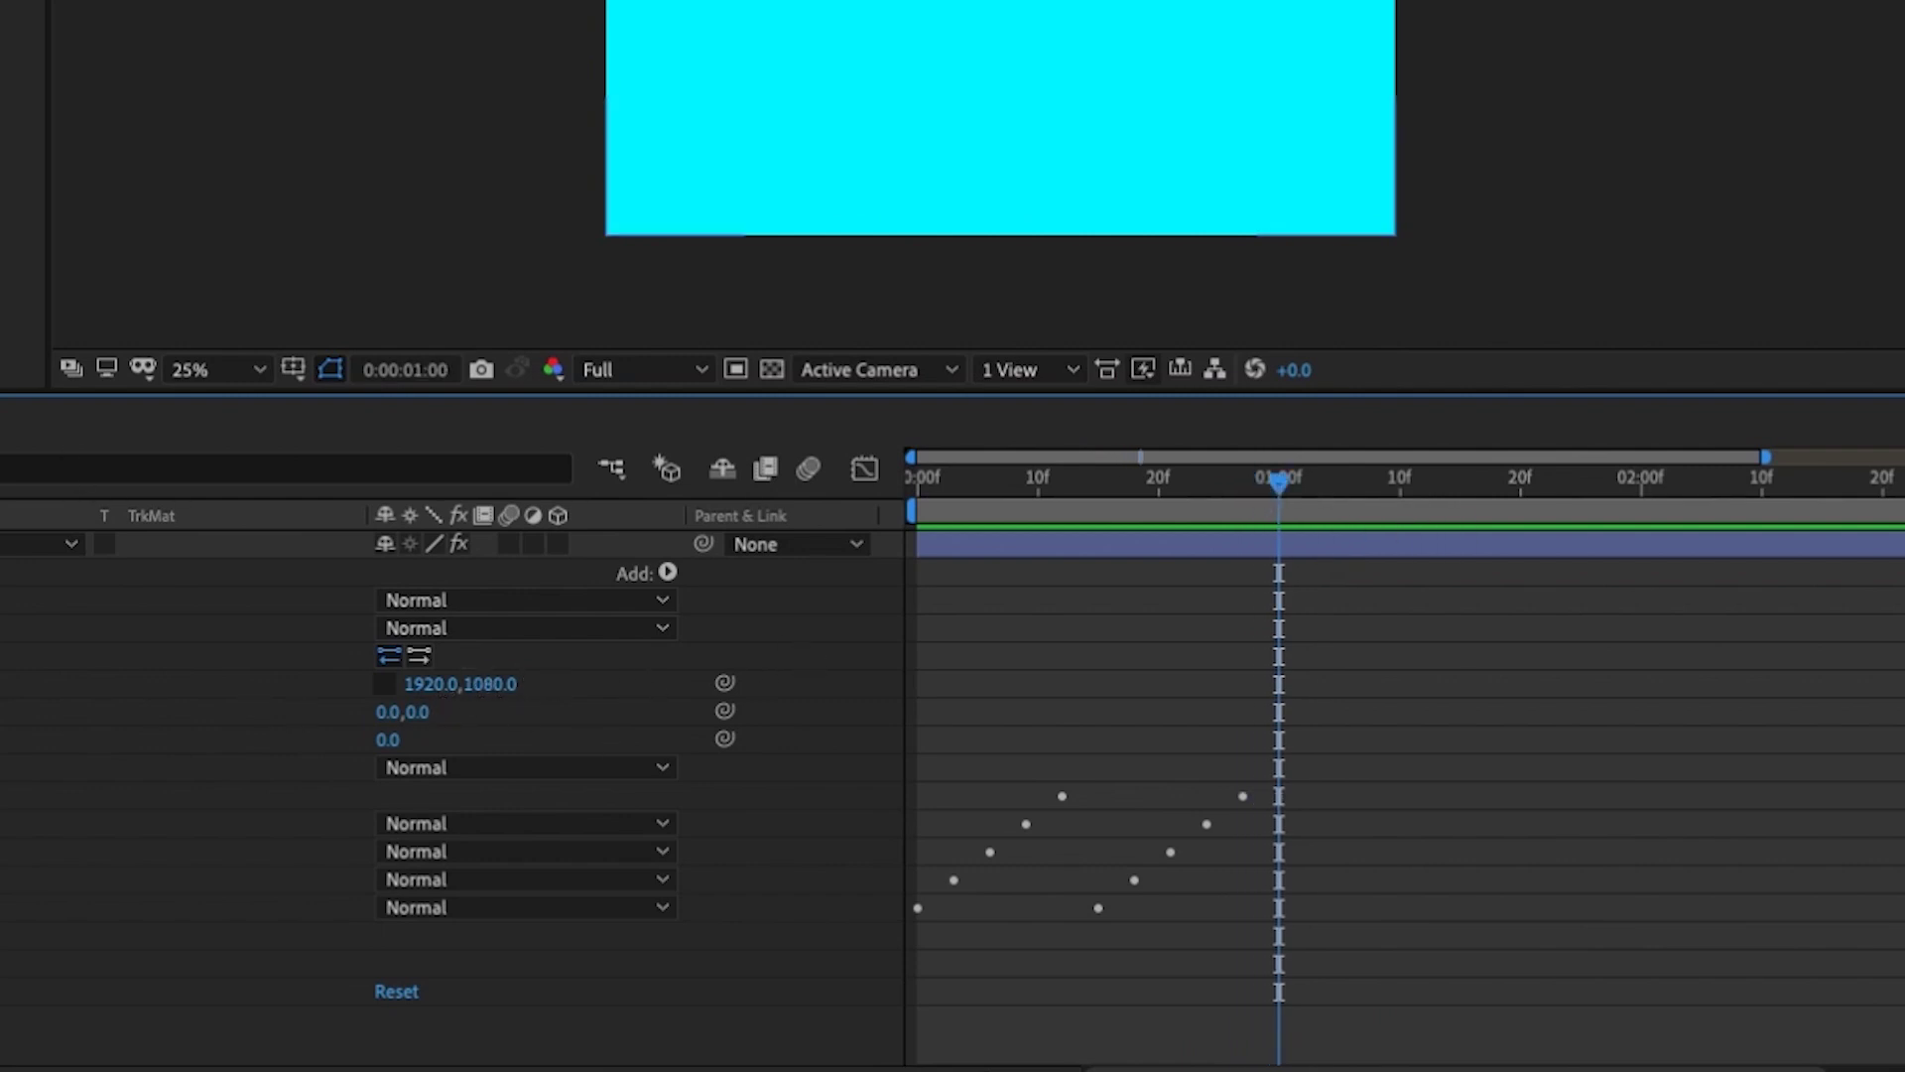
{"action": "left_click", "coordinate": [2, 684]}
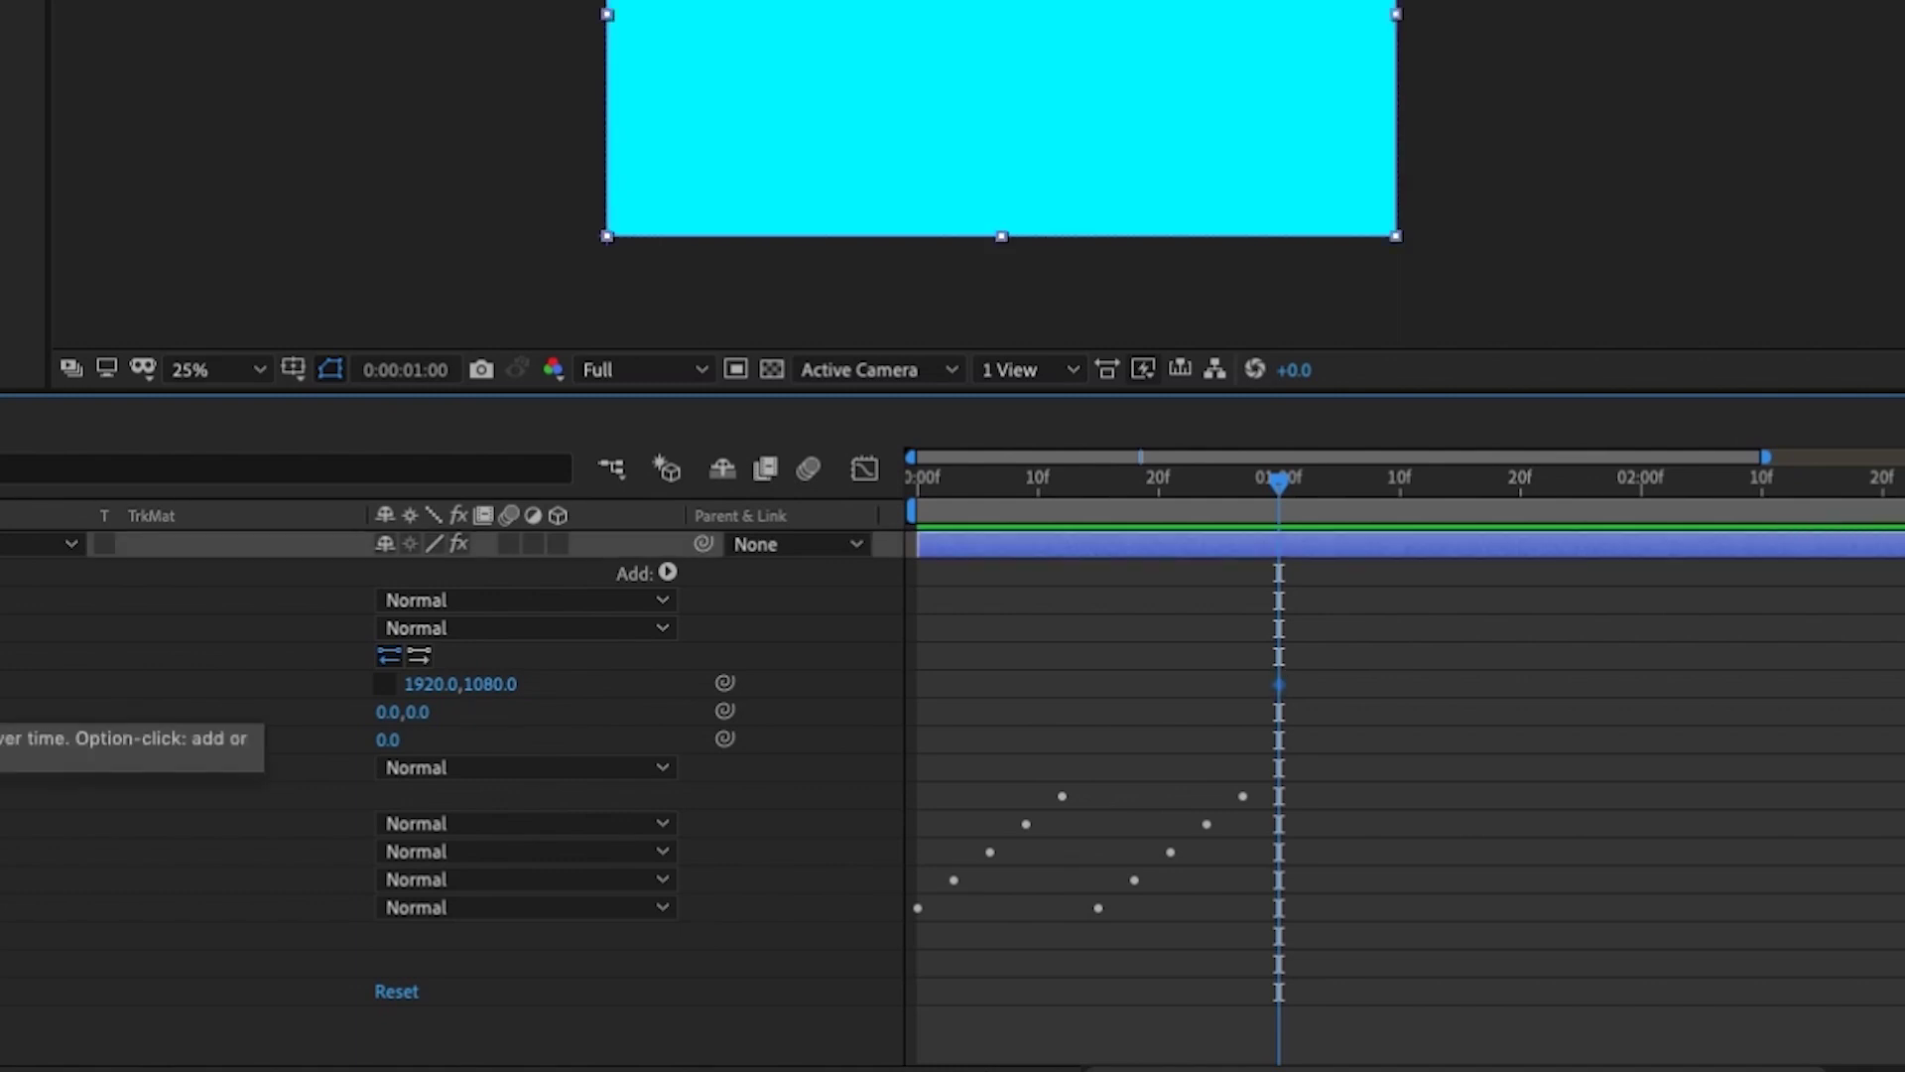
Step: At 0:00:01:10, keyframe the Size of group 05's rectangle at 1920.0, 0.0 and scrub through the collapse
{"action": "key", "text": "shift+Page_Down"}
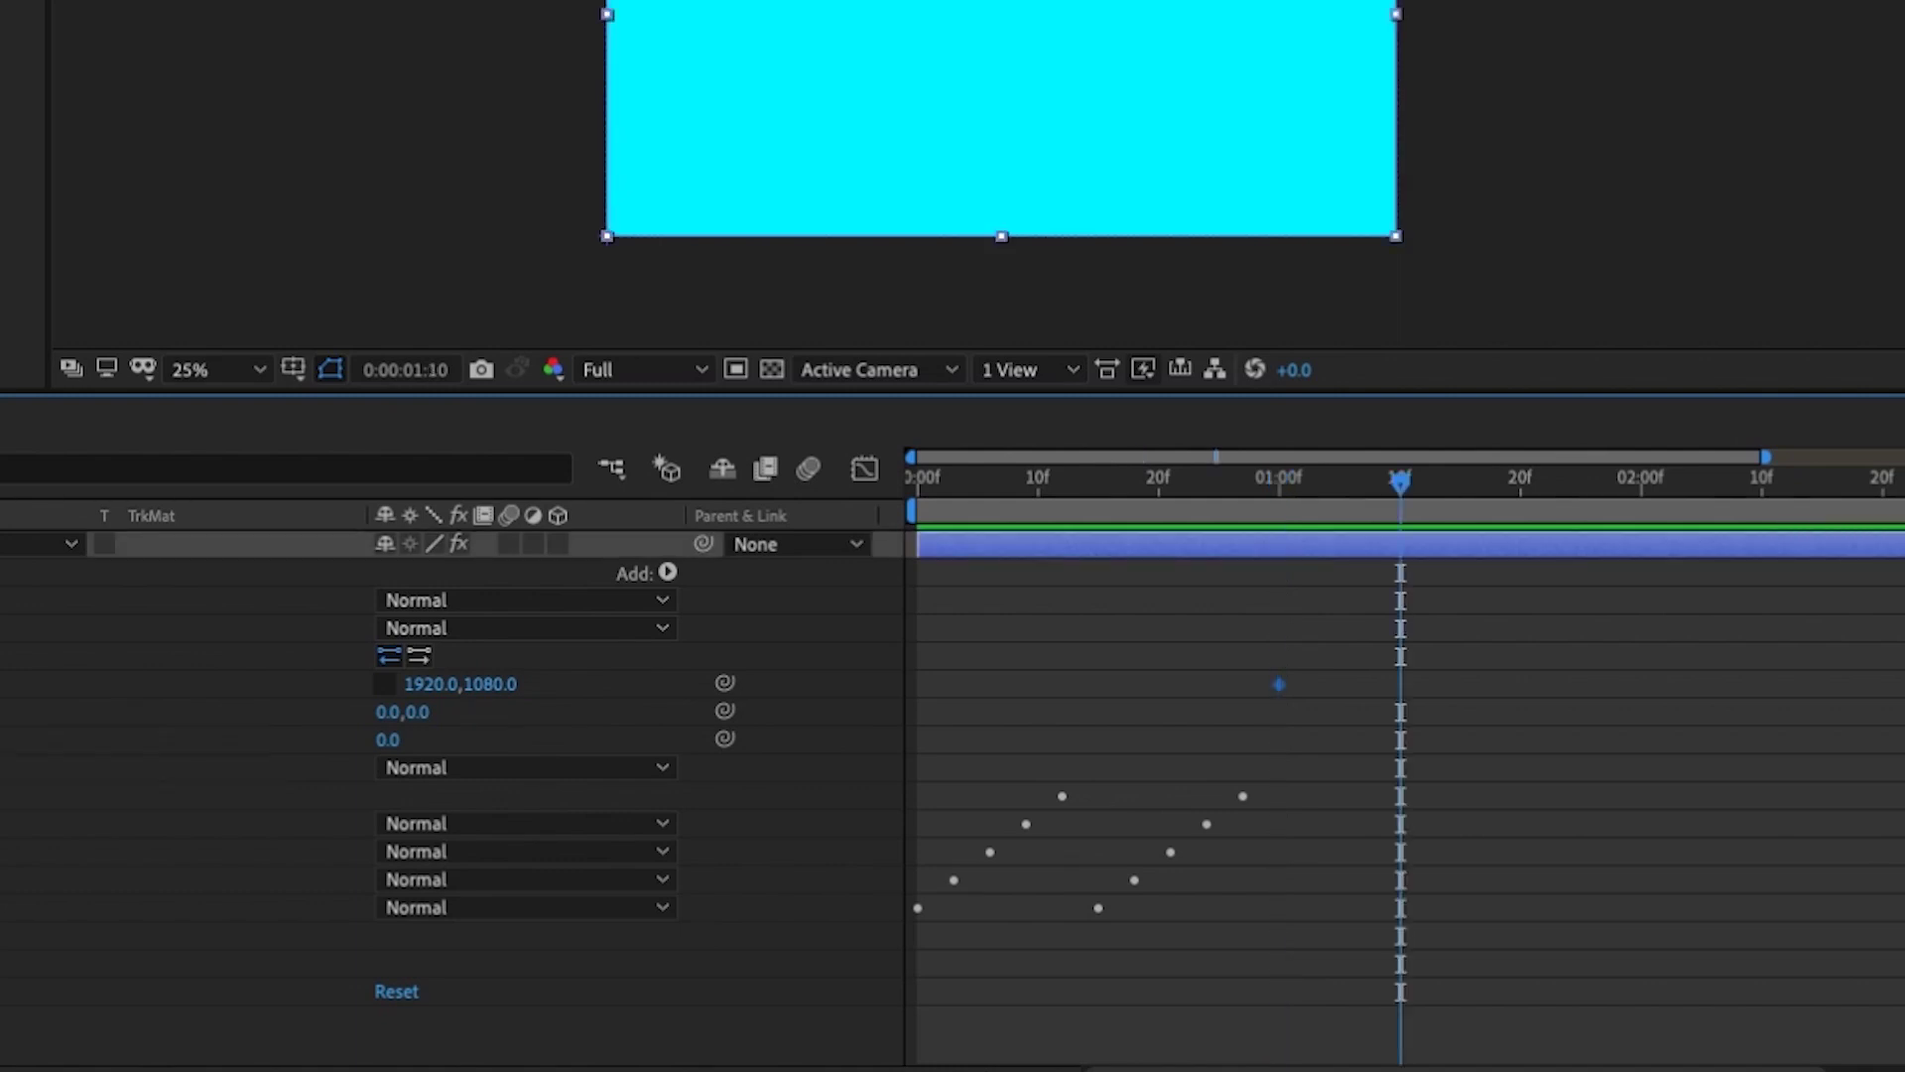
{"action": "left_click", "coordinate": [433, 685]}
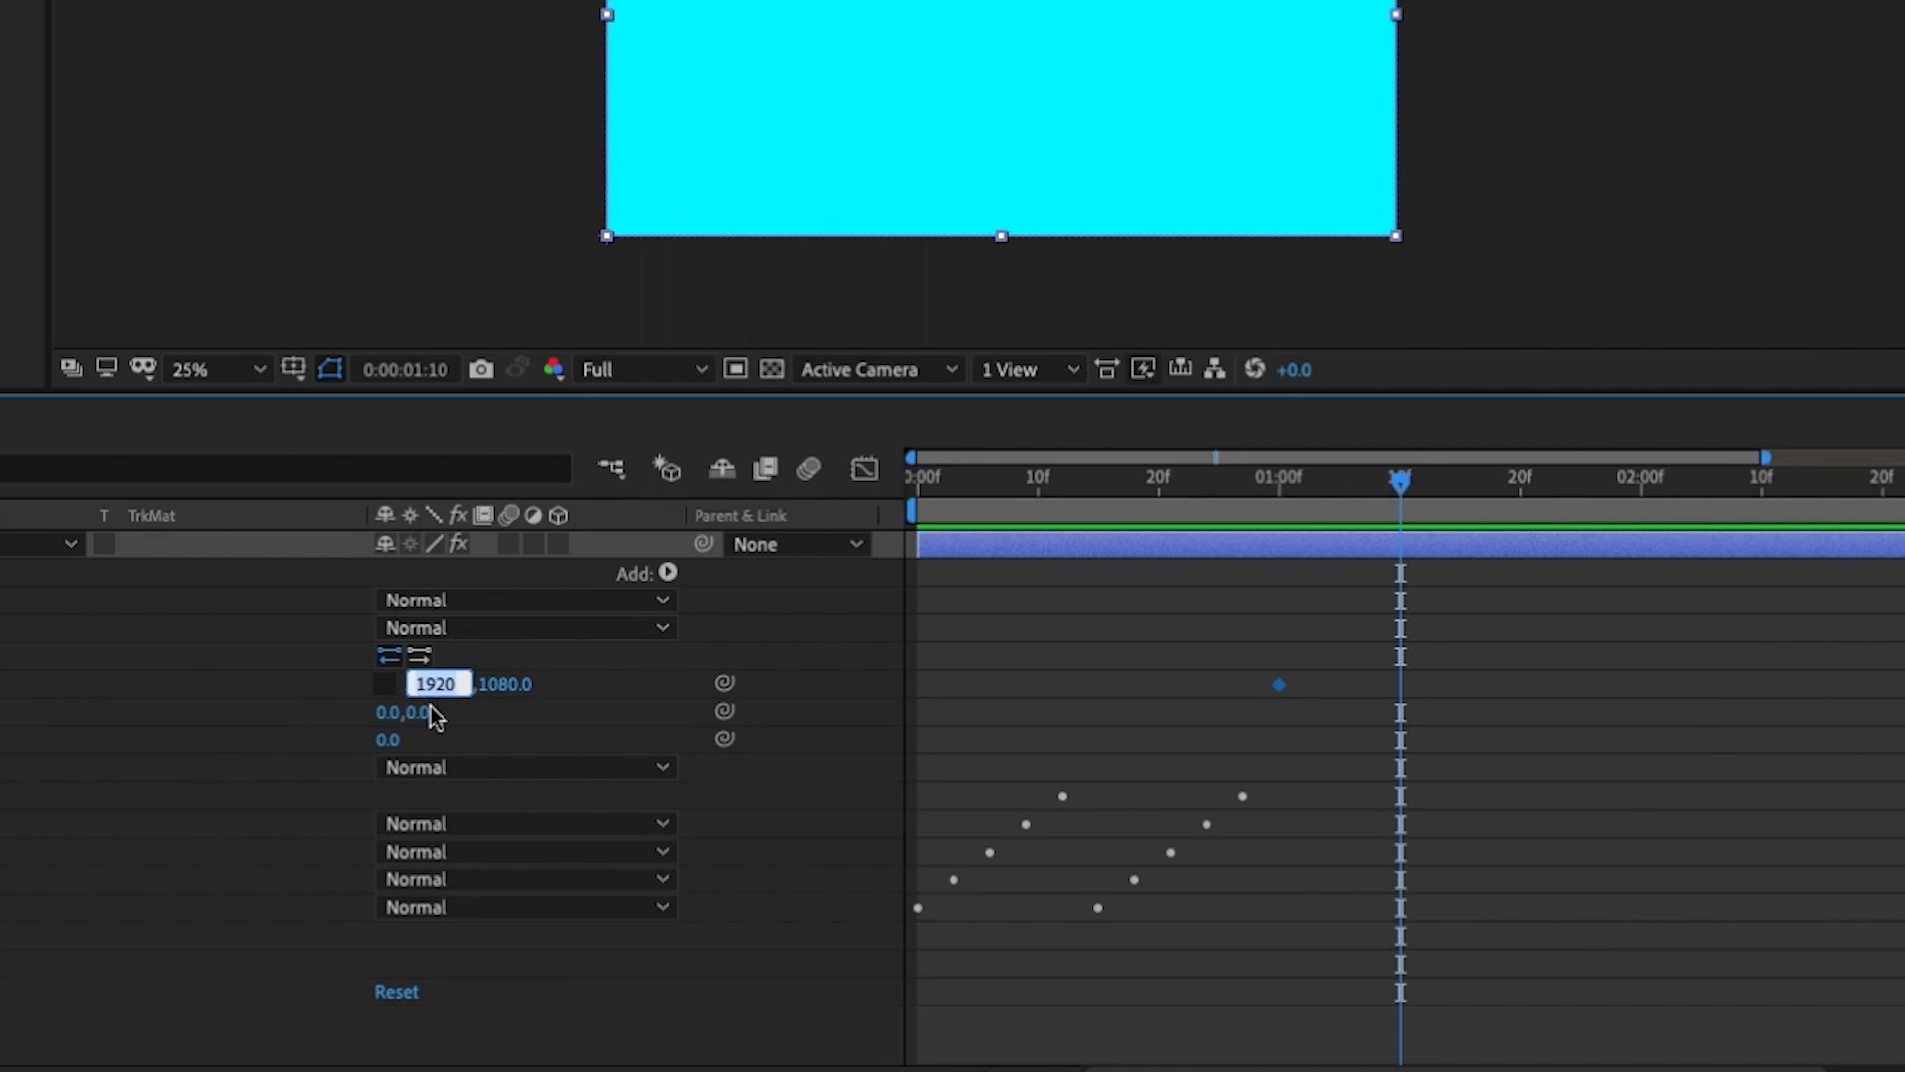
{"action": "left_click", "coordinate": [504, 654]}
{"action": "left_click", "coordinate": [432, 689]}
{"action": "type", "text": "0"}
{"action": "key", "text": "Return"}
{"action": "mouse_move", "coordinate": [1394, 484]}
{"action": "left_mouse_down"}
{"action": "mouse_move", "coordinate": [1334, 496]}
{"action": "mouse_move", "coordinate": [1377, 487]}
{"action": "left_mouse_up"}
{"action": "left_click_drag", "start_coordinate": [1377, 672], "coordinate": [1396, 695]}
{"action": "left_click", "coordinate": [508, 873]}
{"action": "type", "text": "756"}
{"action": "key", "text": "Return"}
{"action": "left_click_drag", "start_coordinate": [1344, 668], "coordinate": [1399, 678]}
{"action": "left_click_drag", "start_coordinate": [1280, 684], "coordinate": [1401, 687]}
Step: Apply Easy Ease Out to the Size keyframe at 0:00:01:00 and lengthen its outgoing influence in the speed graph
{"action": "left_click", "coordinate": [1292, 842]}
{"action": "left_click_drag", "start_coordinate": [1301, 831], "coordinate": [1240, 903]}
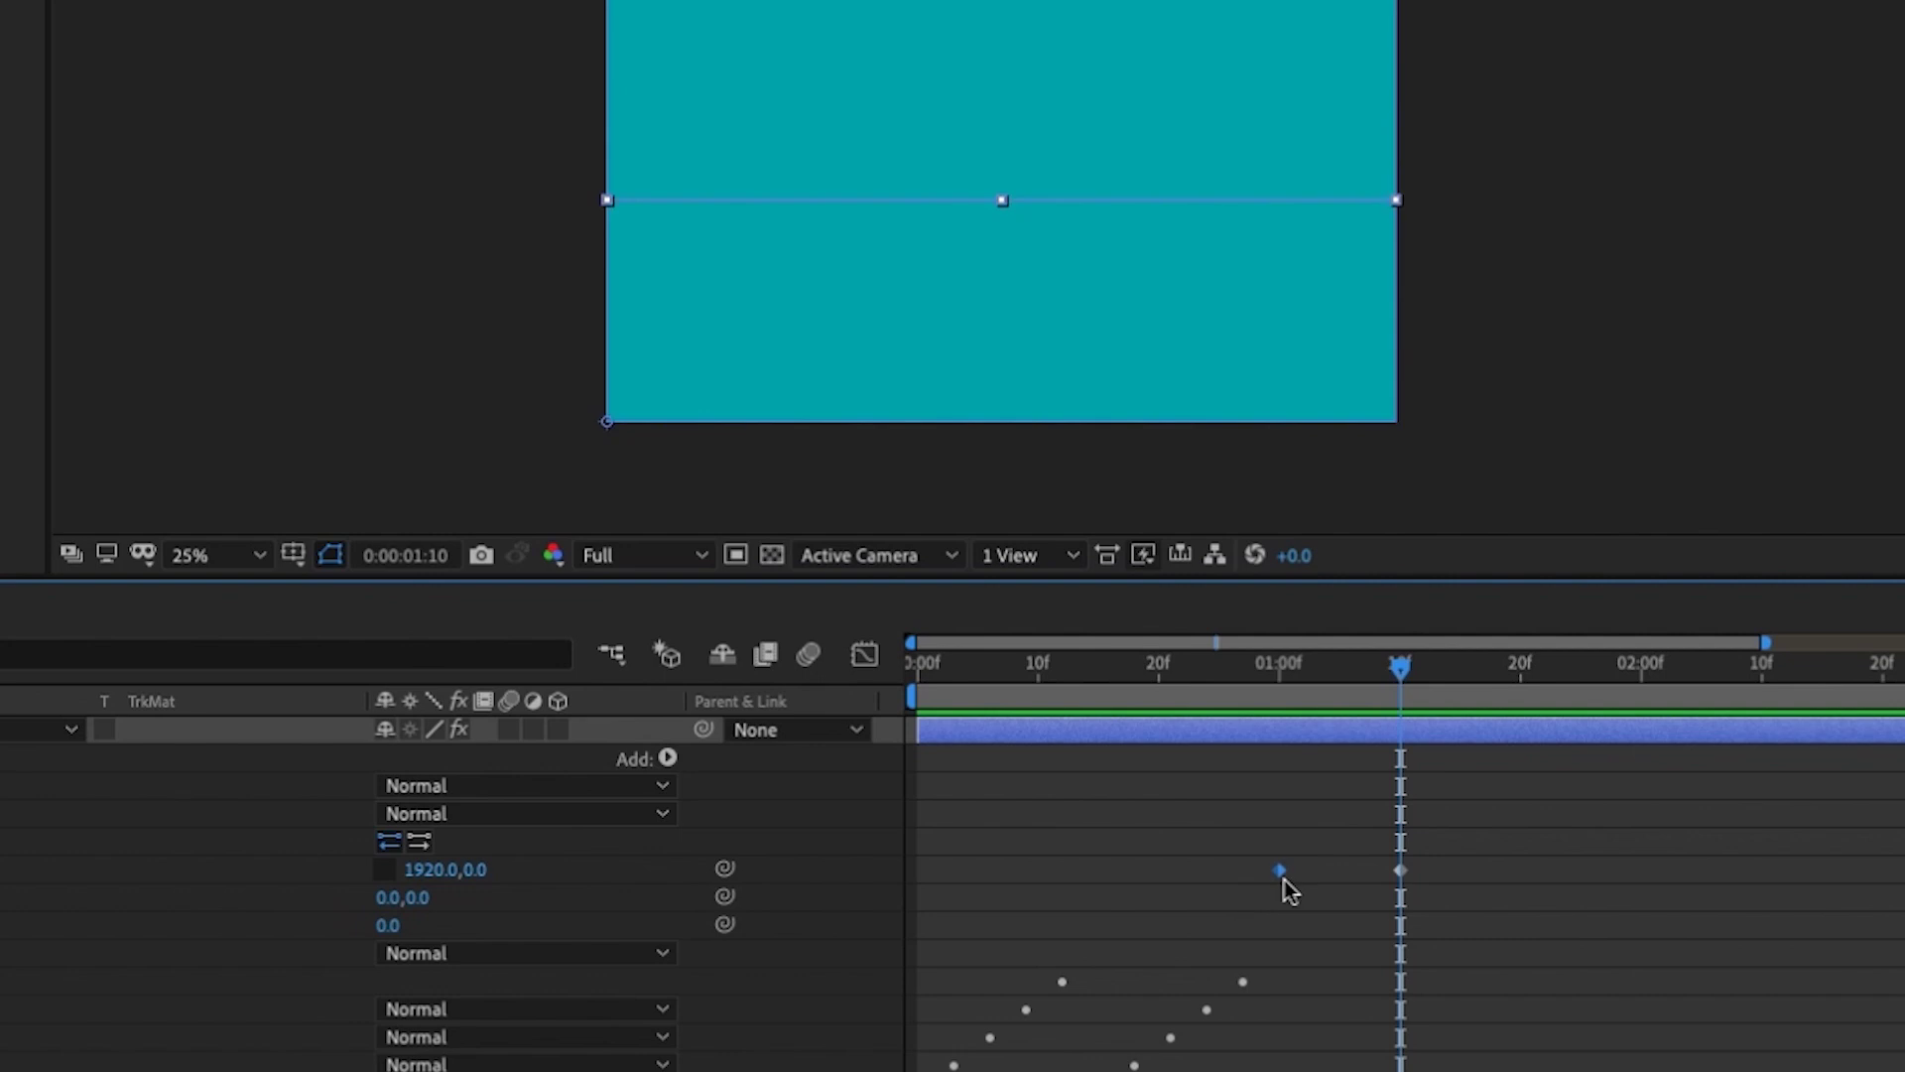
{"action": "right_click", "coordinate": [1282, 875]}
{"action": "left_click", "coordinate": [1727, 980]}
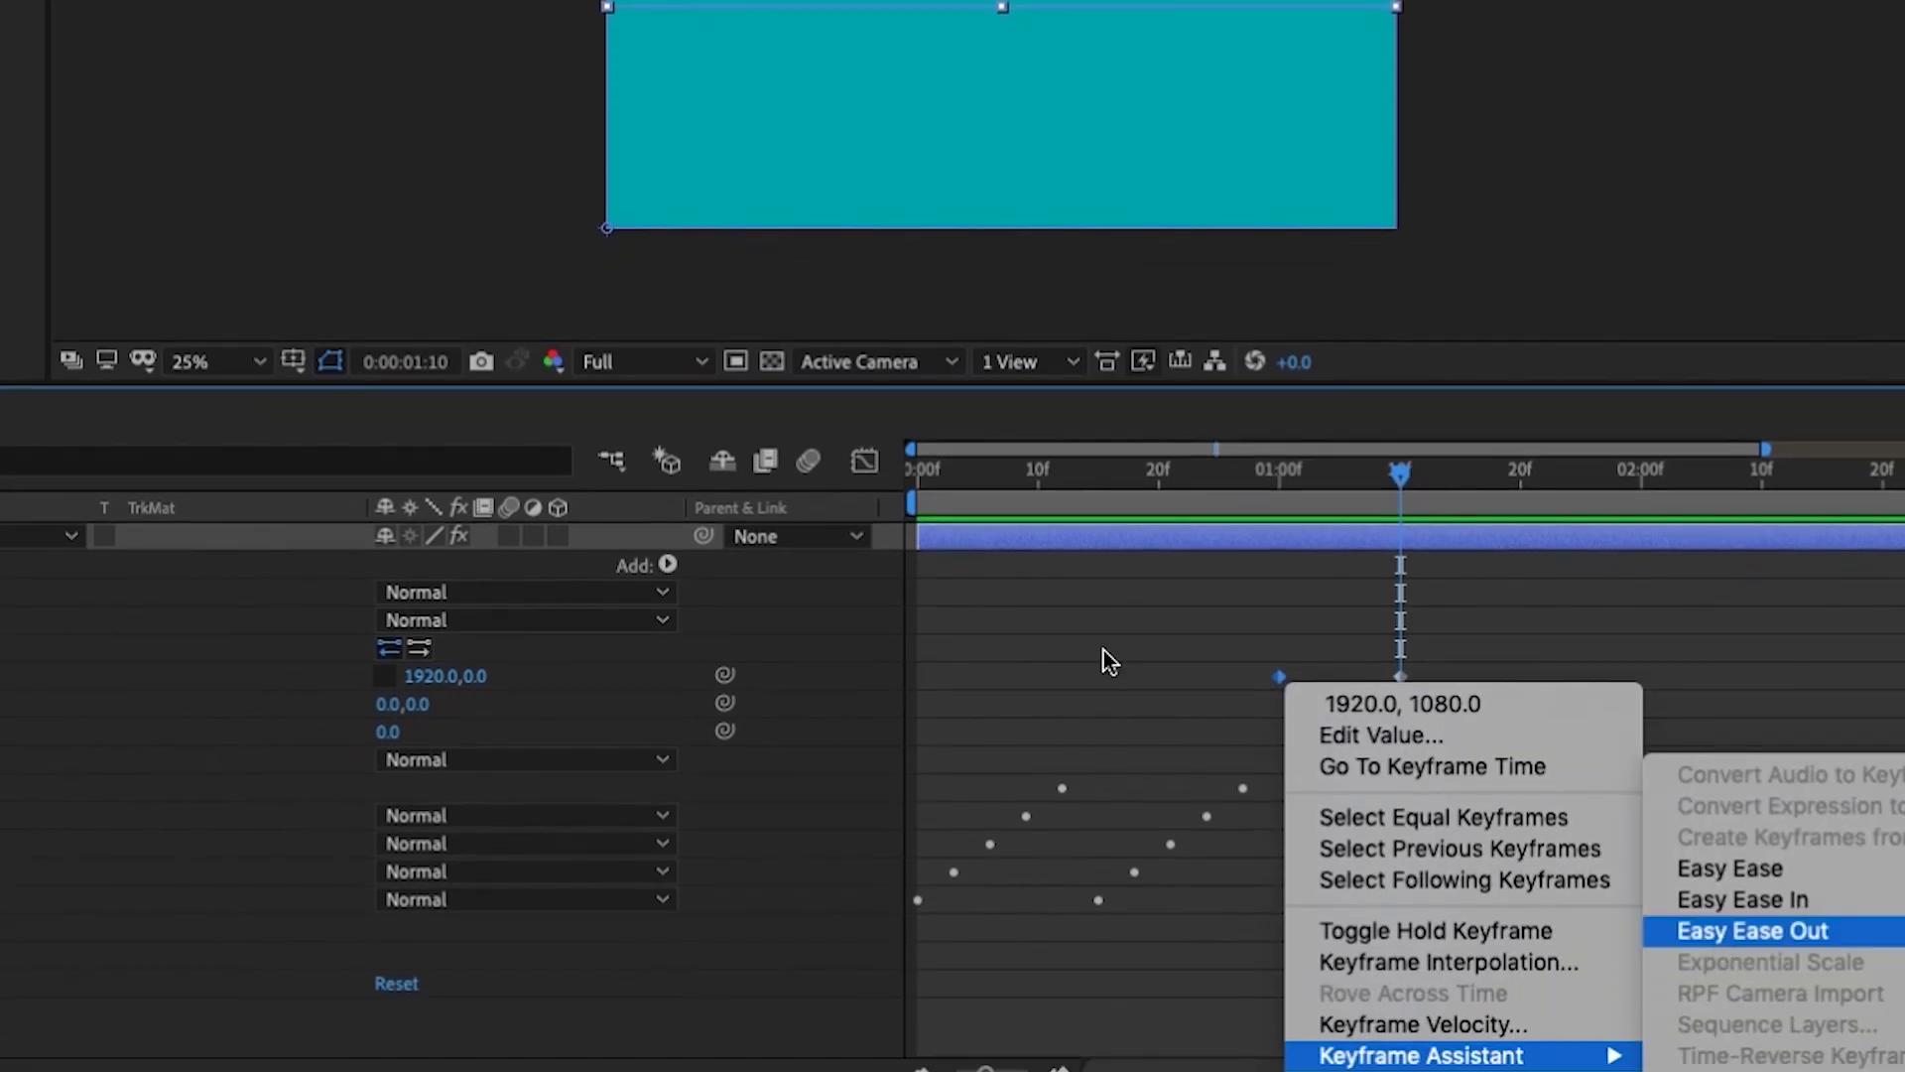
{"action": "left_click", "coordinate": [864, 461]}
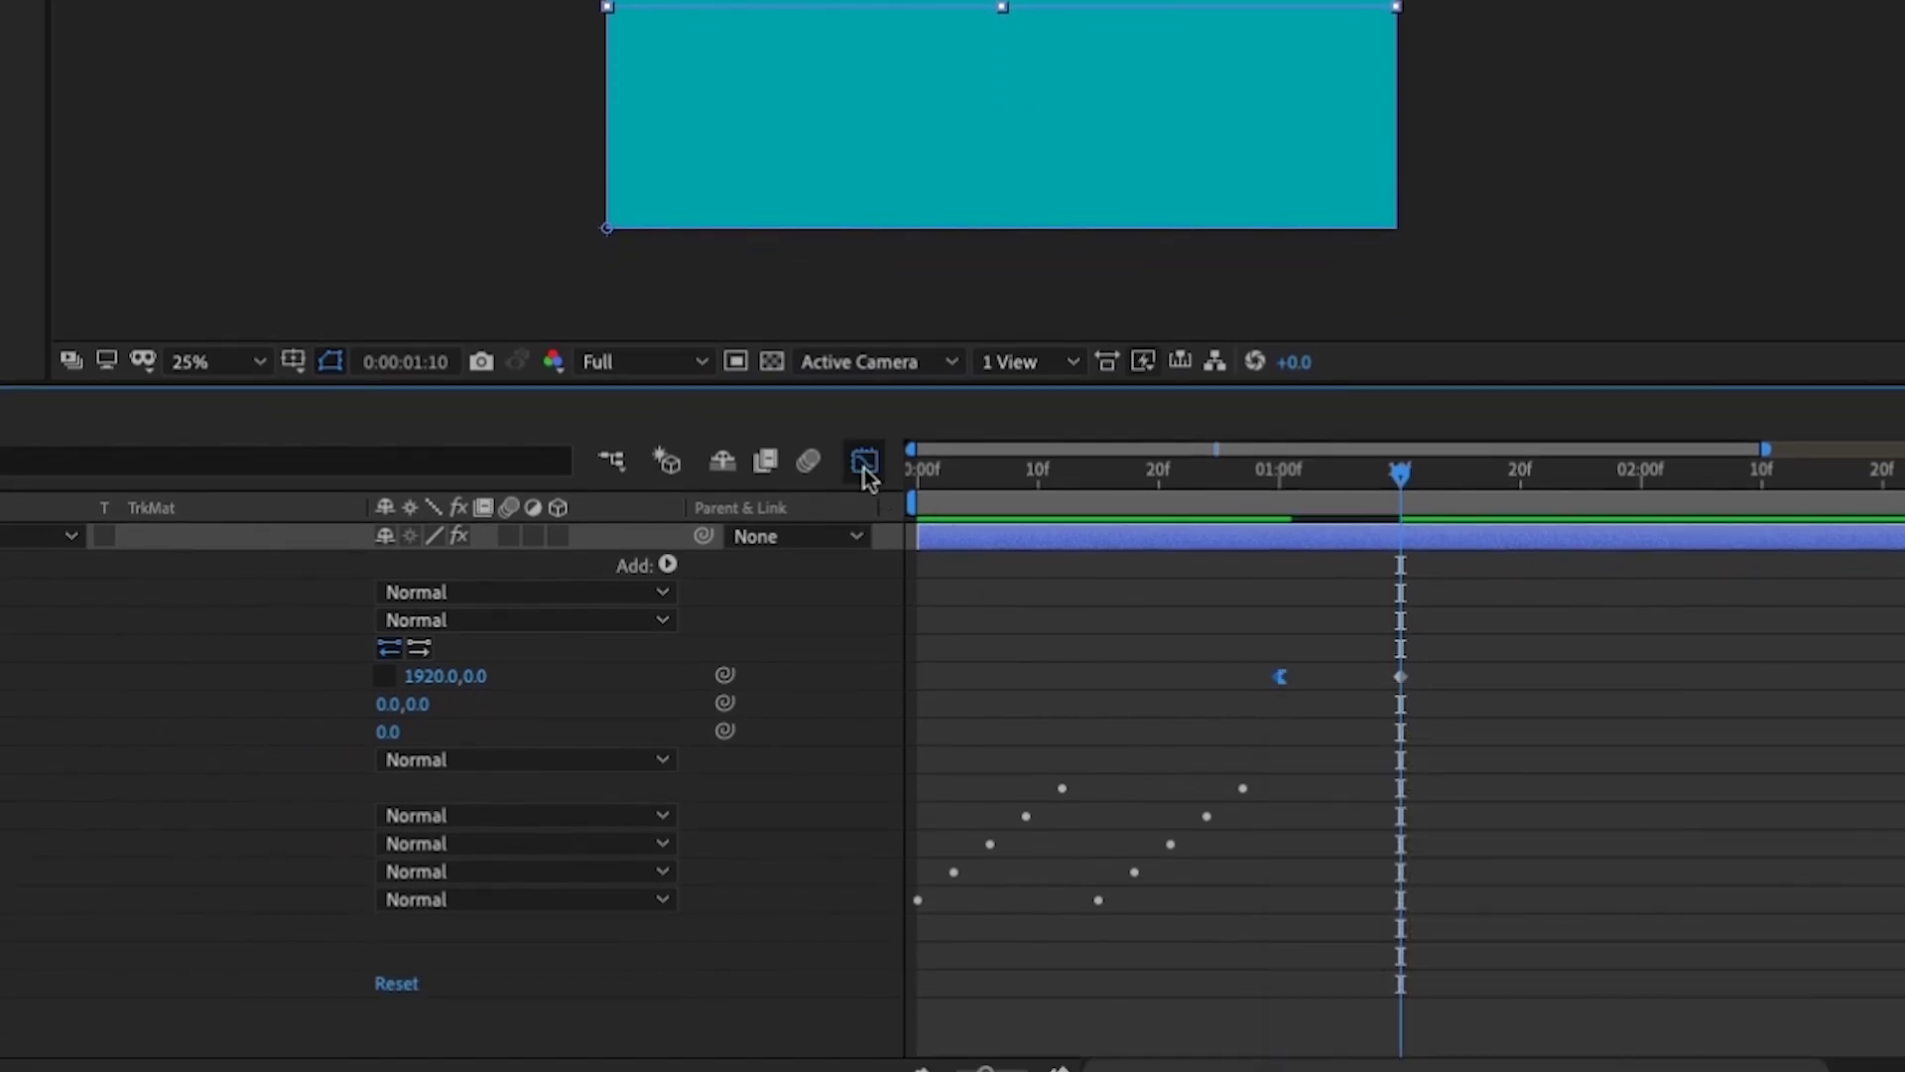
{"action": "left_click_drag", "start_coordinate": [1301, 557], "coordinate": [1340, 556]}
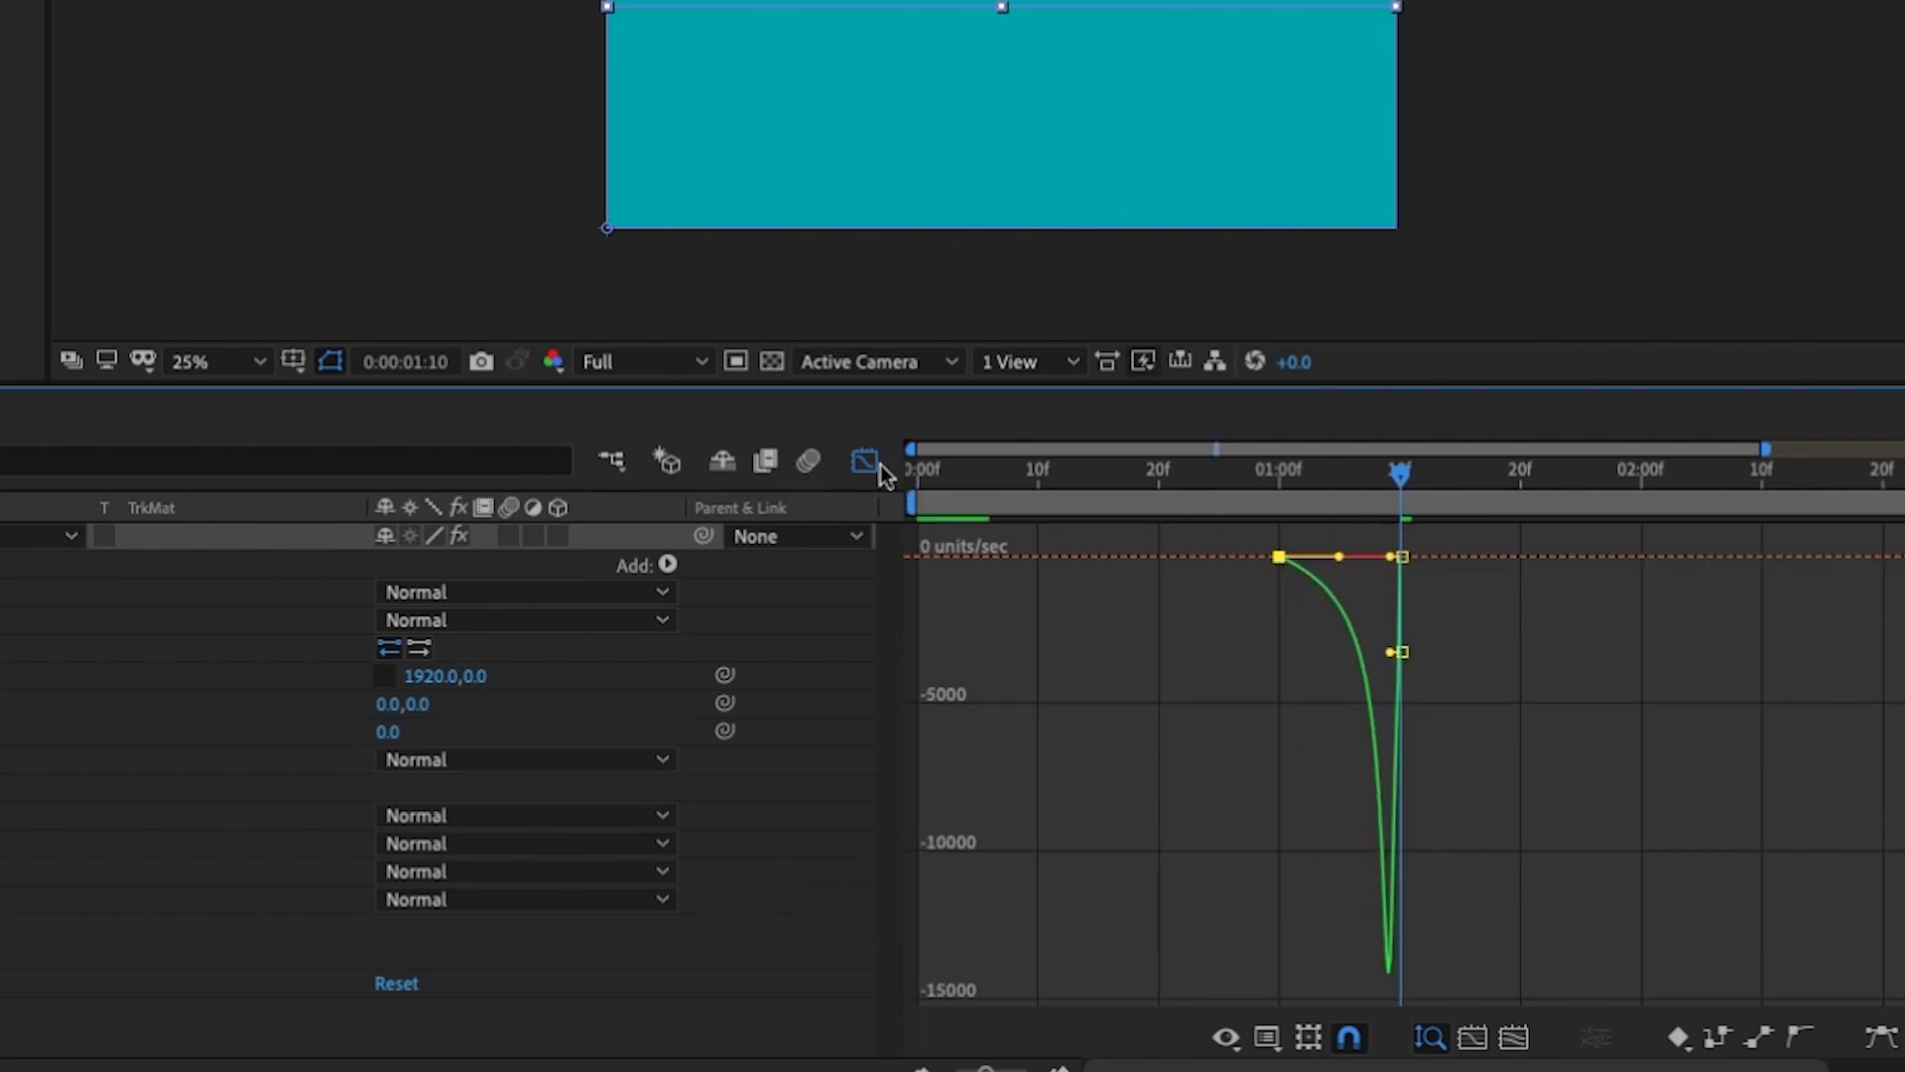
{"action": "left_click", "coordinate": [873, 462]}
{"action": "left_click", "coordinate": [1279, 472]}
{"action": "key", "text": "space"}
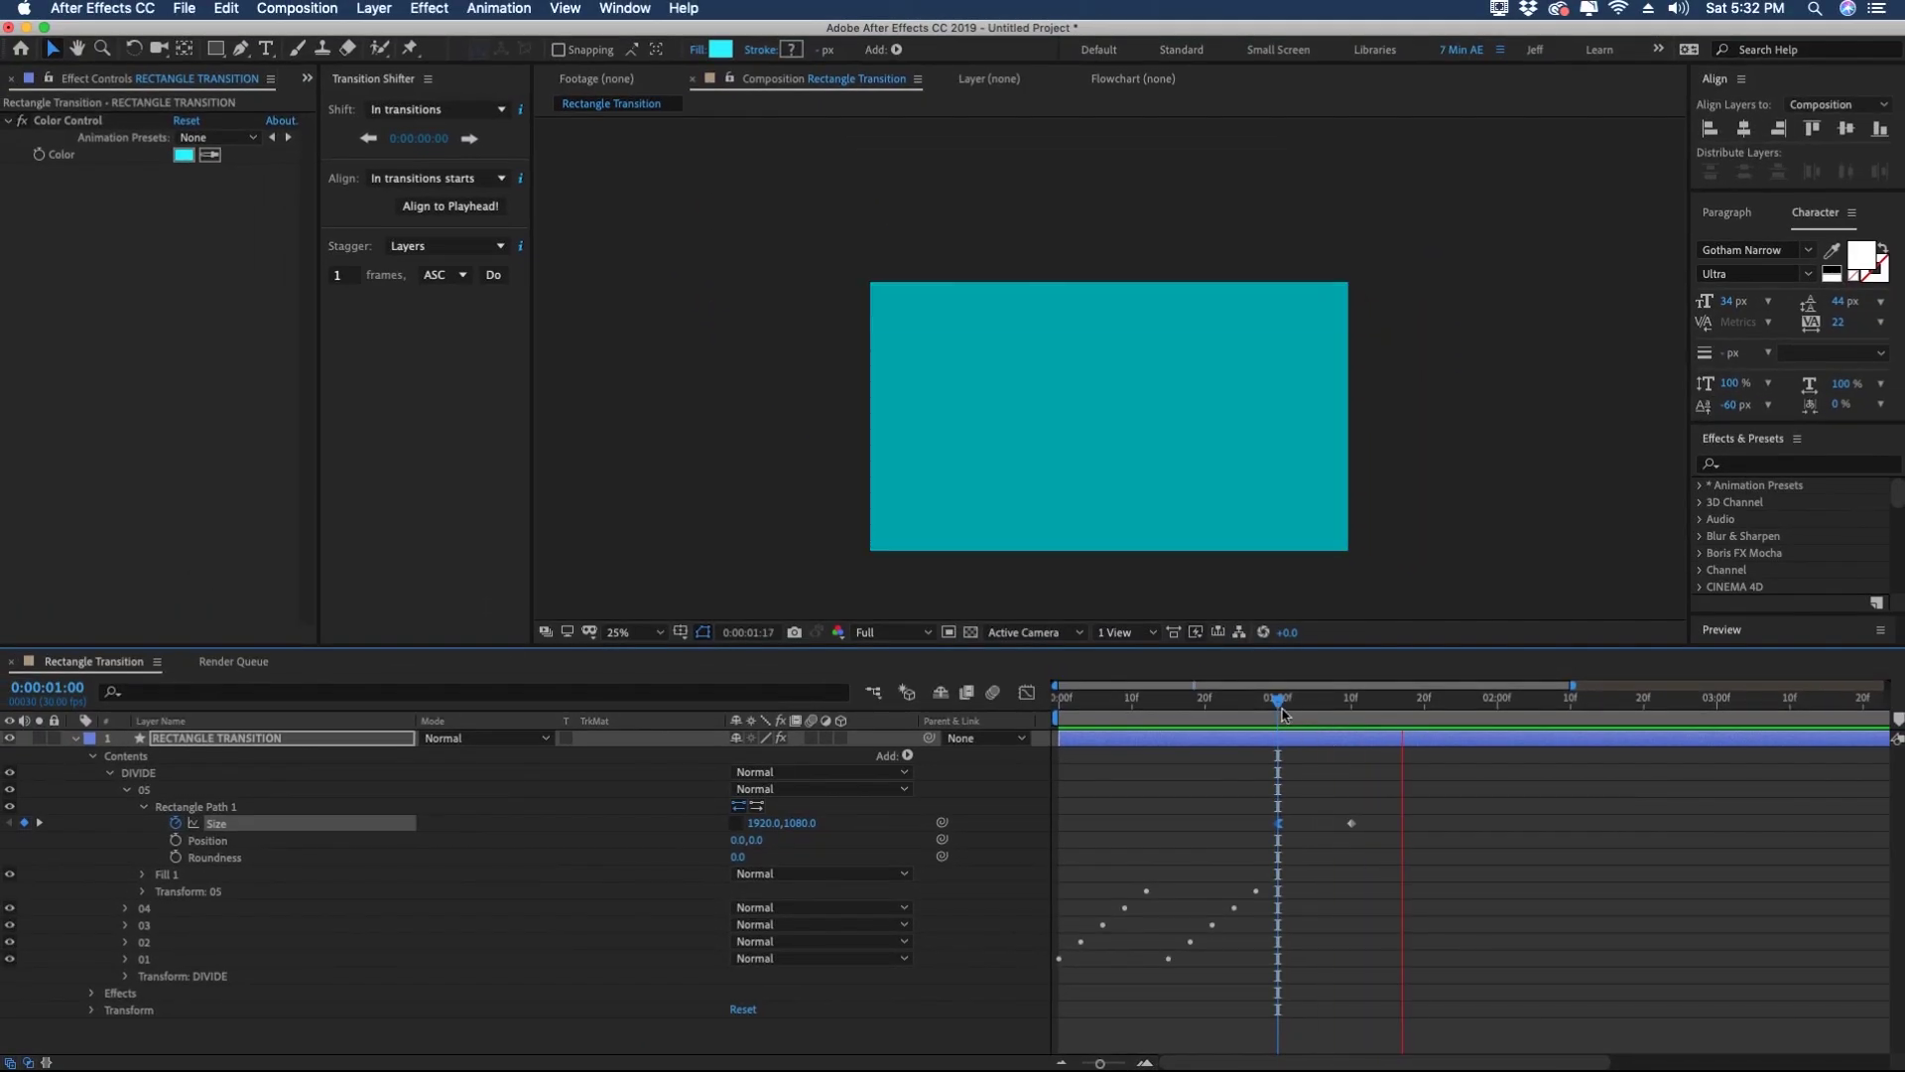
Step: Apply Easy Ease In to group 05's Size keyframe at 0:00:01:10
{"action": "left_click", "coordinate": [1351, 712]}
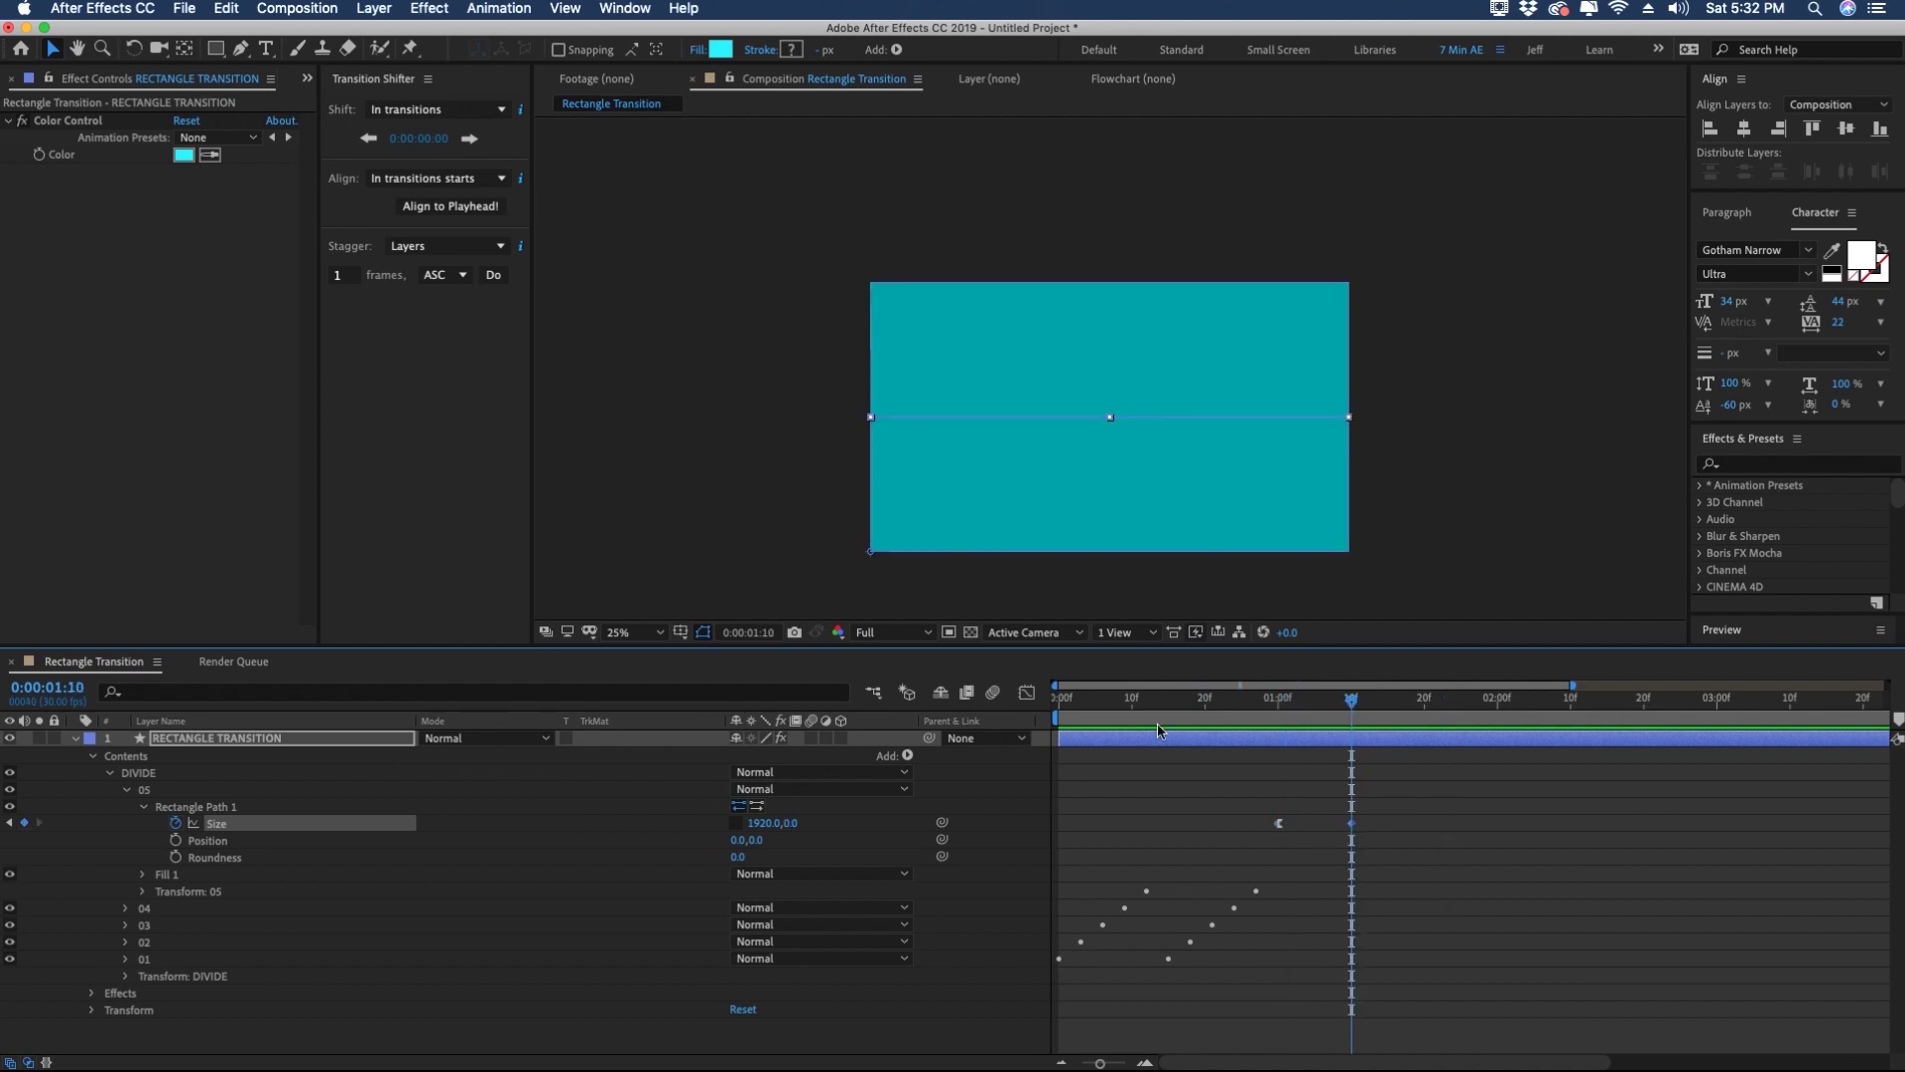
{"action": "right_click", "coordinate": [1352, 824]}
{"action": "mouse_move", "coordinate": [1458, 1052]}
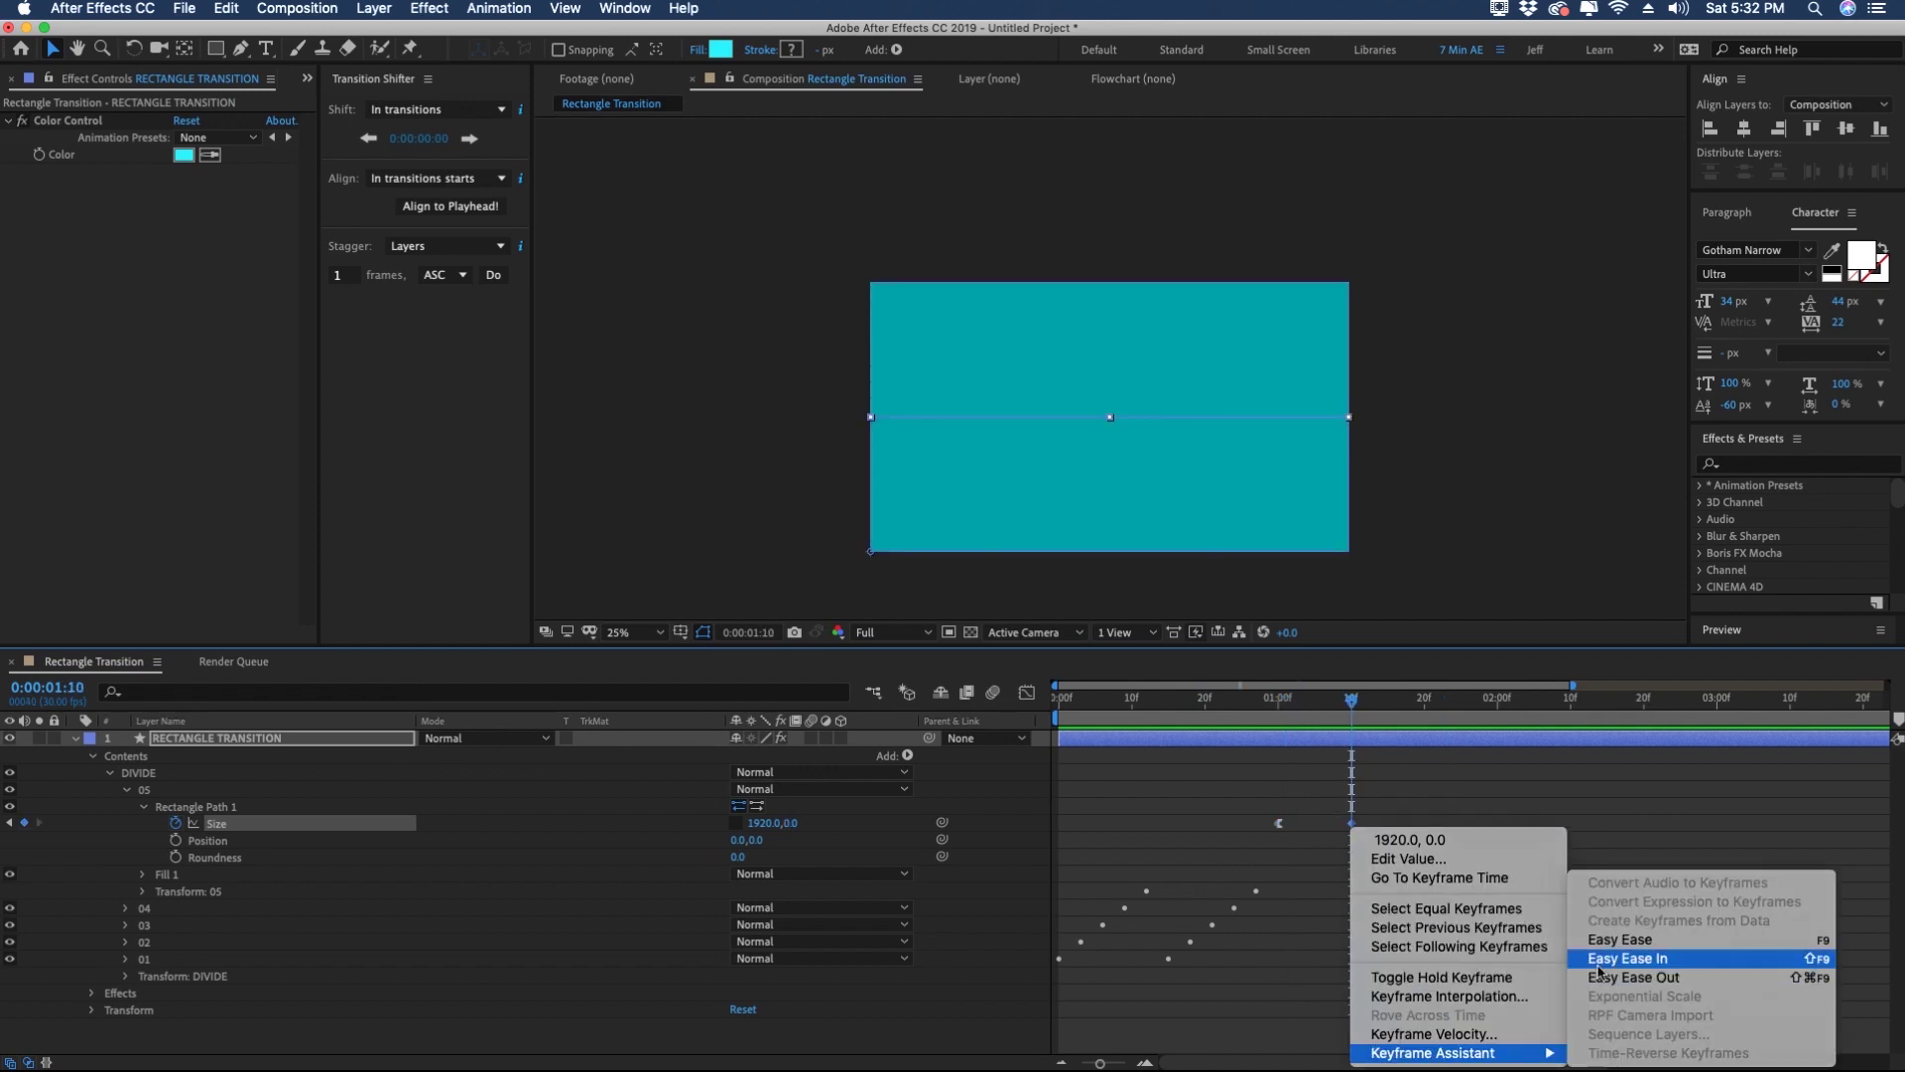
{"action": "left_click", "coordinate": [1598, 958]}
Step: Shorten the outgoing influence of the Size keyframe at 0:00:01:00 in the speed graph and preview the animation
{"action": "key", "text": "j"}
{"action": "key", "text": "shift+F3"}
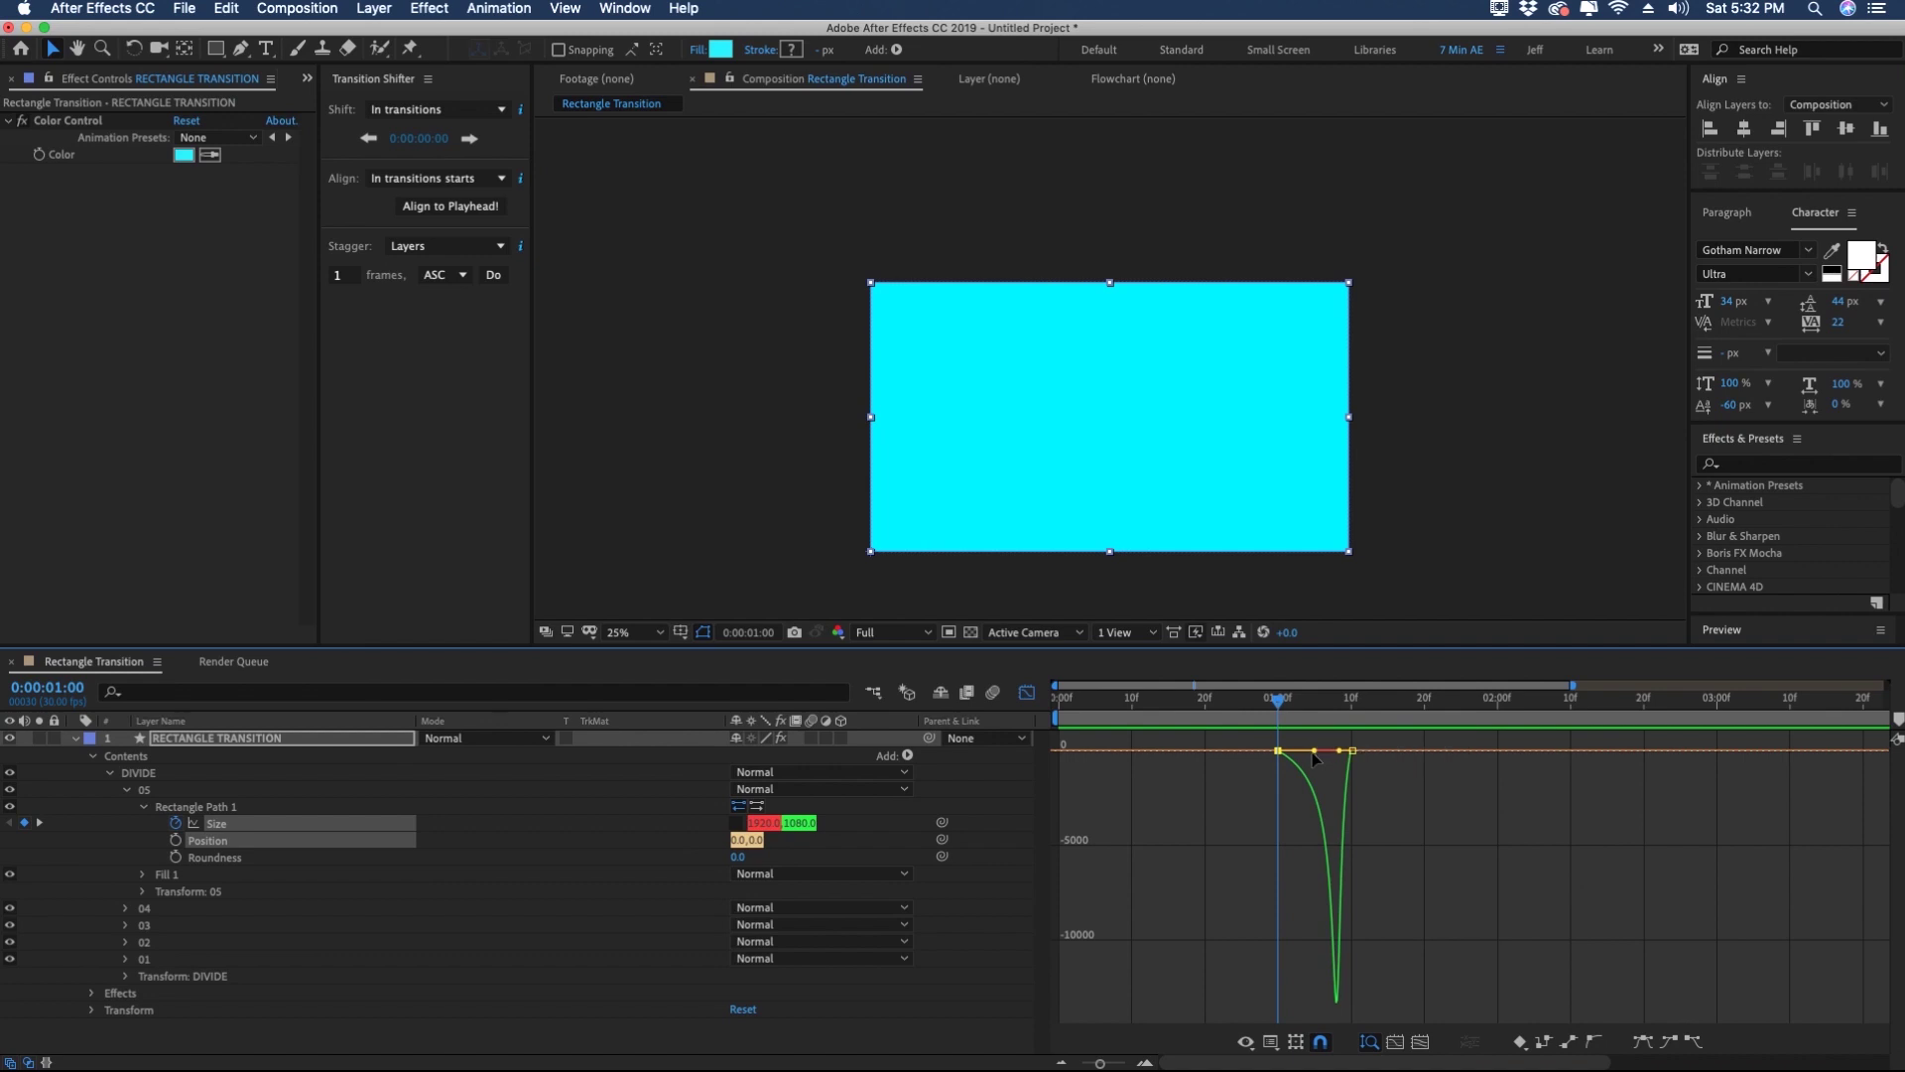
{"action": "left_click_drag", "start_coordinate": [1315, 751], "coordinate": [1303, 754]}
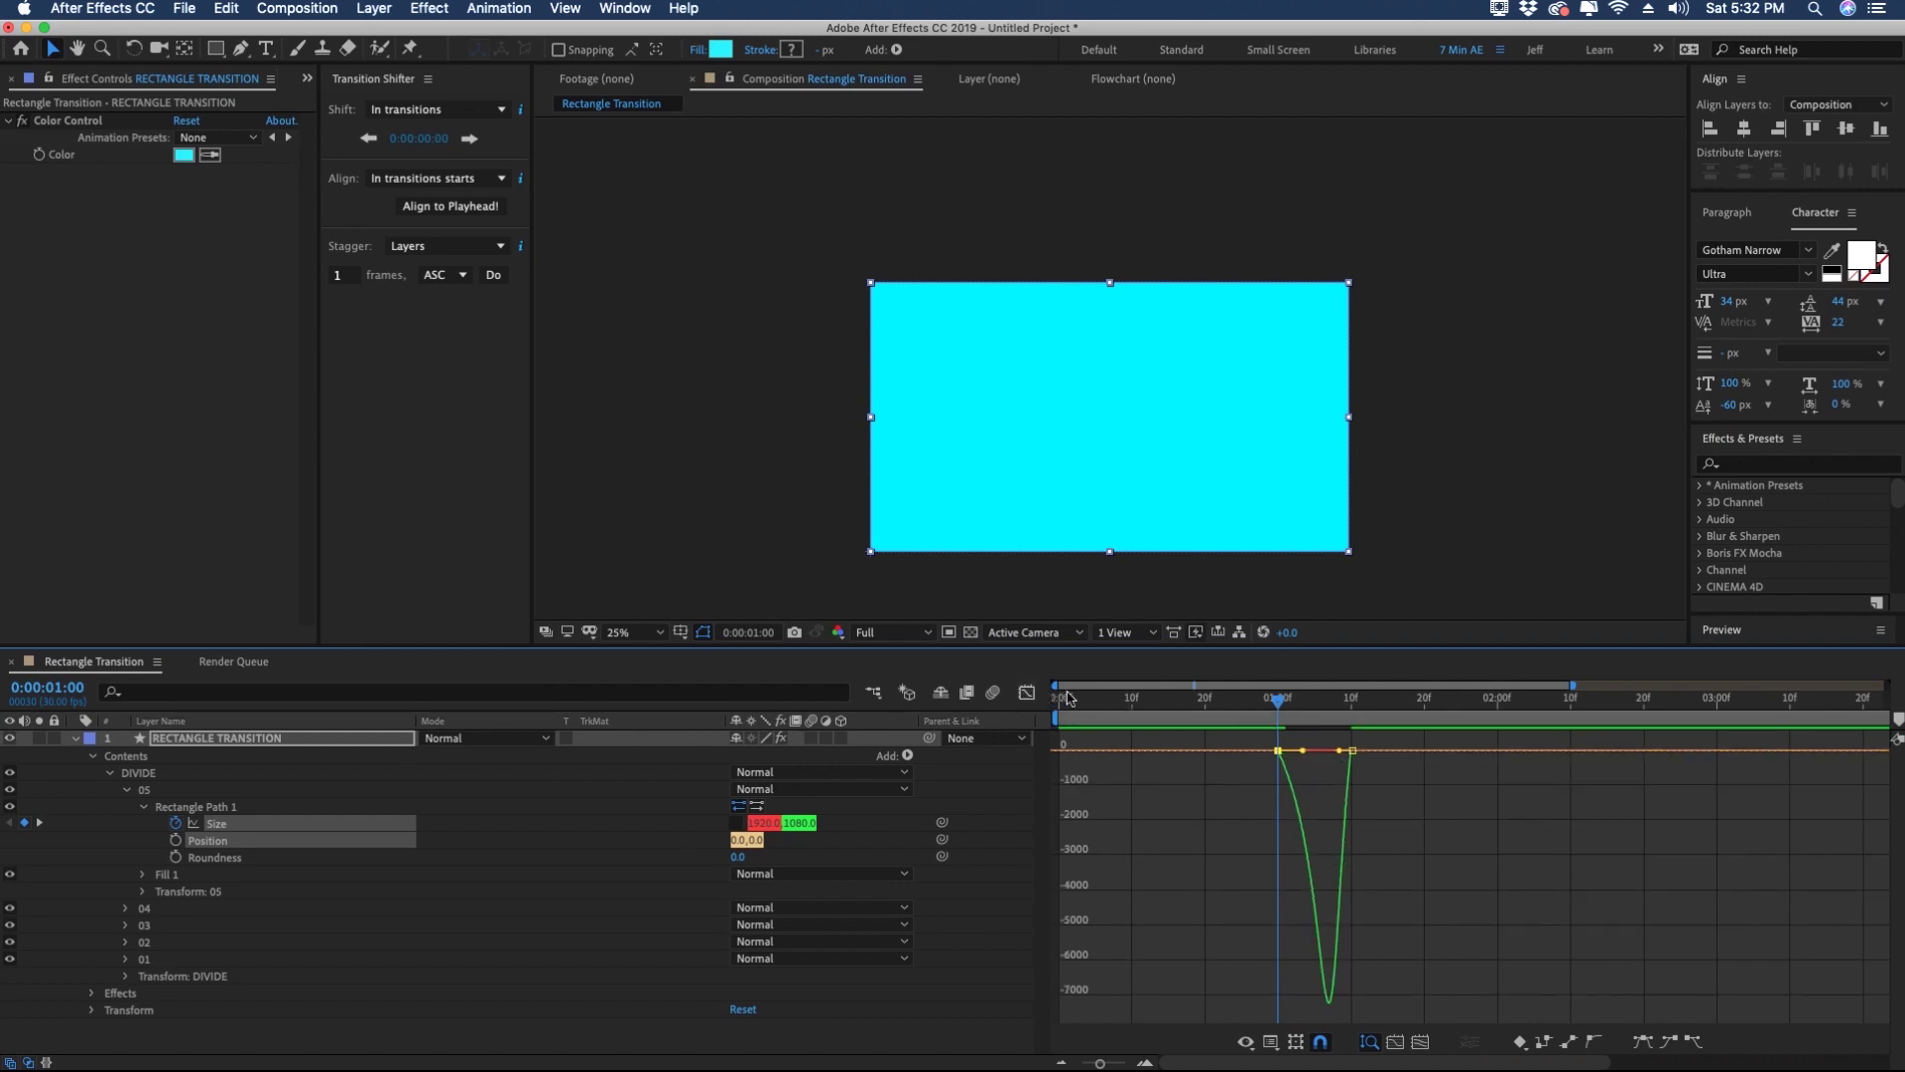
{"action": "left_click", "coordinate": [1027, 692]}
{"action": "key", "text": "space"}
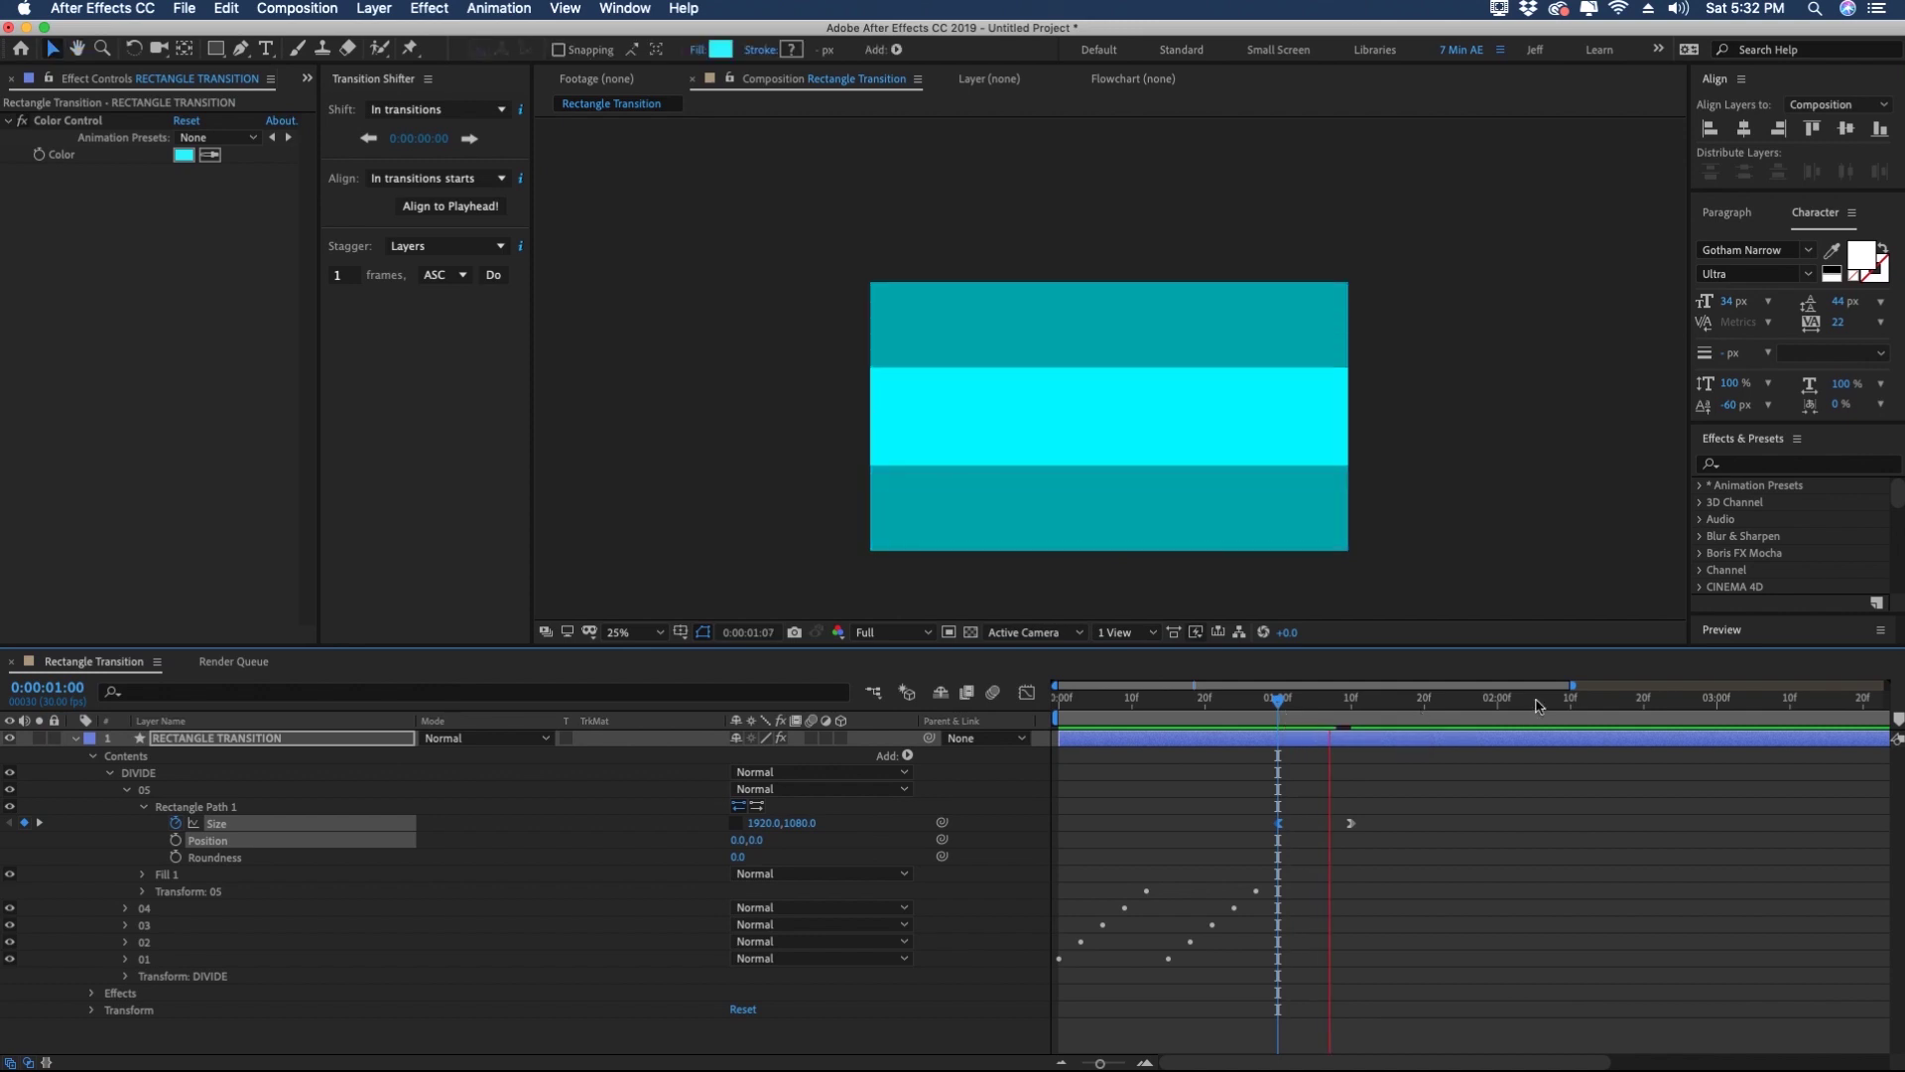
{"action": "key", "text": "space"}
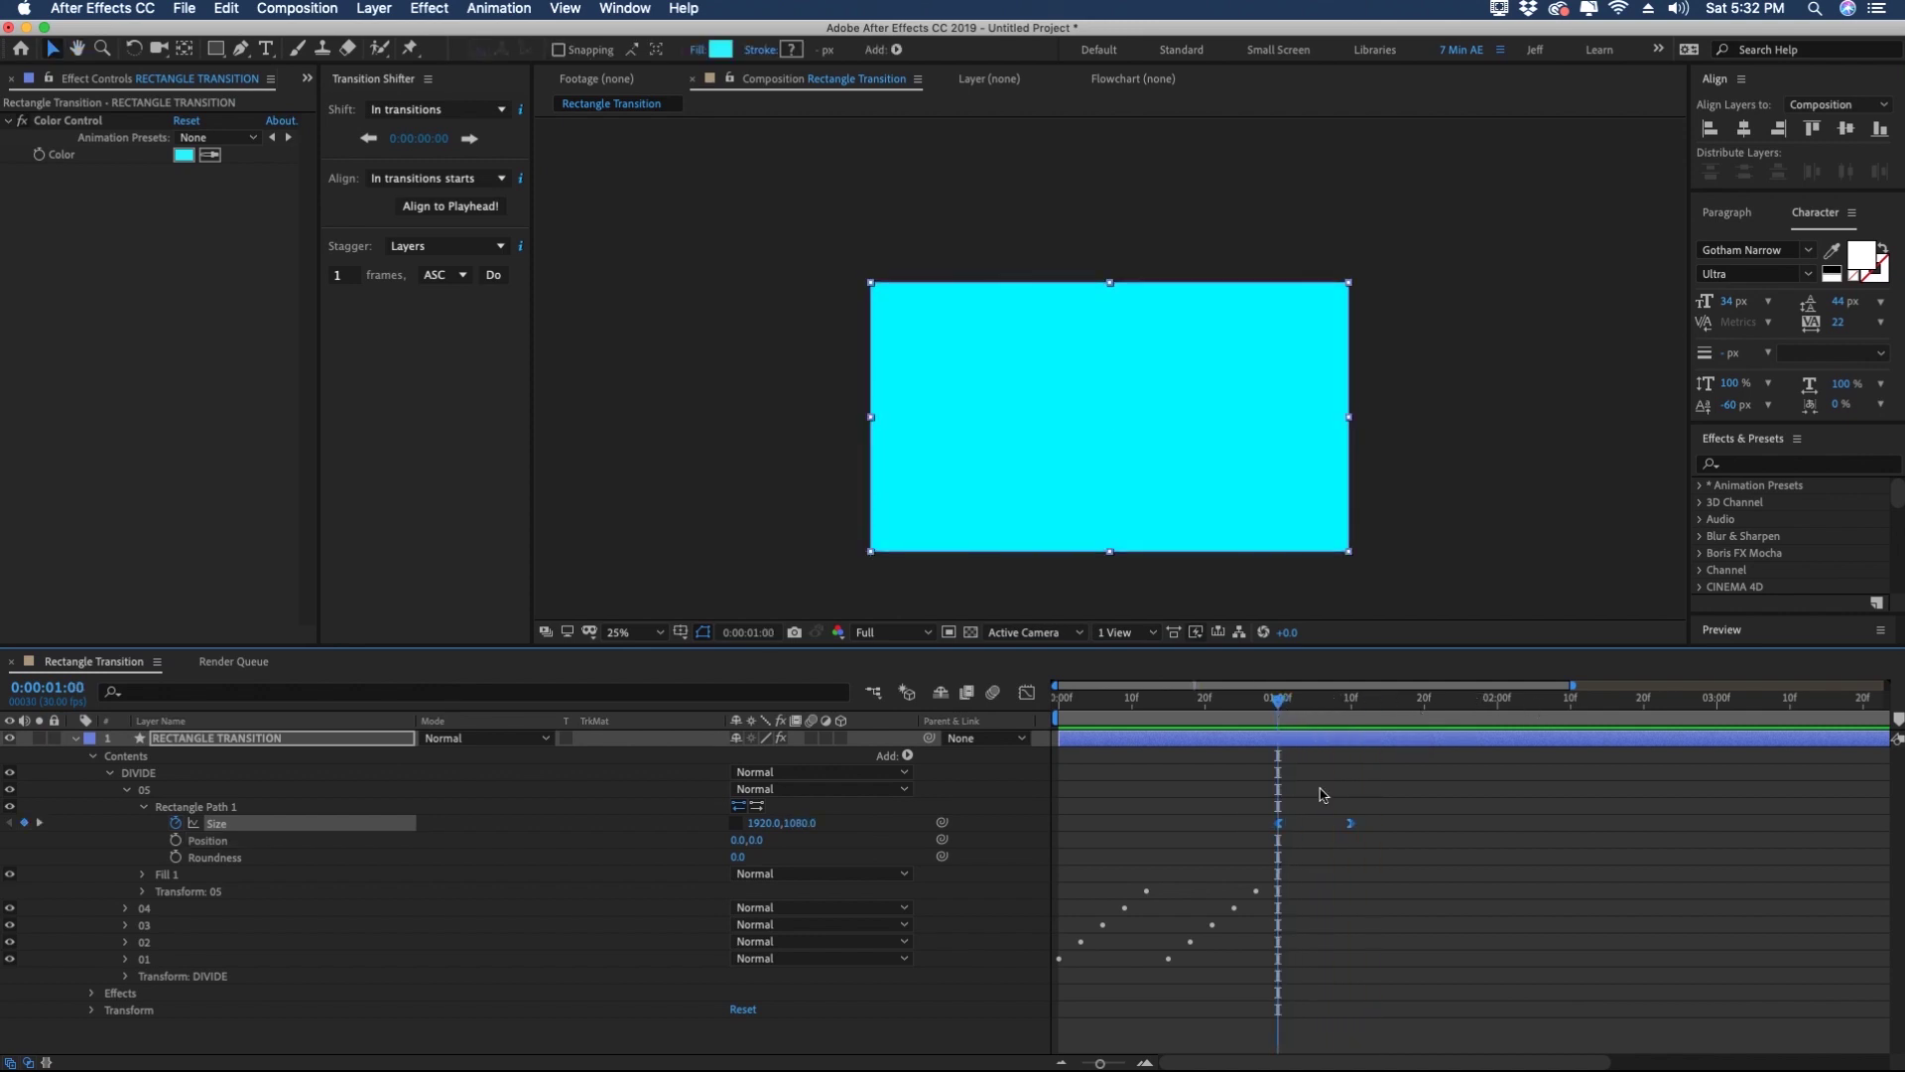
Step: Filter the RECTANGLE TRANSITION layer's properties by "size" to list the Size of every group's rectangle
{"action": "left_click", "coordinate": [207, 756]}
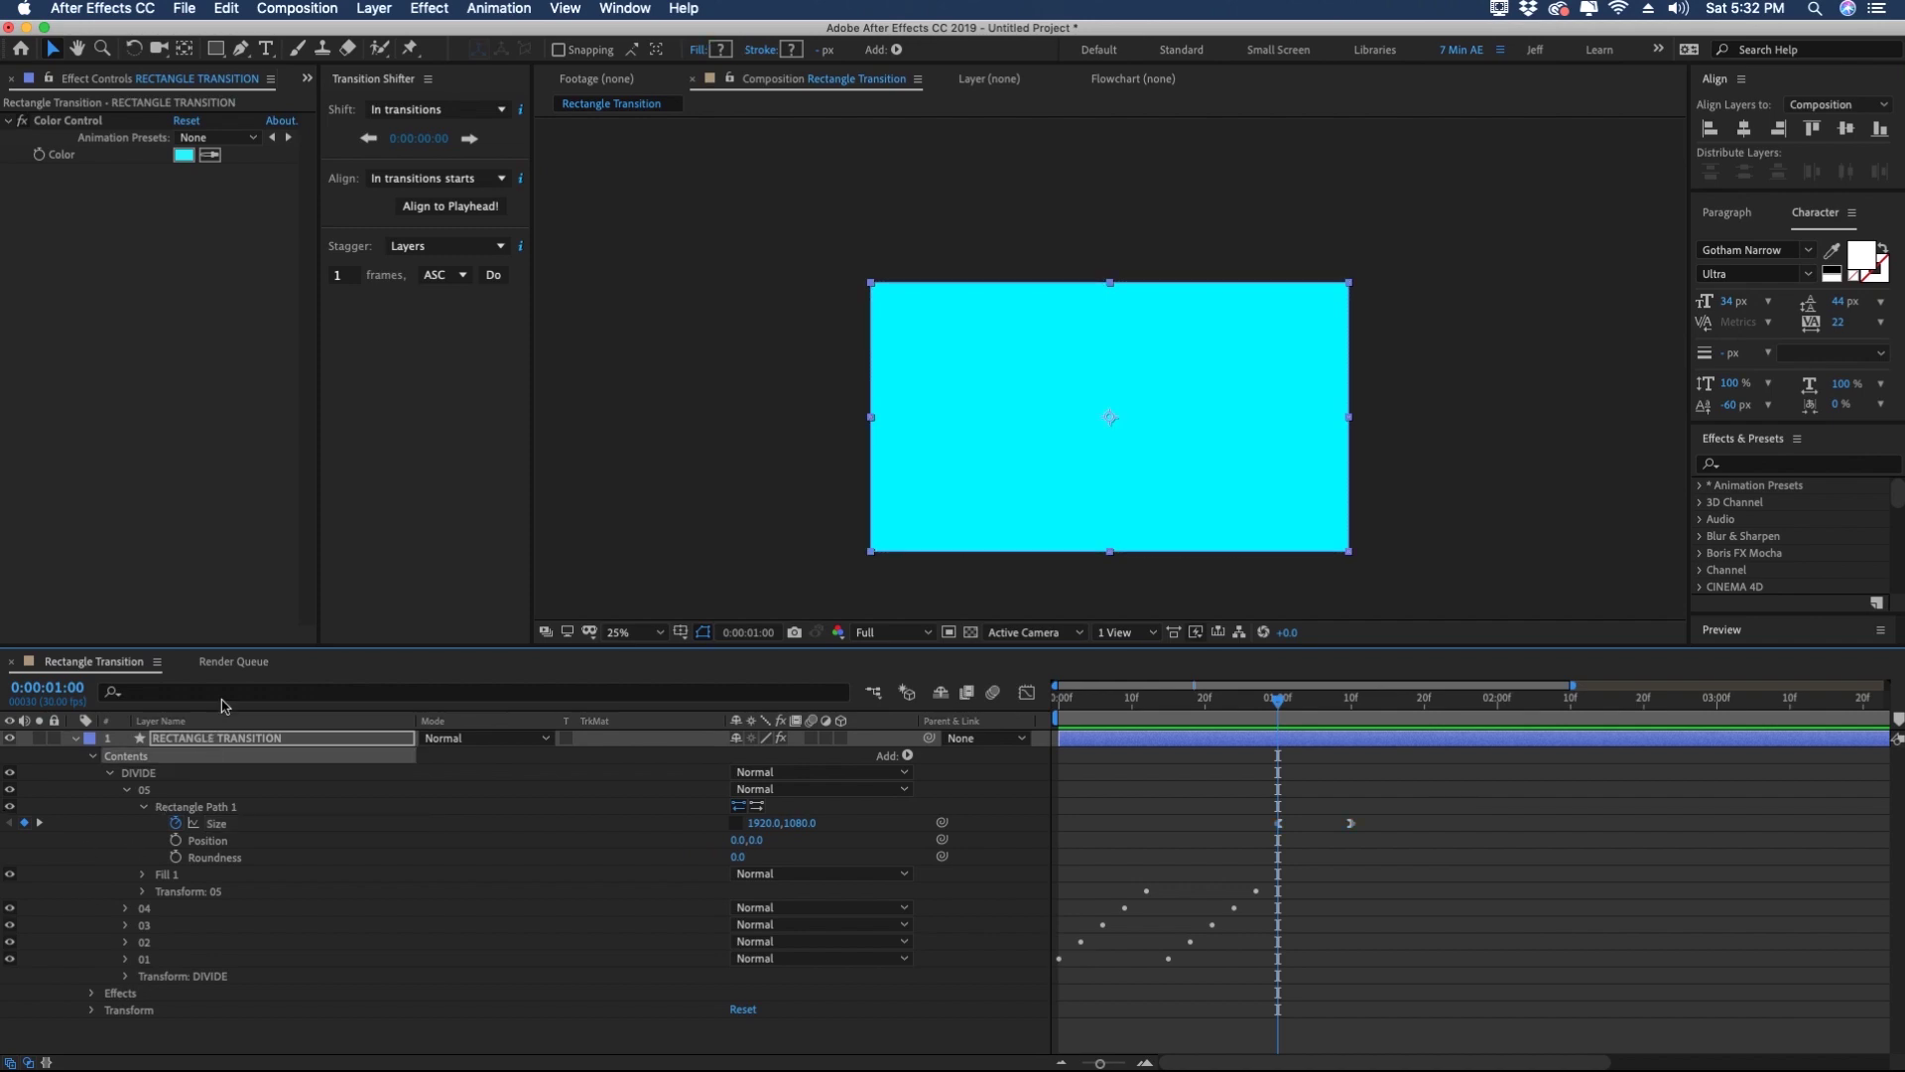
{"action": "left_click", "coordinate": [228, 691]}
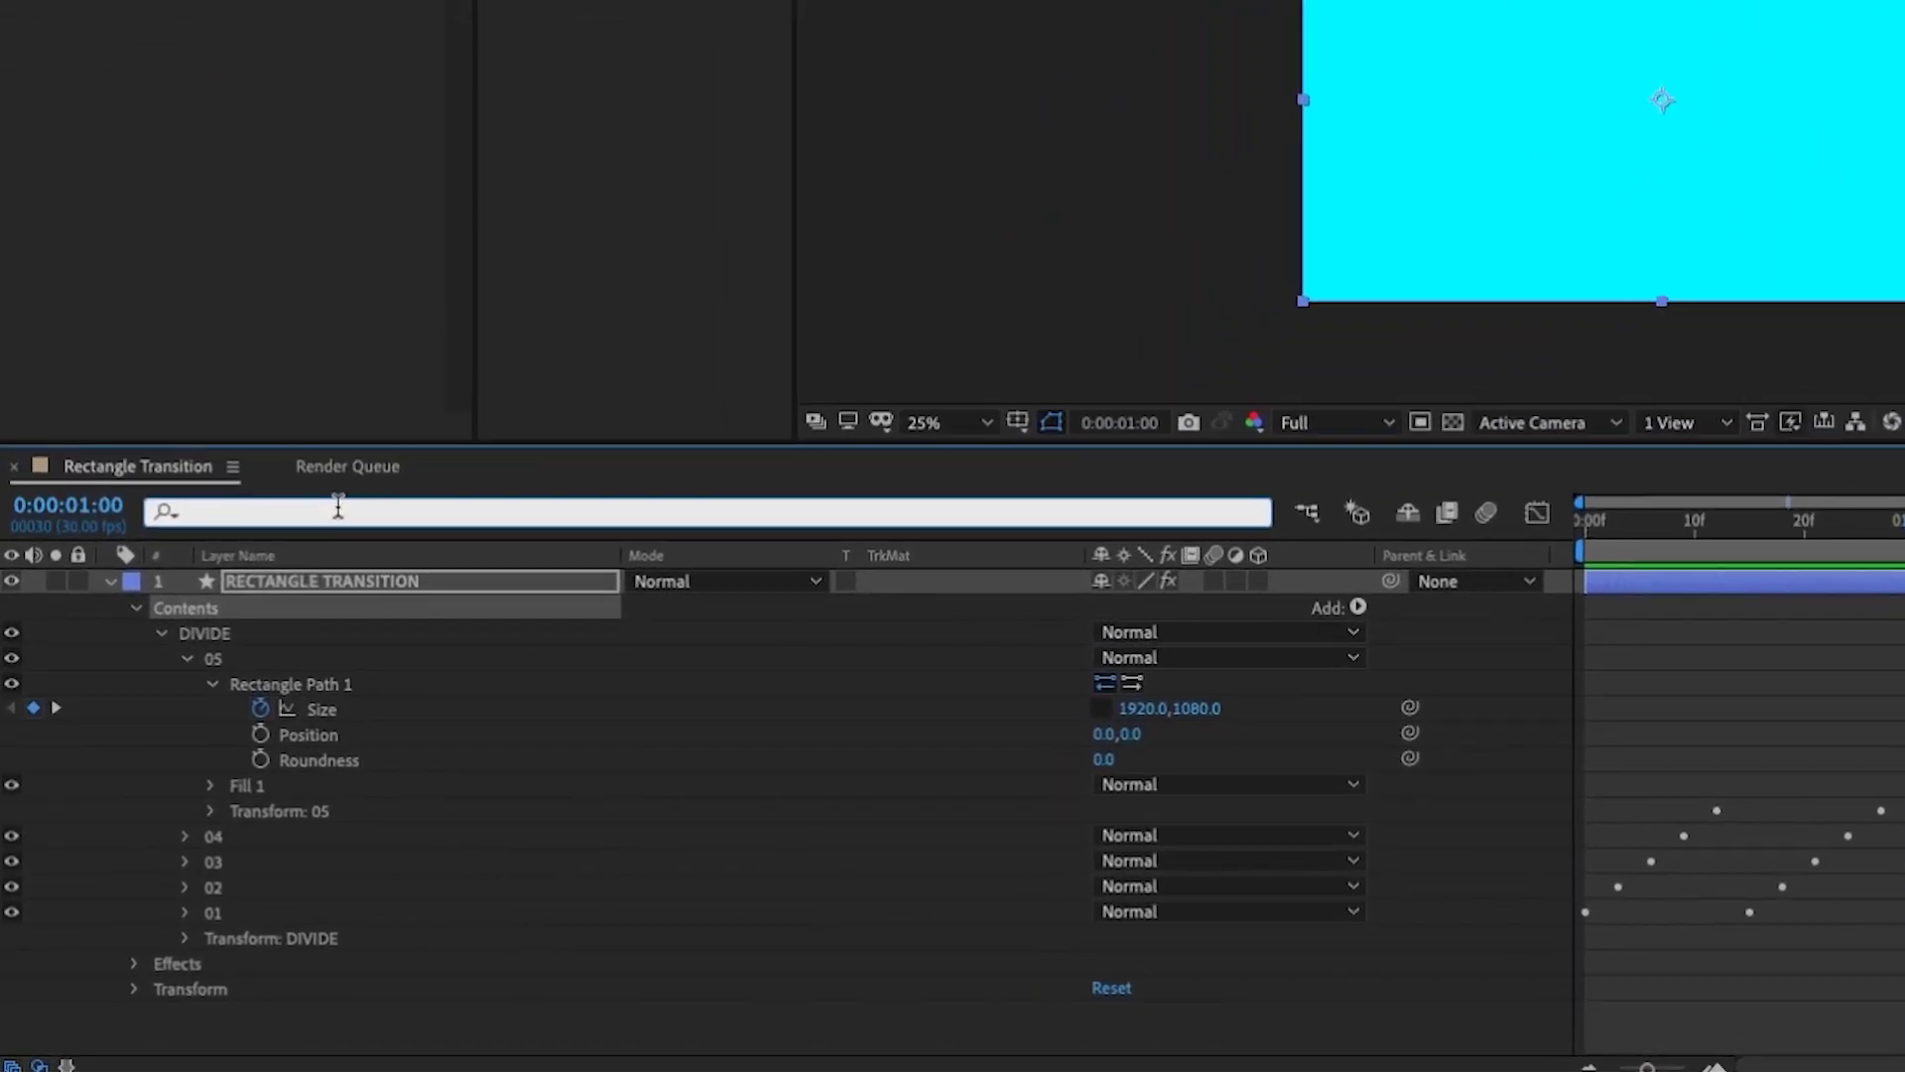
{"action": "type", "text": "size"}
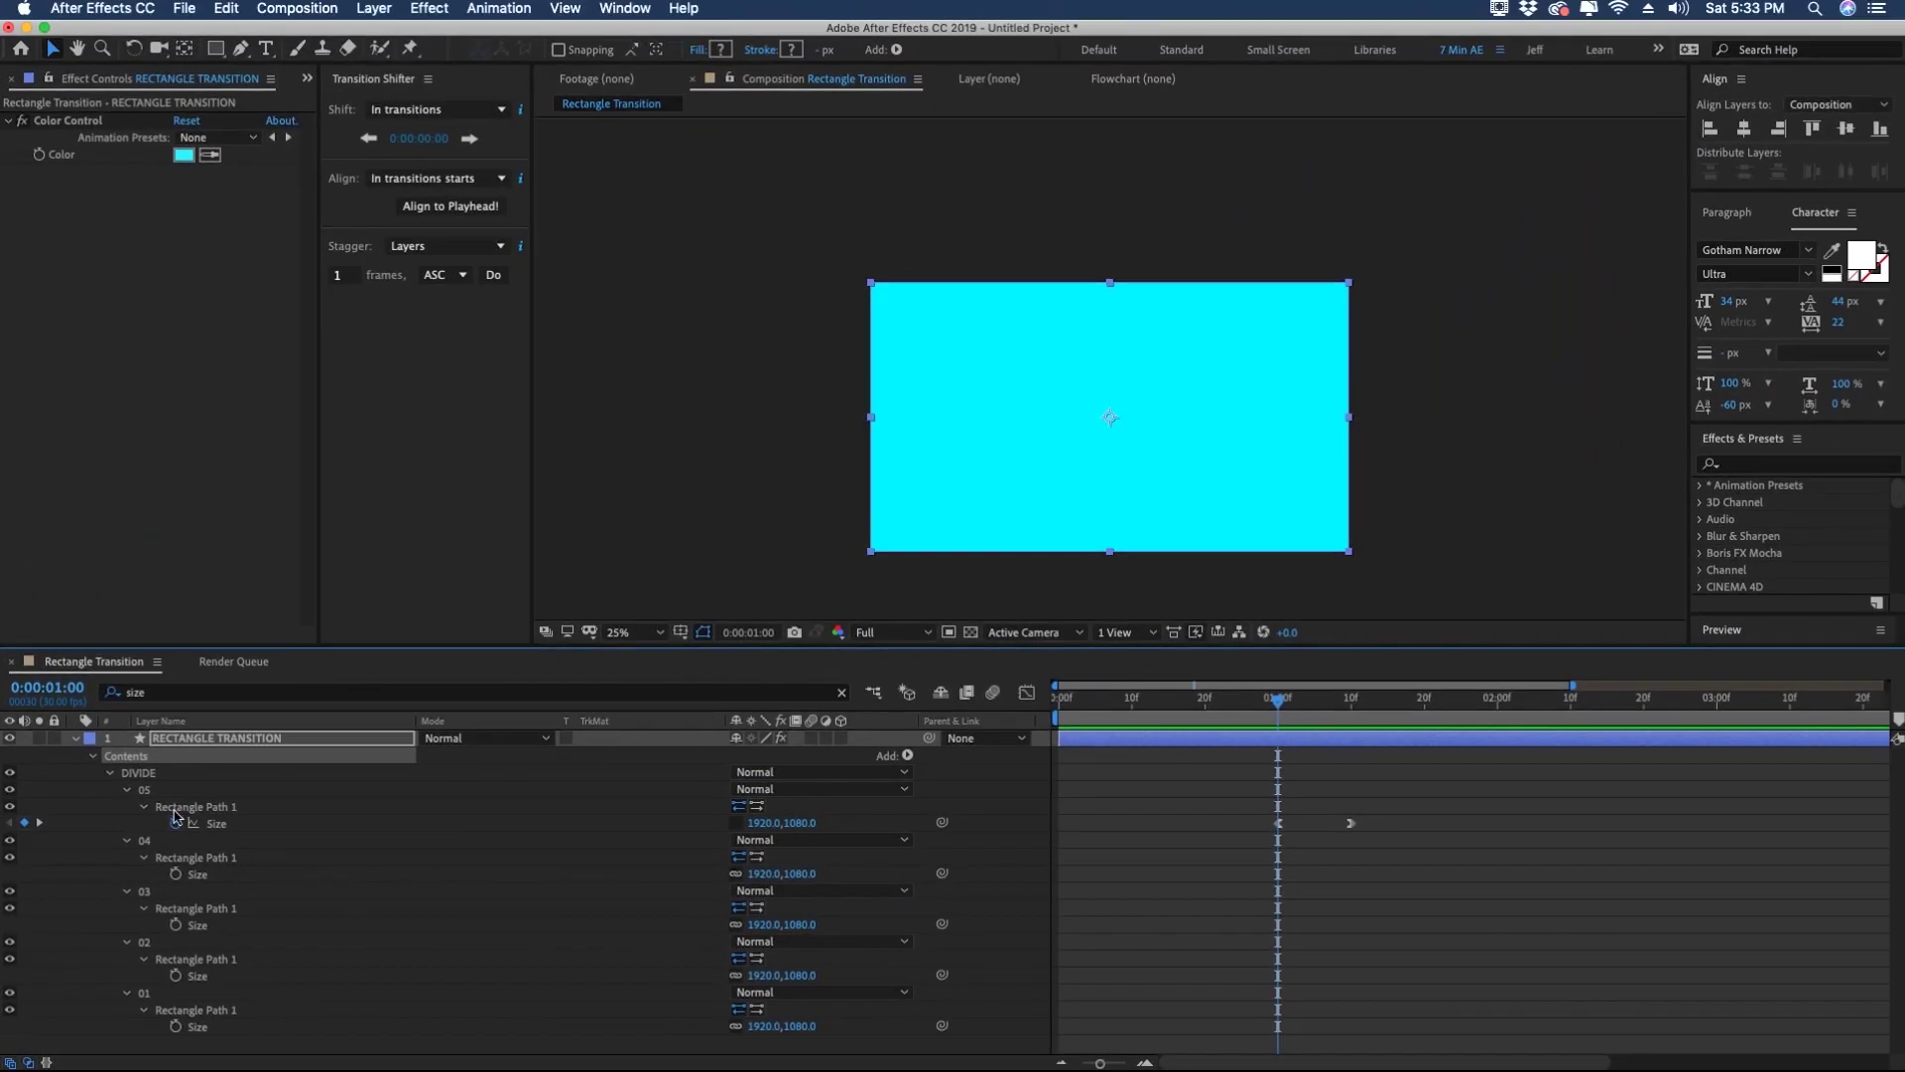
Step: Paste the copied Size keyframes onto group 04's rectangle at 0:00:01:03 and onto group 03's rectangle at 0:00:01:05
{"action": "key", "text": "Page_Down"}
{"action": "key", "text": "Page_Down"}
{"action": "key", "text": "Page_Down"}
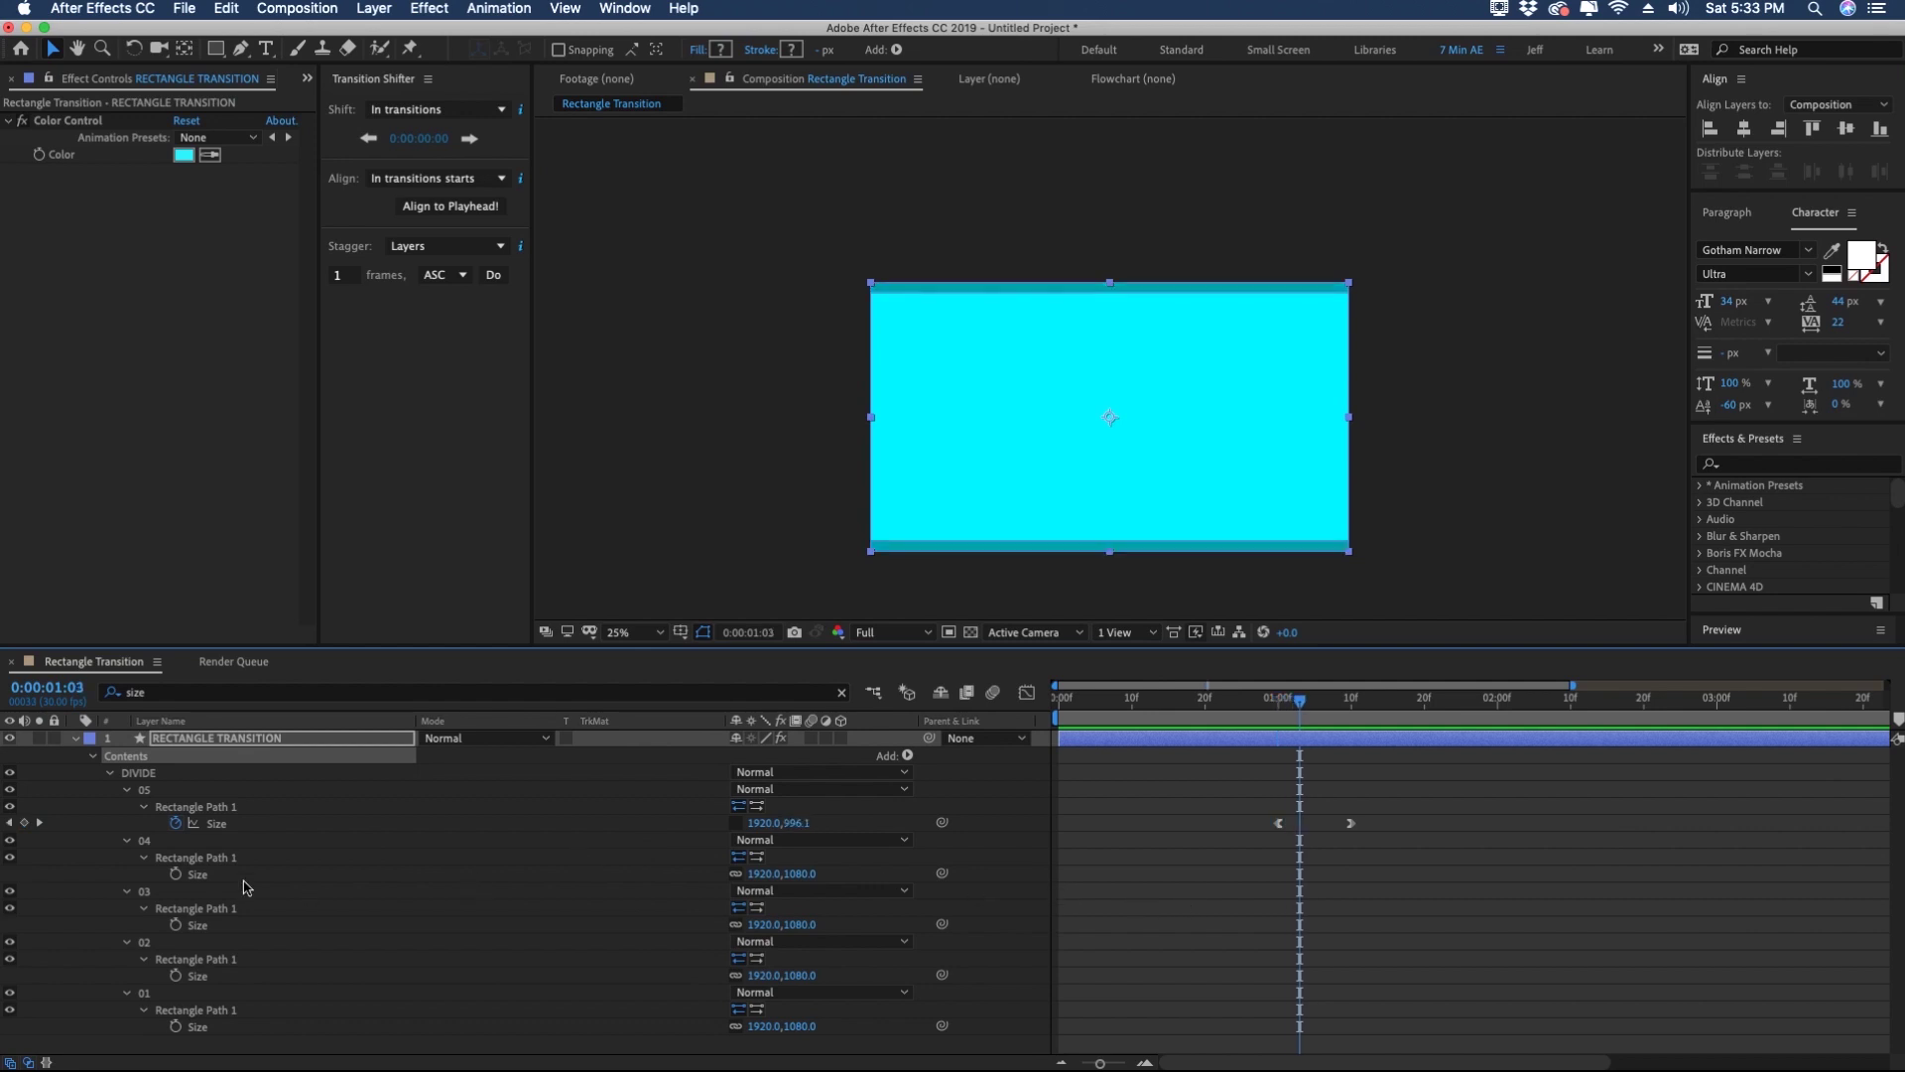
{"action": "left_click", "coordinate": [202, 877]}
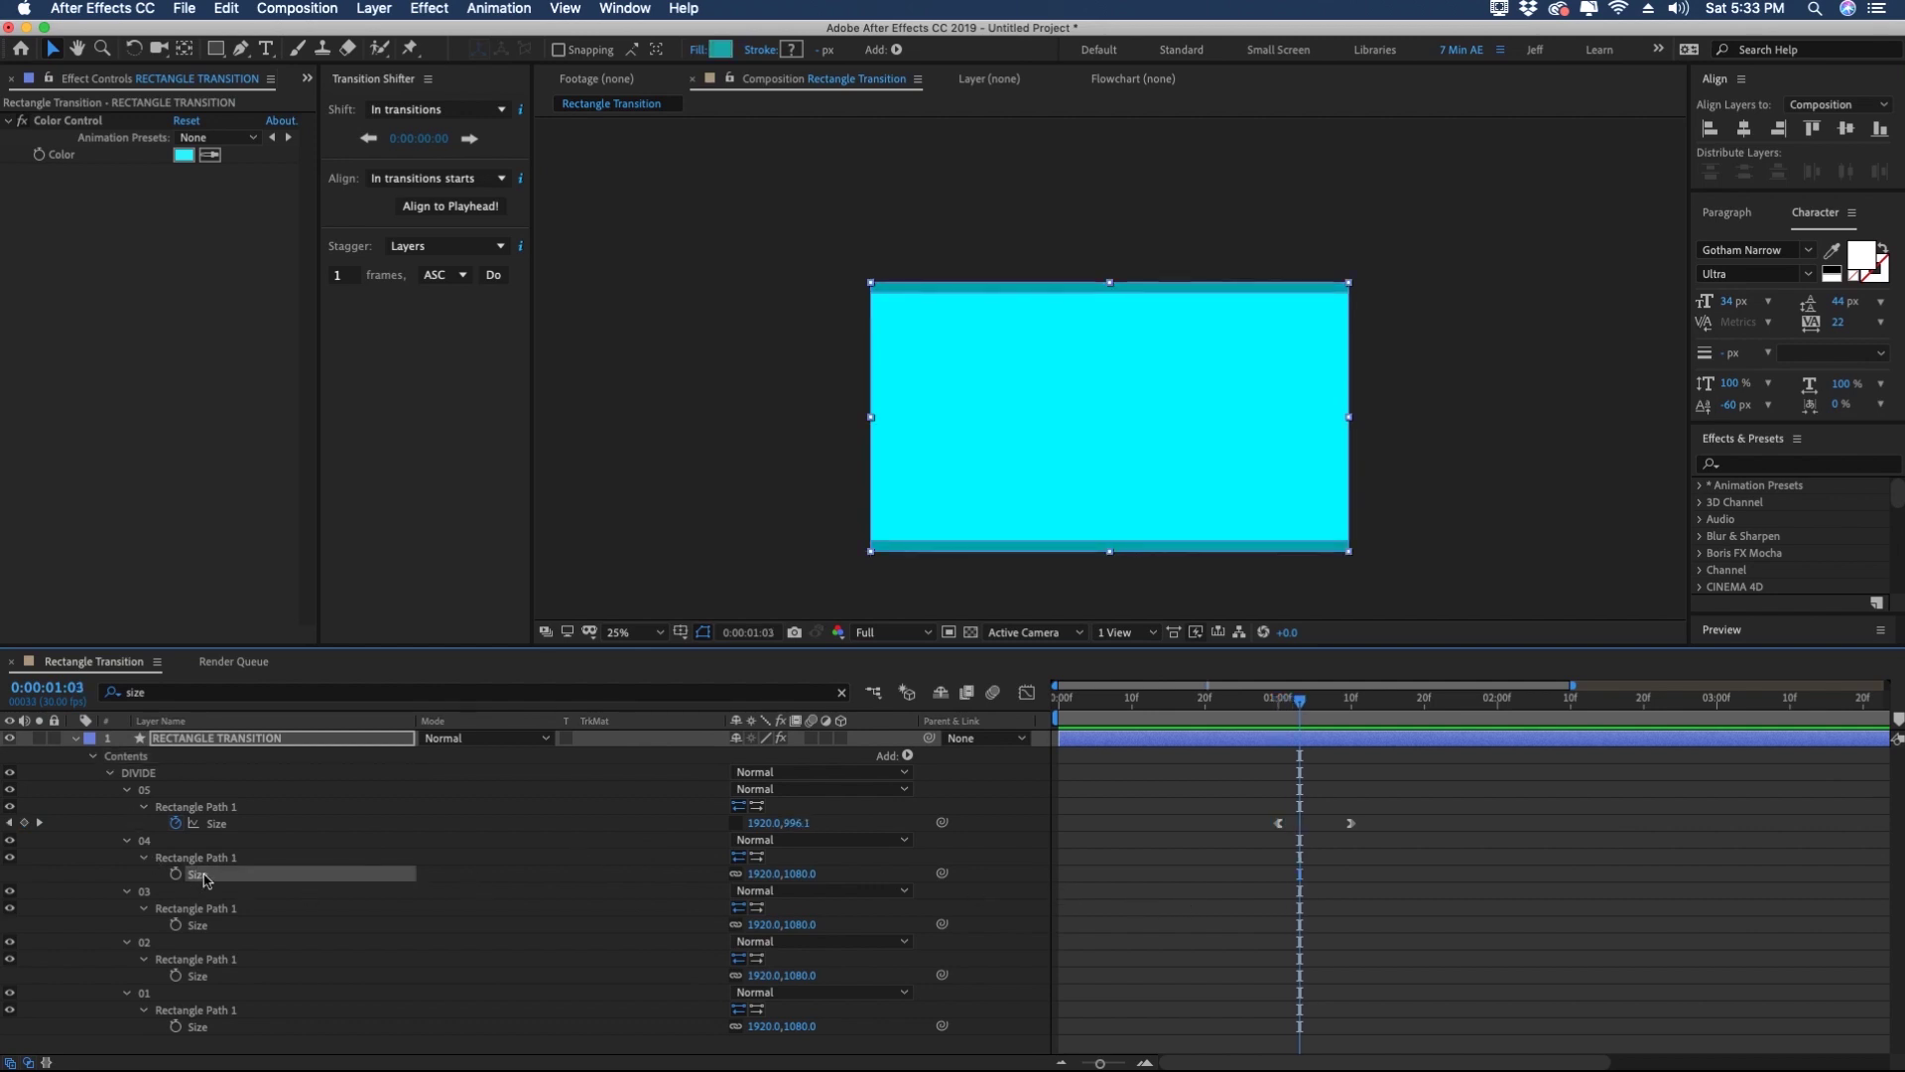
{"action": "key", "text": "ctrl+v"}
{"action": "key", "text": "Page_Down"}
{"action": "key", "text": "Page_Down"}
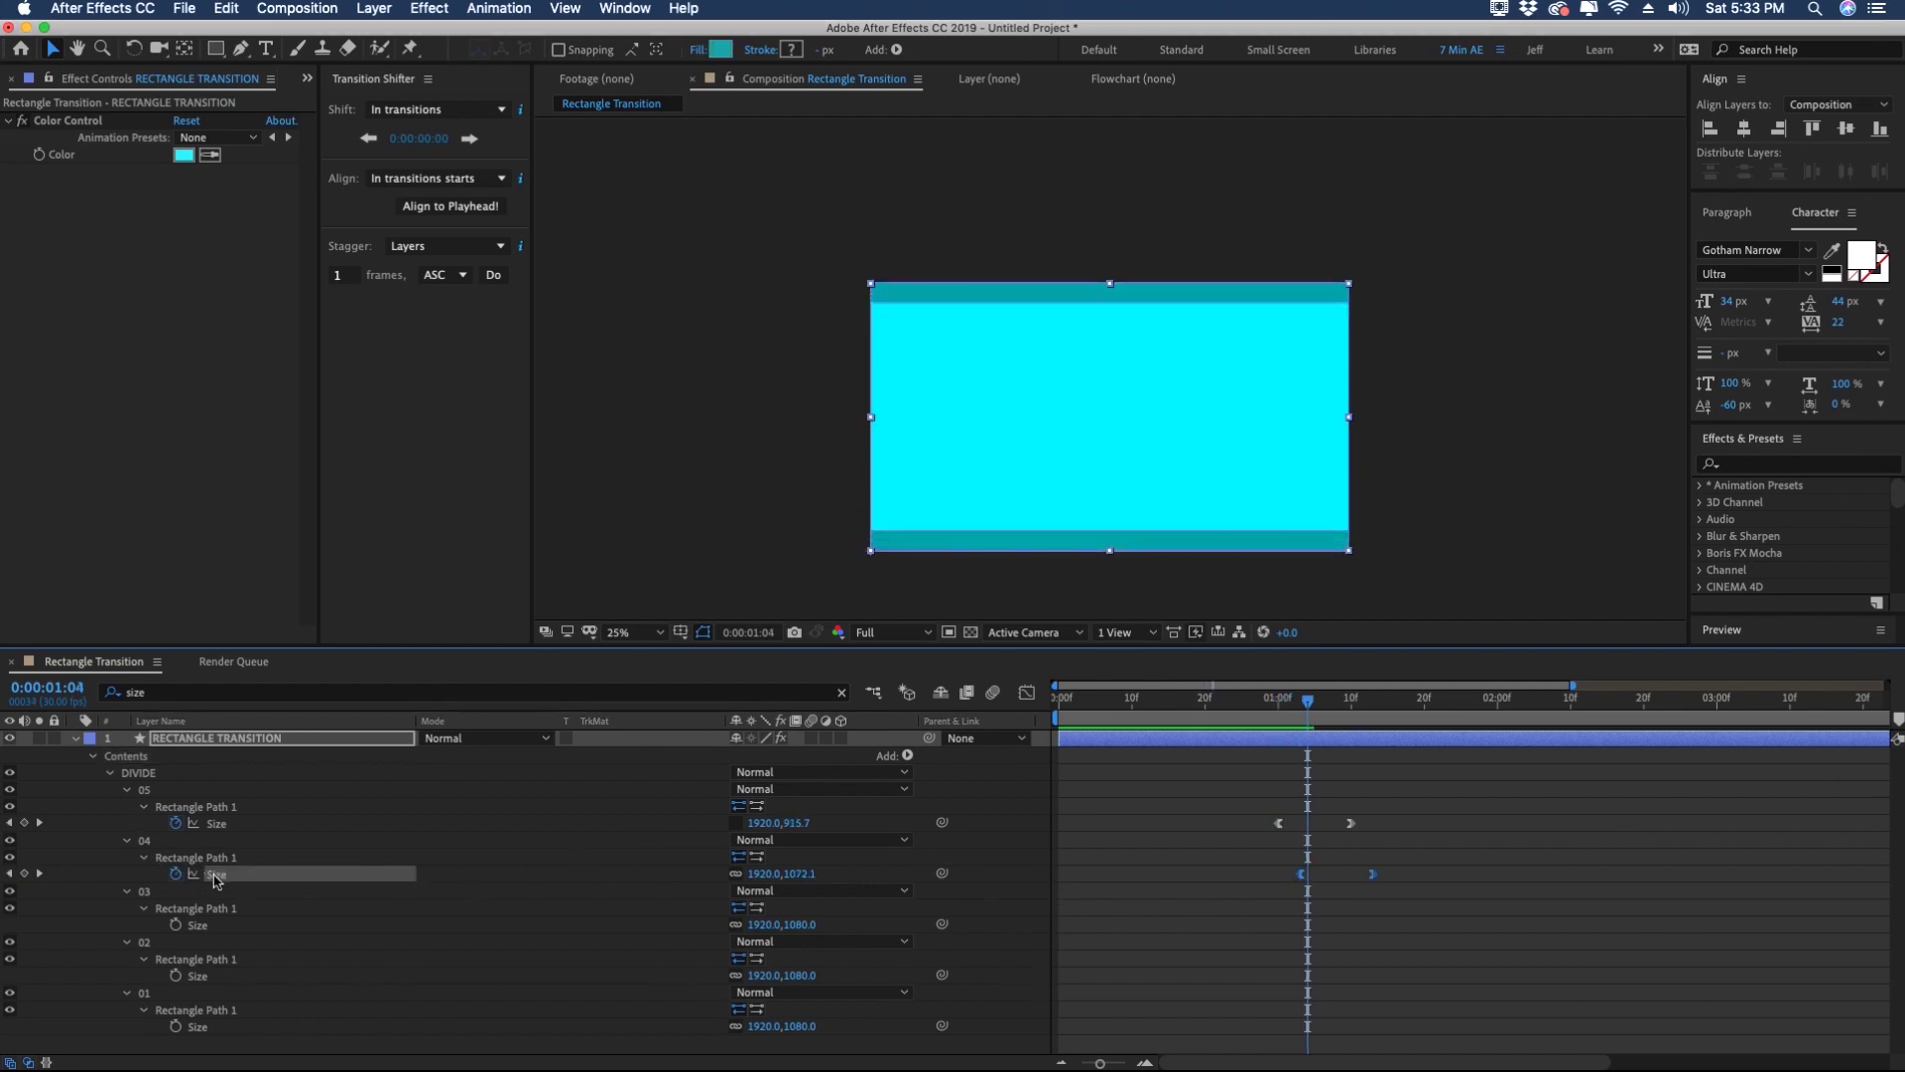
{"action": "left_click", "coordinate": [210, 925]}
{"action": "key", "text": "ctrl+v"}
Step: Paste the copied Size keyframes onto group 02's rectangle at 0:00:01:08 and onto group 01's rectangle at 0:00:01:11
{"action": "key", "text": "Page_Down"}
{"action": "key", "text": "Page_Down"}
{"action": "key", "text": "Page_Down"}
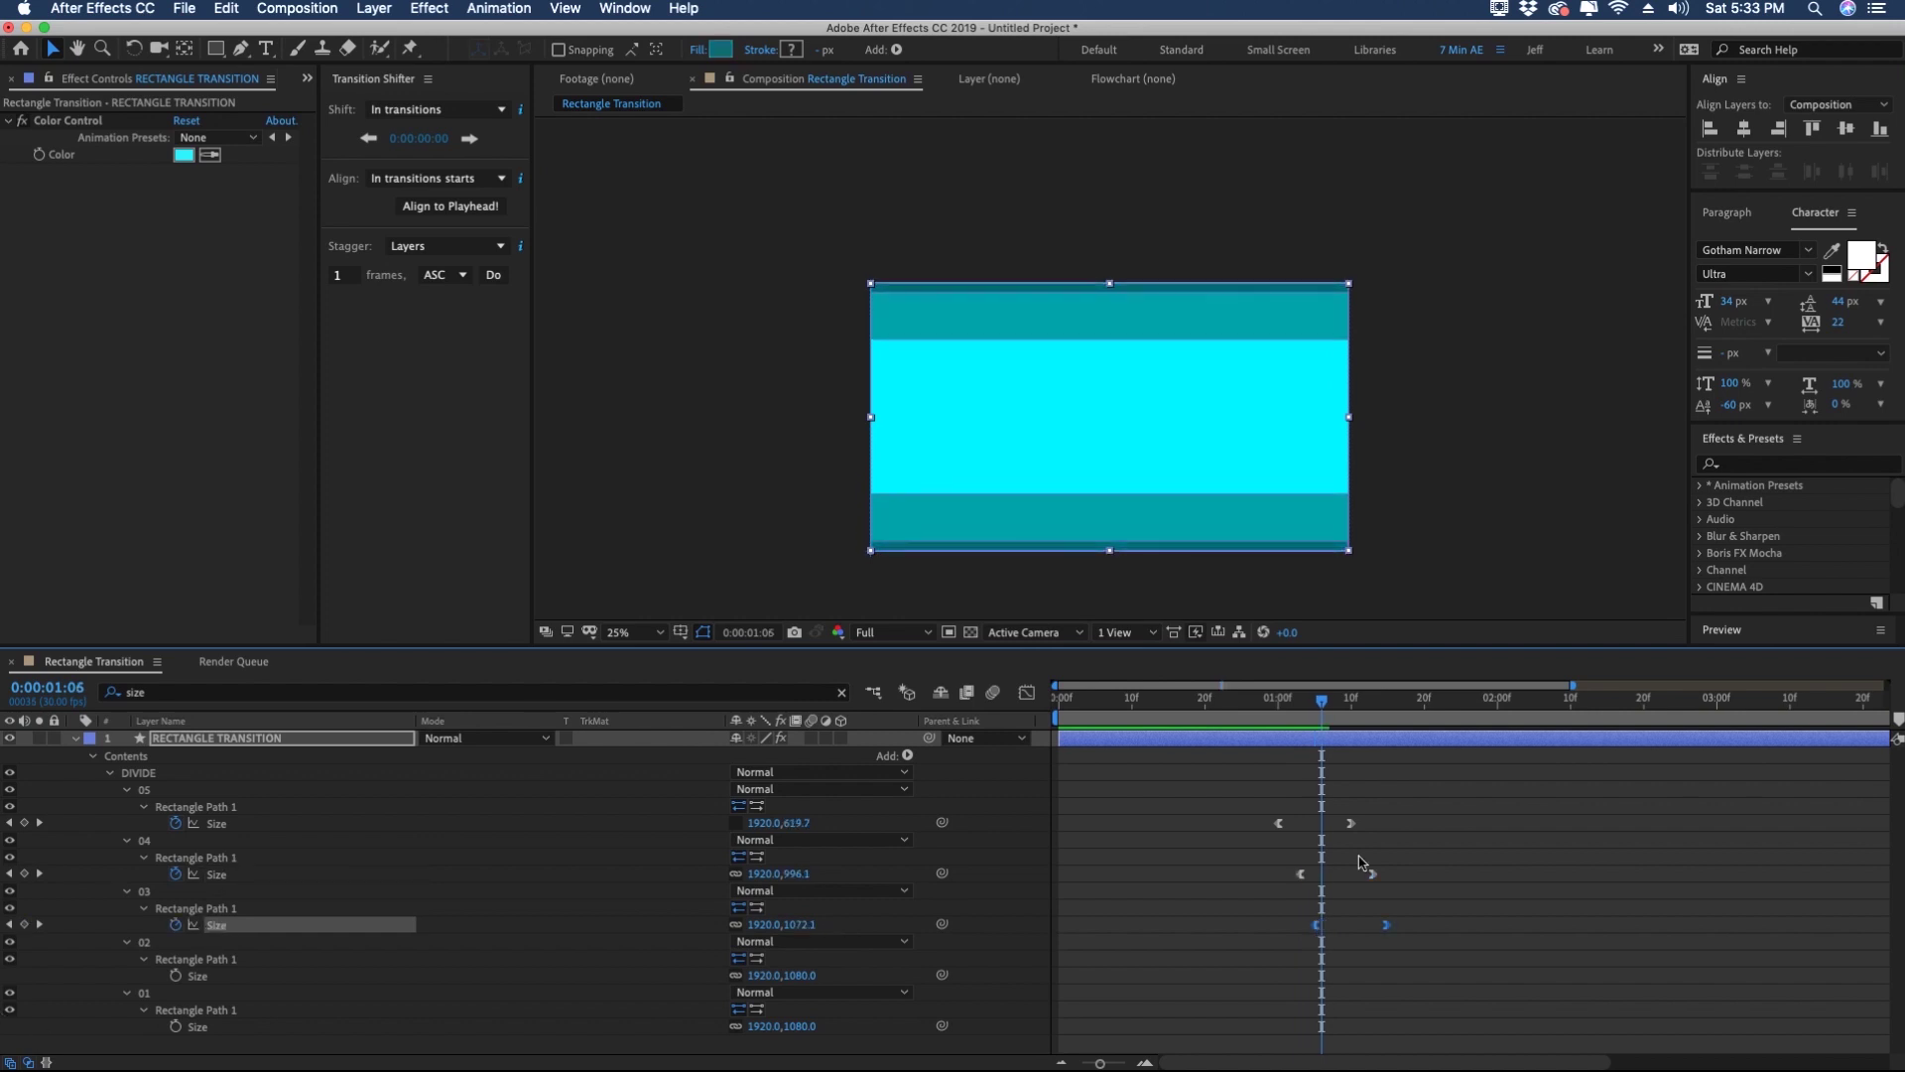
{"action": "left_click", "coordinate": [210, 976]}
{"action": "key", "text": "ctrl+v"}
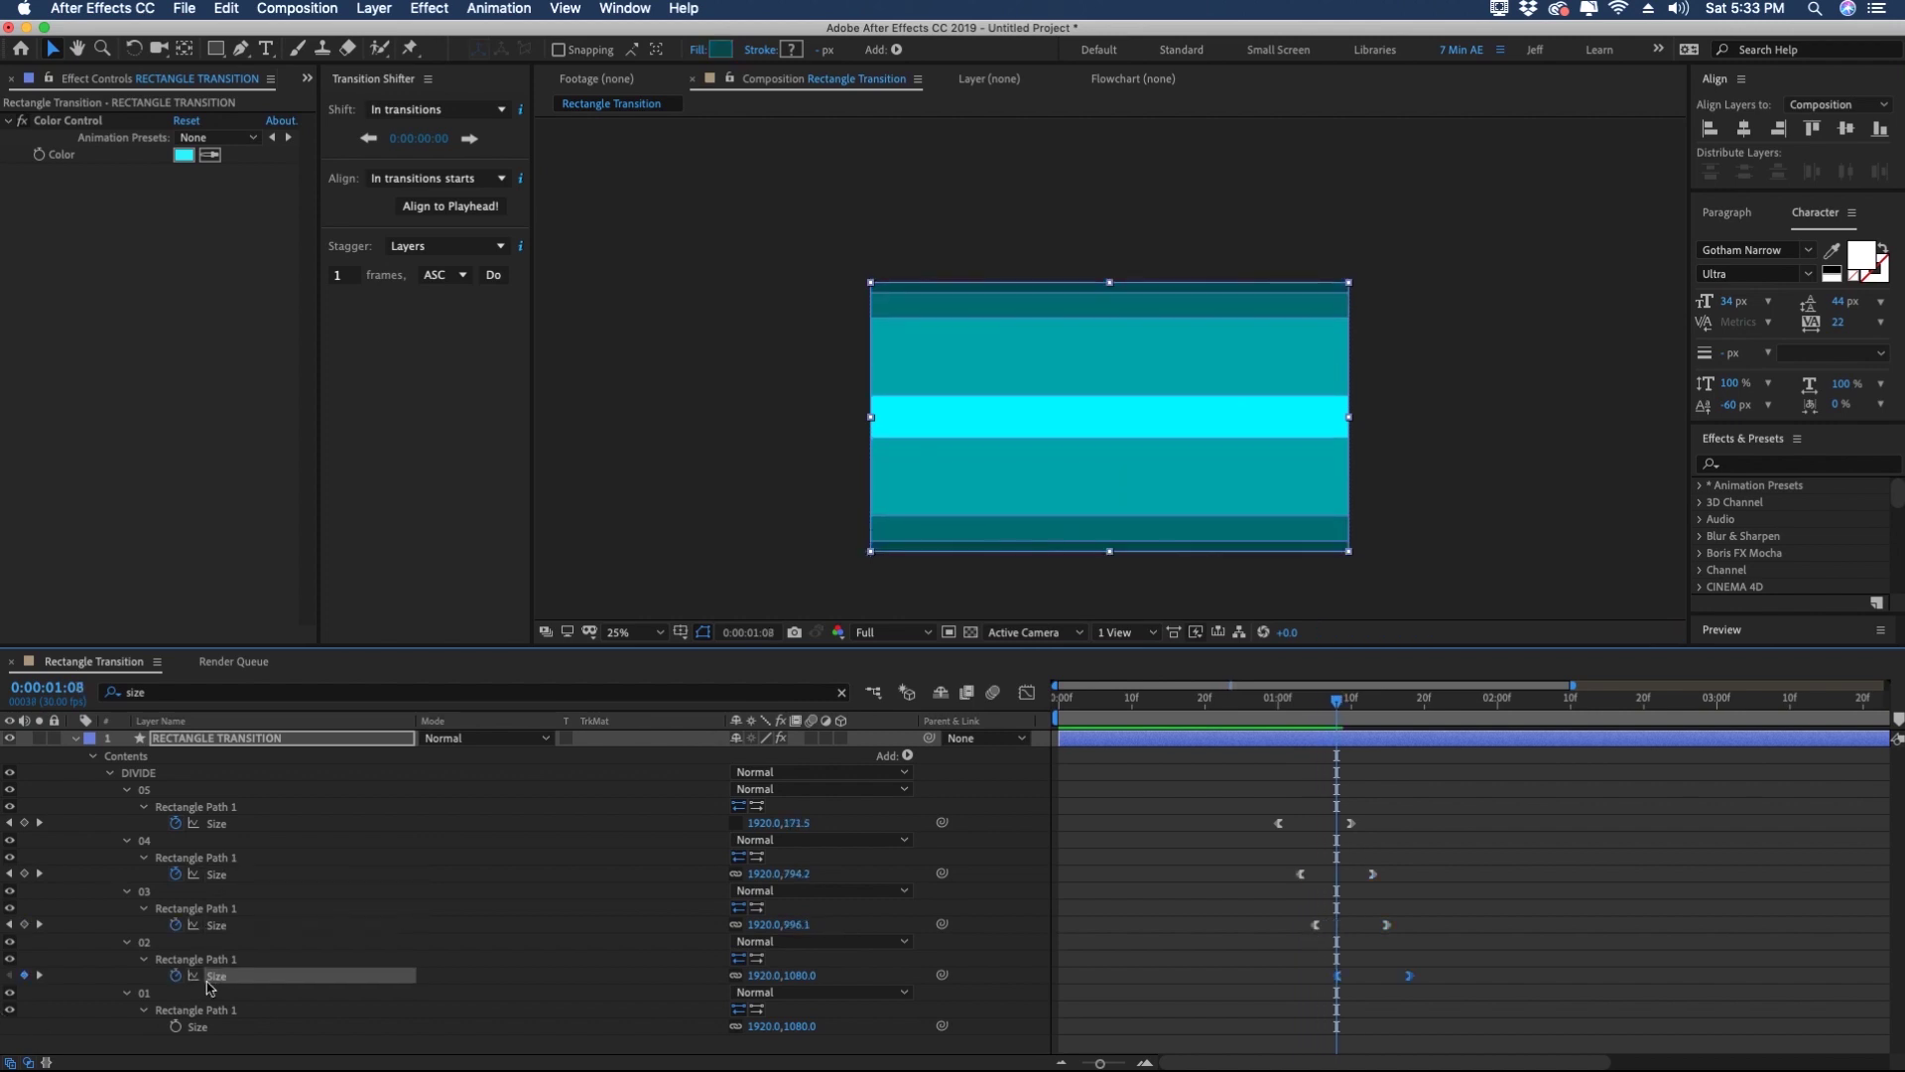
{"action": "key", "text": "Page_Down"}
{"action": "key", "text": "Page_Down"}
{"action": "key", "text": "Page_Down"}
{"action": "left_click", "coordinate": [198, 1026]}
{"action": "key", "text": "ctrl+v"}
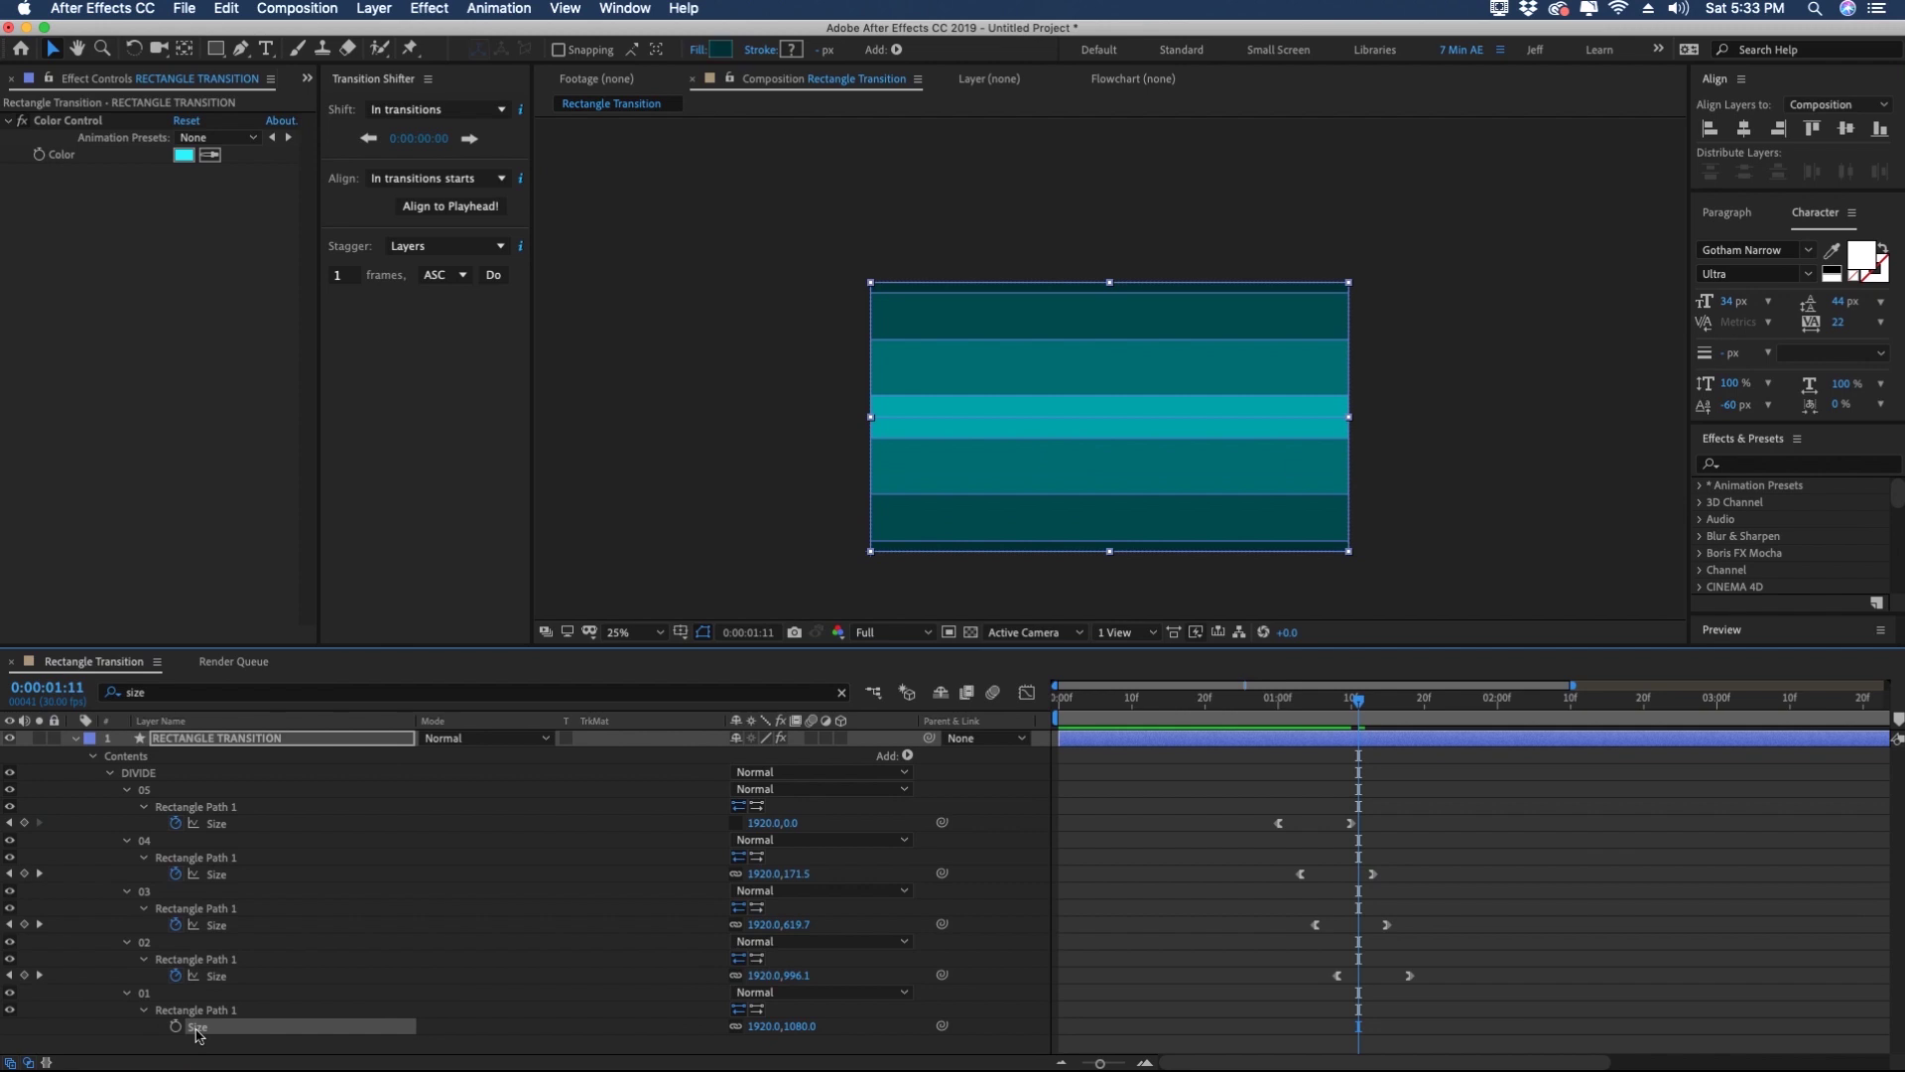
Step: End the work area at 0:00:02:04 and preview the staggered Size collapse
{"action": "left_click", "coordinate": [1526, 700]}
{"action": "key", "text": "space"}
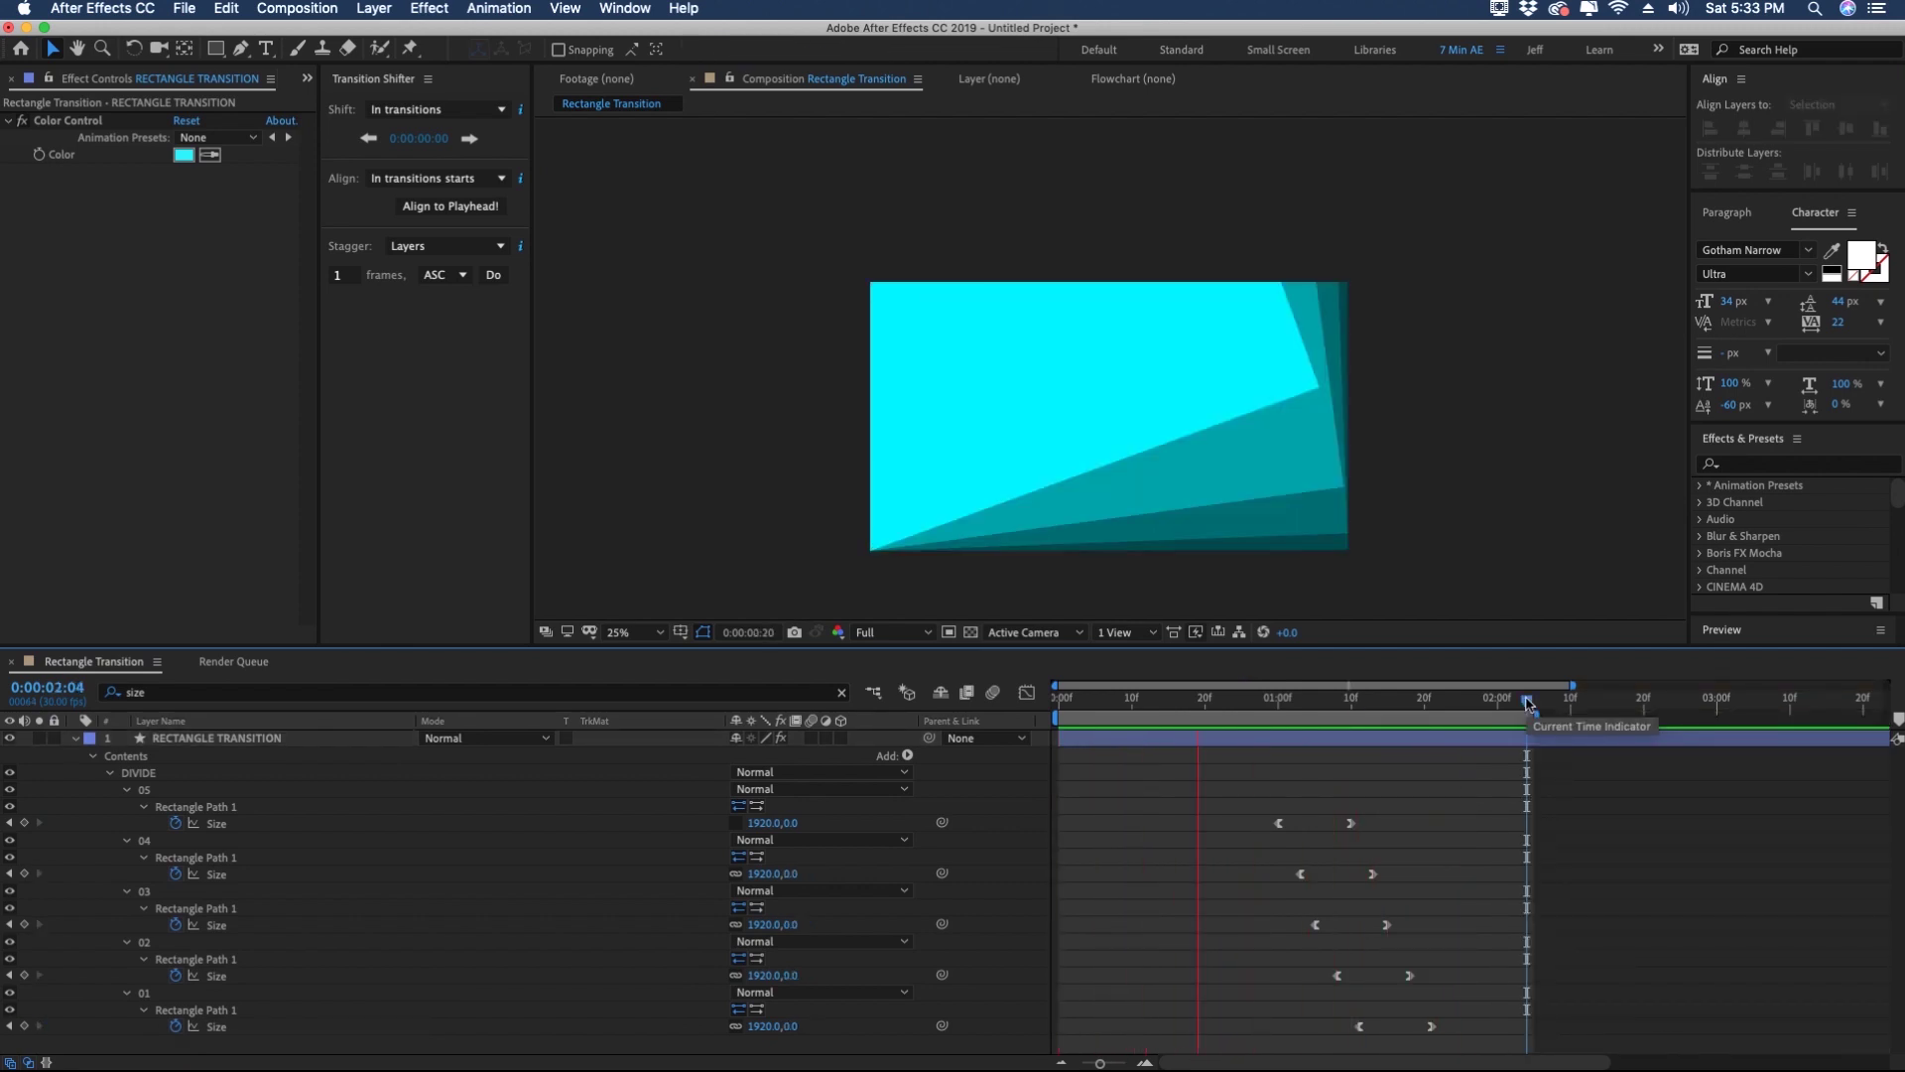
{"action": "left_click_drag", "start_coordinate": [1526, 702], "coordinate": [1474, 714]}
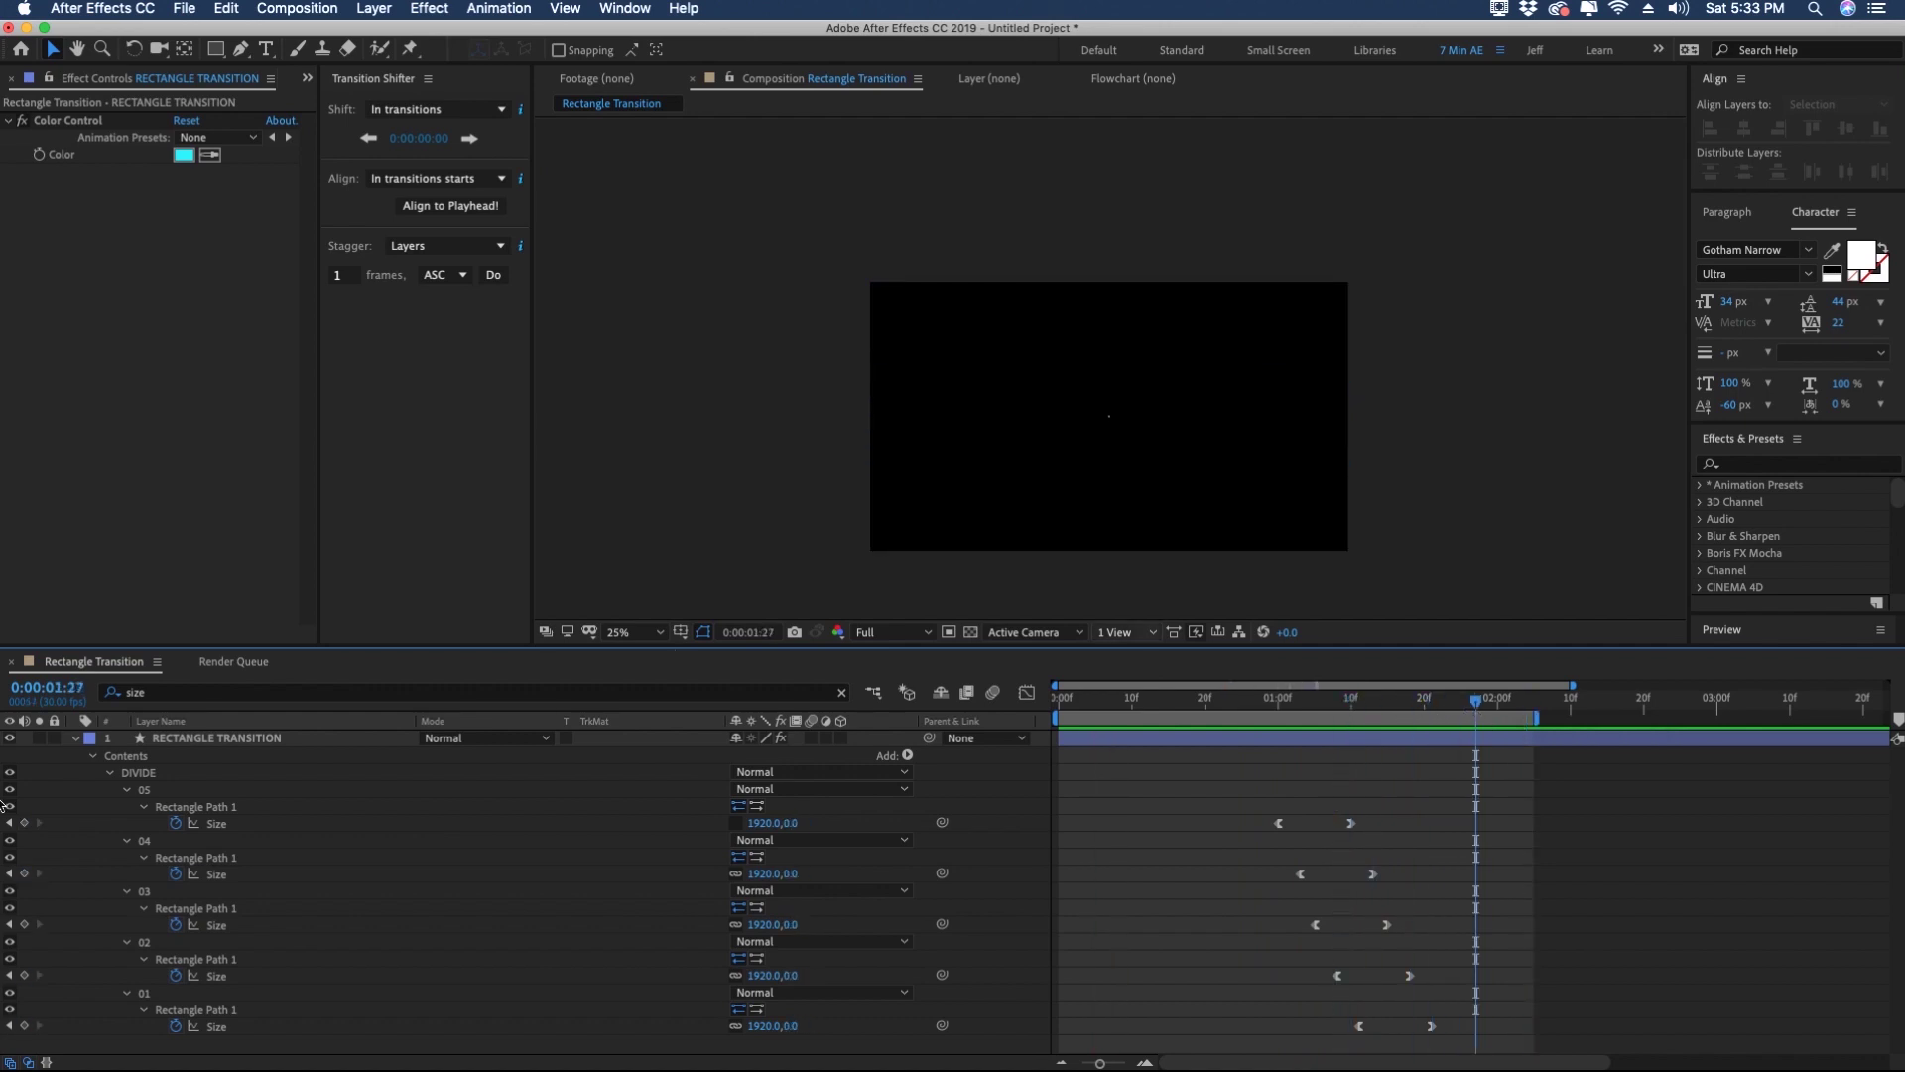
Step: Collapse the properties of groups 05 through 01 in the RECTANGLE TRANSITION layer and preview the transition from the start
{"action": "left_click", "coordinate": [210, 738]}
{"action": "left_click", "coordinate": [125, 789]}
{"action": "left_click", "coordinate": [125, 805]}
{"action": "left_click", "coordinate": [125, 822]}
{"action": "left_click", "coordinate": [125, 840]}
{"action": "left_click", "coordinate": [125, 857]}
{"action": "left_click", "coordinate": [1070, 699]}
{"action": "key", "text": "space"}
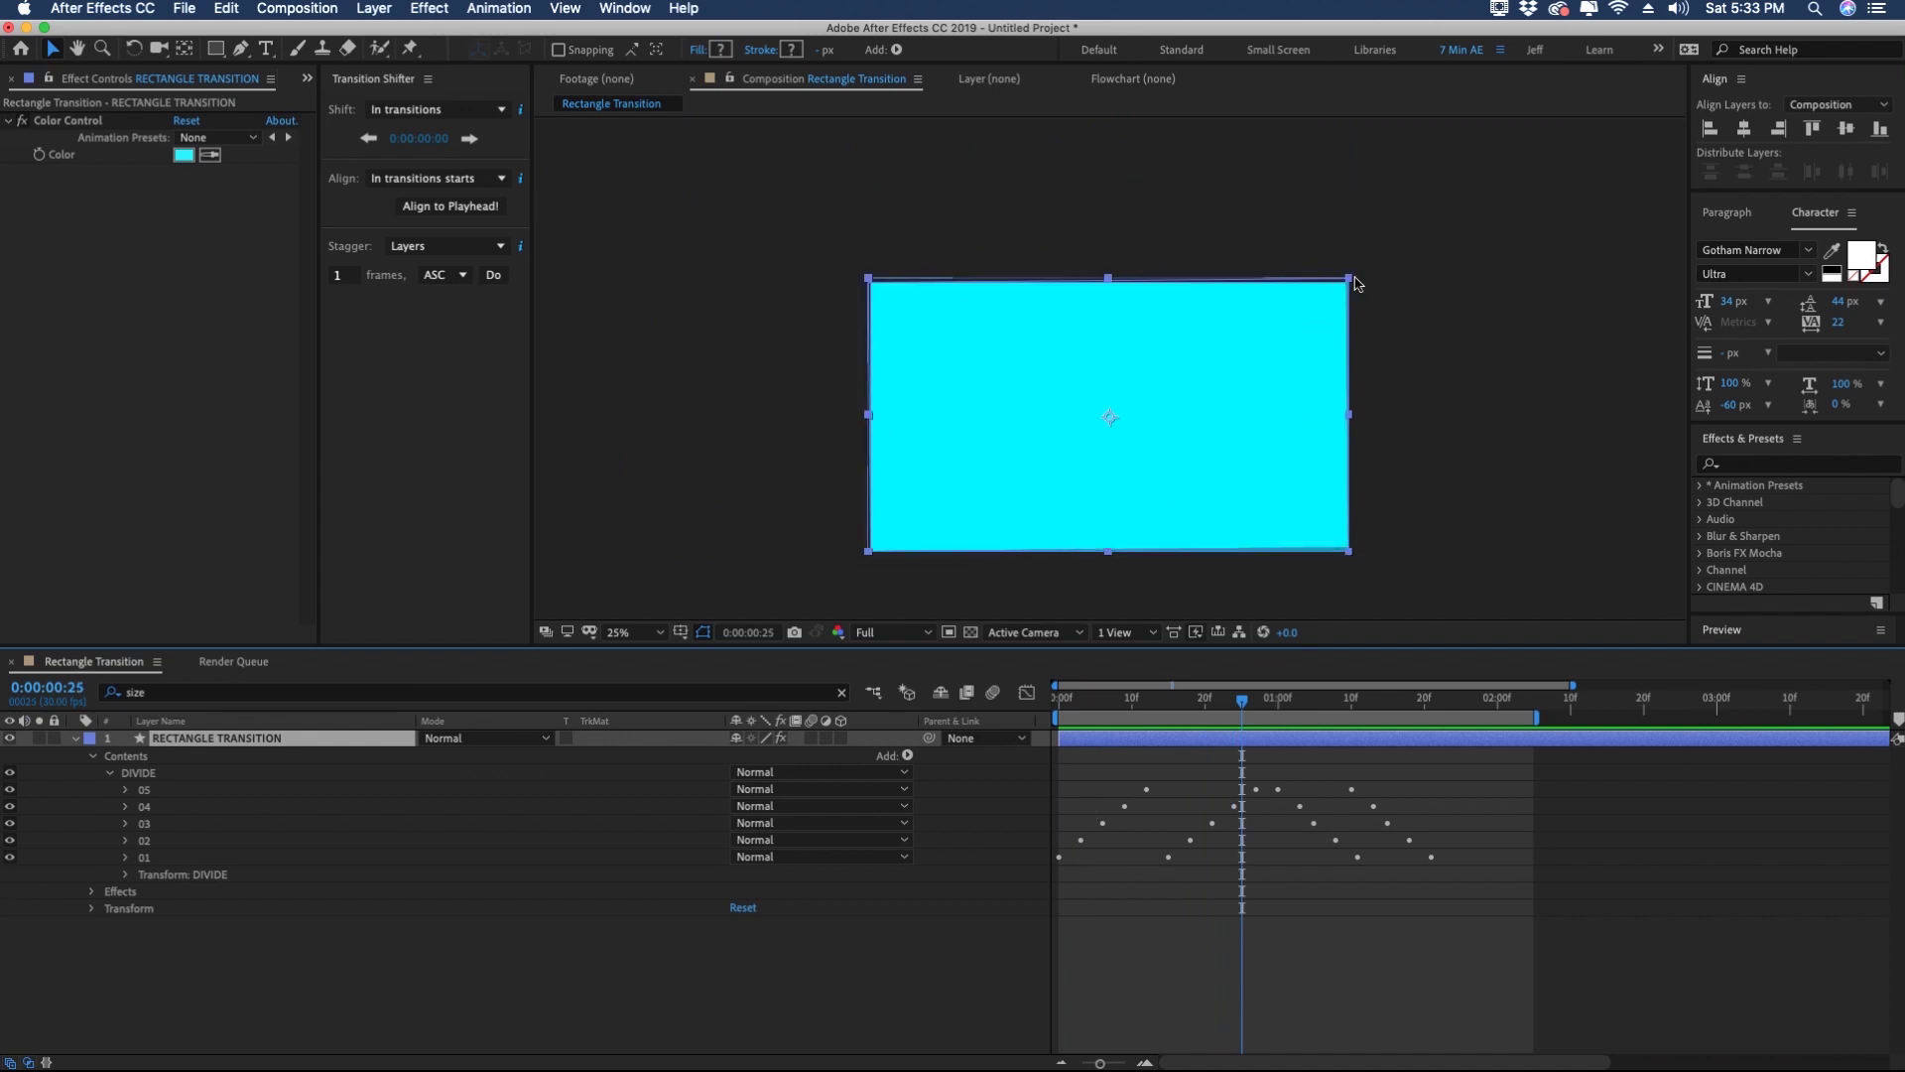
Step: Apply the Transform effect to the RECTANGLE TRANSITION layer and rename the effect DIRECTION
{"action": "left_click_drag", "start_coordinate": [1092, 700], "coordinate": [1038, 718]}
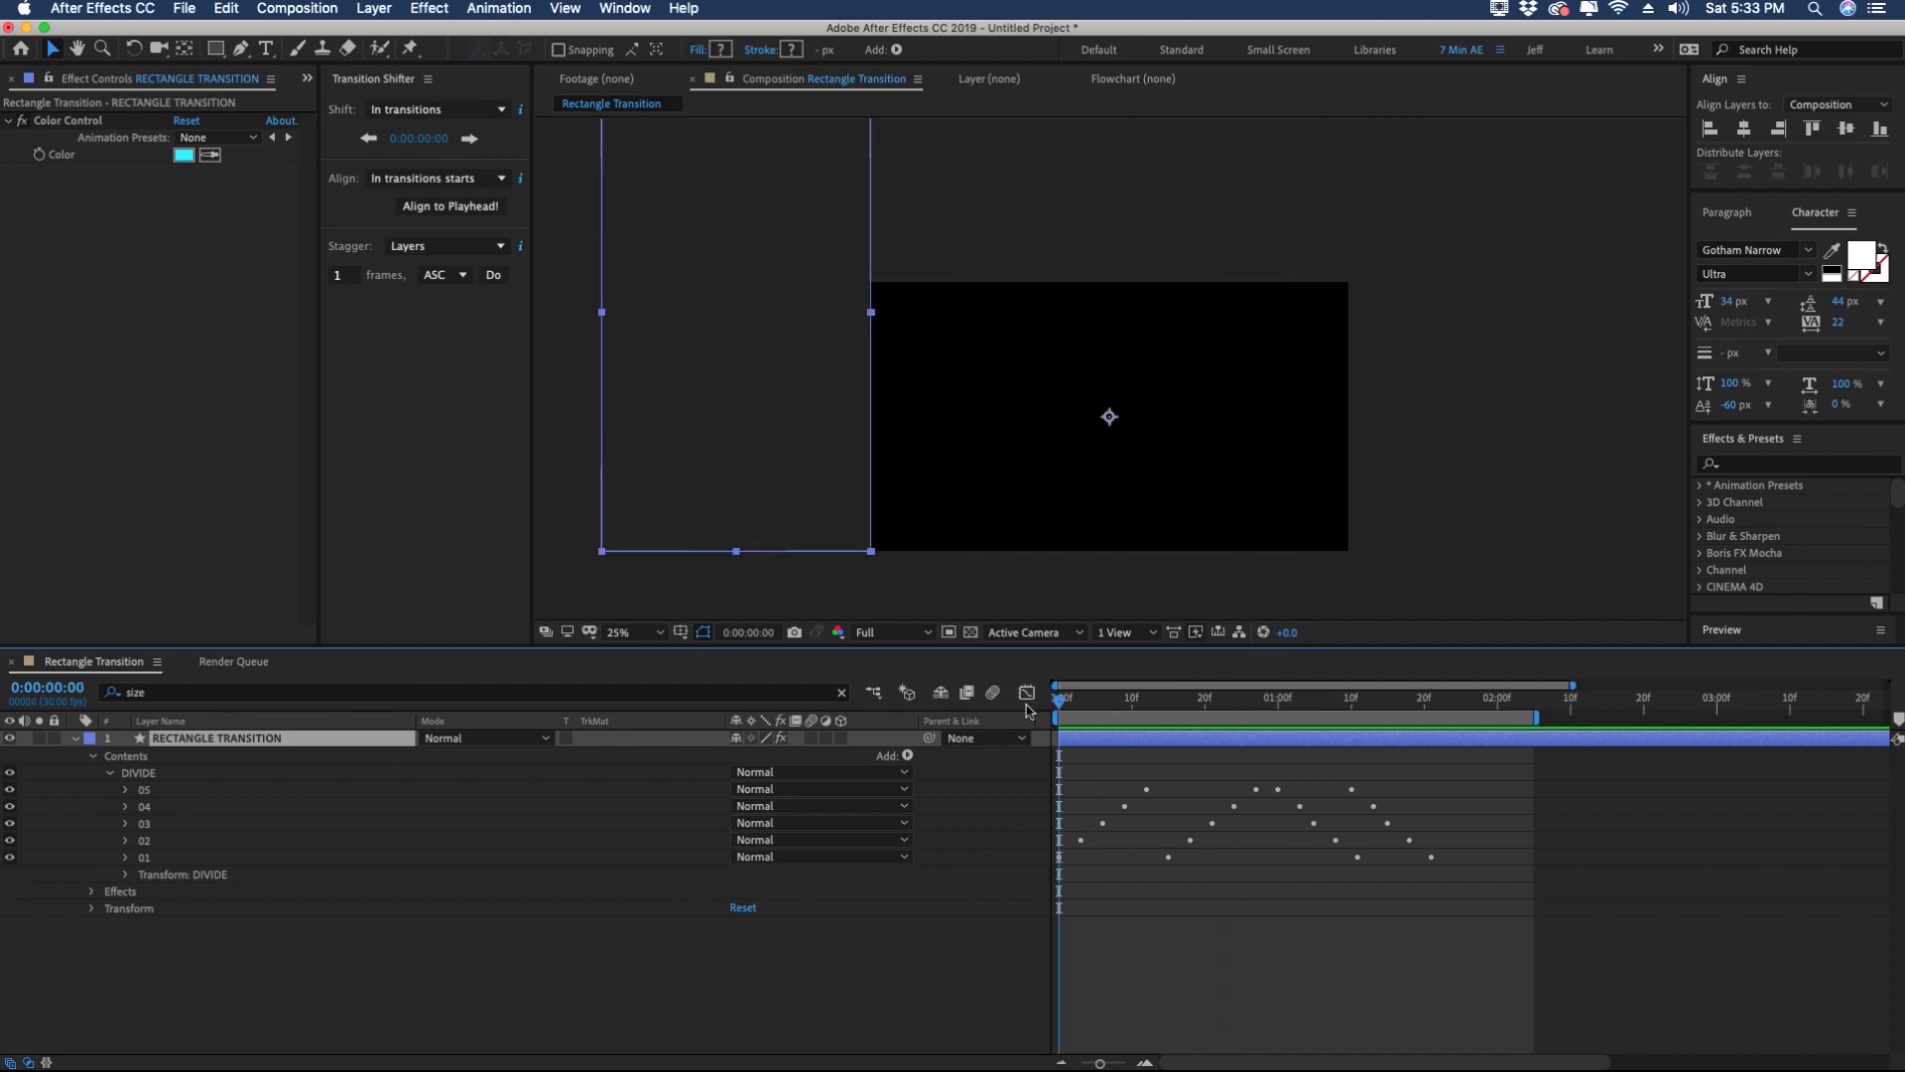
{"action": "left_click", "coordinate": [1744, 464]}
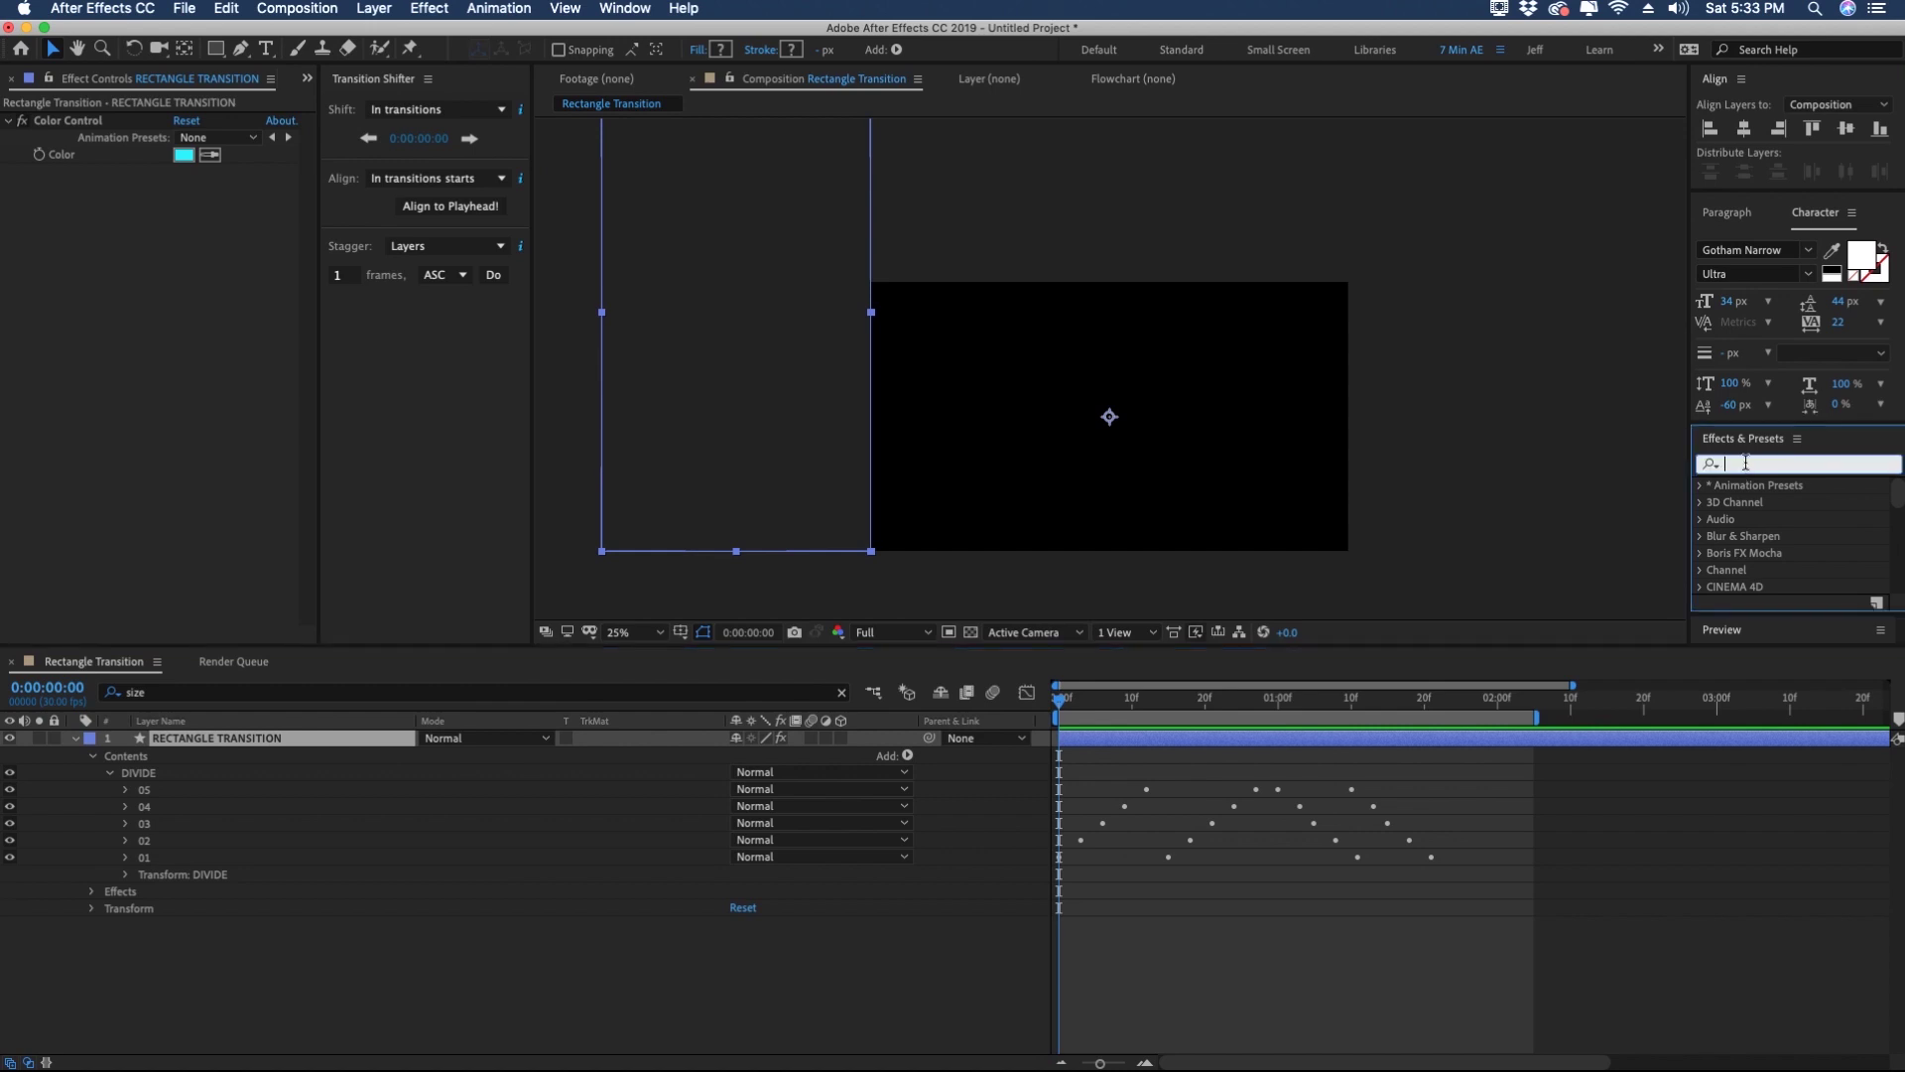
{"action": "type", "text": "transform"}
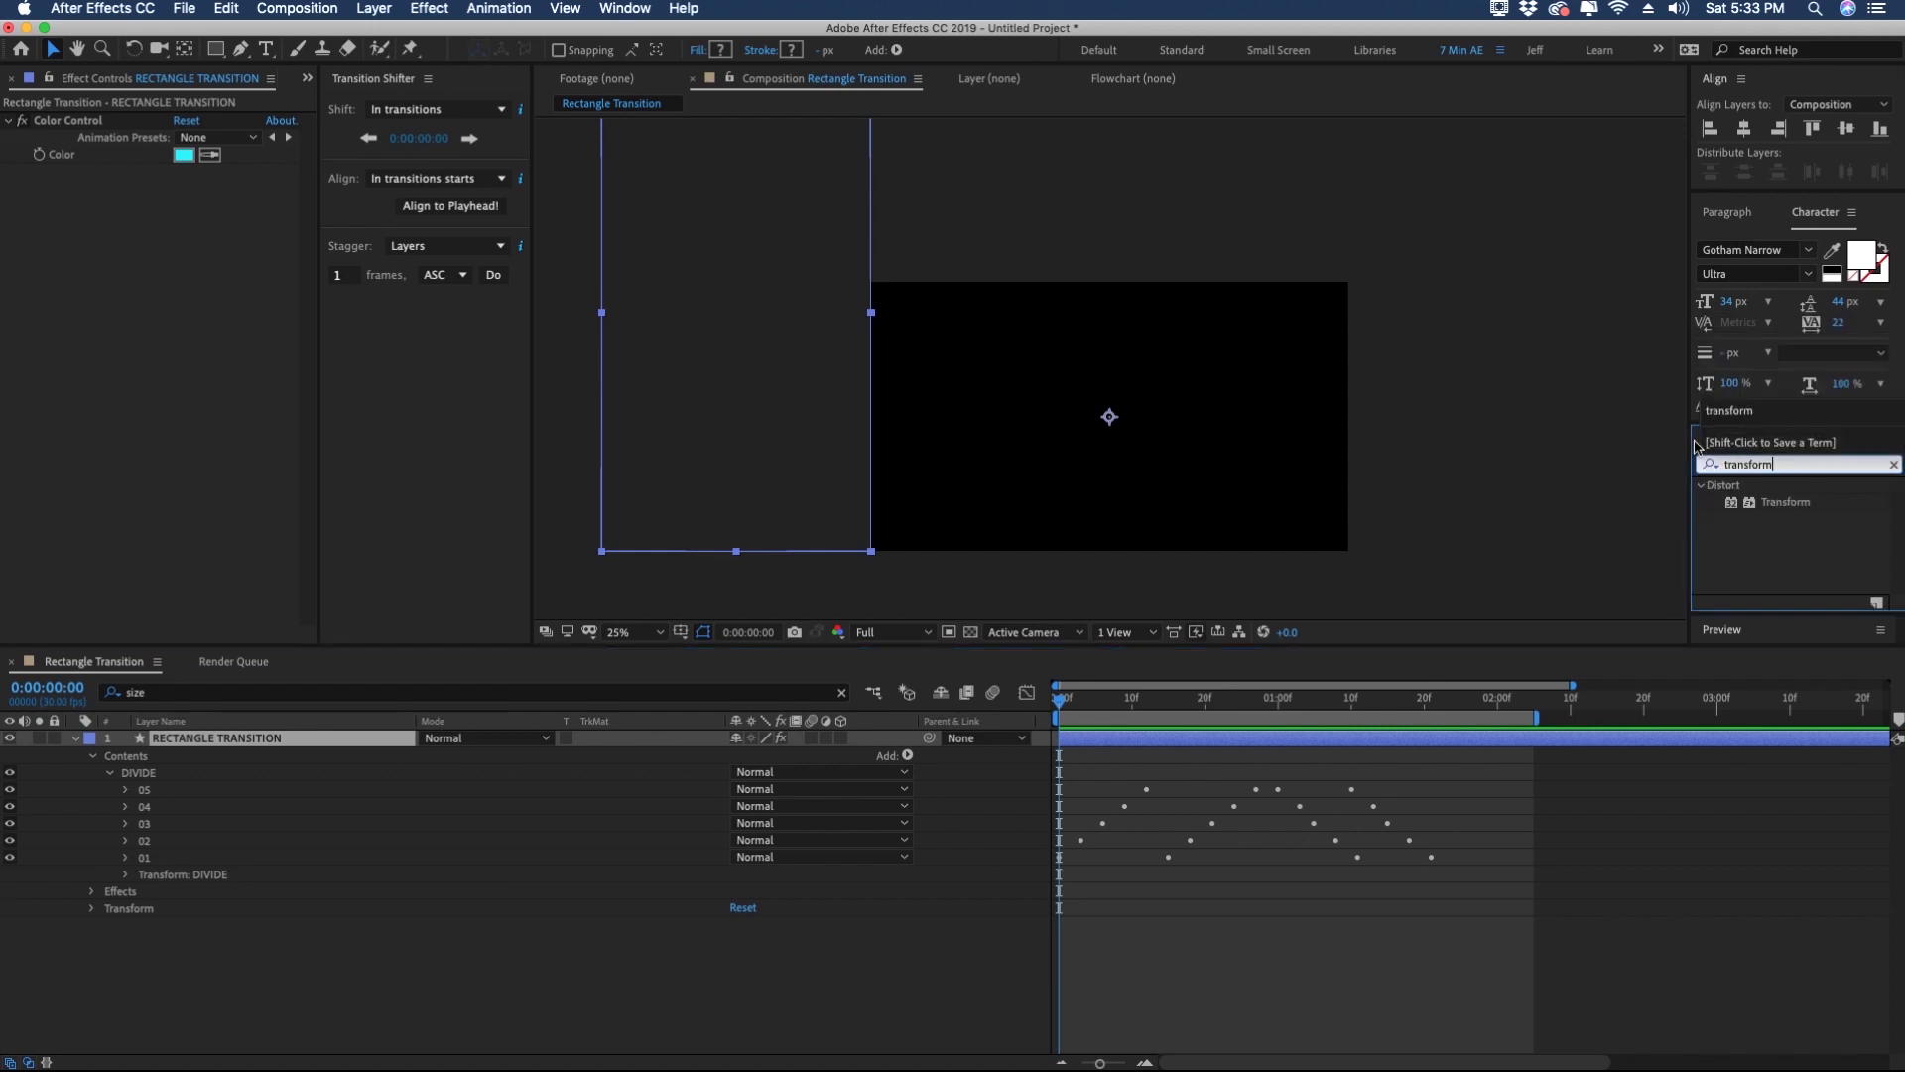
{"action": "left_click", "coordinate": [1767, 504]}
{"action": "left_click_drag", "start_coordinate": [88, 288], "coordinate": [85, 285]}
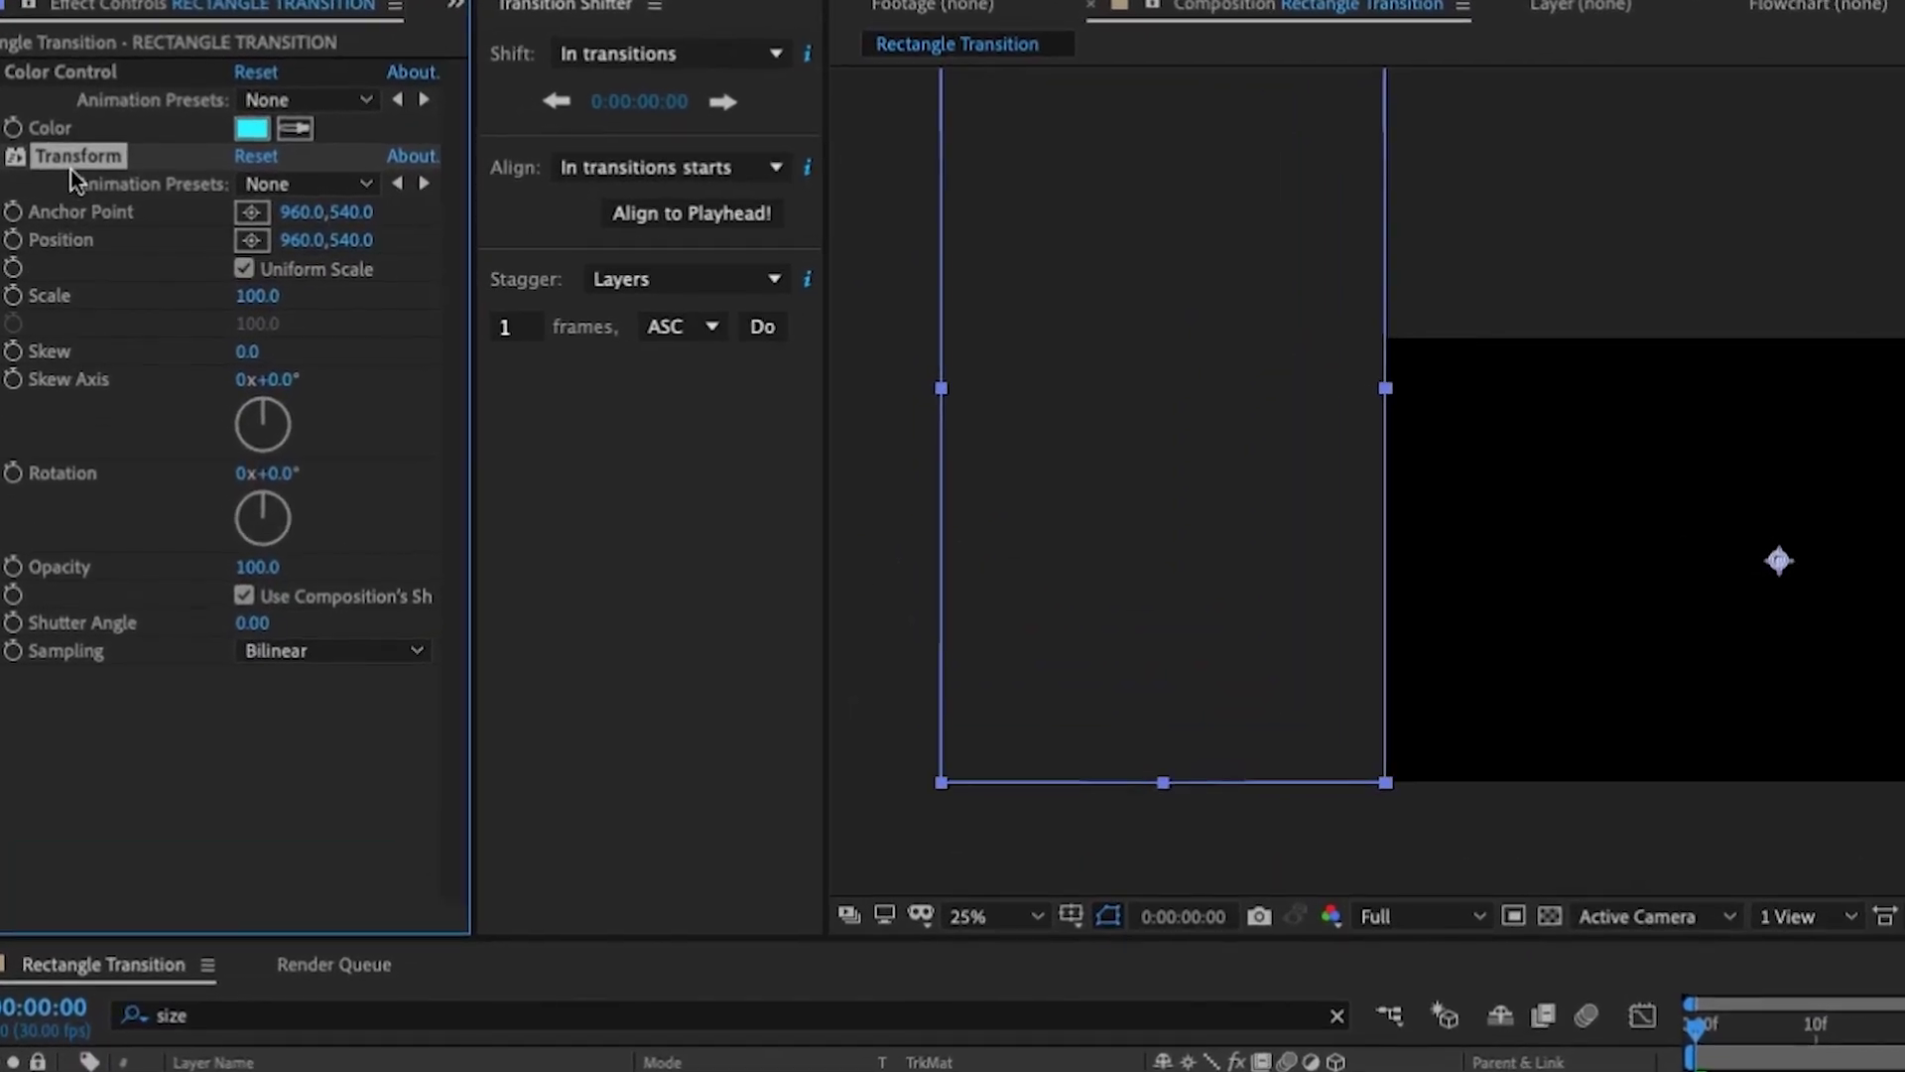
{"action": "key", "text": "Return"}
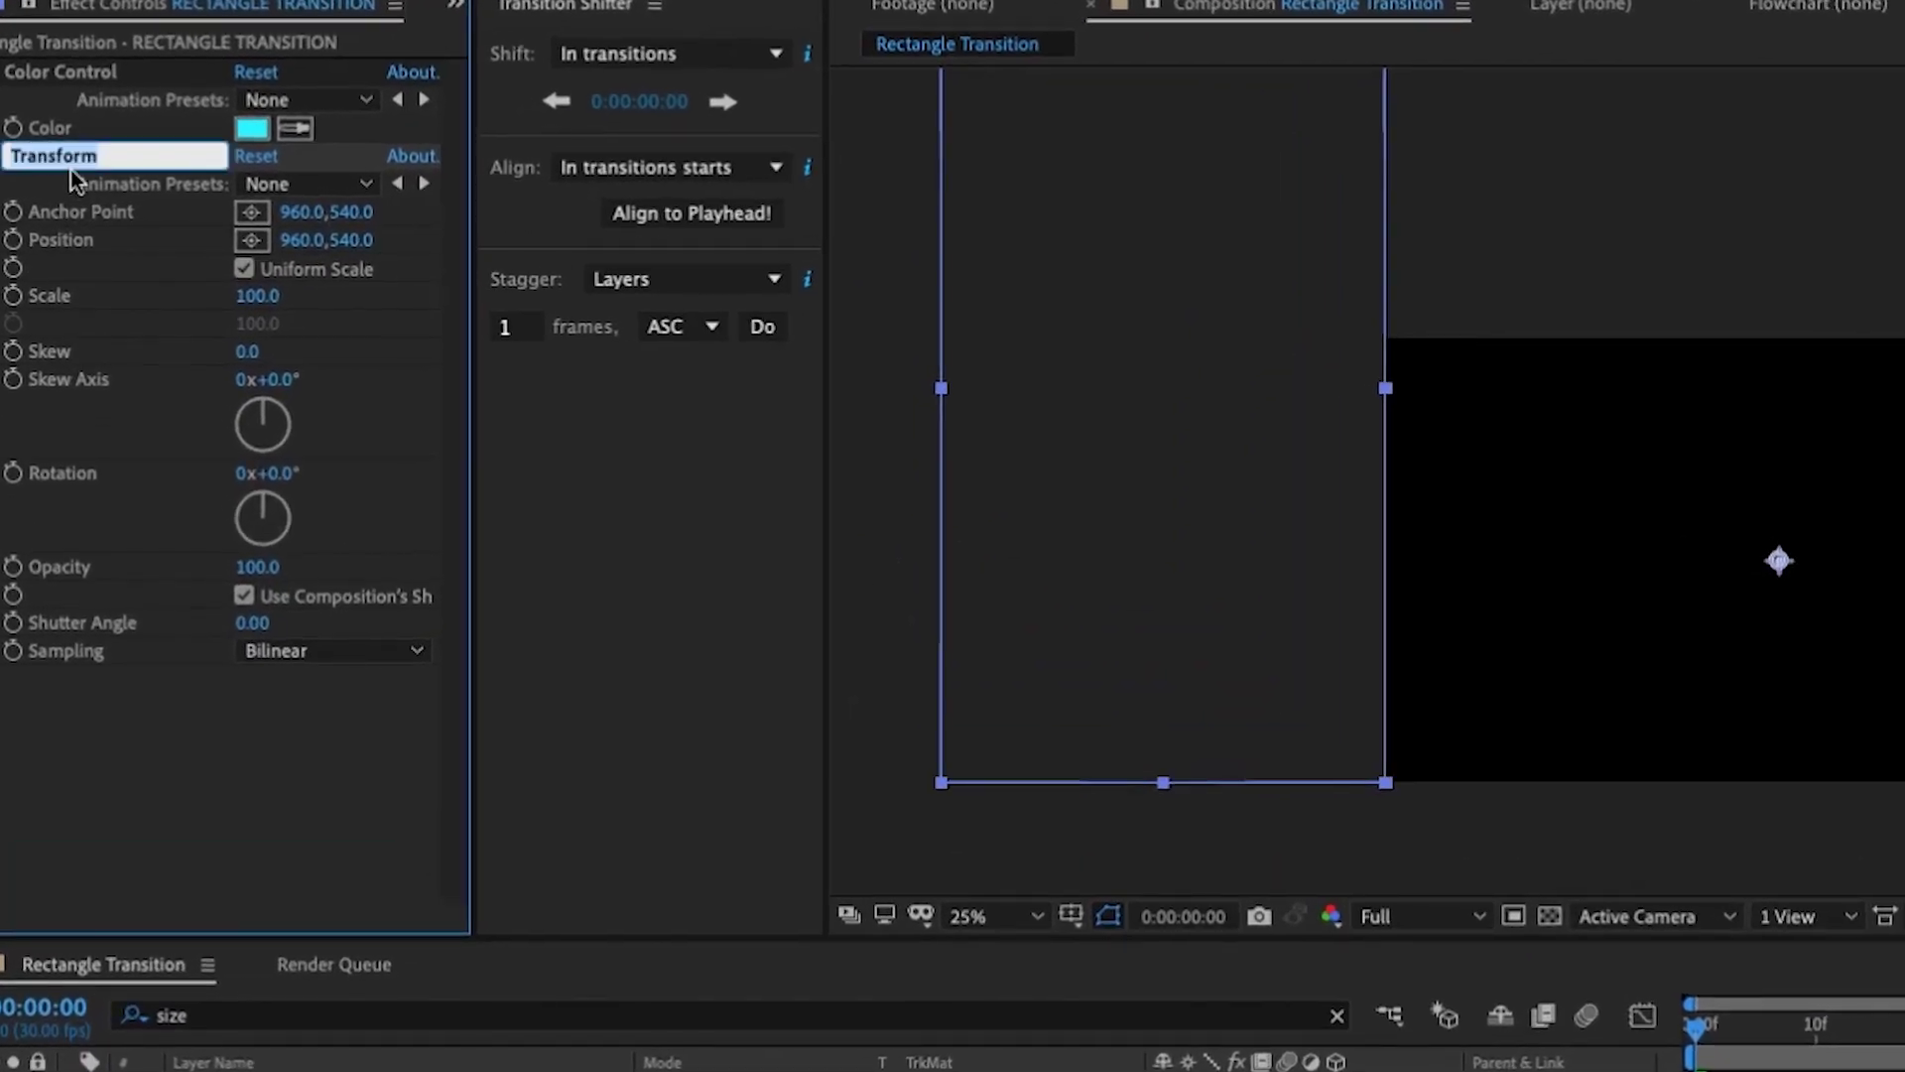
{"action": "type", "text": "DIRECTION"}
{"action": "left_click", "coordinate": [338, 819]}
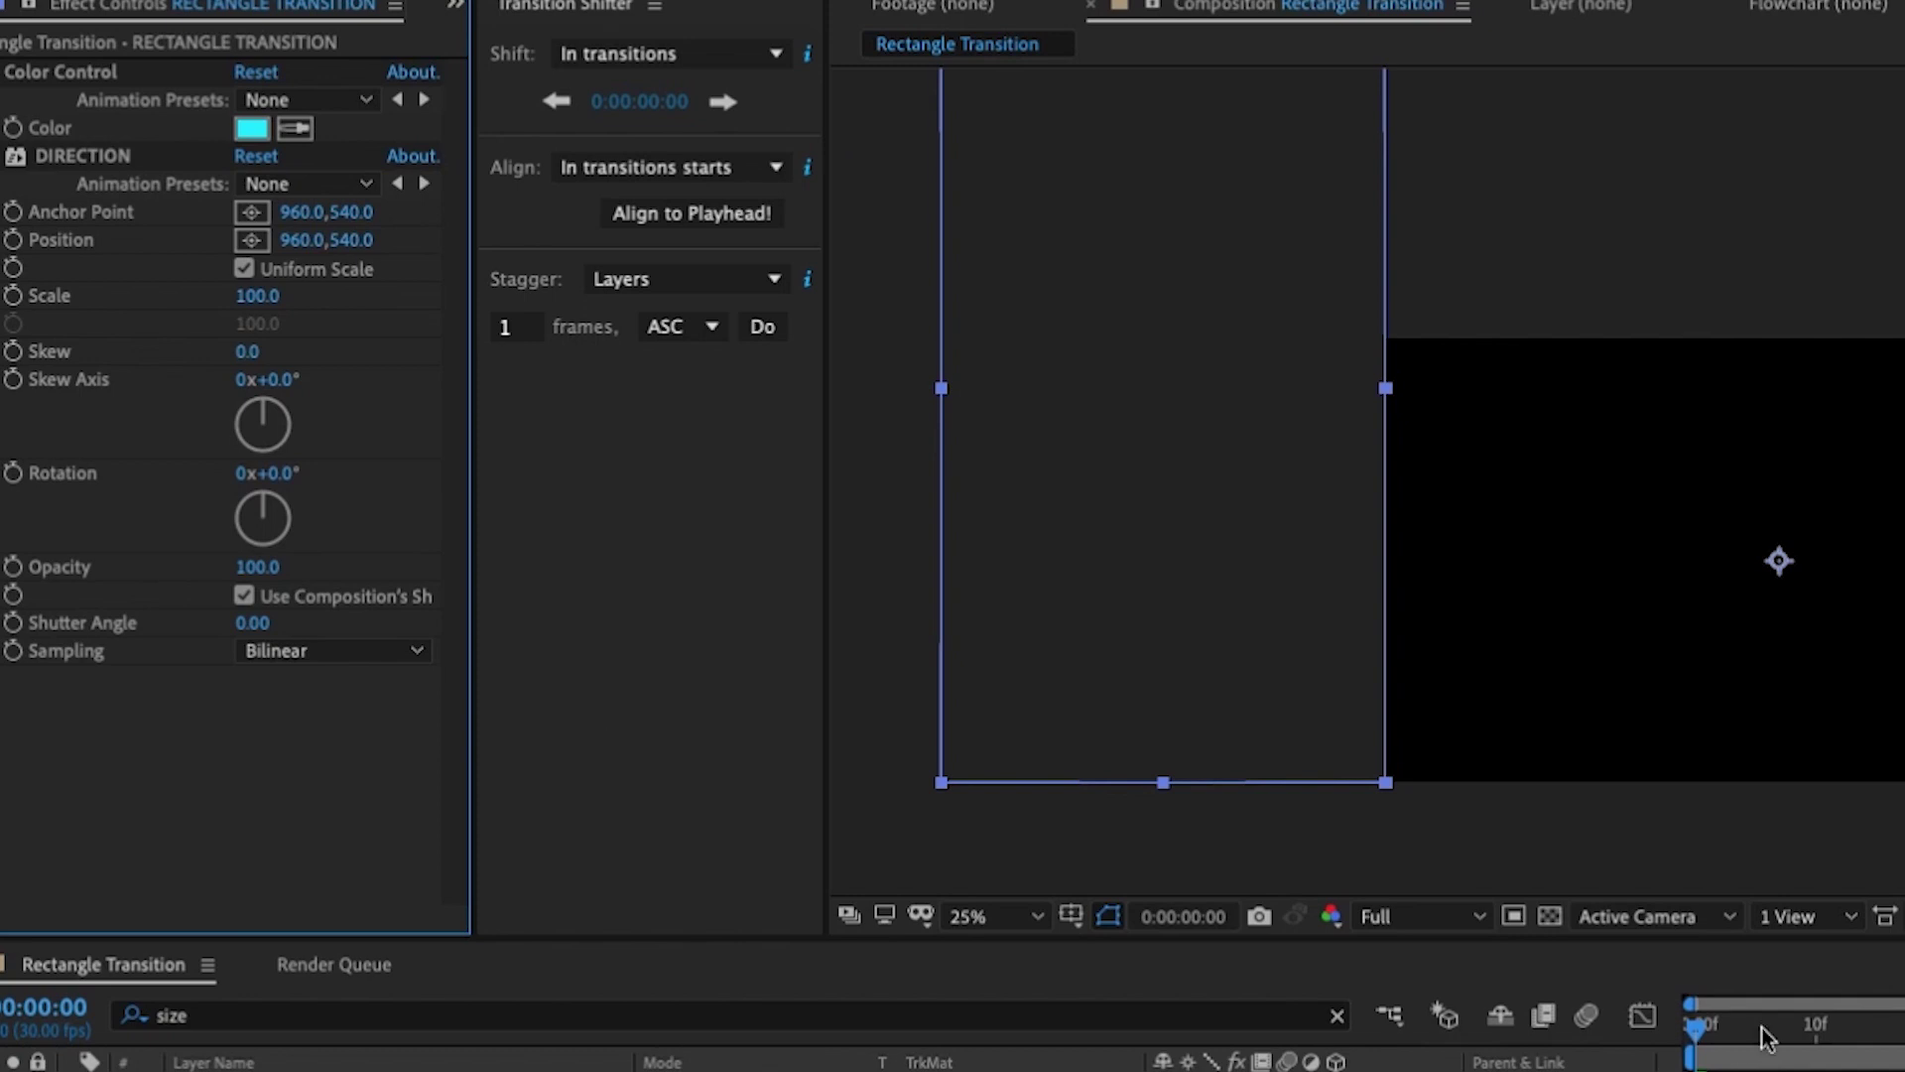
Step: Turn off Uniform Scale in the DIRECTION effect, set Scale Height to -100 and scrub through the transition
{"action": "left_click_drag", "start_coordinate": [1709, 1027], "coordinate": [1732, 1027]}
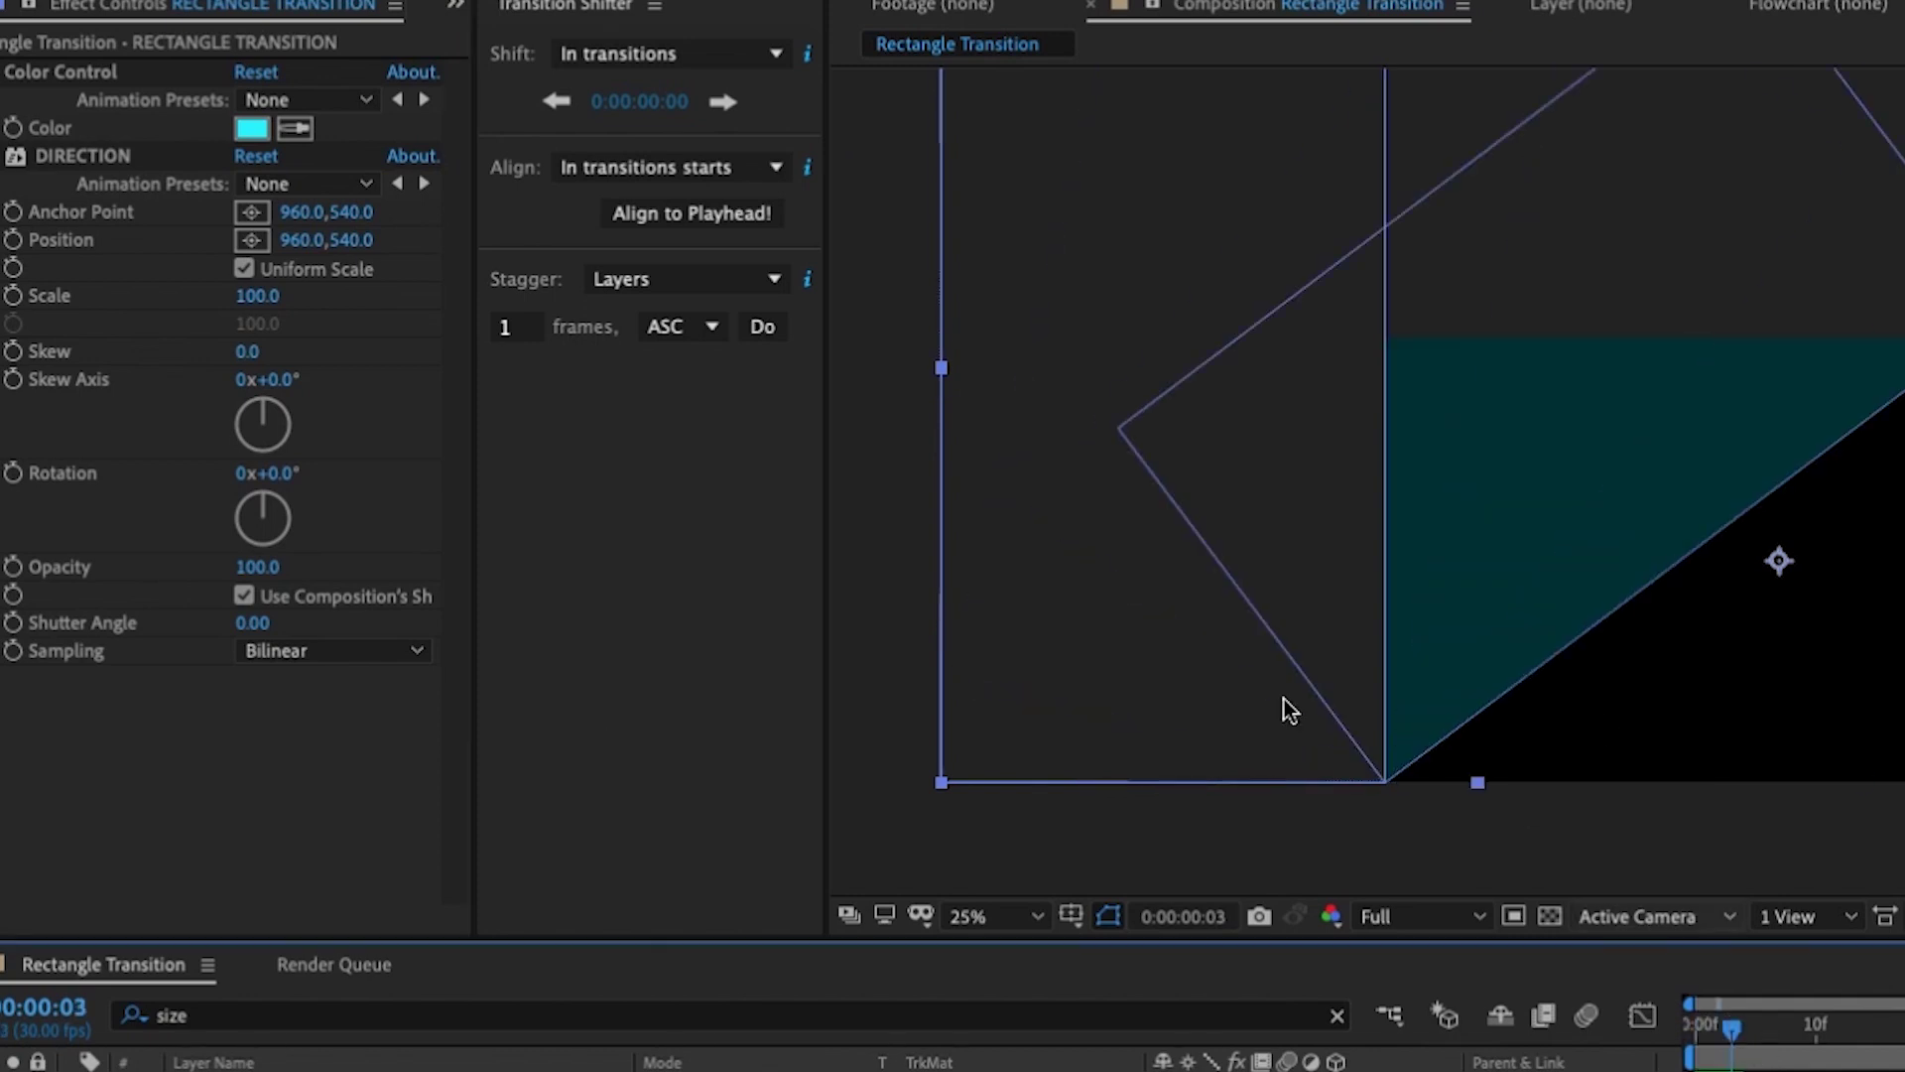
{"action": "left_click", "coordinate": [245, 271]}
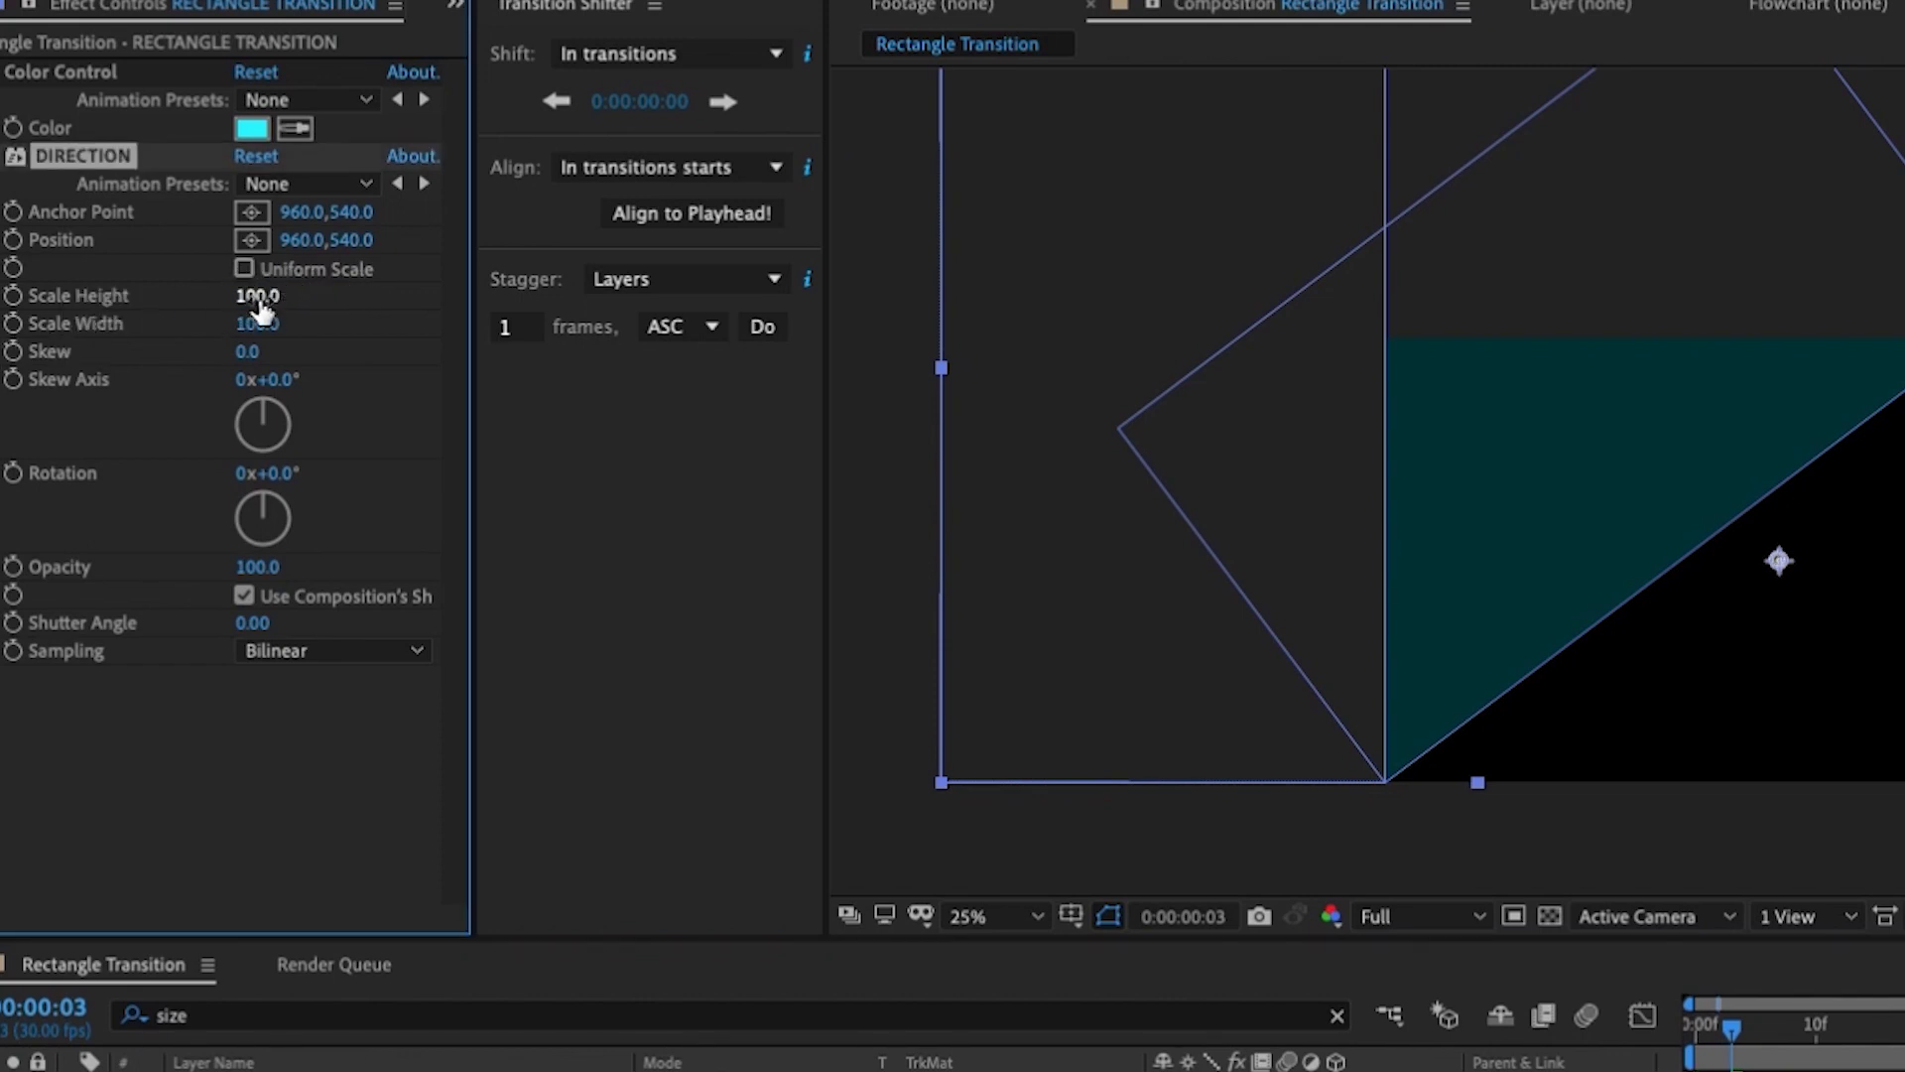
{"action": "left_click", "coordinate": [257, 297]}
{"action": "type", "text": "-1"}
{"action": "left_click_drag", "start_coordinate": [1719, 1015], "coordinate": [1795, 1013]}
{"action": "mouse_move", "coordinate": [1364, 1022]}
{"action": "left_mouse_down"}
{"action": "mouse_move", "coordinate": [1428, 1025]}
{"action": "mouse_move", "coordinate": [1276, 1022]}
{"action": "mouse_move", "coordinate": [1391, 1027]}
{"action": "left_mouse_up"}
Step: Set the DIRECTION effect's Scale Width to -100 and scrub back to the start of the transition
{"action": "left_click", "coordinate": [172, 191]}
{"action": "type", "text": "-100"}
{"action": "key", "text": "Return"}
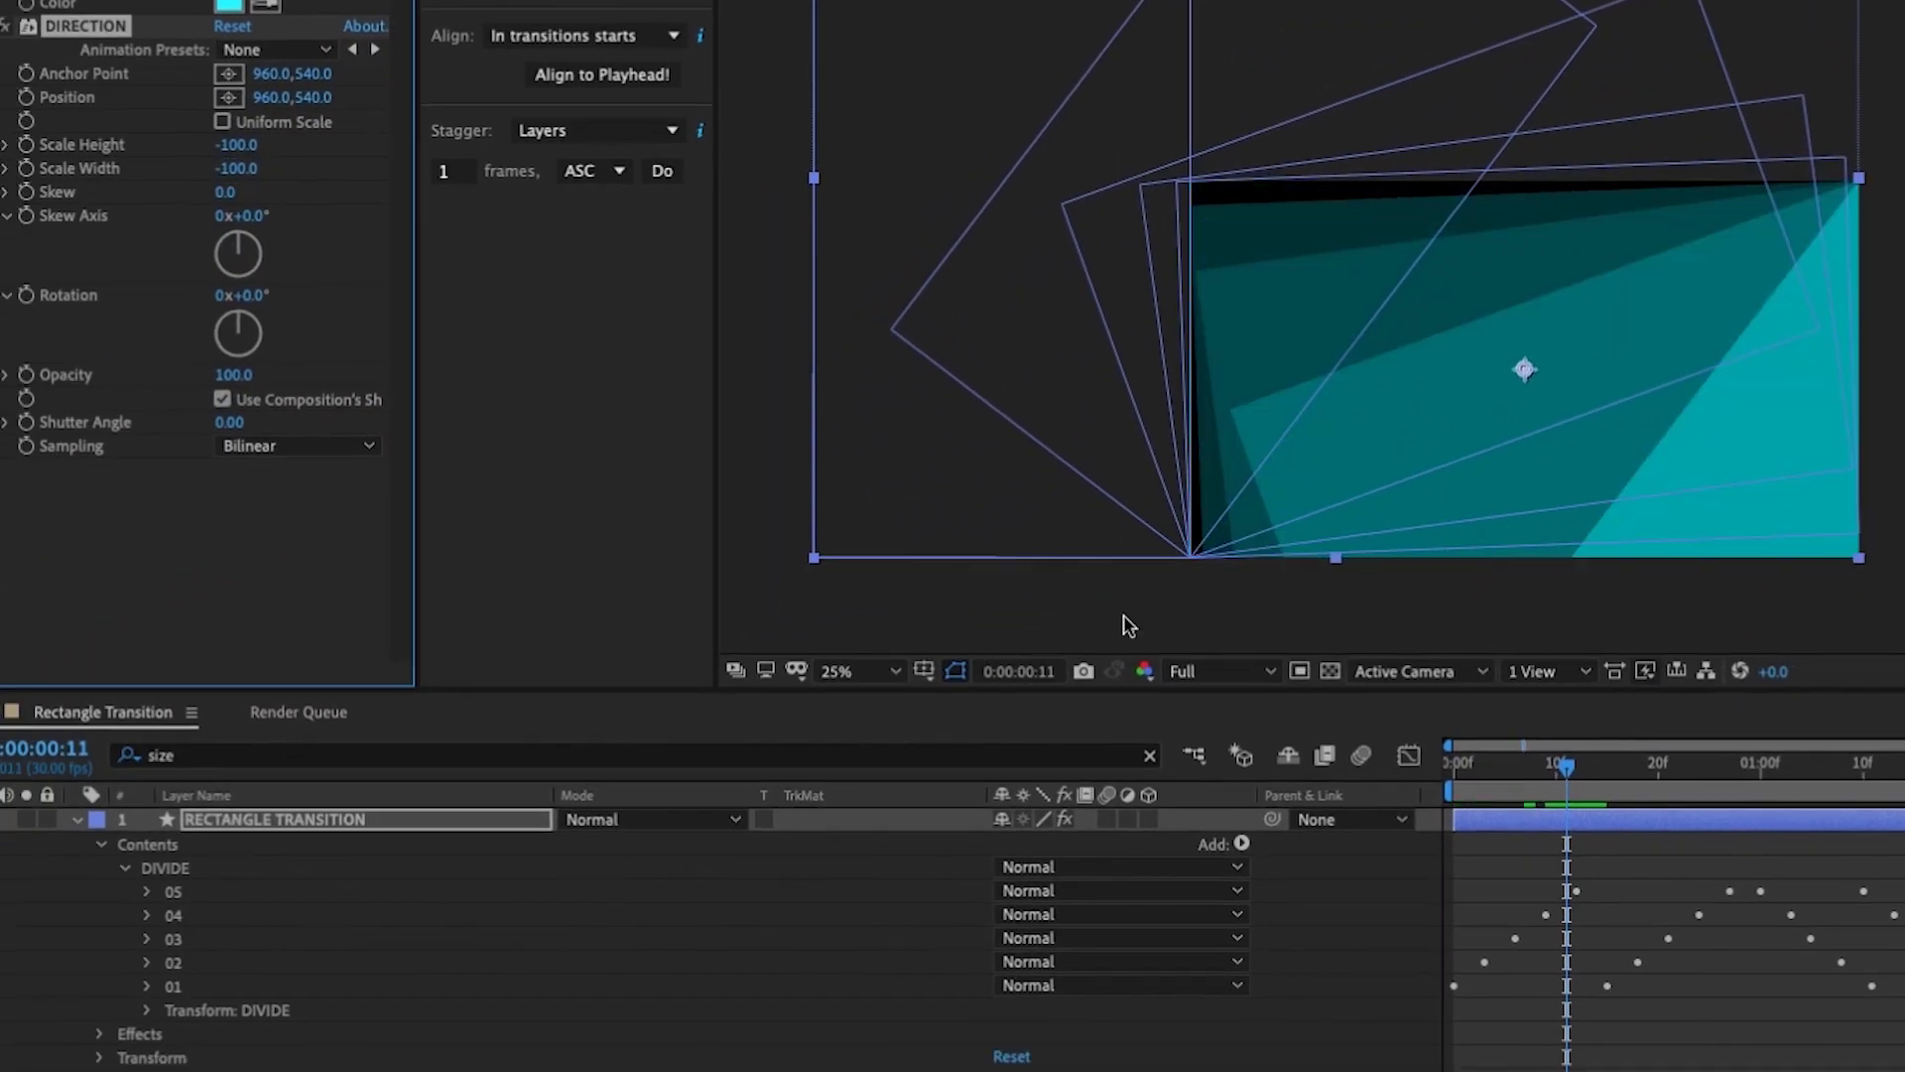
{"action": "mouse_move", "coordinate": [1461, 764]}
{"action": "left_mouse_down"}
{"action": "mouse_move", "coordinate": [1651, 765]}
{"action": "mouse_move", "coordinate": [1454, 766]}
{"action": "left_mouse_up"}
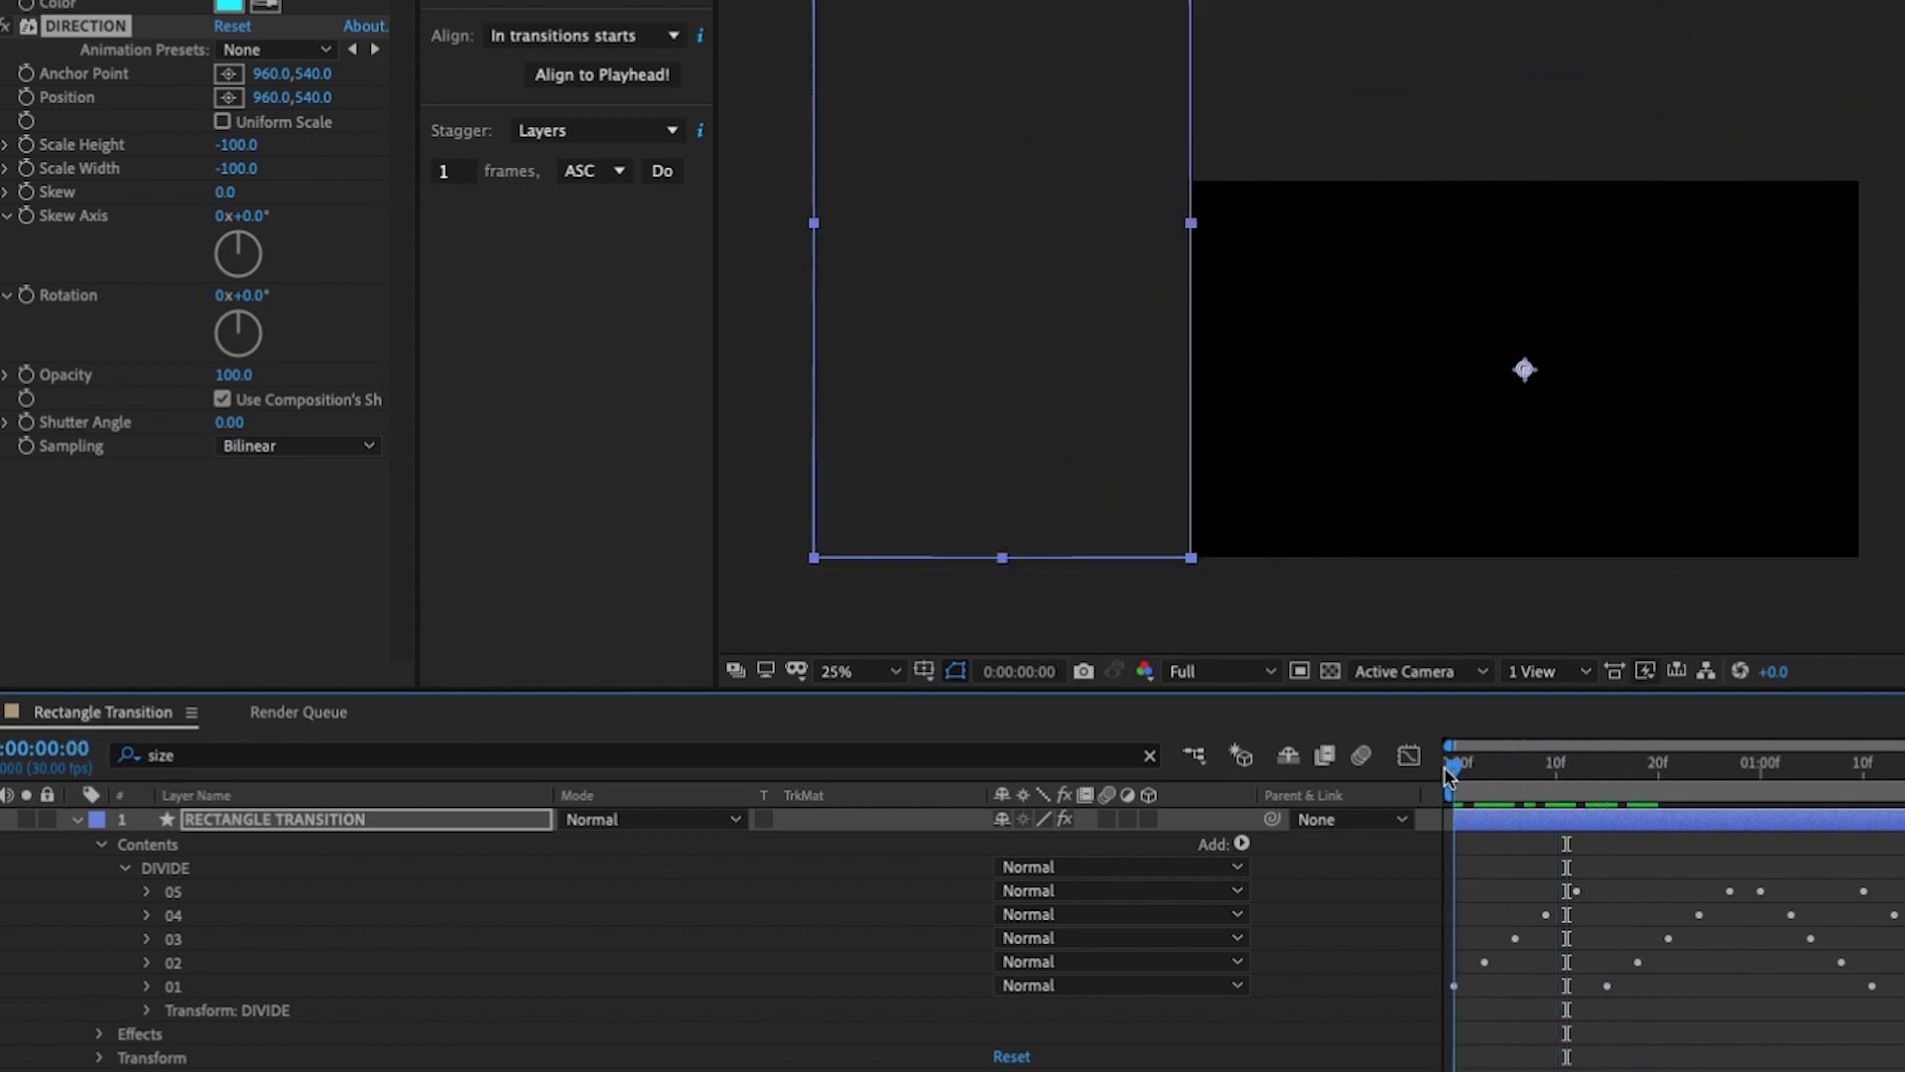
Step: Set the DIRECTION effect's Scale Height to 100 and scrub the transition with only the width flipped
{"action": "left_click", "coordinate": [239, 145]}
{"action": "type", "text": "100"}
{"action": "left_click_drag", "start_coordinate": [1454, 766], "coordinate": [1394, 772]}
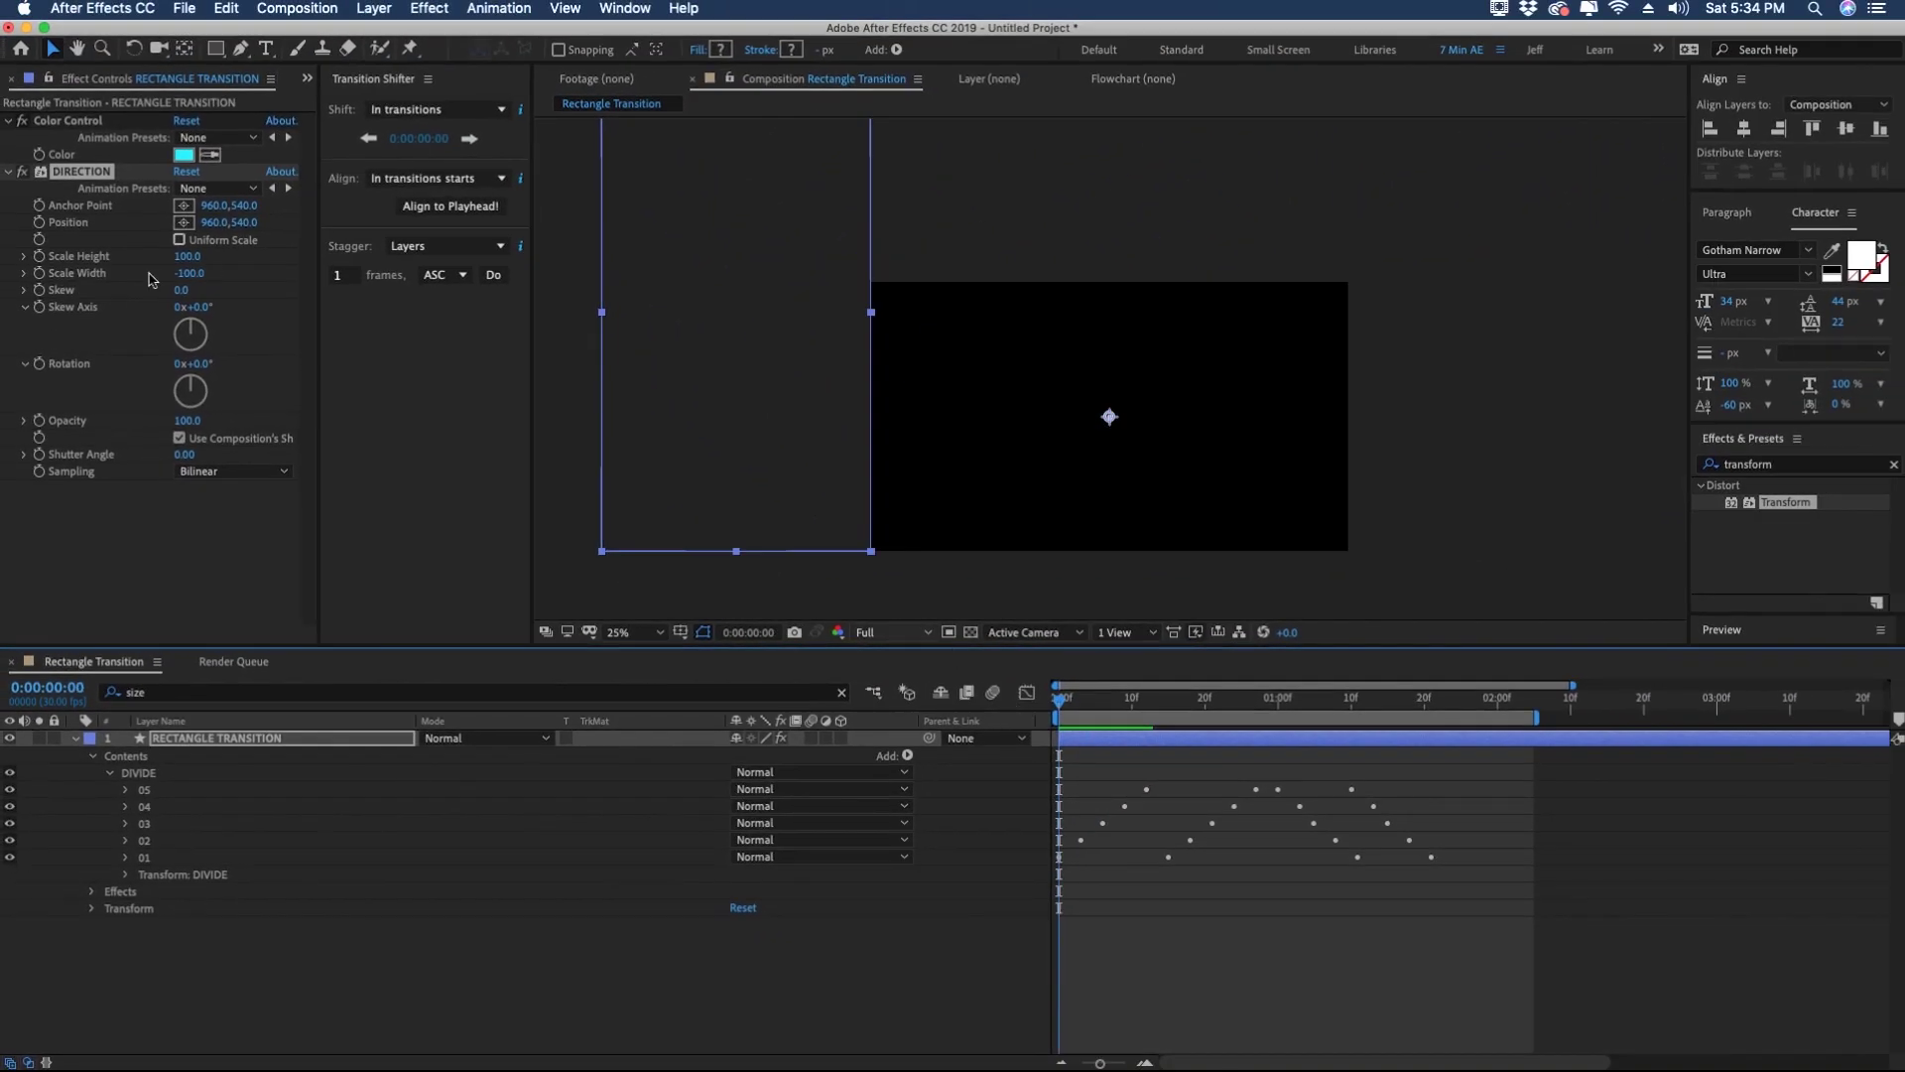
Step: Try a Scale Width of 100 in the DIRECTION effect, then set it to -100 with Scale Height at 100
{"action": "left_click", "coordinate": [189, 272]}
{"action": "type", "text": "10"}
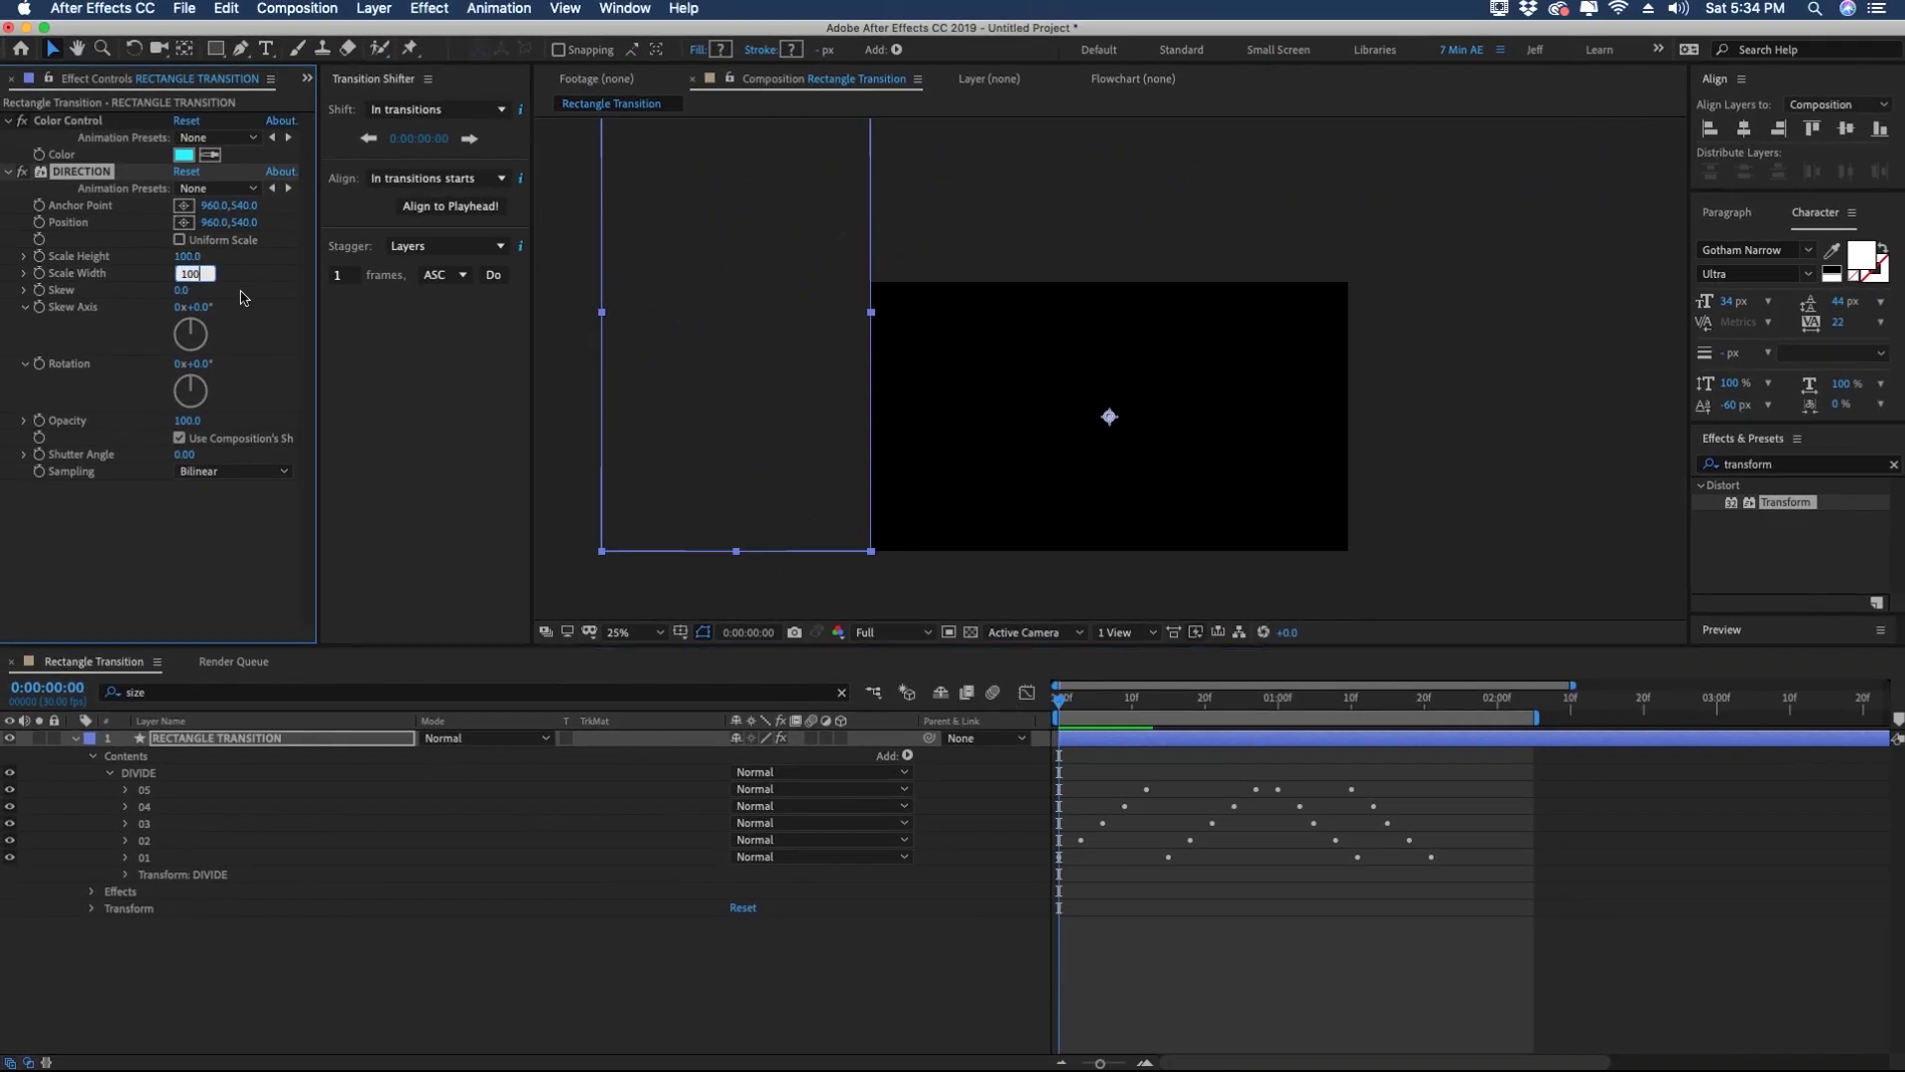
{"action": "key", "text": "shift+Tab"}
{"action": "key", "text": "Tab"}
{"action": "type", "text": "-100"}
{"action": "key", "text": "shift+Tab"}
{"action": "type", "text": "1"}
{"action": "key", "text": "Return"}
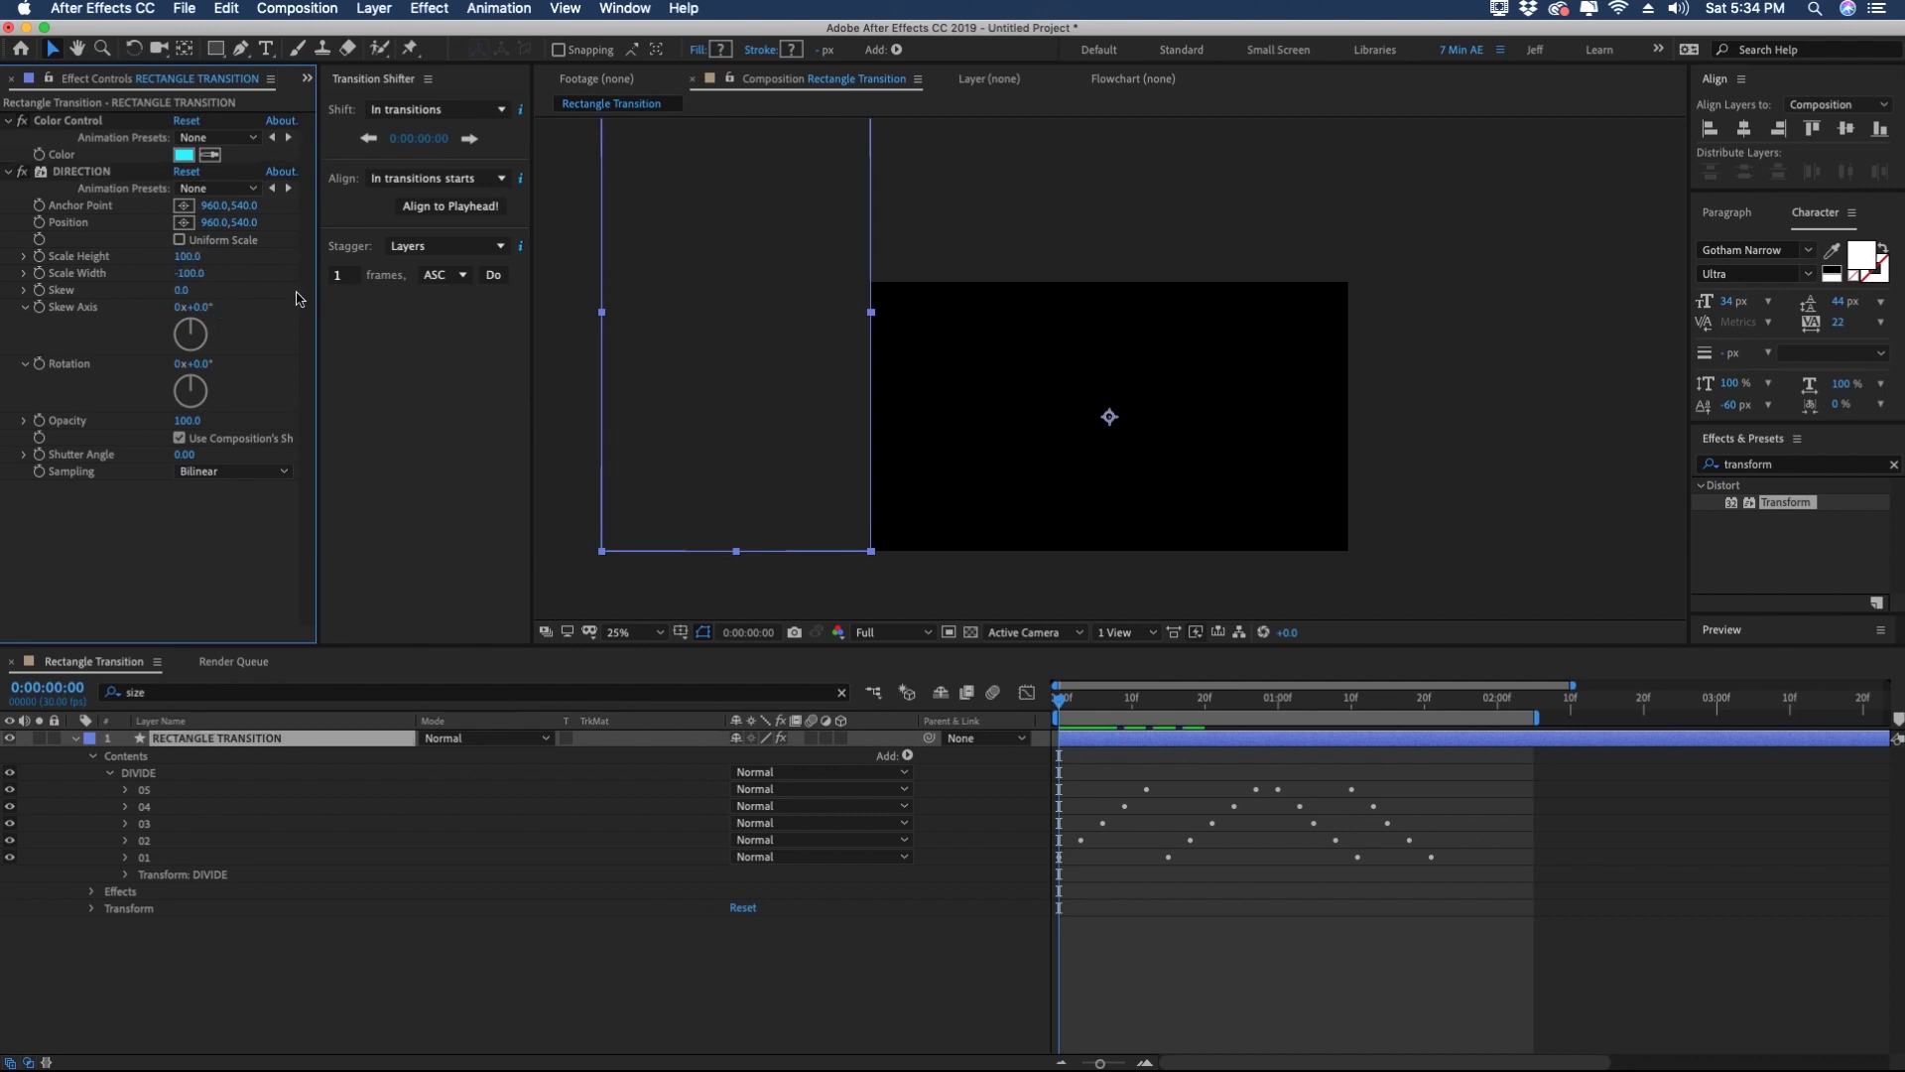
Step: Set the DIRECTION effect's Scale Height to -100
{"action": "left_click", "coordinate": [187, 256]}
{"action": "type", "text": "-100"}
{"action": "key", "text": "Return"}
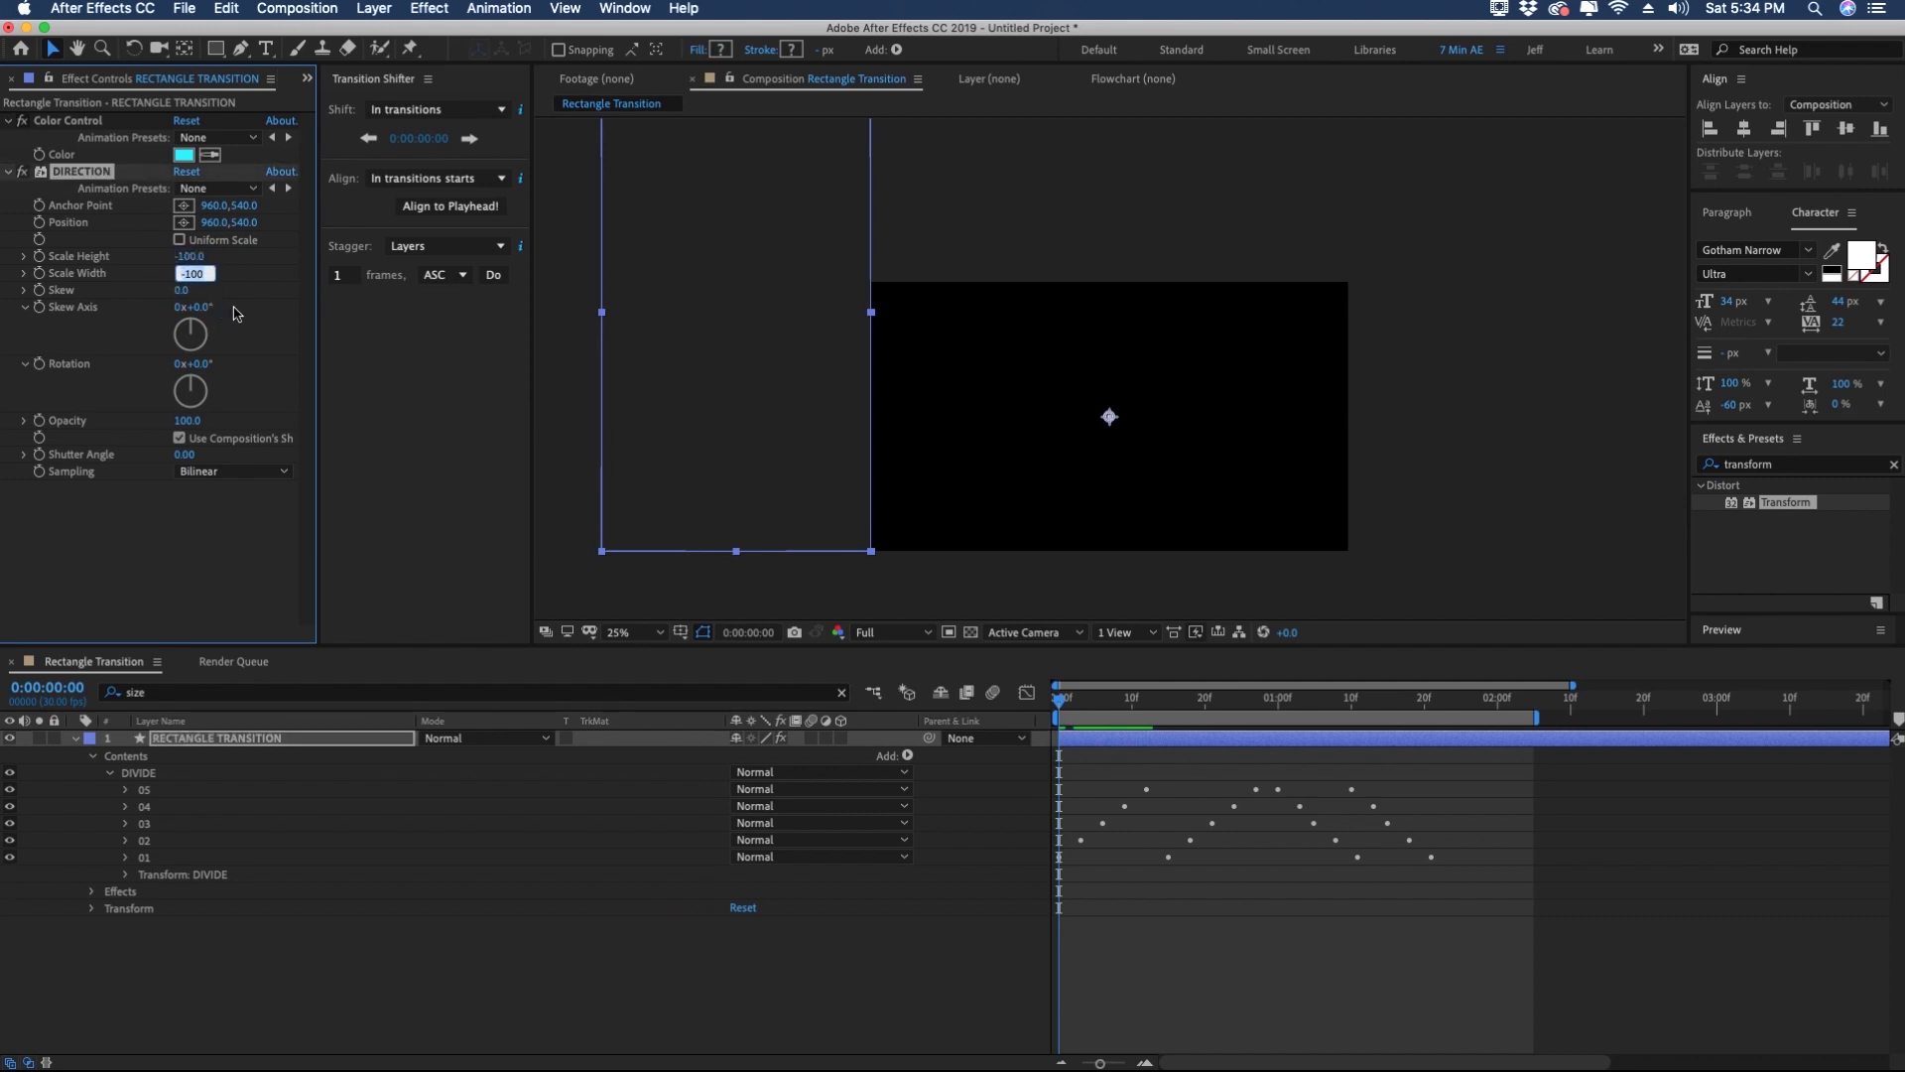
Step: Set the DIRECTION effect's Scale Width and Scale Height to 100 while scrubbing the transition to check each direction
{"action": "left_click_drag", "start_coordinate": [1062, 699], "coordinate": [1169, 700]}
{"action": "left_click", "coordinate": [195, 260]}
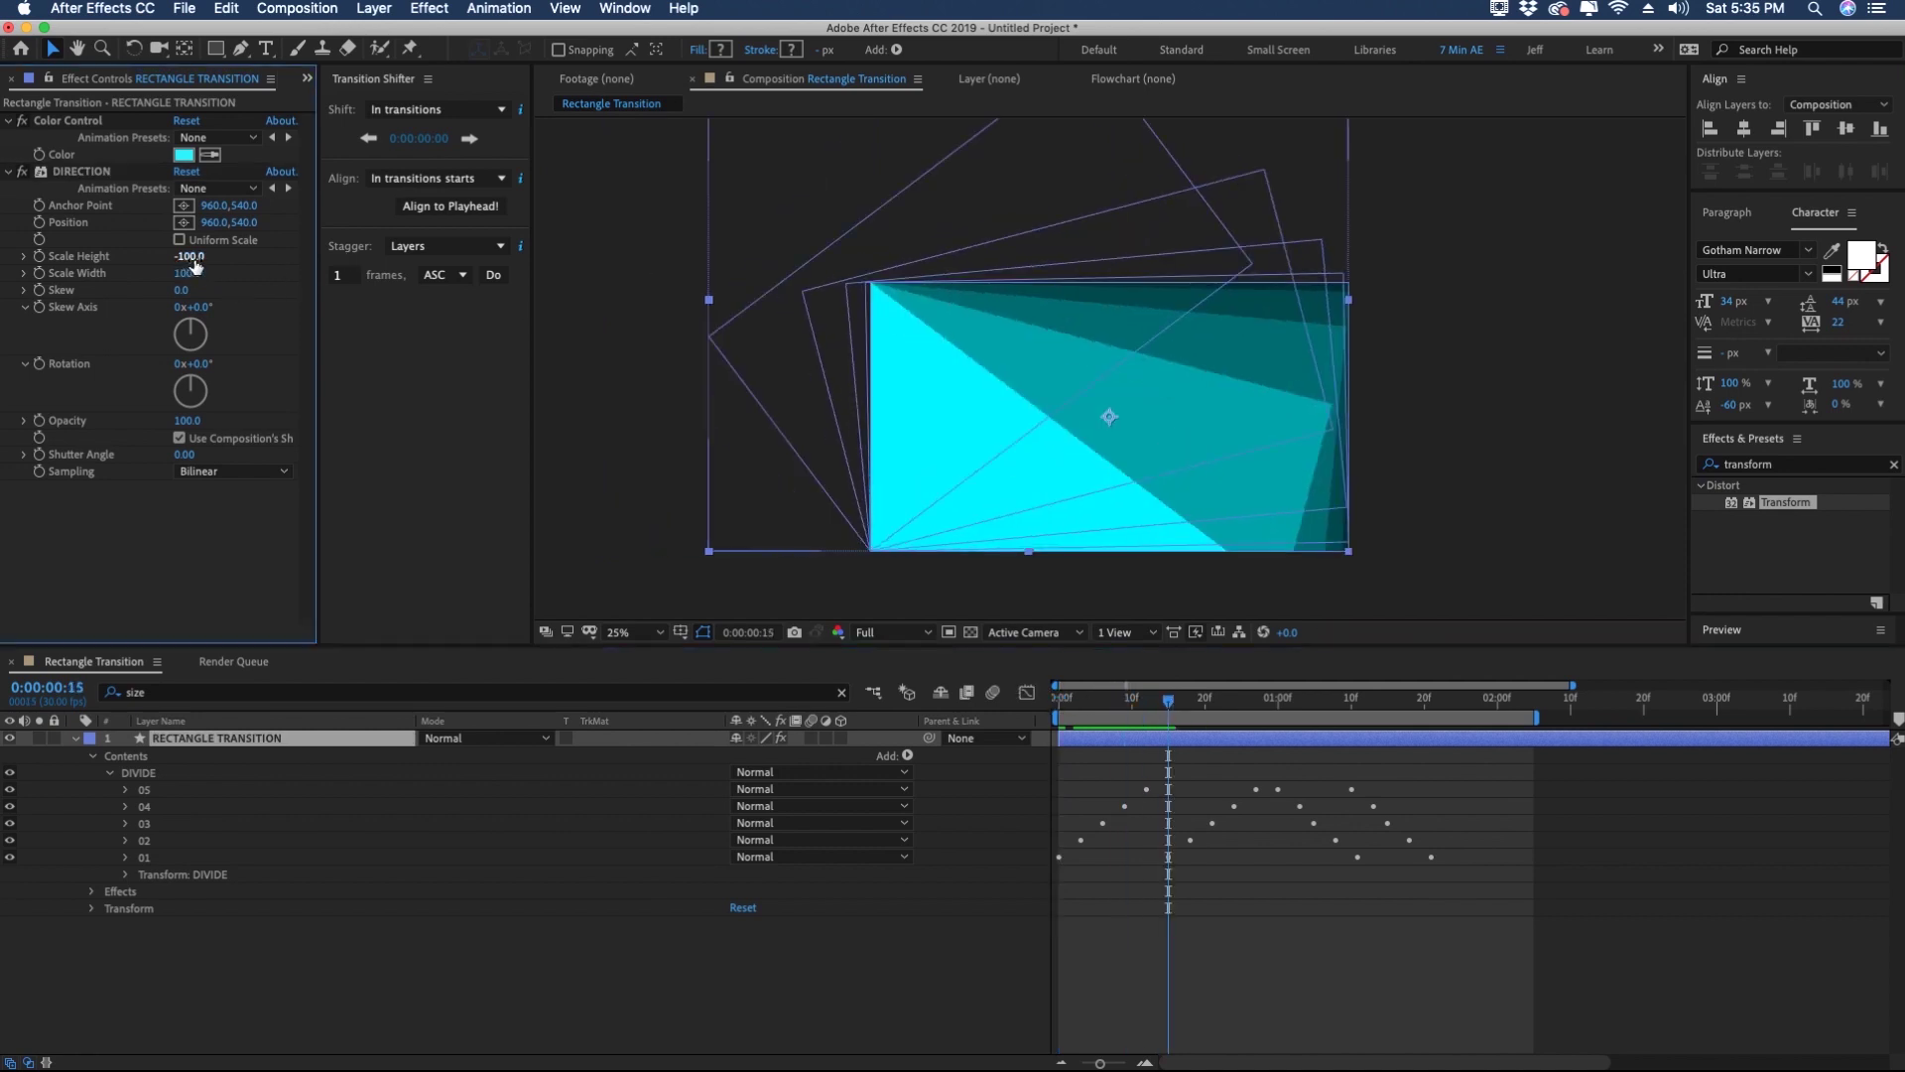
{"action": "left_click_drag", "start_coordinate": [1170, 701], "coordinate": [1199, 719]}
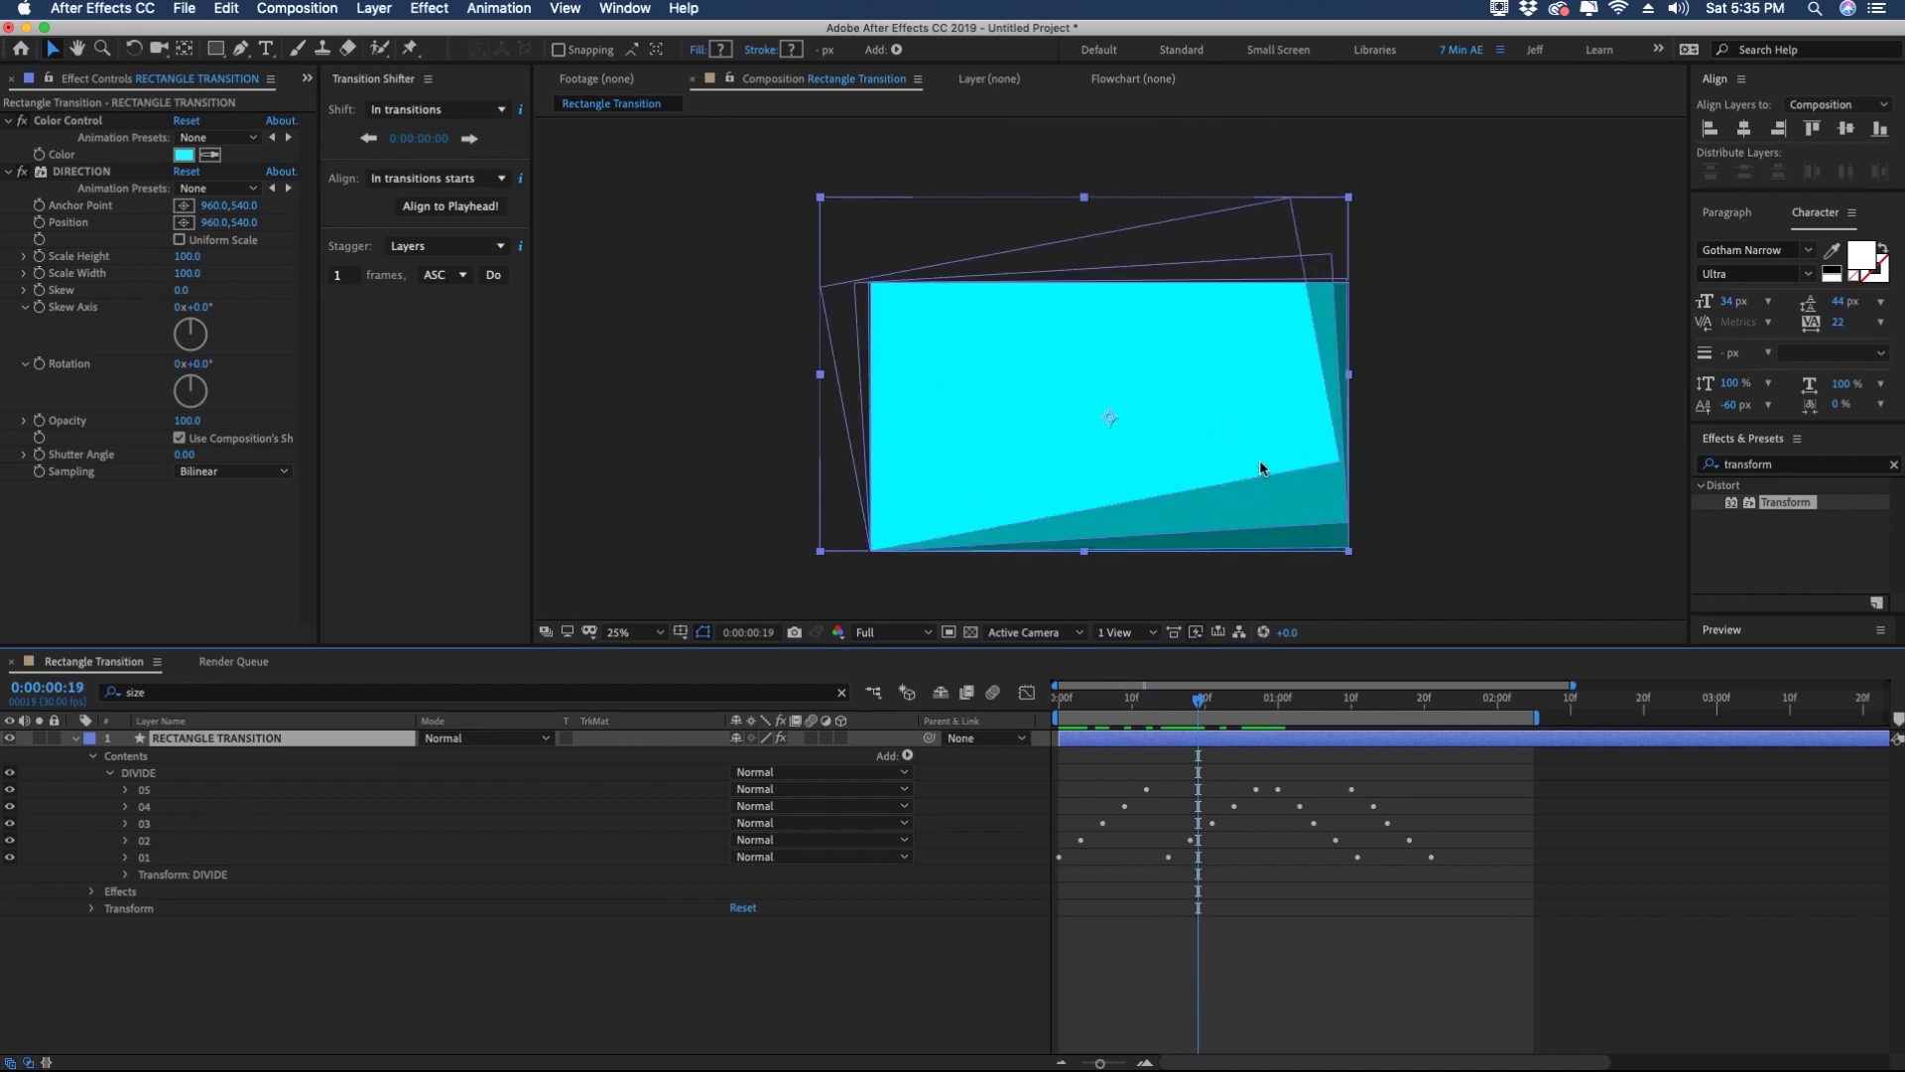
{"action": "left_click_drag", "start_coordinate": [1197, 700], "coordinate": [1109, 701]}
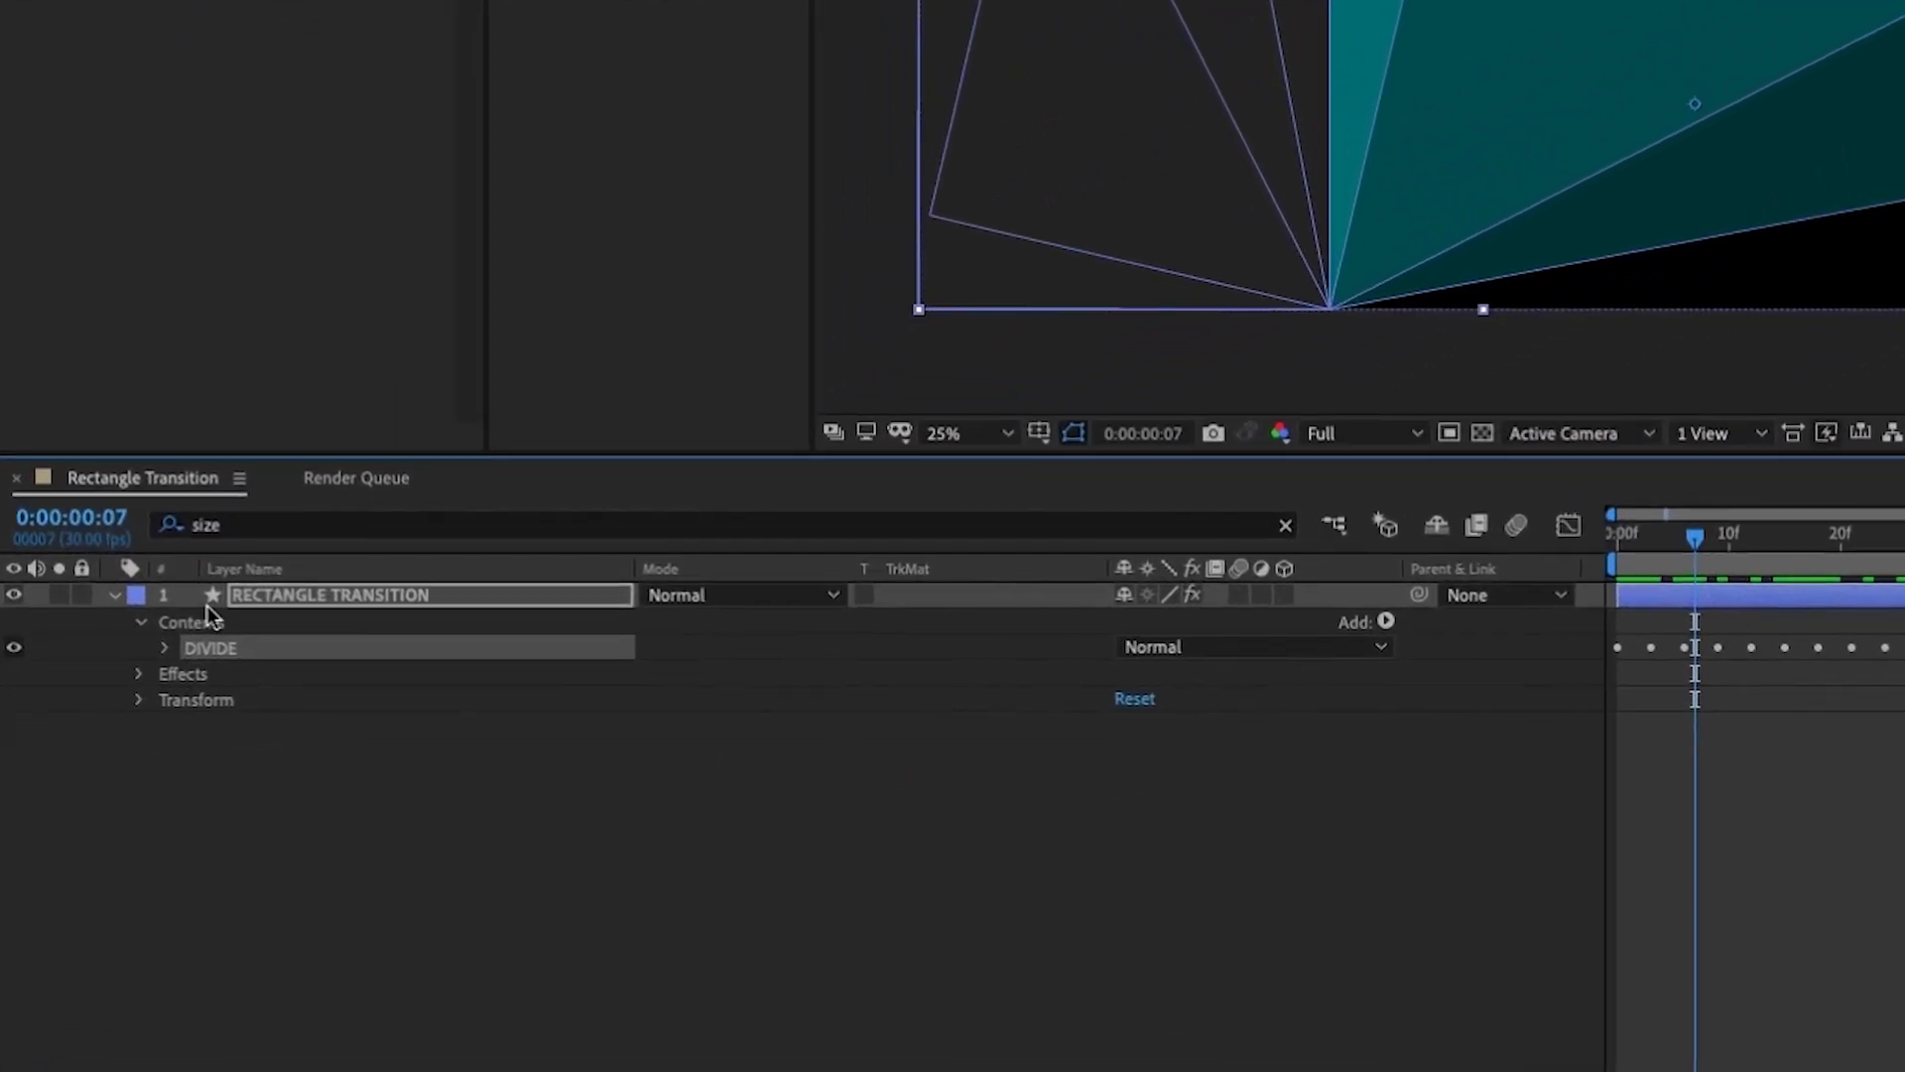
Step: Duplicate the DIVIDE group in the layer's contents and name the copy MULTIPLY
{"action": "key", "text": "ctrl+d"}
{"action": "key", "text": "Return"}
{"action": "type", "text": "MULTIPLY"}
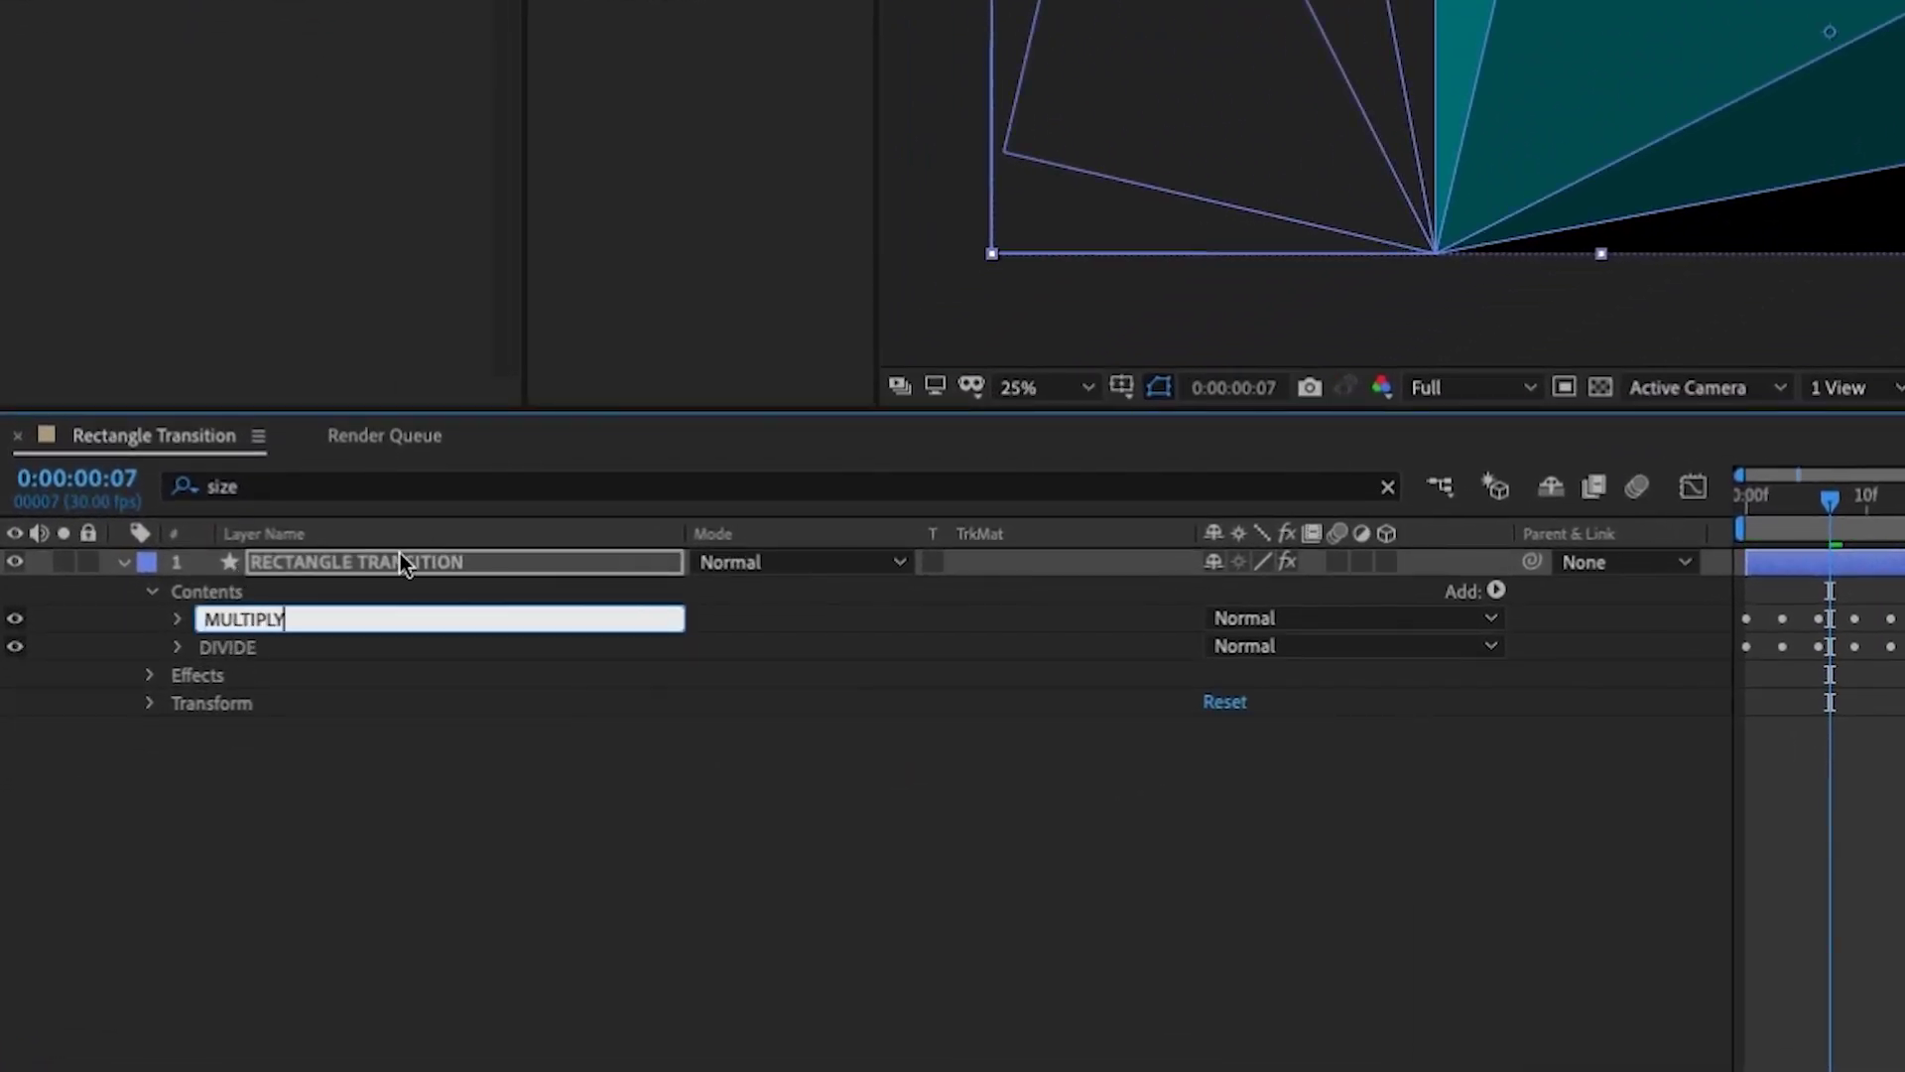
{"action": "key", "text": "Return"}
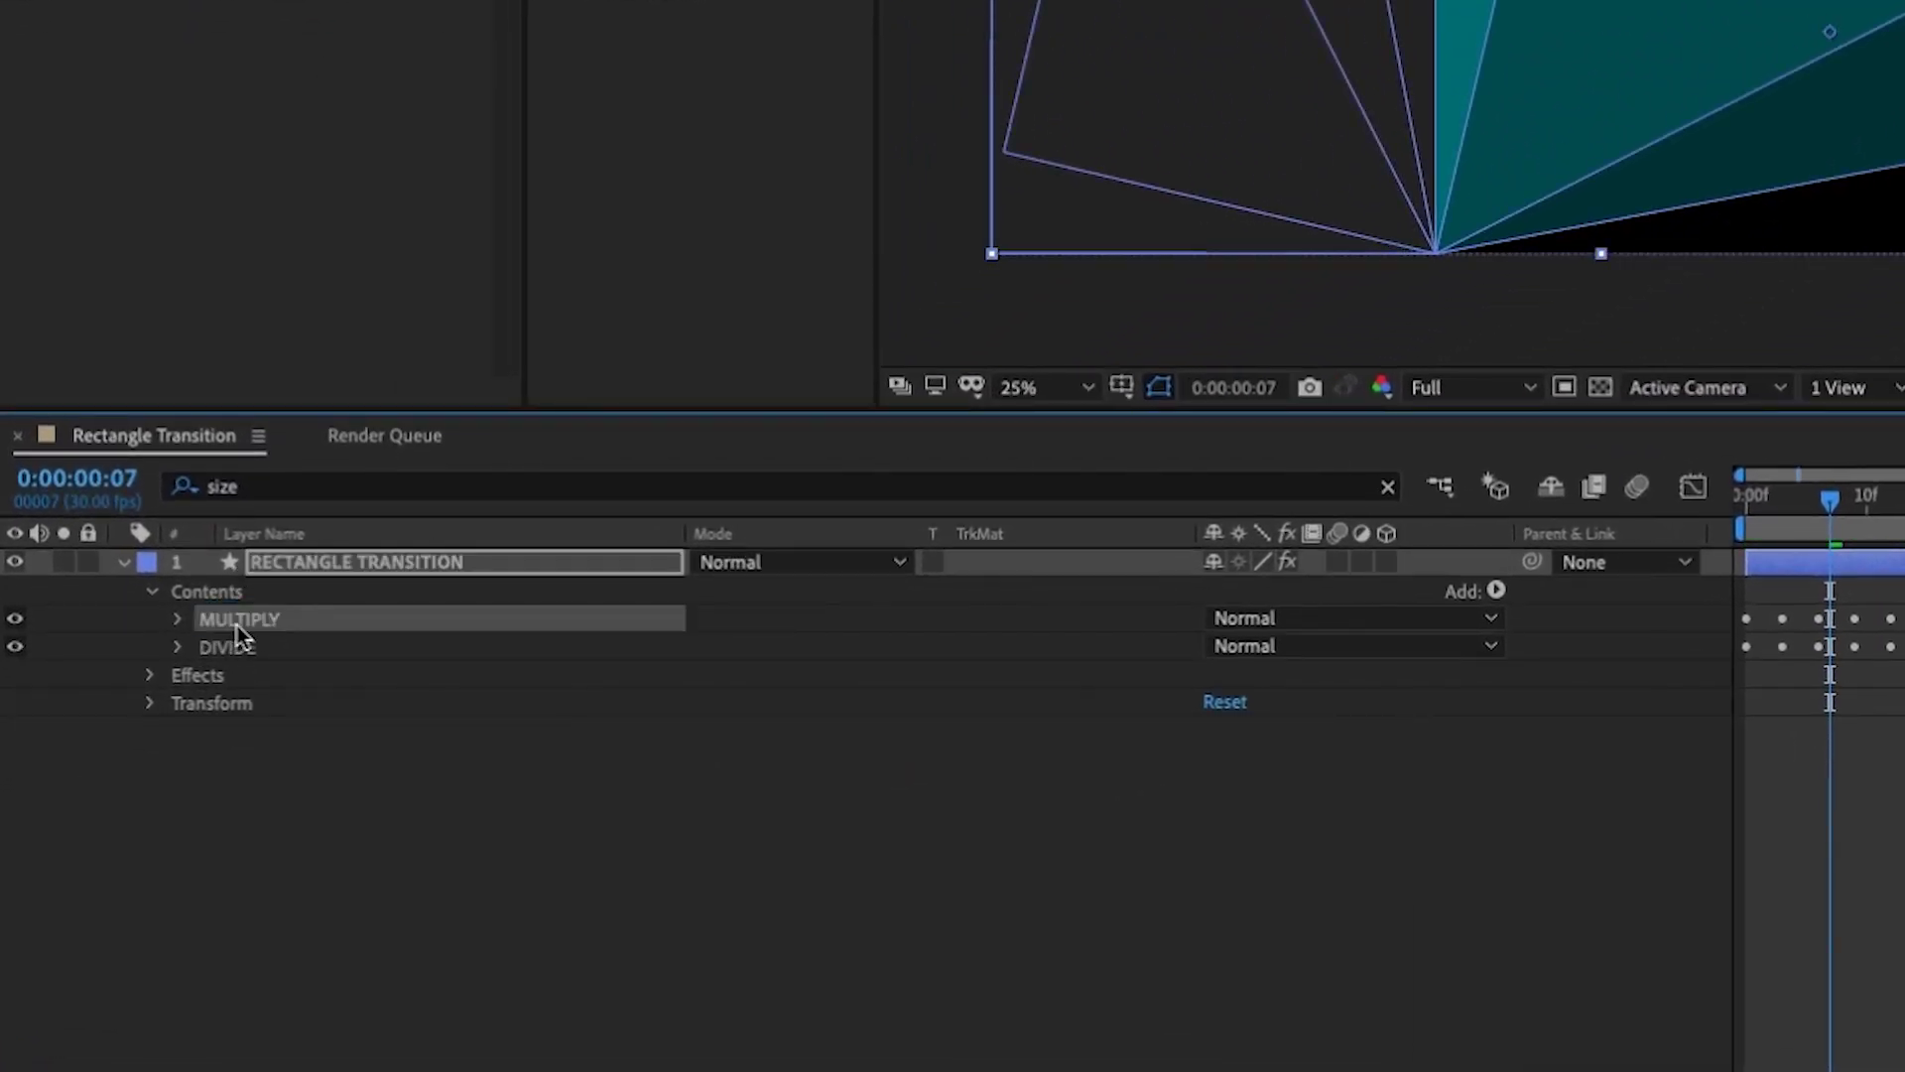
Step: Filter the layer's properties by "color" to list the fill color expressions of the MULTIPLY and DIVIDE groups
{"action": "left_click", "coordinate": [367, 493]}
{"action": "double_click", "coordinate": [364, 488]}
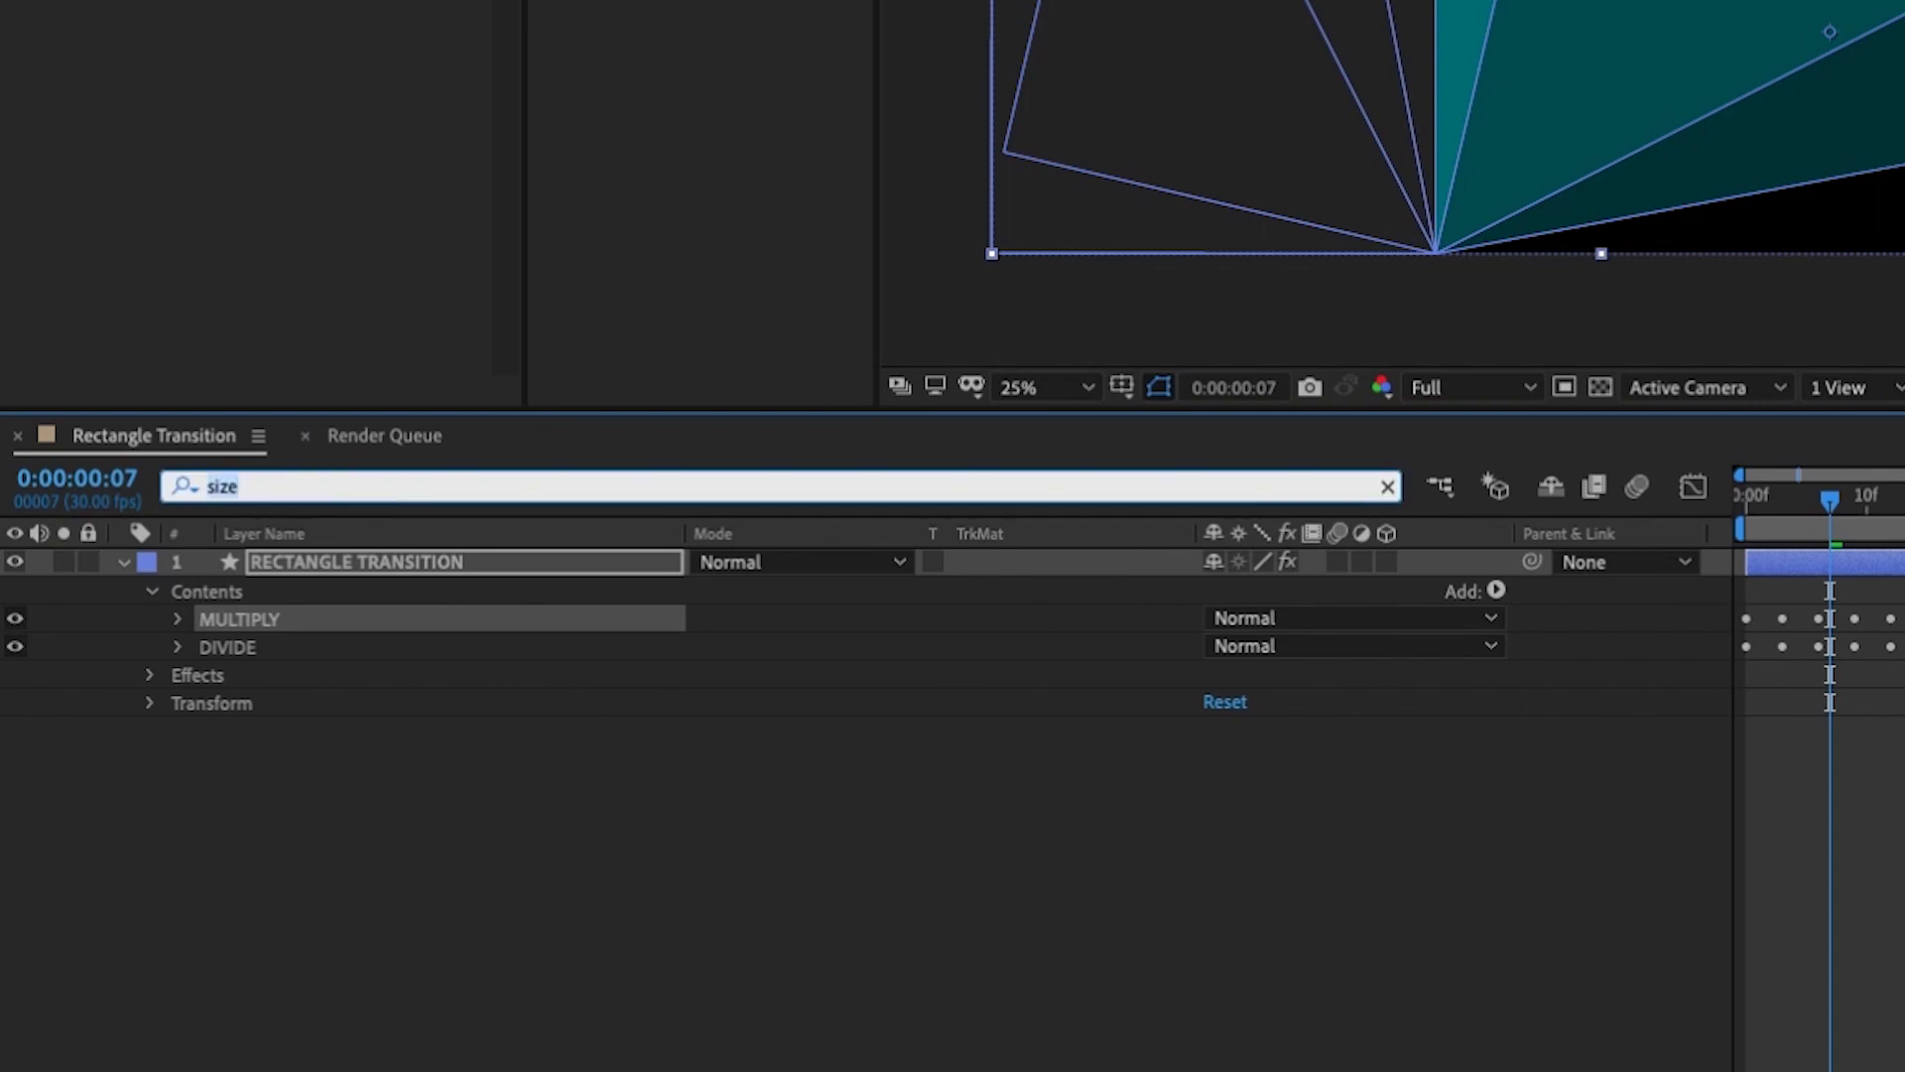
{"action": "type", "text": "color"}
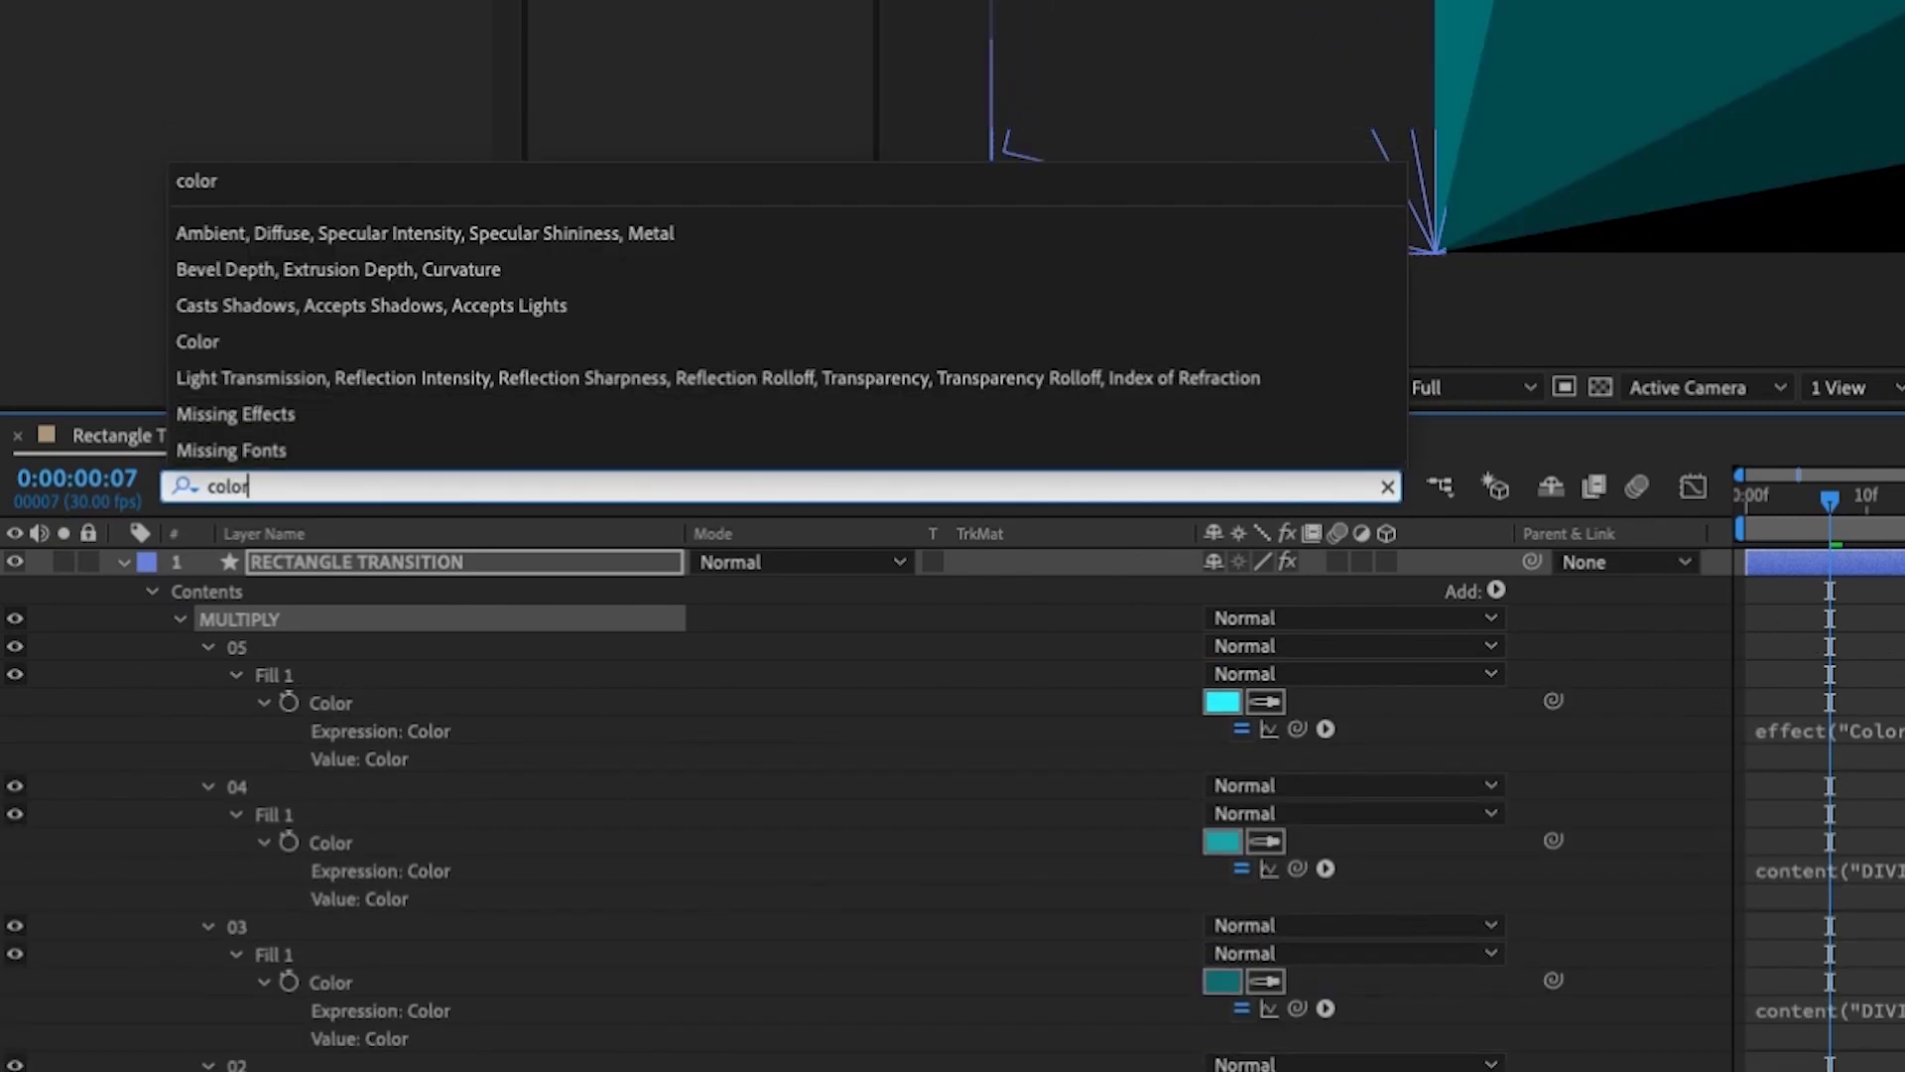
{"action": "left_click", "coordinate": [268, 712]}
{"action": "scroll", "coordinate": [853, 809], "scroll_direction": "down", "scroll_amount": 2}
{"action": "scroll", "coordinate": [694, 793], "scroll_direction": "down", "scroll_amount": 4}
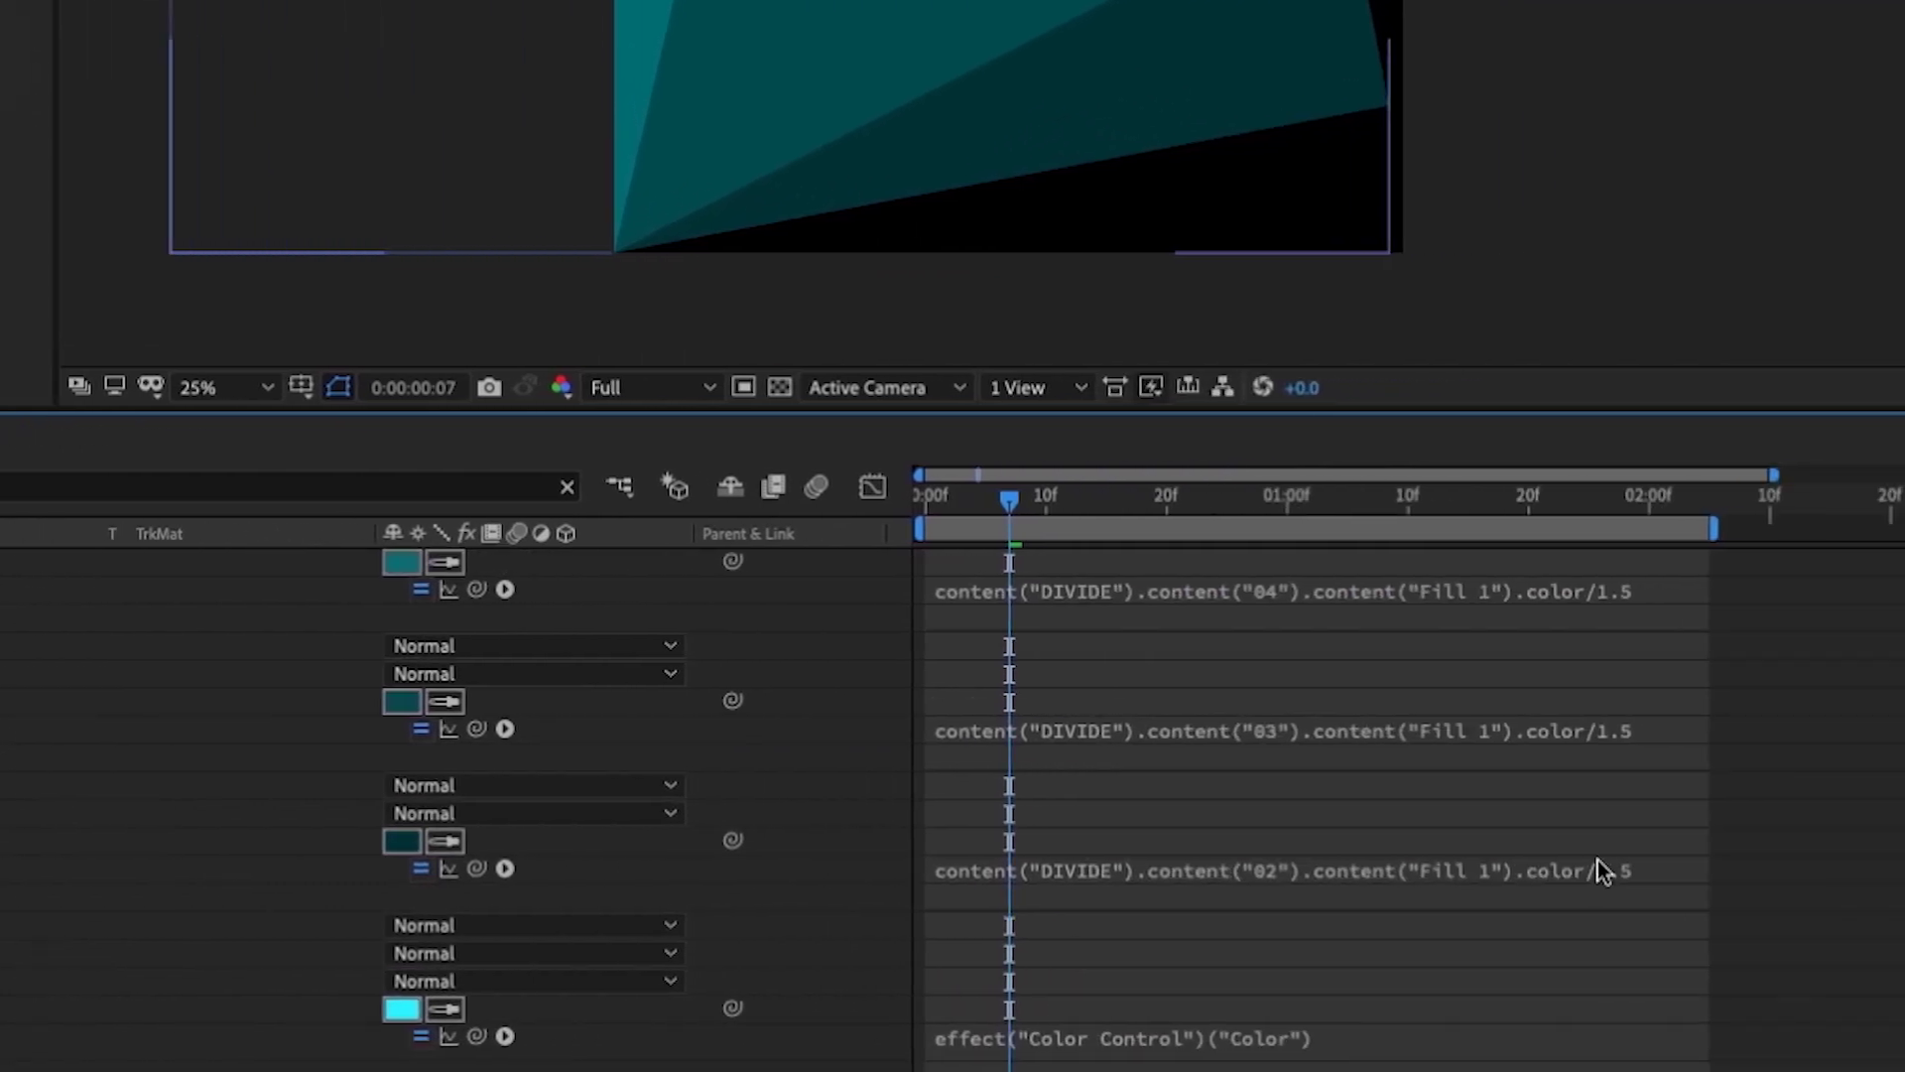
Step: Change /1.5 to *1.5 in the fill color expressions of groups 01 and 02 inside MULTIPLY
{"action": "left_click", "coordinate": [1602, 870]}
{"action": "key", "text": "BackSpace"}
{"action": "type", "text": "*"}
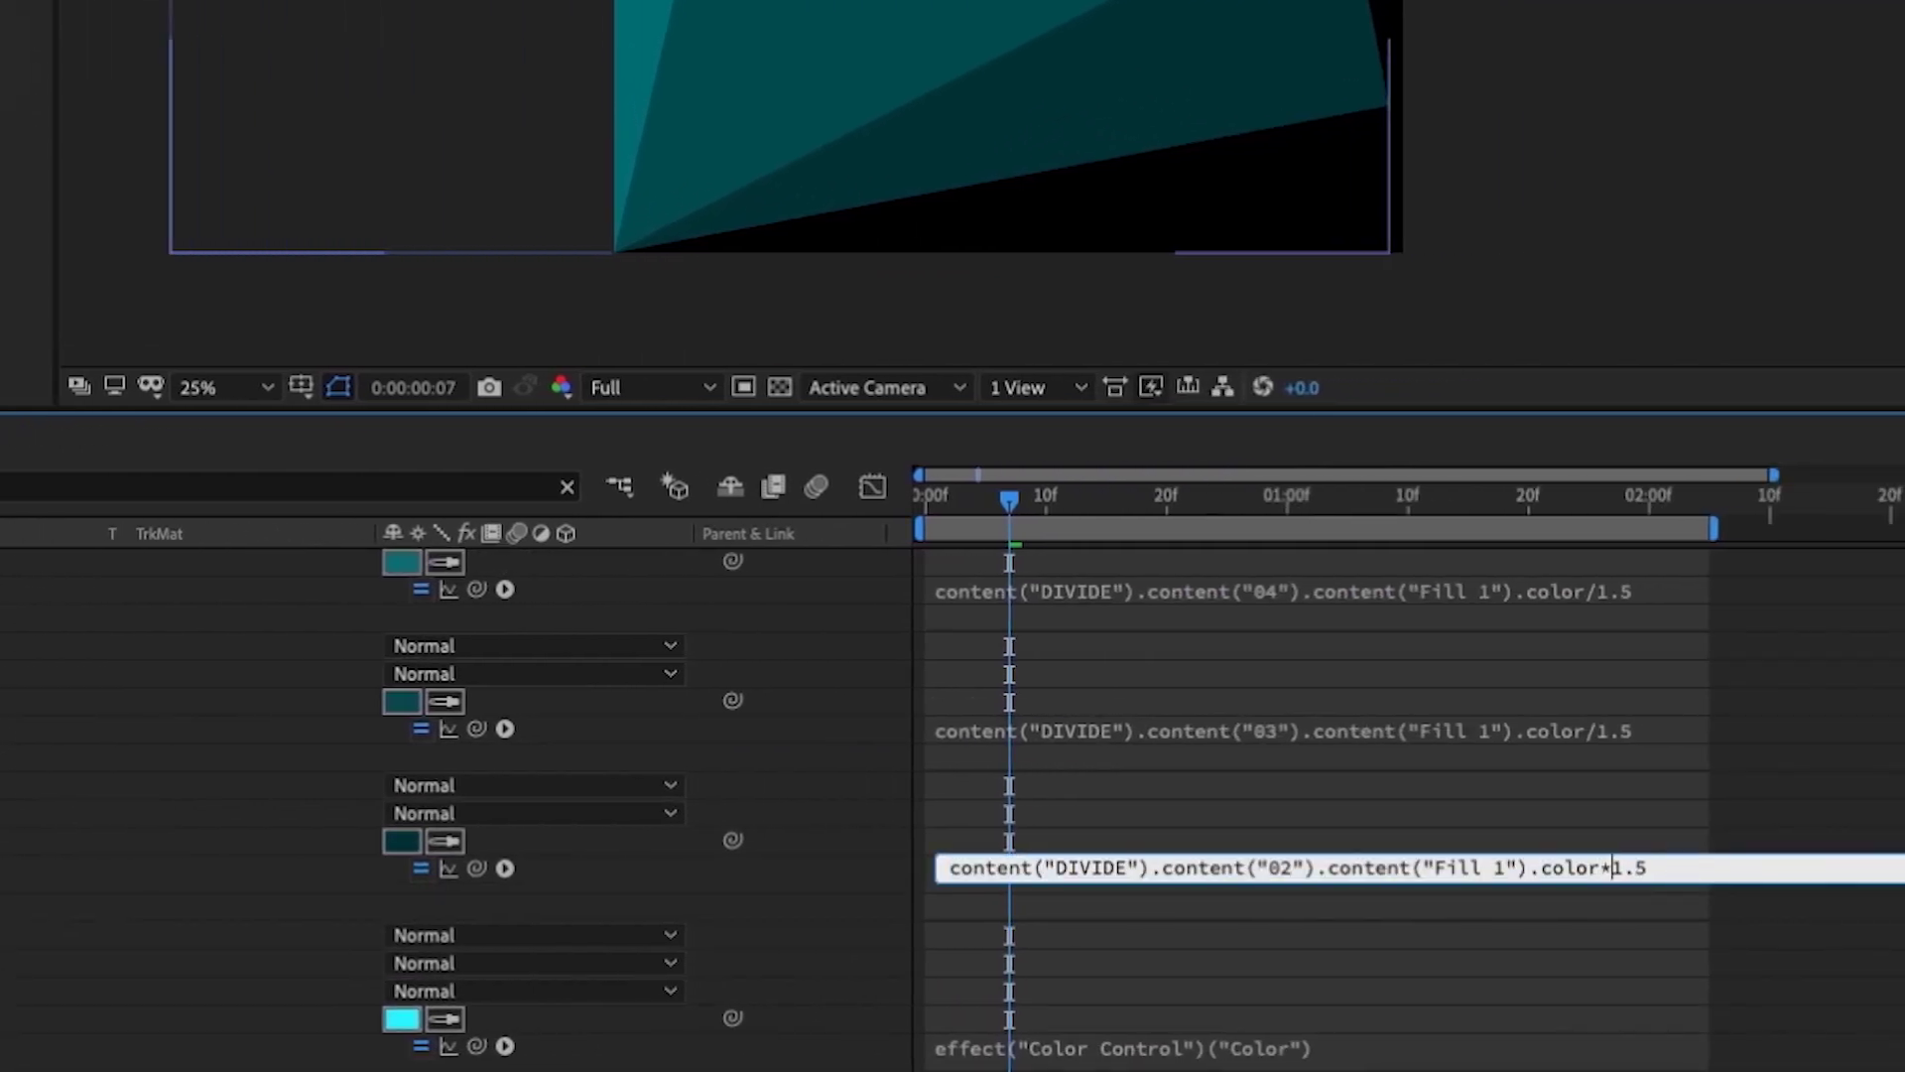
{"action": "left_click", "coordinate": [1600, 731]}
{"action": "key", "text": "BackSpace"}
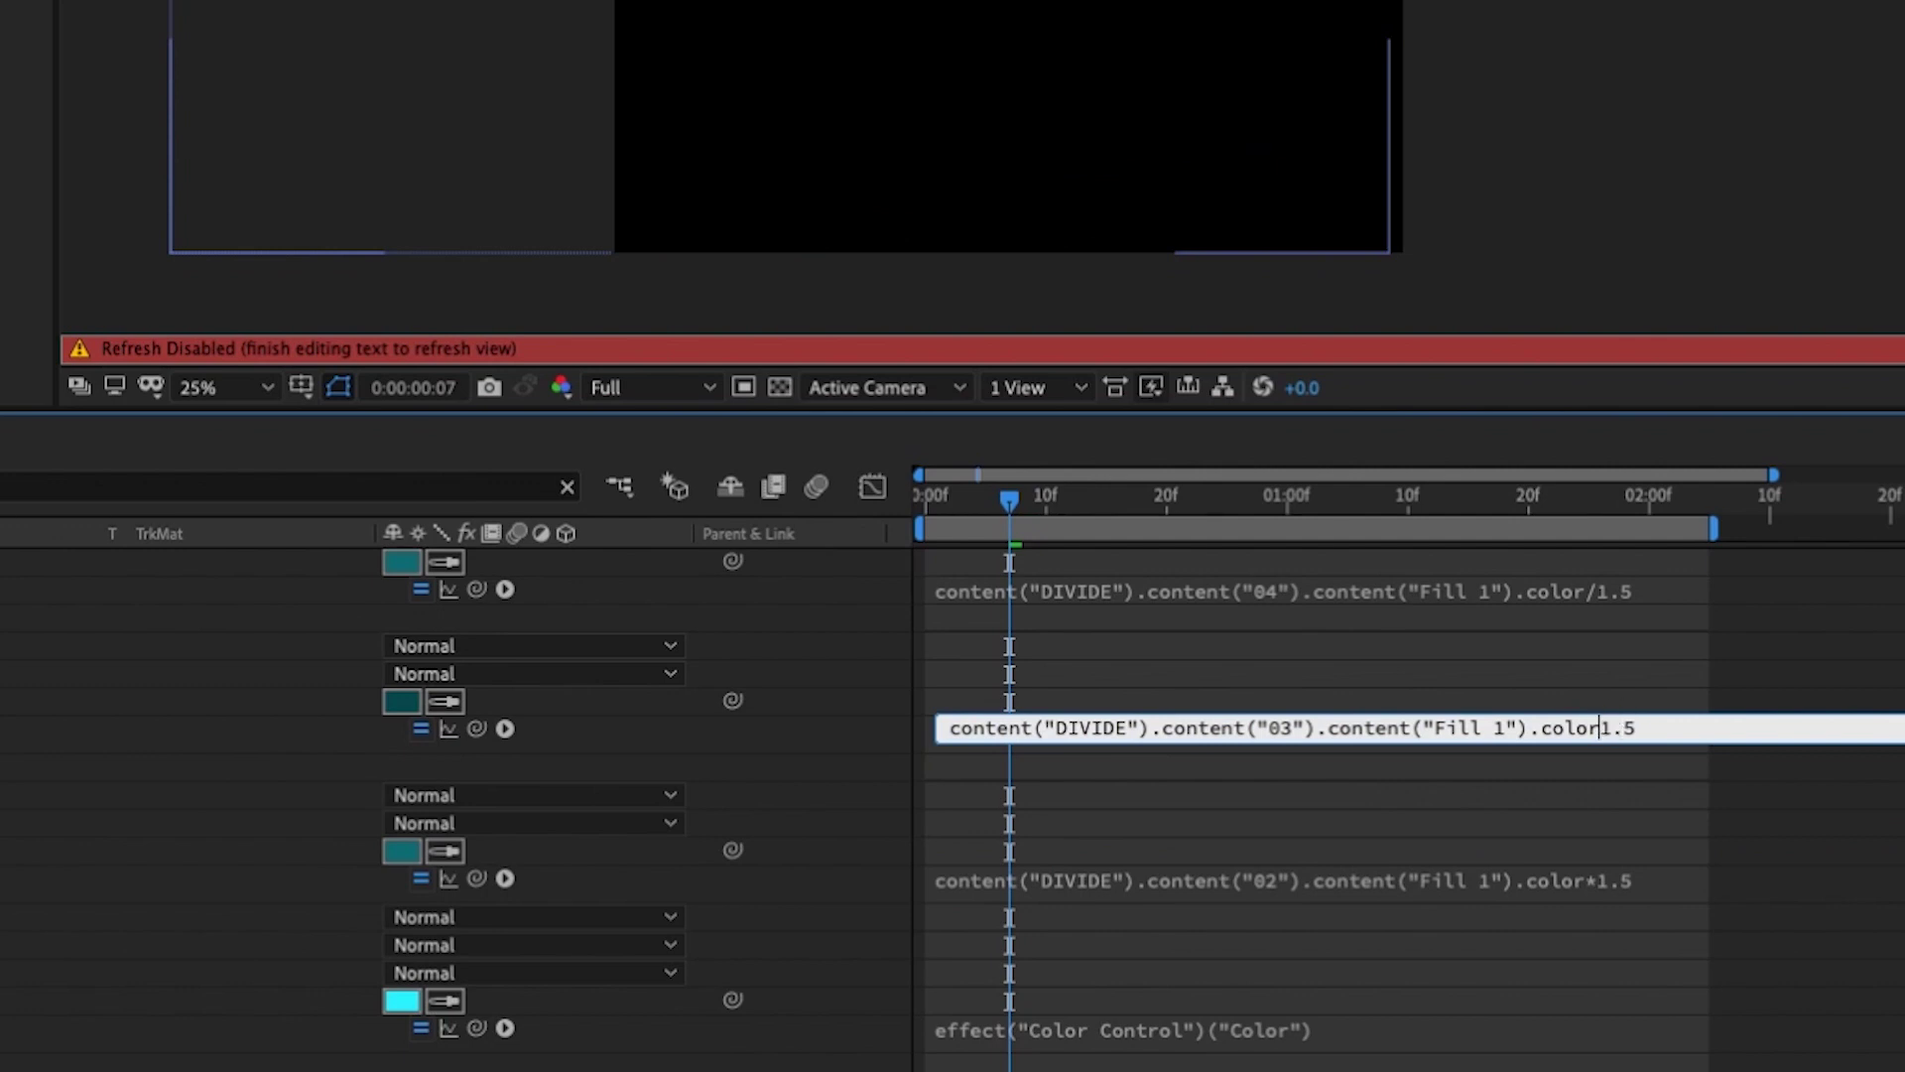
{"action": "type", "text": "*"}
Step: Change /1.5 to *1.5 in the fill color expressions of groups 03 and 04 inside MULTIPLY
{"action": "left_click", "coordinate": [1612, 591]}
{"action": "key", "text": "BackSpace"}
{"action": "type", "text": "*"}
{"action": "scroll", "coordinate": [1542, 734], "scroll_direction": "up", "scroll_amount": 2}
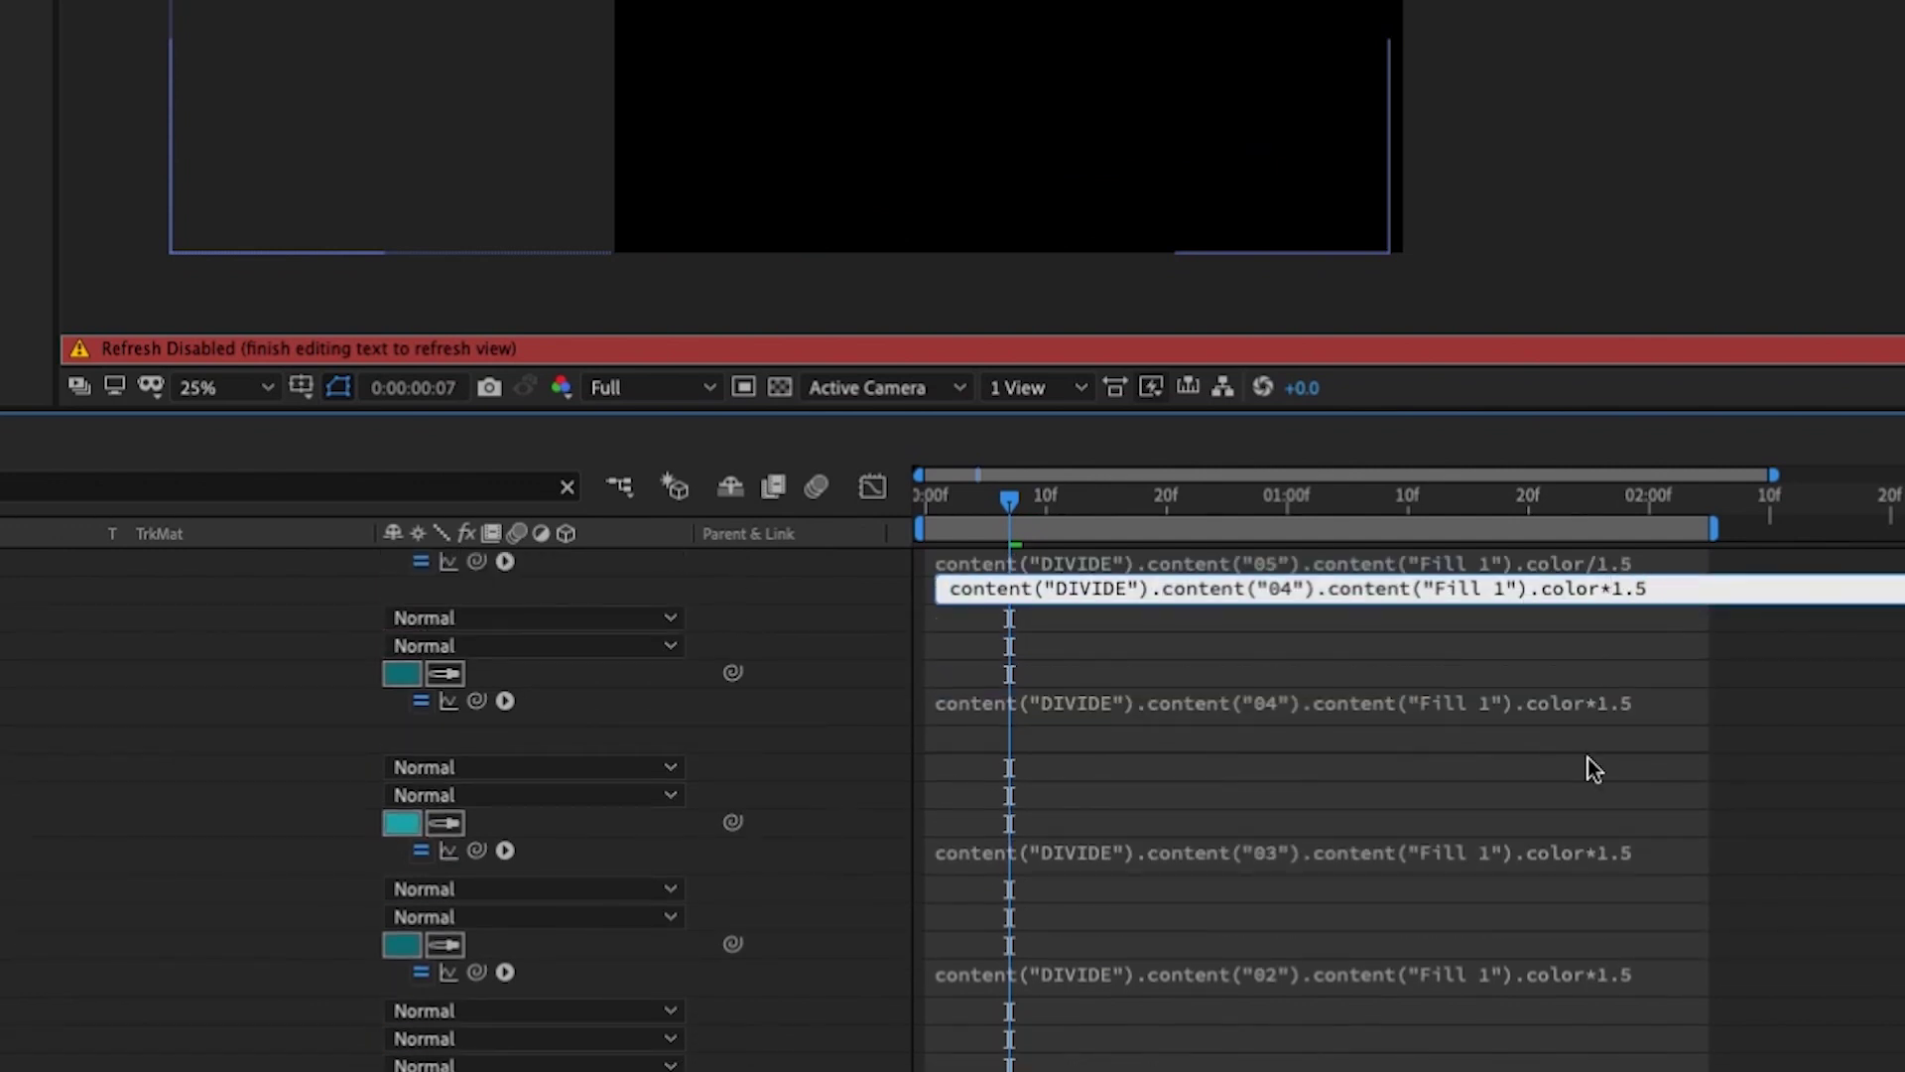
{"action": "left_click", "coordinate": [1620, 681]}
{"action": "left_click", "coordinate": [1598, 591]}
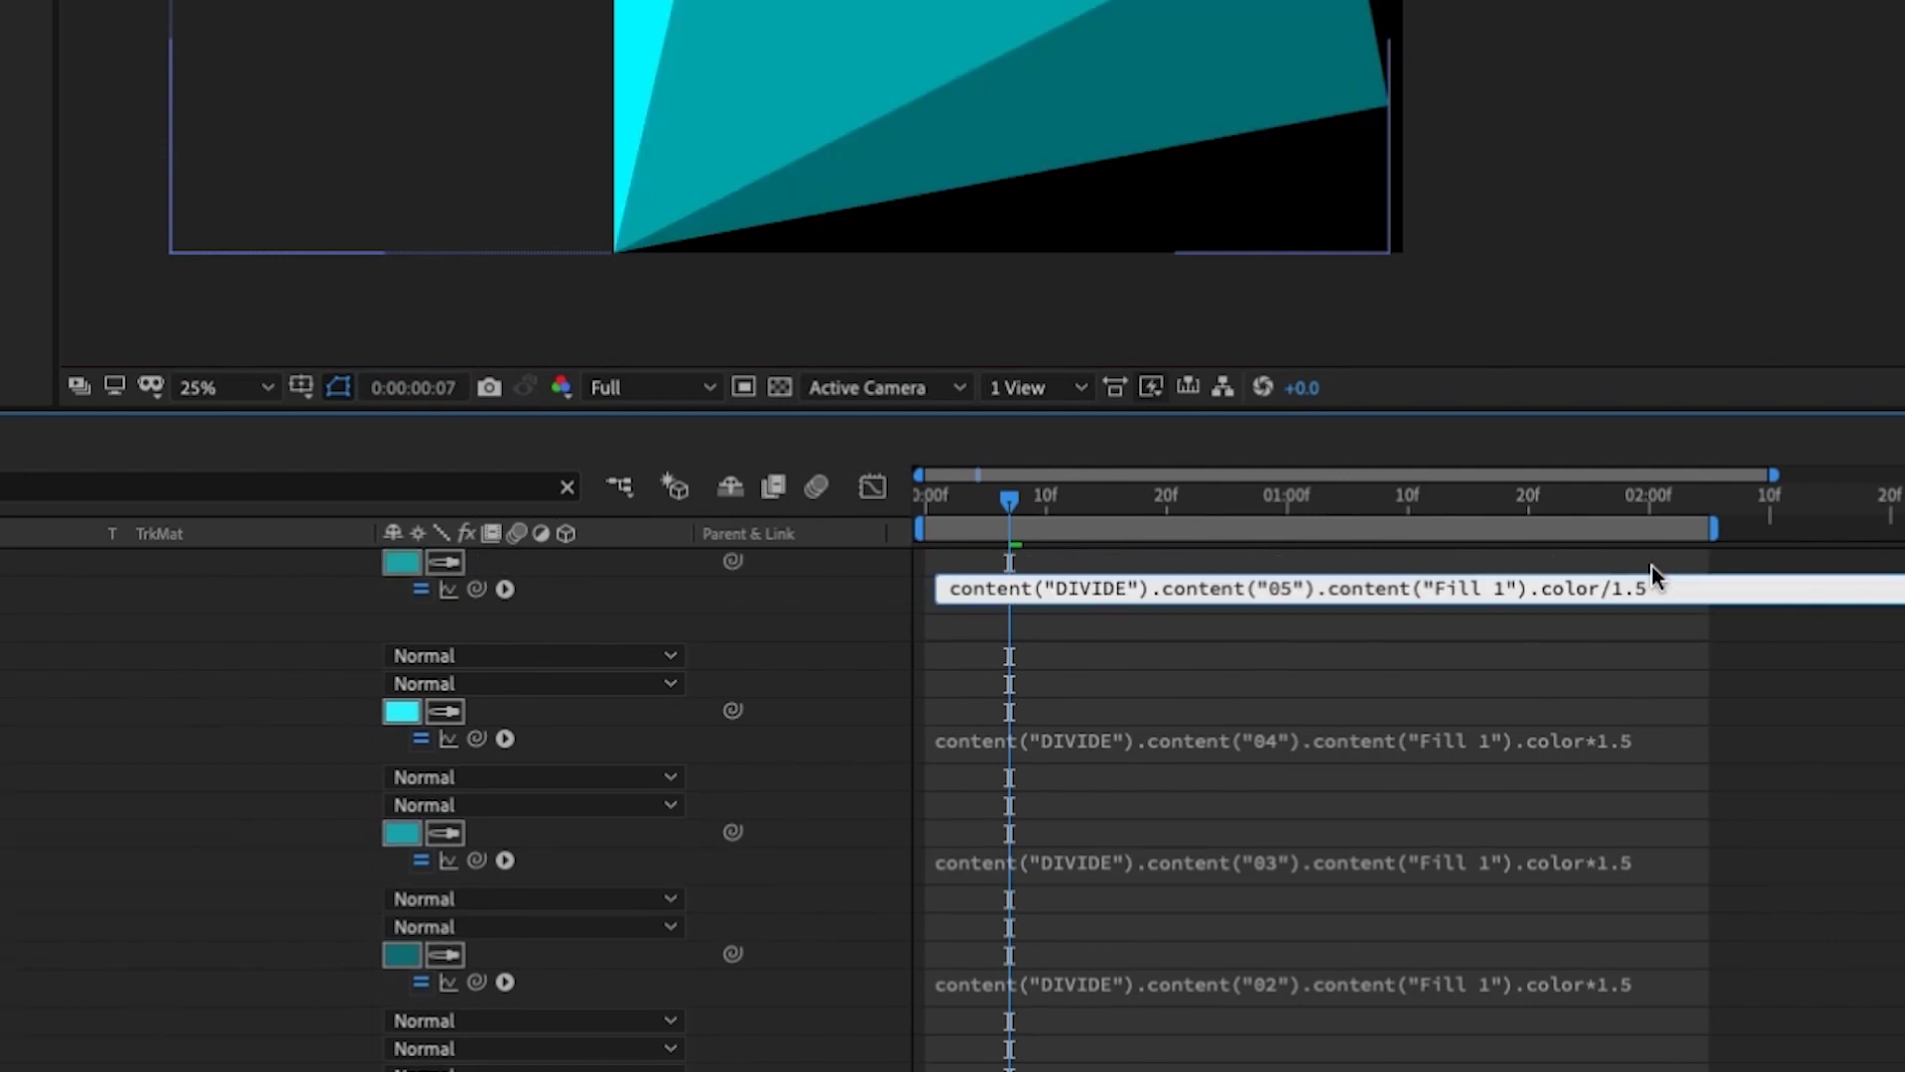
{"action": "key", "text": "BackSpace"}
{"action": "type", "text": "*"}
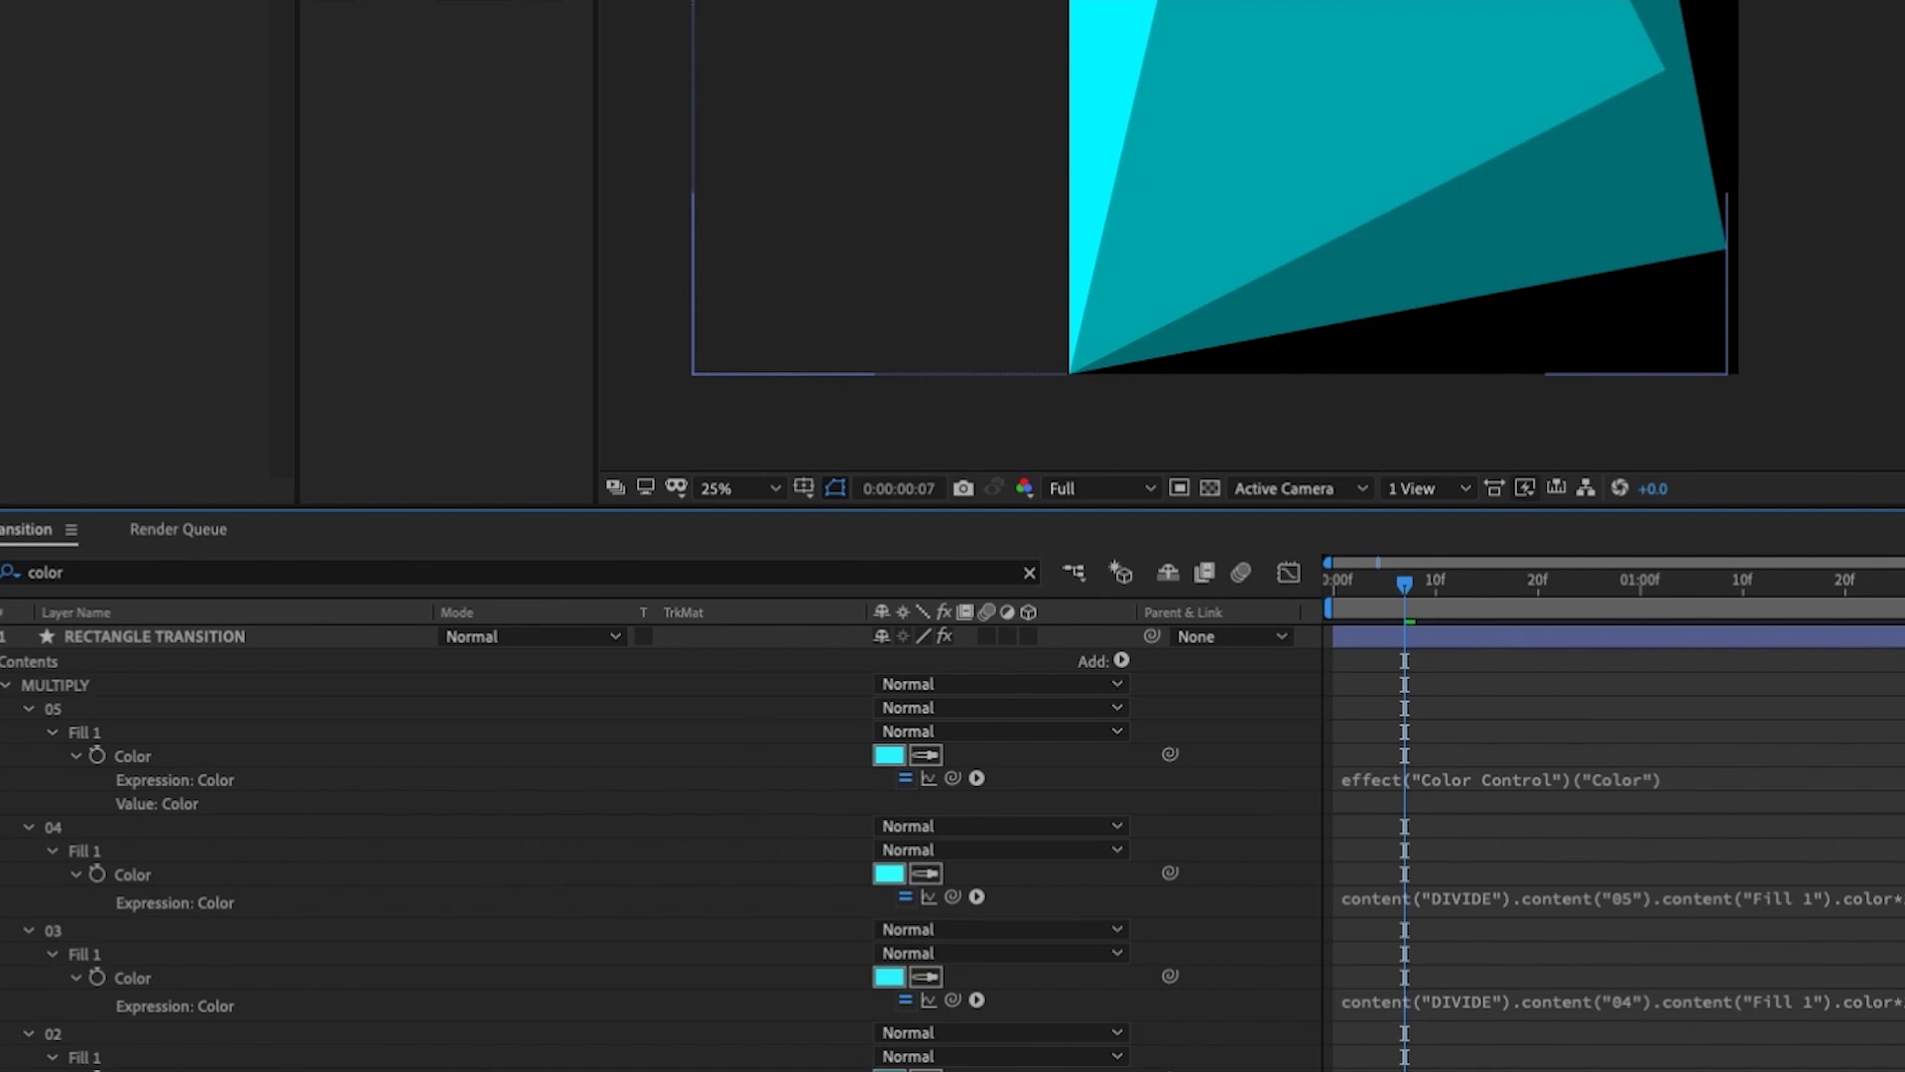
Step: Replace DIVIDE with MULTIPLY as the referenced group in the fill color expressions of the MULTIPLY group's rectangles 01 to 04
{"action": "left_click", "coordinate": [1450, 903]}
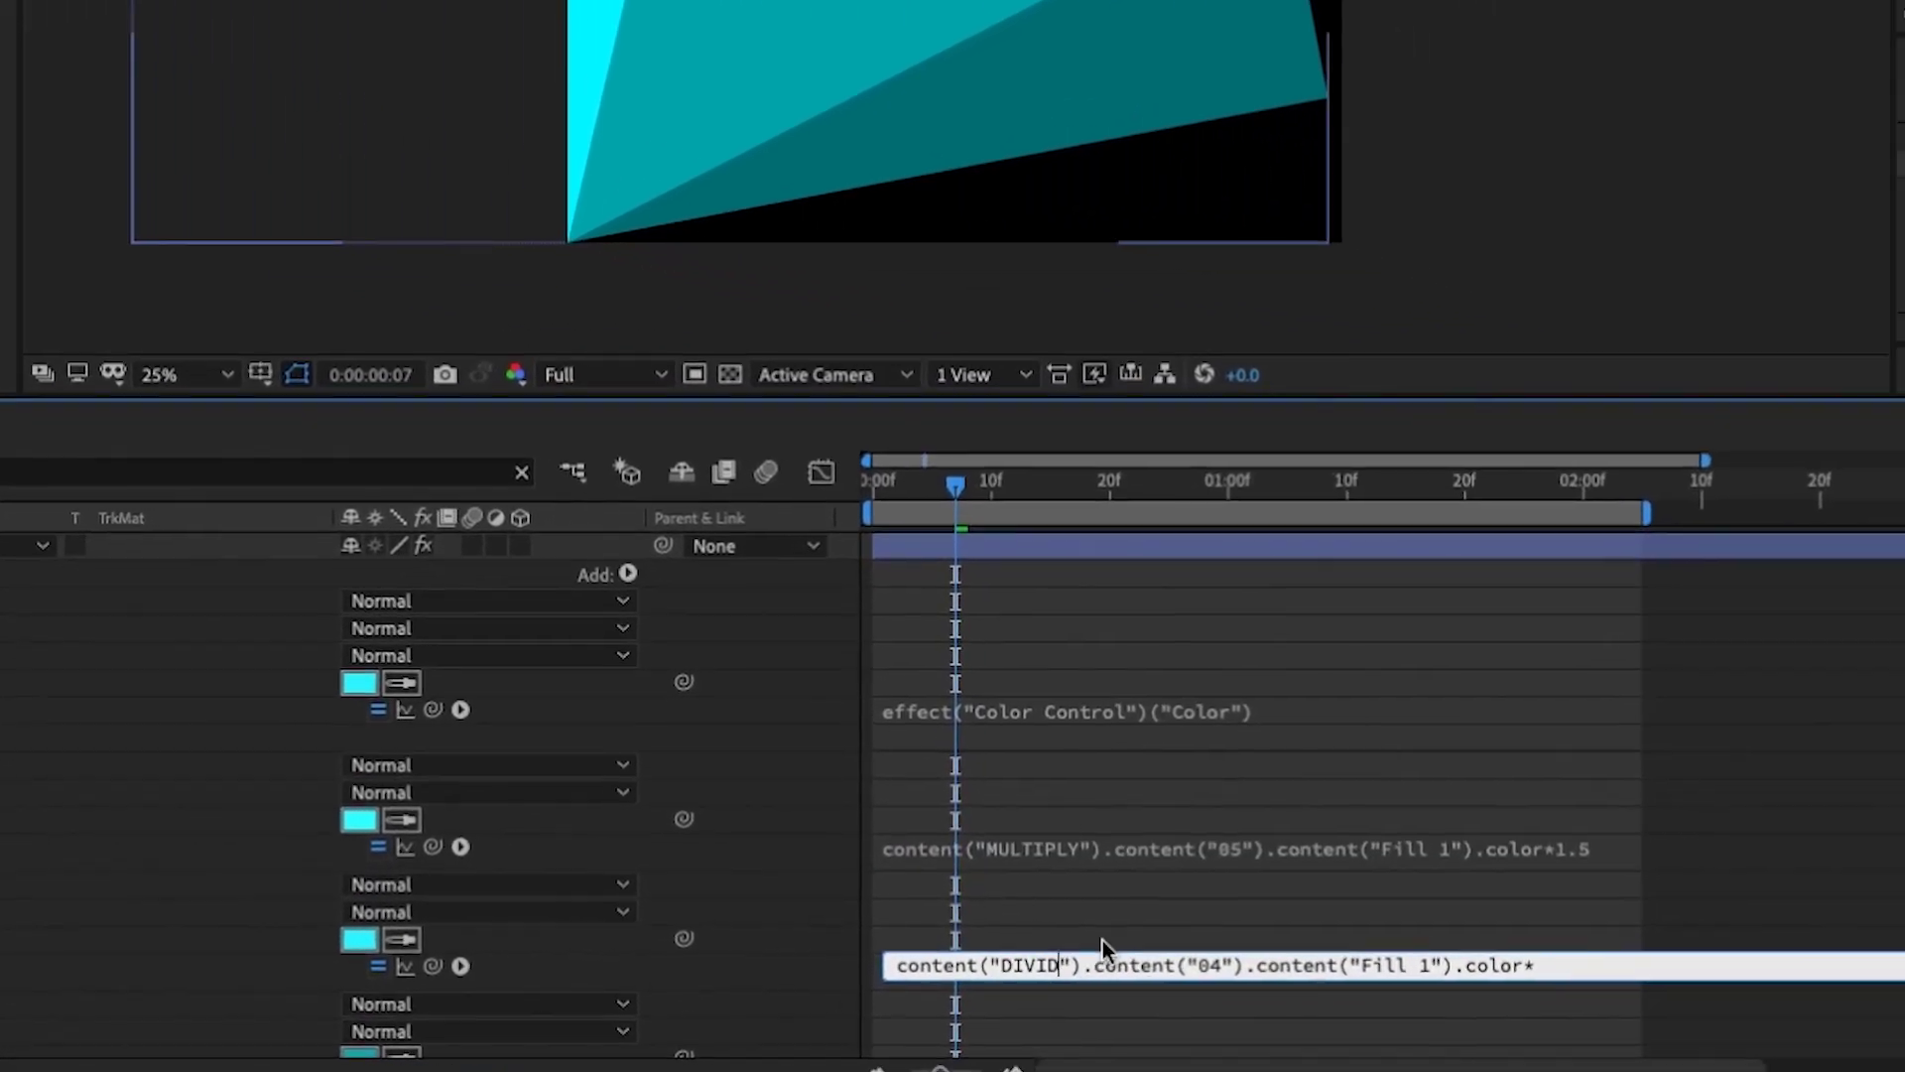
{"action": "type", "text": "MULTIPL"}
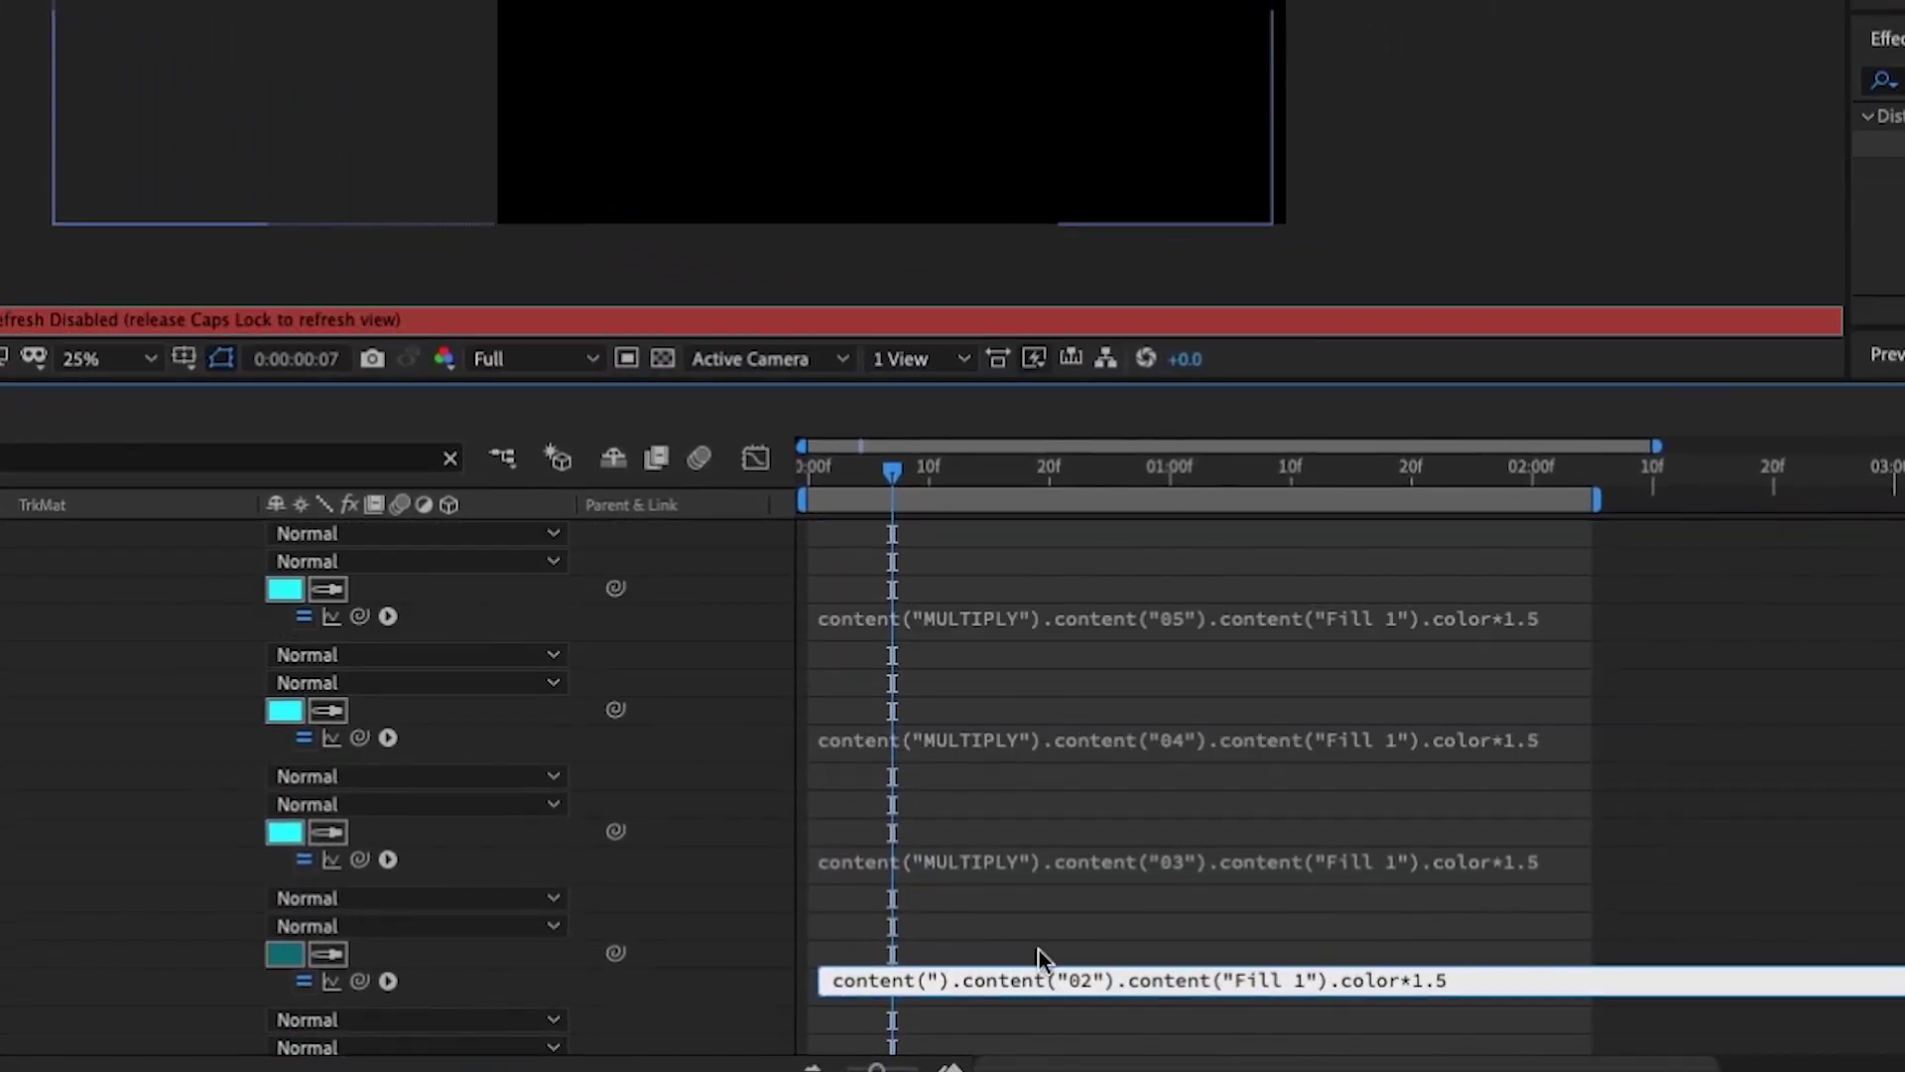
{"action": "type", "text": "MULTIPLY"}
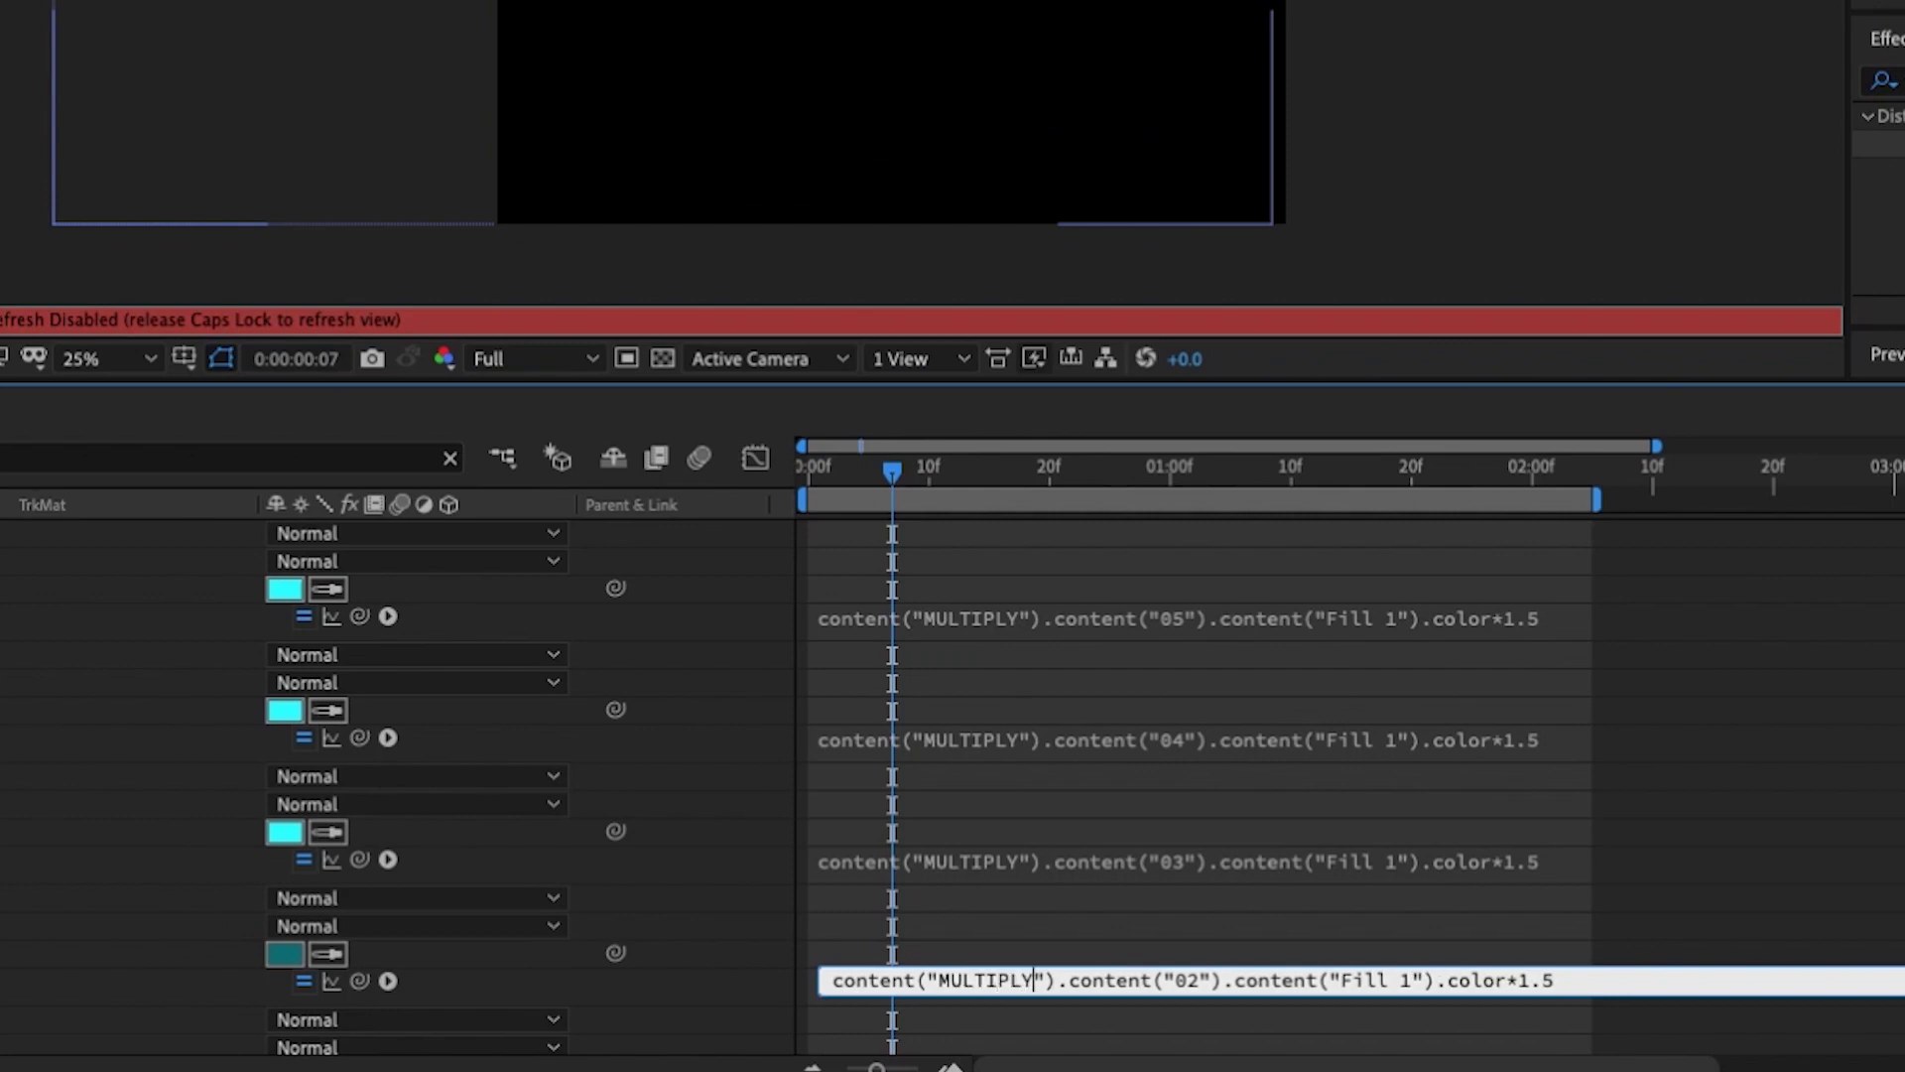
{"action": "left_click", "coordinate": [781, 908]}
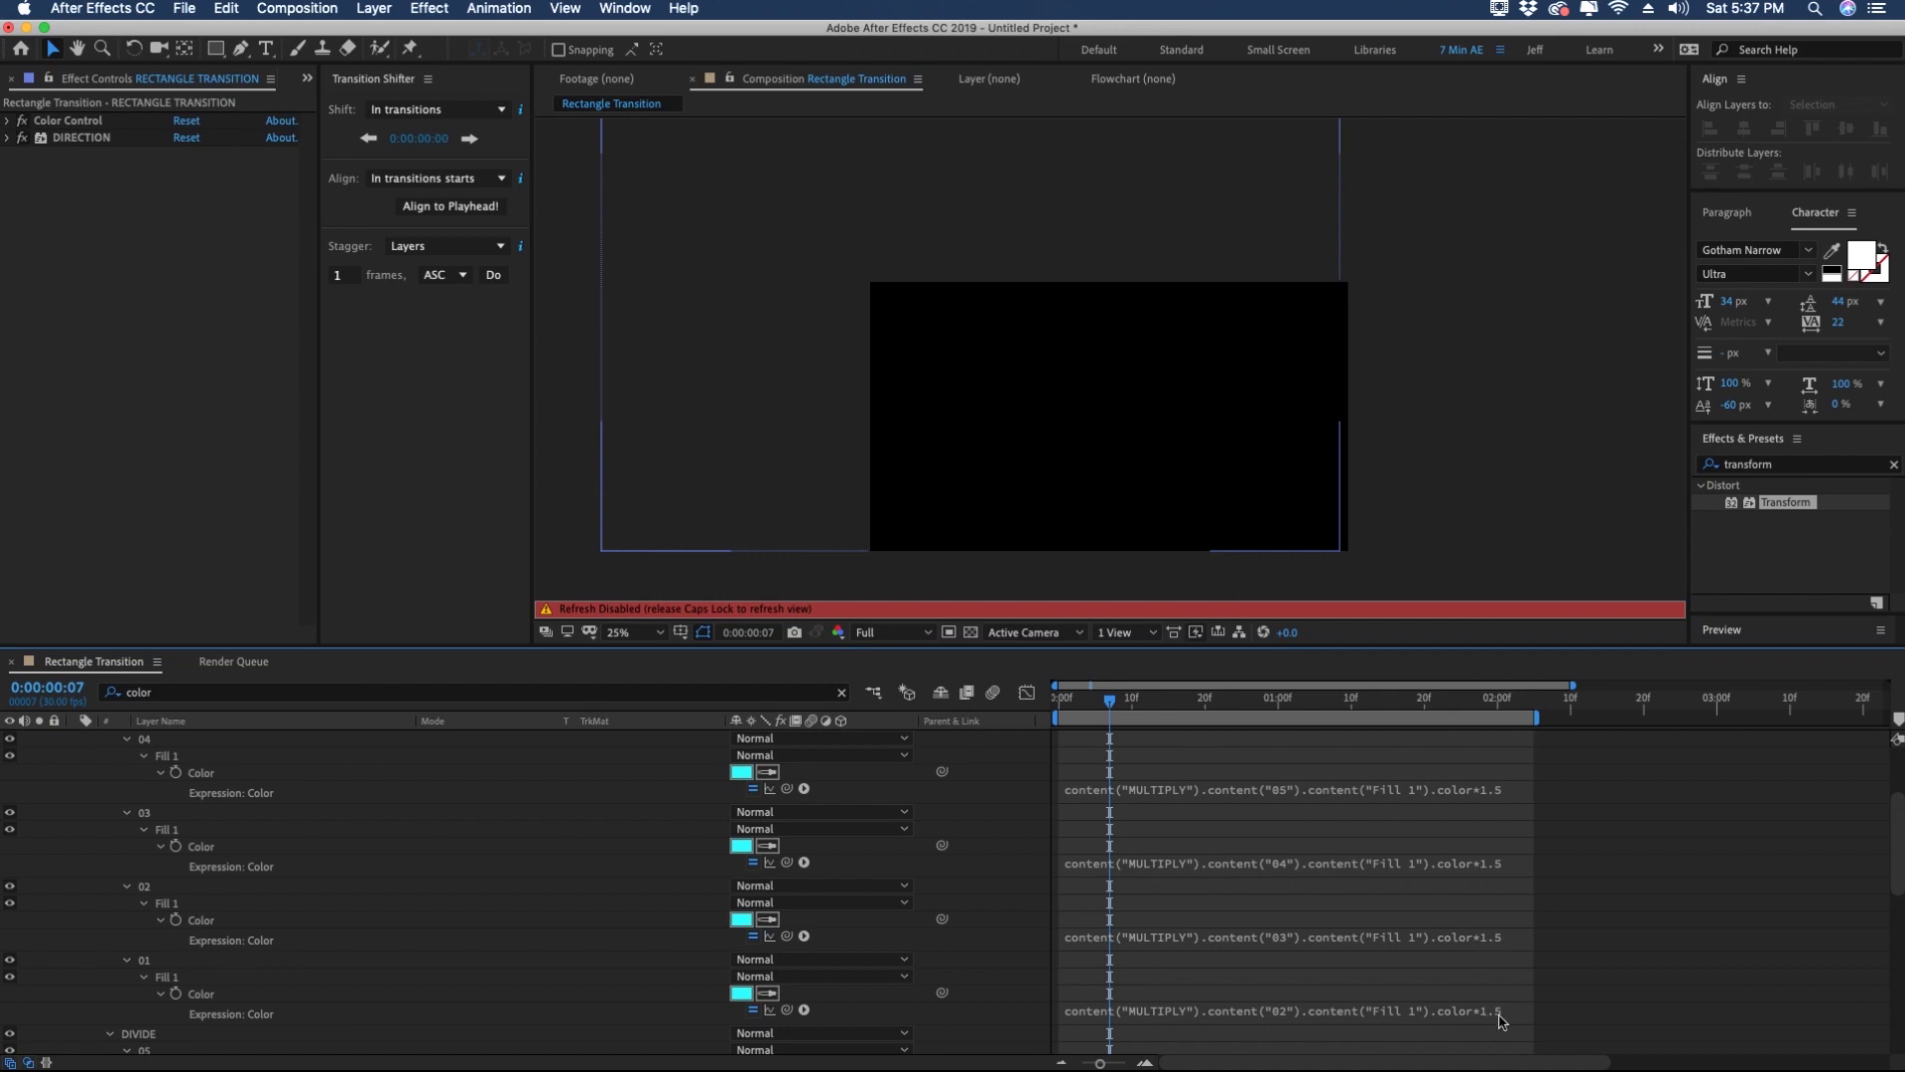
Step: Expand the layer's Color Control effect and rename it DIVIDE
{"action": "scroll", "coordinate": [1193, 932], "scroll_direction": "up", "scroll_amount": 3}
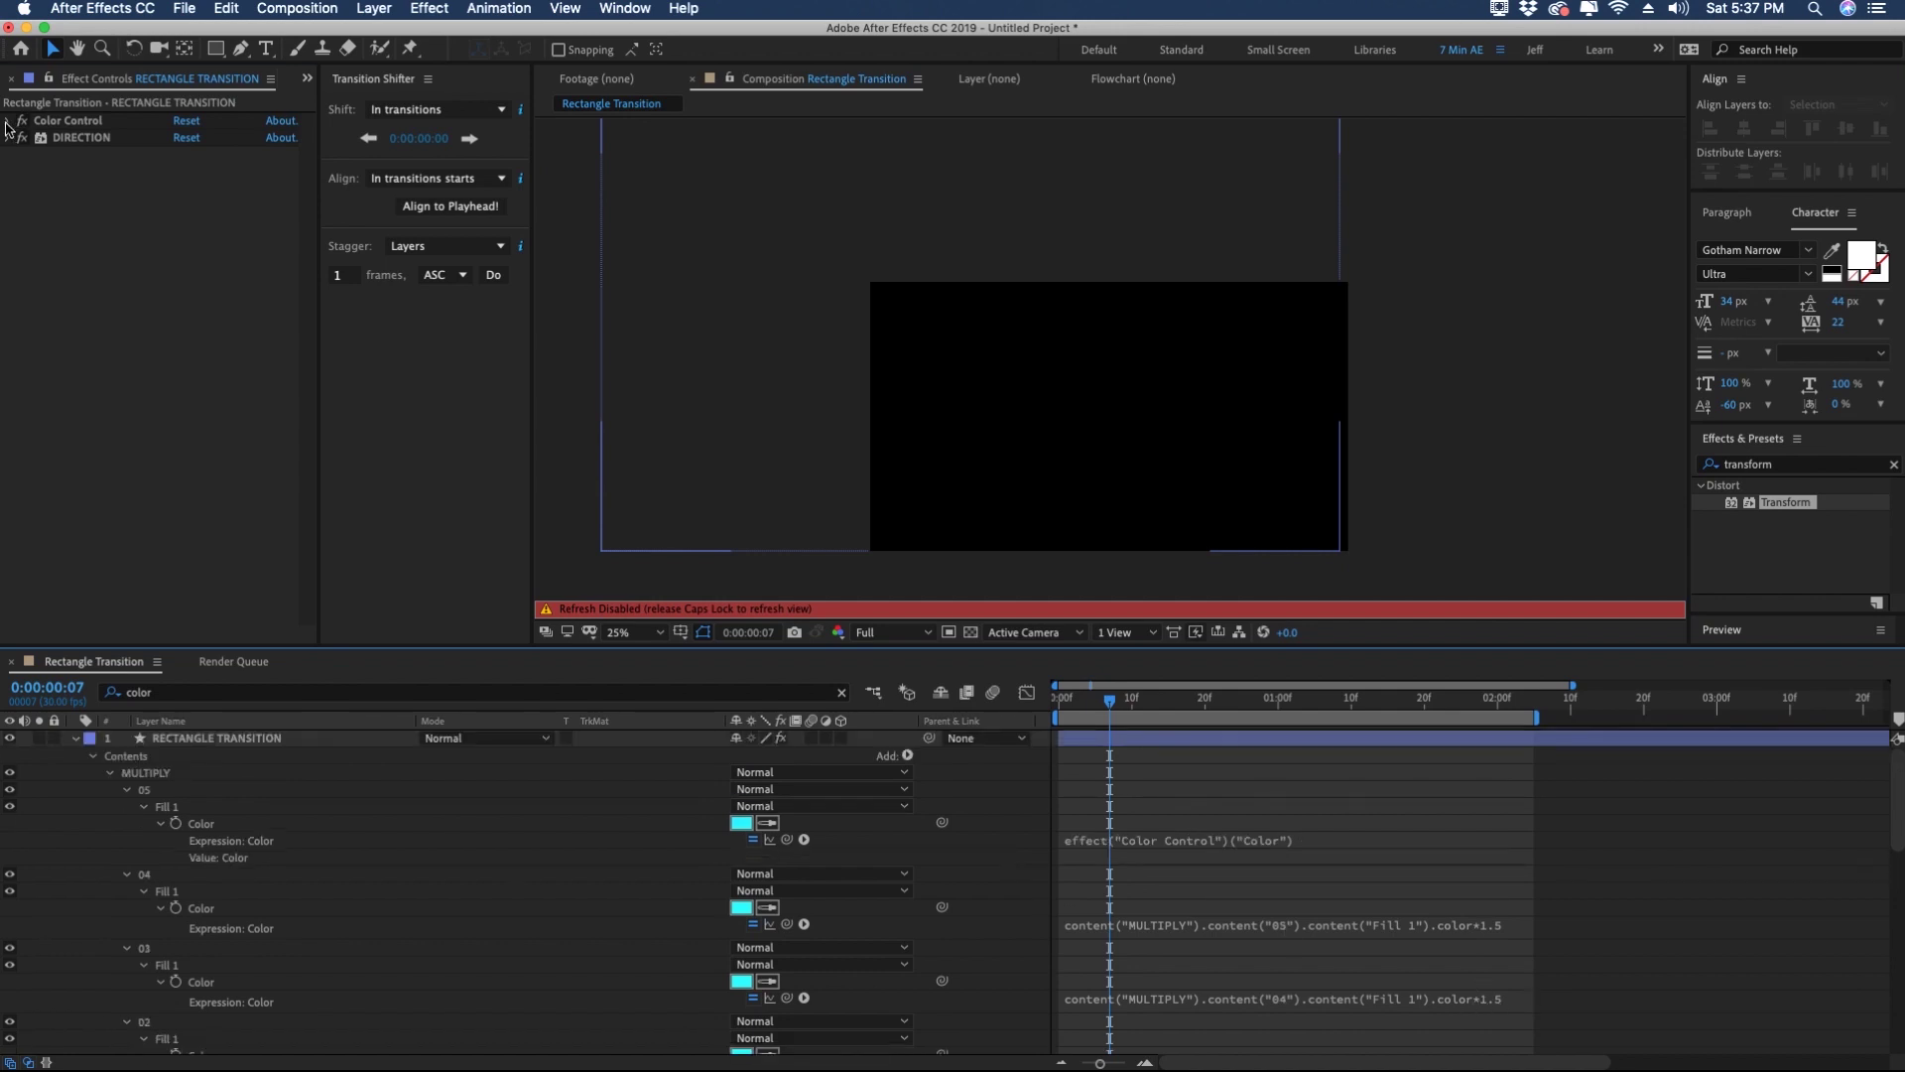
{"action": "left_click", "coordinate": [6, 123]}
{"action": "left_click", "coordinate": [65, 123]}
{"action": "key", "text": "Return"}
{"action": "key", "text": "Caps_Lock"}
{"action": "type", "text": "divid"}
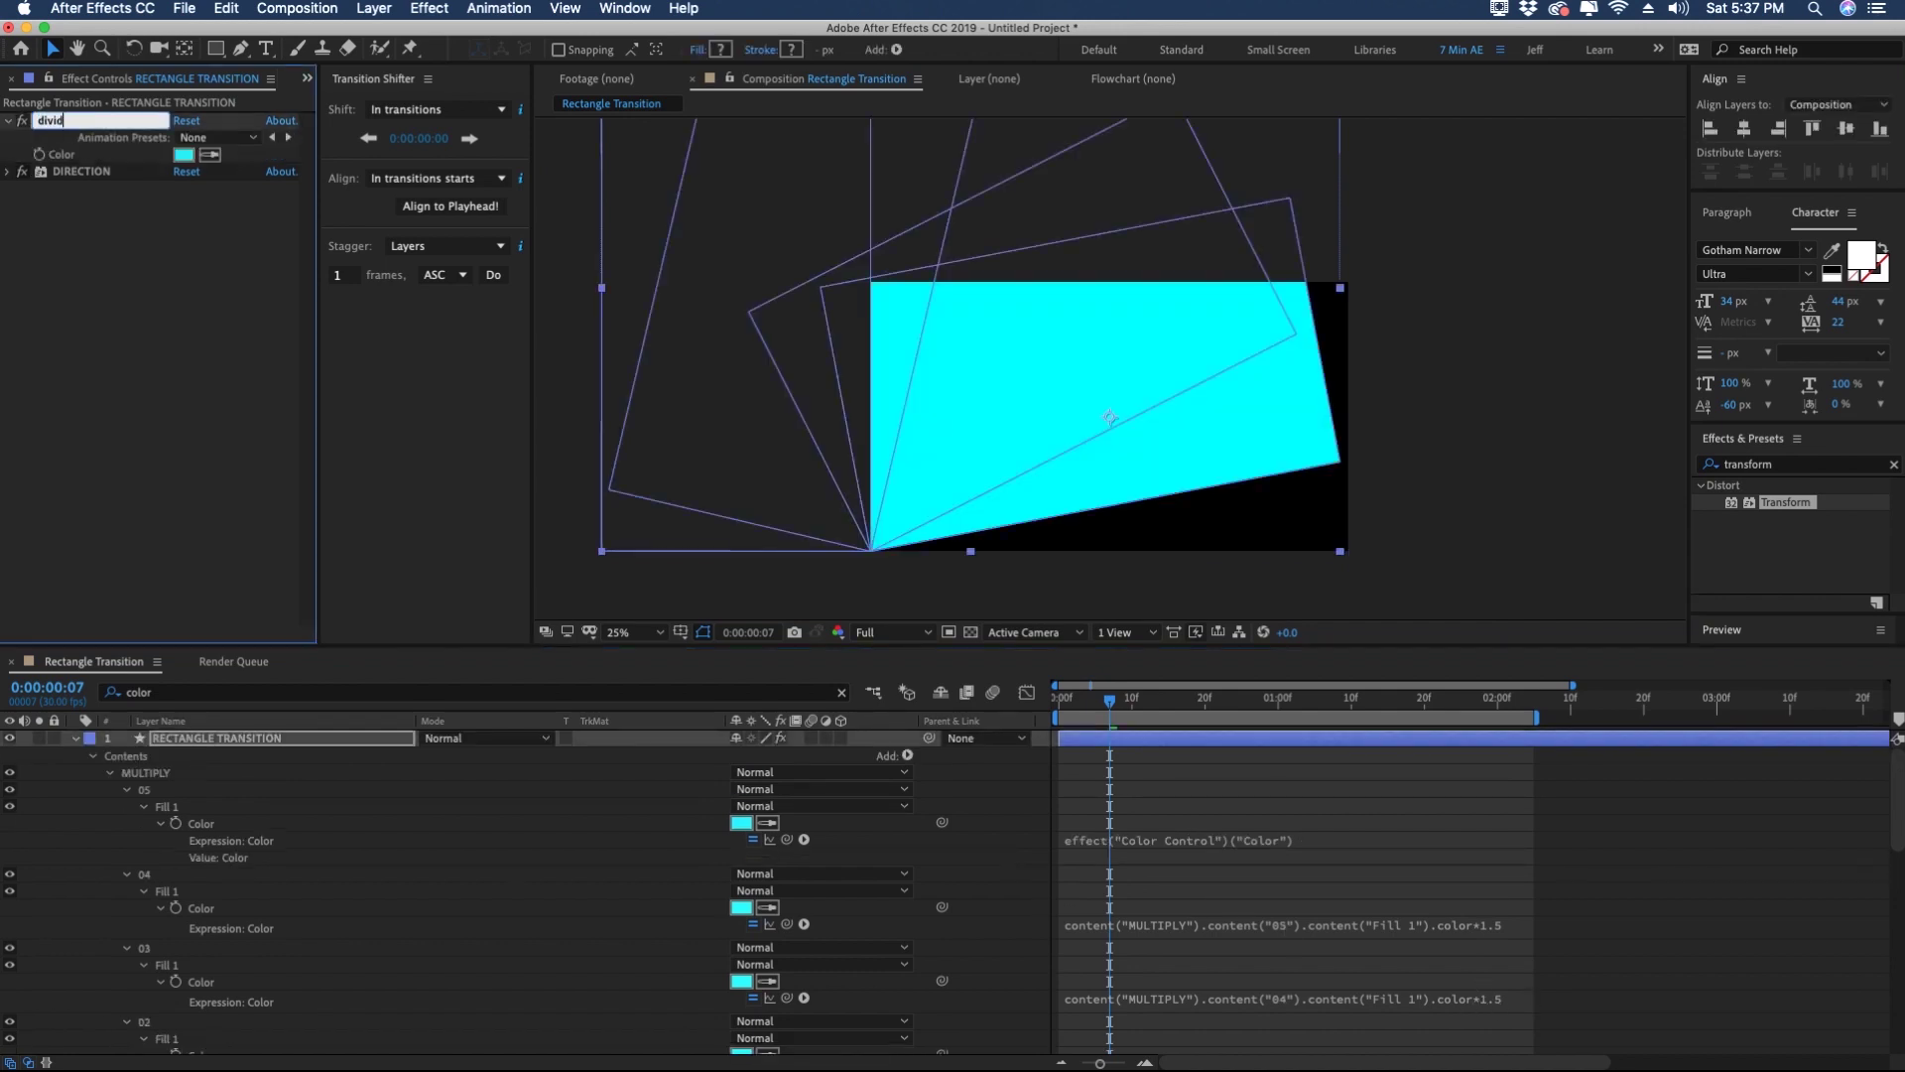
{"action": "type", "text": "E"}
{"action": "key", "text": "Return"}
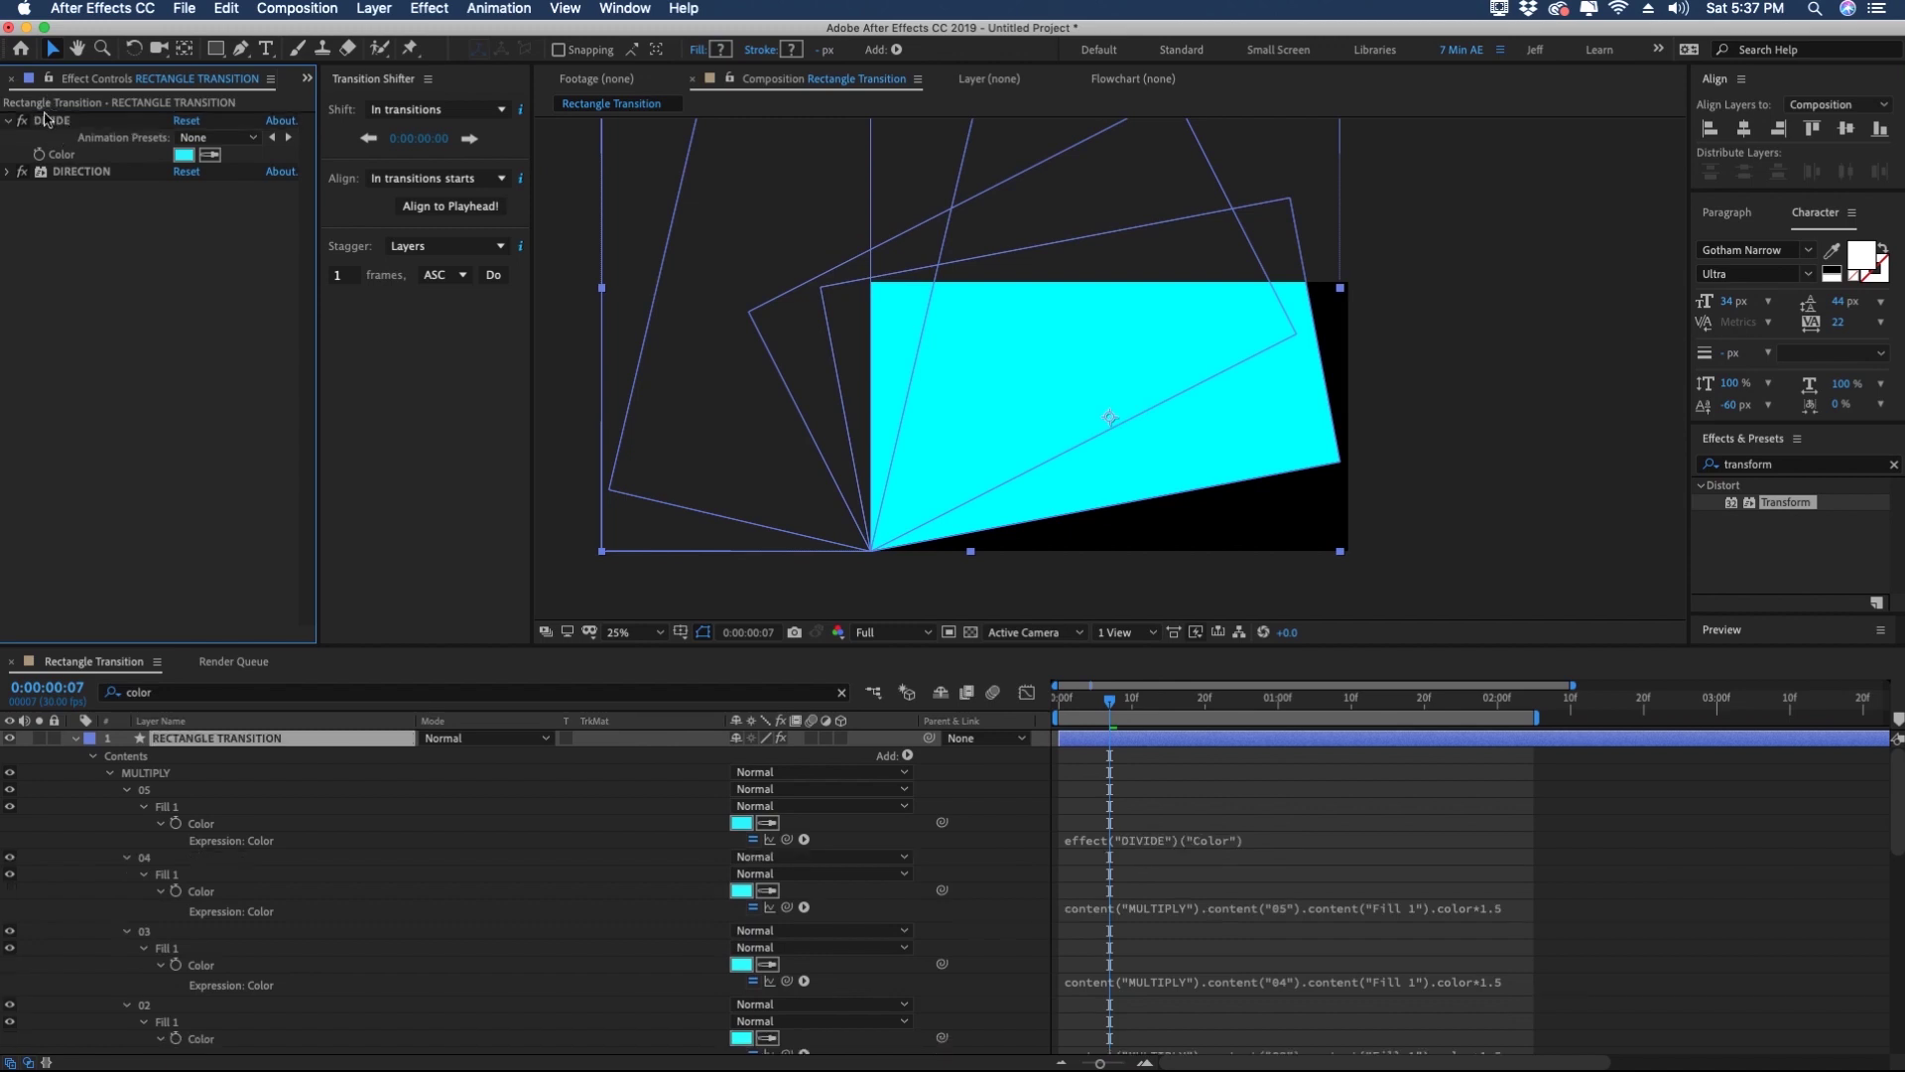
Step: Duplicate the DIVIDE color effect as MULTIPLY and link the fill color of group 05 inside MULTIPLY to its Color
{"action": "key", "text": "super+d"}
{"action": "key", "text": "Return"}
{"action": "type", "text": "MULTIPLY"}
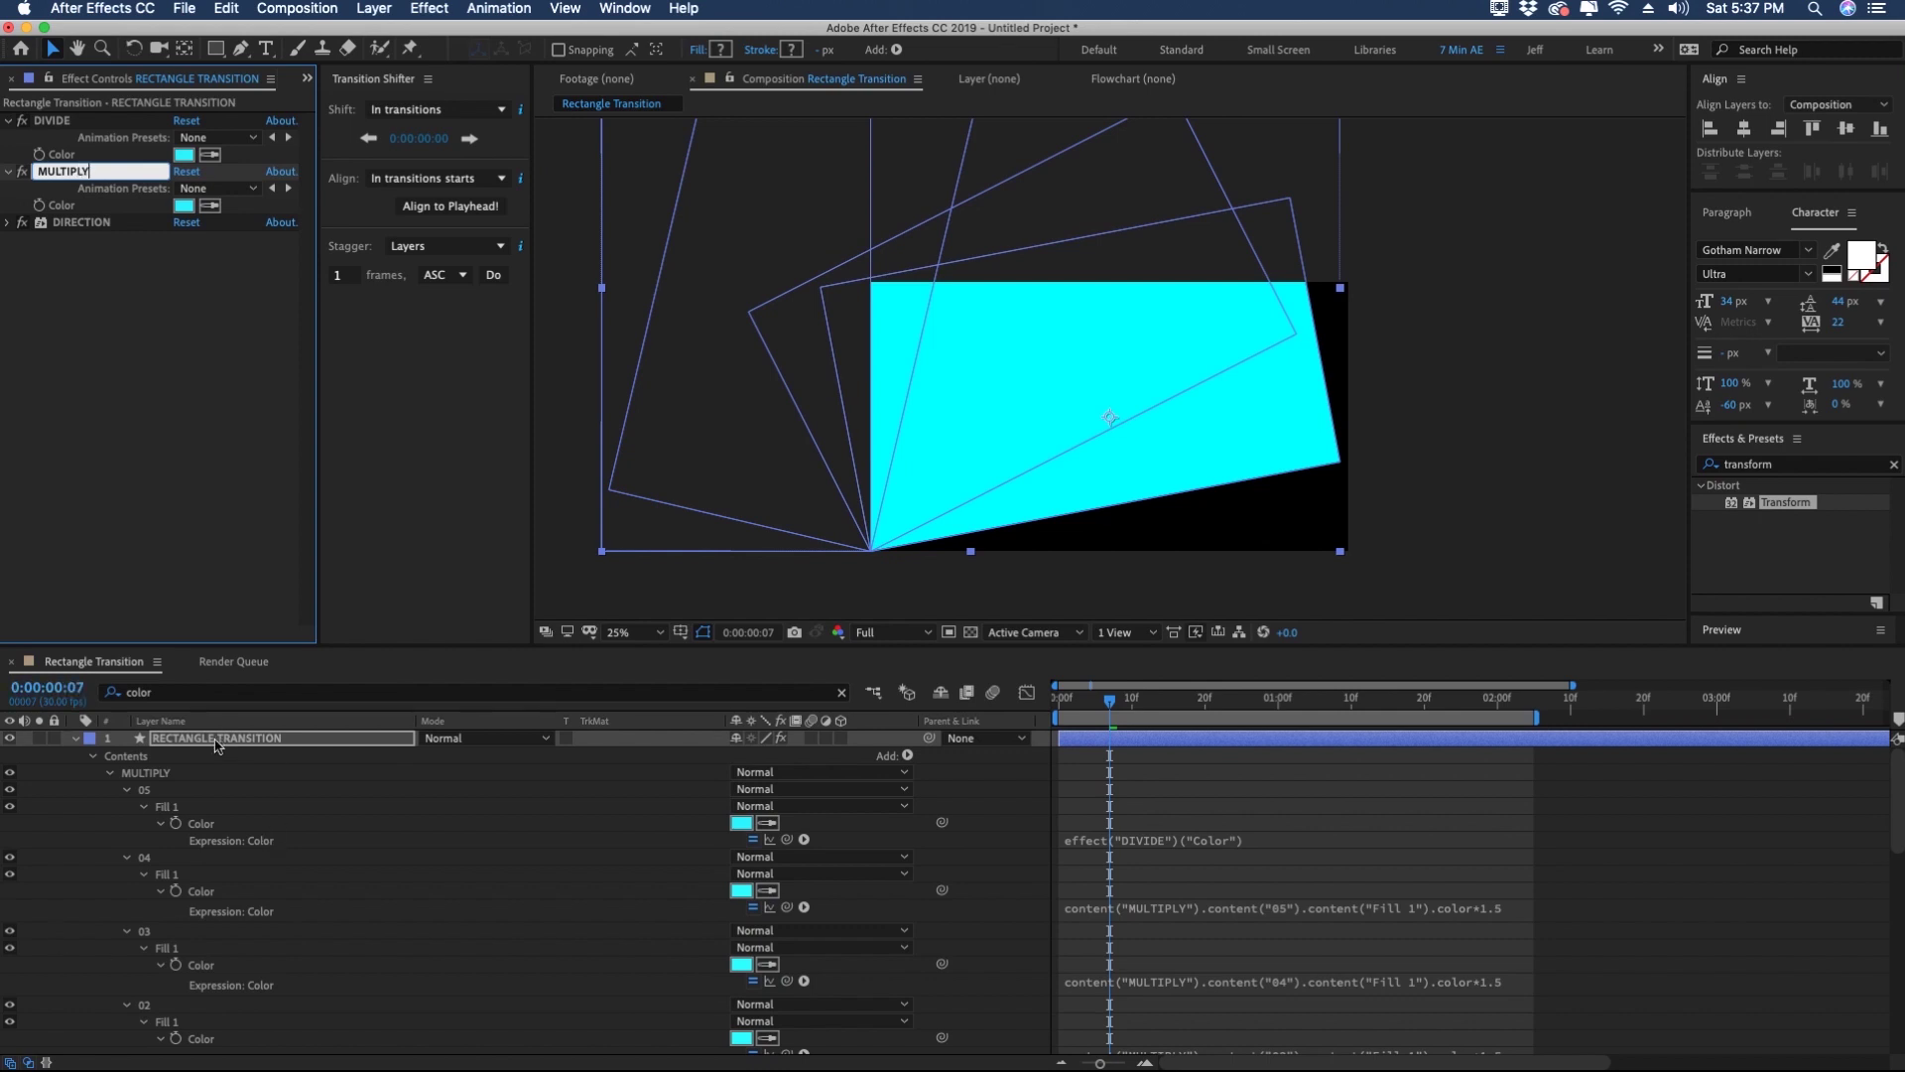
{"action": "key", "text": "Return"}
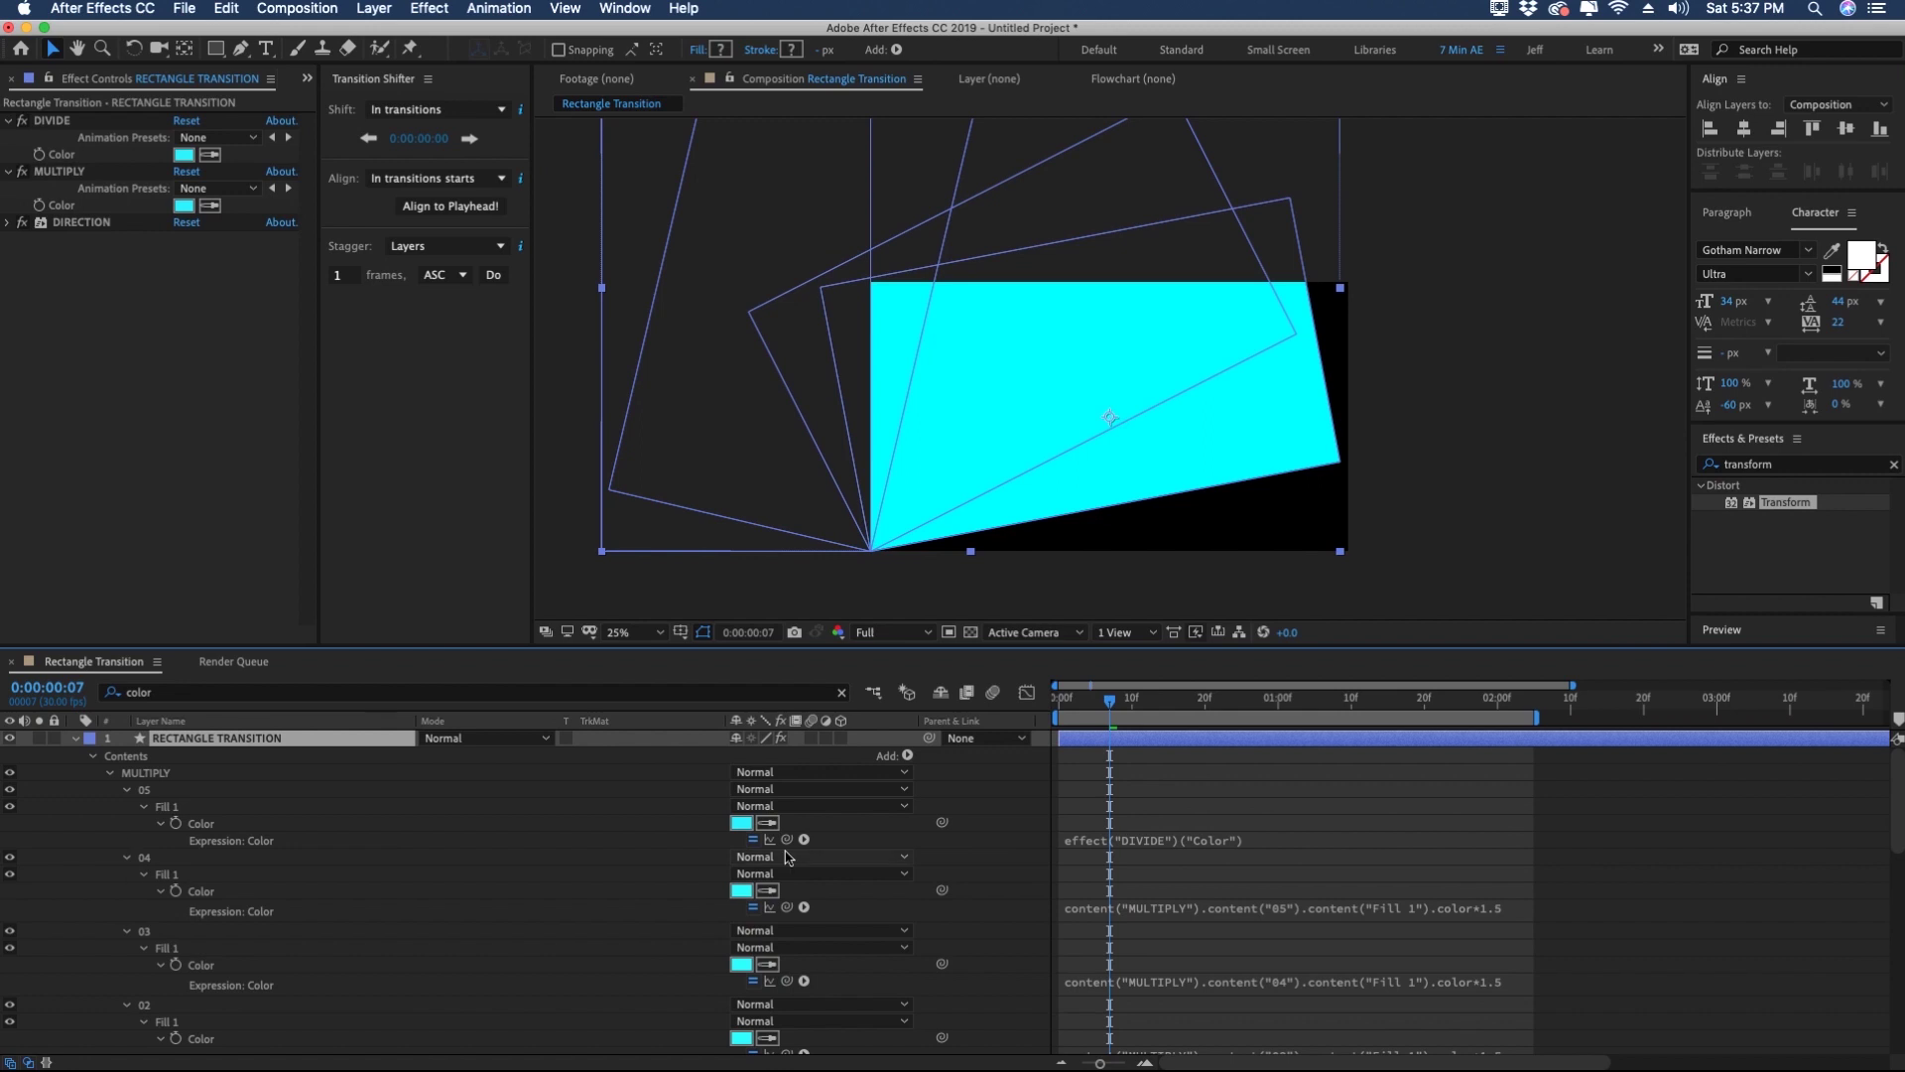
{"action": "left_click_drag", "start_coordinate": [942, 822], "coordinate": [75, 208]}
Step: Step back to frame 5 and open the MULTIPLY effect's Color for editing
{"action": "key", "text": "Page_Up"}
{"action": "key", "text": "Page_Up"}
{"action": "left_click", "coordinate": [184, 205]}
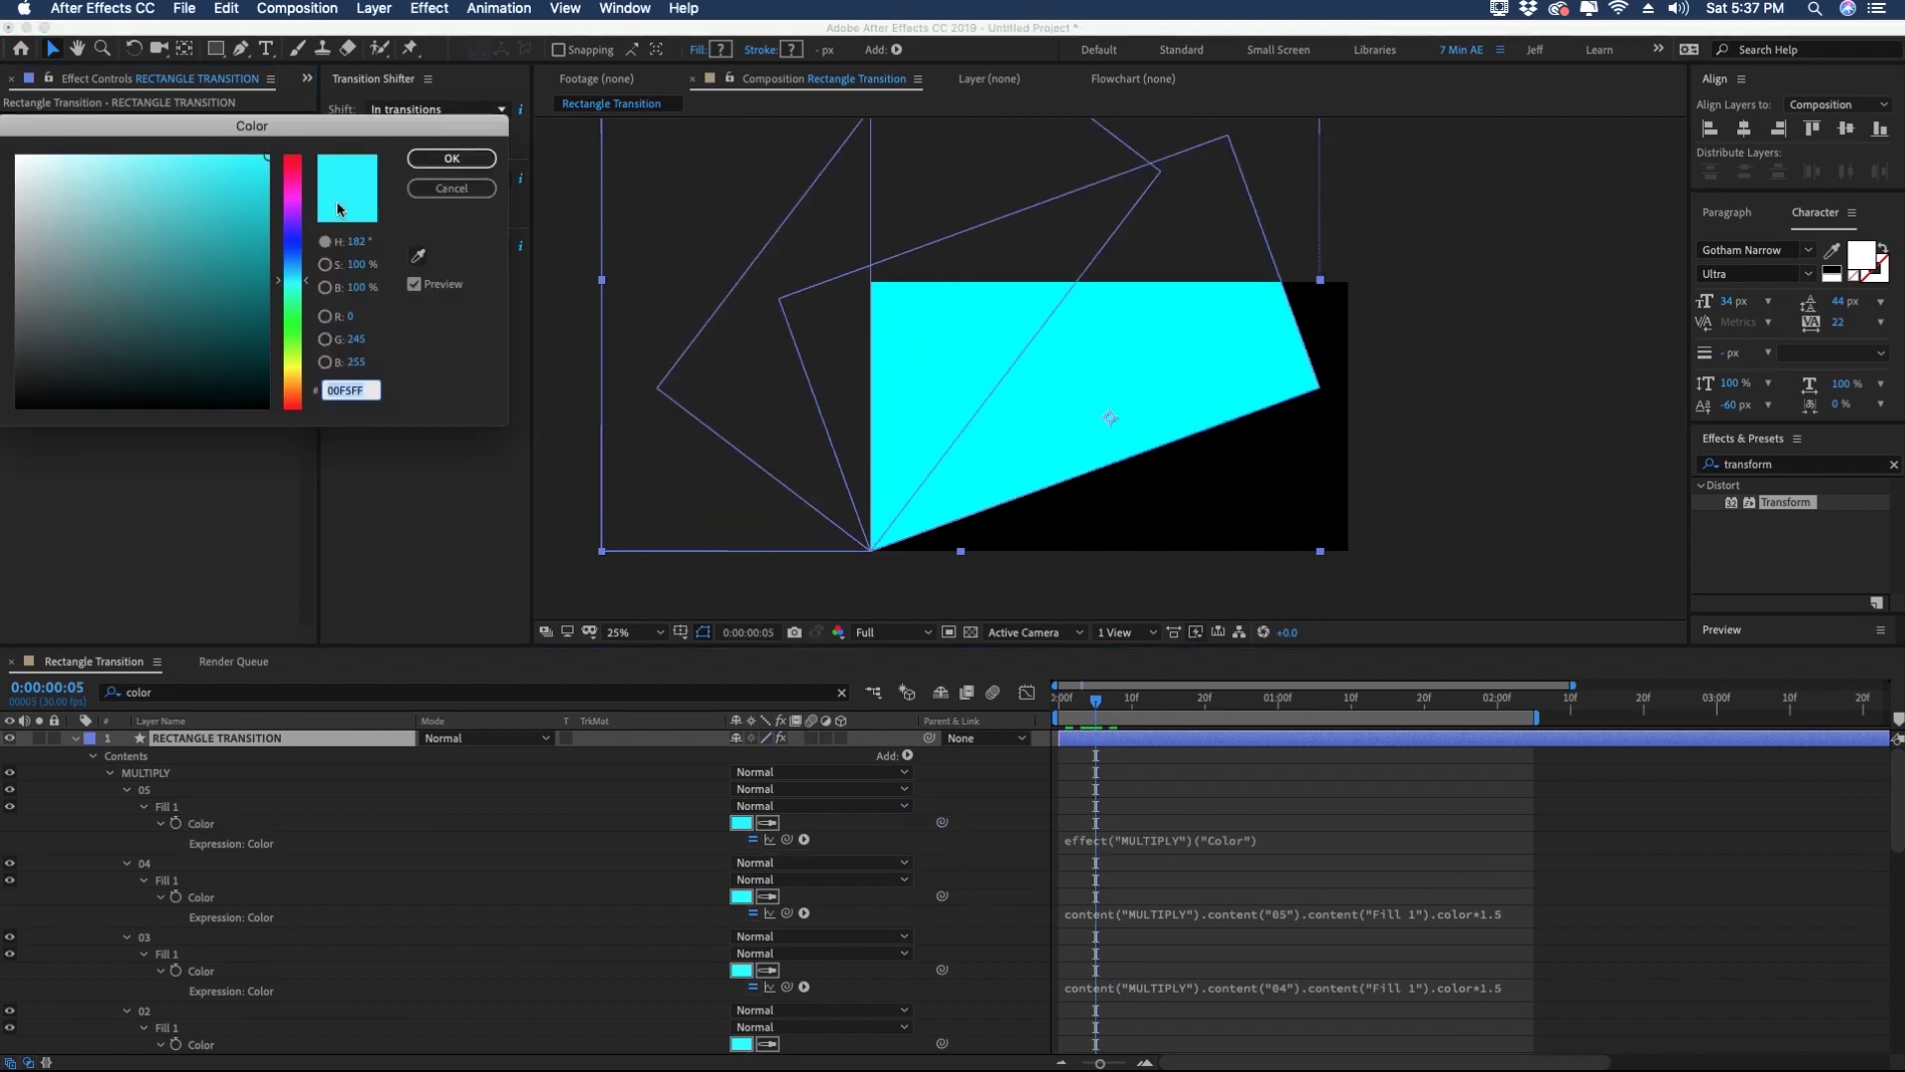
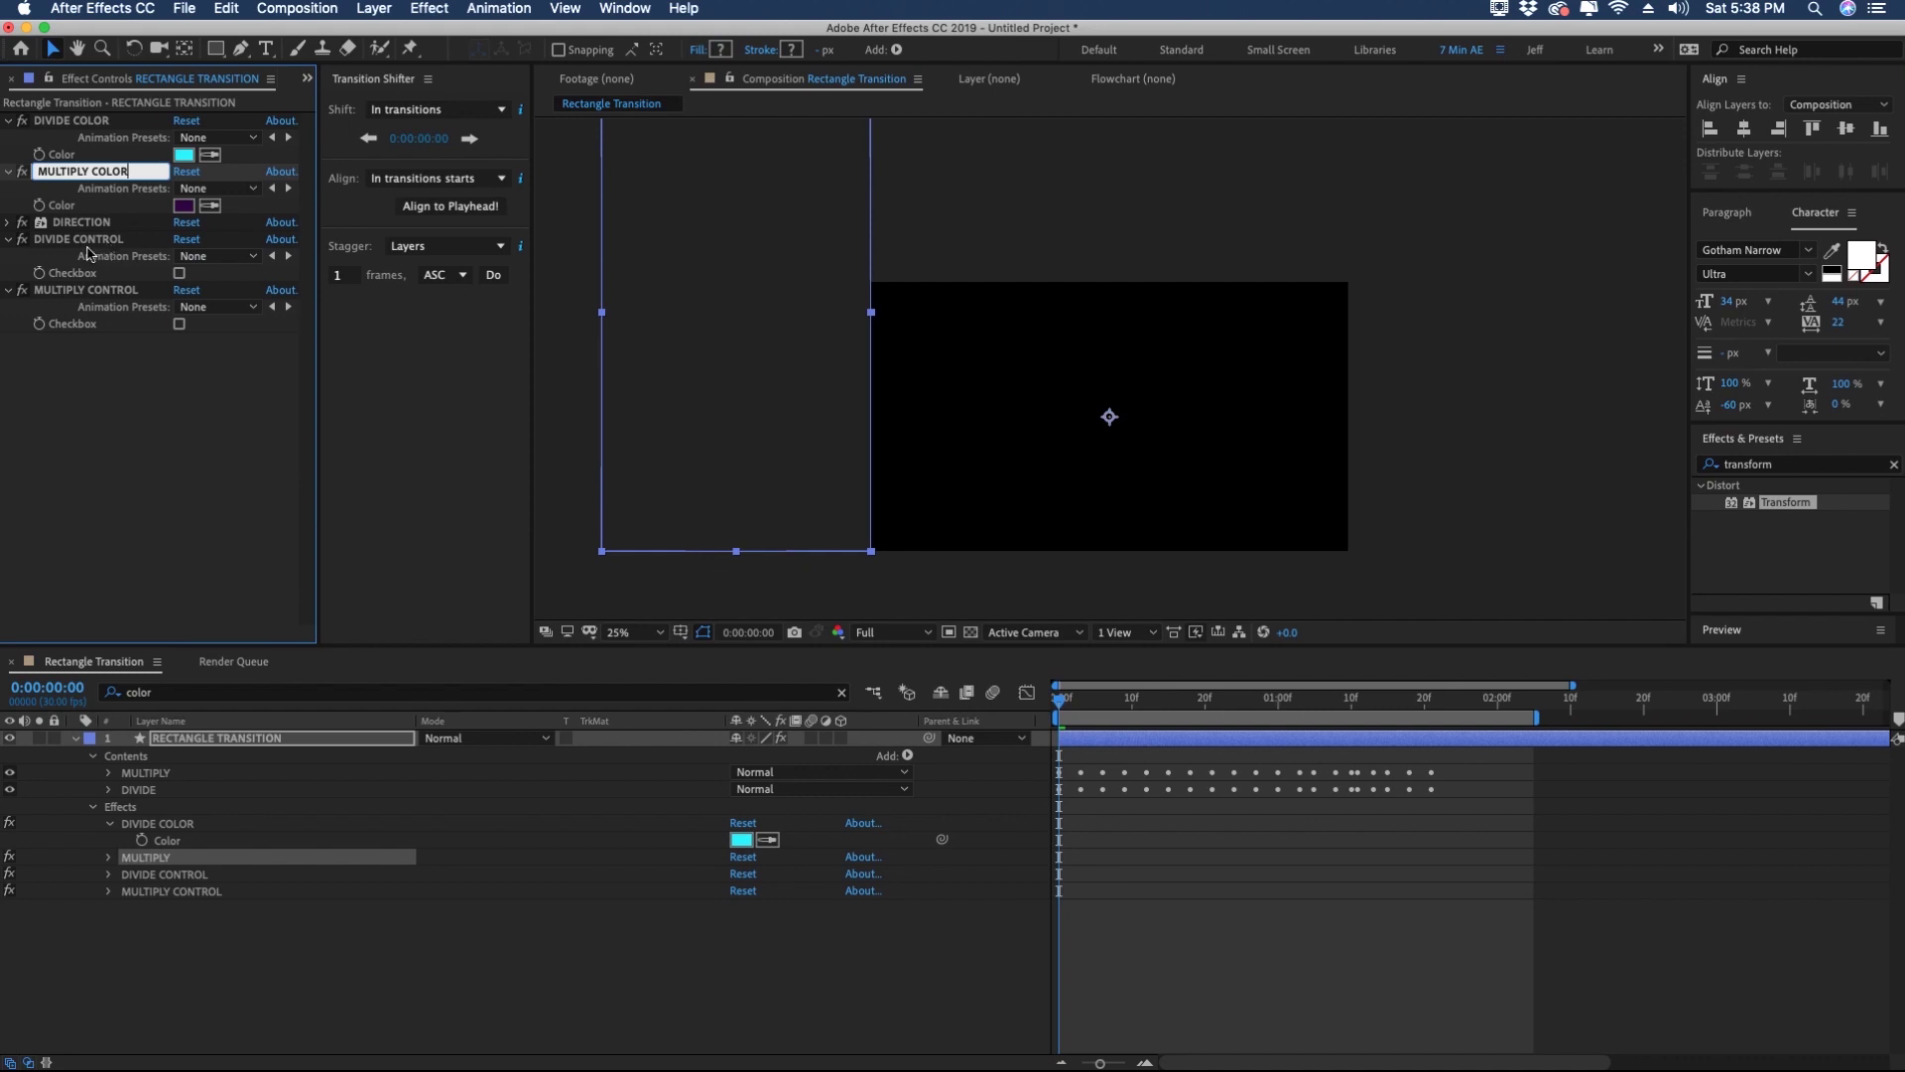
Step: Finish naming the second color effect MULTIPLY COLOR, and link the MULTIPLY group's Opacity to the MULTIPLY CONTROL checkbox multiplied by 100
{"action": "left_click", "coordinate": [83, 244]}
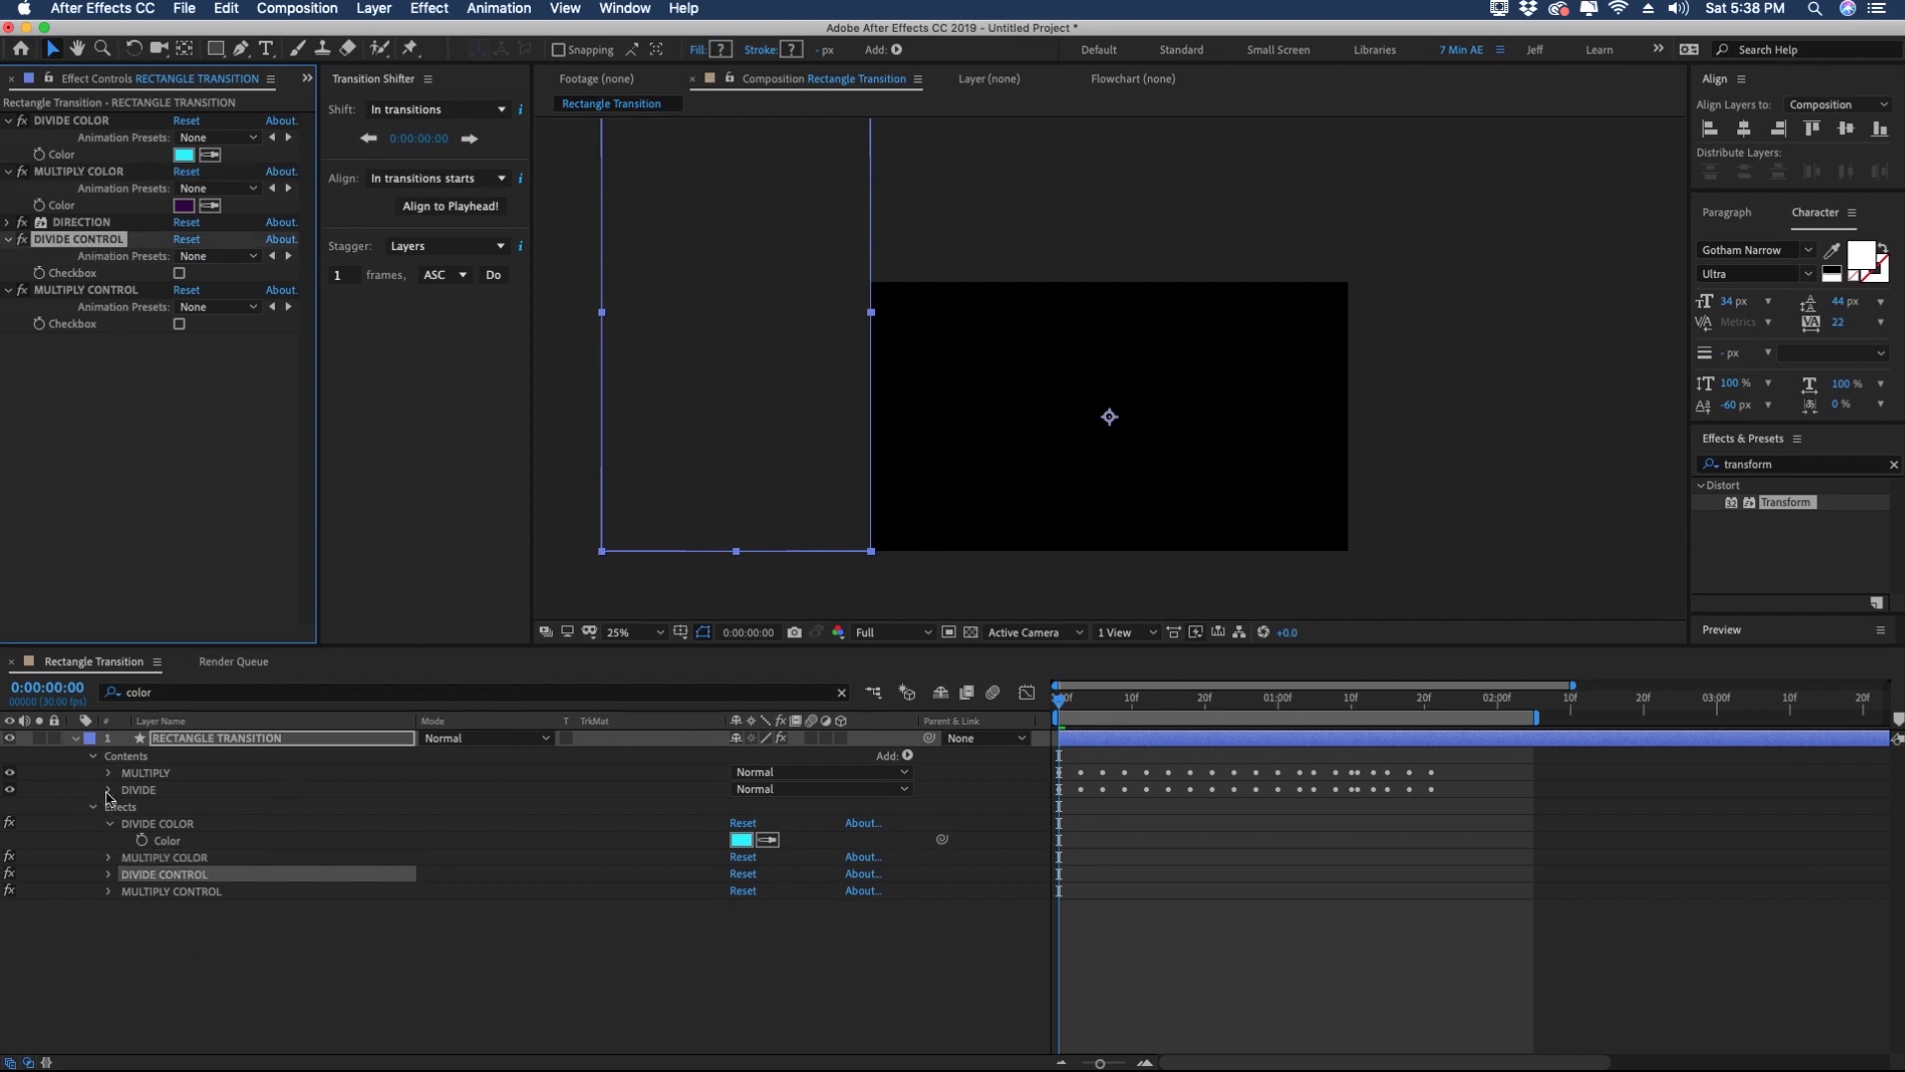
{"action": "left_click", "coordinate": [129, 773]}
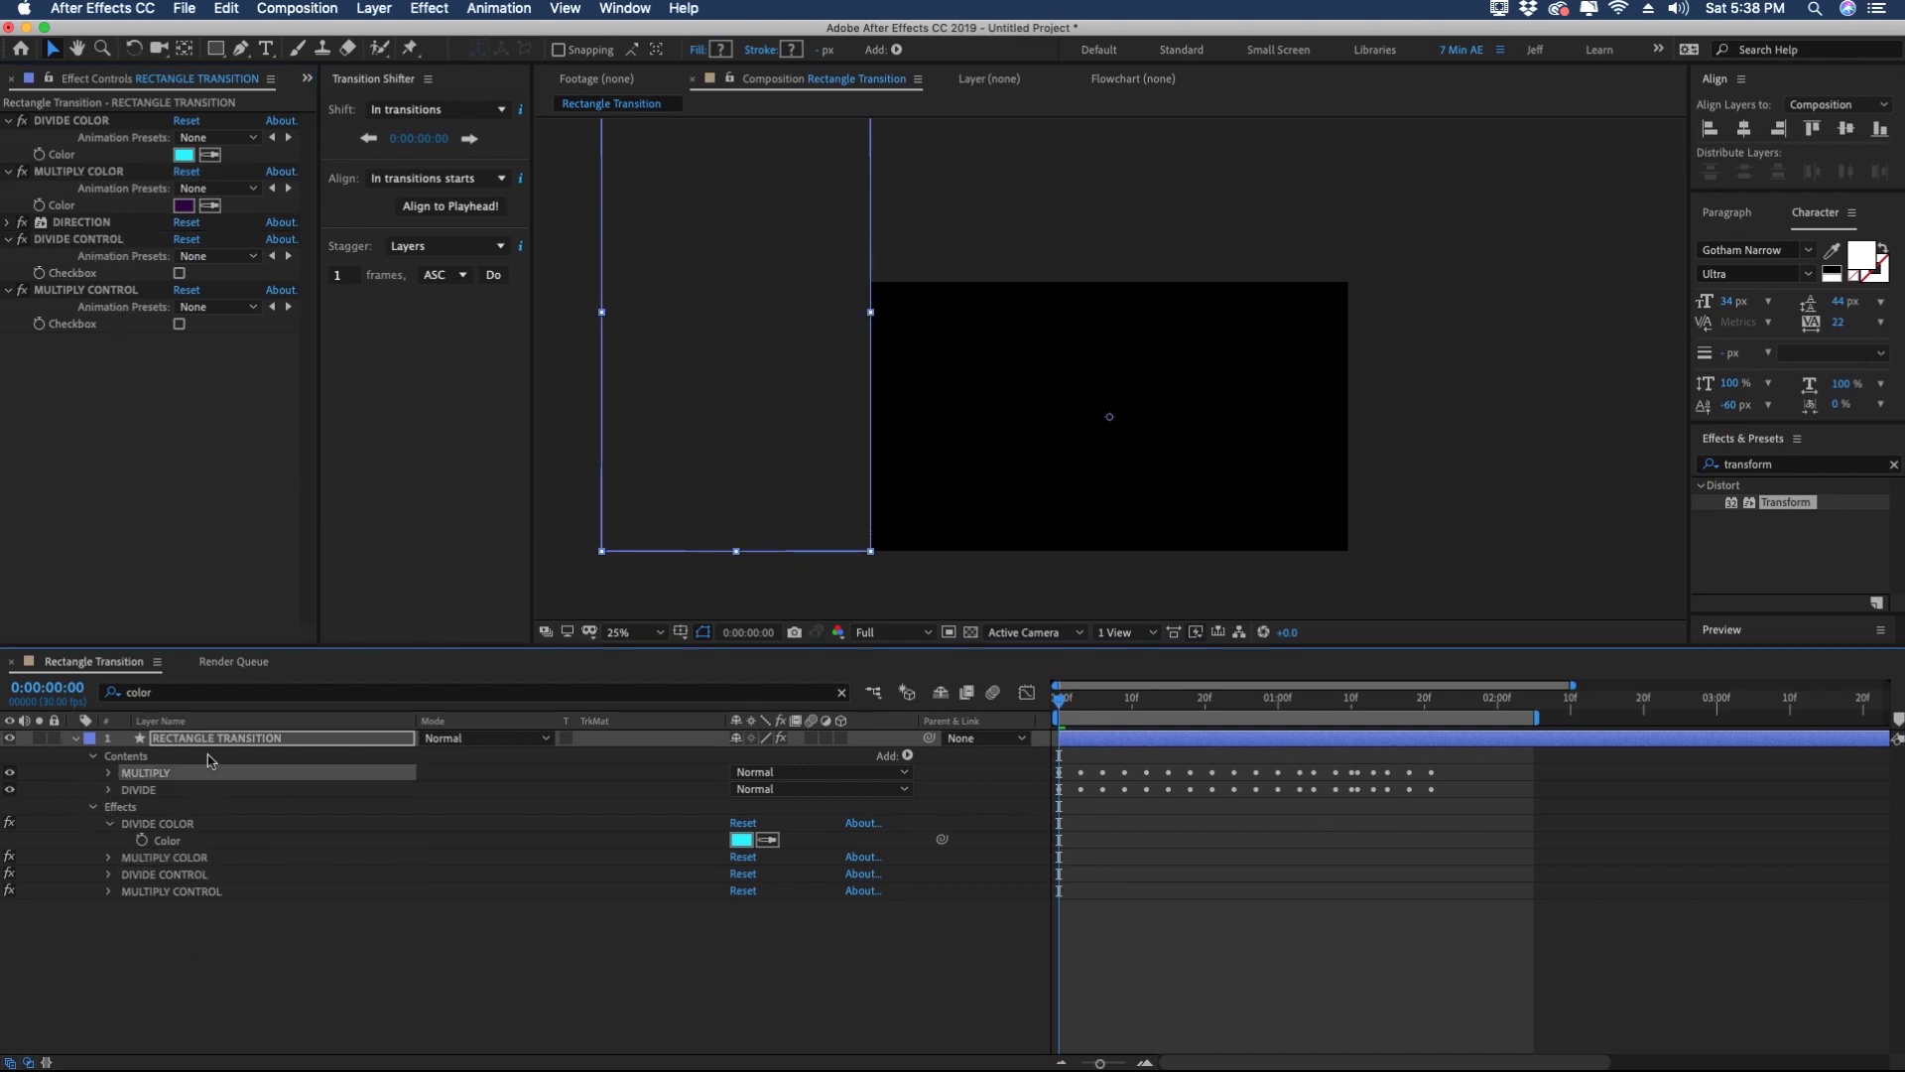
{"action": "left_click", "coordinate": [110, 774]}
{"action": "left_click", "coordinate": [124, 757]}
{"action": "left_click", "coordinate": [125, 774]}
{"action": "left_click", "coordinate": [126, 790]}
{"action": "left_click", "coordinate": [126, 809]}
{"action": "left_click", "coordinate": [126, 826]}
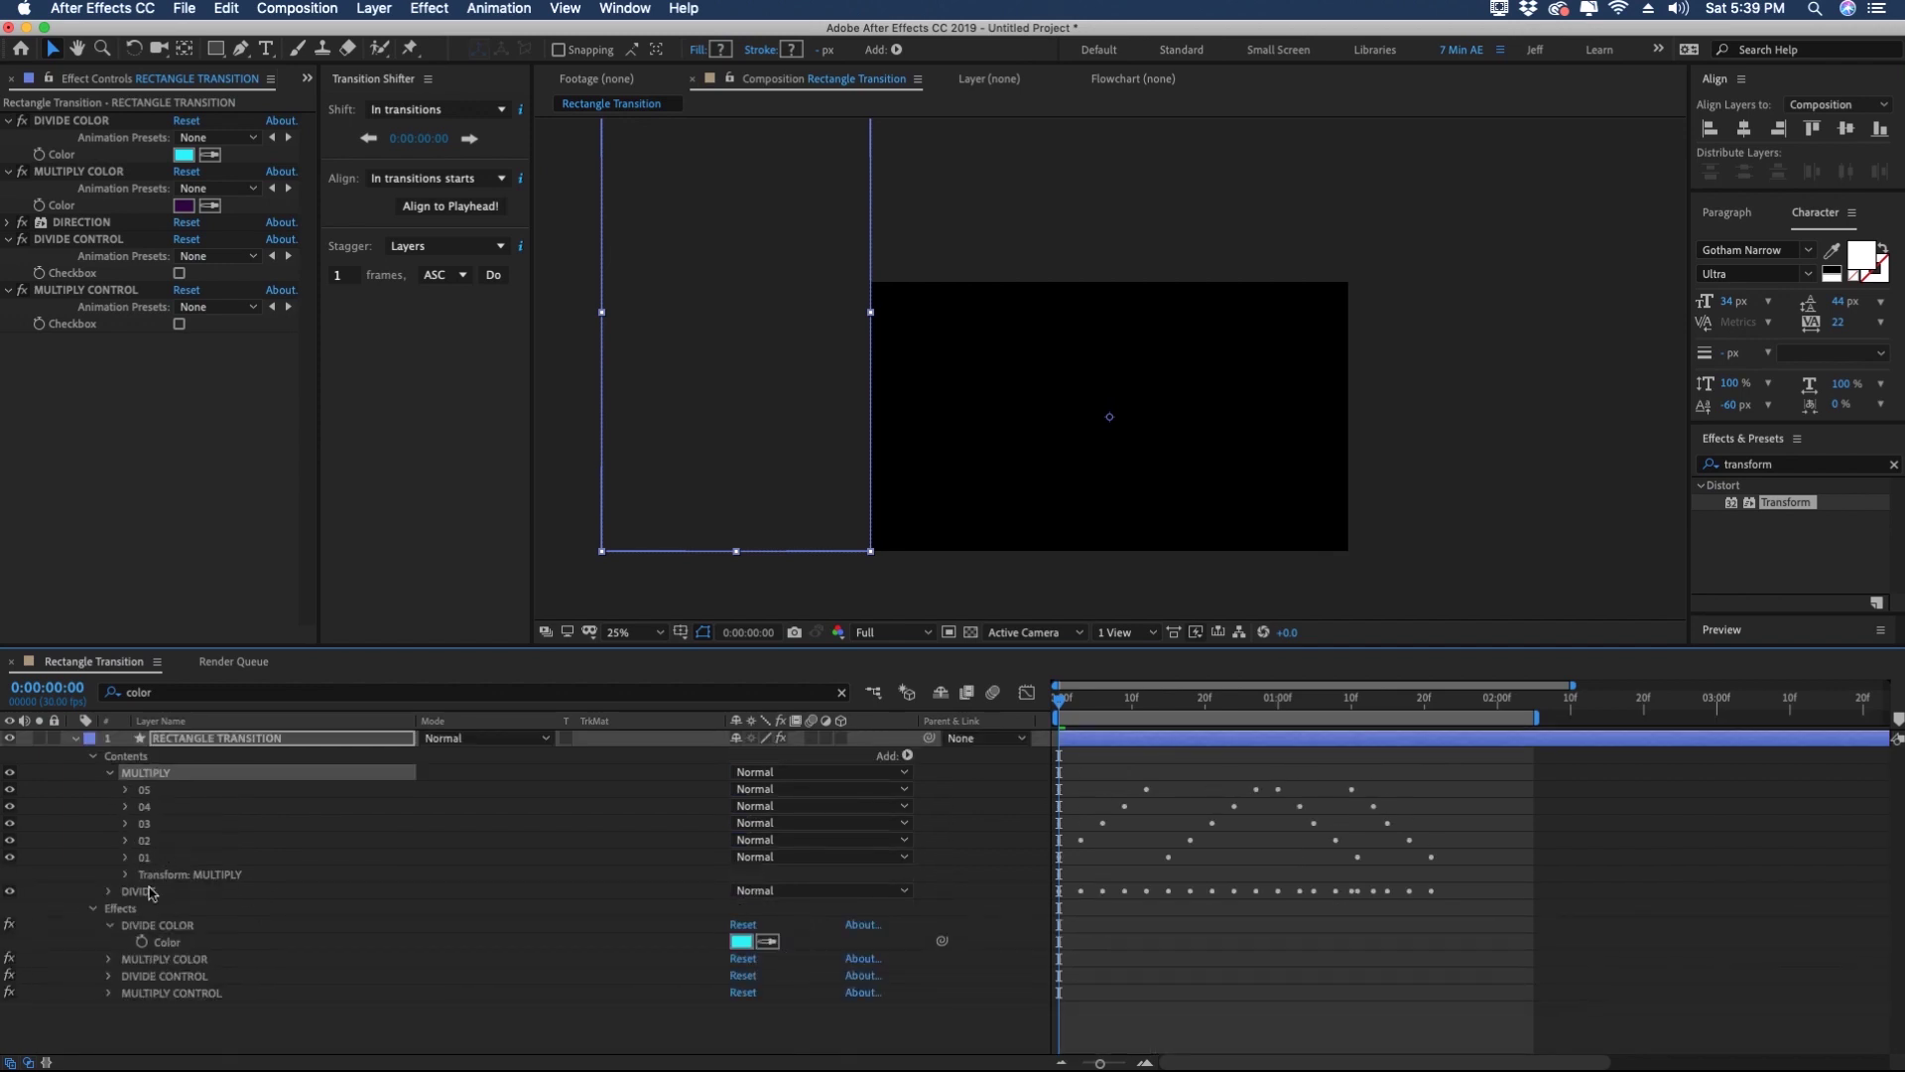
{"action": "left_click", "coordinate": [126, 876]}
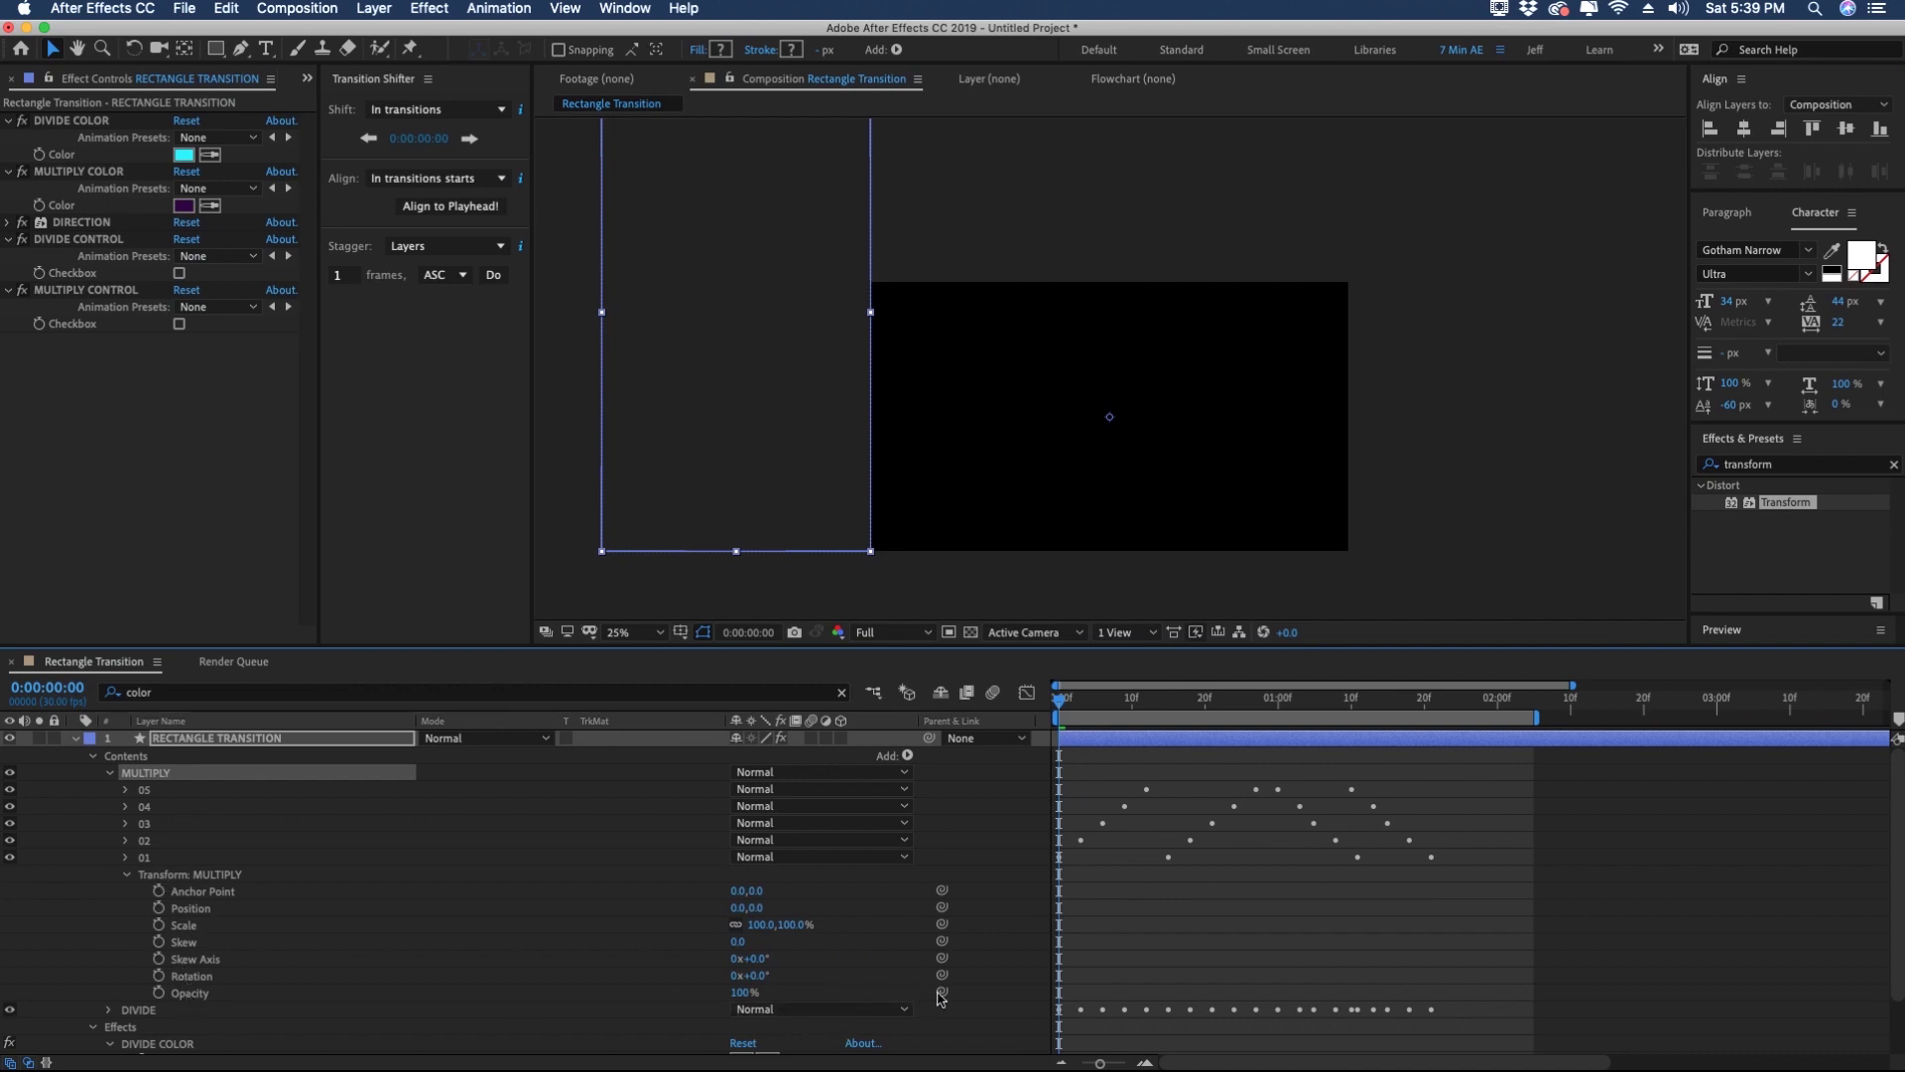
{"action": "left_click_drag", "start_coordinate": [941, 991], "coordinate": [83, 337]}
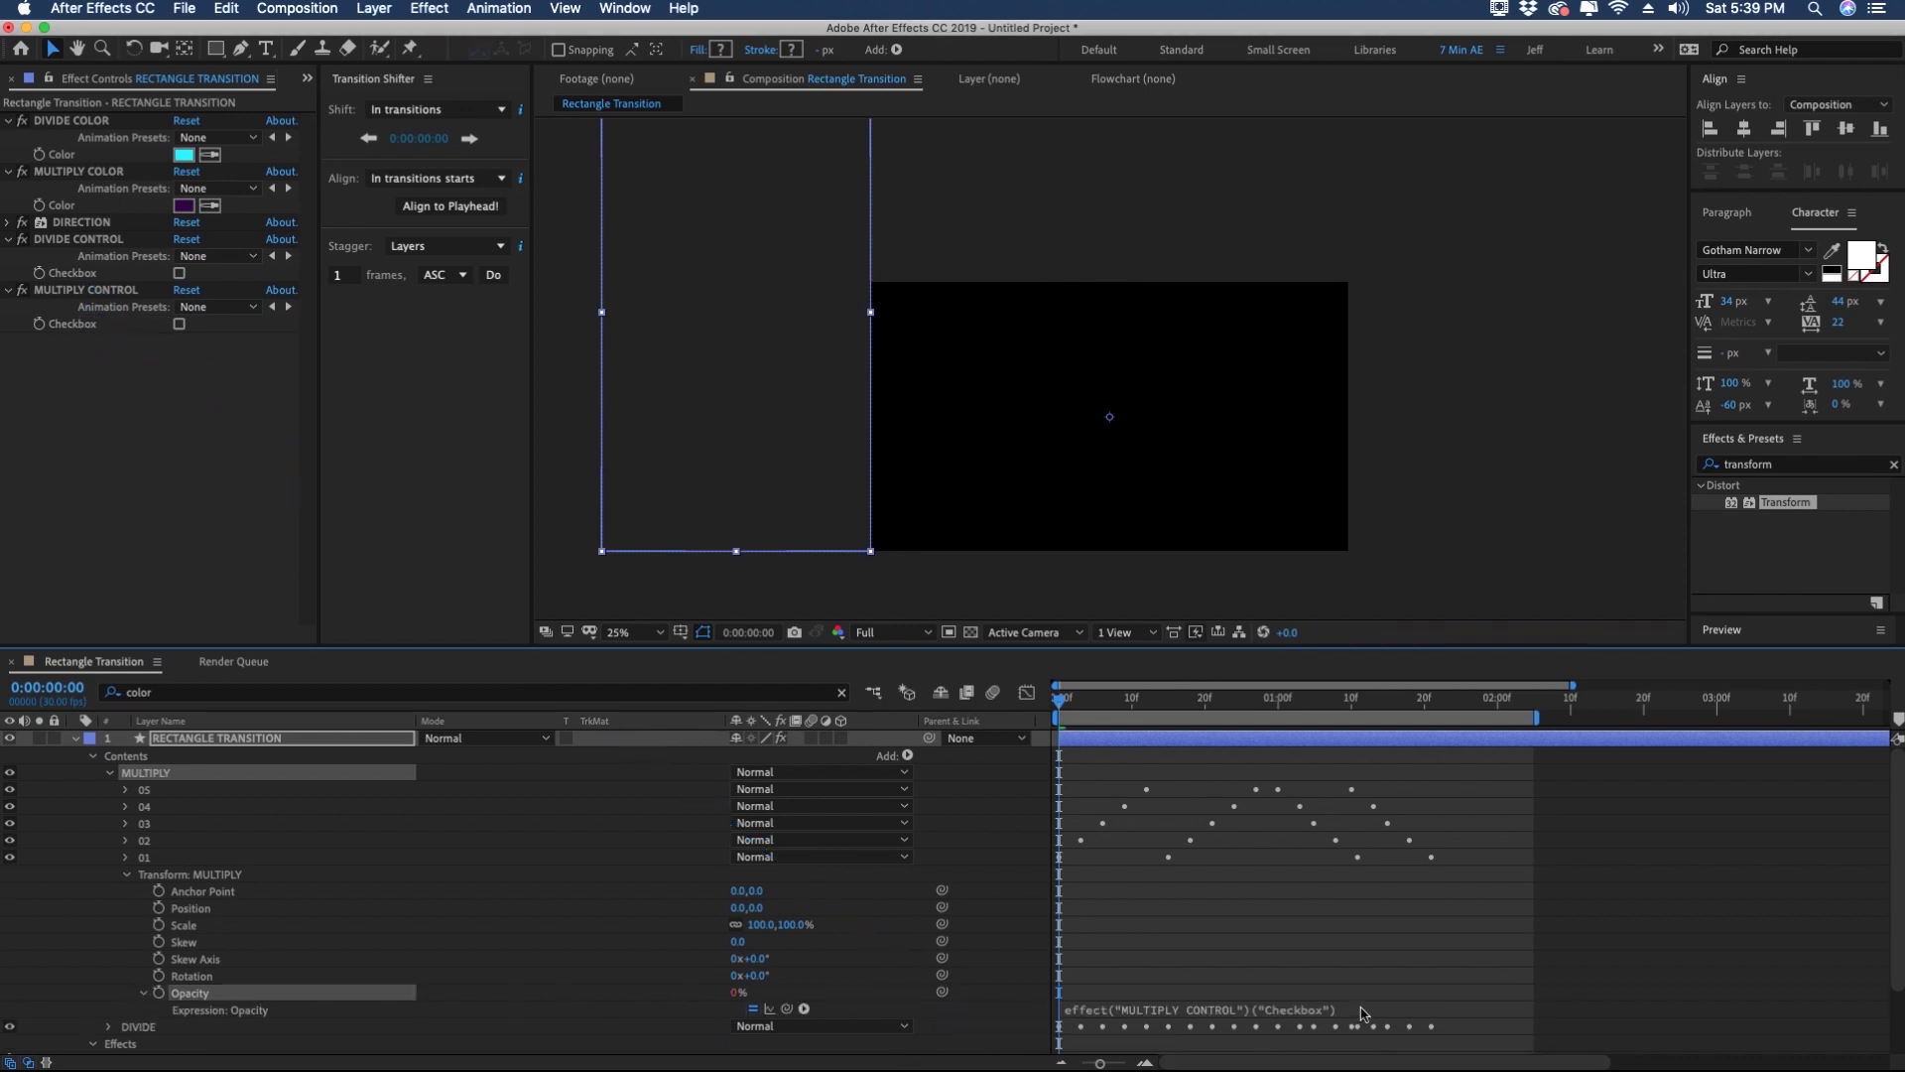
{"action": "left_click", "coordinate": [1363, 1012]}
{"action": "type", "text": "*100"}
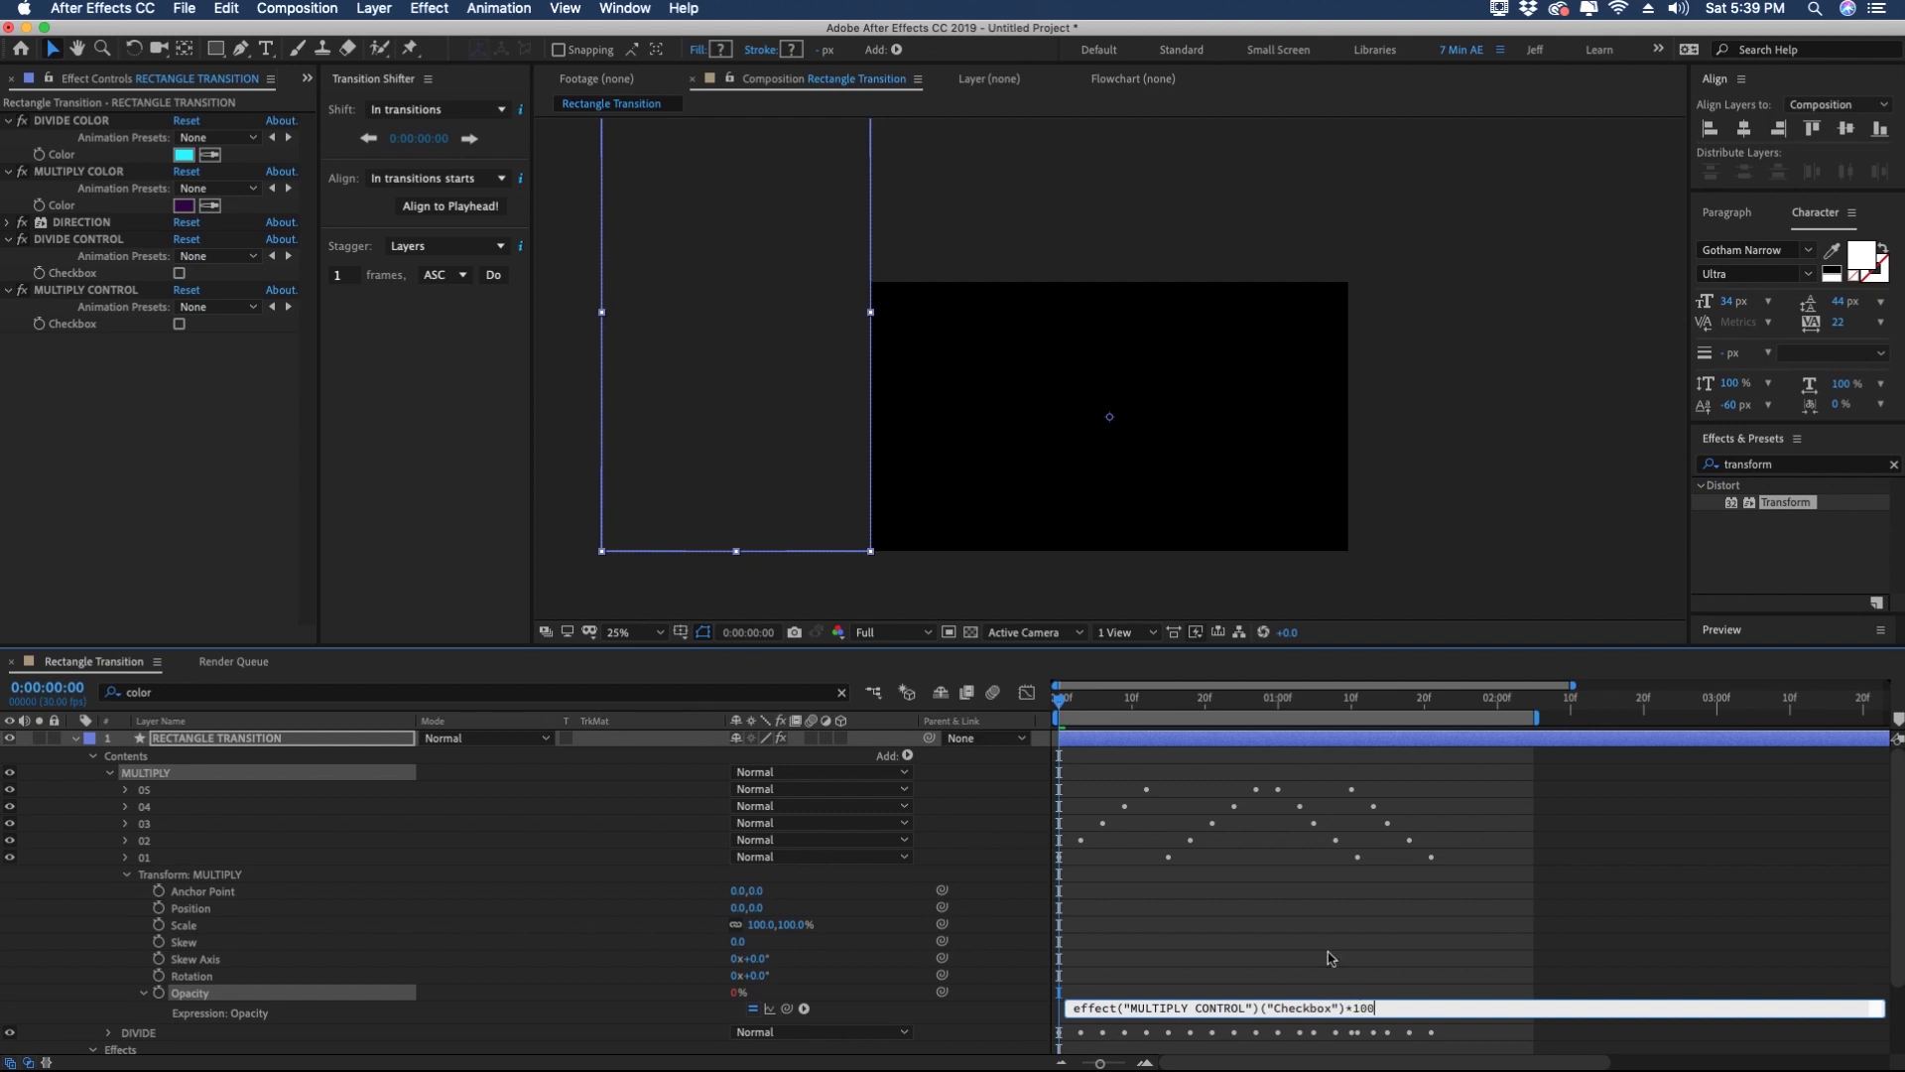
Step: Link the DIVIDE group's Opacity to the DIVIDE CONTROL checkbox and multiply the expression by 100
{"action": "left_click", "coordinate": [126, 874]}
{"action": "left_click", "coordinate": [108, 891]}
{"action": "scroll", "coordinate": [109, 893], "scroll_direction": "down", "scroll_amount": 2}
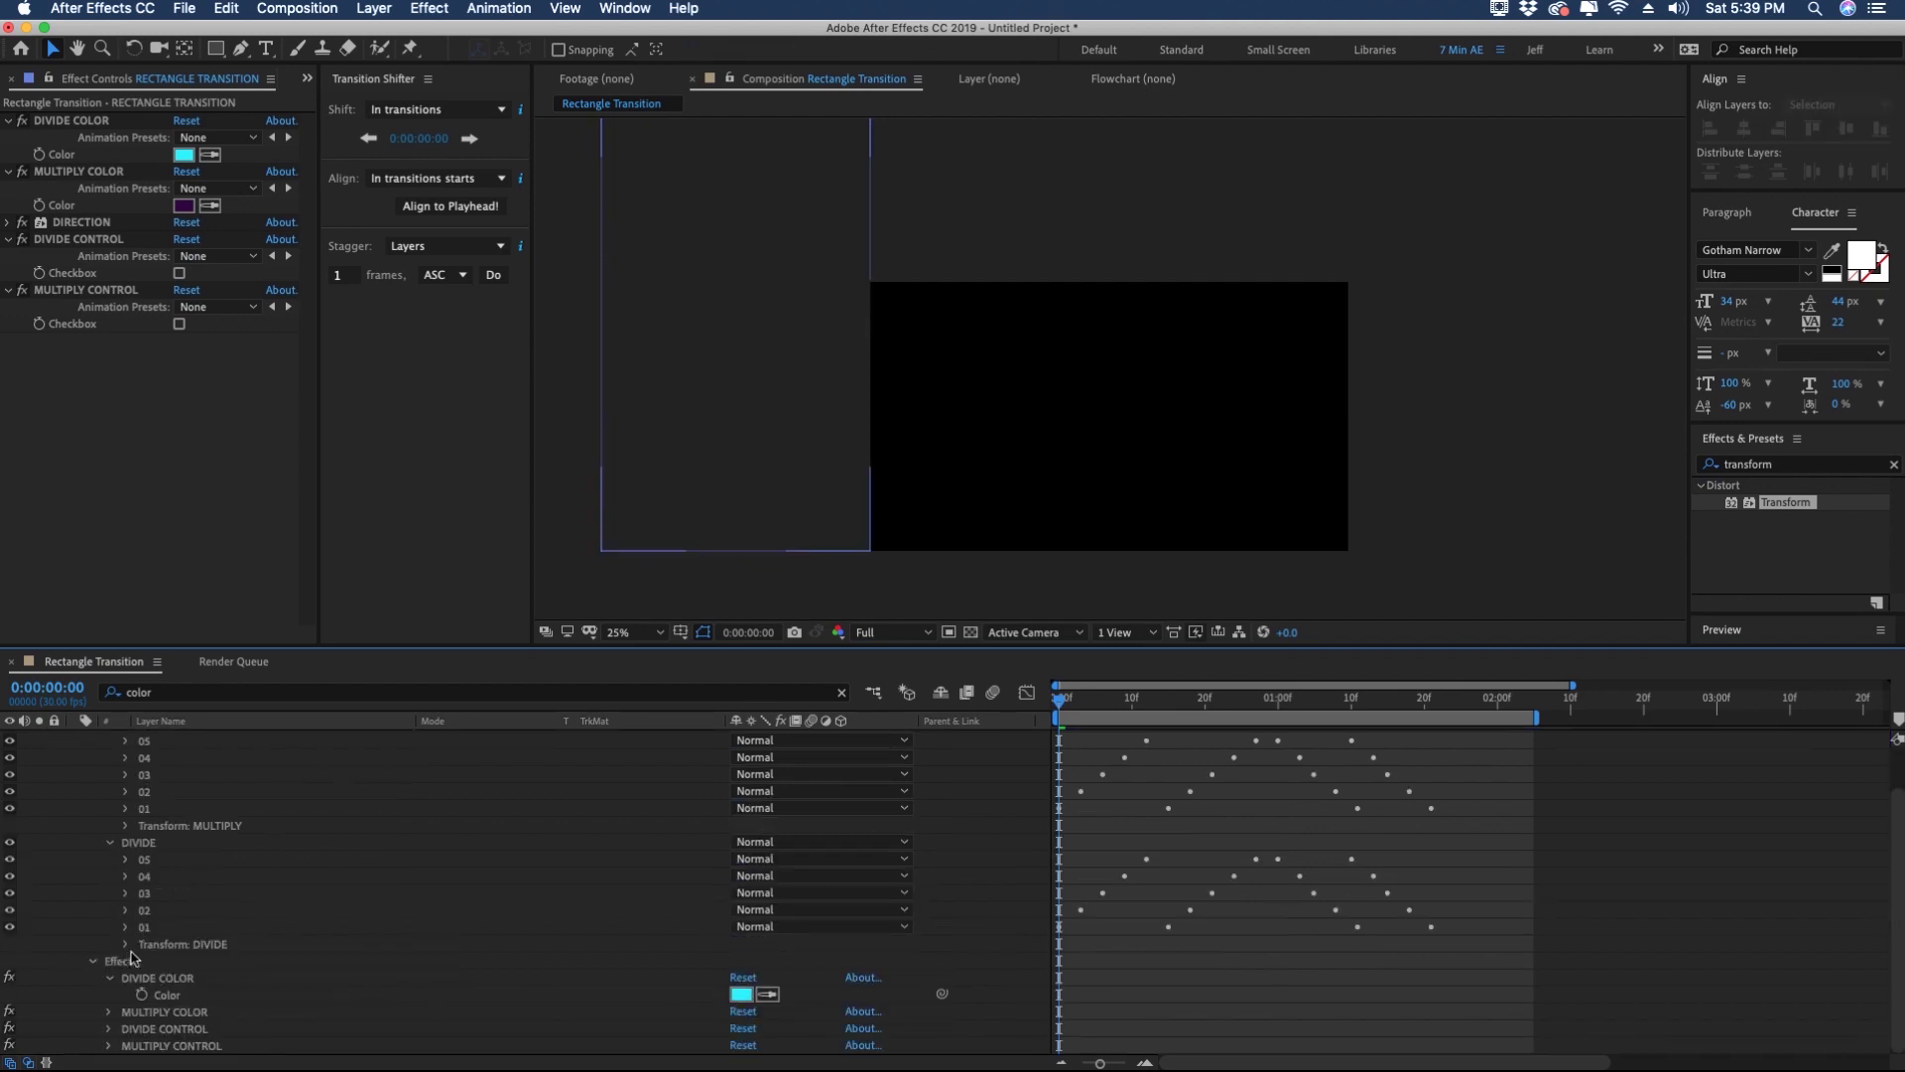
{"action": "left_click", "coordinate": [125, 943]}
{"action": "scroll", "coordinate": [227, 943], "scroll_direction": "down", "scroll_amount": 1}
{"action": "scroll", "coordinate": [317, 1027], "scroll_direction": "down", "scroll_amount": 2}
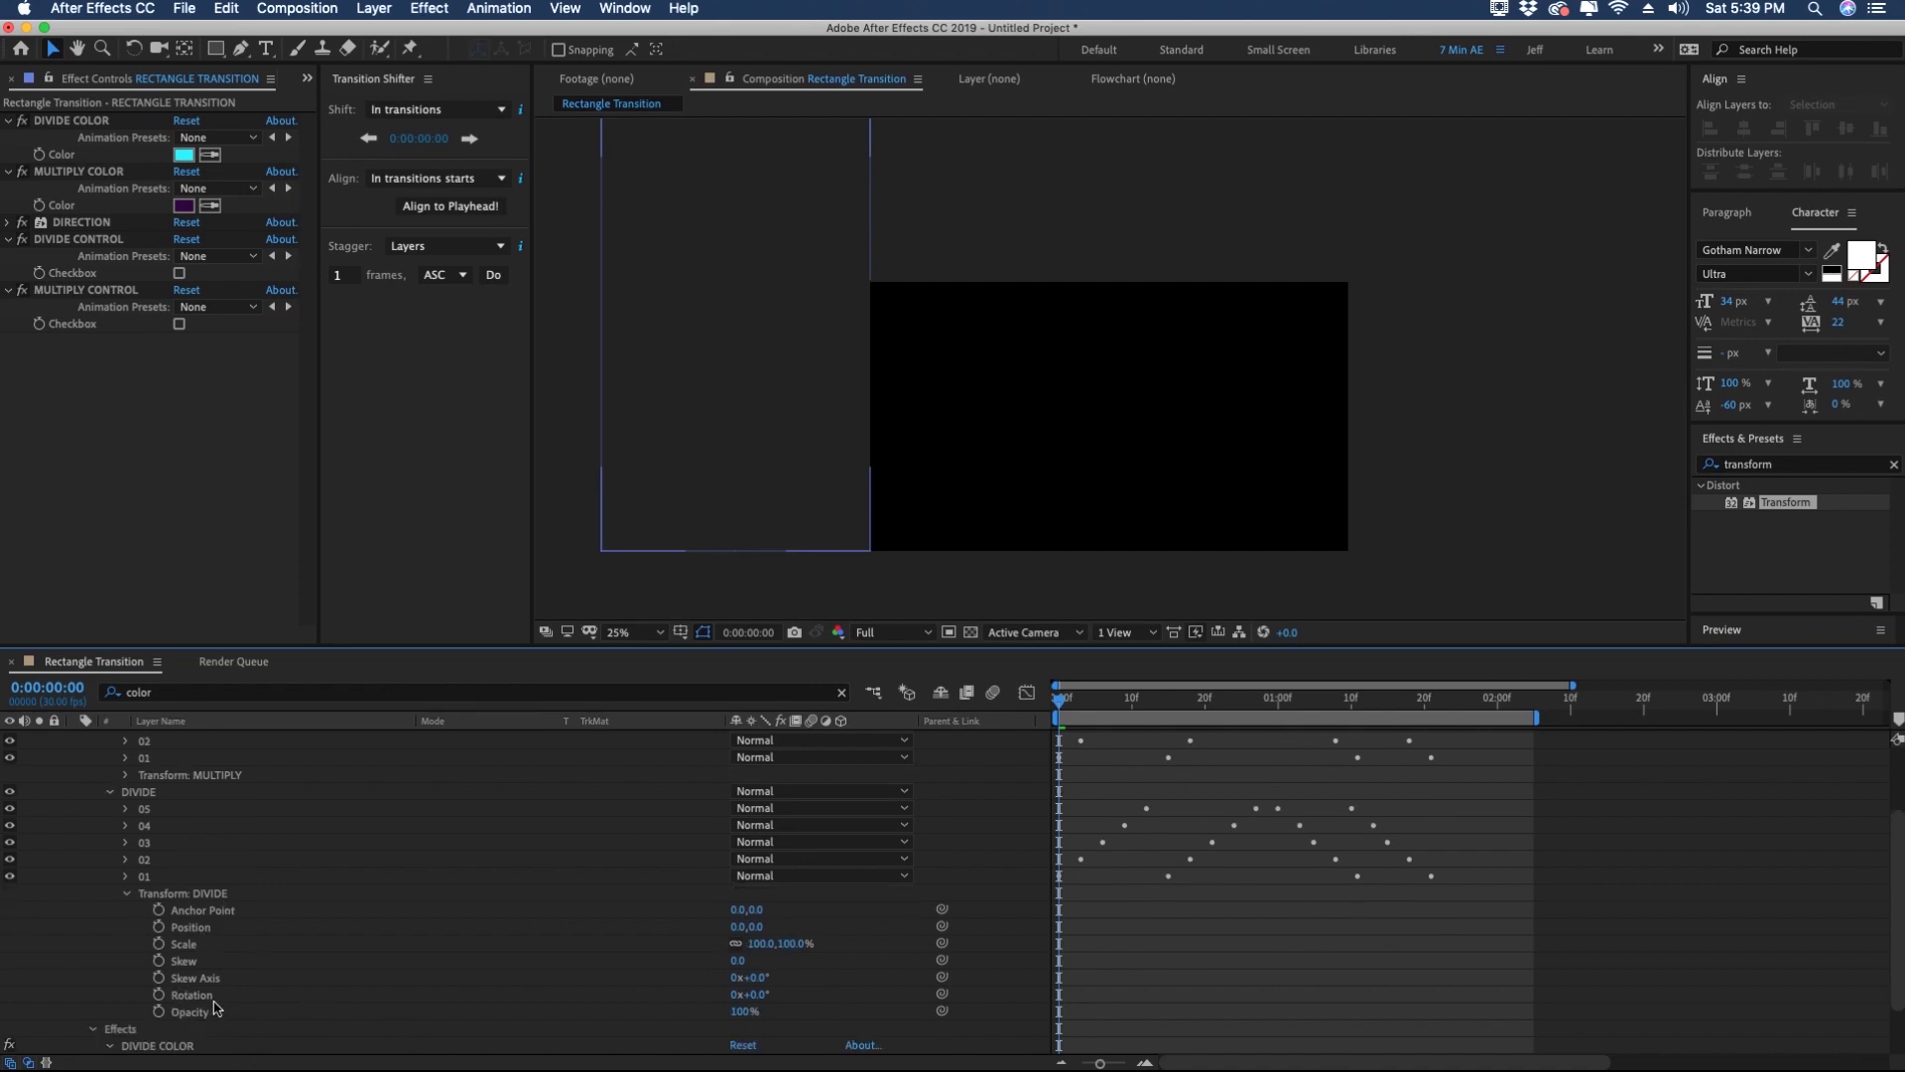
{"action": "left_click_drag", "start_coordinate": [941, 1010], "coordinate": [86, 277]}
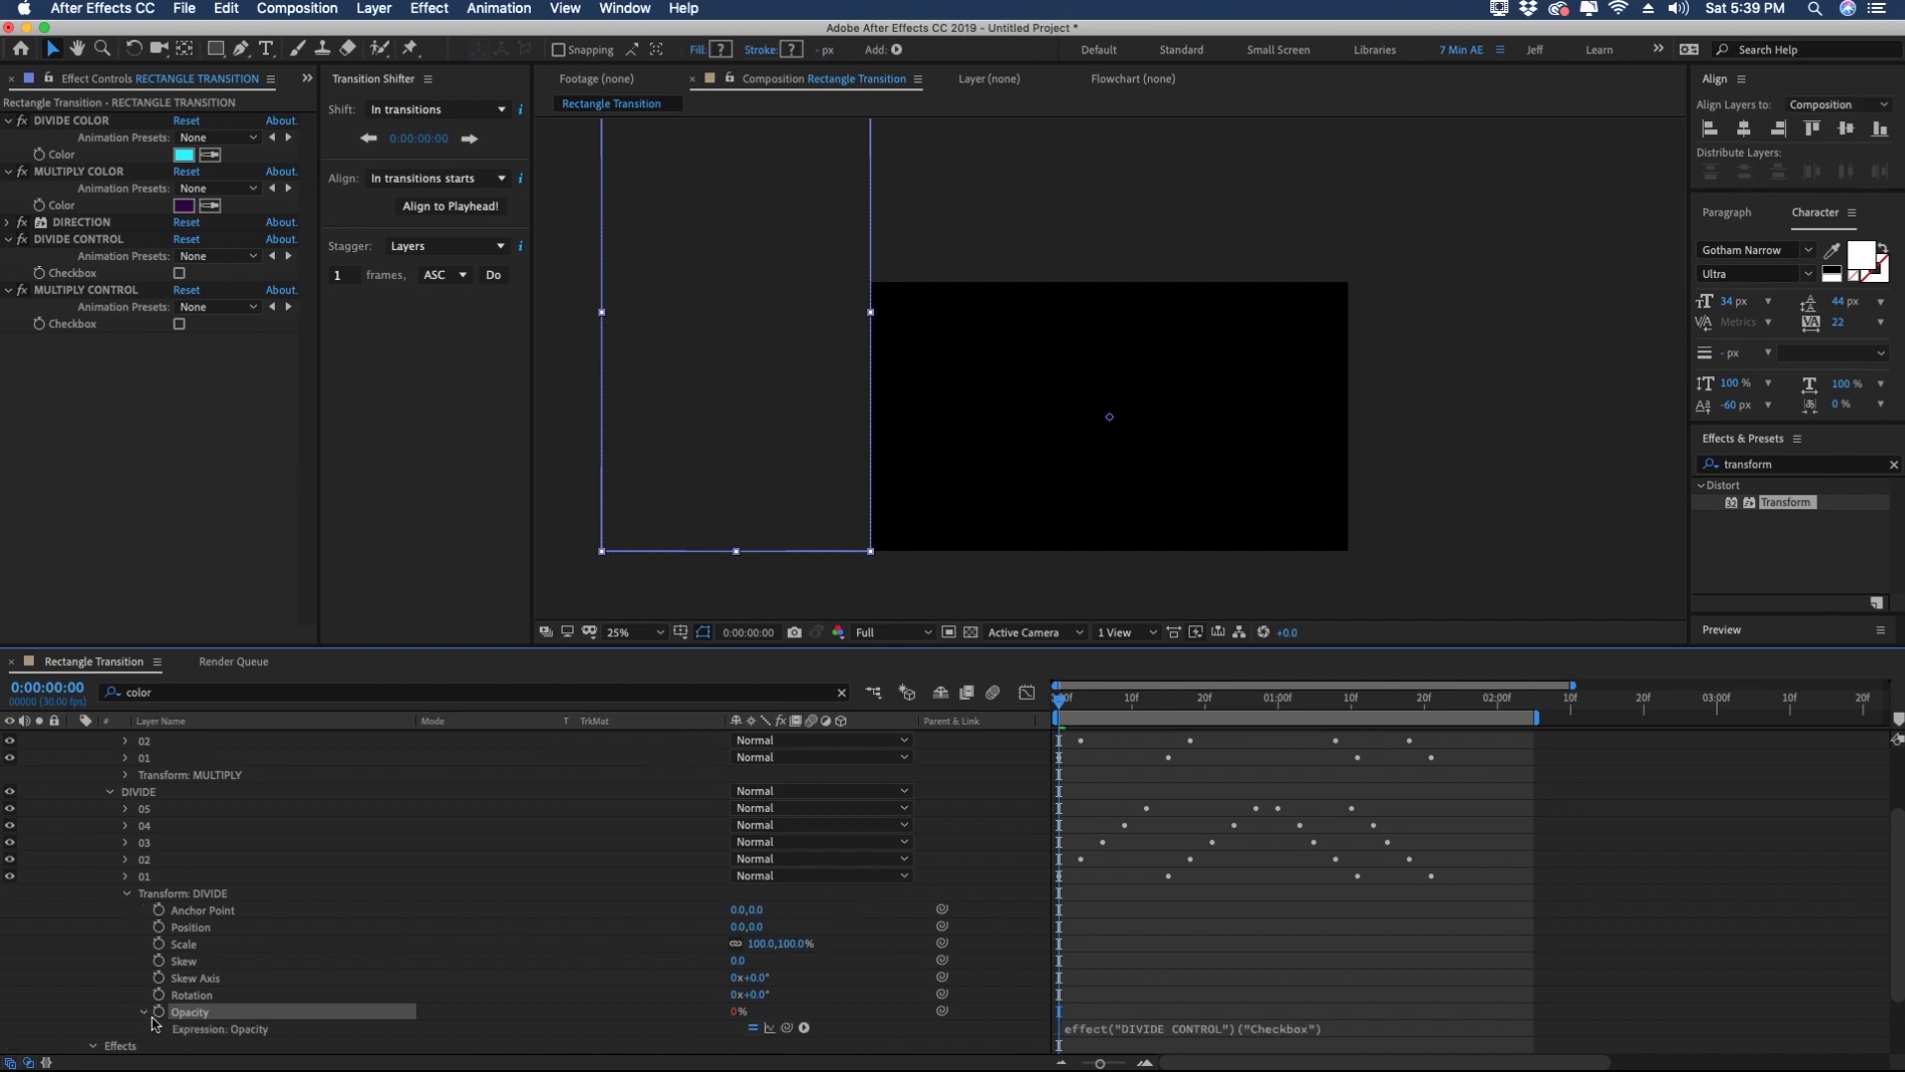
{"action": "left_click", "coordinate": [1341, 1028]}
{"action": "type", "text": "*100"}
{"action": "left_click", "coordinate": [985, 869]}
Step: Enable the DIVIDE CONTROL checkbox and preview the transition's opening up to frame 6
{"action": "key", "text": "space"}
{"action": "left_click", "coordinate": [180, 275]}
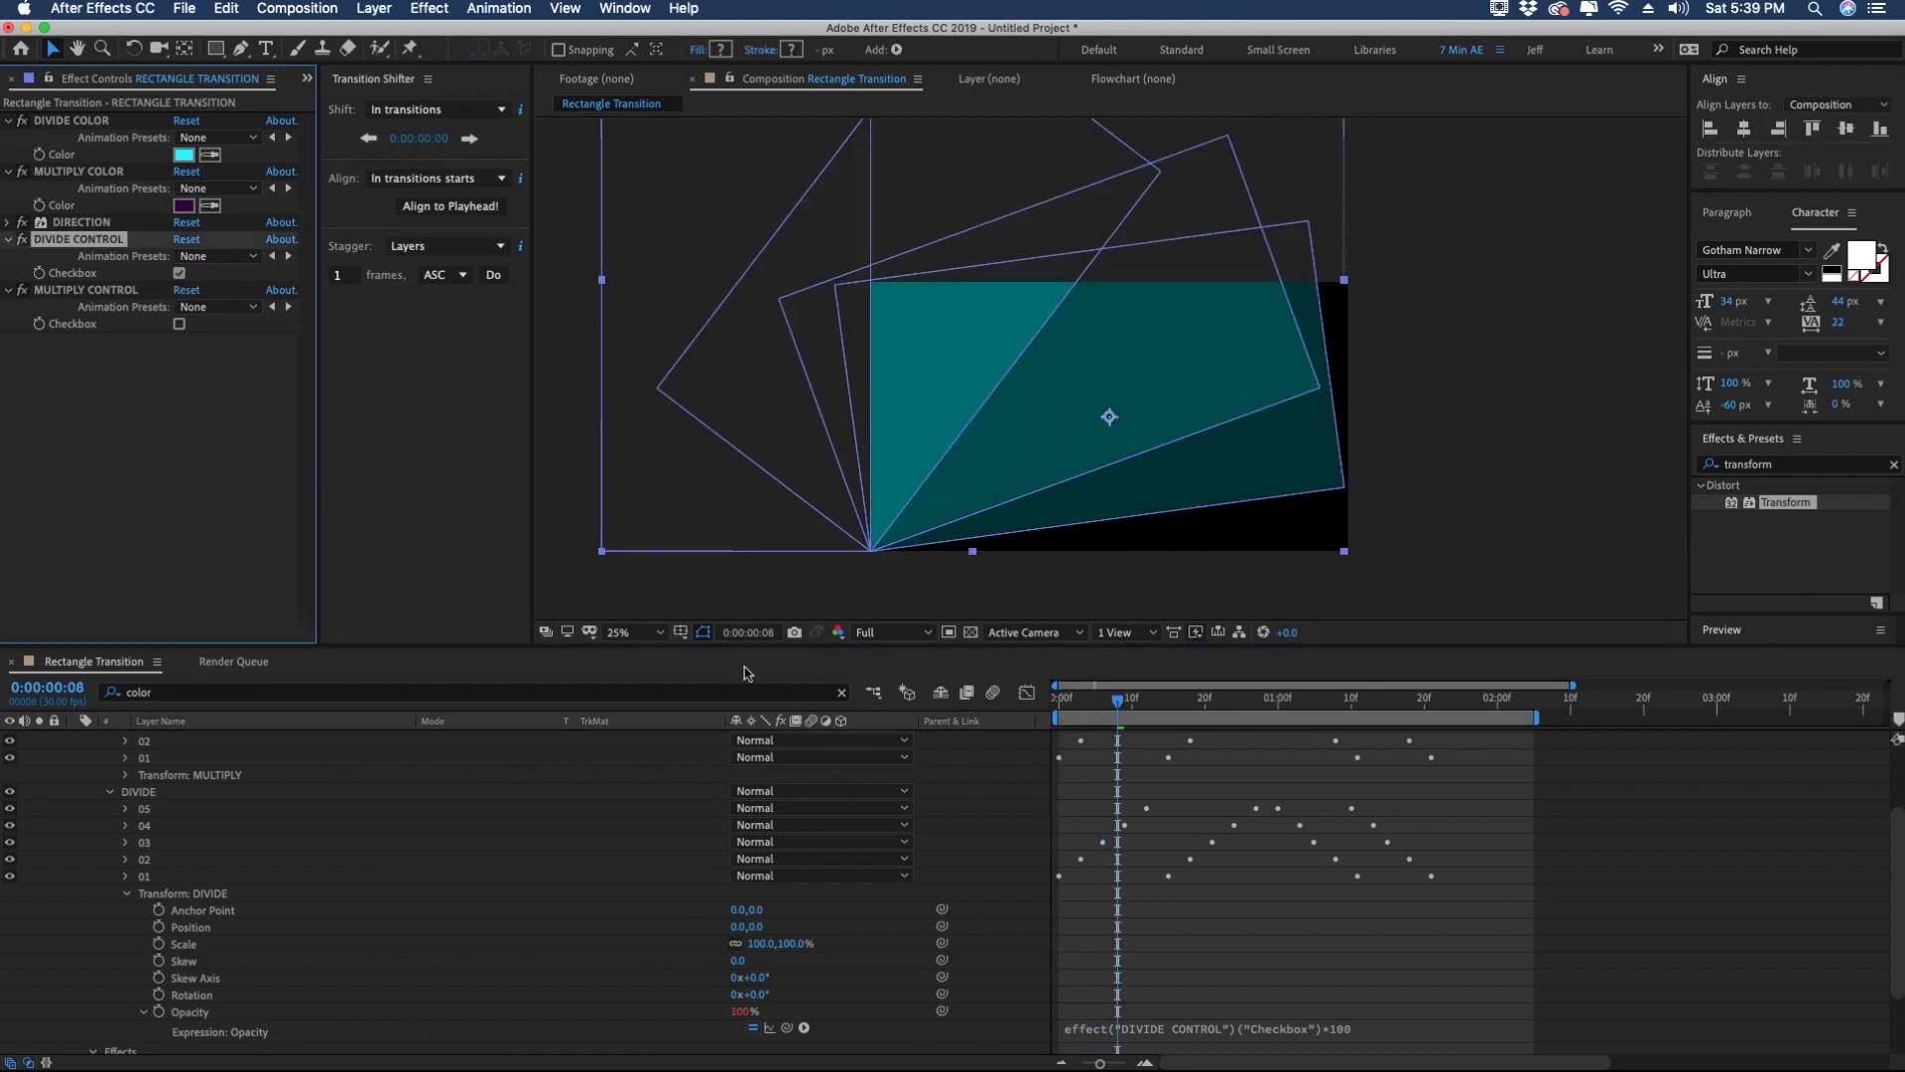
{"action": "left_click_drag", "start_coordinate": [1099, 702], "coordinate": [1103, 707]}
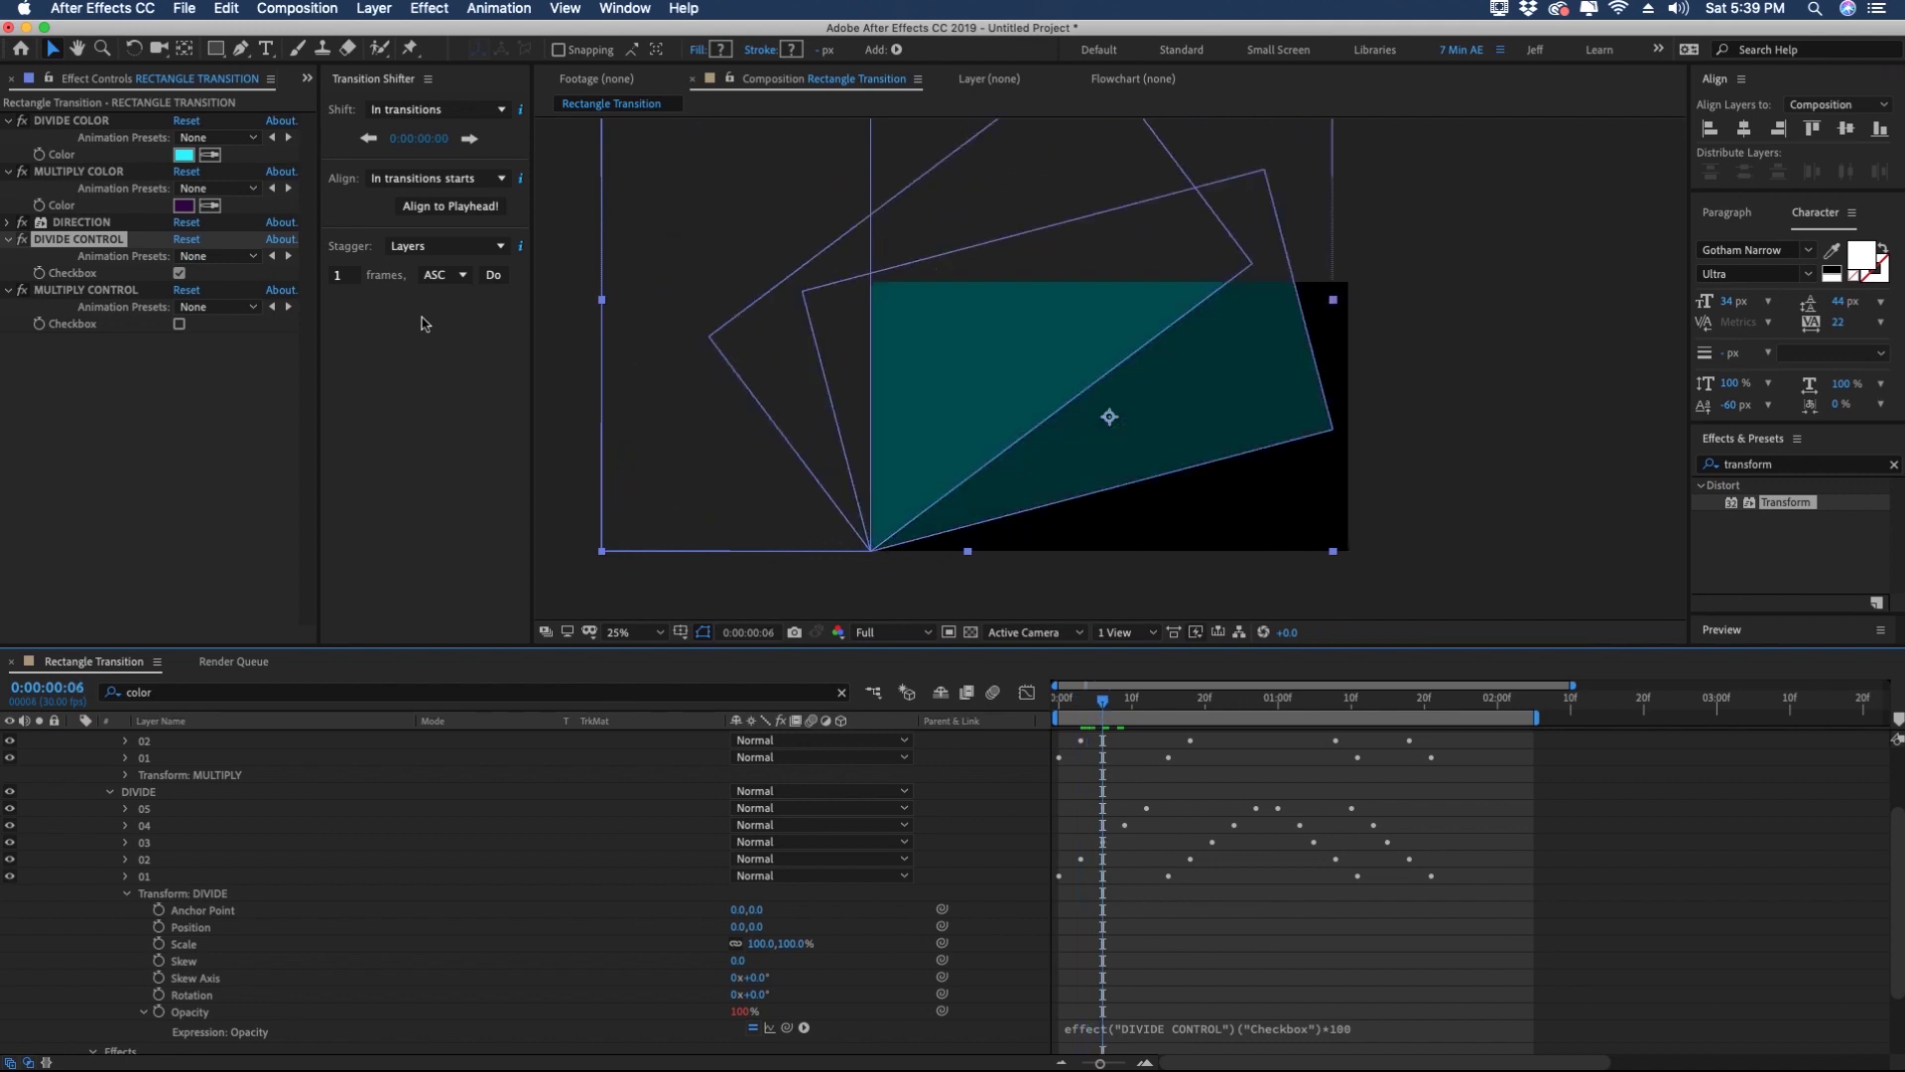
Step: Disable the DIVIDE CONTROL checkbox, enable the MULTIPLY CONTROL checkbox, and scrub the transition to frame 16
{"action": "left_click", "coordinate": [179, 274]}
{"action": "left_click", "coordinate": [179, 323]}
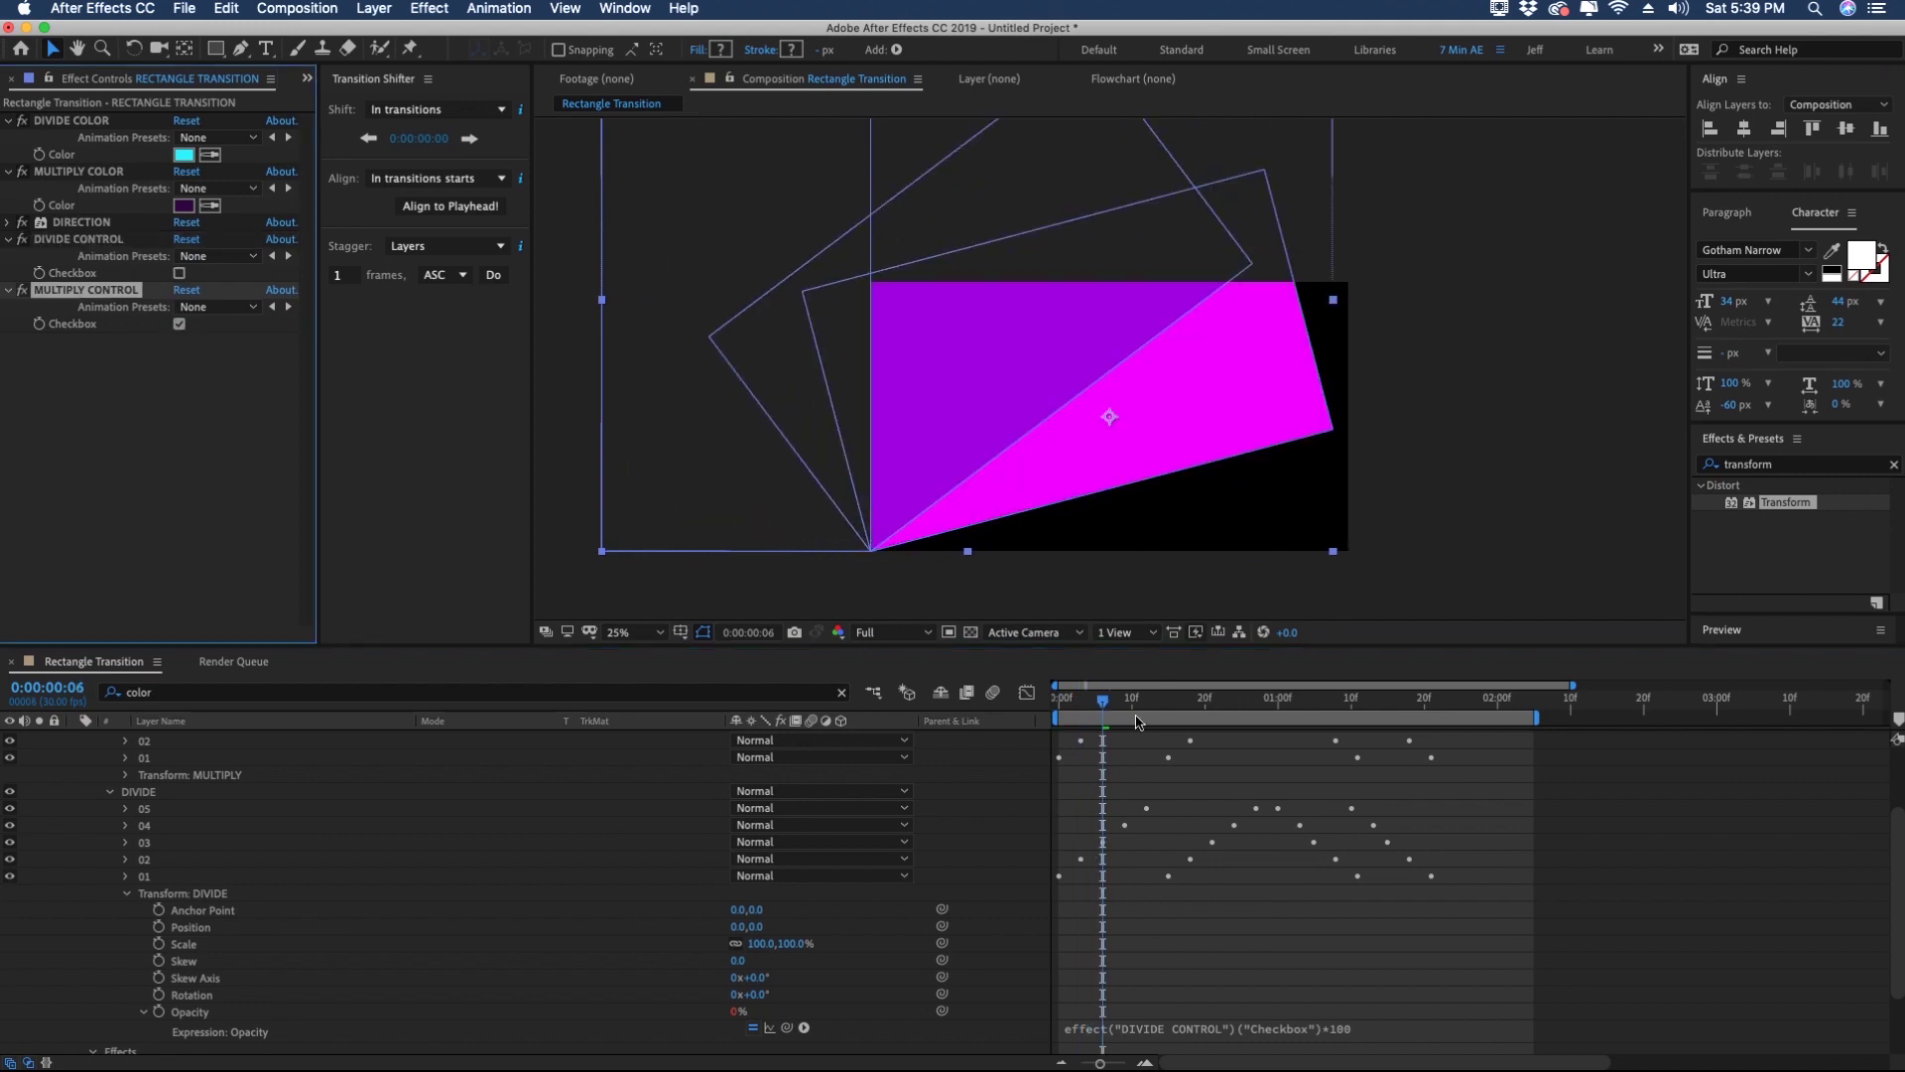
{"action": "left_click_drag", "start_coordinate": [1116, 706], "coordinate": [1176, 706]}
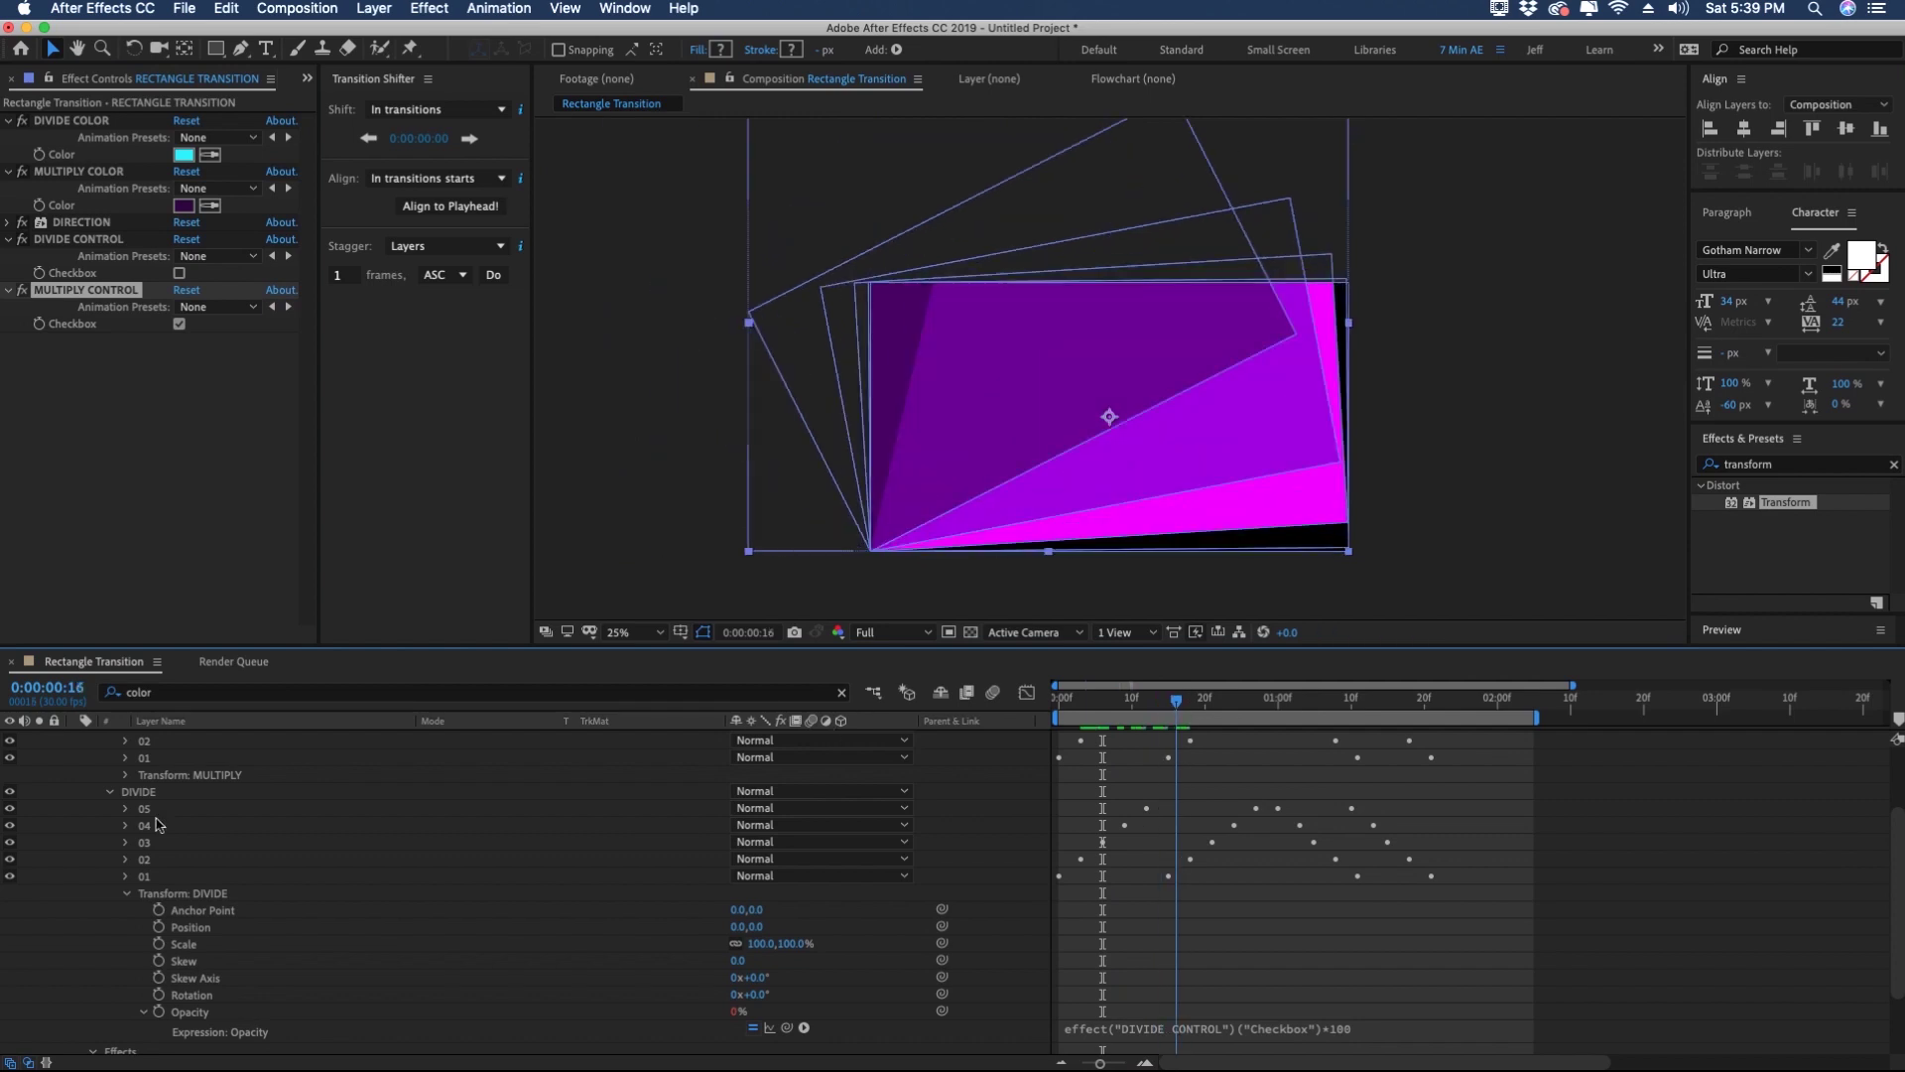
Step: Collapse the MULTIPLY and DIVIDE groups and review the properties of the DIRECTION effect
{"action": "scroll", "coordinate": [96, 801], "scroll_direction": "up", "scroll_amount": 3}
{"action": "left_click", "coordinate": [109, 772]}
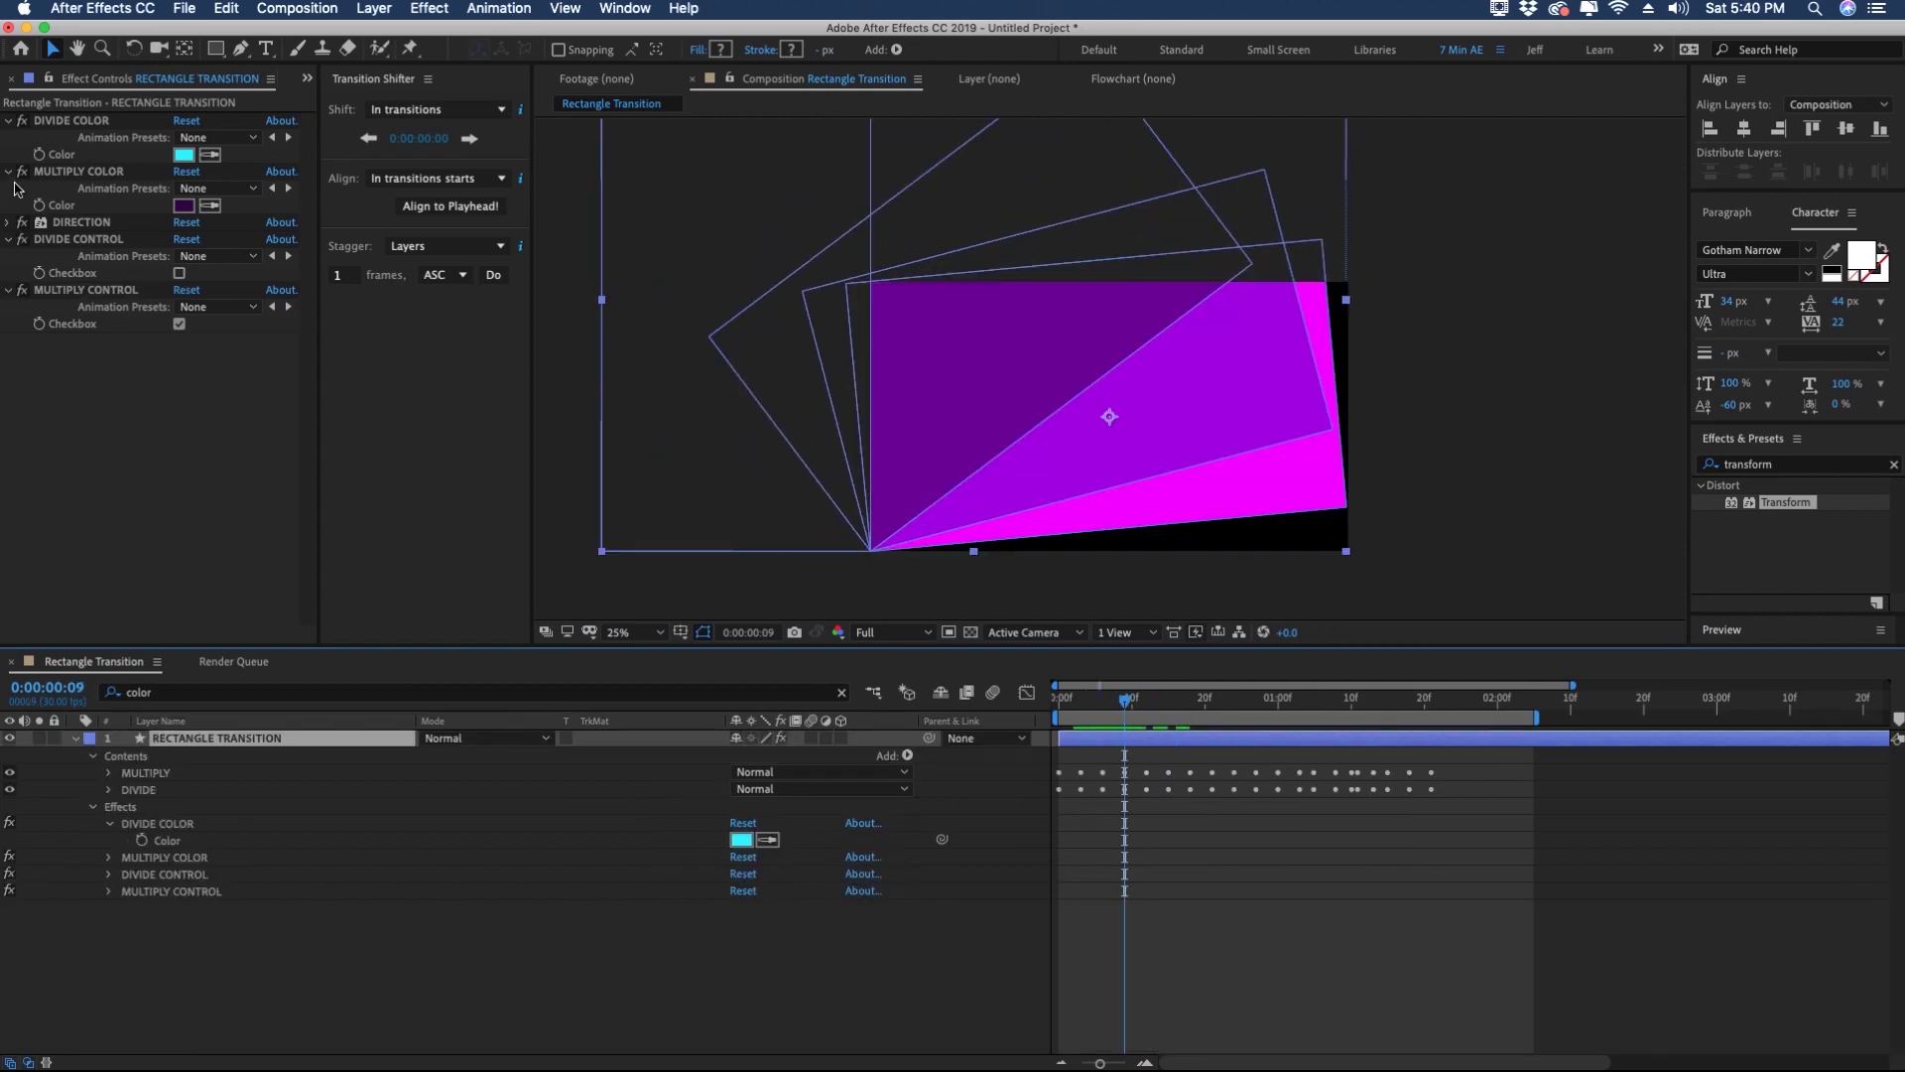
{"action": "left_click", "coordinate": [9, 222]}
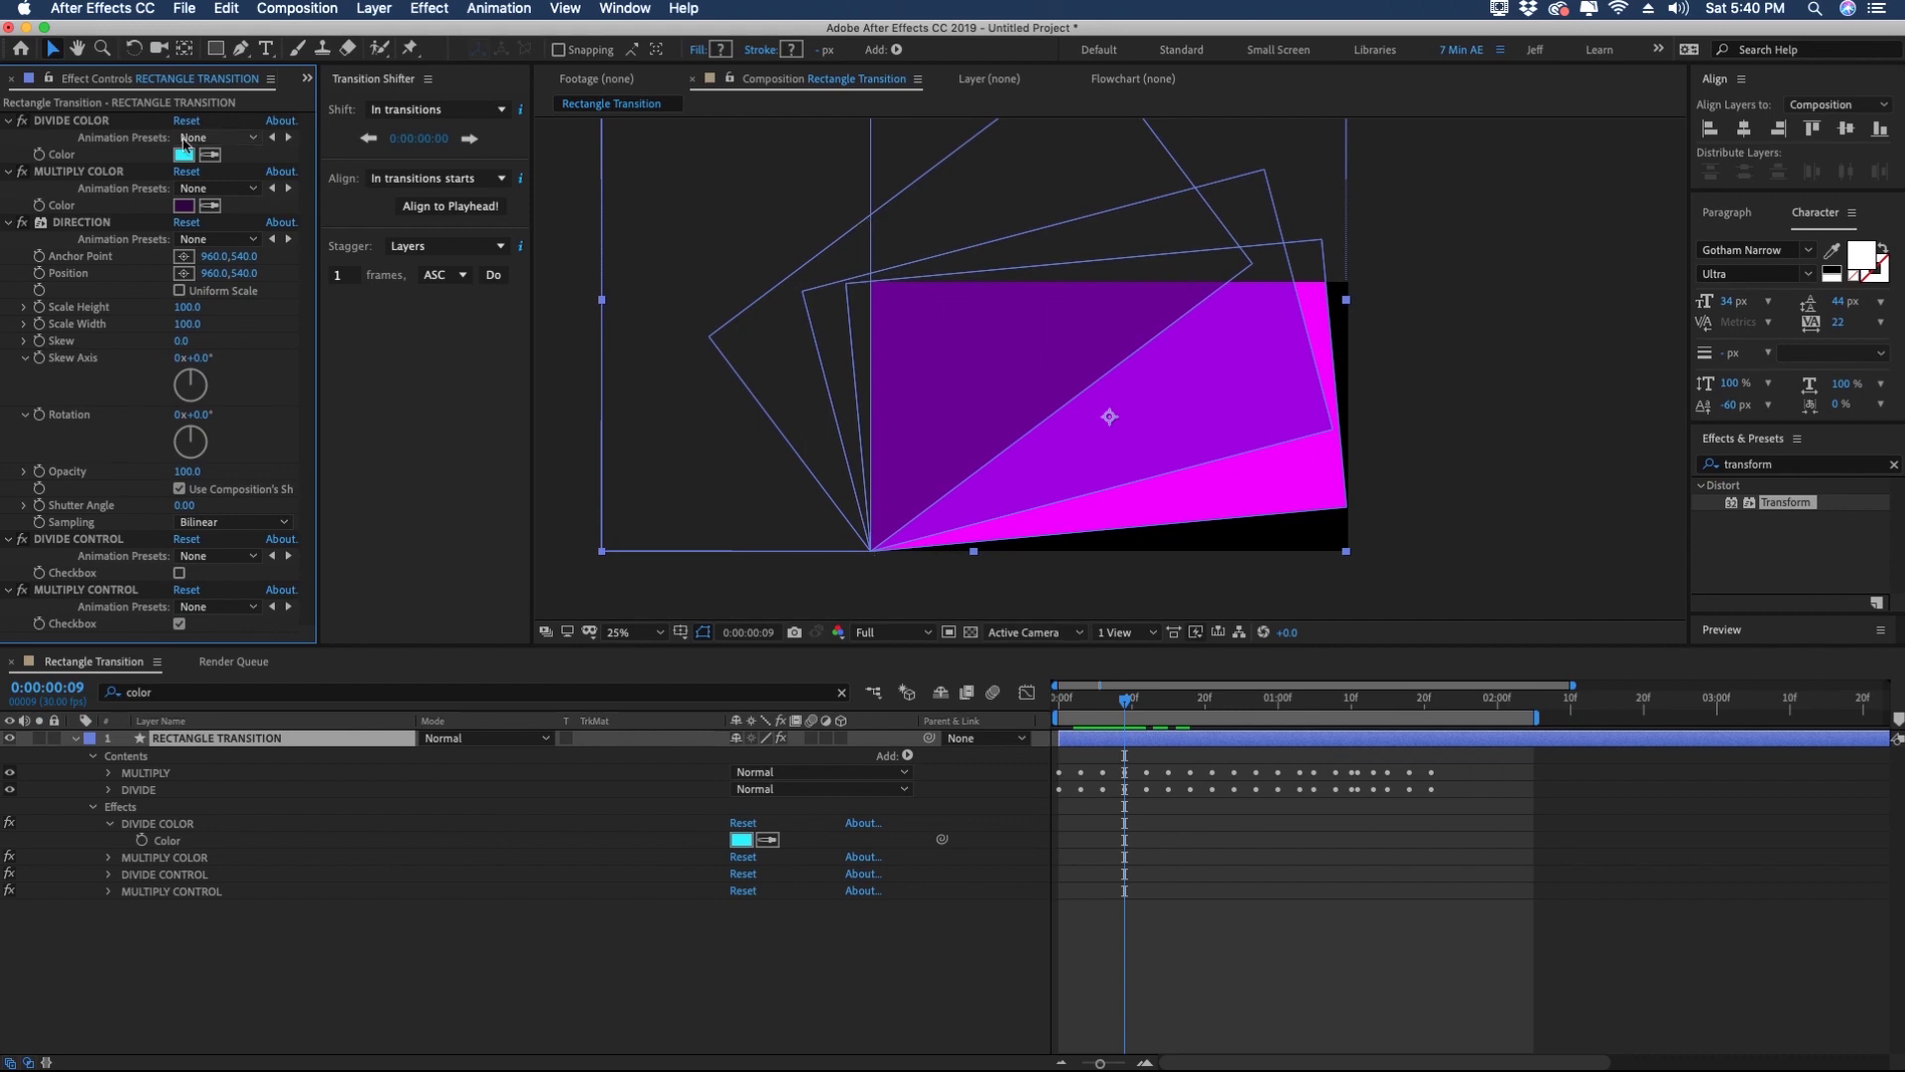
{"action": "left_click", "coordinate": [9, 223]}
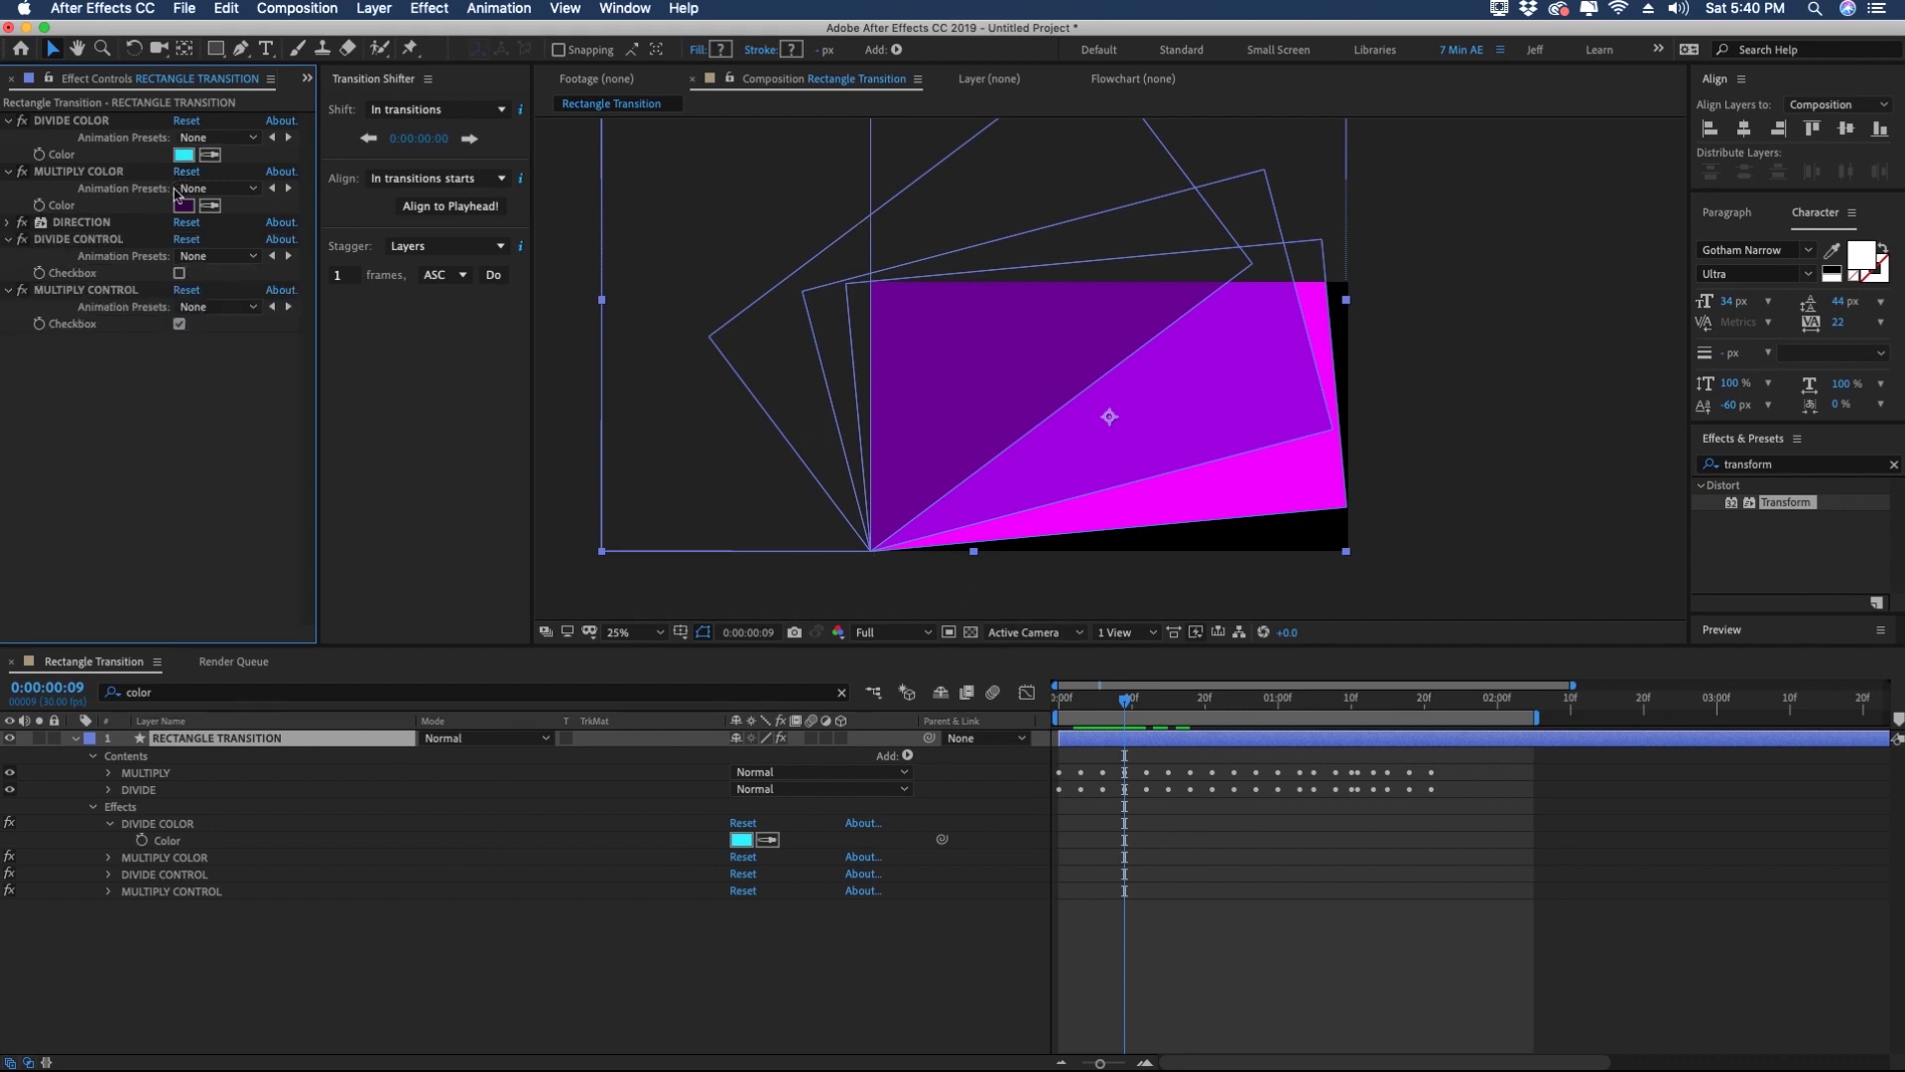
Step: Change the DIVIDE COLOR effect's Color to bright green and scrub from the start to frame 17 to check it
{"action": "left_click", "coordinate": [187, 158]}
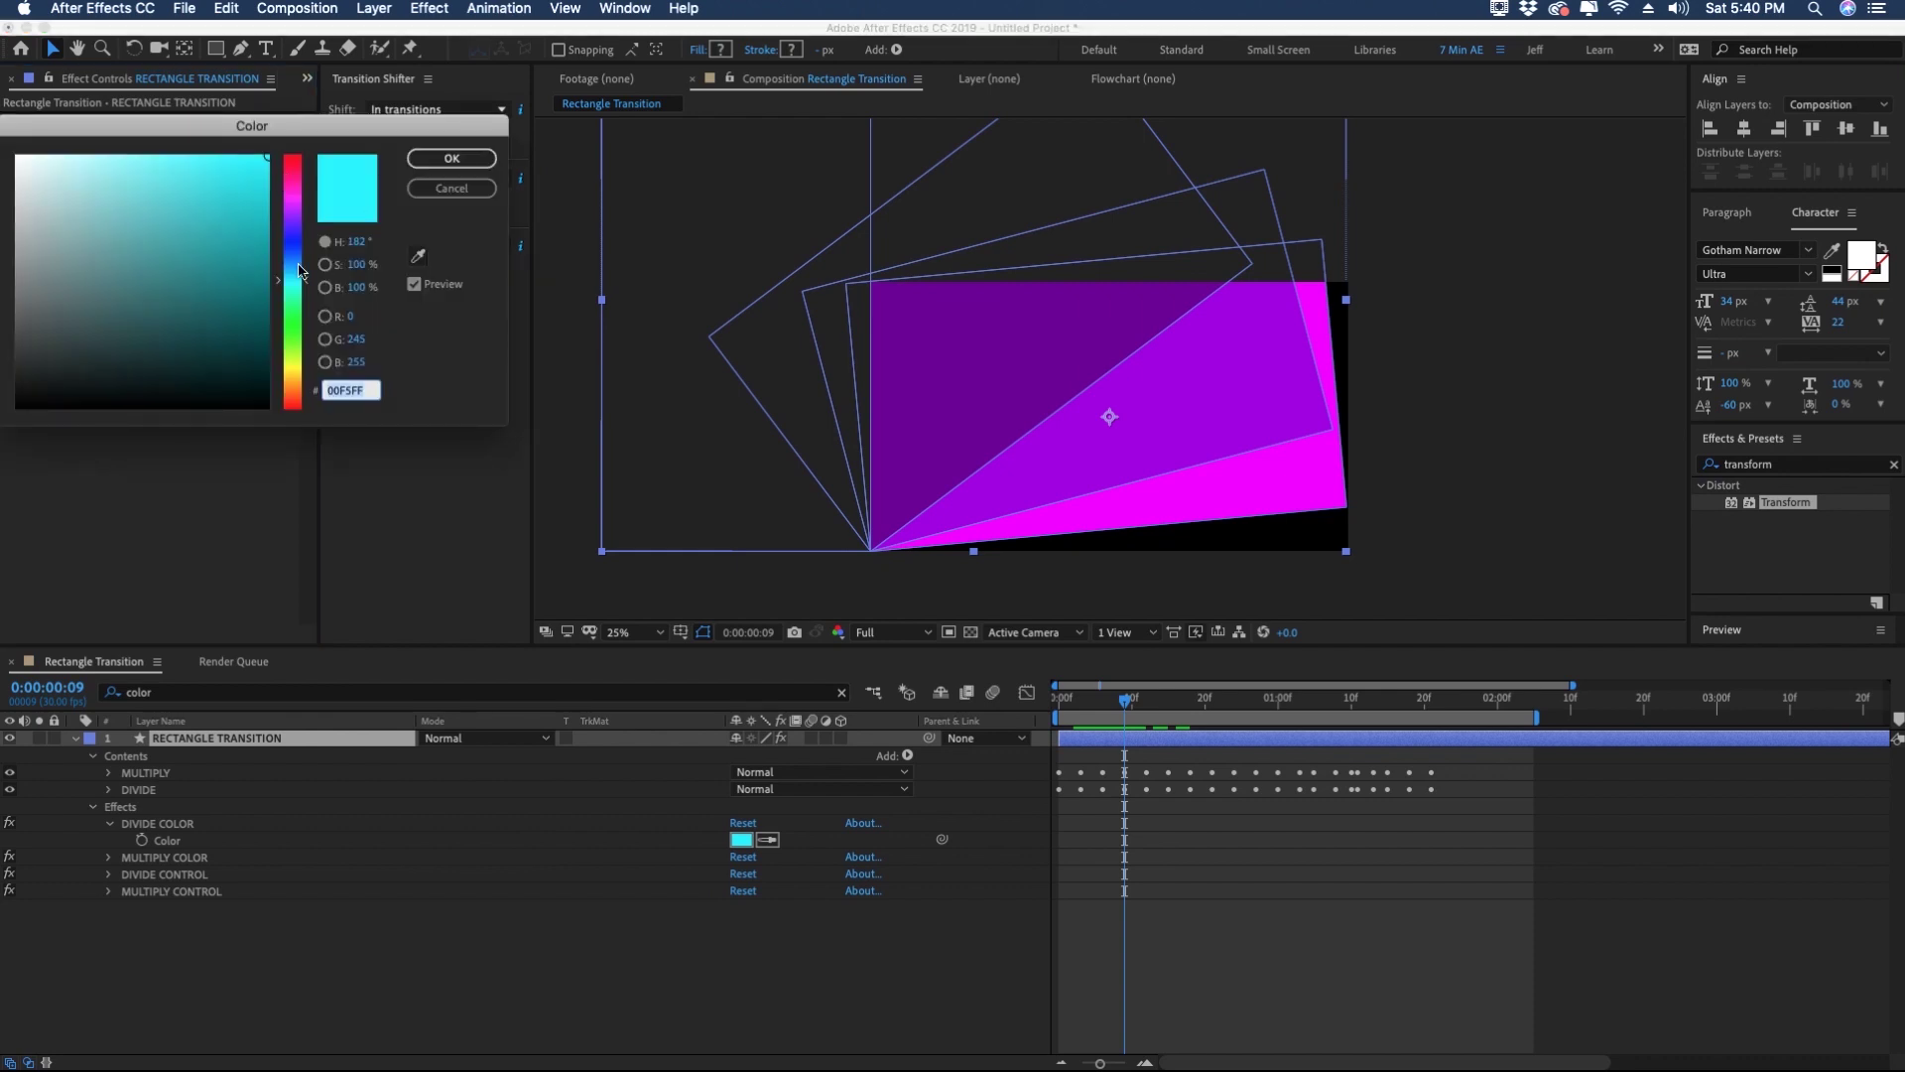
{"action": "left_click", "coordinate": [292, 324]}
{"action": "left_click", "coordinate": [452, 160]}
{"action": "key", "text": "Home"}
{"action": "left_click_drag", "start_coordinate": [1062, 702], "coordinate": [1183, 714]}
Step: Select the Contents, Effects and Transform of the RECTANGLE TRANSITION layer and start saving them as an animation preset
{"action": "left_click", "coordinate": [77, 740]}
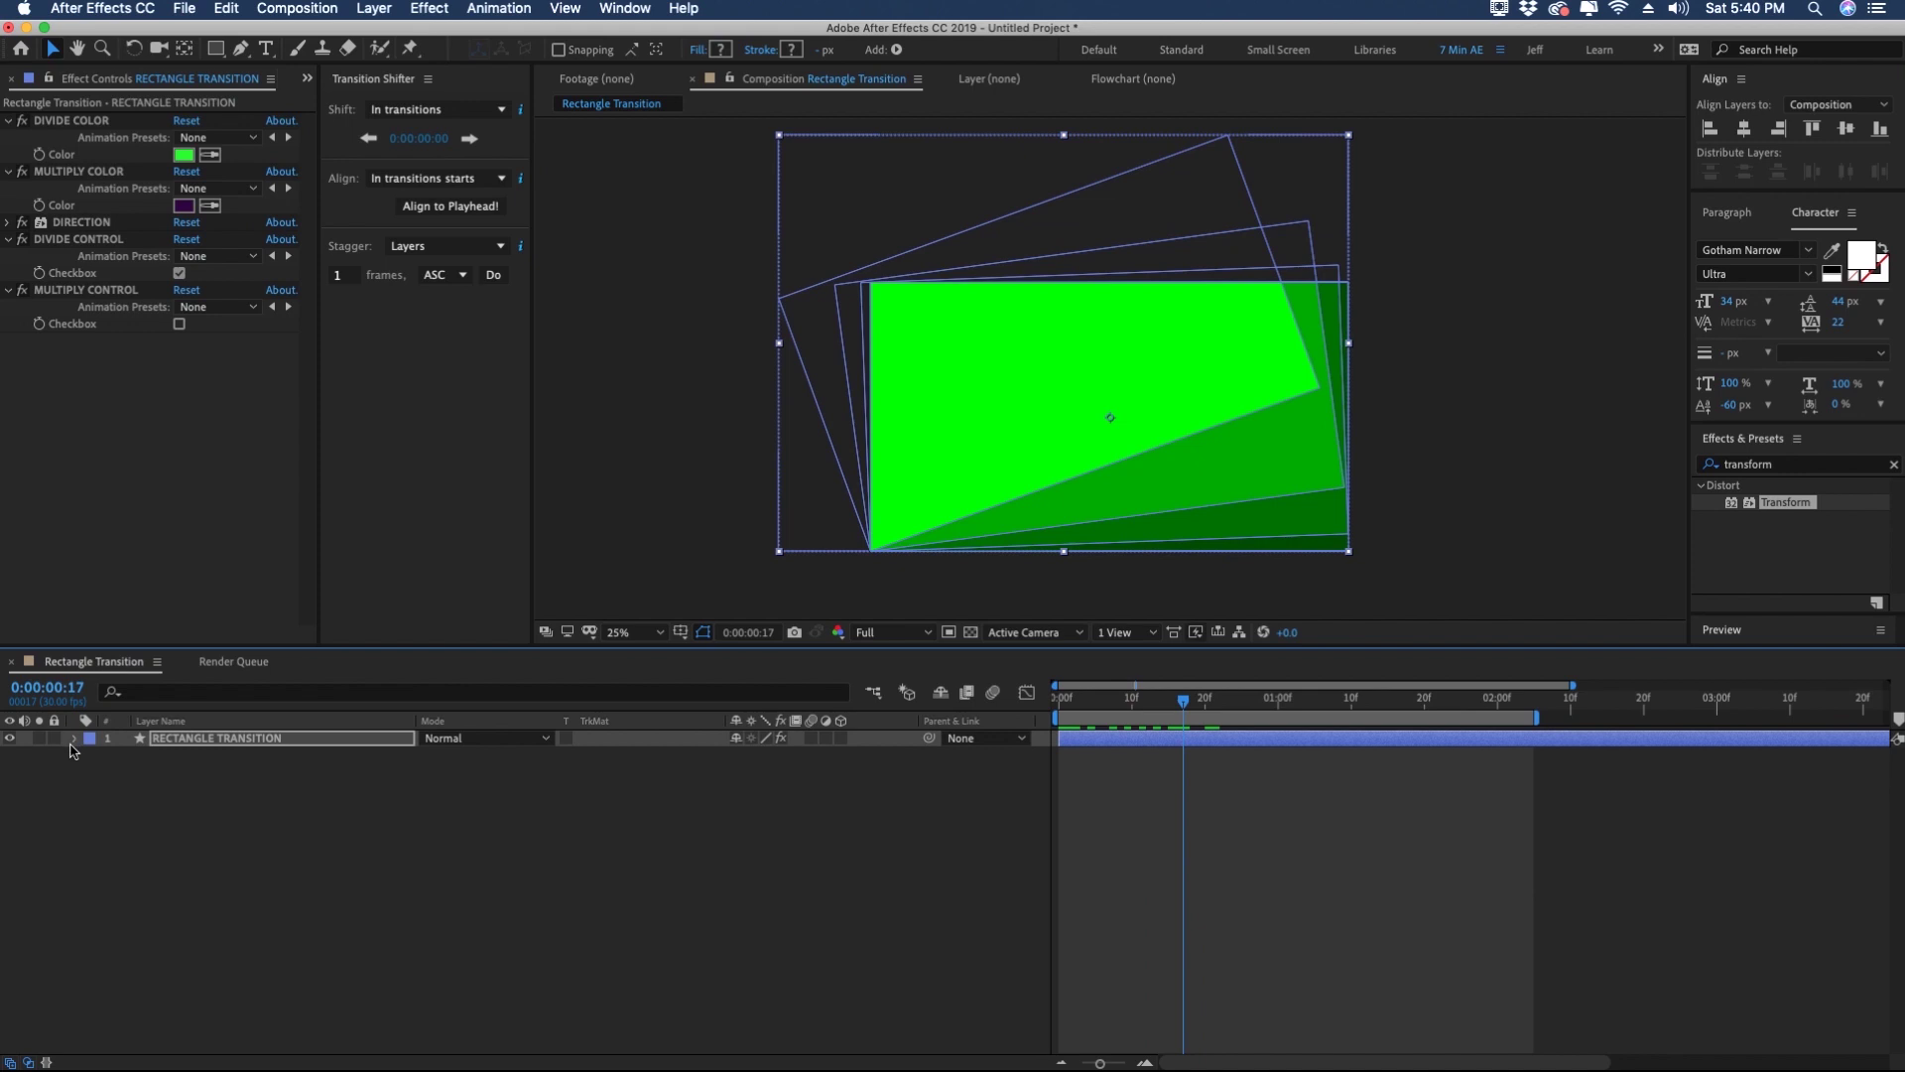
{"action": "left_click", "coordinate": [75, 739]}
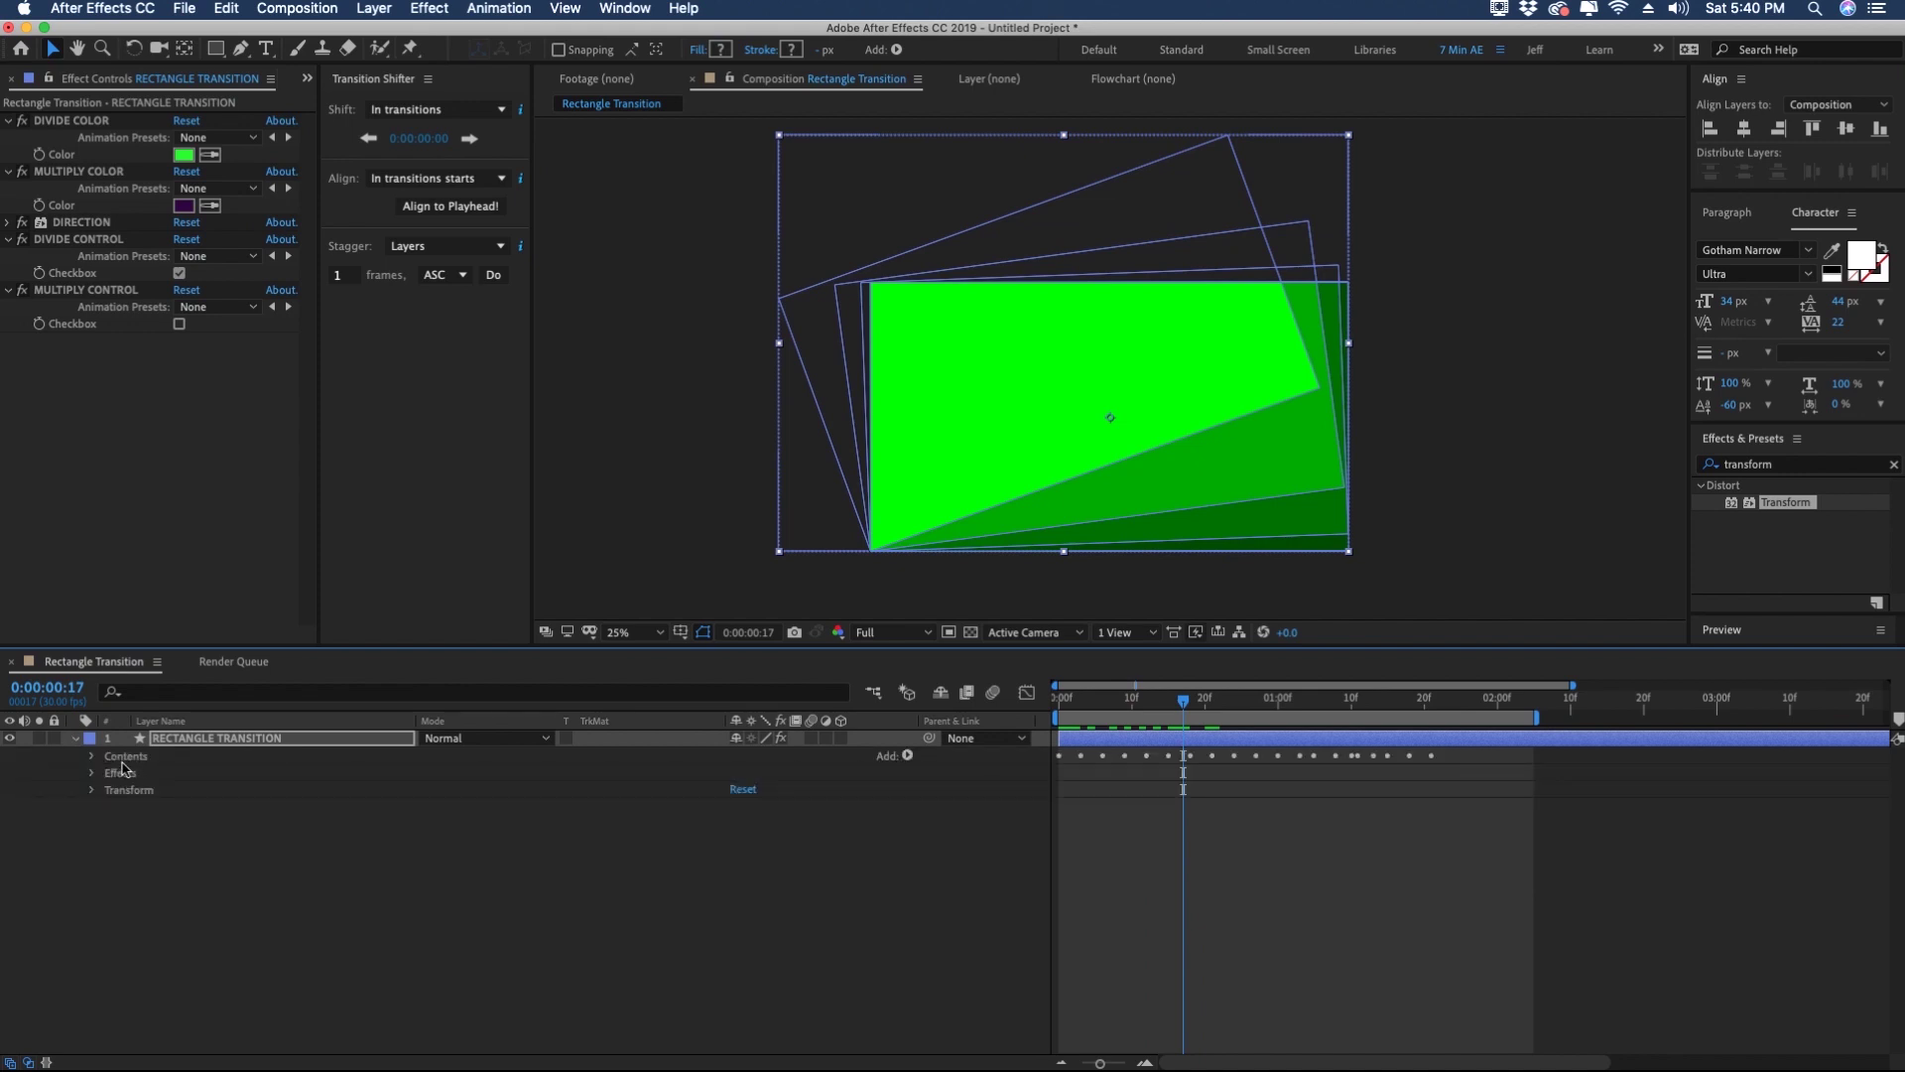
{"action": "left_click", "coordinate": [122, 761]}
{"action": "left_click", "coordinate": [126, 791], "text": "shift"}
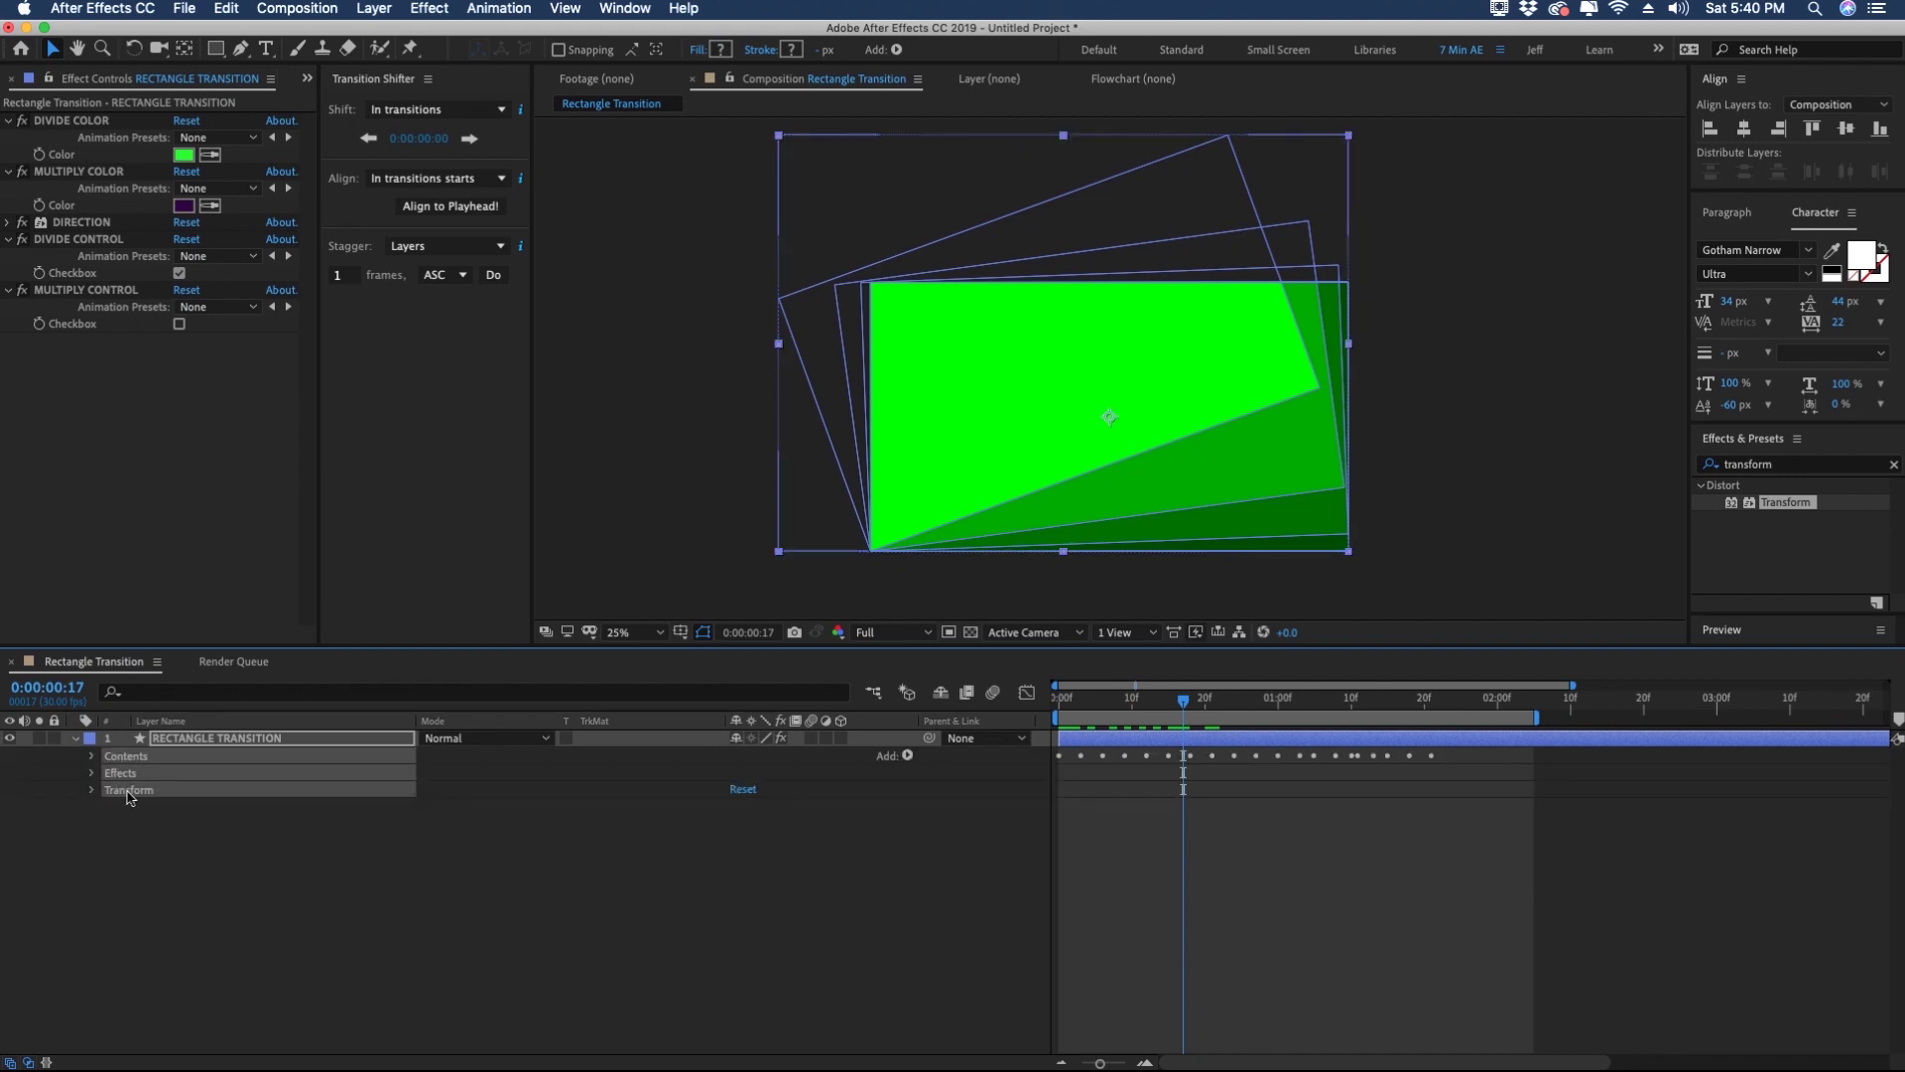
{"action": "left_click", "coordinate": [496, 9]}
{"action": "left_click", "coordinate": [525, 33]}
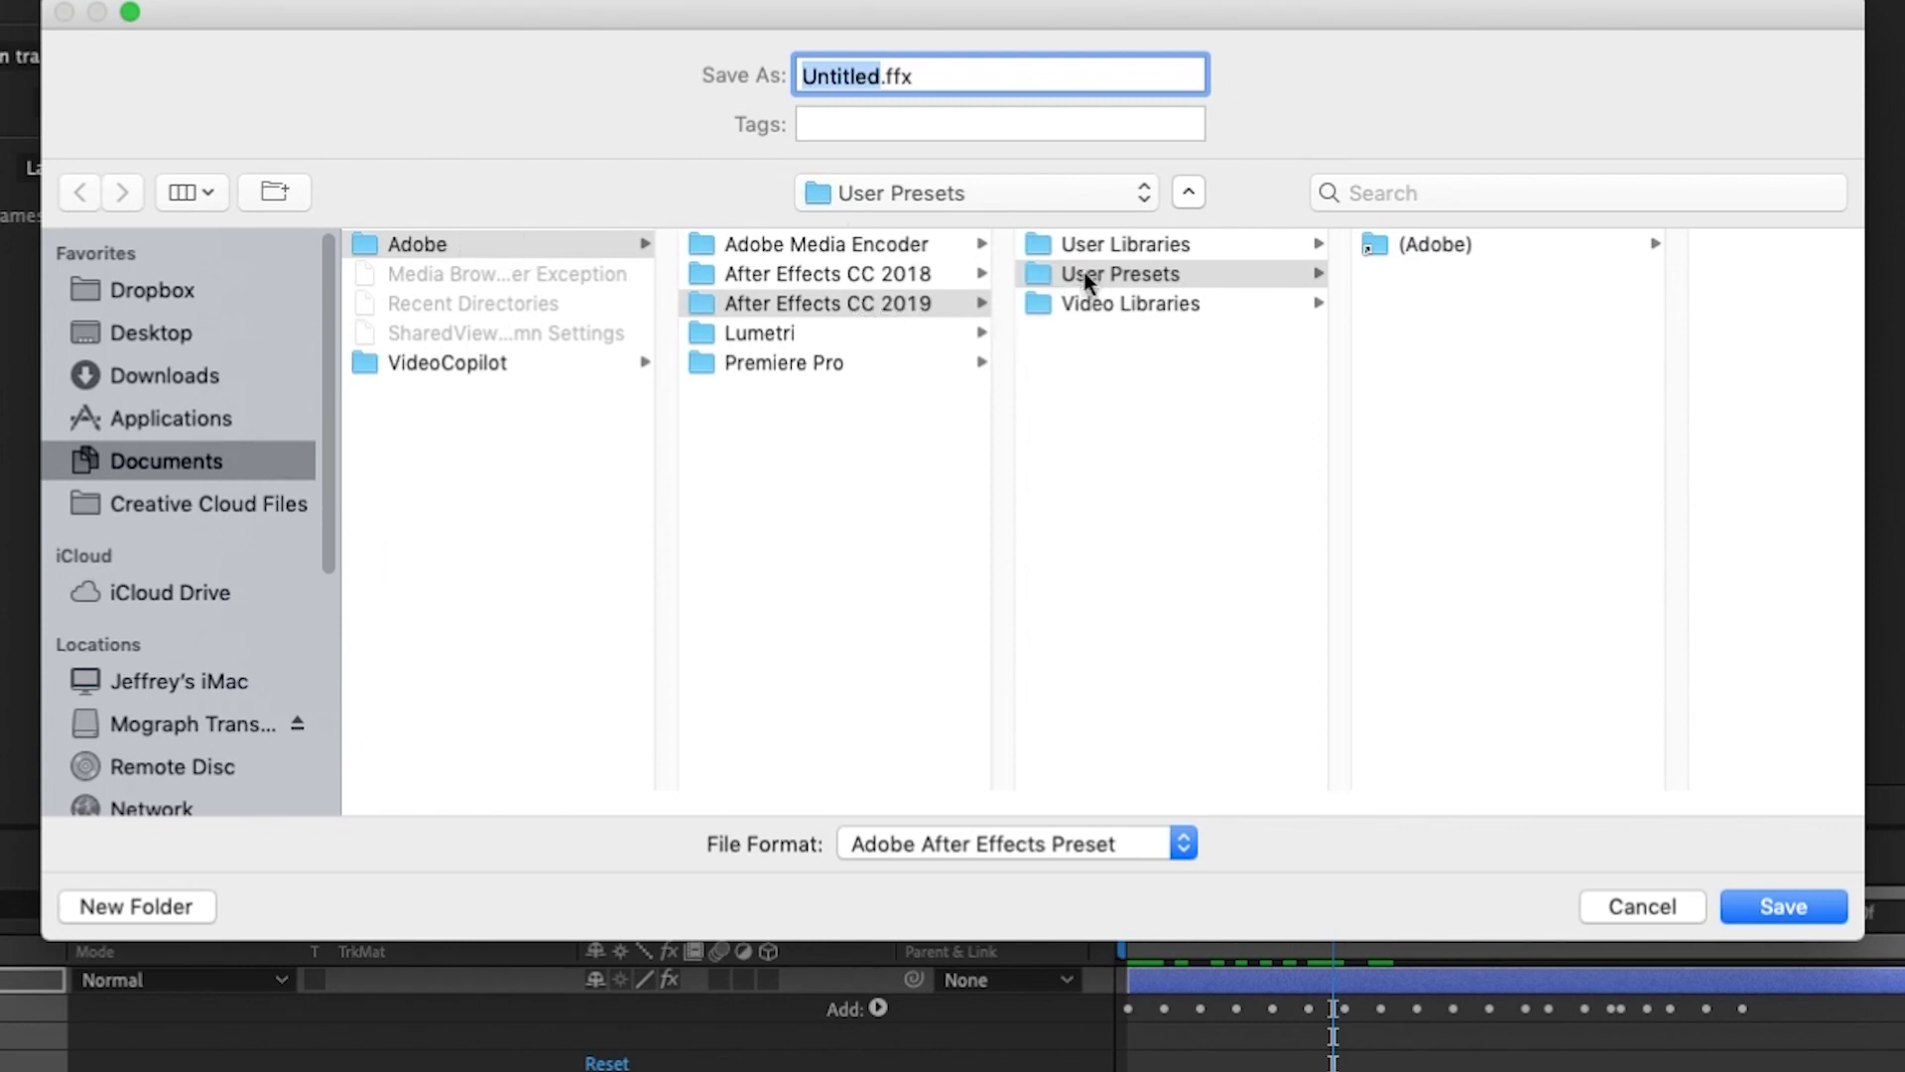
Step: Create a folder named Shape Layer Transitions inside User Presets for the animation preset
{"action": "left_click", "coordinate": [150, 905]}
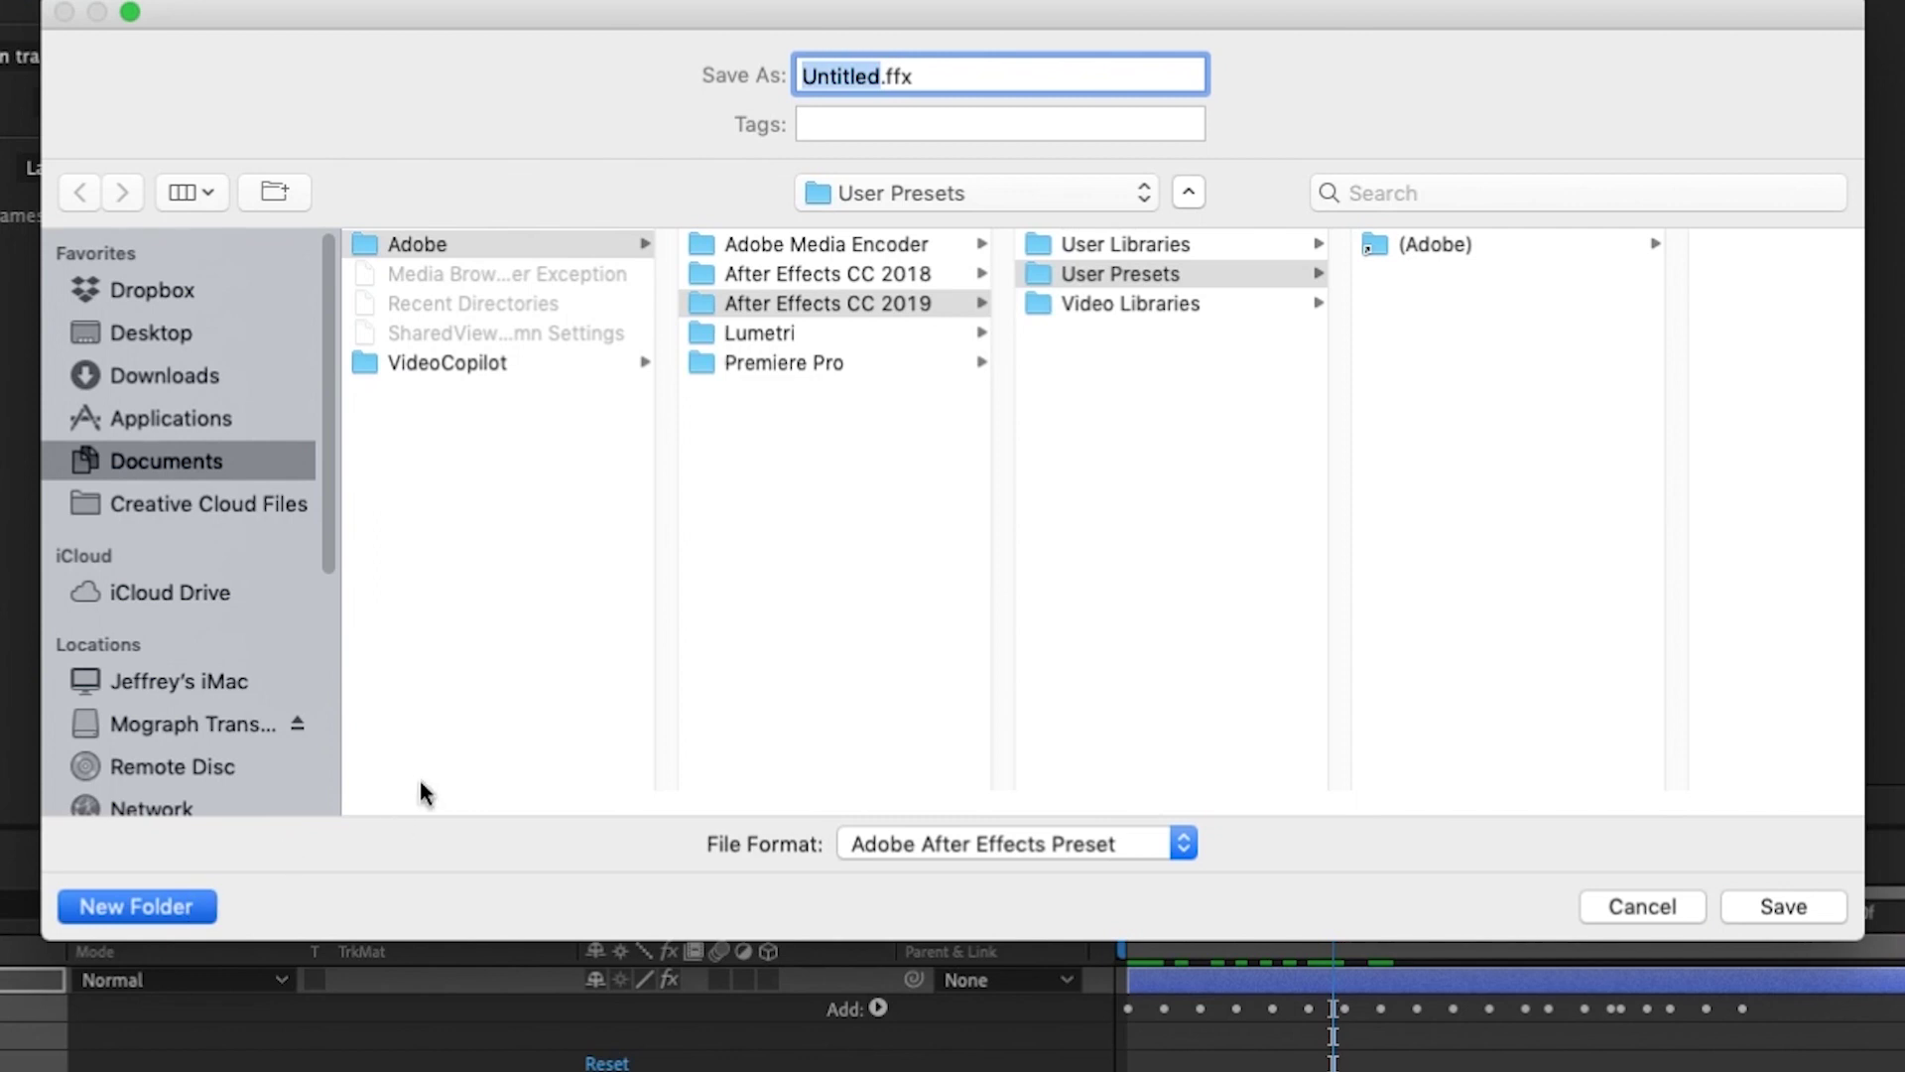
{"action": "type", "text": "Shape"}
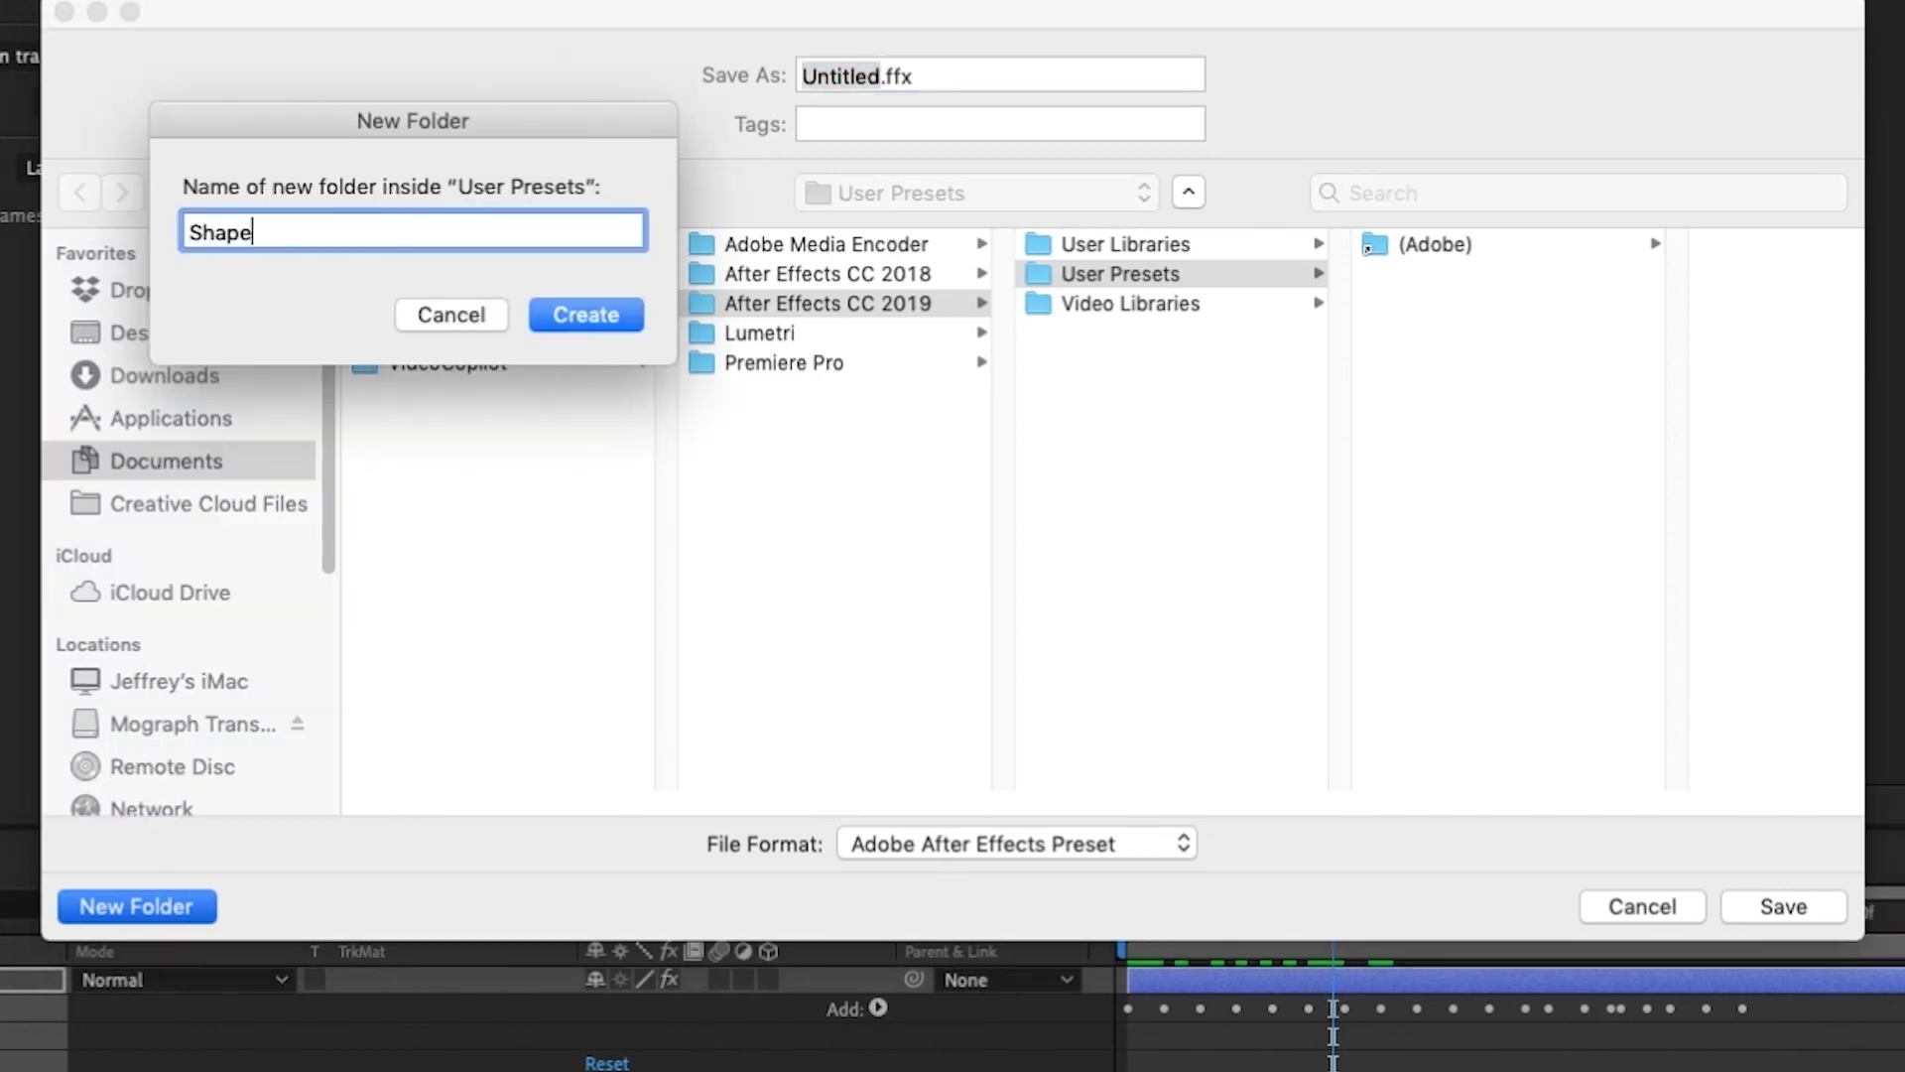
{"action": "type", "text": " Layer Transitions"}
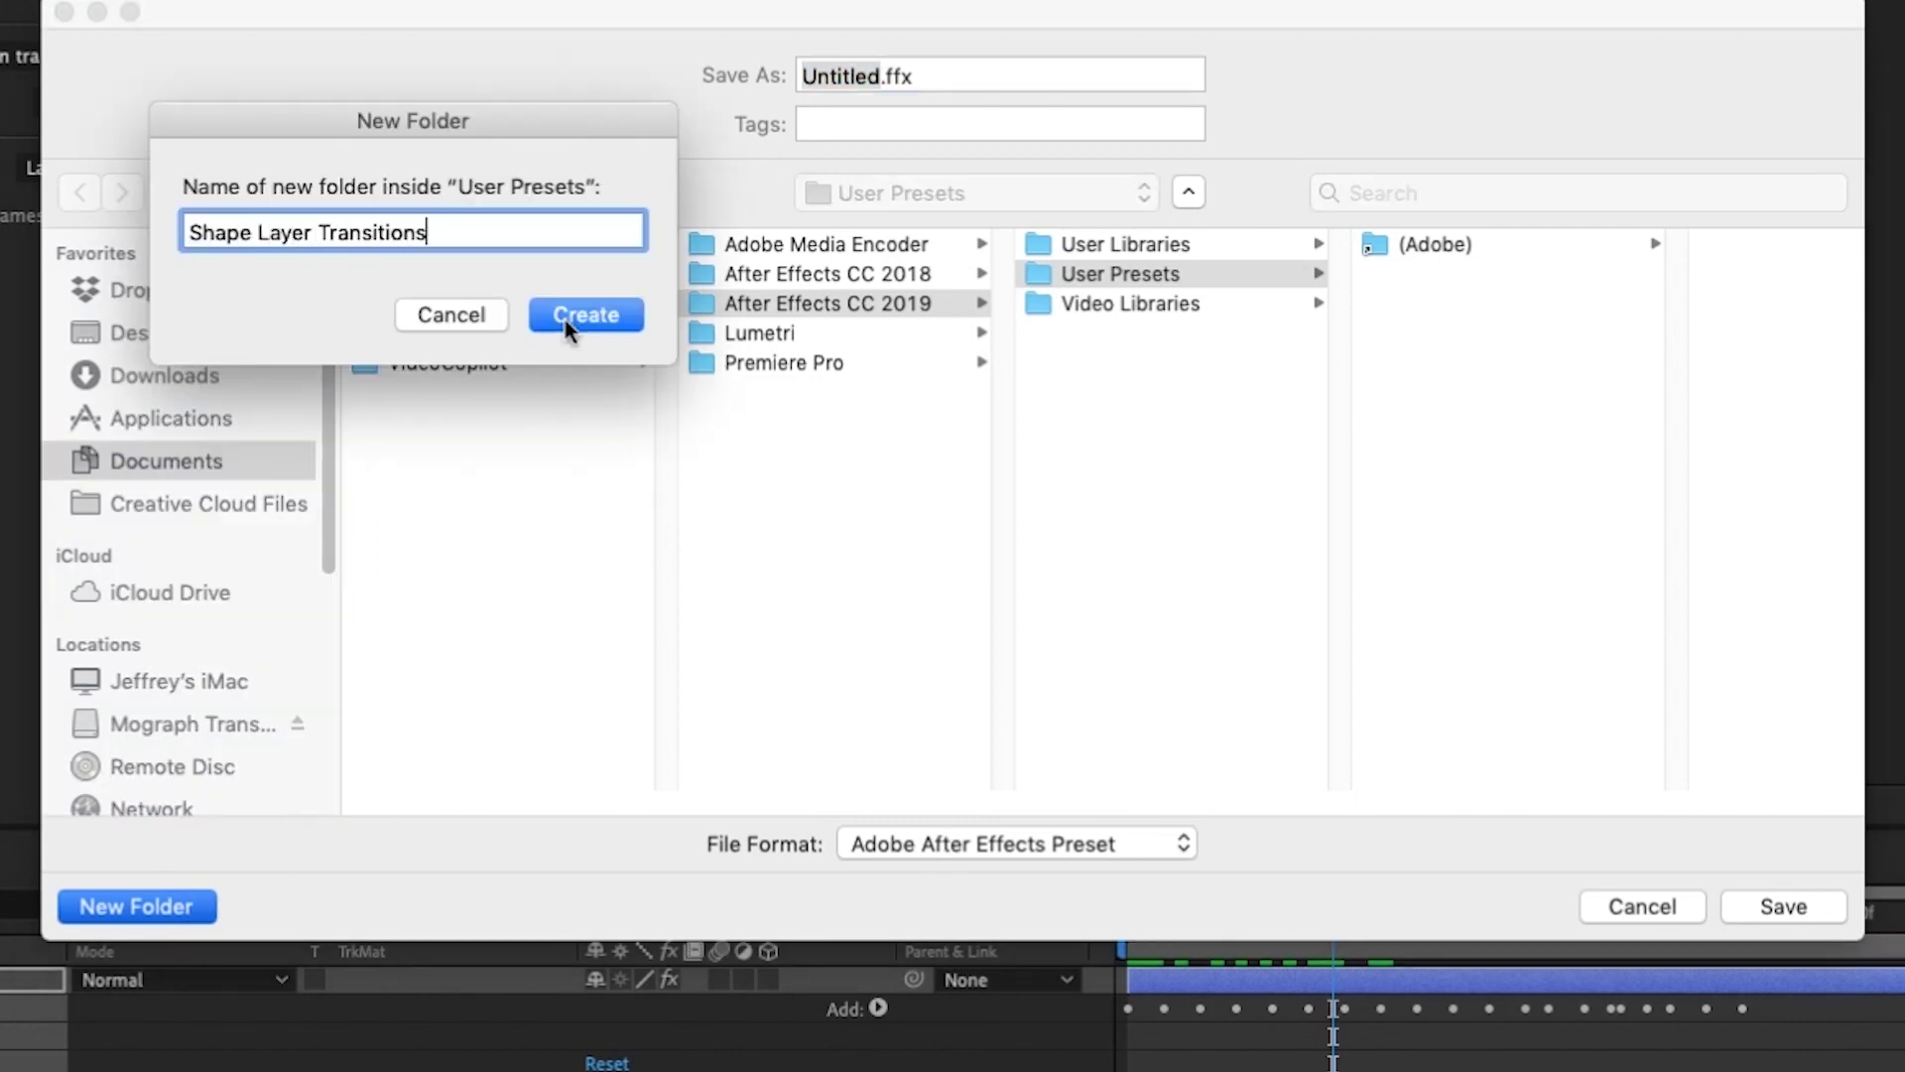
{"action": "left_click", "coordinate": [583, 315]}
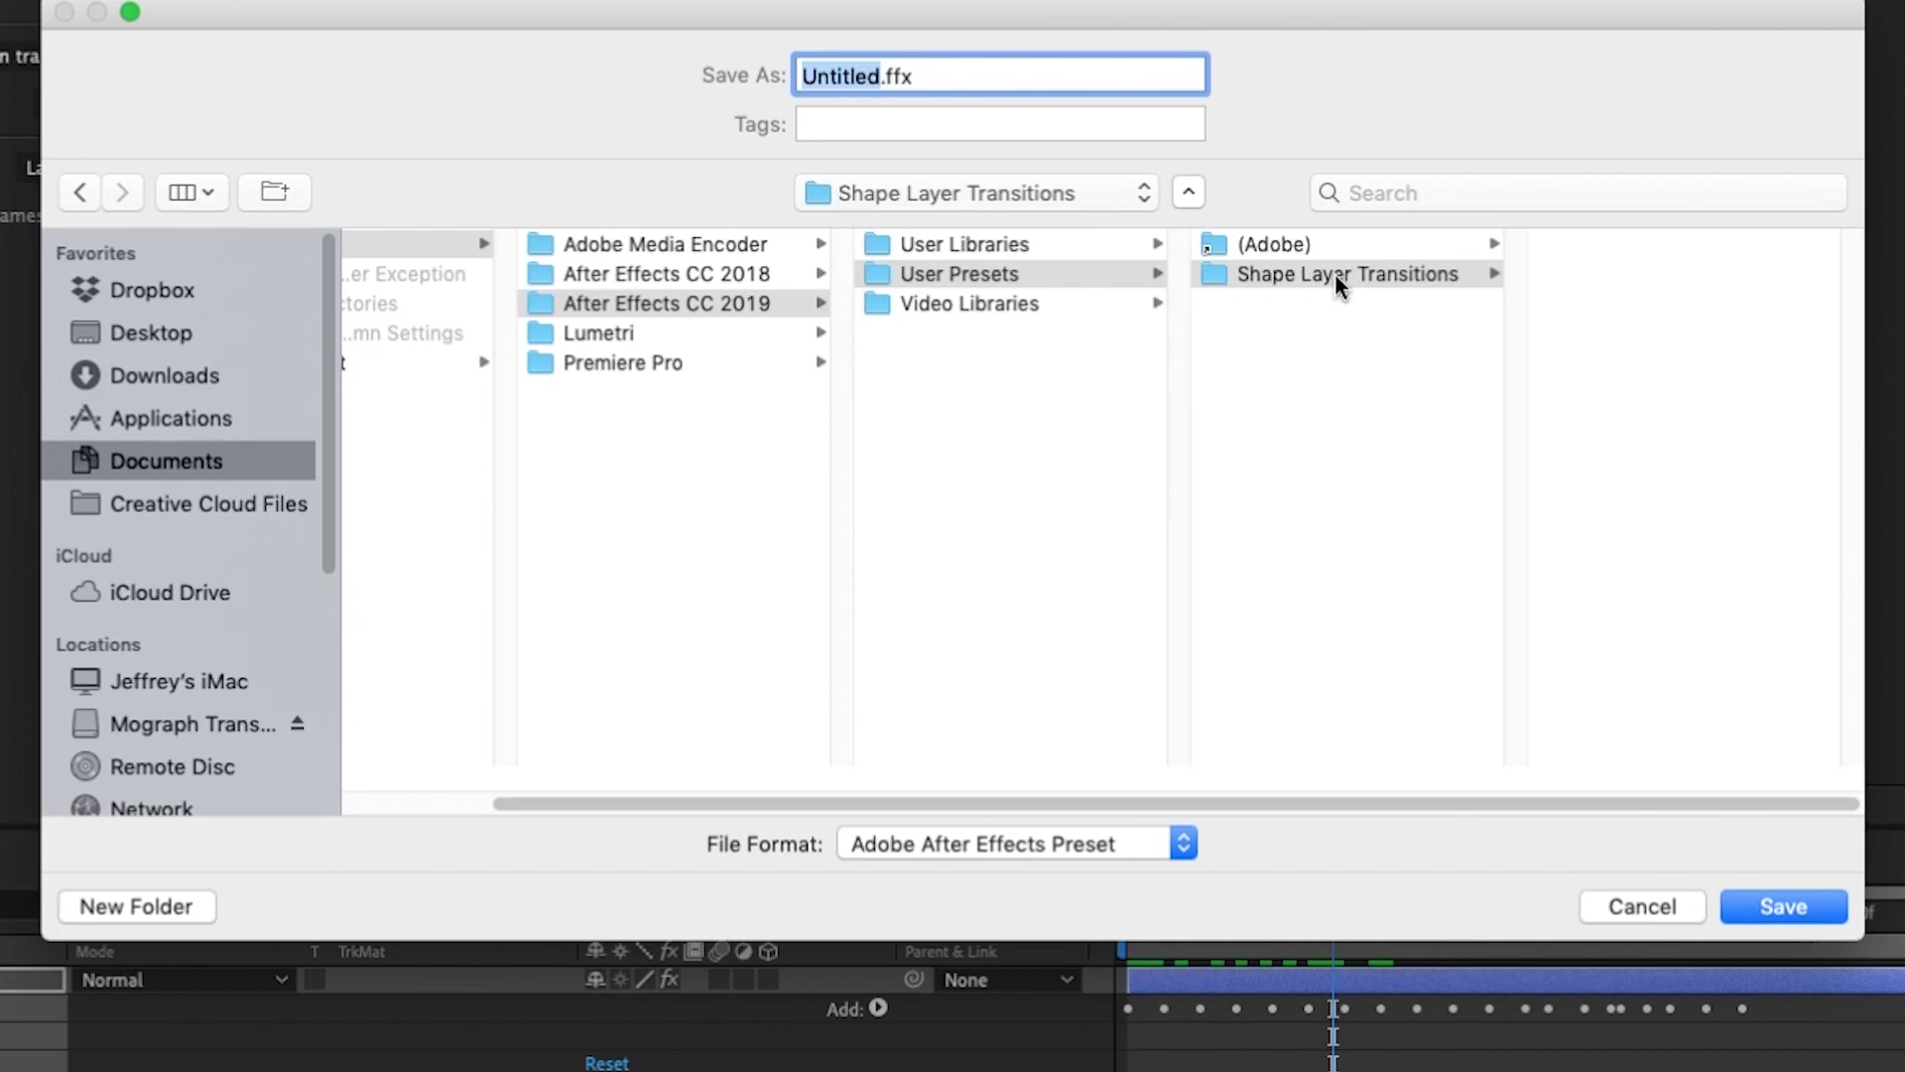
Step: Save the animation preset as Rectangle Transition_Multi-control.ffx in the Shape Layer Transitions folder
{"action": "type", "text": "Rectangle Tran"}
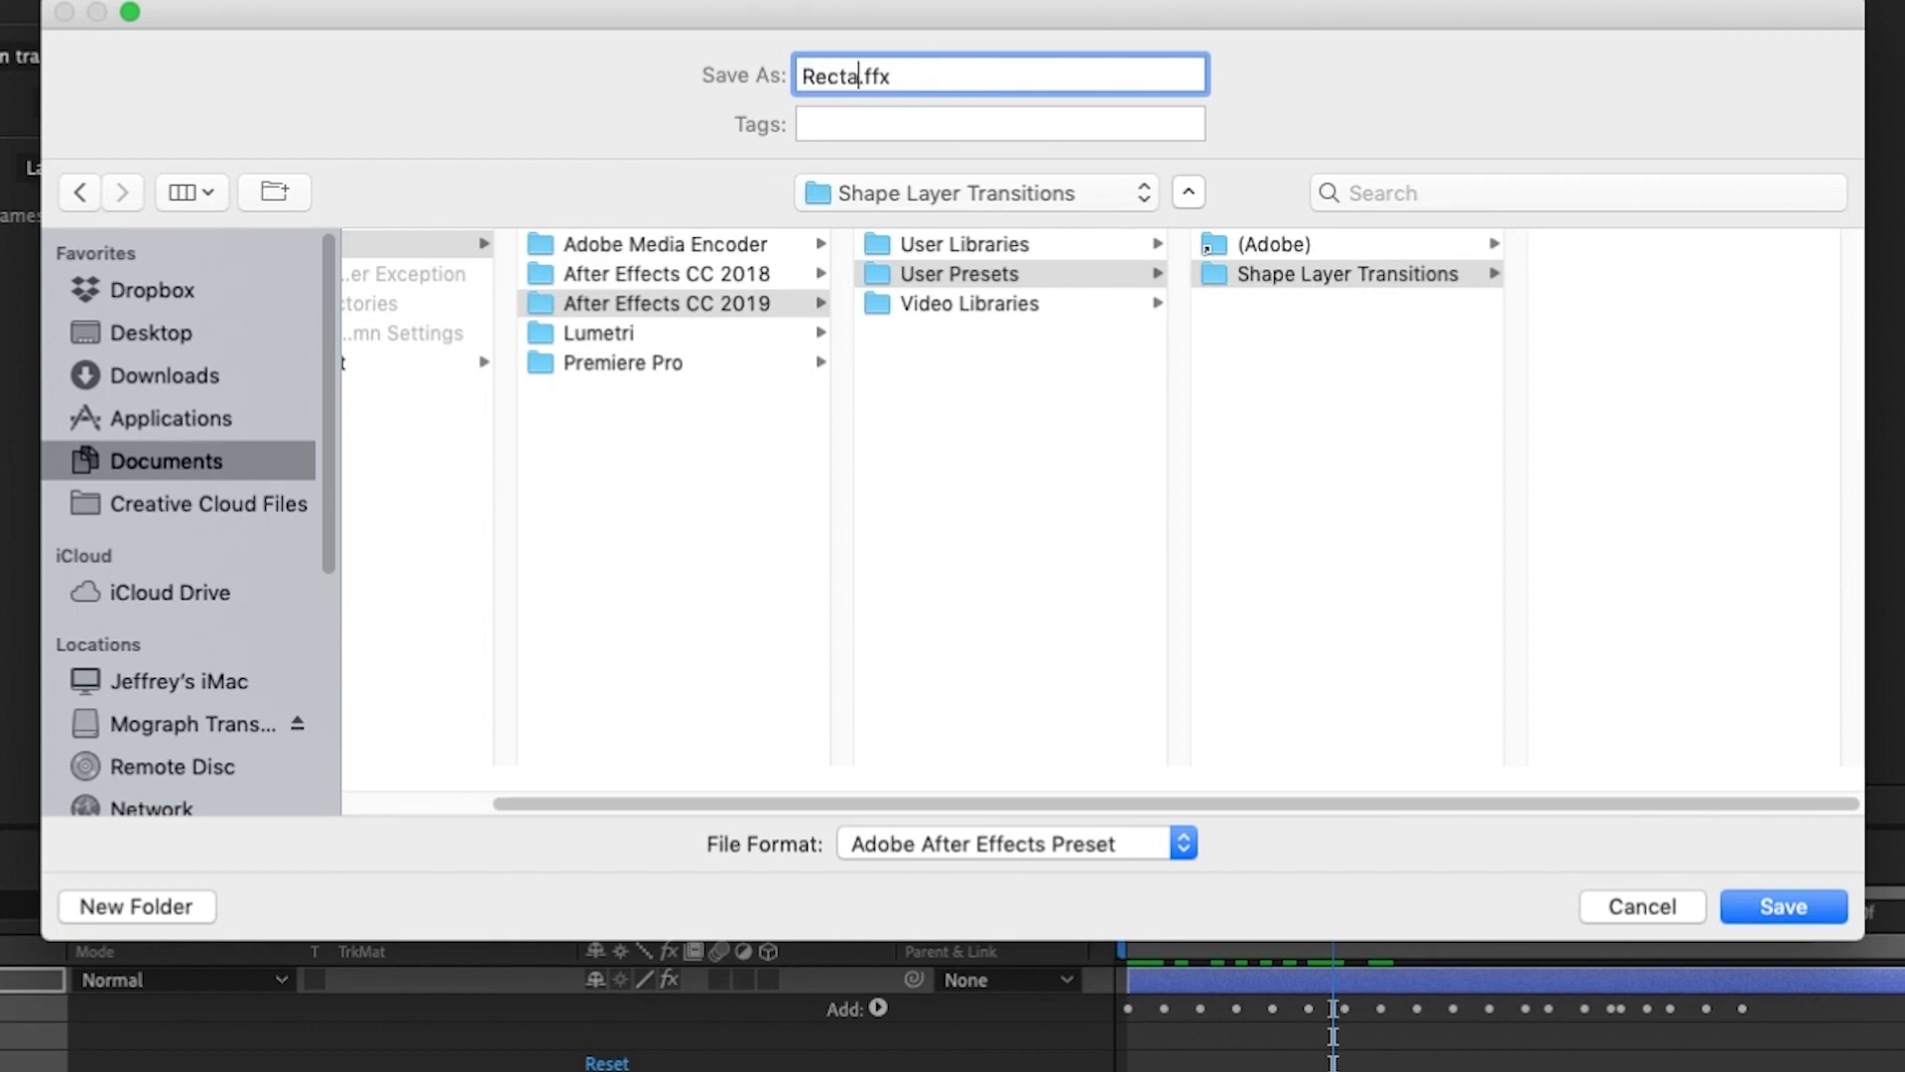
{"action": "type", "text": "sition_Multi"}
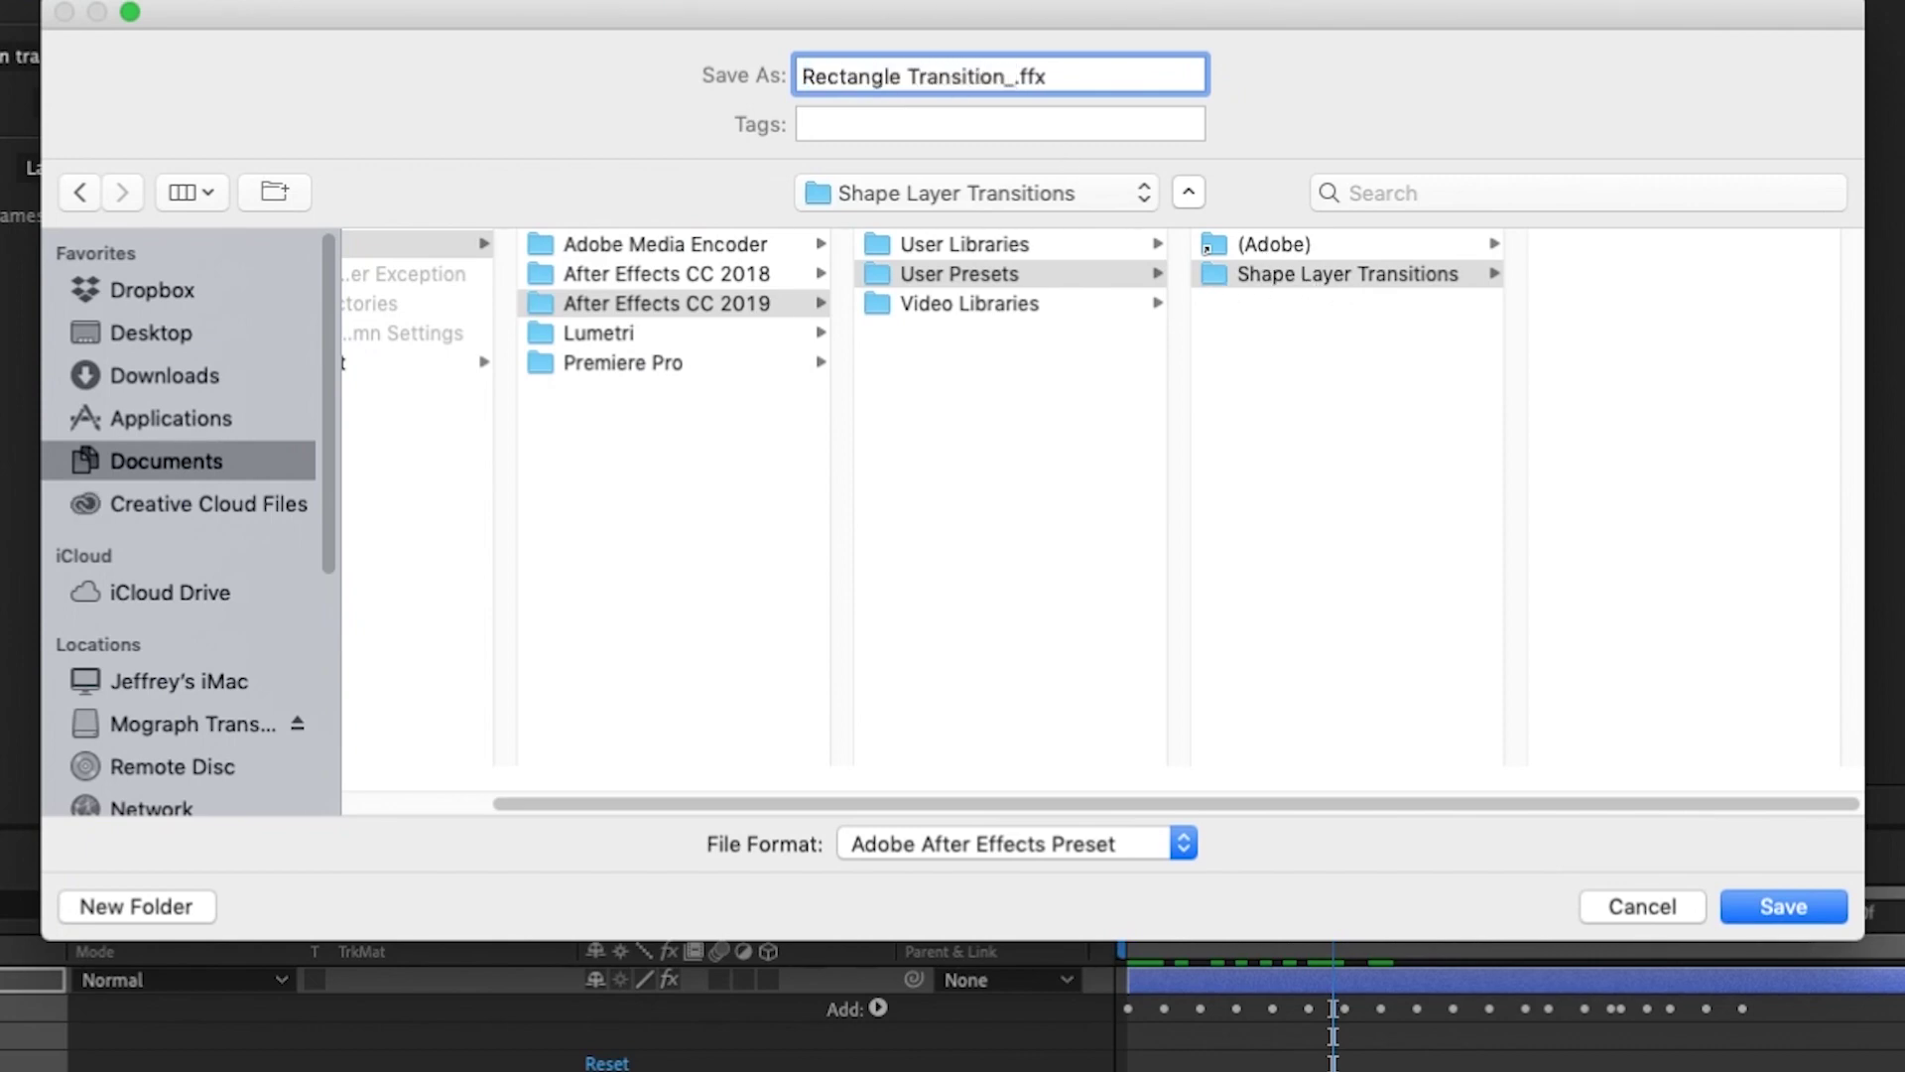
{"action": "type", "text": "-control"}
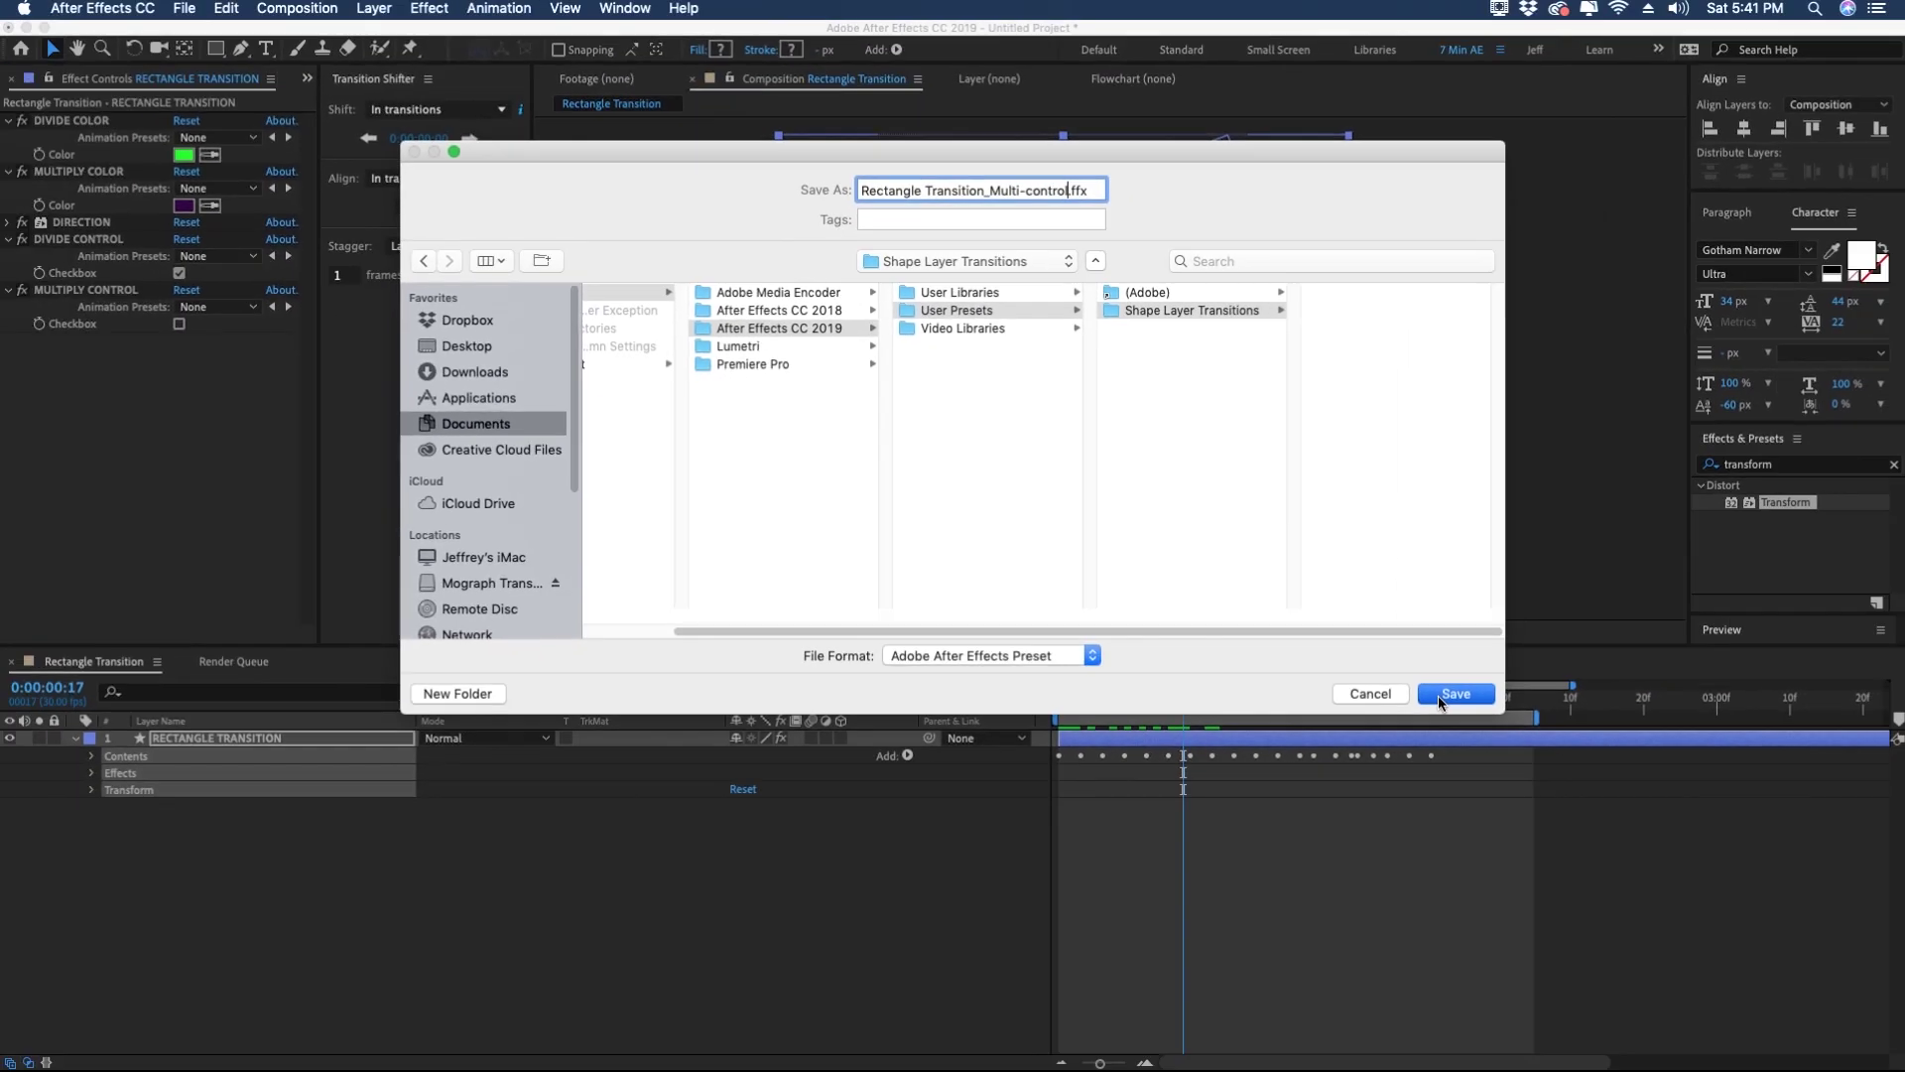
{"action": "left_click", "coordinate": [1440, 698]}
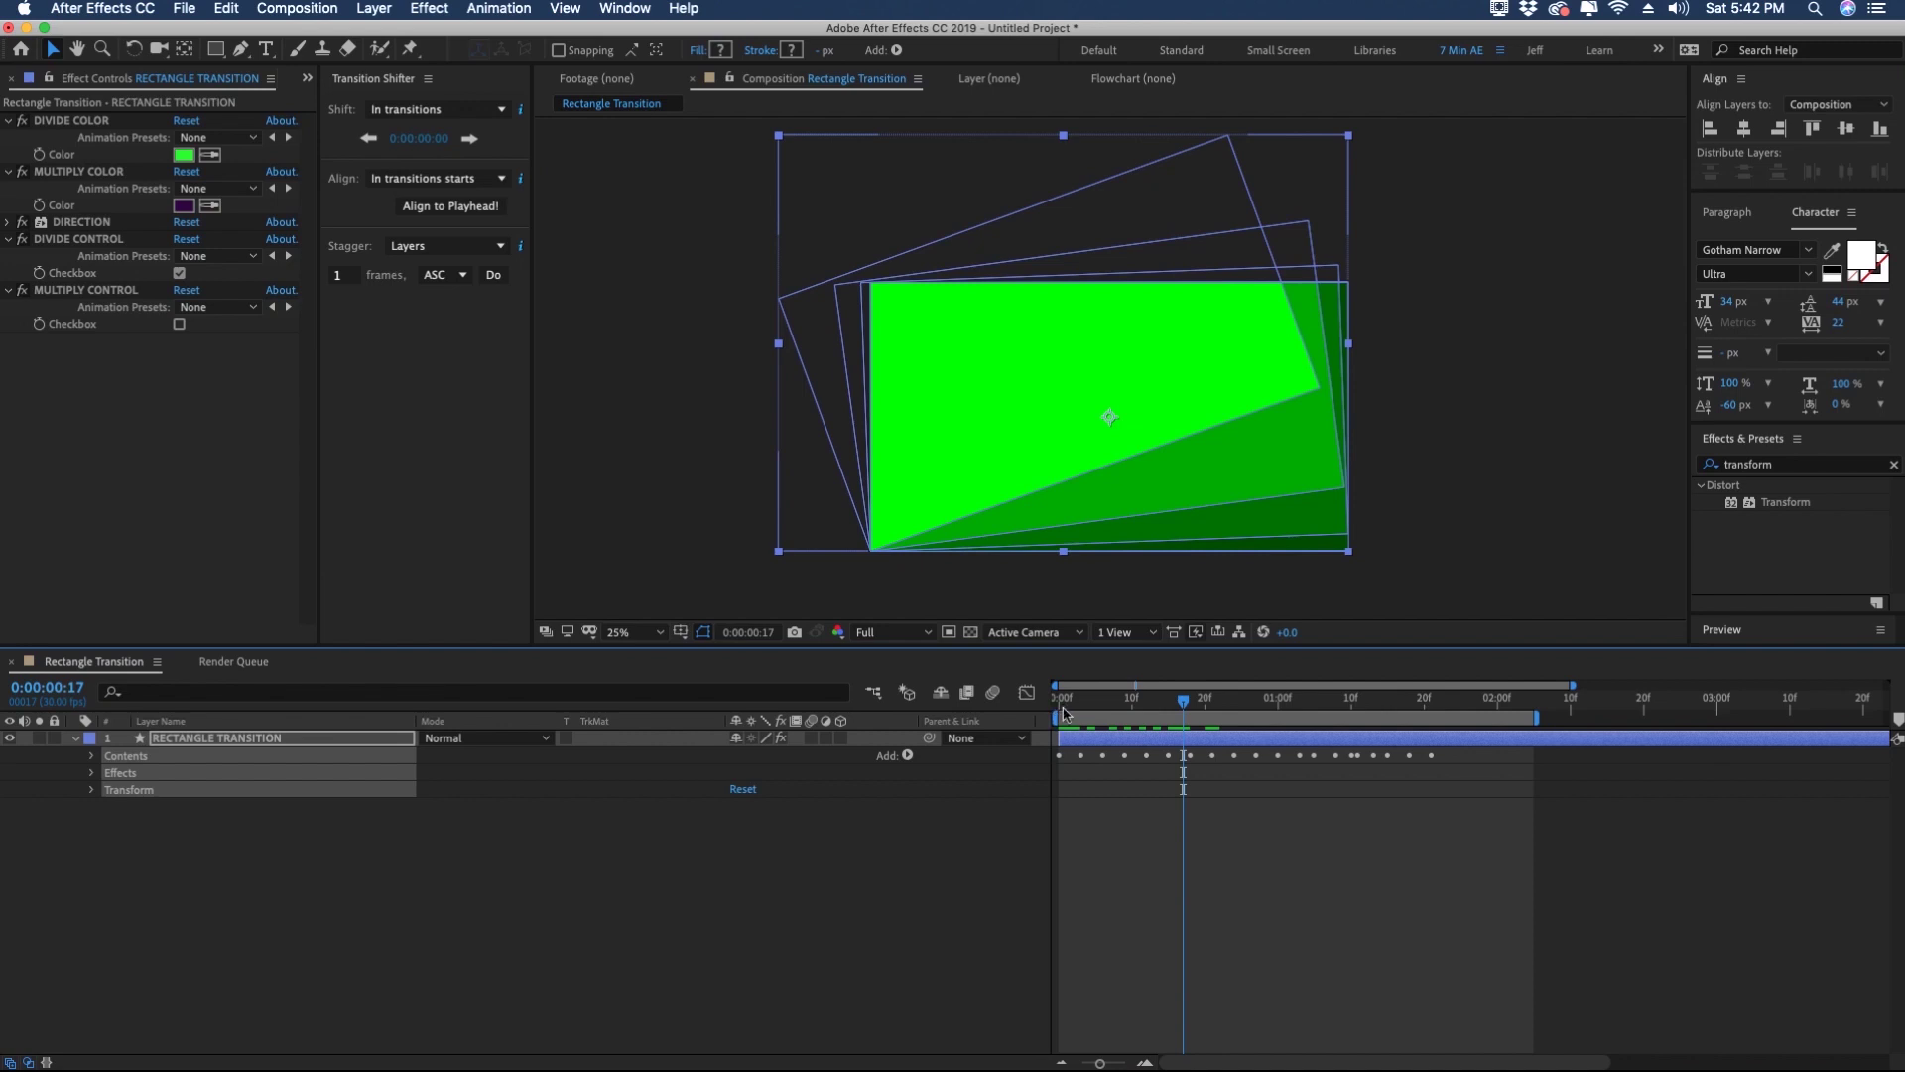
Step: Return to the first frame and delete the MULTIPLY and DIVIDE groups from the RECTANGLE TRANSITION layer's Contents
{"action": "left_click", "coordinate": [1063, 713]}
{"action": "left_click", "coordinate": [162, 746]}
{"action": "left_click", "coordinate": [77, 739]}
{"action": "left_click", "coordinate": [77, 739]}
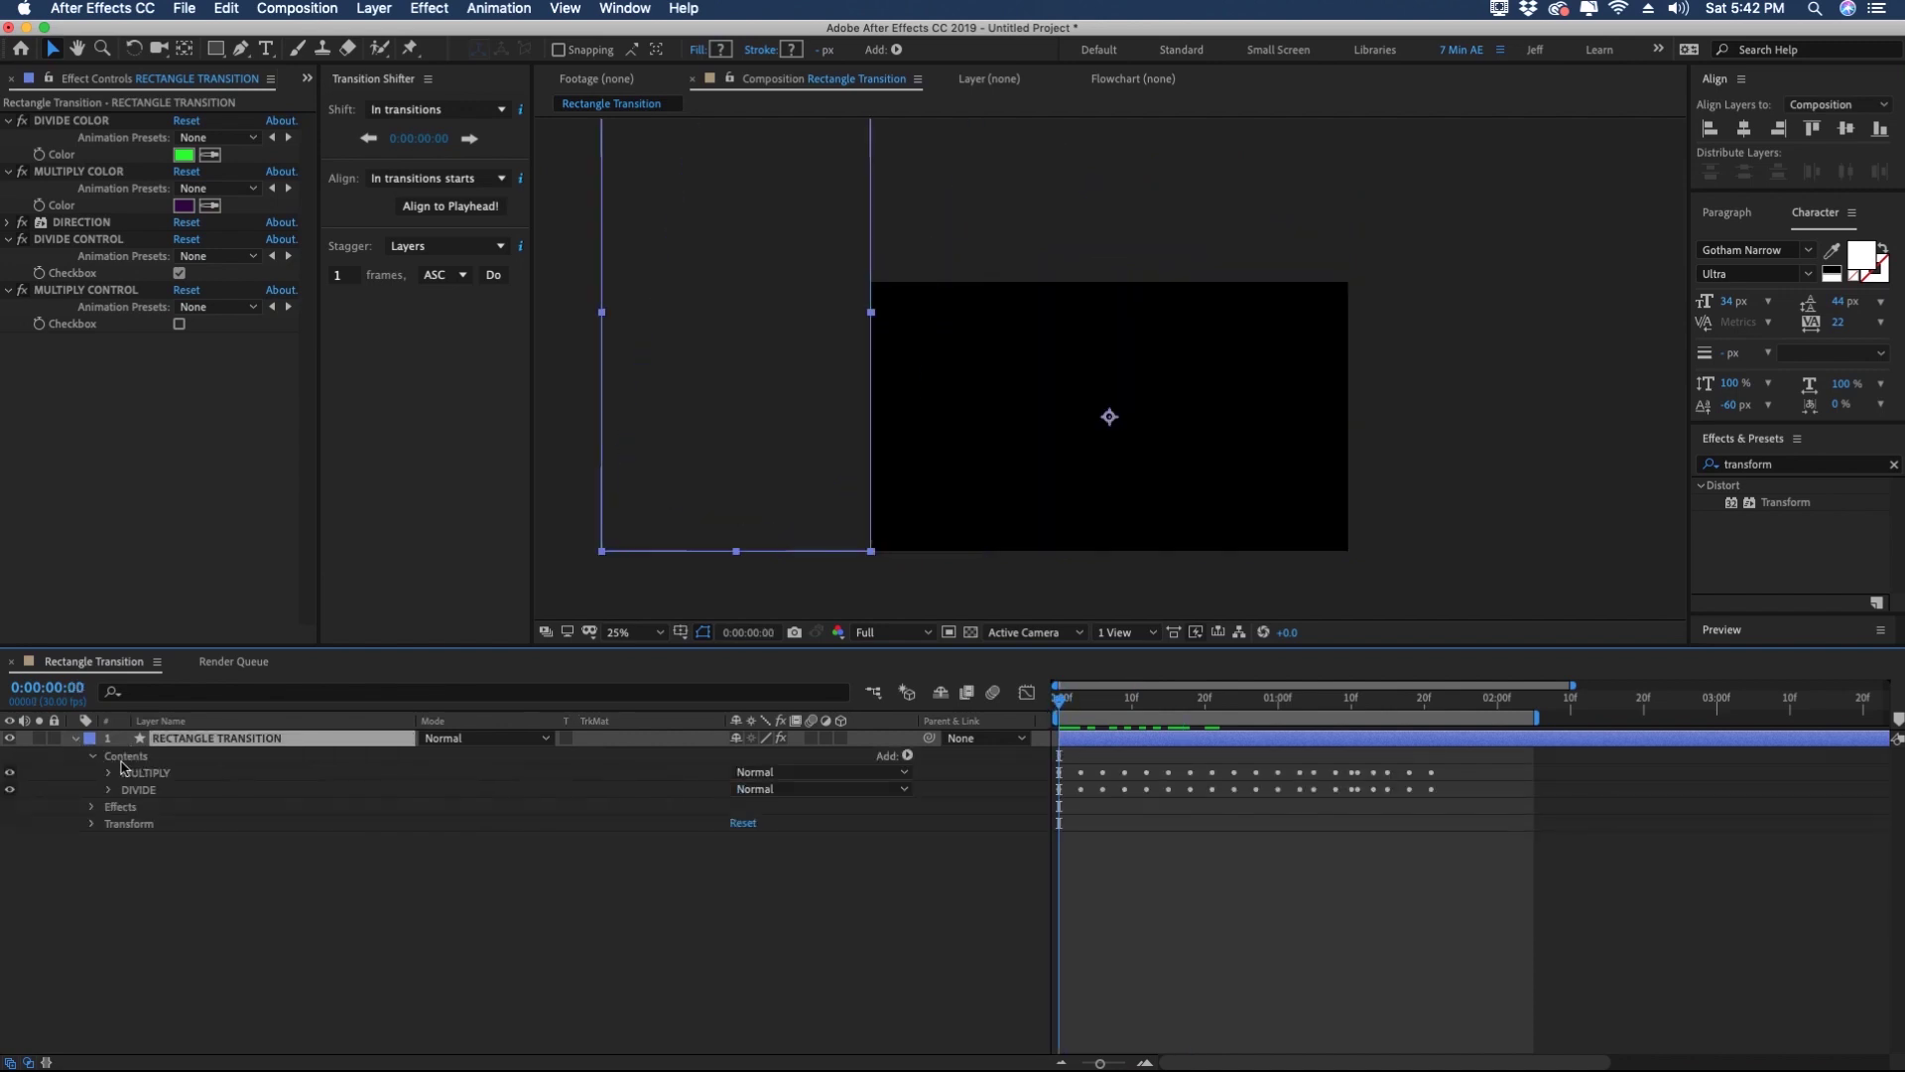
{"action": "double_click", "coordinate": [119, 758]}
{"action": "left_click", "coordinate": [92, 756]}
{"action": "left_click", "coordinate": [204, 739]}
{"action": "left_click", "coordinate": [77, 740]}
{"action": "left_click", "coordinate": [77, 739]}
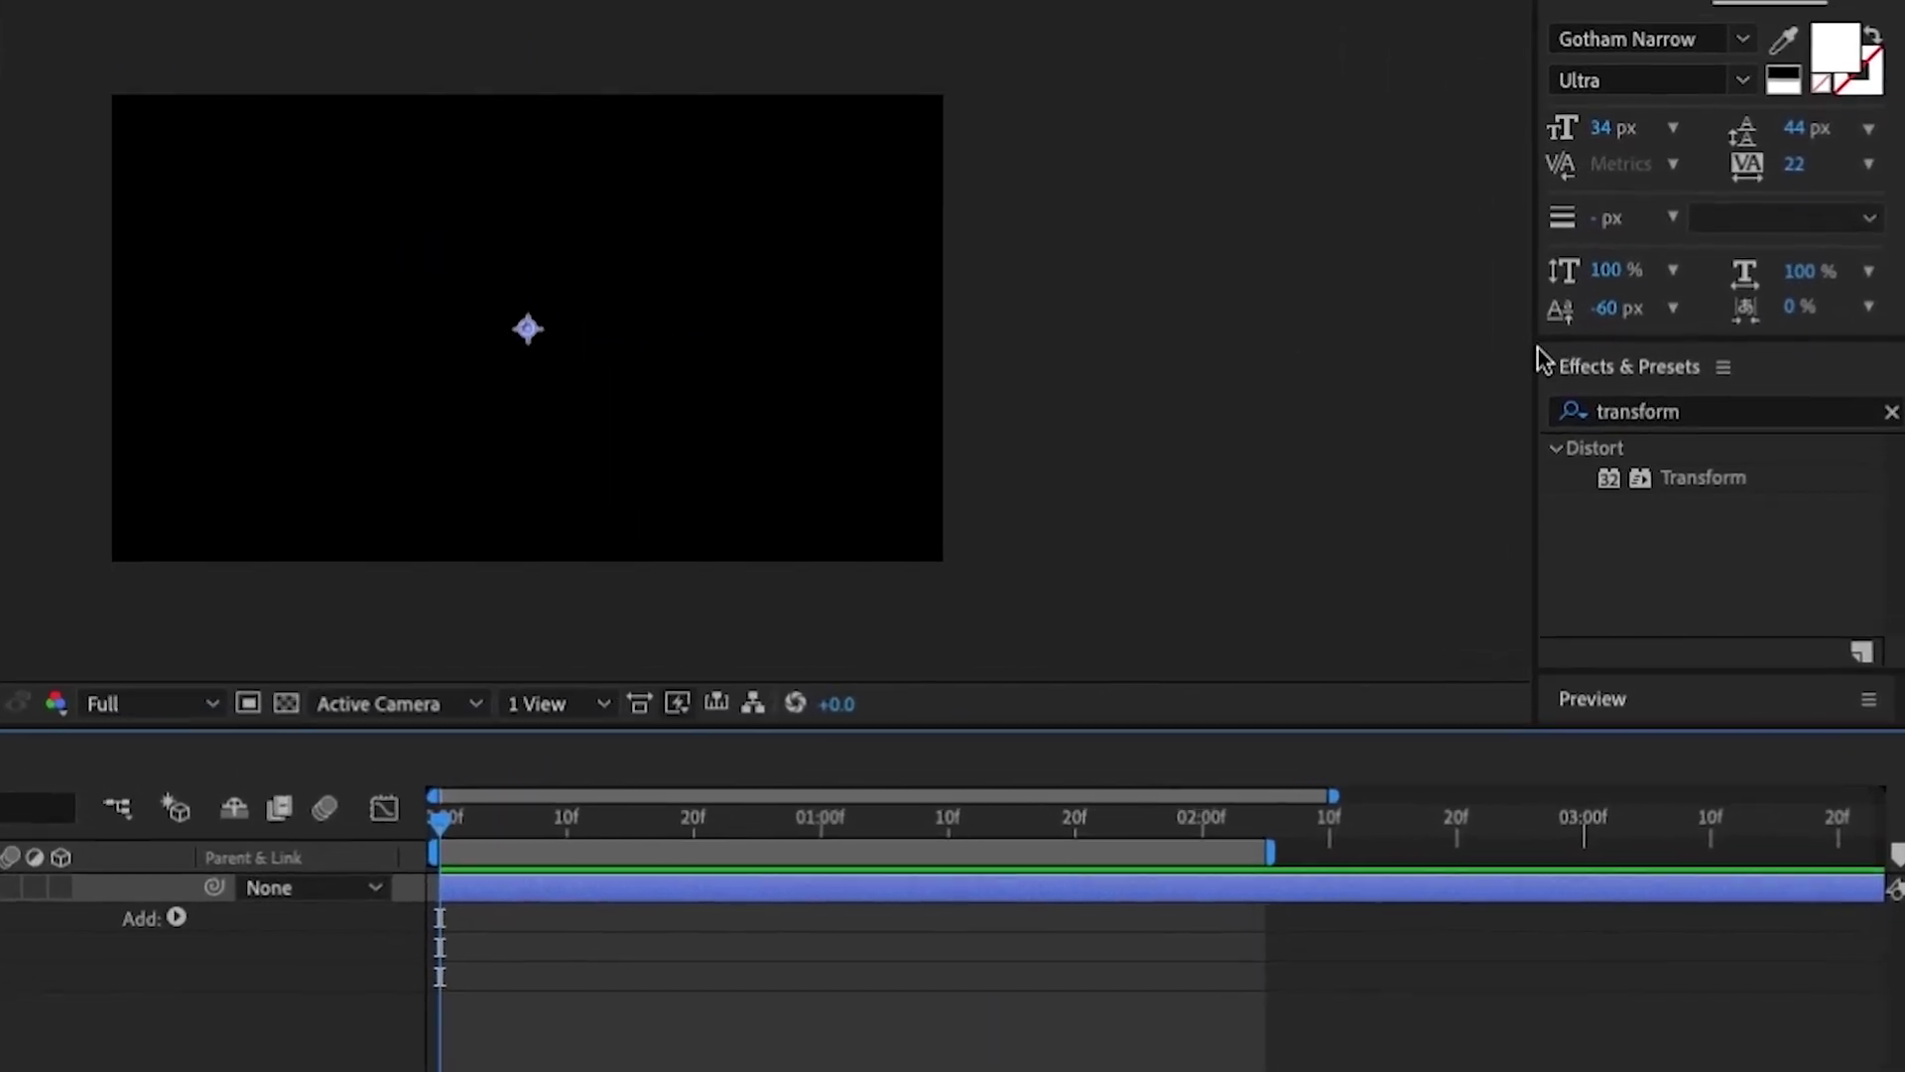
Step: Clear the effects and presets search and expand the Animation Presets category
{"action": "left_click", "coordinate": [1745, 450]}
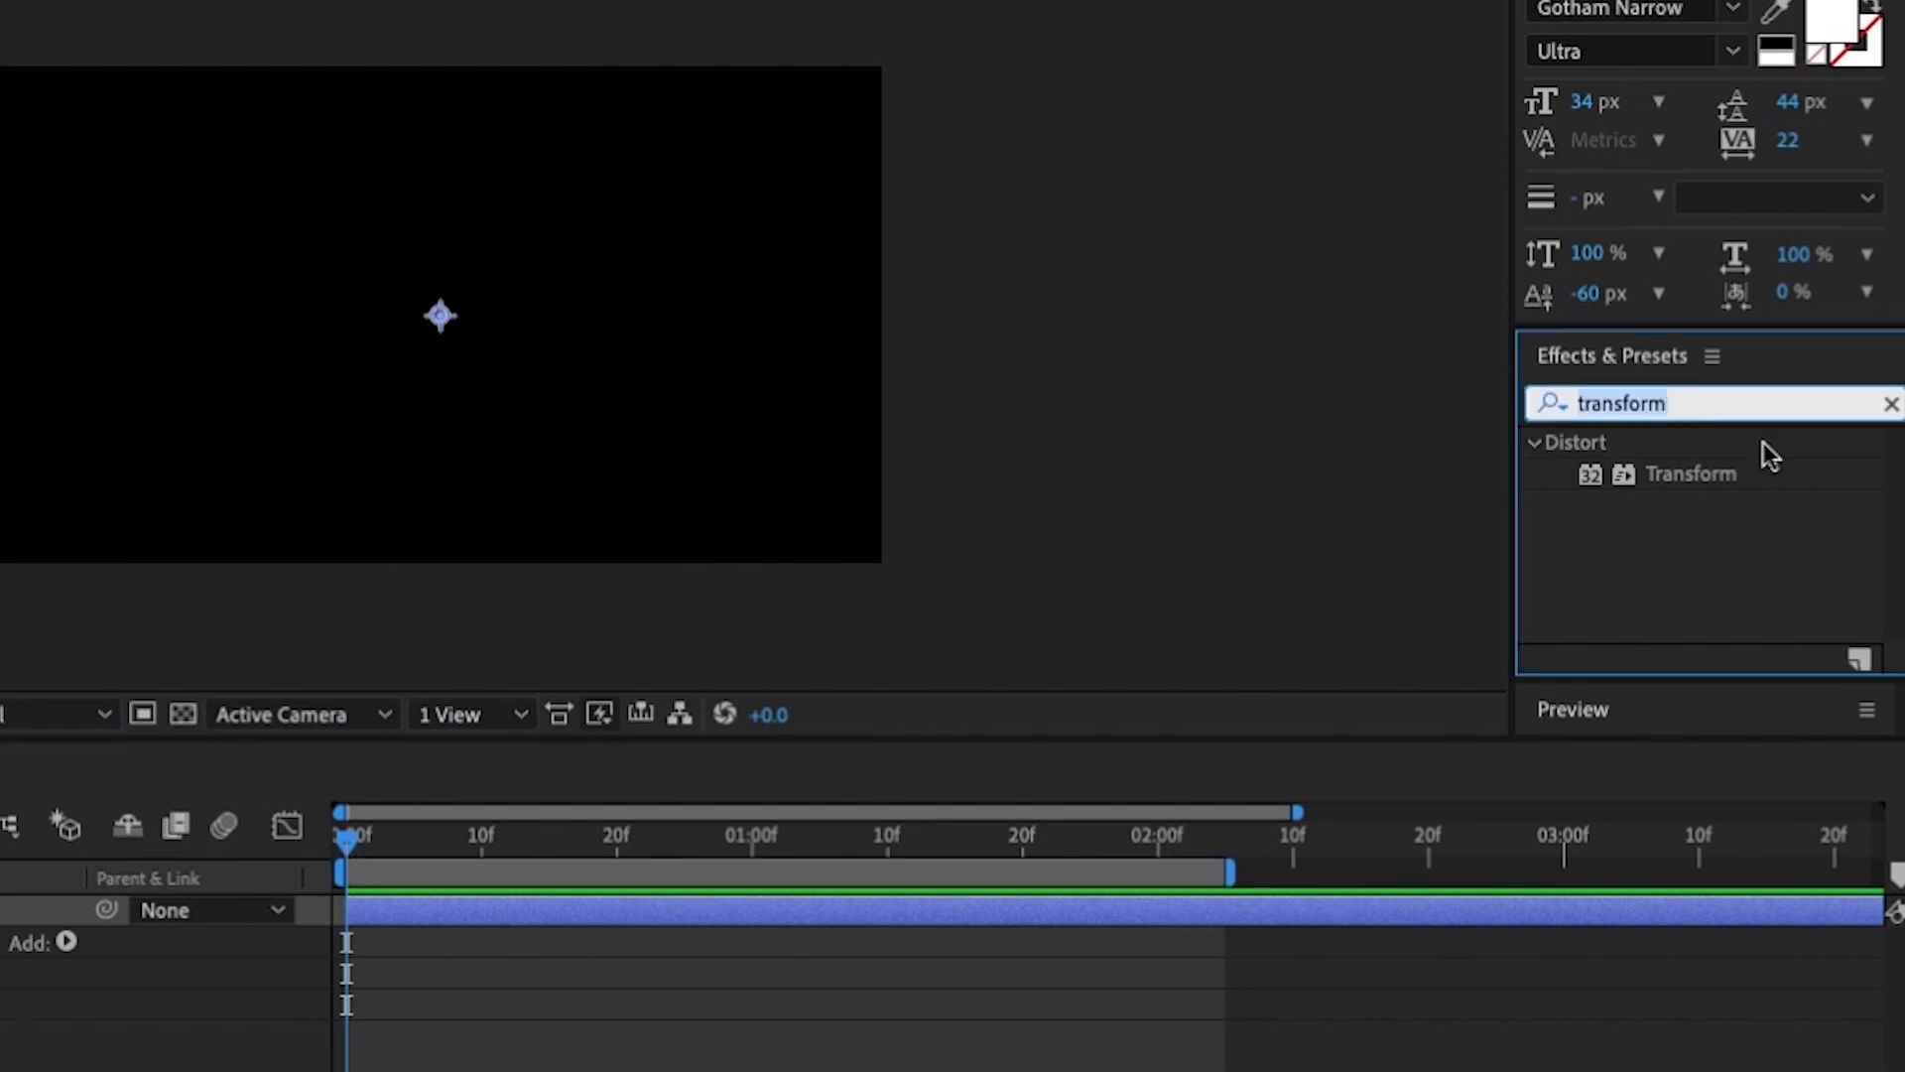
{"action": "left_click", "coordinate": [1890, 403]}
{"action": "left_click", "coordinate": [1533, 442]}
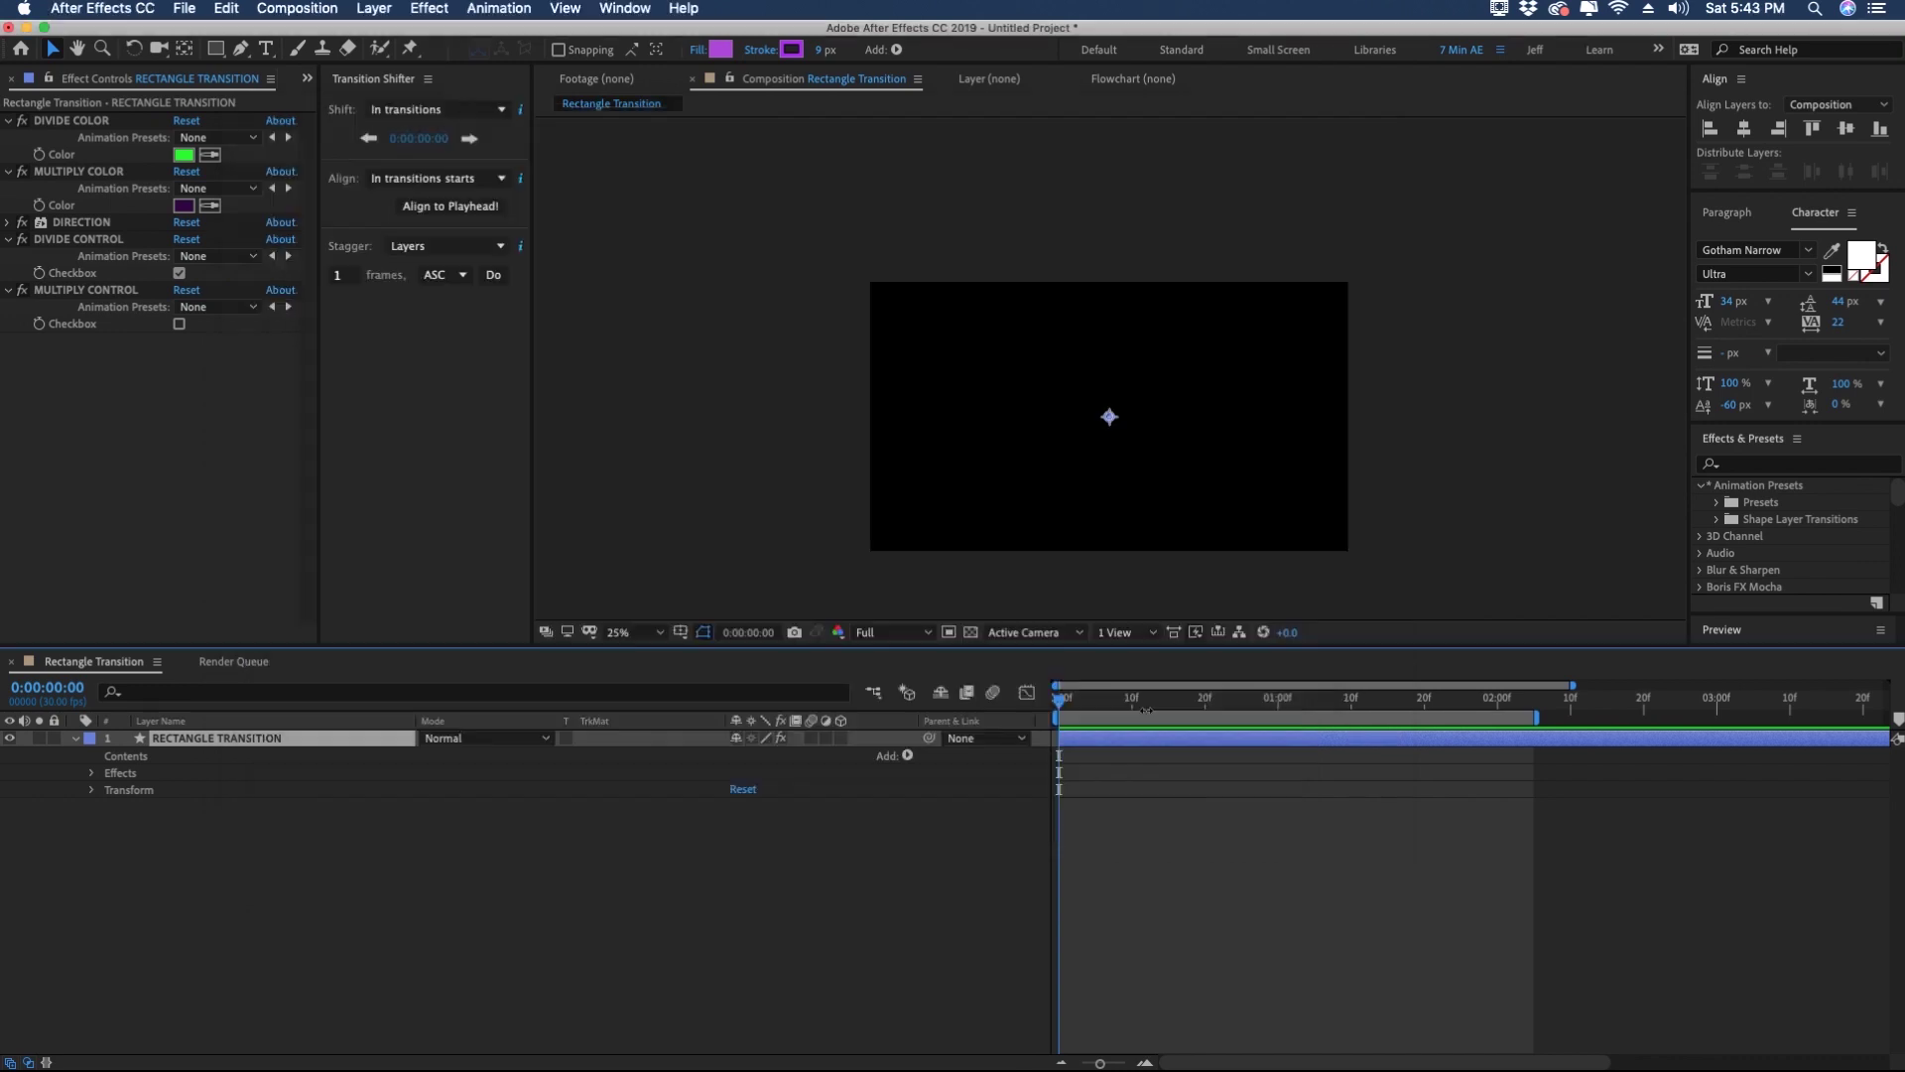
Step: Scrub the emptied layer to one second, return to the first frame, and expand the Shape Layer Transitions preset folder
{"action": "left_click", "coordinate": [1137, 706]}
{"action": "left_click_drag", "start_coordinate": [1093, 712], "coordinate": [1268, 724]}
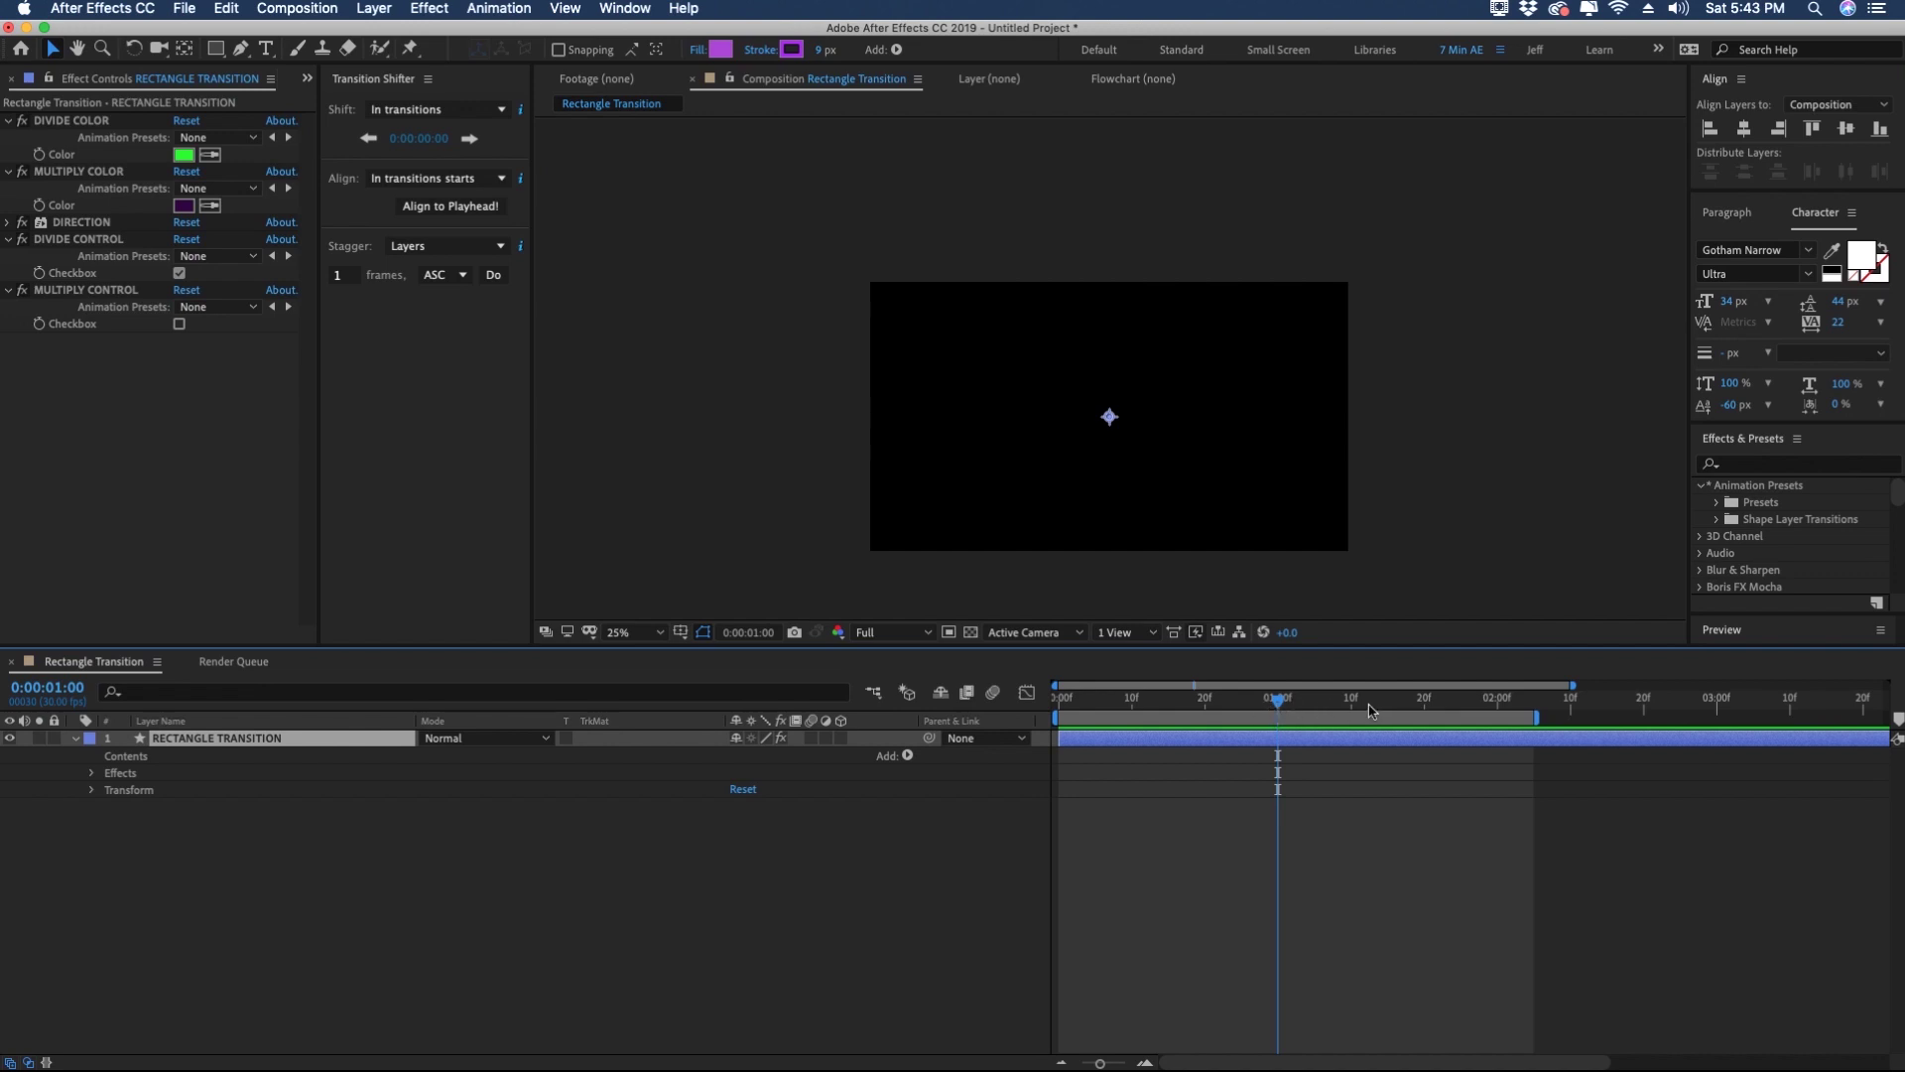
{"action": "key", "text": "Home"}
{"action": "left_click", "coordinate": [1718, 519]}
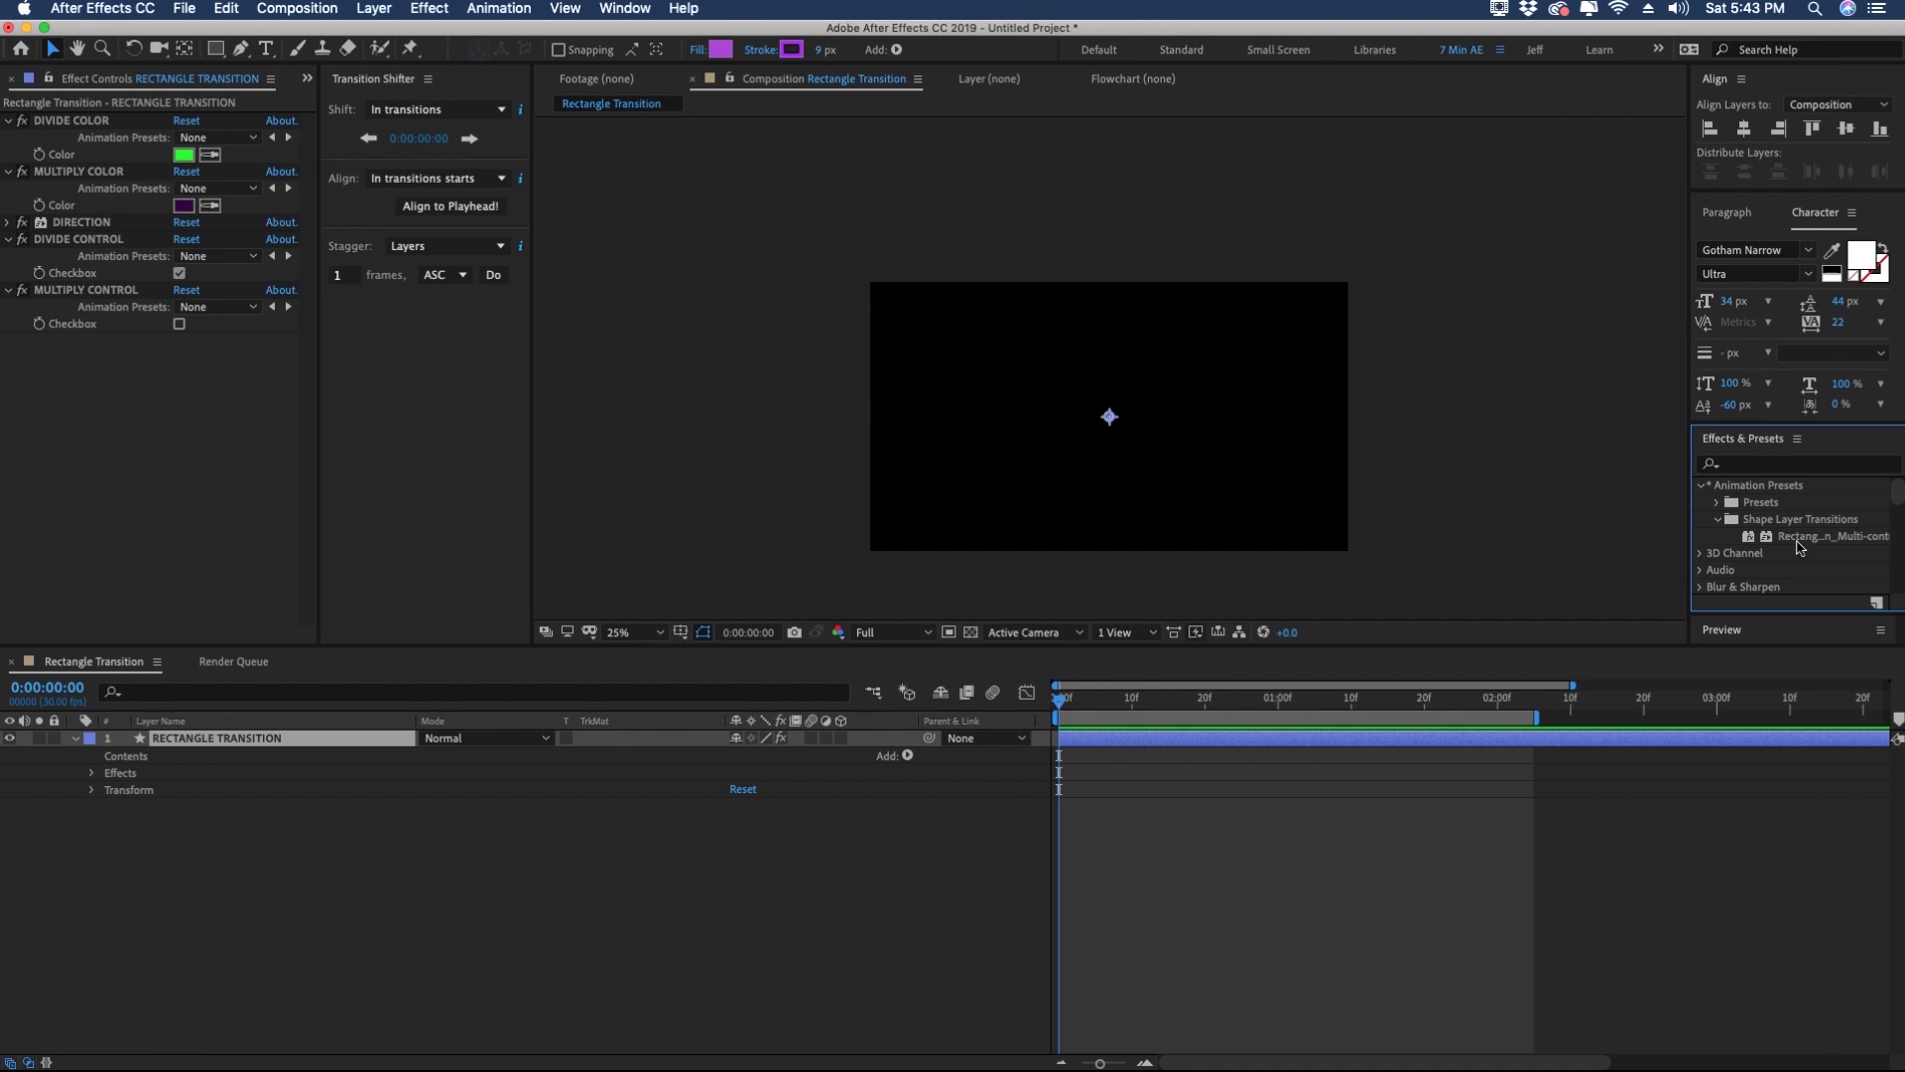
Step: Apply the Rectangle Transition_Multi-control preset to the RECTANGLE TRANSITION layer and collapse its DIVIDE COLOR, MULTIPLY COLOR and DIRECTION effects
{"action": "double_click", "coordinate": [1798, 538]}
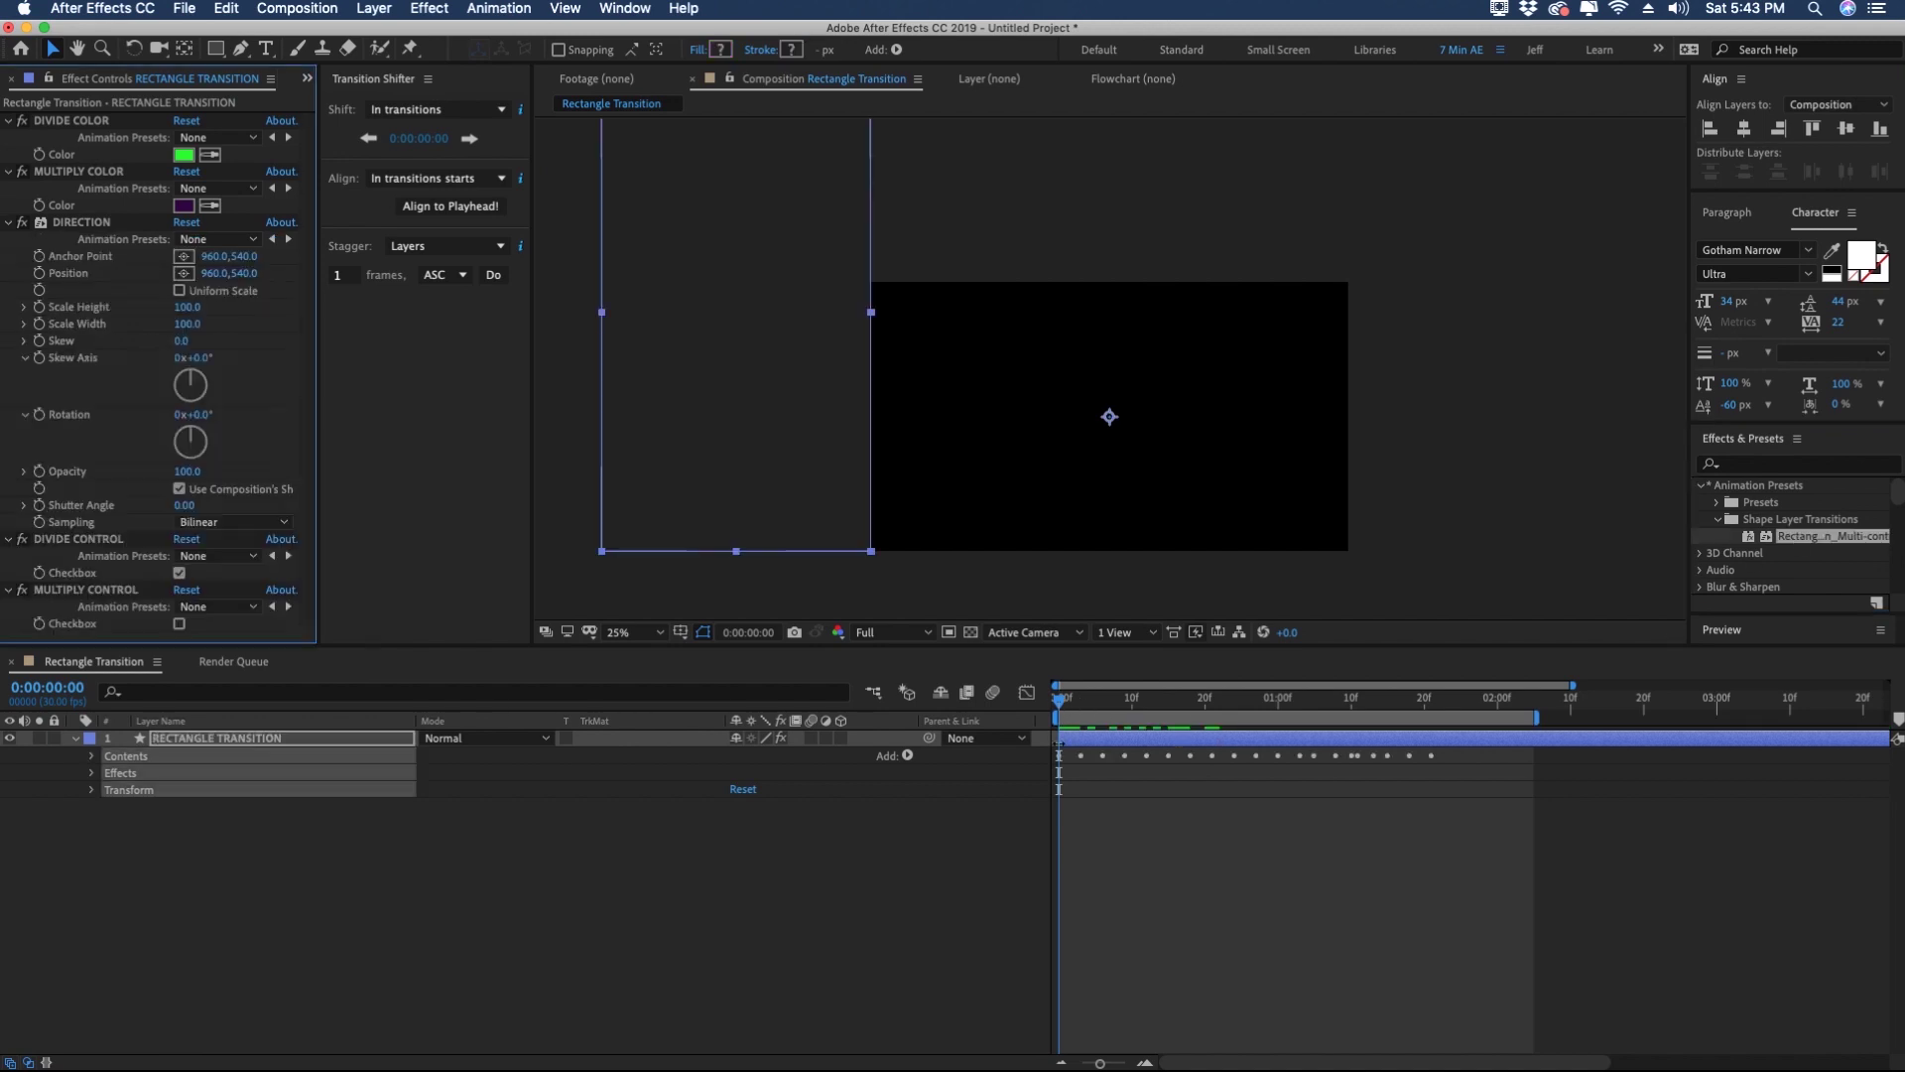
{"action": "left_click", "coordinate": [8, 120]}
{"action": "left_click", "coordinate": [8, 137]}
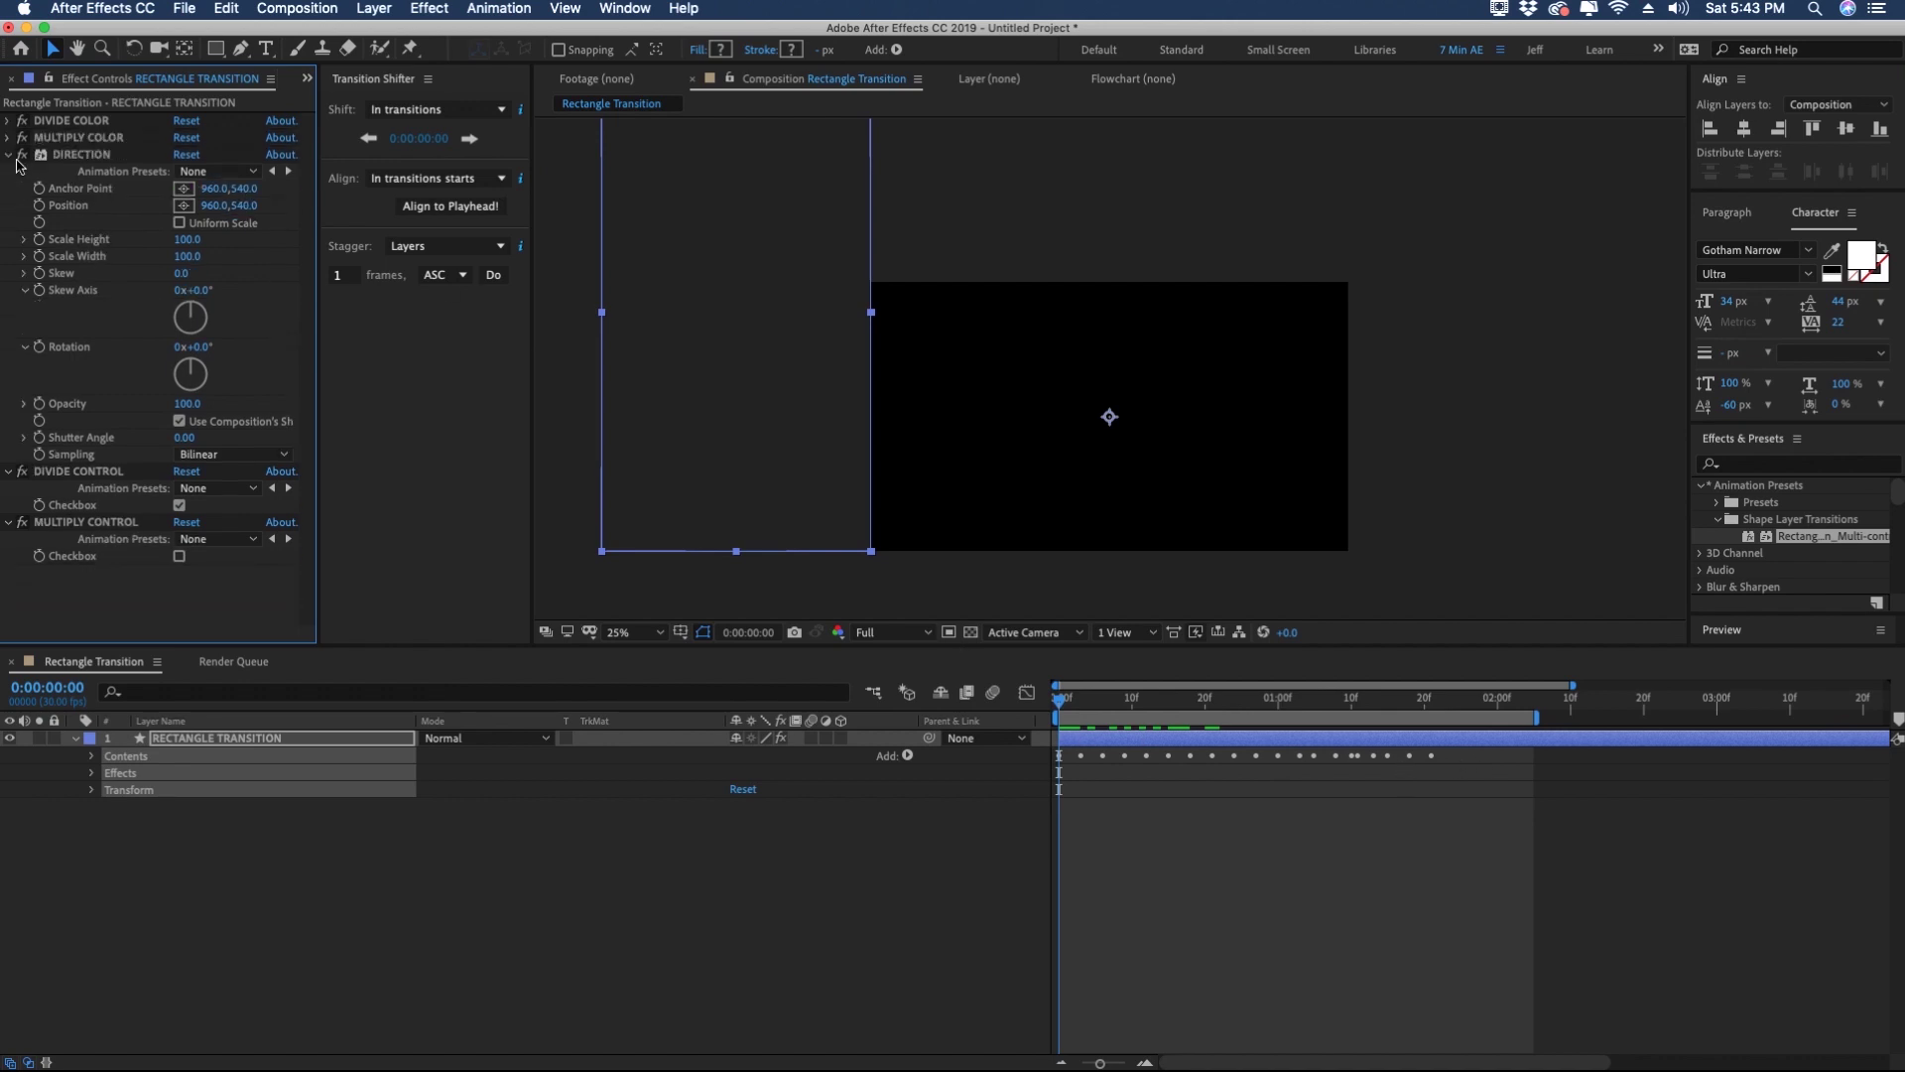
{"action": "left_click", "coordinate": [9, 155]}
Step: Preview the applied preset's animation from the first frame of the composition
{"action": "key", "text": "space"}
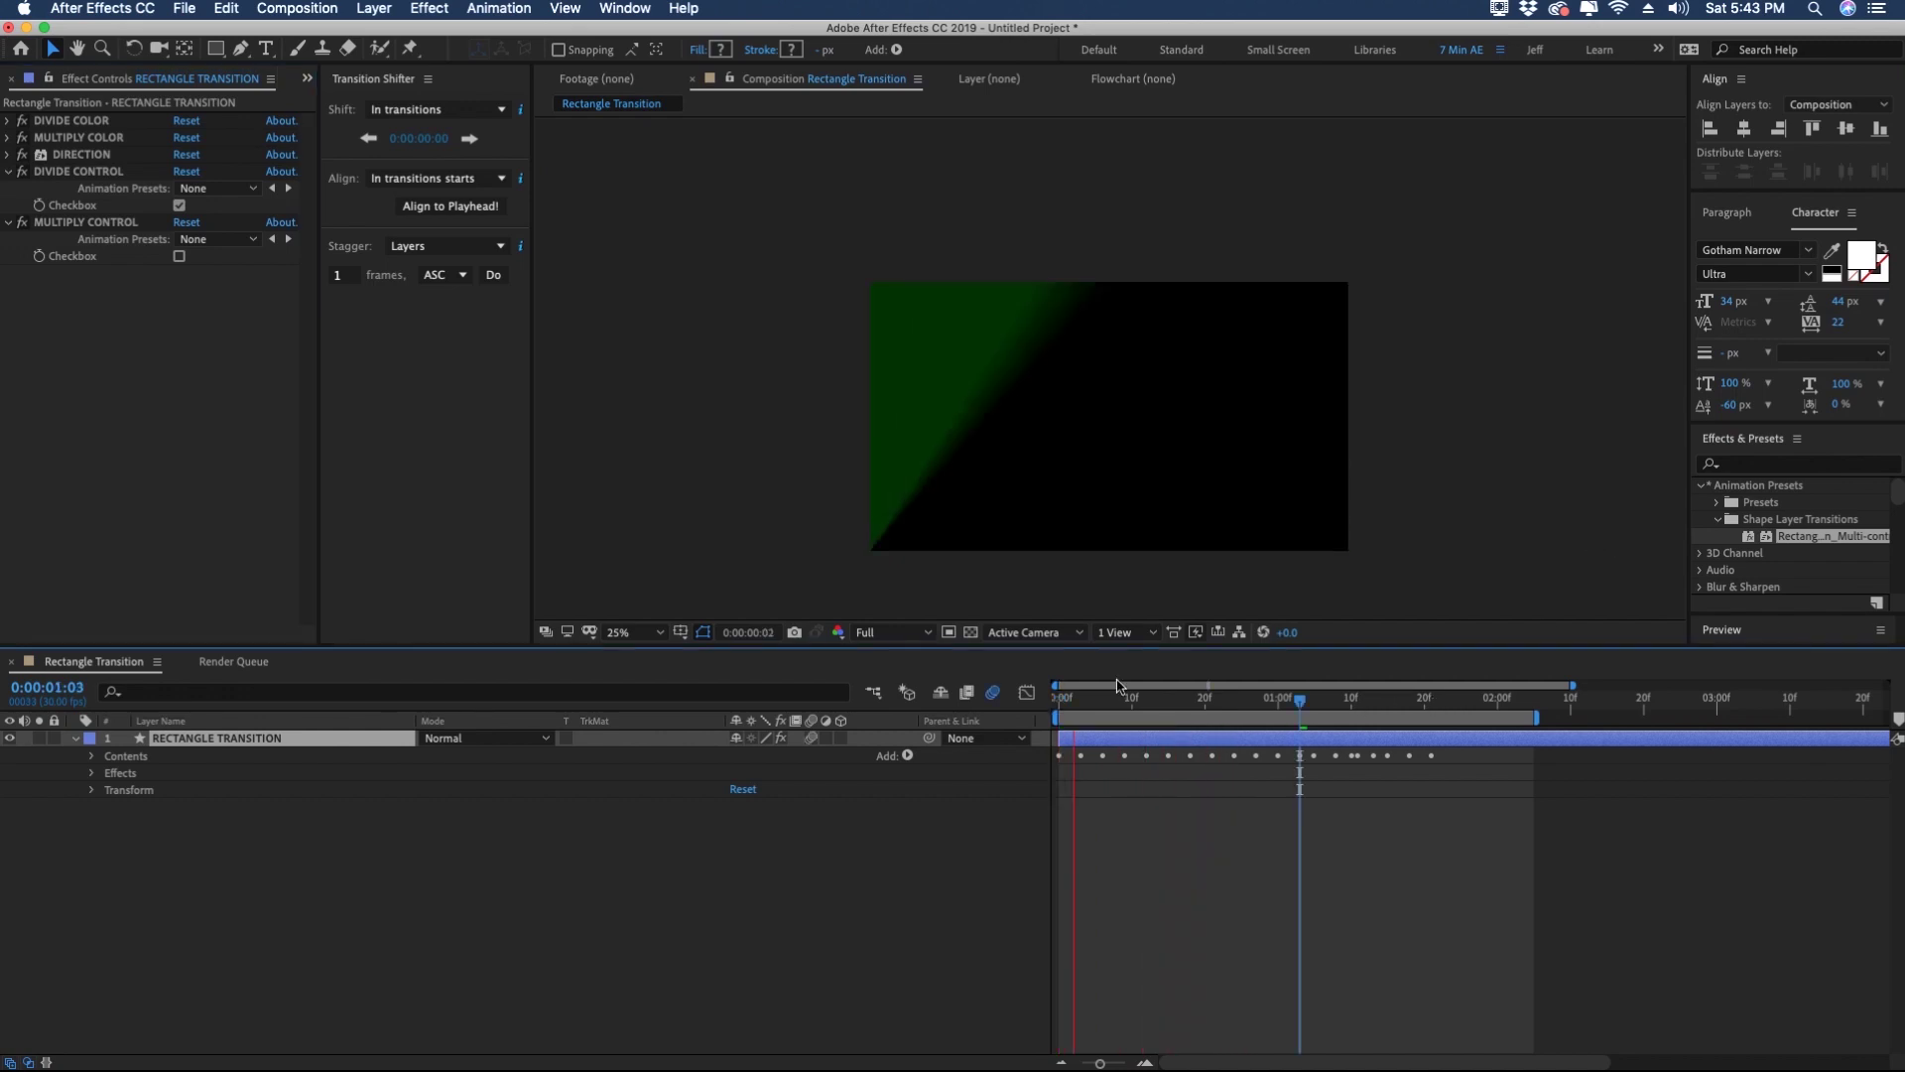
{"action": "left_click", "coordinate": [1061, 700]}
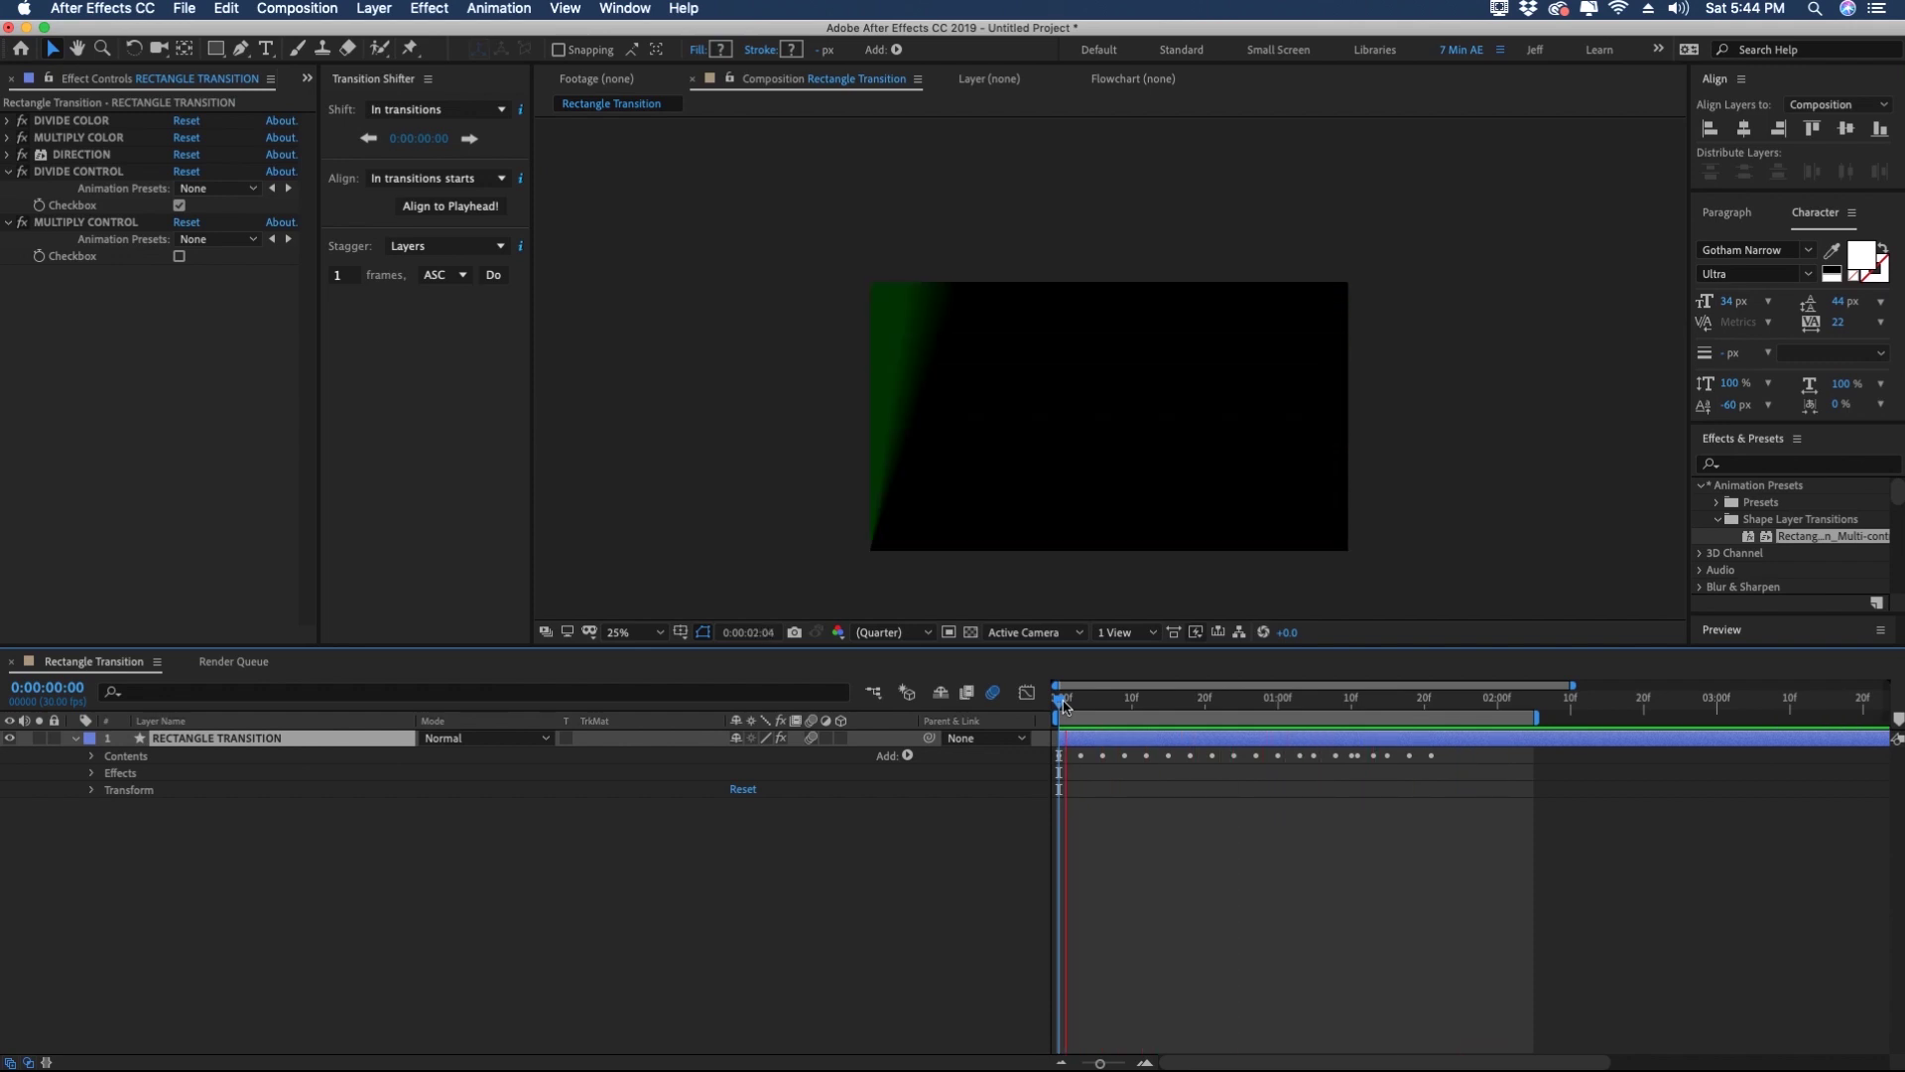
{"action": "key", "text": "space"}
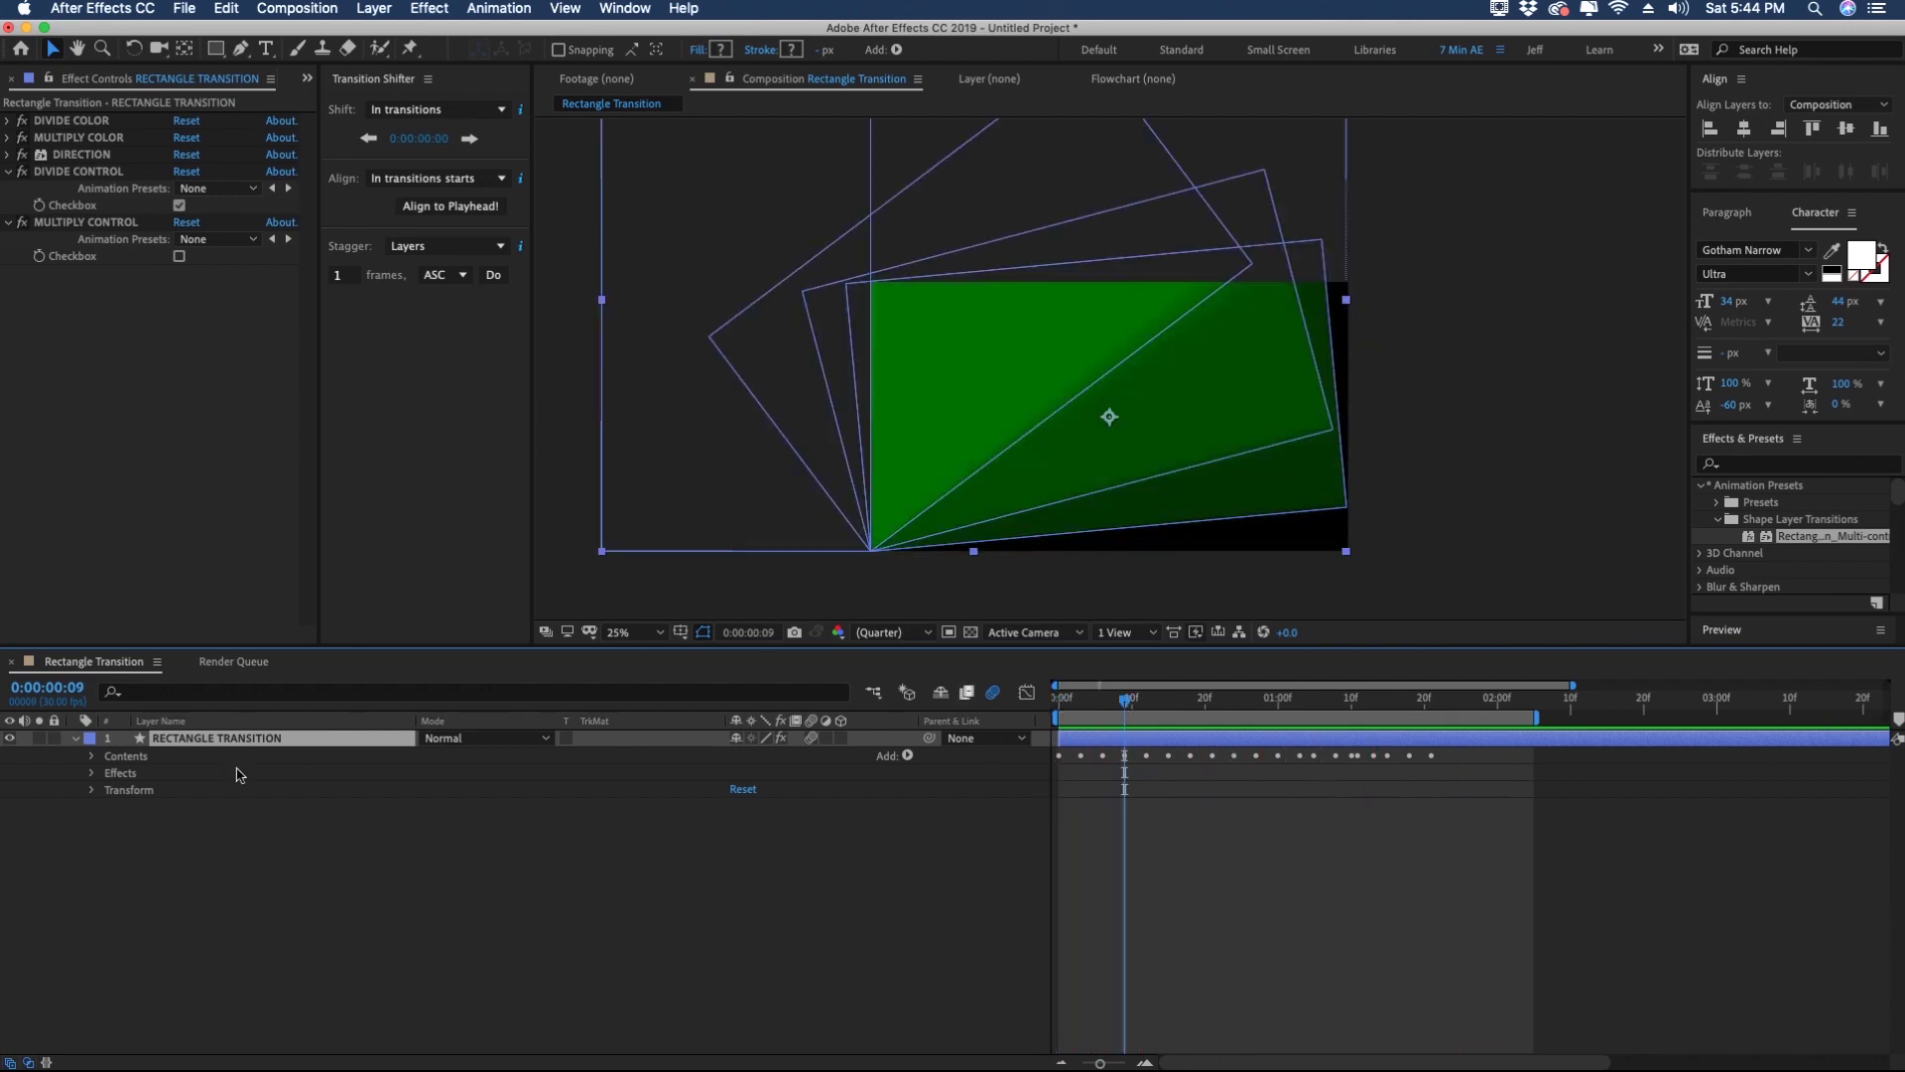
Step: Expand the MULTIPLY group down to rectangle 05's Rectangle Path 1 properties and scrub to 0:00:01:04
{"action": "left_click", "coordinate": [91, 755]}
{"action": "left_click", "coordinate": [110, 772]}
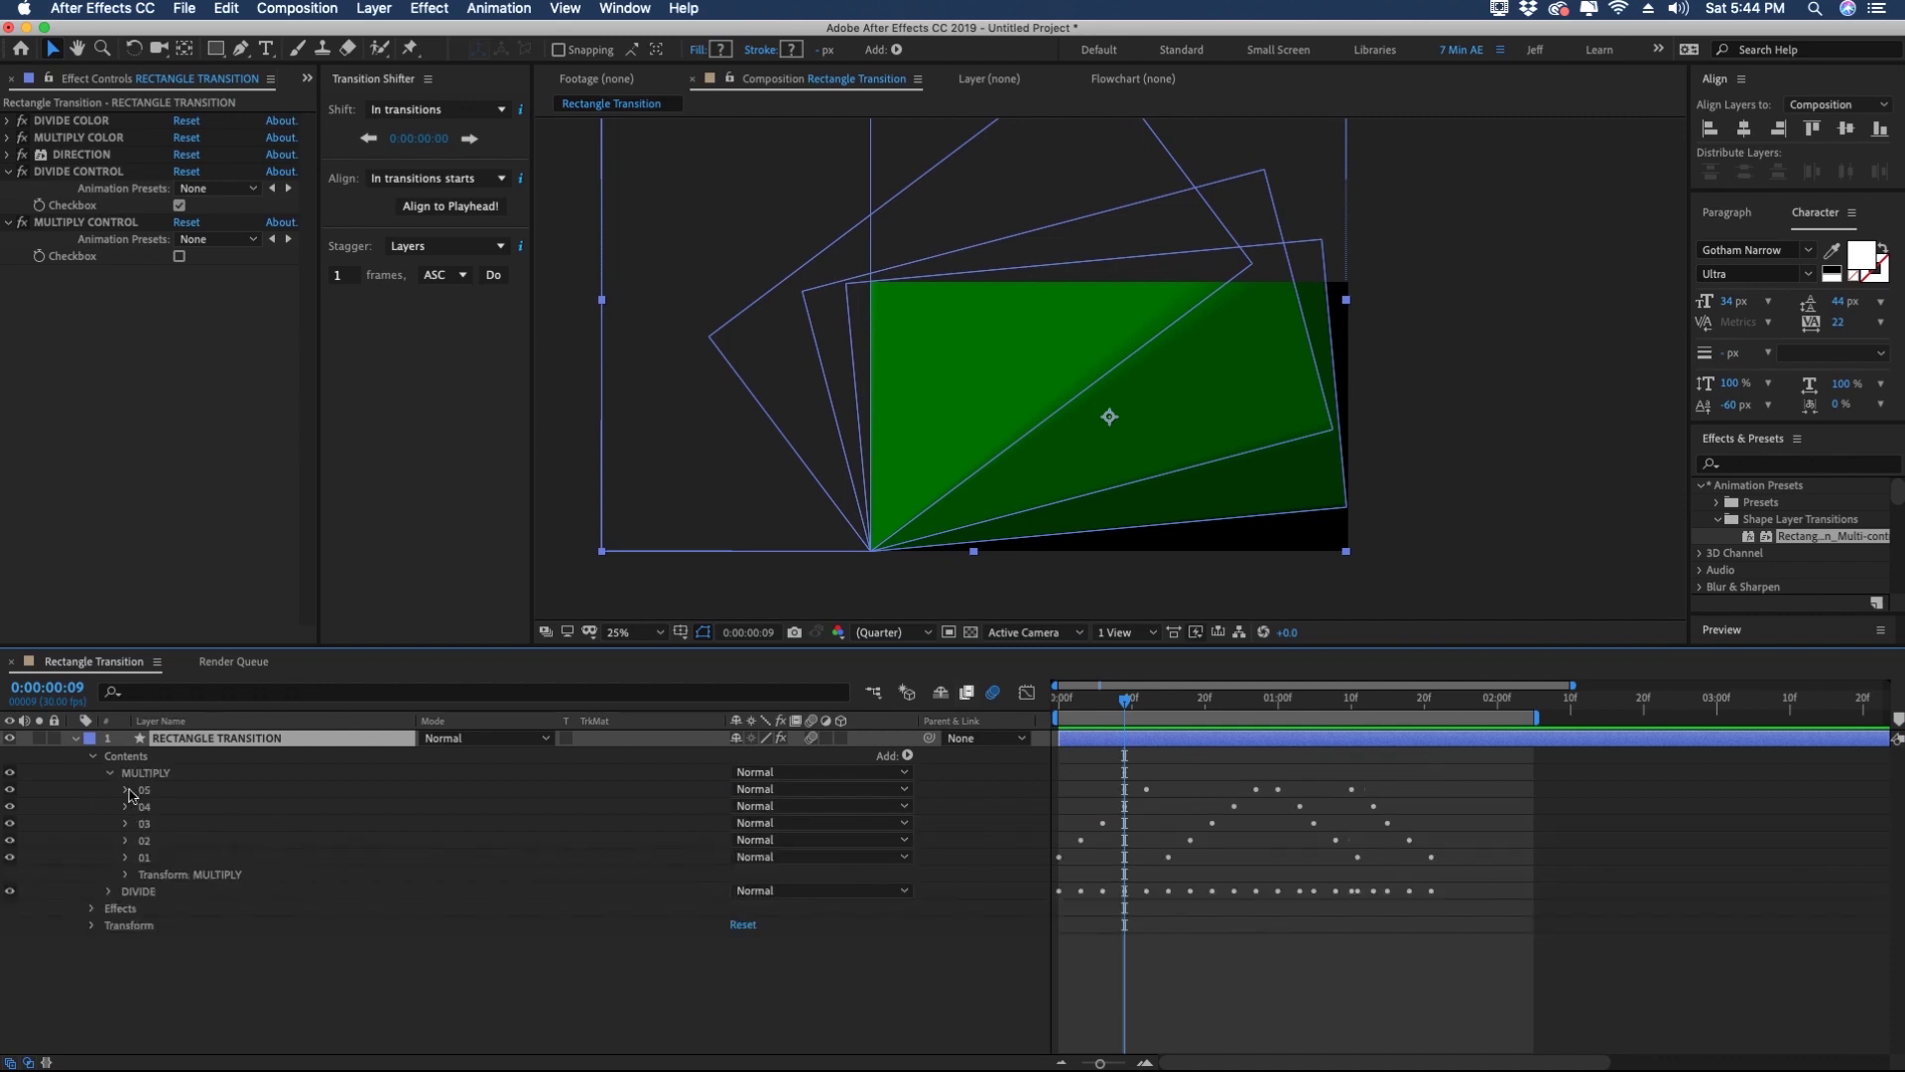
{"action": "left_click_drag", "start_coordinate": [1257, 710], "coordinate": [1308, 704]}
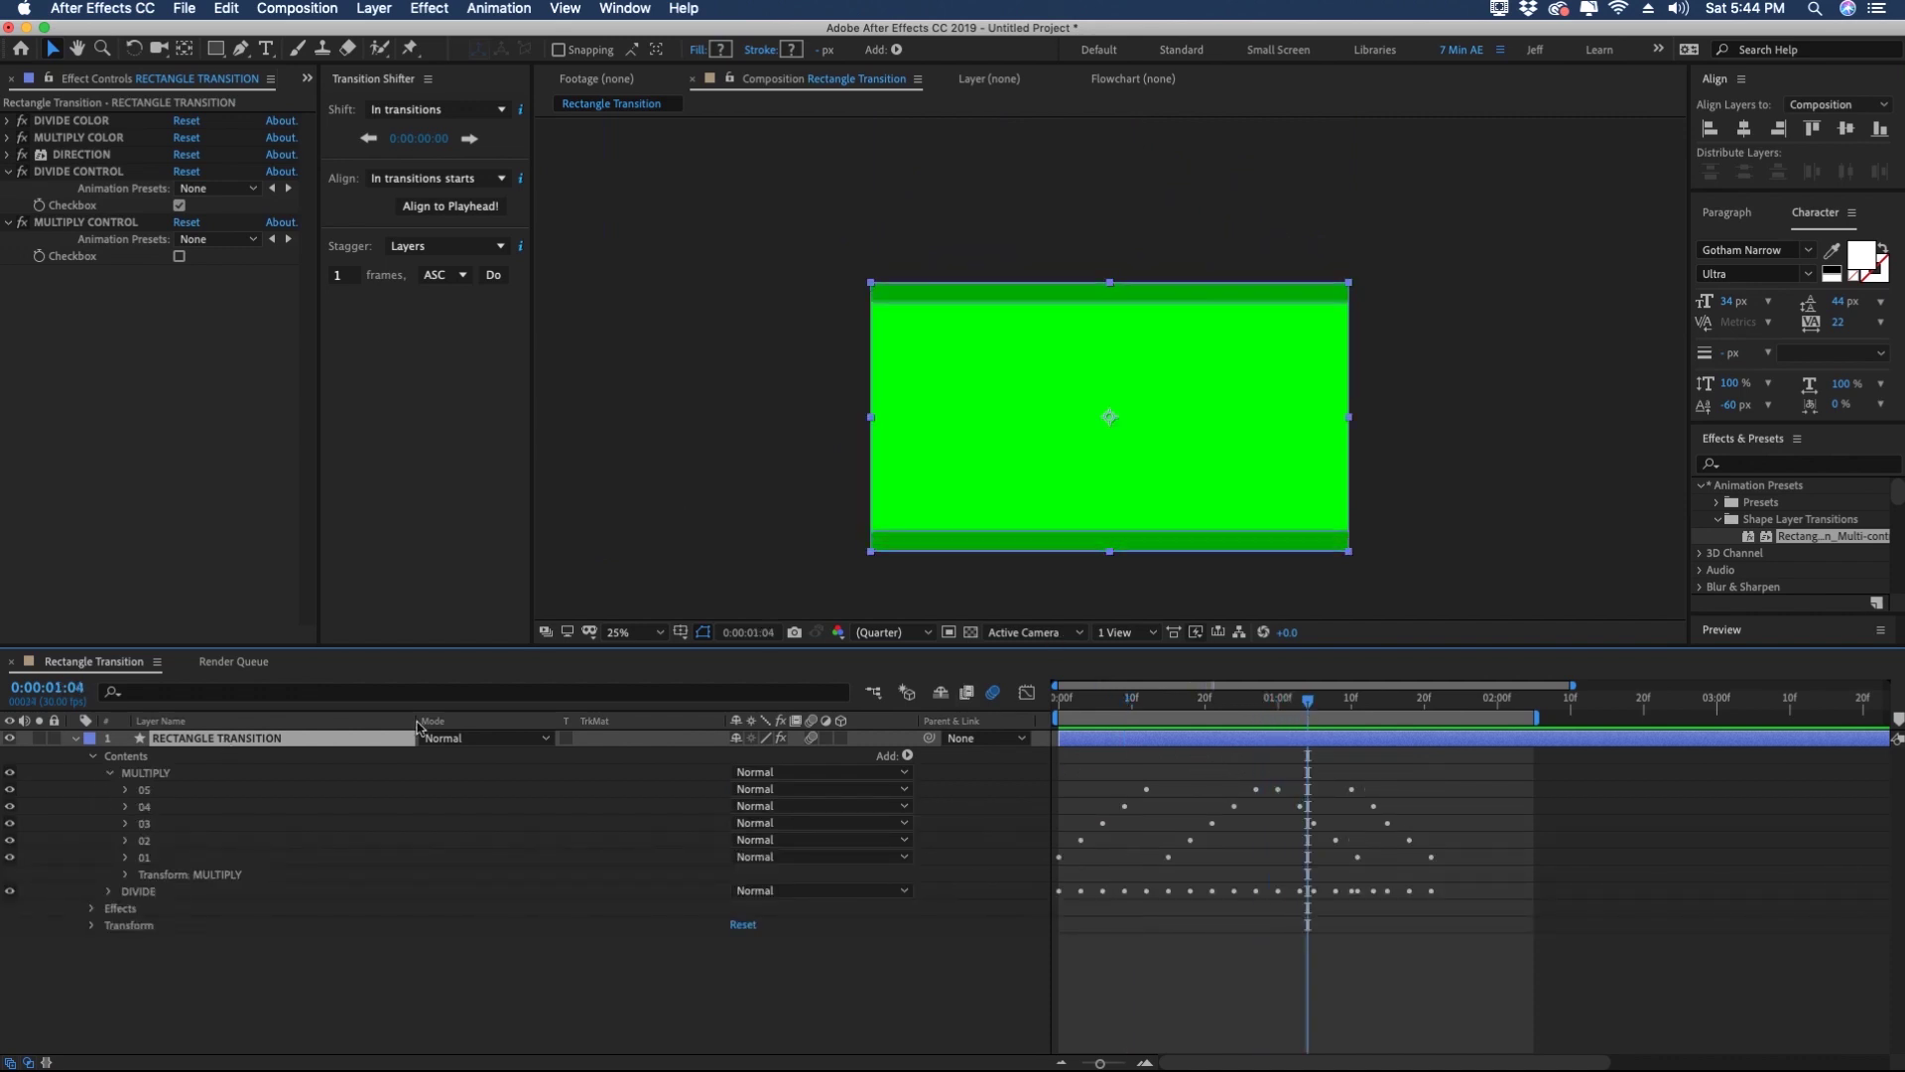
{"action": "left_click", "coordinate": [125, 790]}
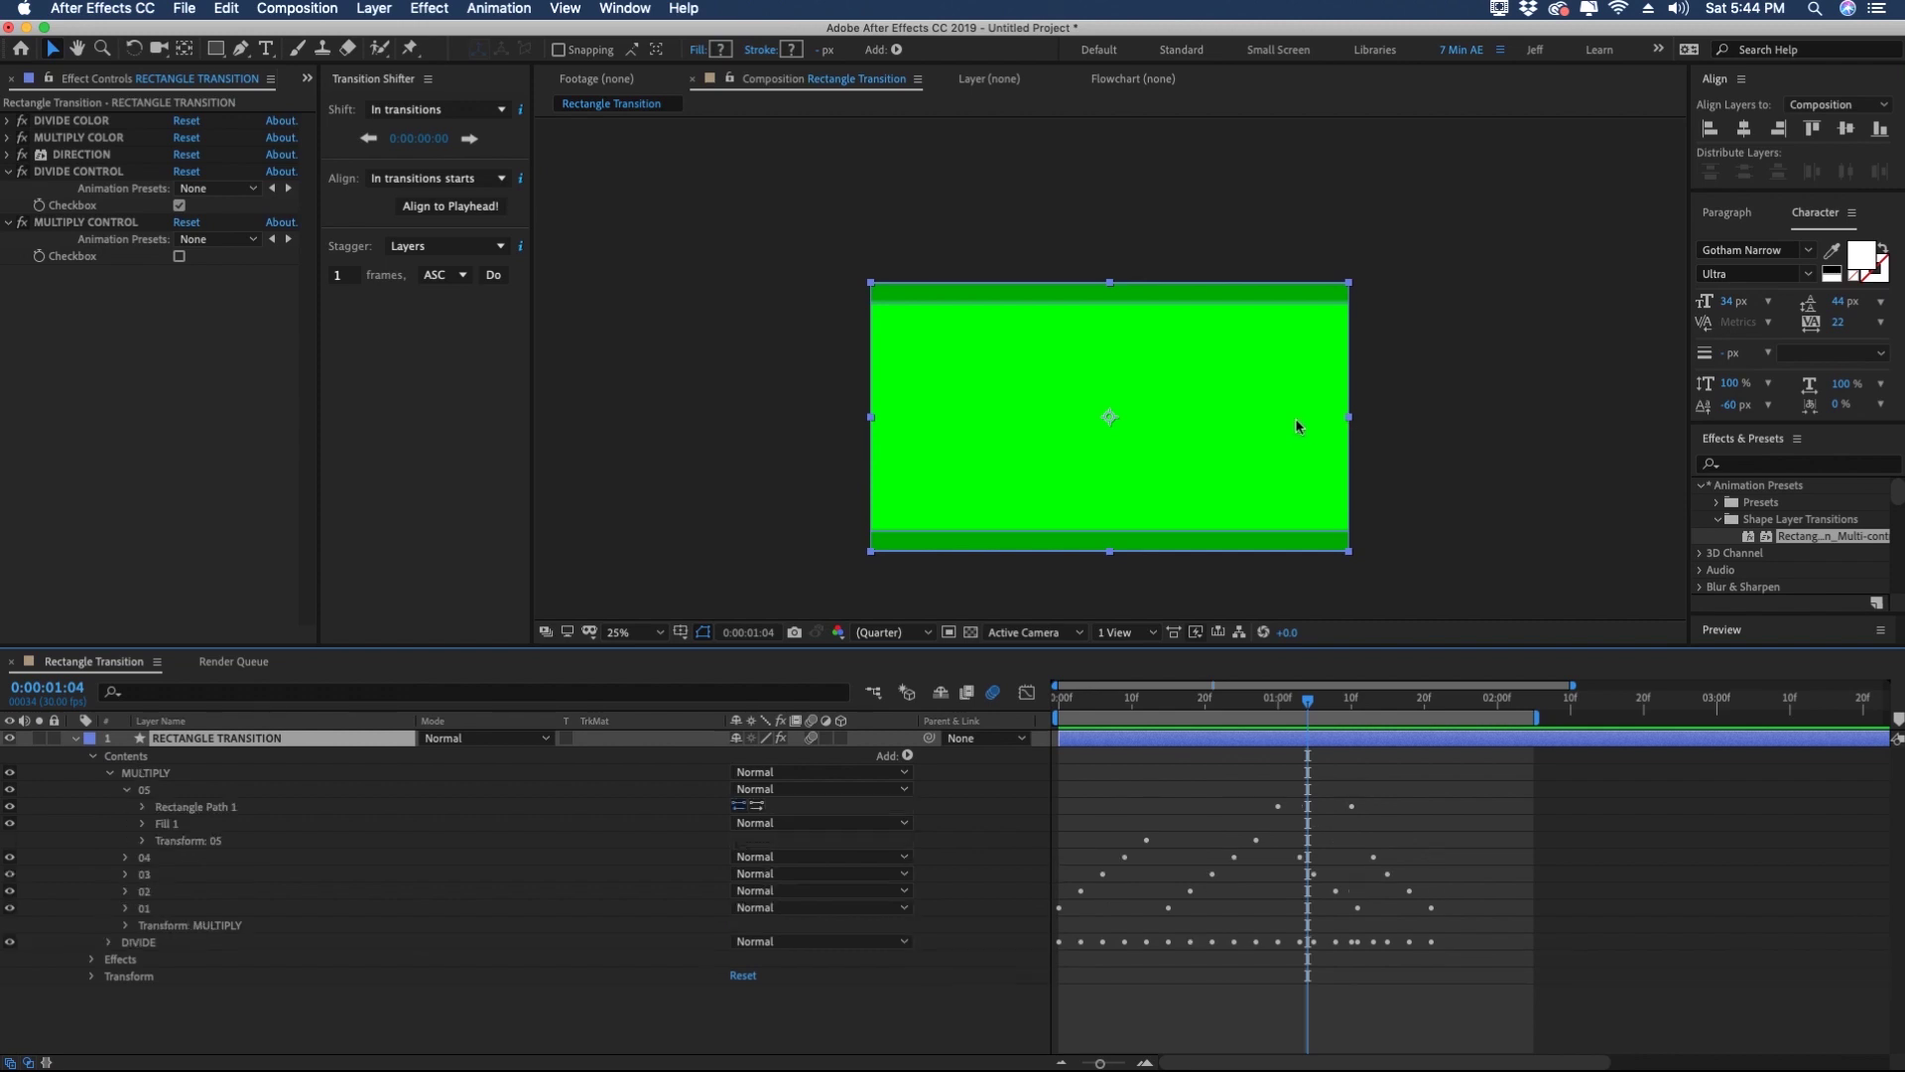
{"action": "left_click", "coordinate": [142, 808]}
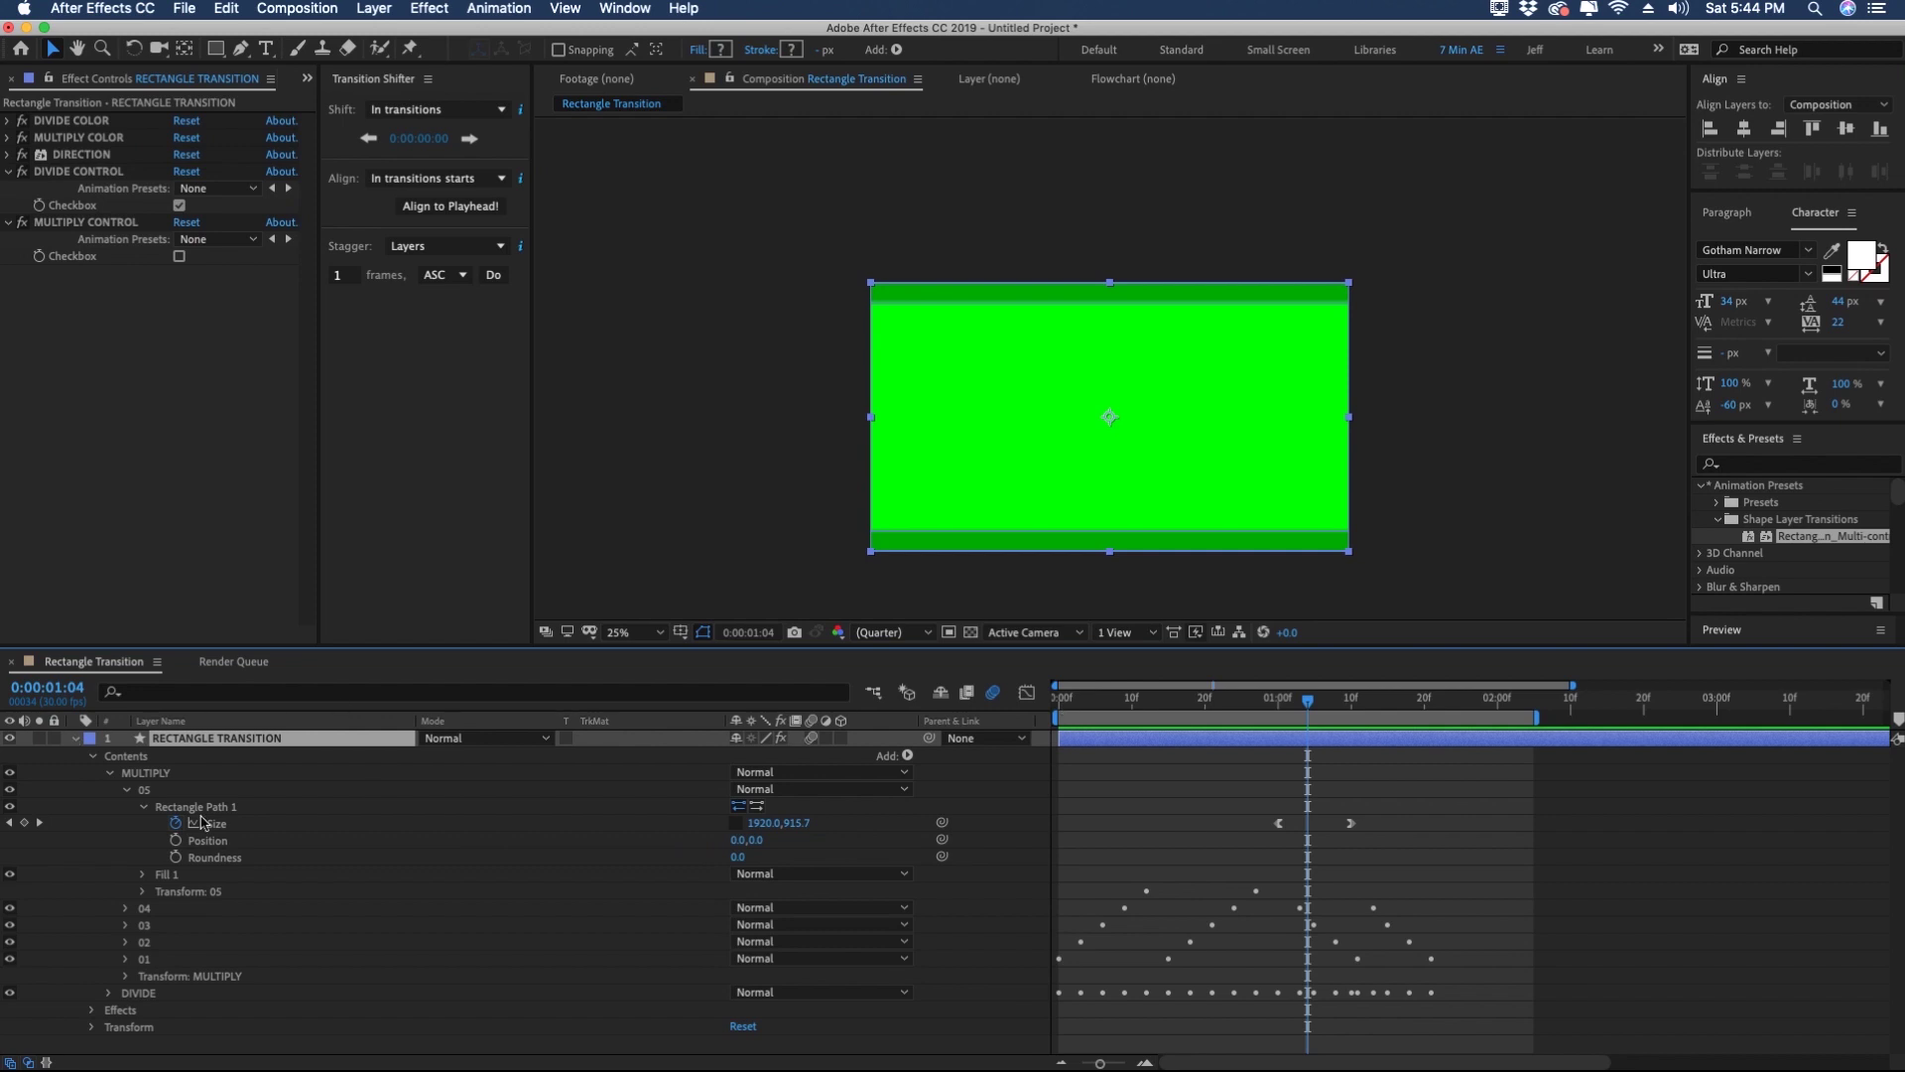
Step: Set the ending Size keyframes of the MULTIPLY rectangles to 0.0,1080.0, starting with rectangle 05's keyframe at 0:00:01:10
{"action": "mouse_move", "coordinate": [1309, 700]}
{"action": "left_mouse_down"}
{"action": "mouse_move", "coordinate": [1332, 701]}
{"action": "mouse_move", "coordinate": [1281, 702]}
{"action": "left_mouse_up"}
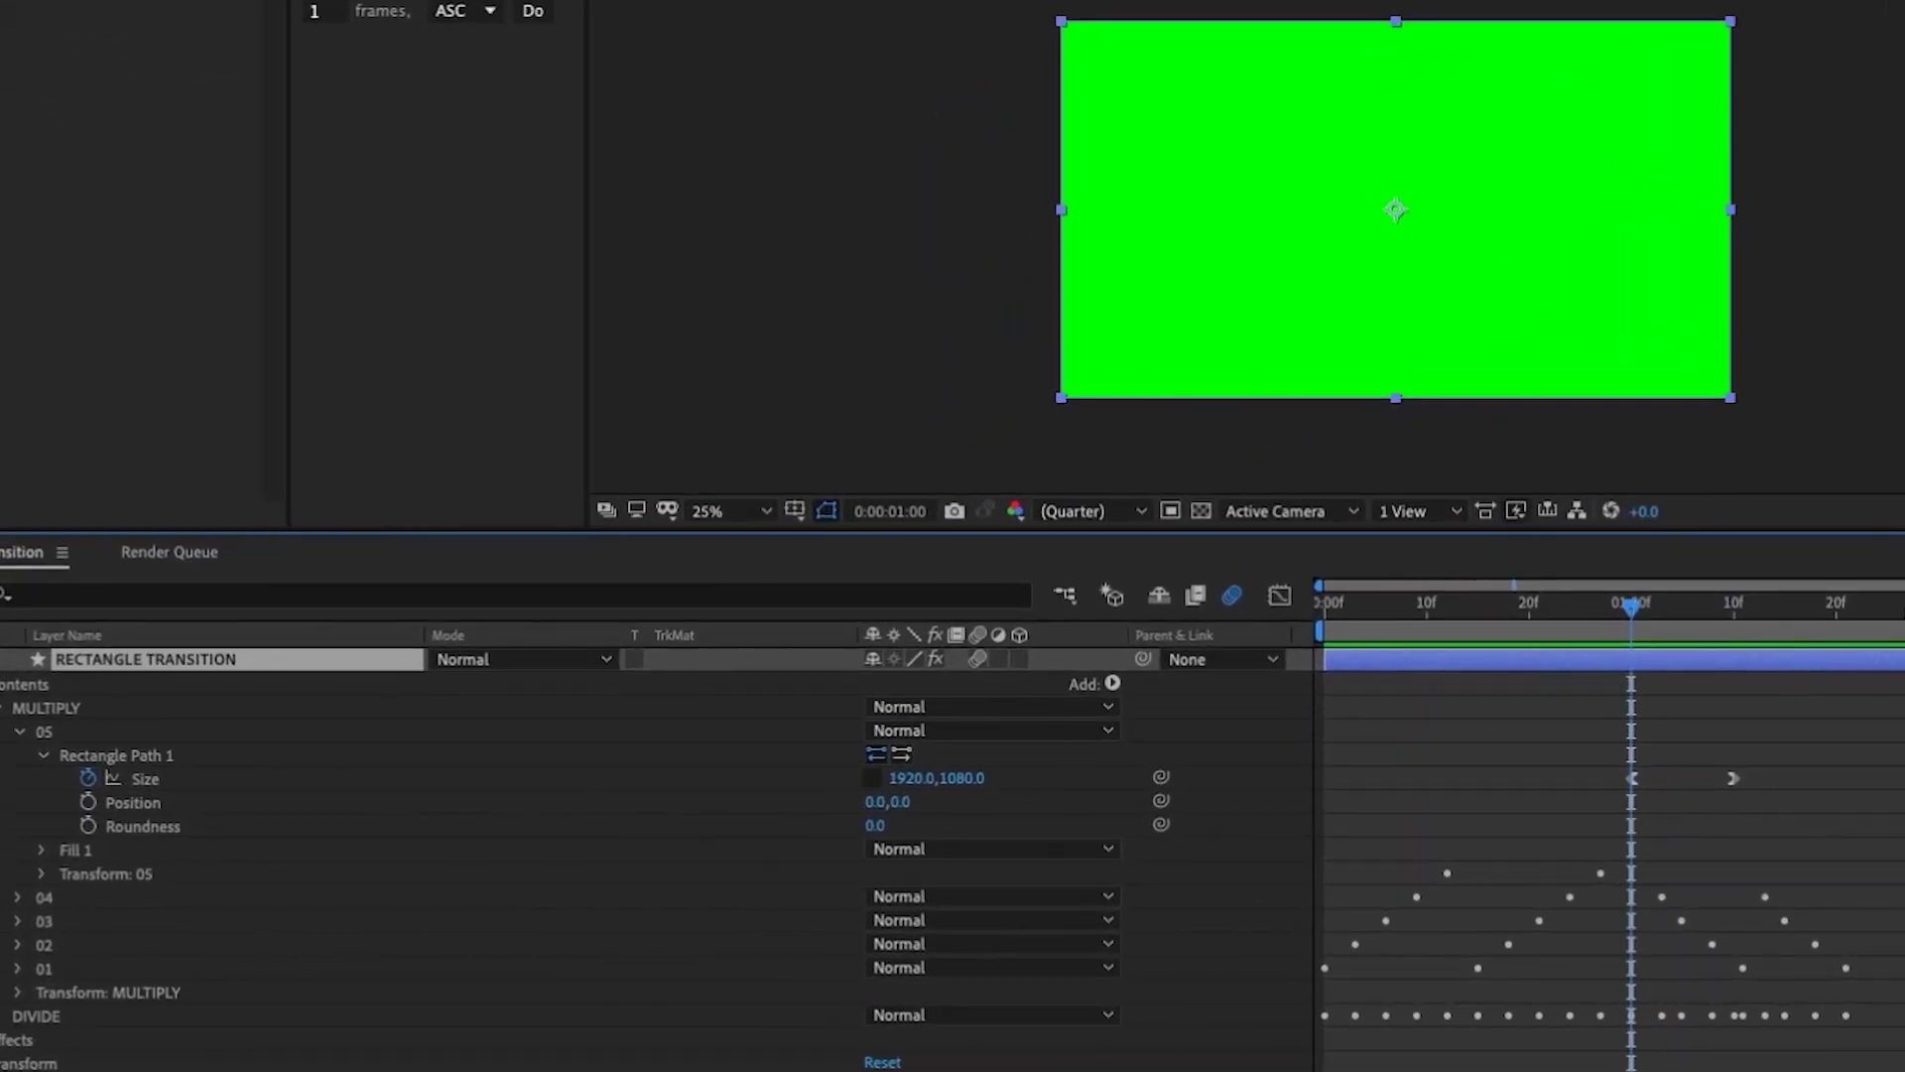
{"action": "left_click", "coordinate": [1736, 604]}
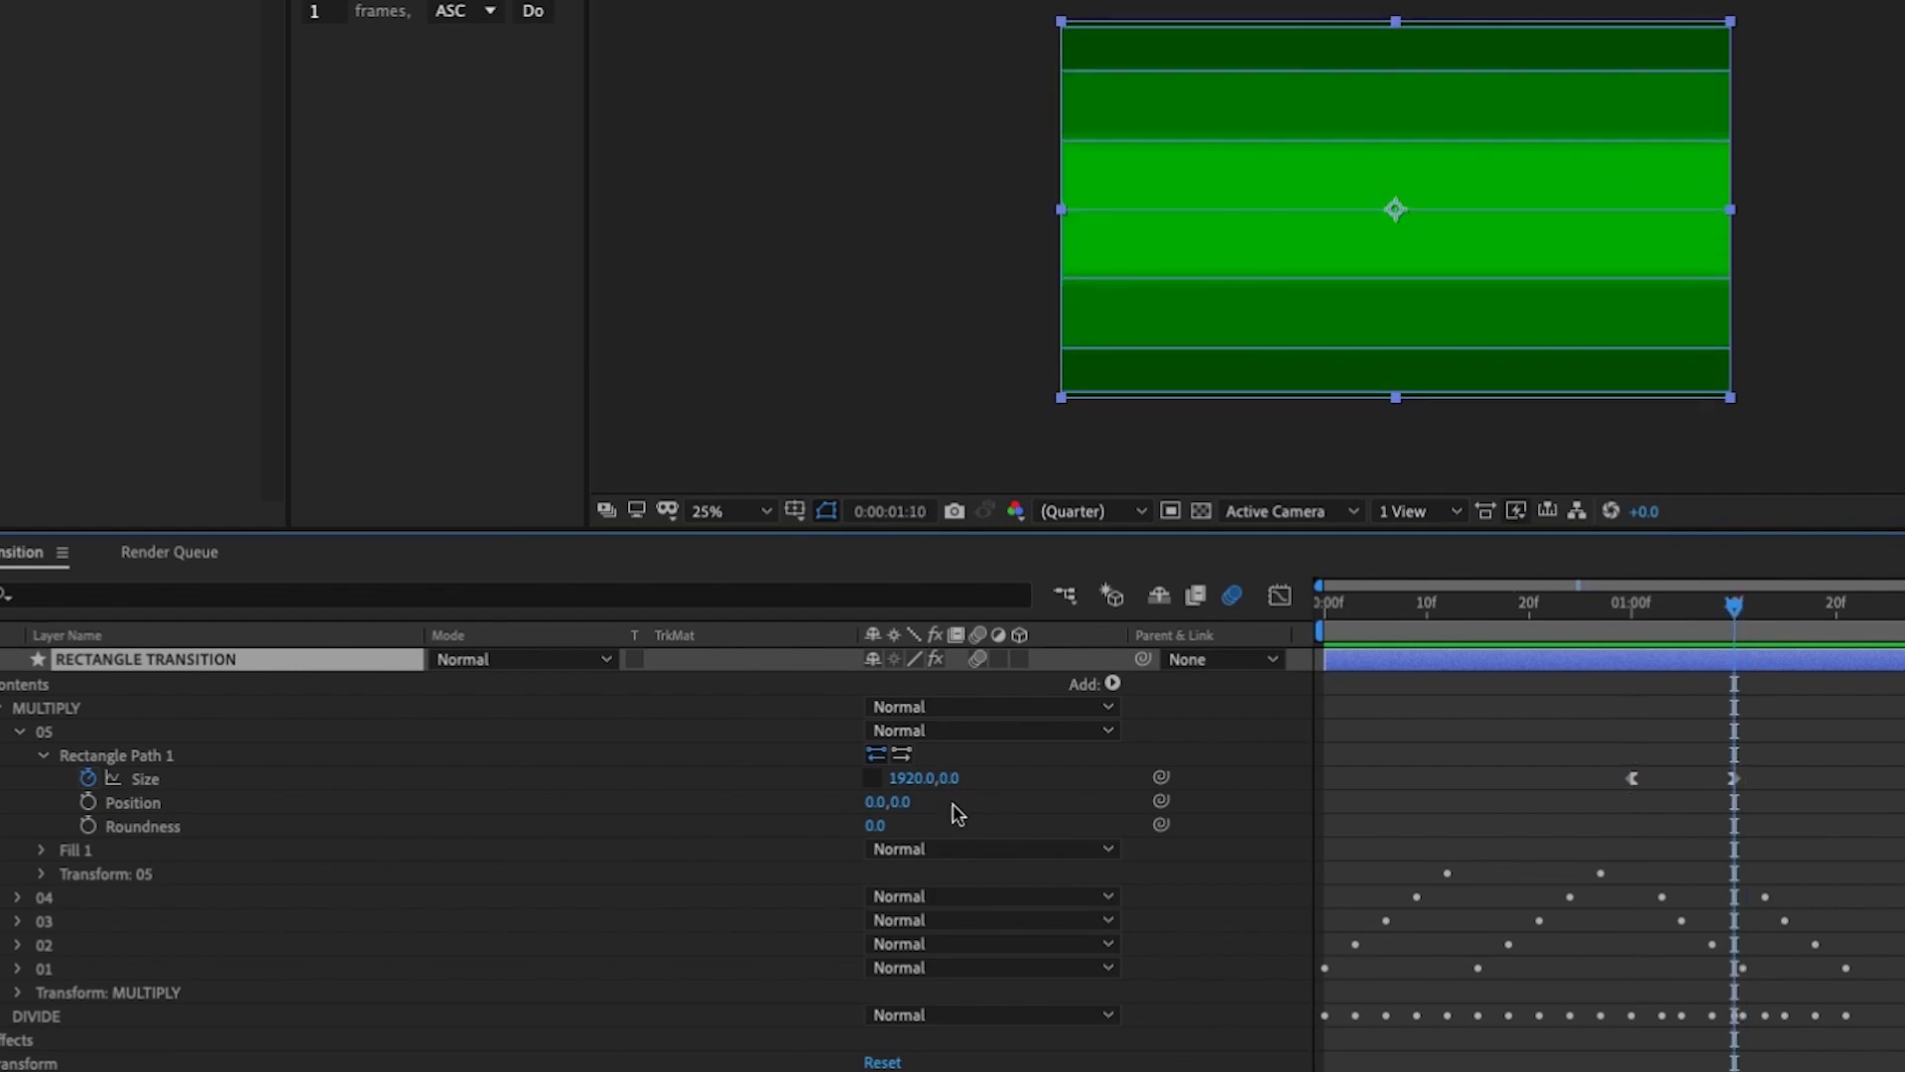
{"action": "left_click", "coordinate": [923, 778]}
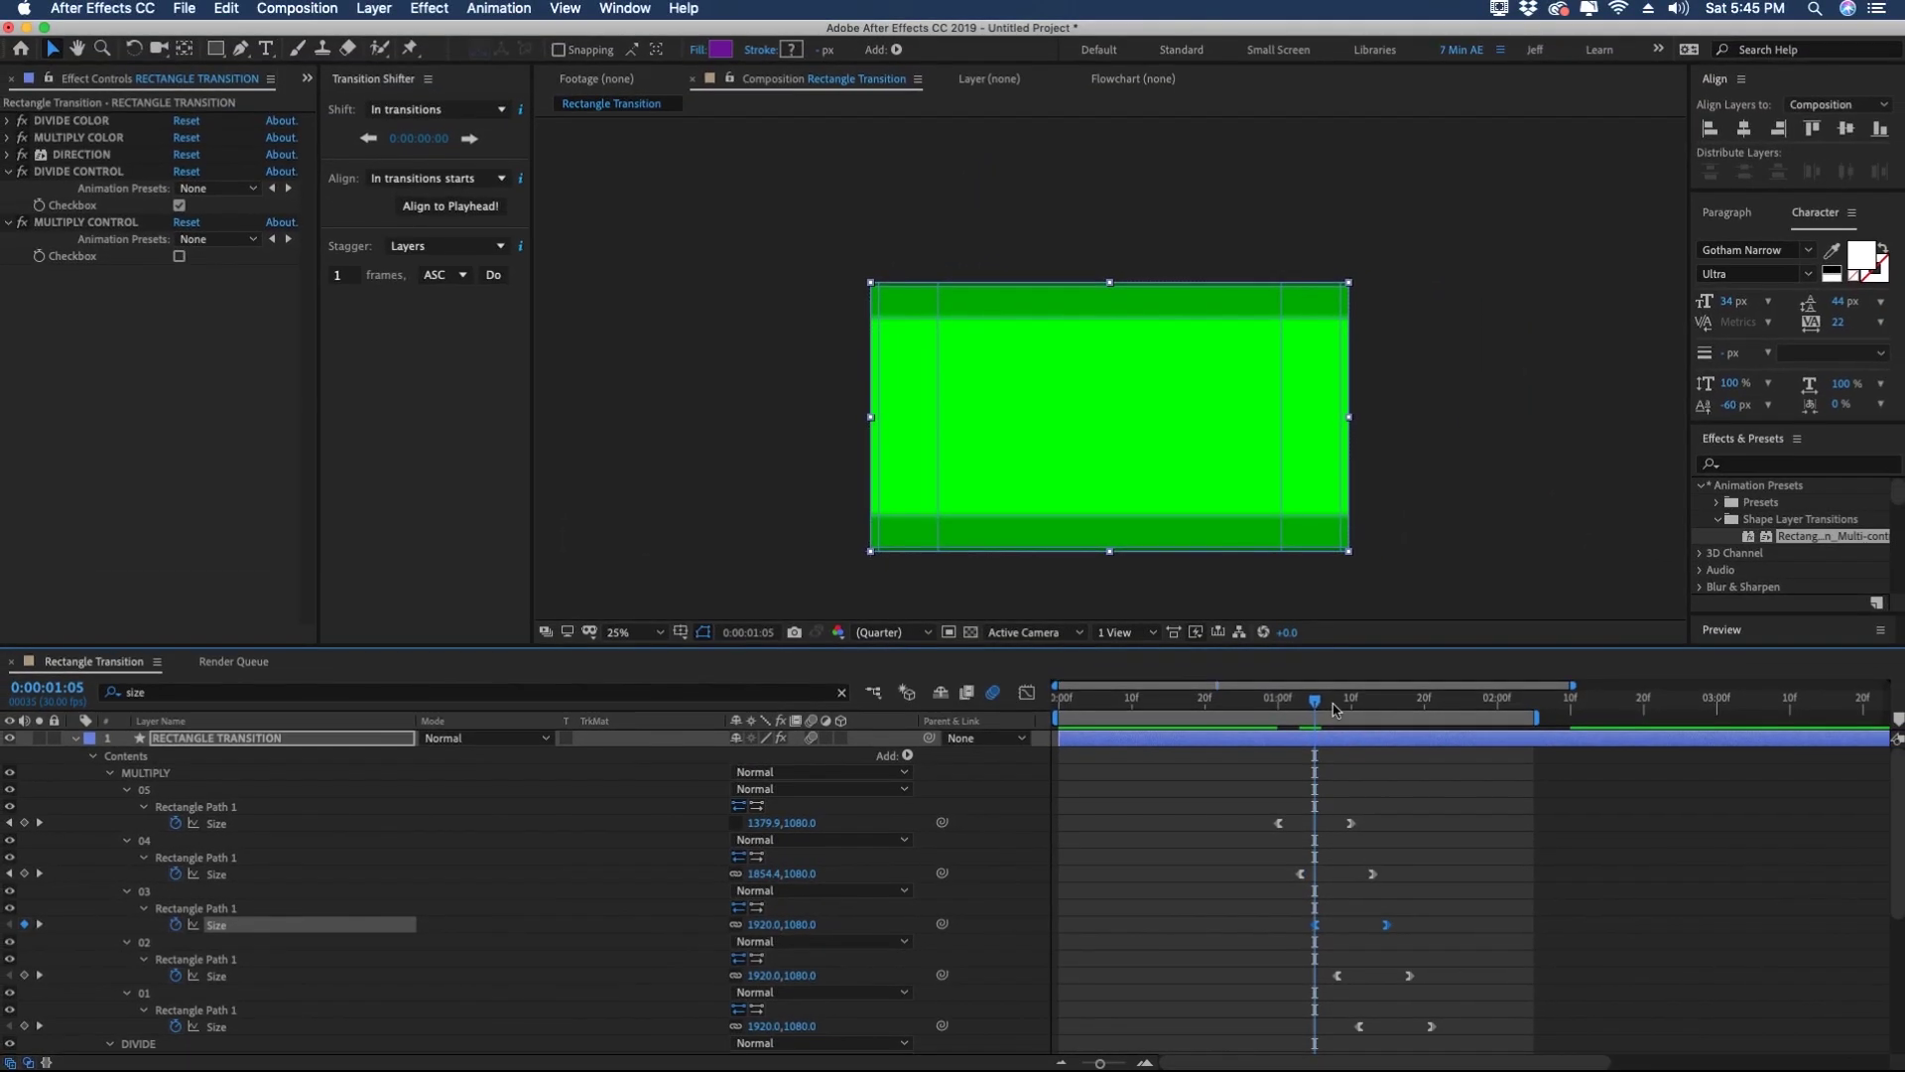
{"action": "left_click_drag", "start_coordinate": [1335, 707], "coordinate": [1353, 704]}
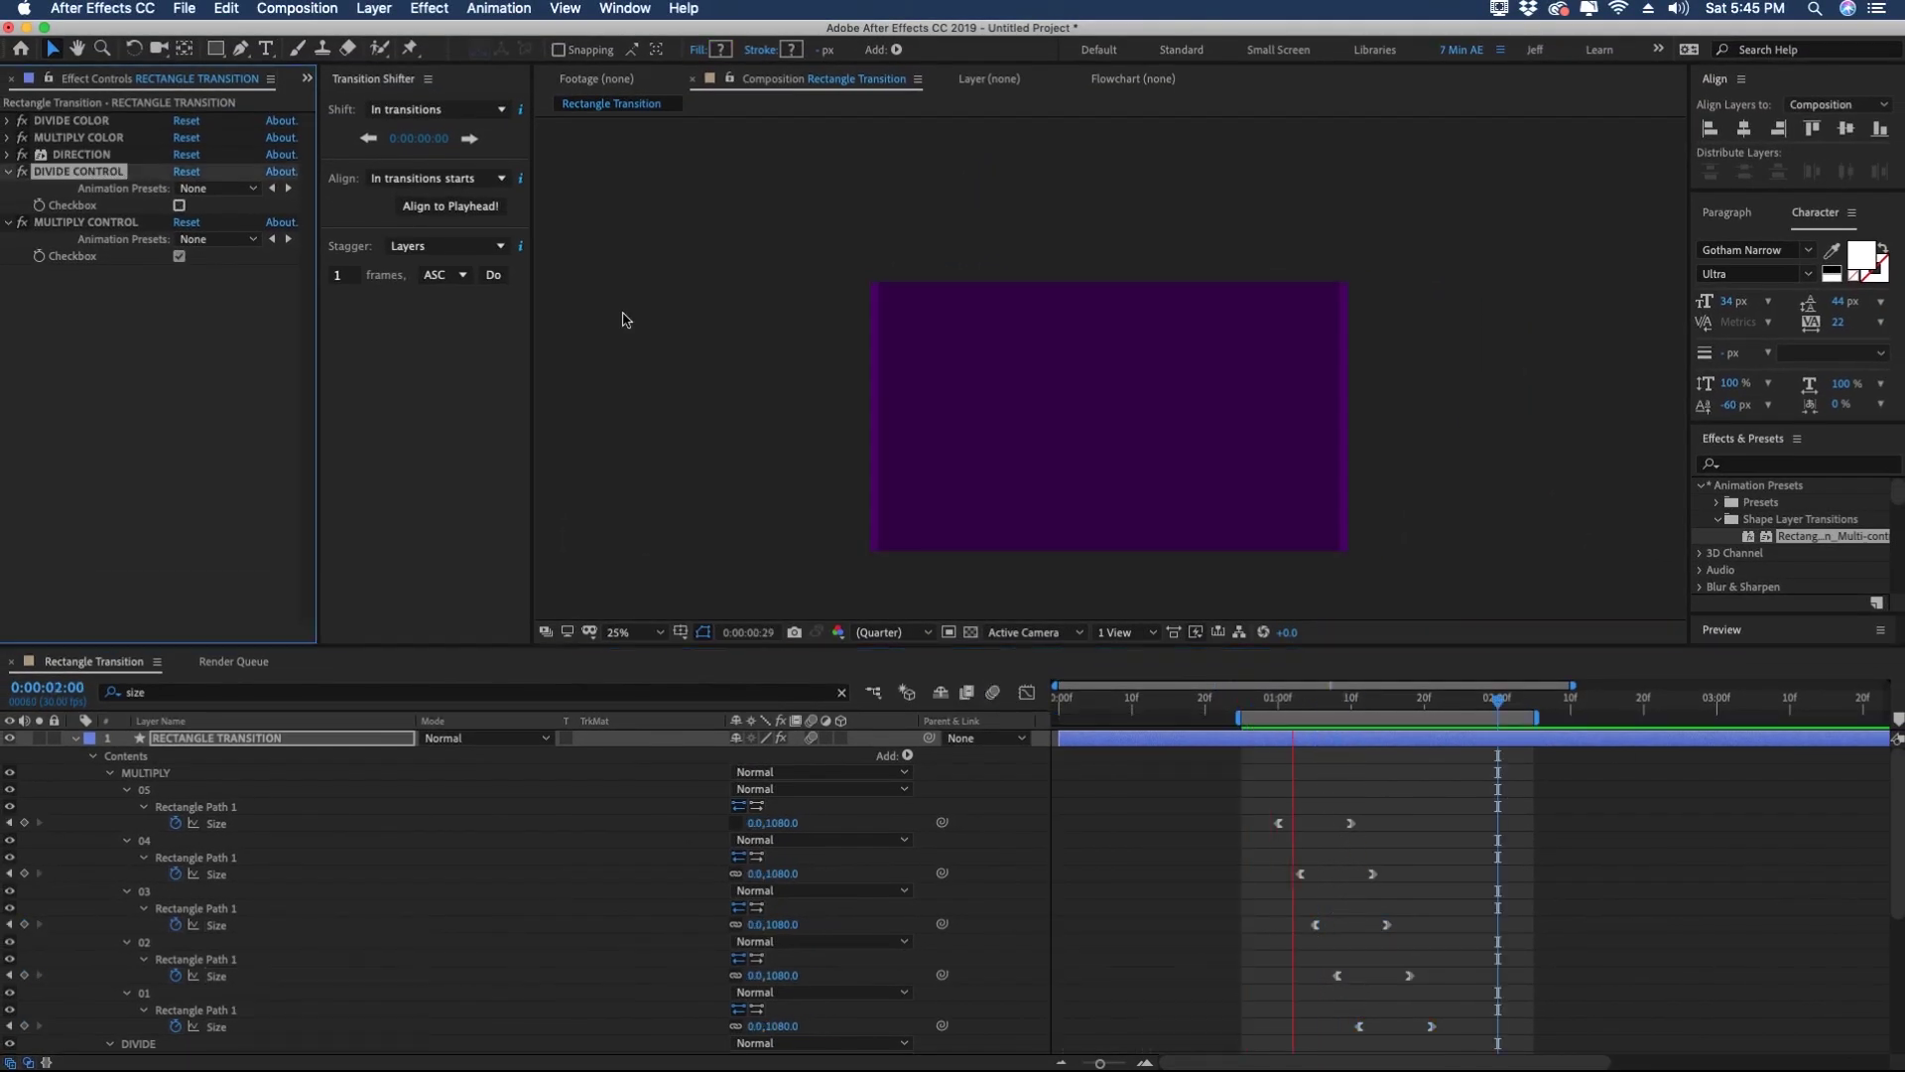